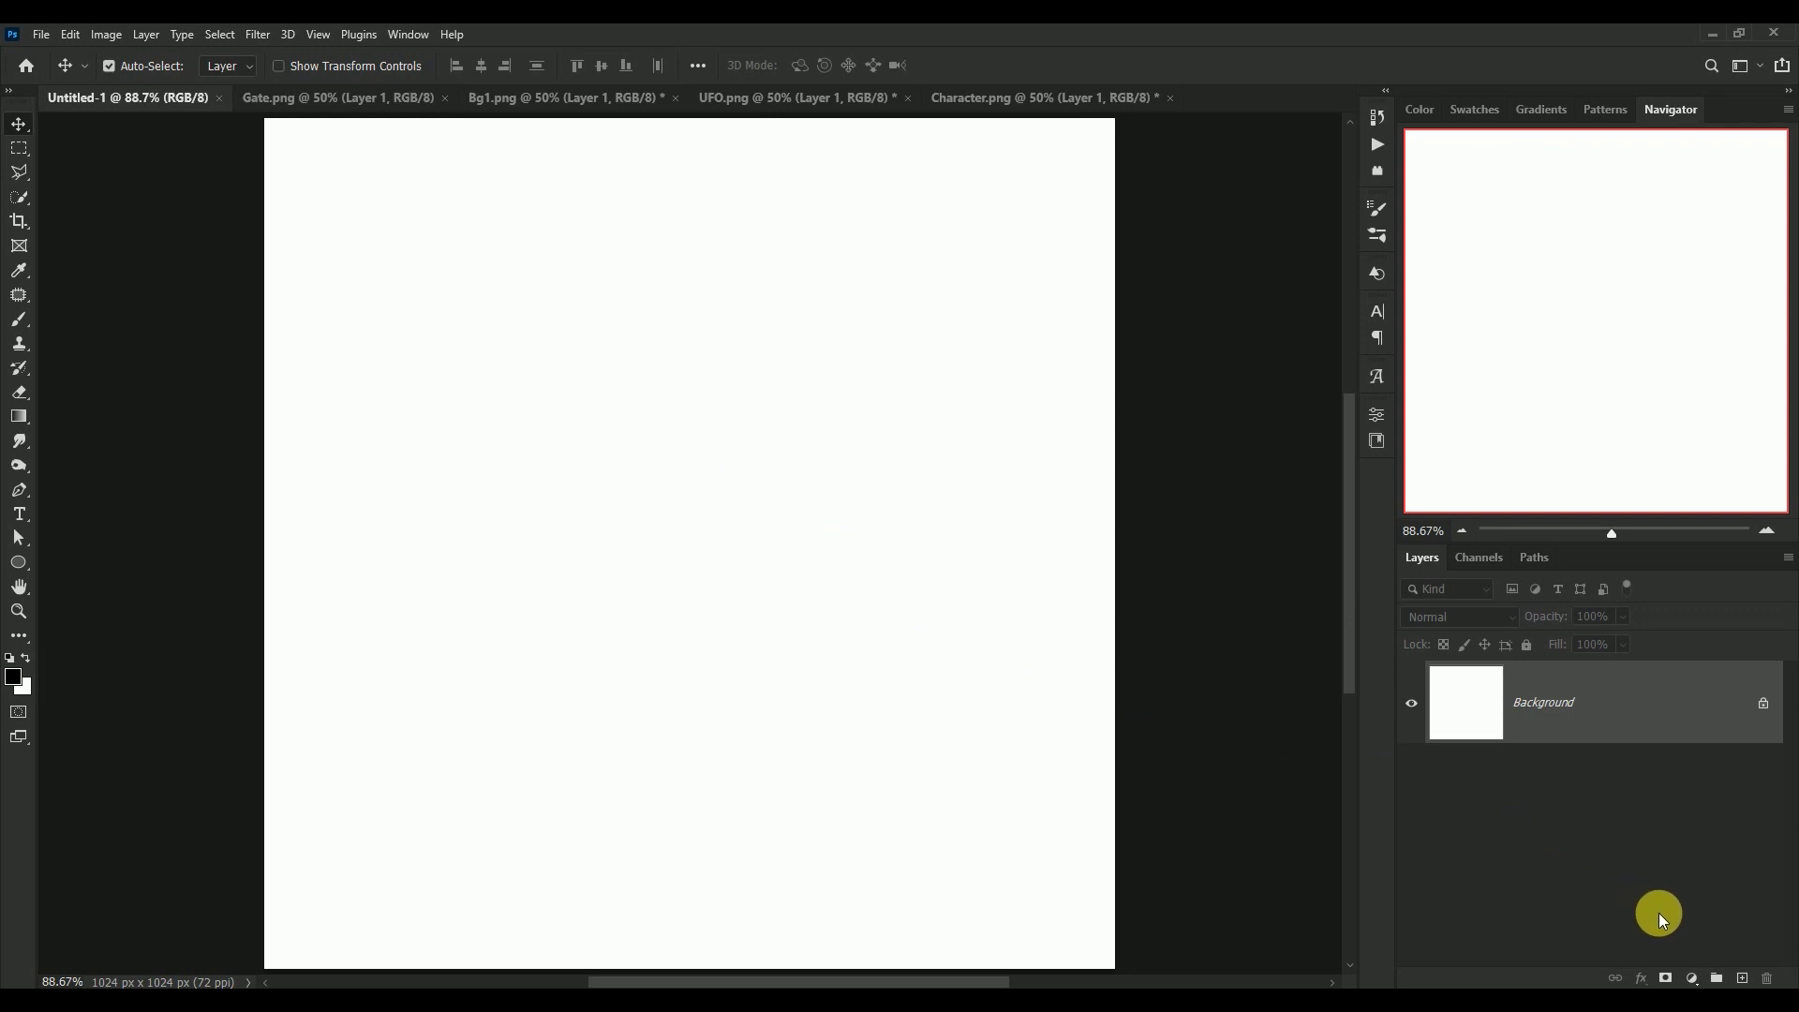
# Step: Add a black #000000 Solid Color fill layer over the 1024 x 1024 px canvas
pyautogui.click(1696, 979)
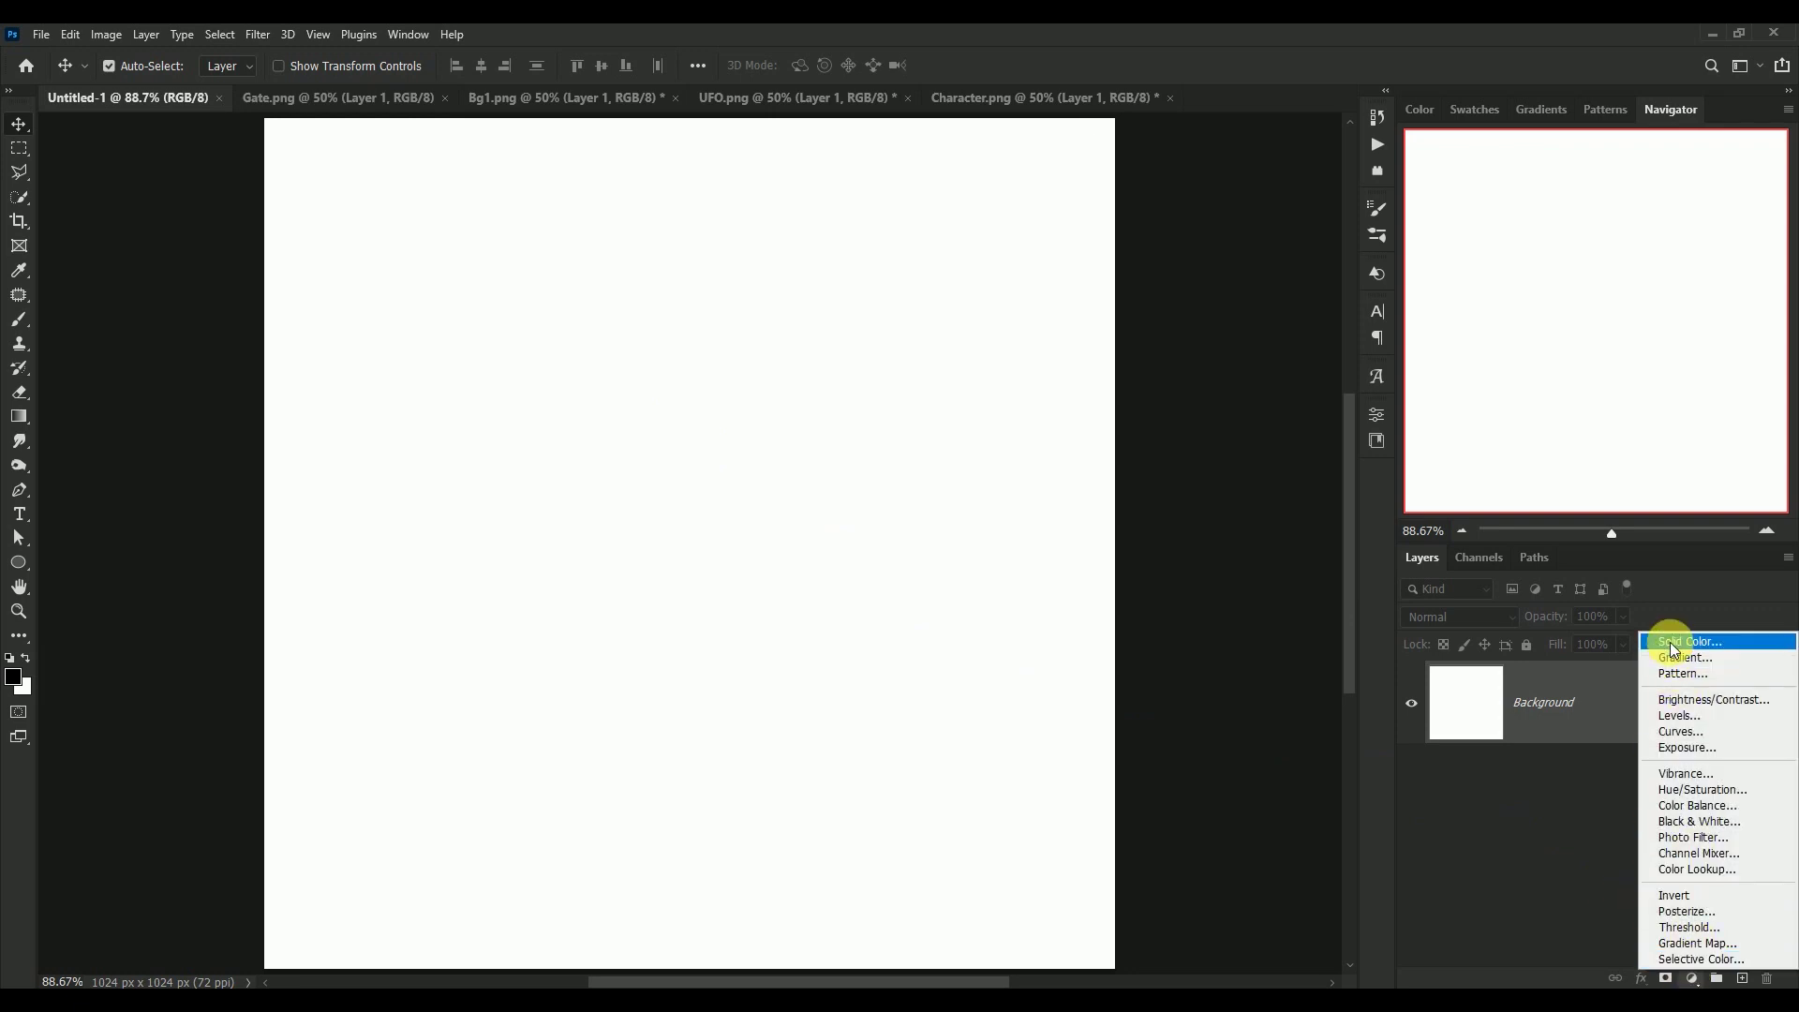
pyautogui.click(1677, 634)
pyautogui.moveTo(907, 590); pyautogui.dragTo(812, 687)
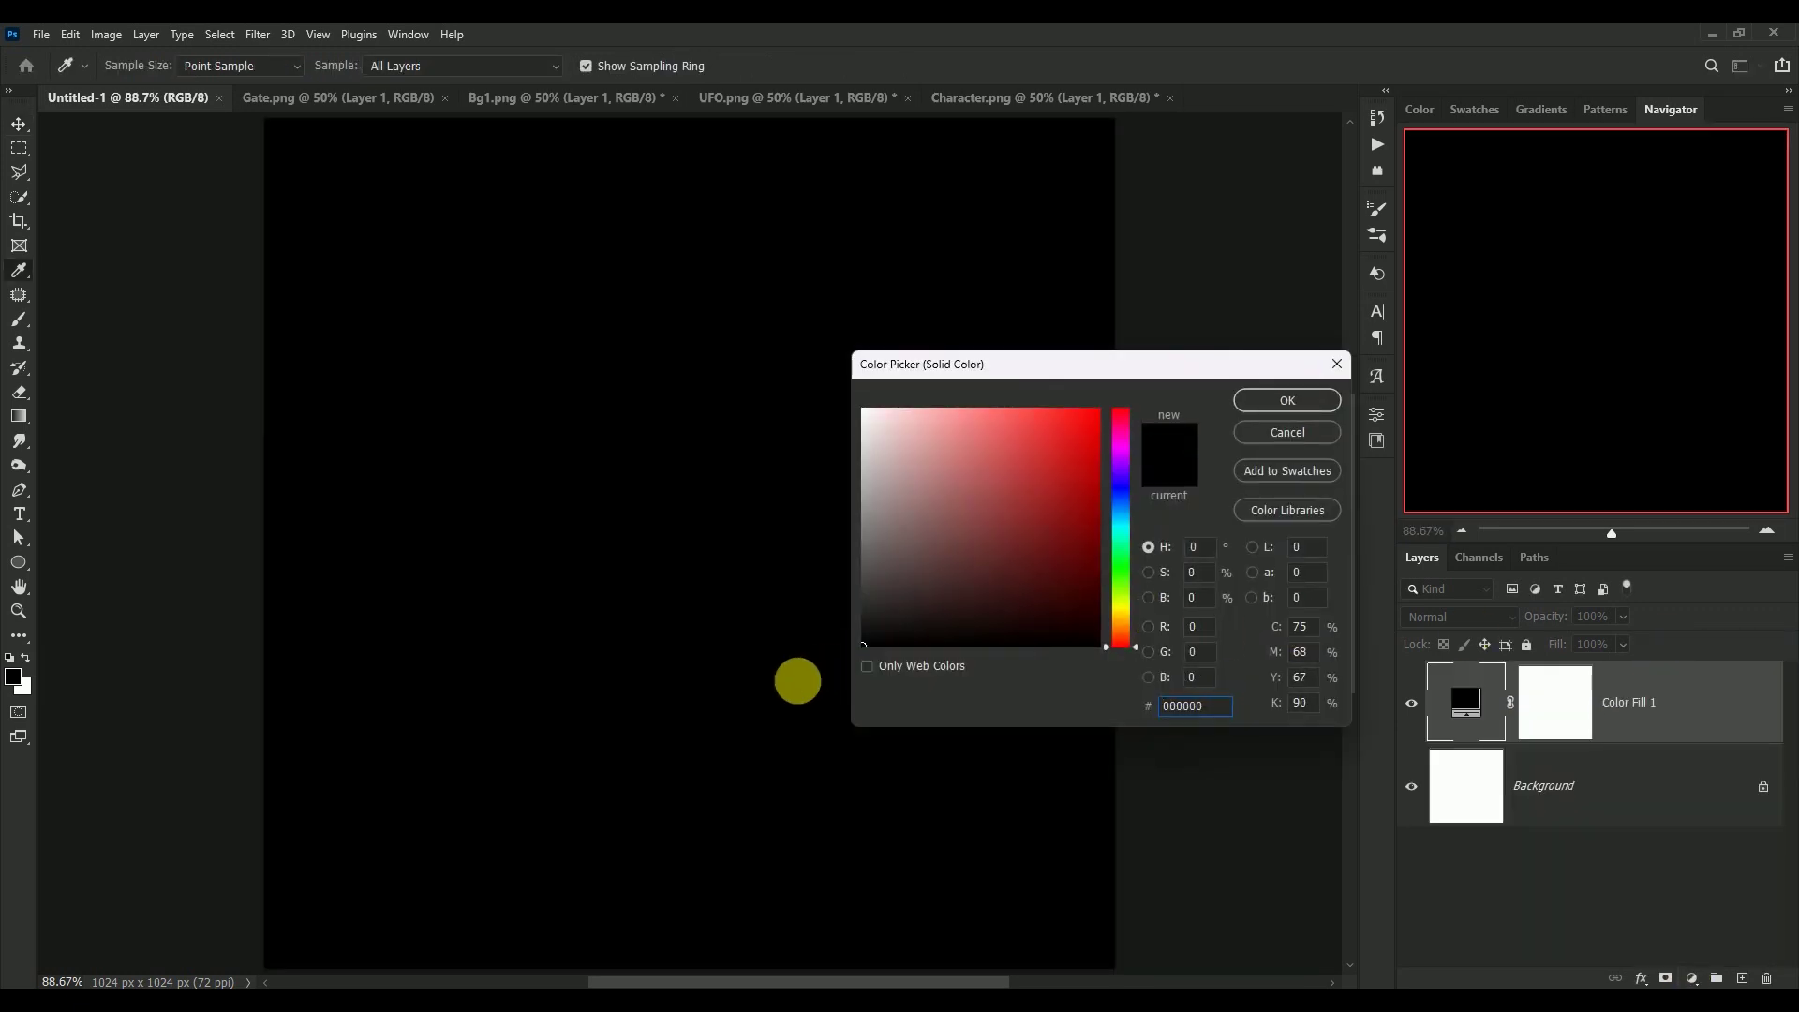
pyautogui.click(1252, 402)
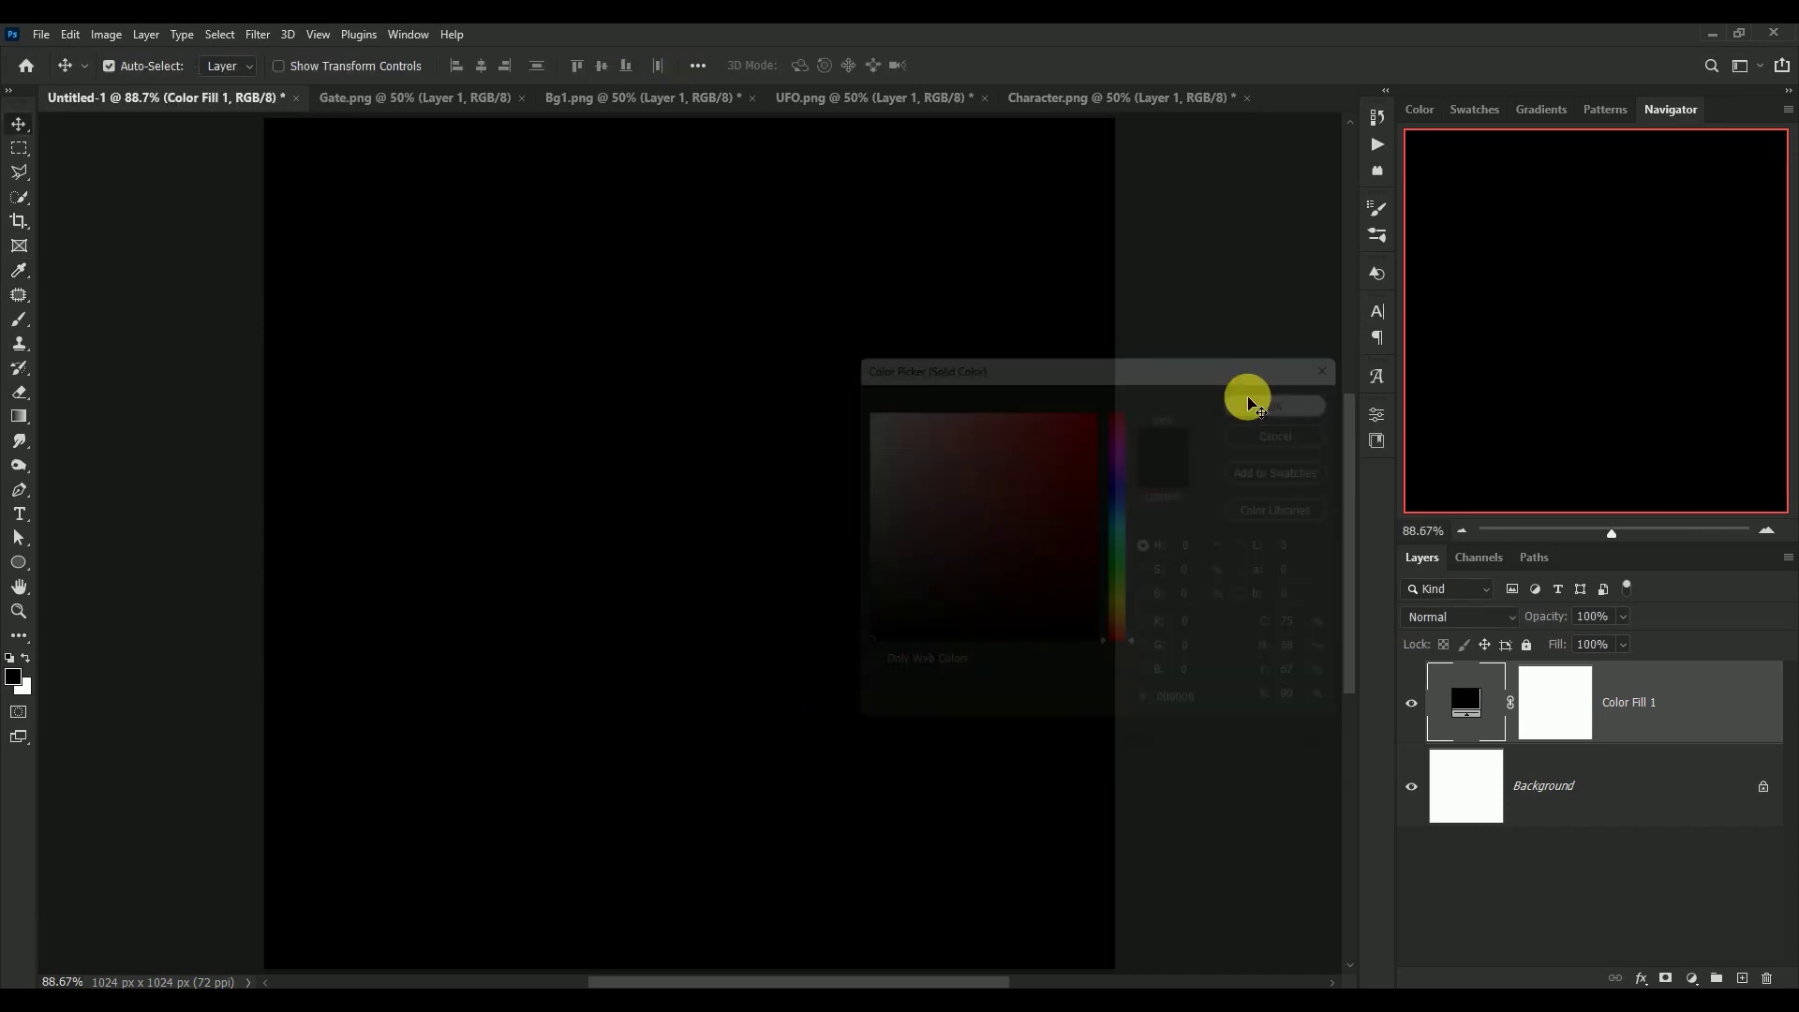
# Step: Drag the Gate.png image into Untitled-1, convert it to a smart object and centre it on the canvas
pyautogui.click(388, 98)
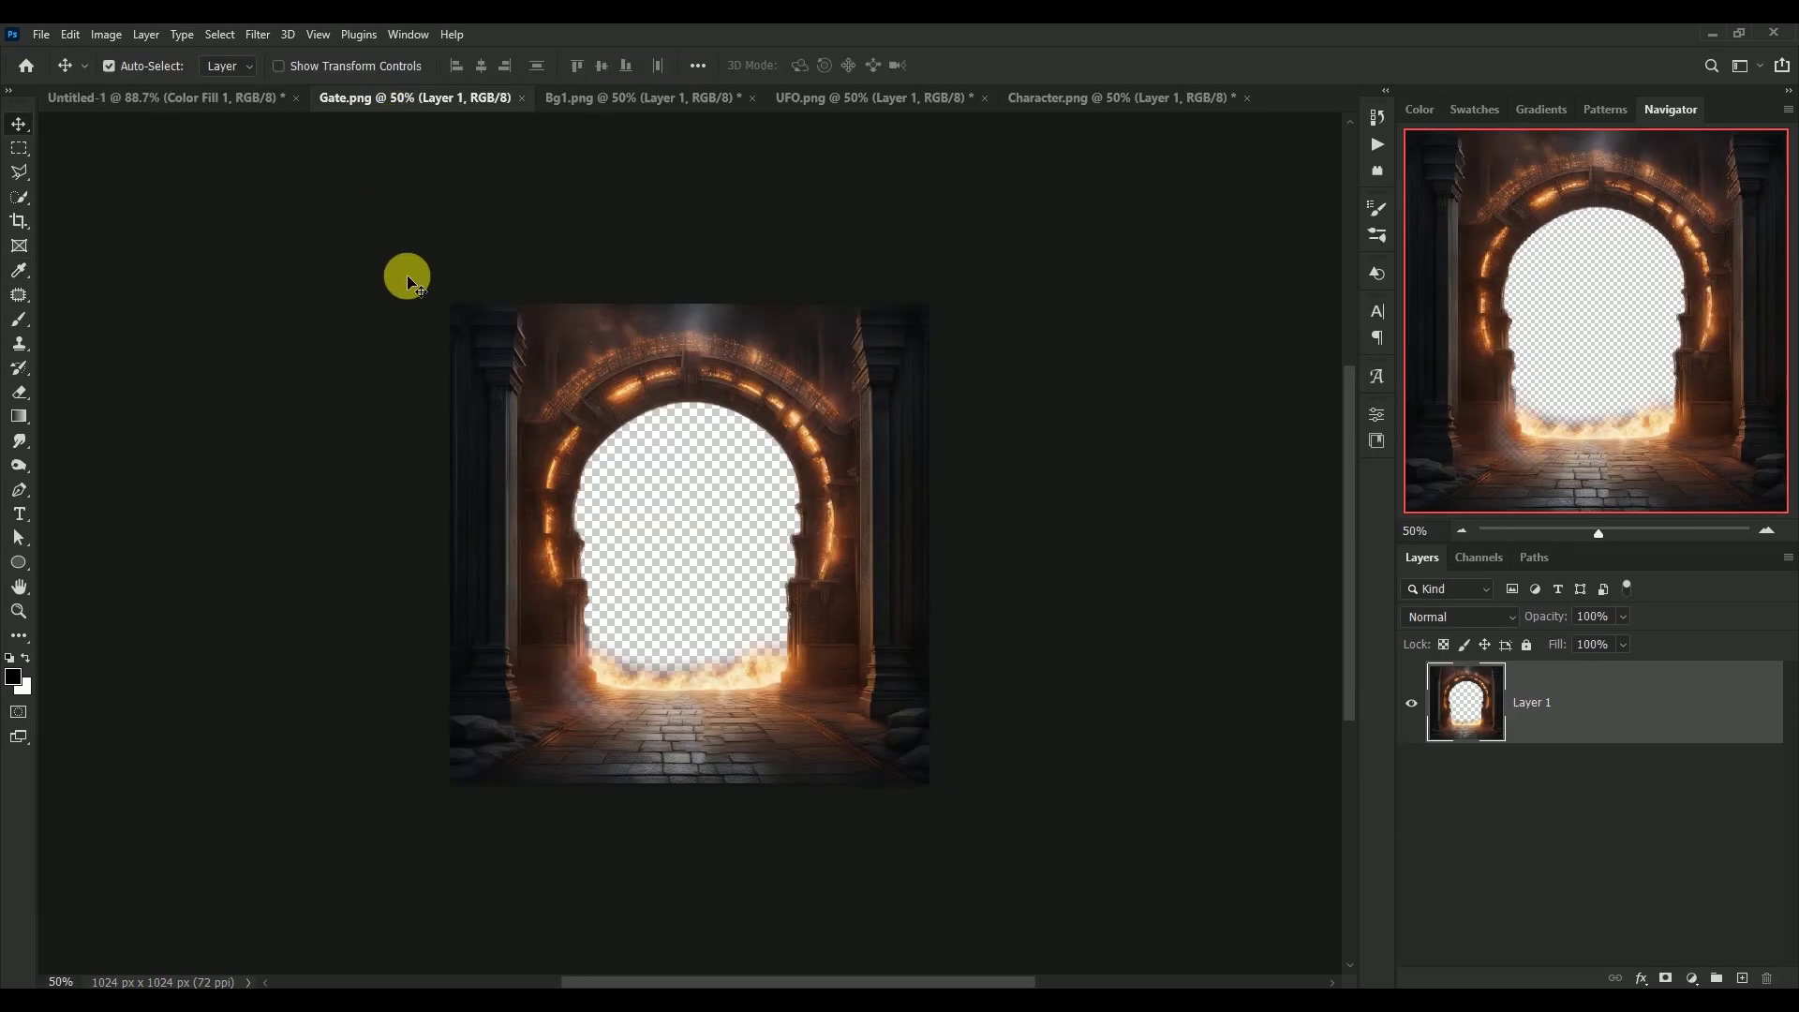
pyautogui.moveTo(878, 633); pyautogui.dragTo(707, 474)
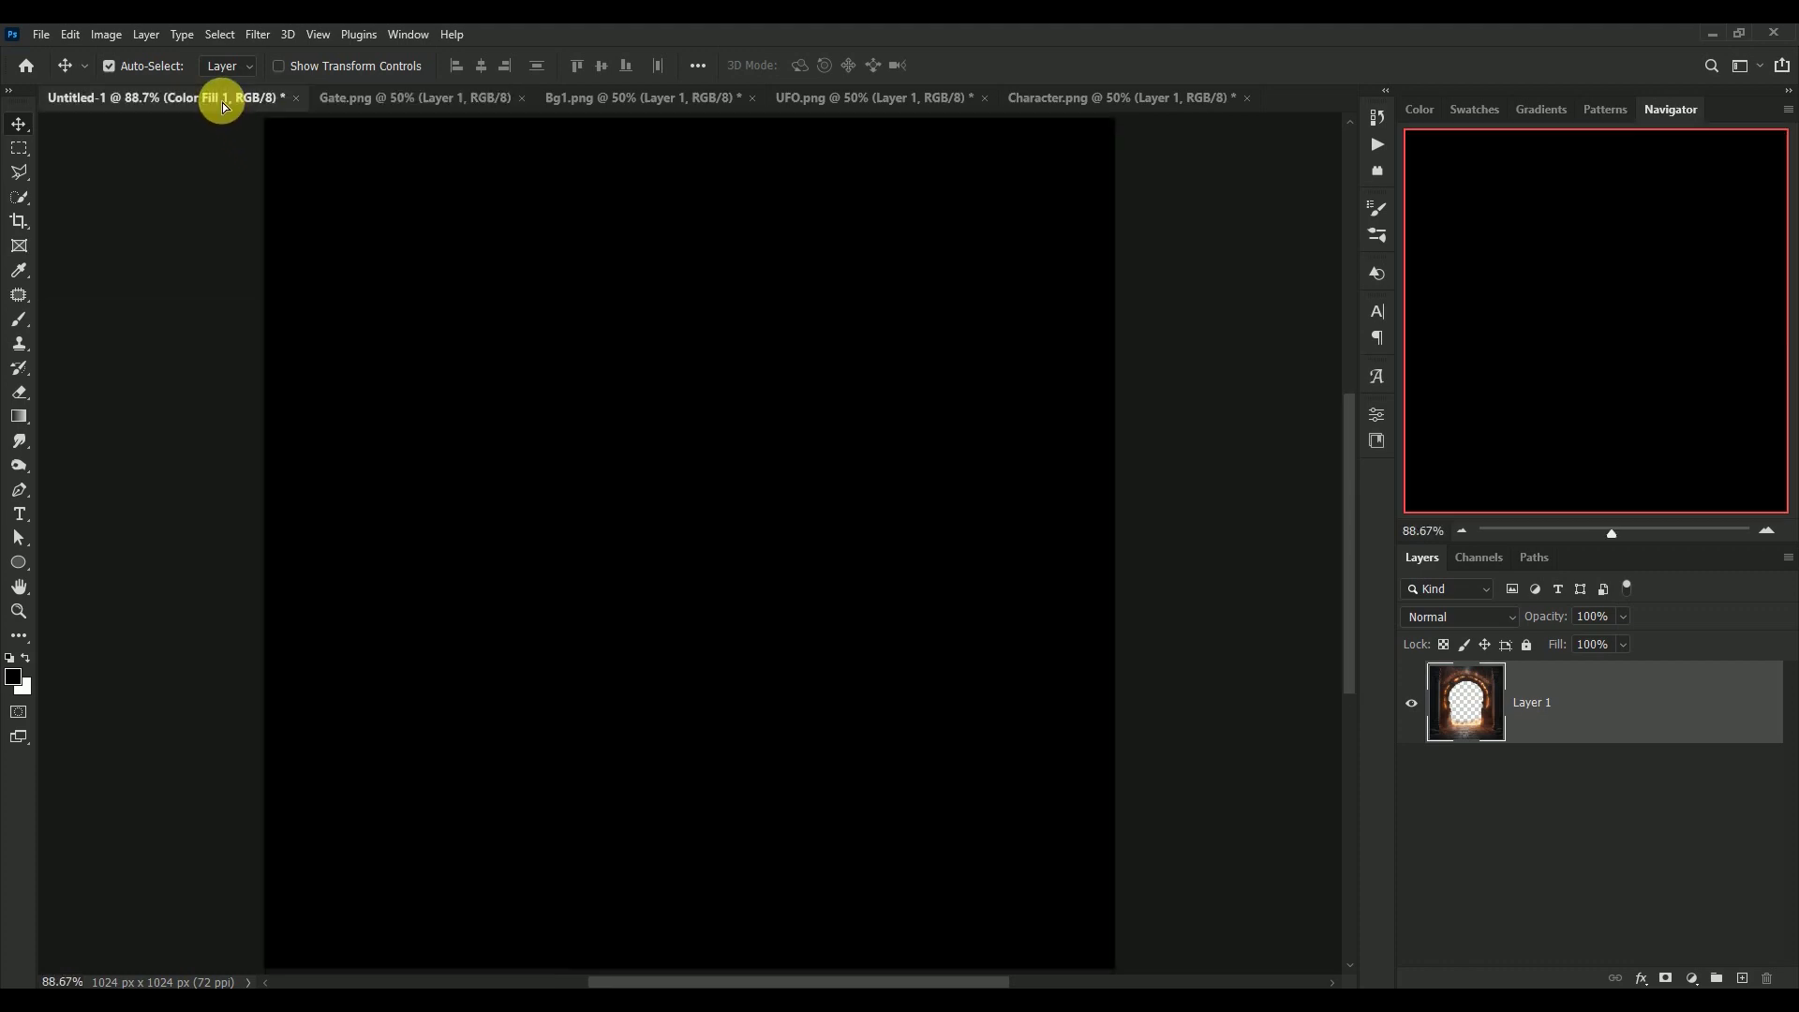
pyautogui.moveTo(706, 474); pyautogui.dragTo(759, 523)
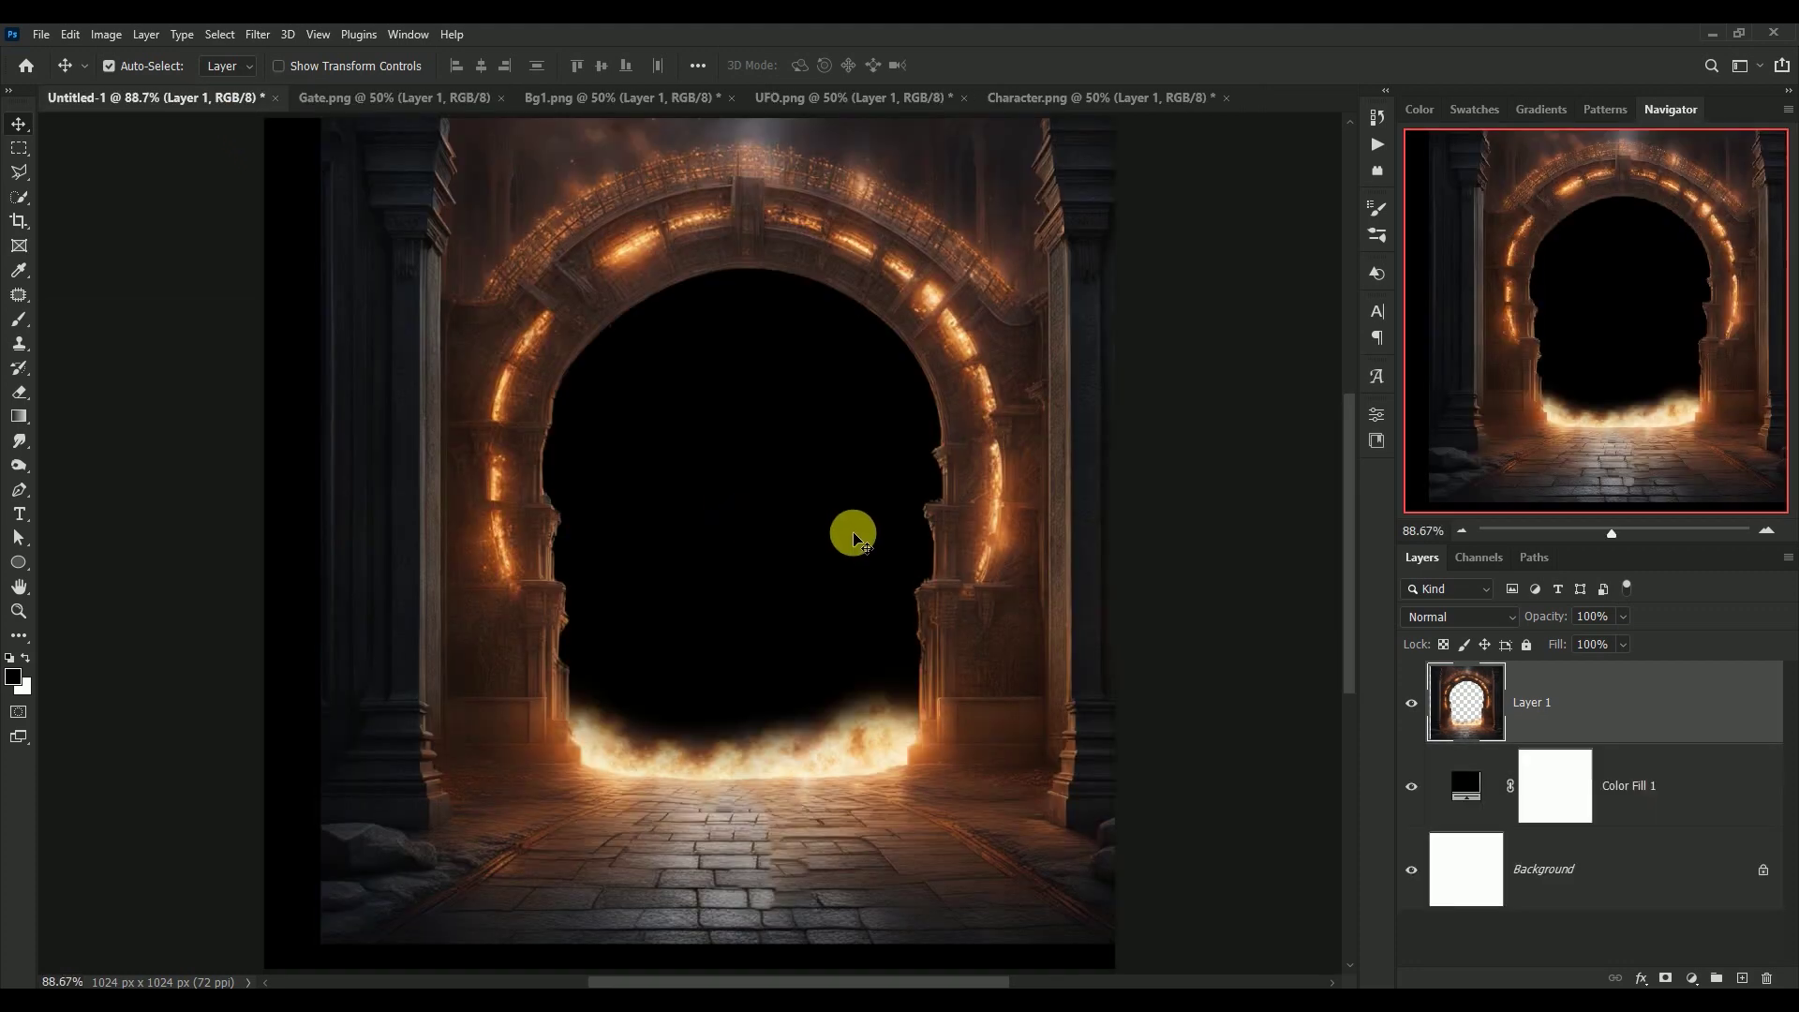
pyautogui.rightClick(1577, 695)
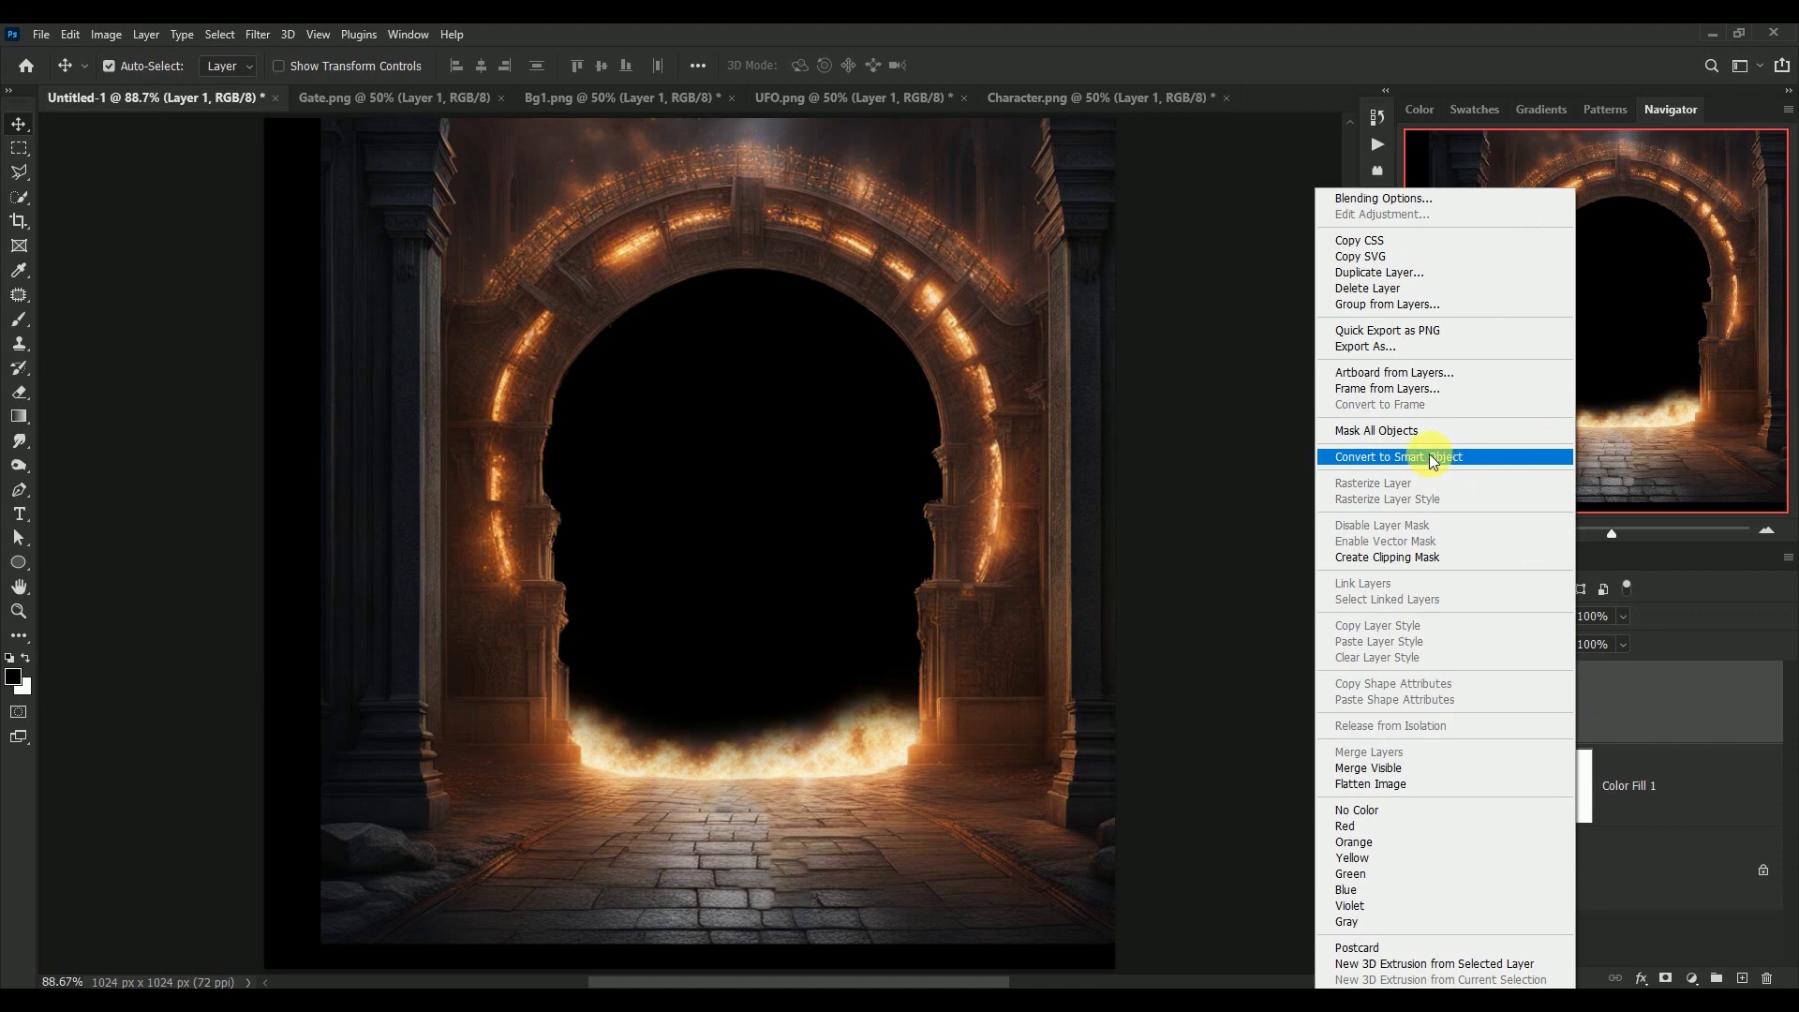
pyautogui.click(1429, 457)
pyautogui.moveTo(1035, 492); pyautogui.dragTo(981, 520)
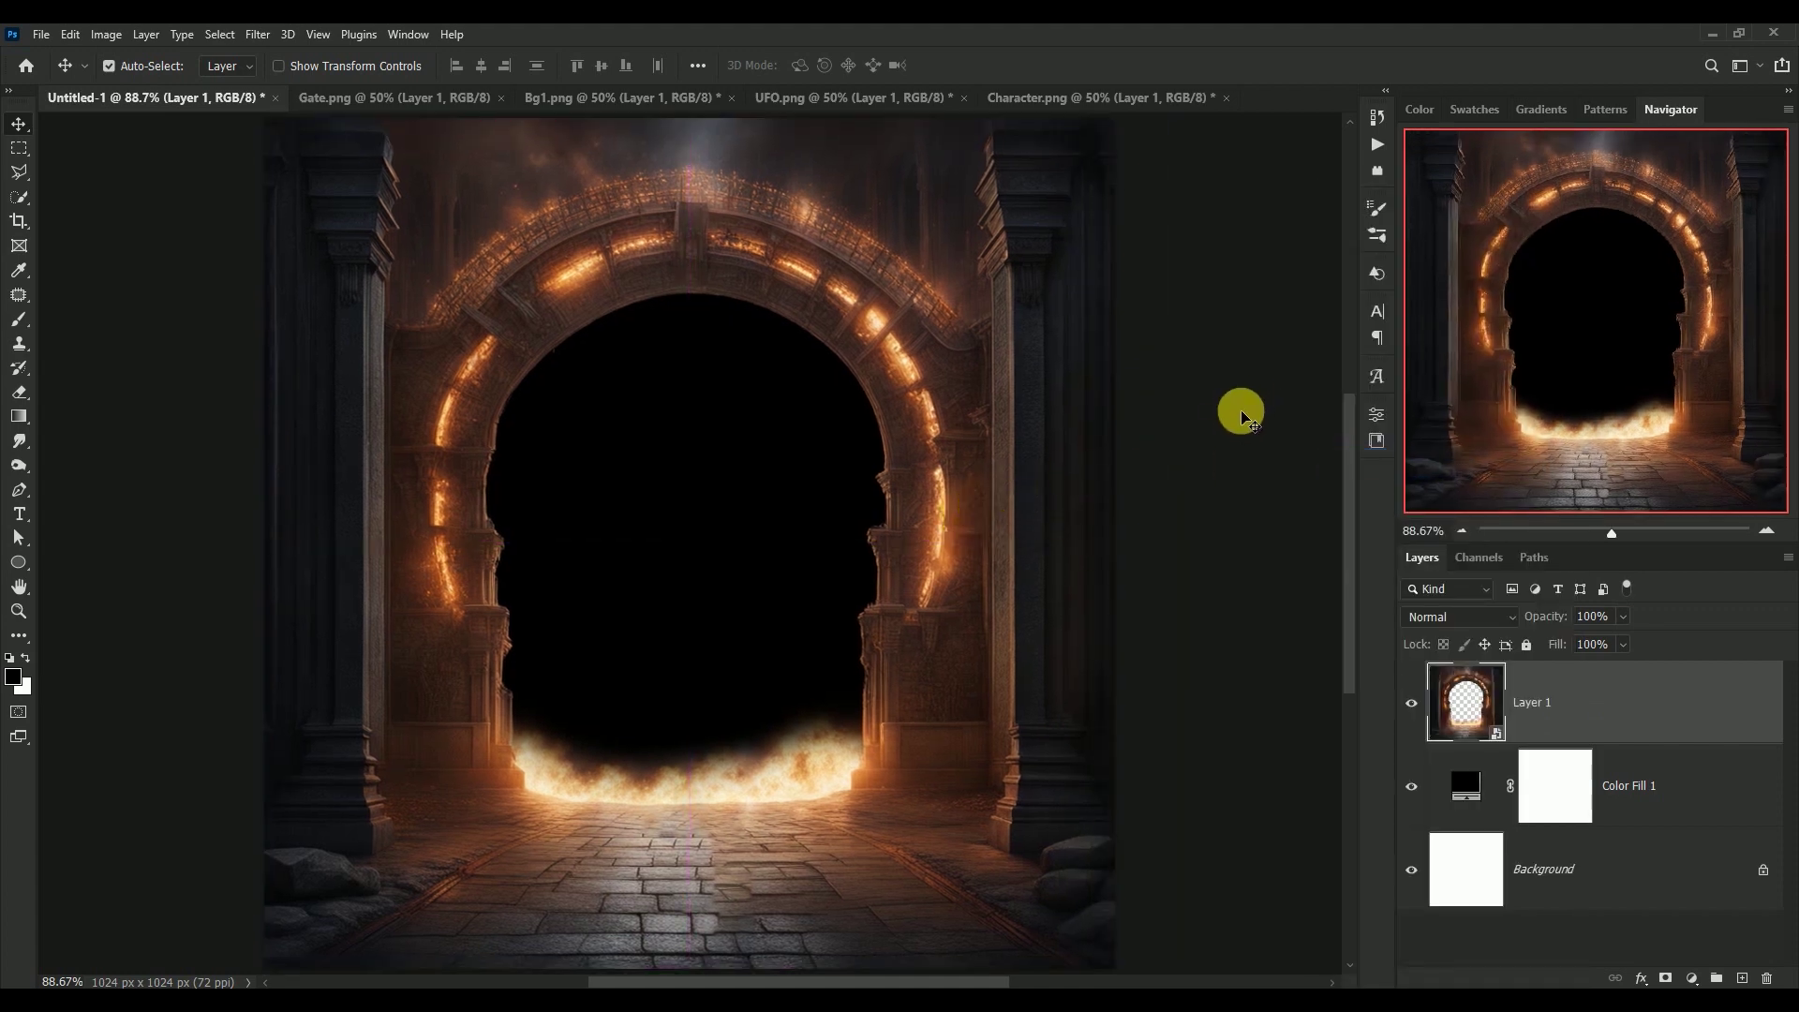
pyautogui.click(1412, 703)
pyautogui.click(1412, 703)
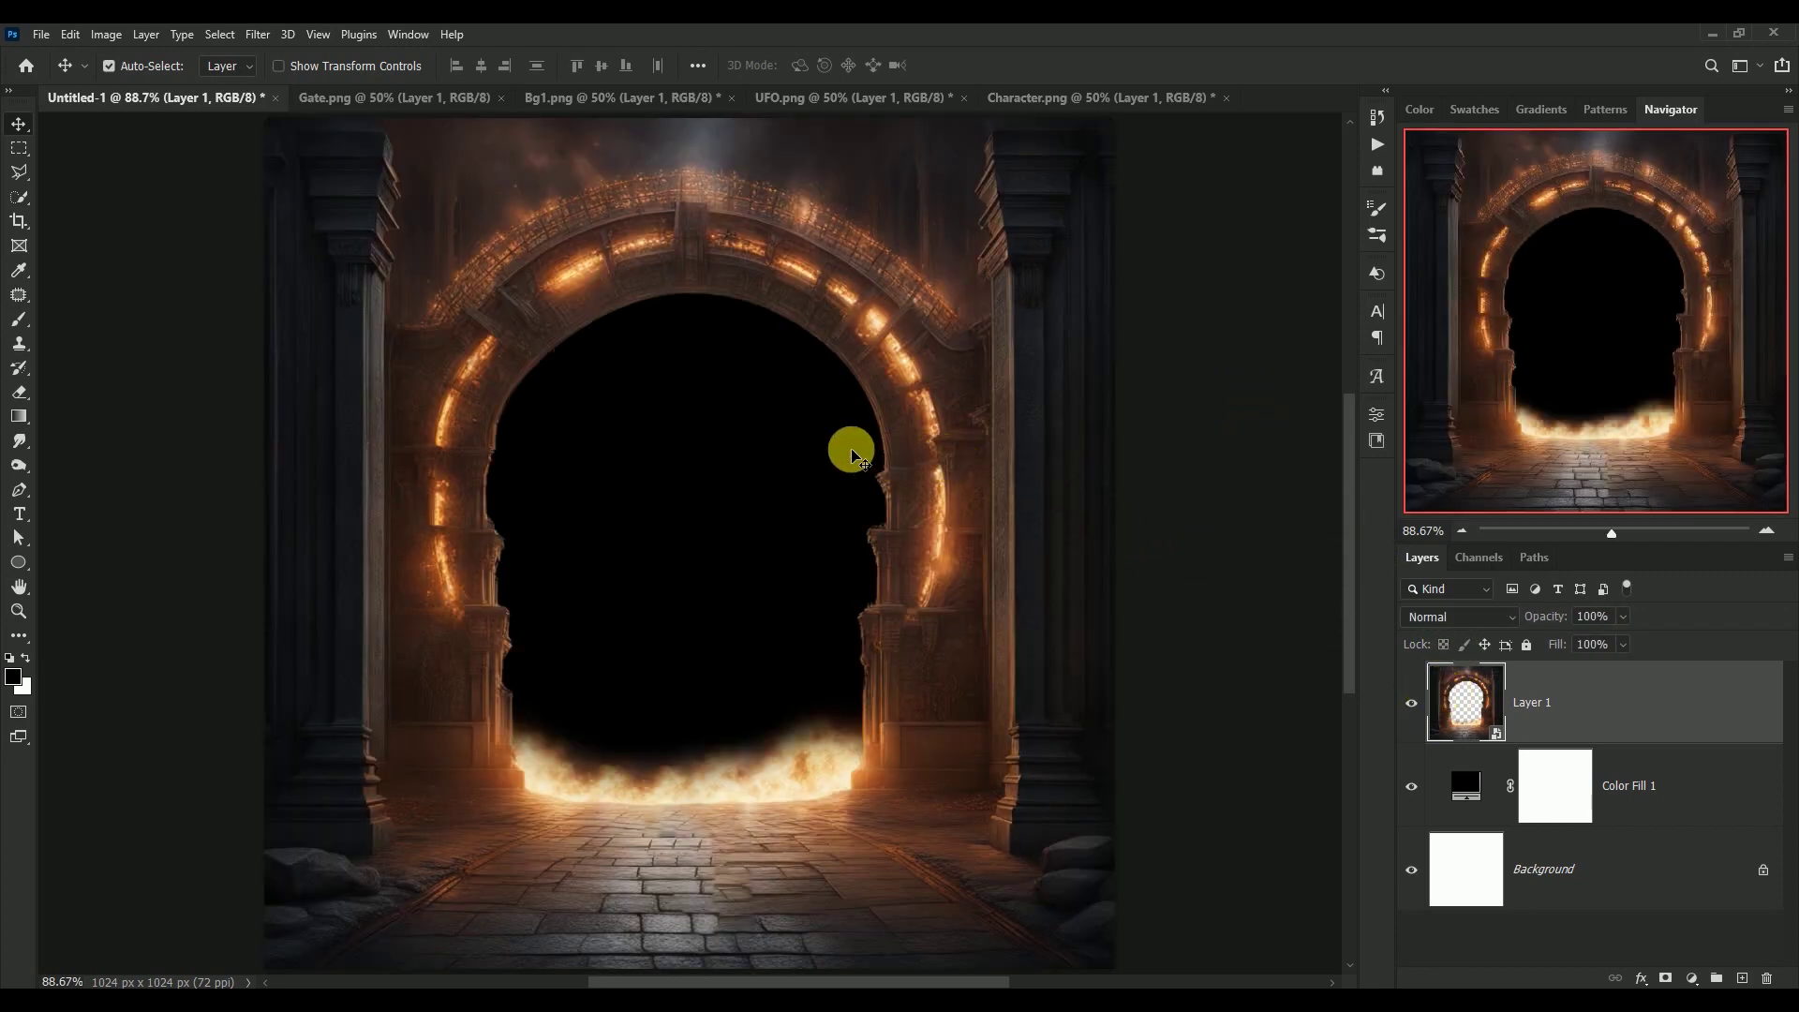
# Step: Open Camera Raw Filter on the gate and set Temperature -17, Tint +28, Highlights -42
pyautogui.click(258, 35)
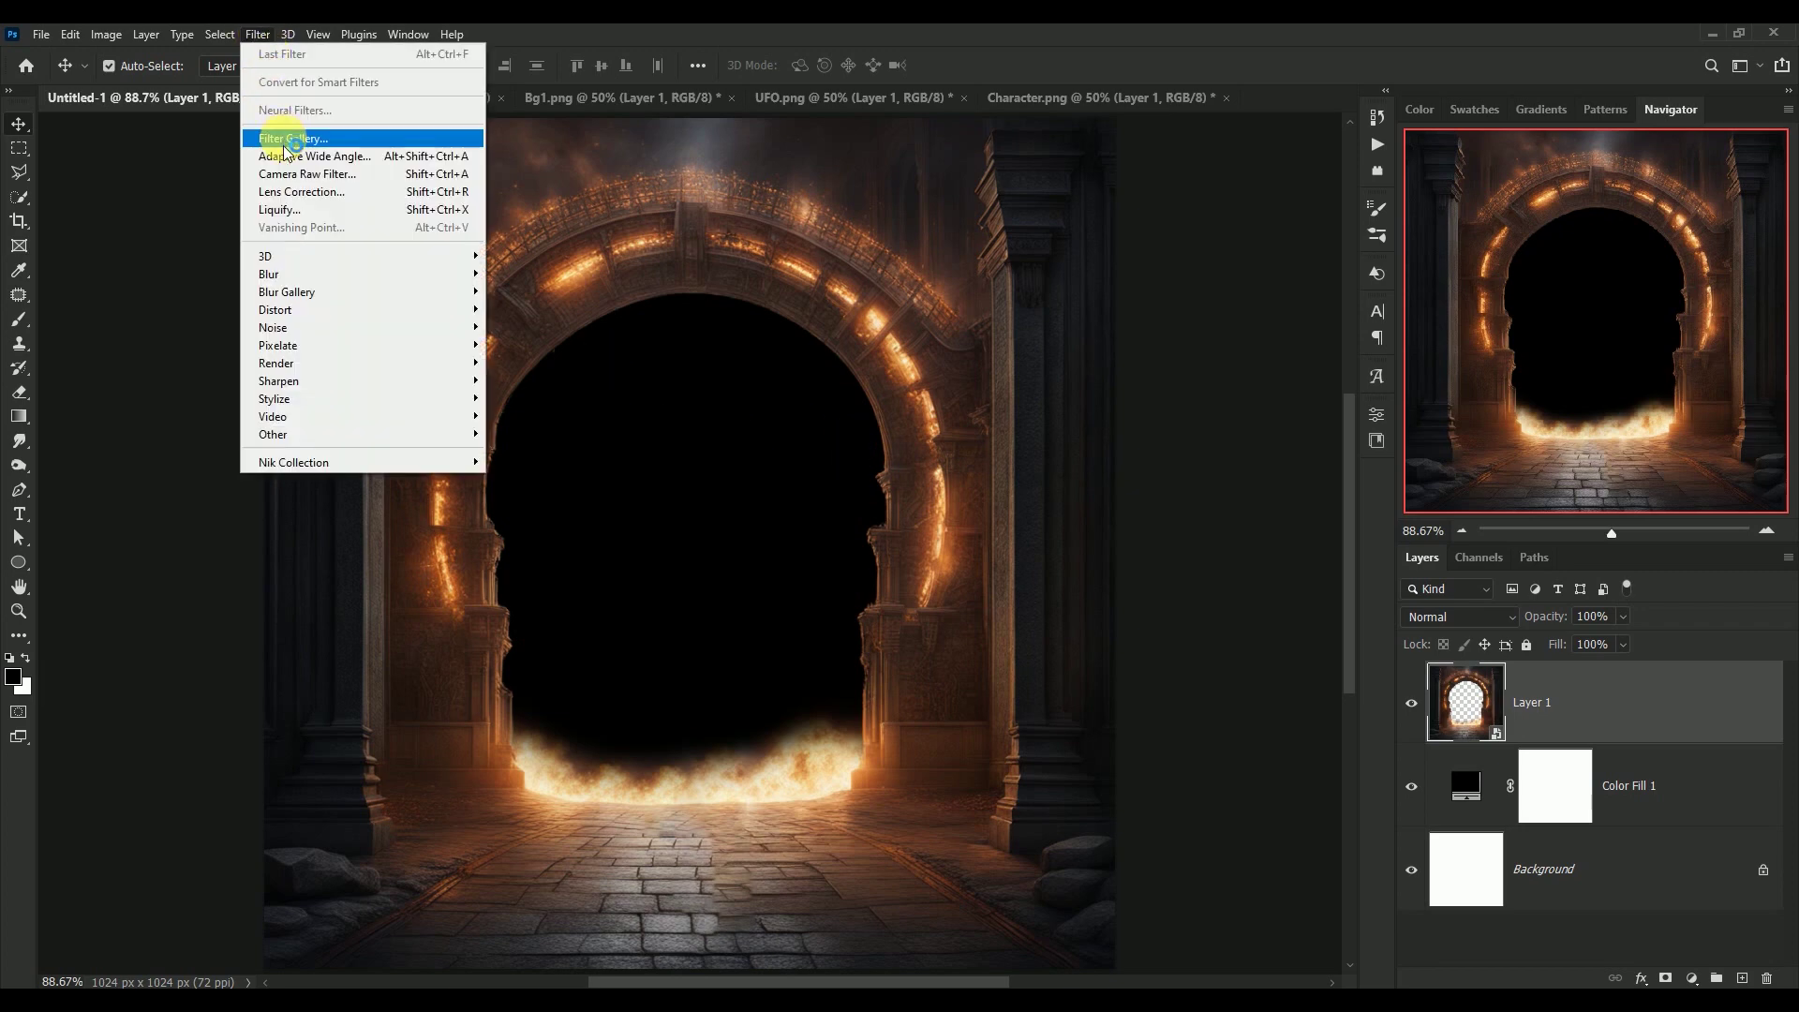
pyautogui.click(277, 176)
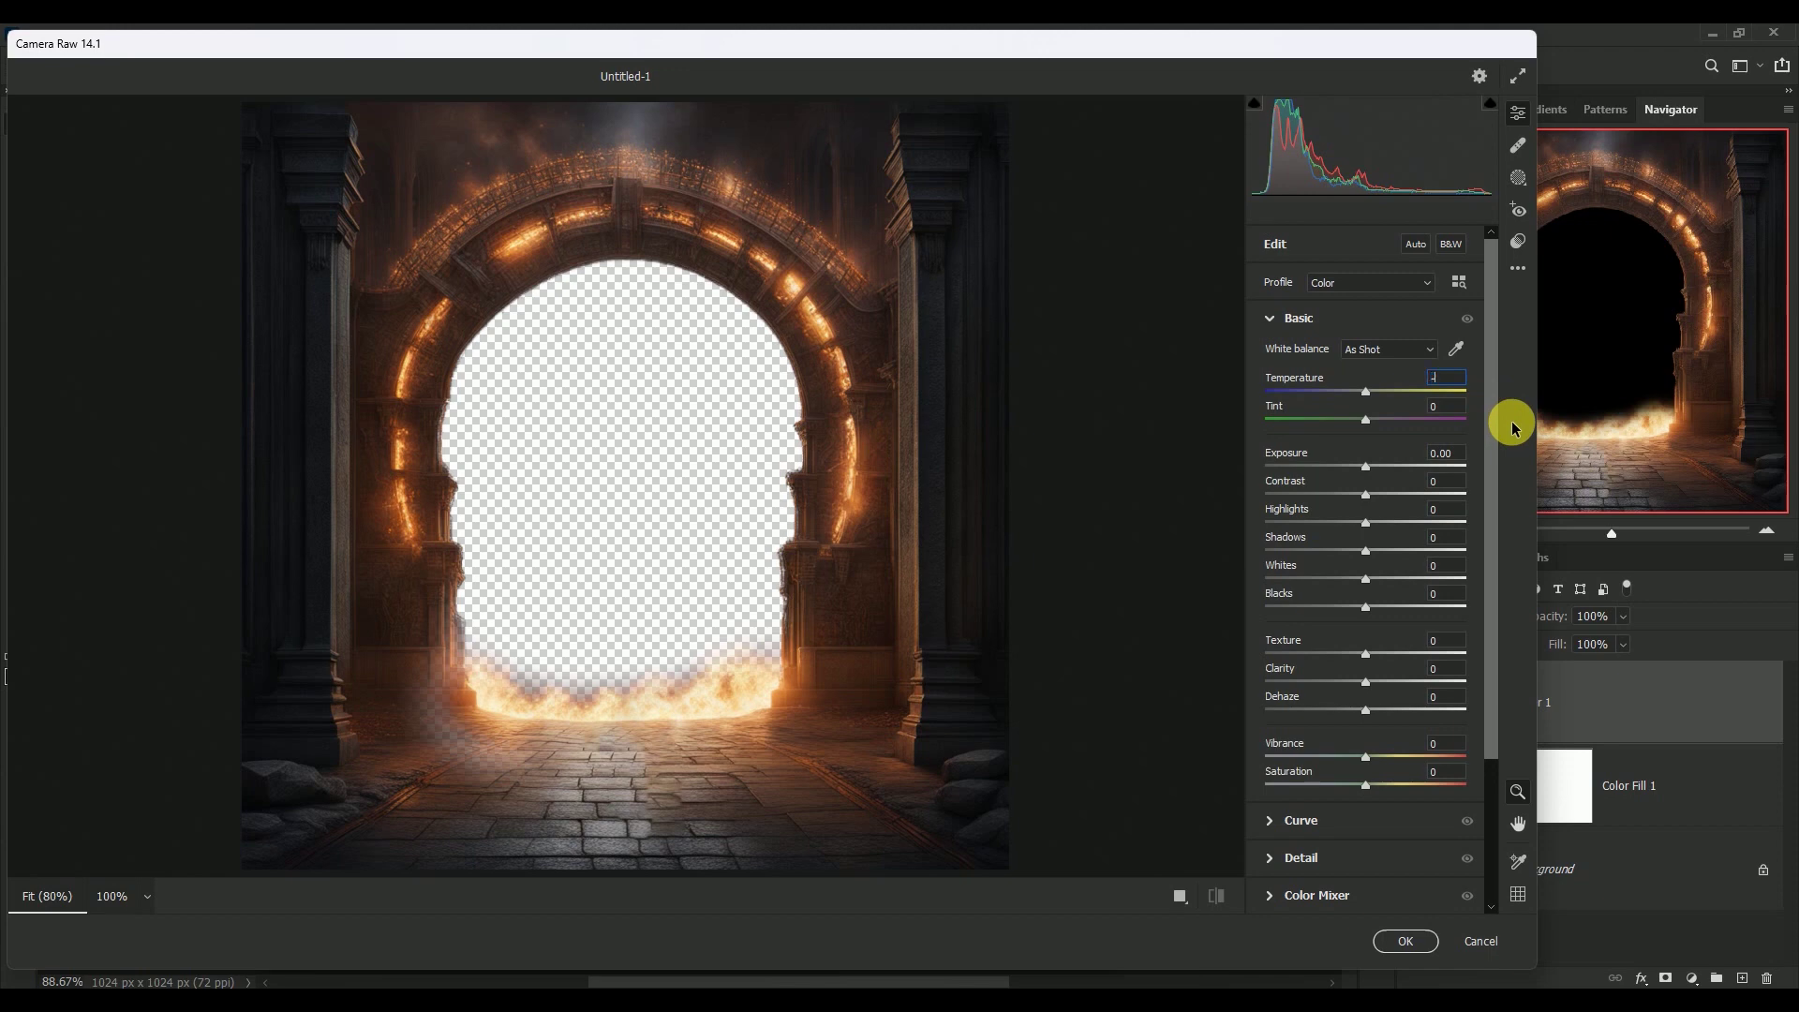
pyautogui.write('17')
pyautogui.press('Tab')
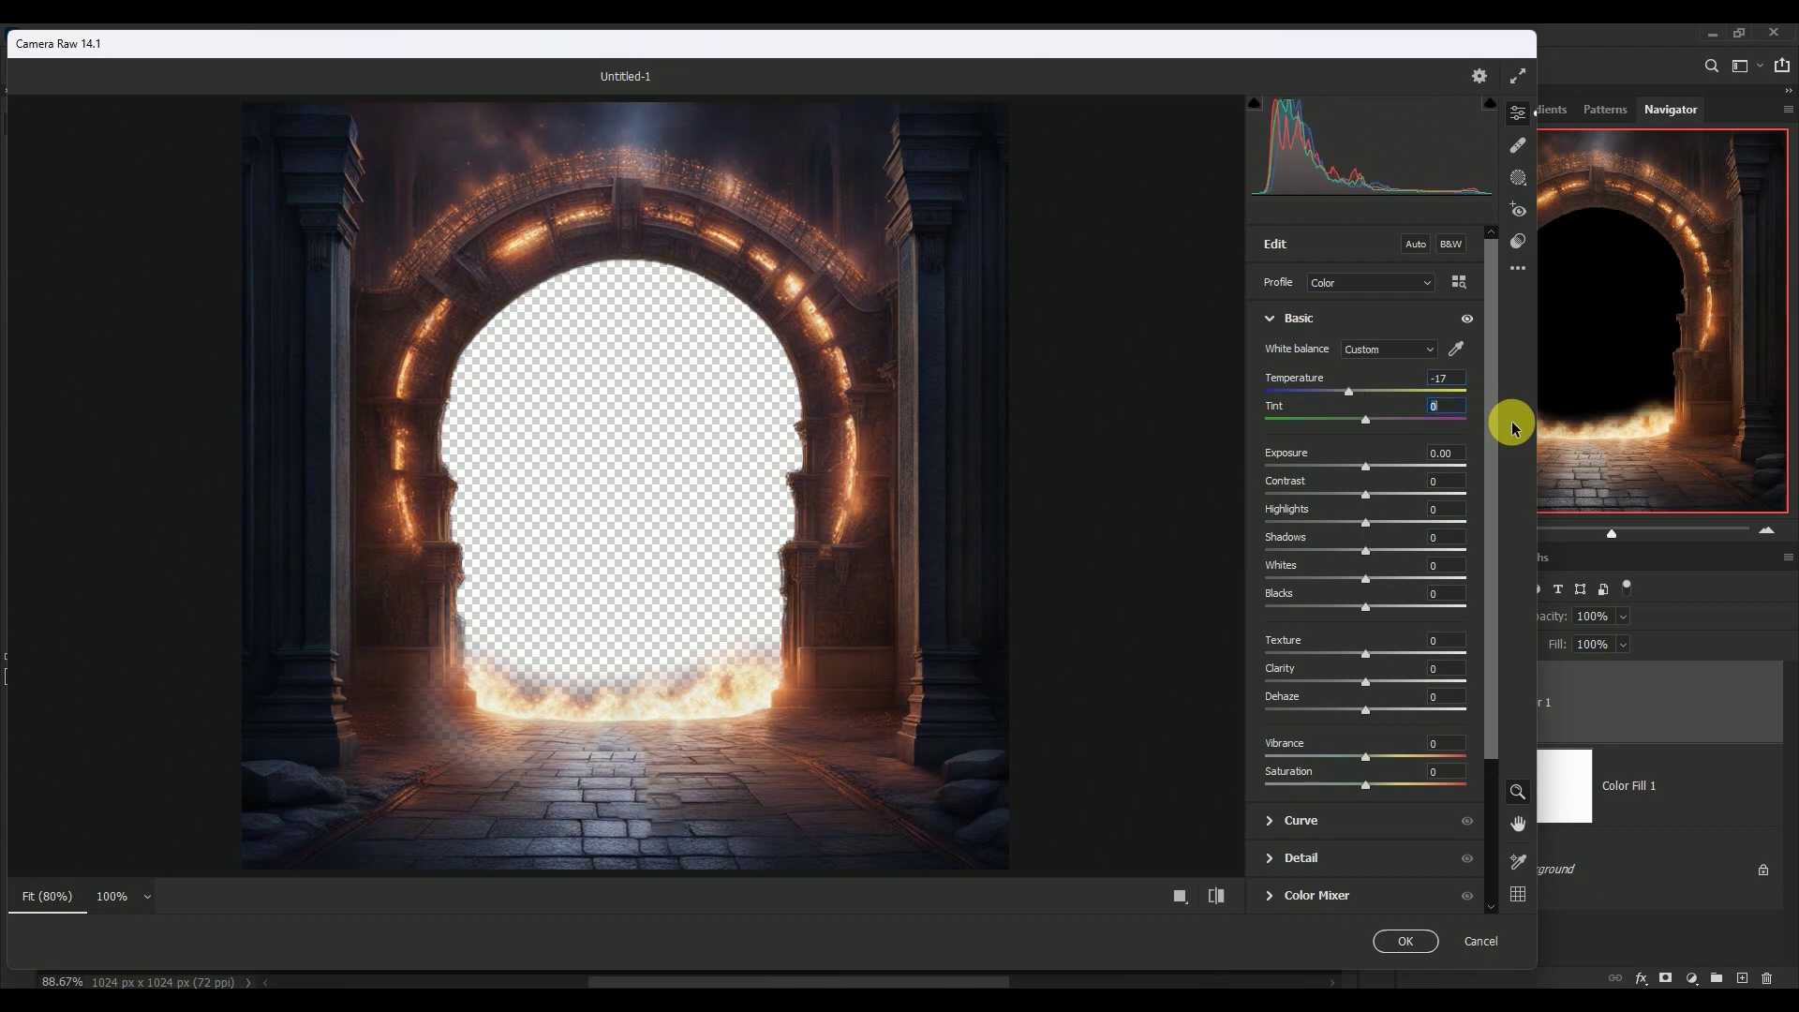
pyautogui.write('+28')
pyautogui.press('Tab')
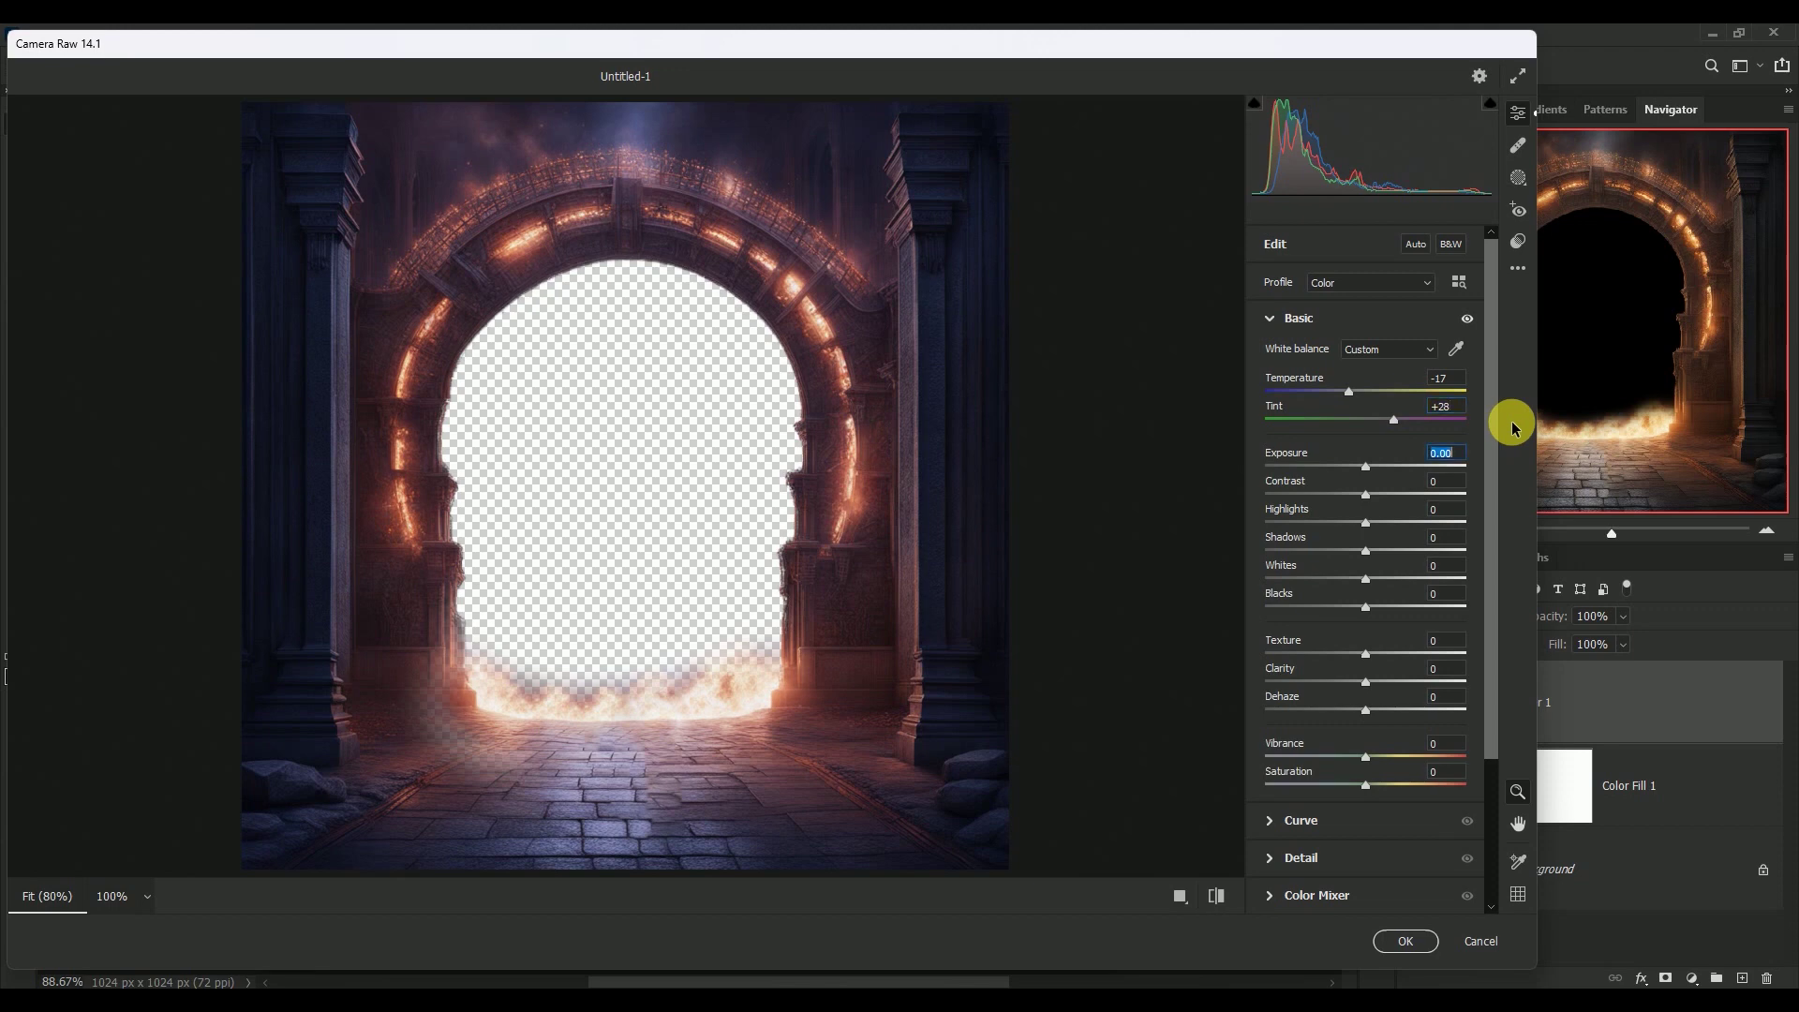
pyautogui.press('Tab')
pyautogui.press('Tab')
pyautogui.write('-42')
pyautogui.write('+22')
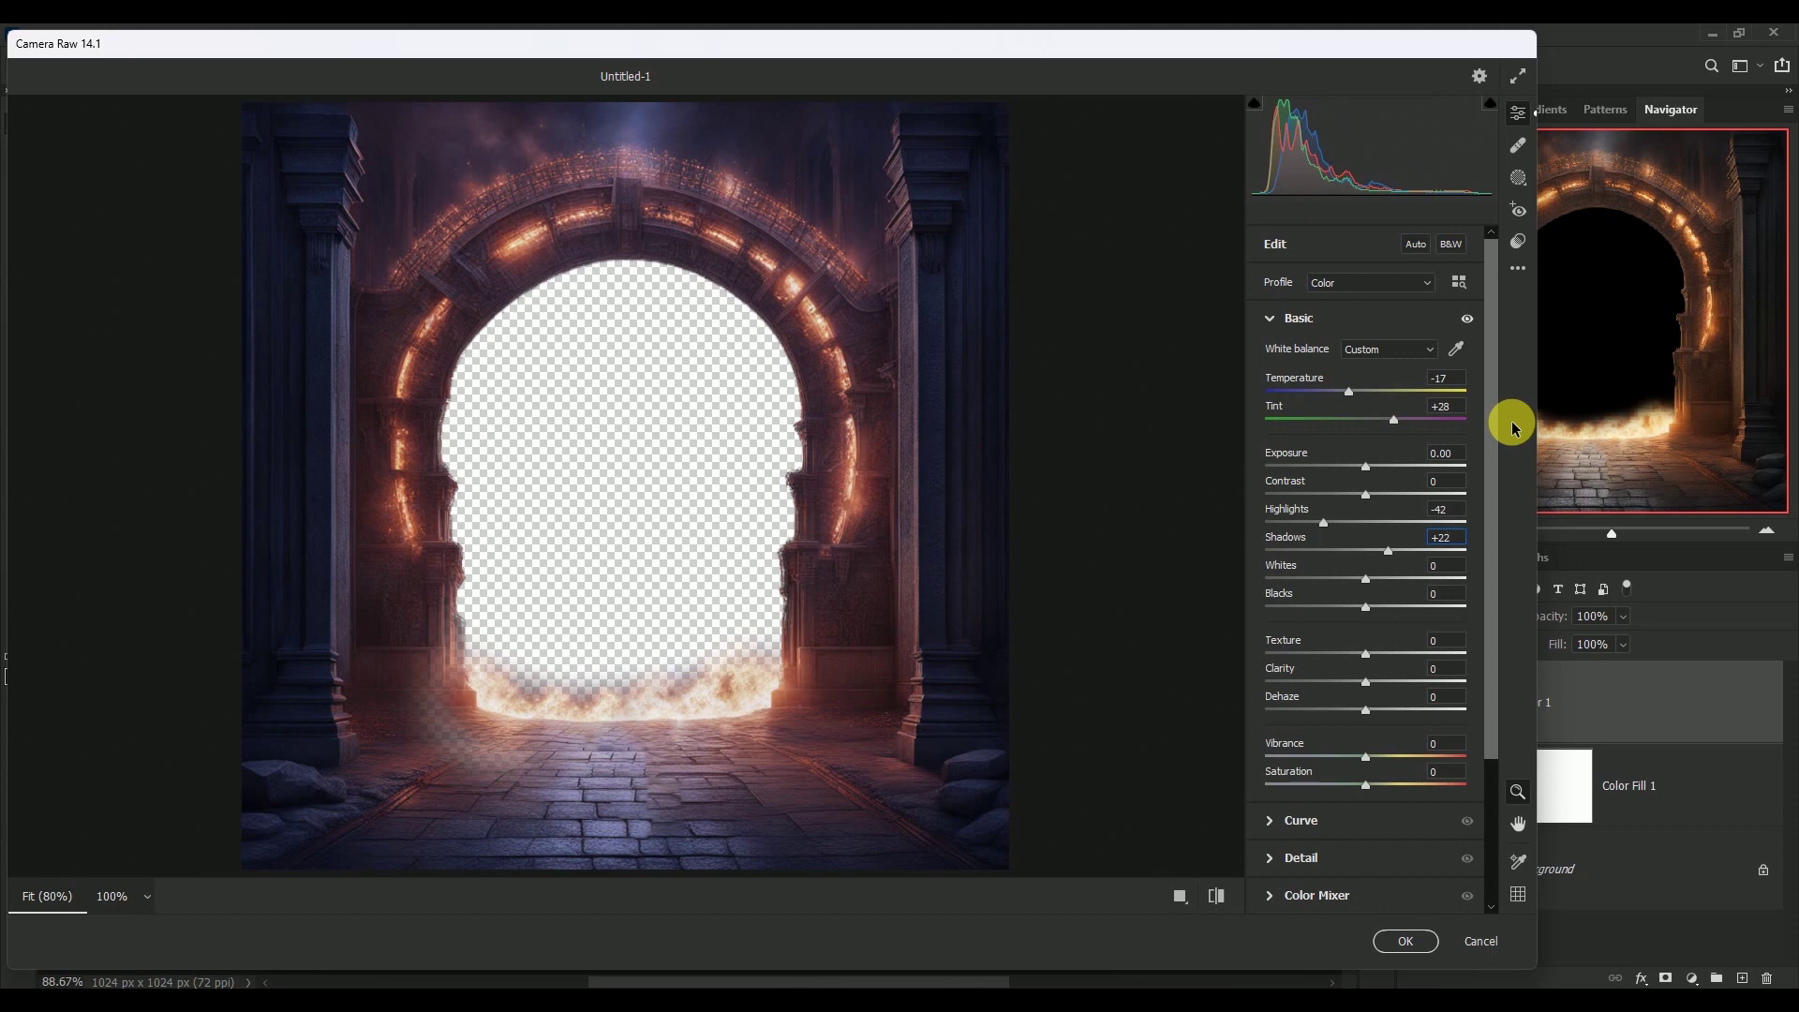
# Step: Raise Clarity to +34, Dehaze to +22 and Vibrance to +24, then apply the grade
pyautogui.press('Tab')
pyautogui.press('Tab')
pyautogui.press('Tab')
pyautogui.write('+3')
pyautogui.write('4')
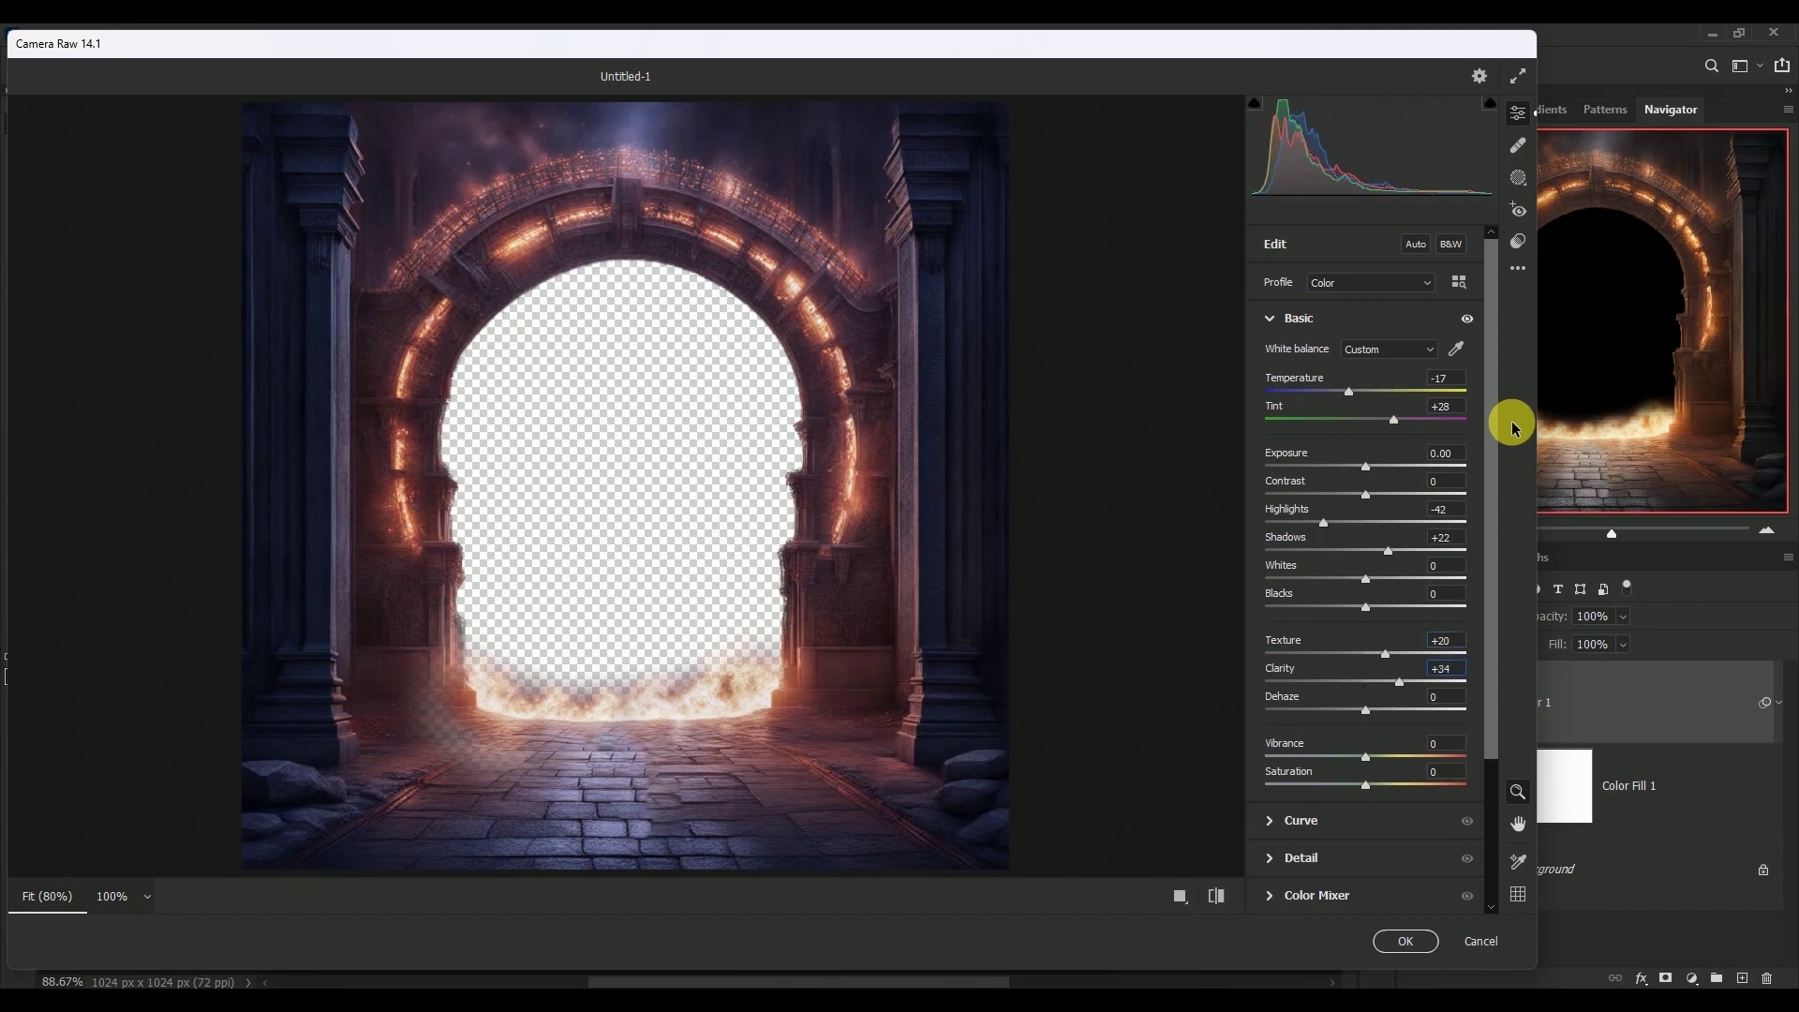
pyautogui.press('Tab')
pyautogui.write('+22')
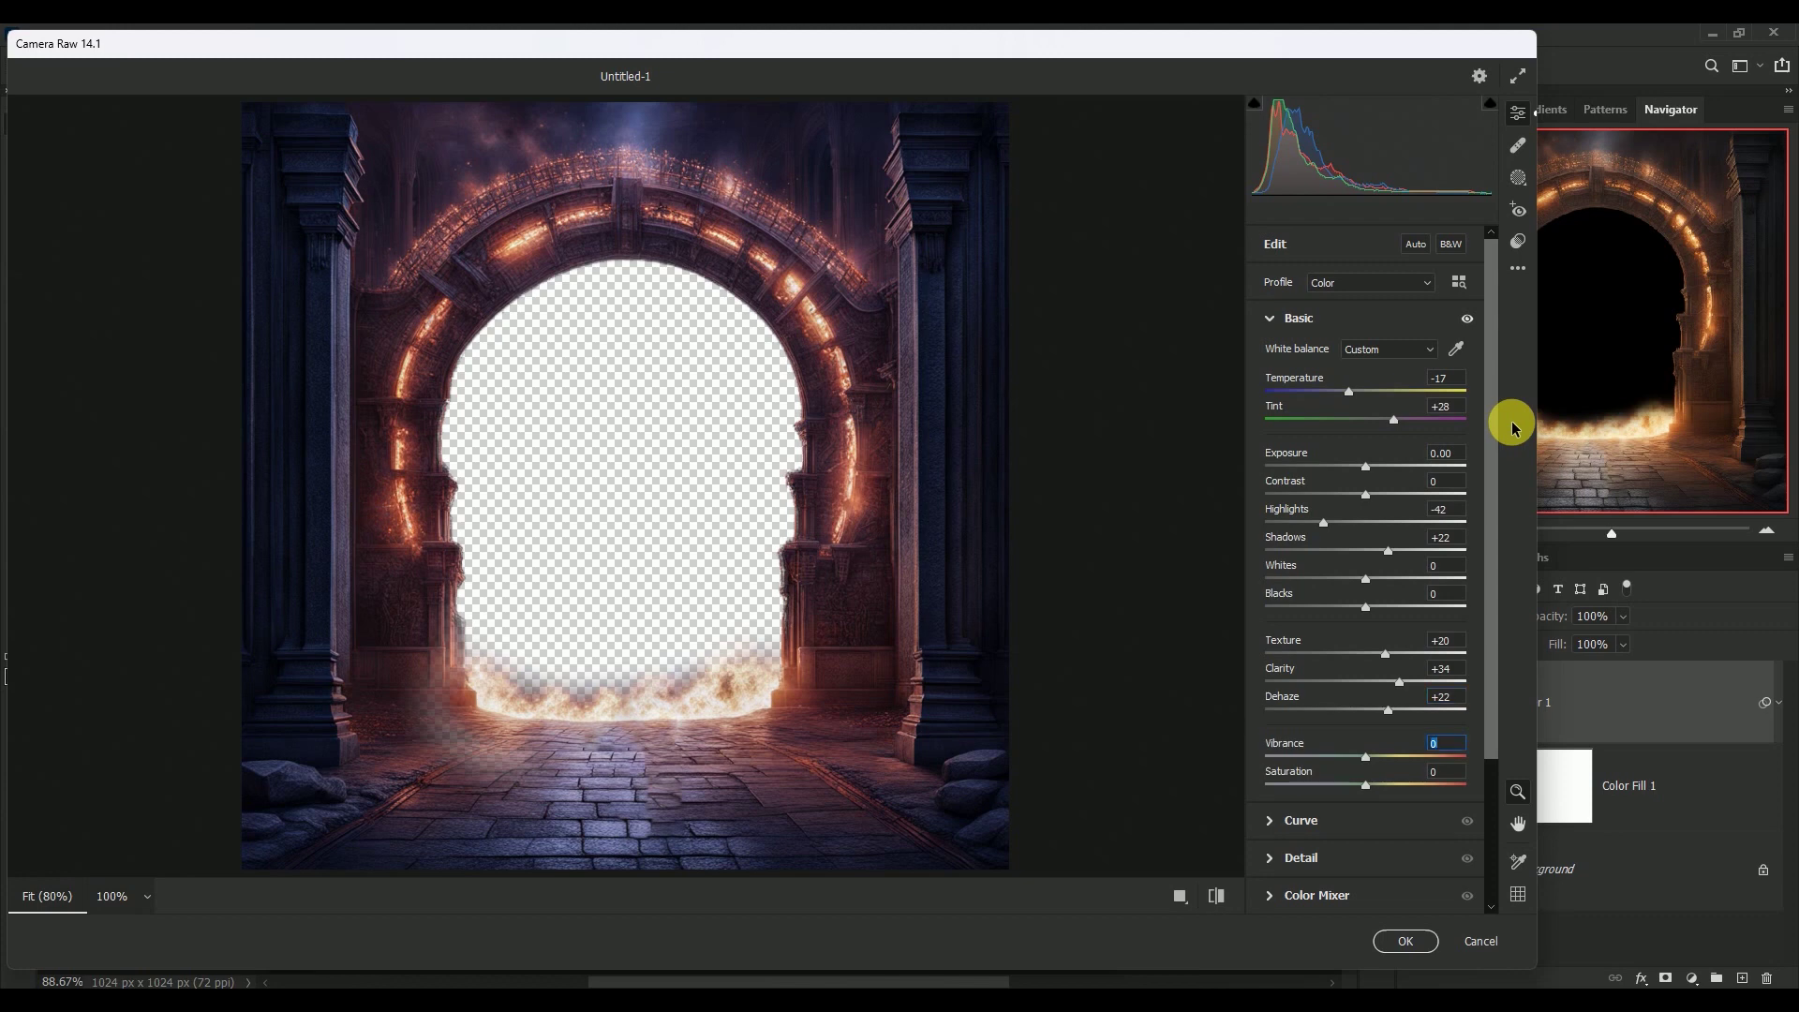
pyautogui.write('+24')
pyautogui.press('Tab')
pyautogui.write('+10')
pyautogui.click(1400, 941)
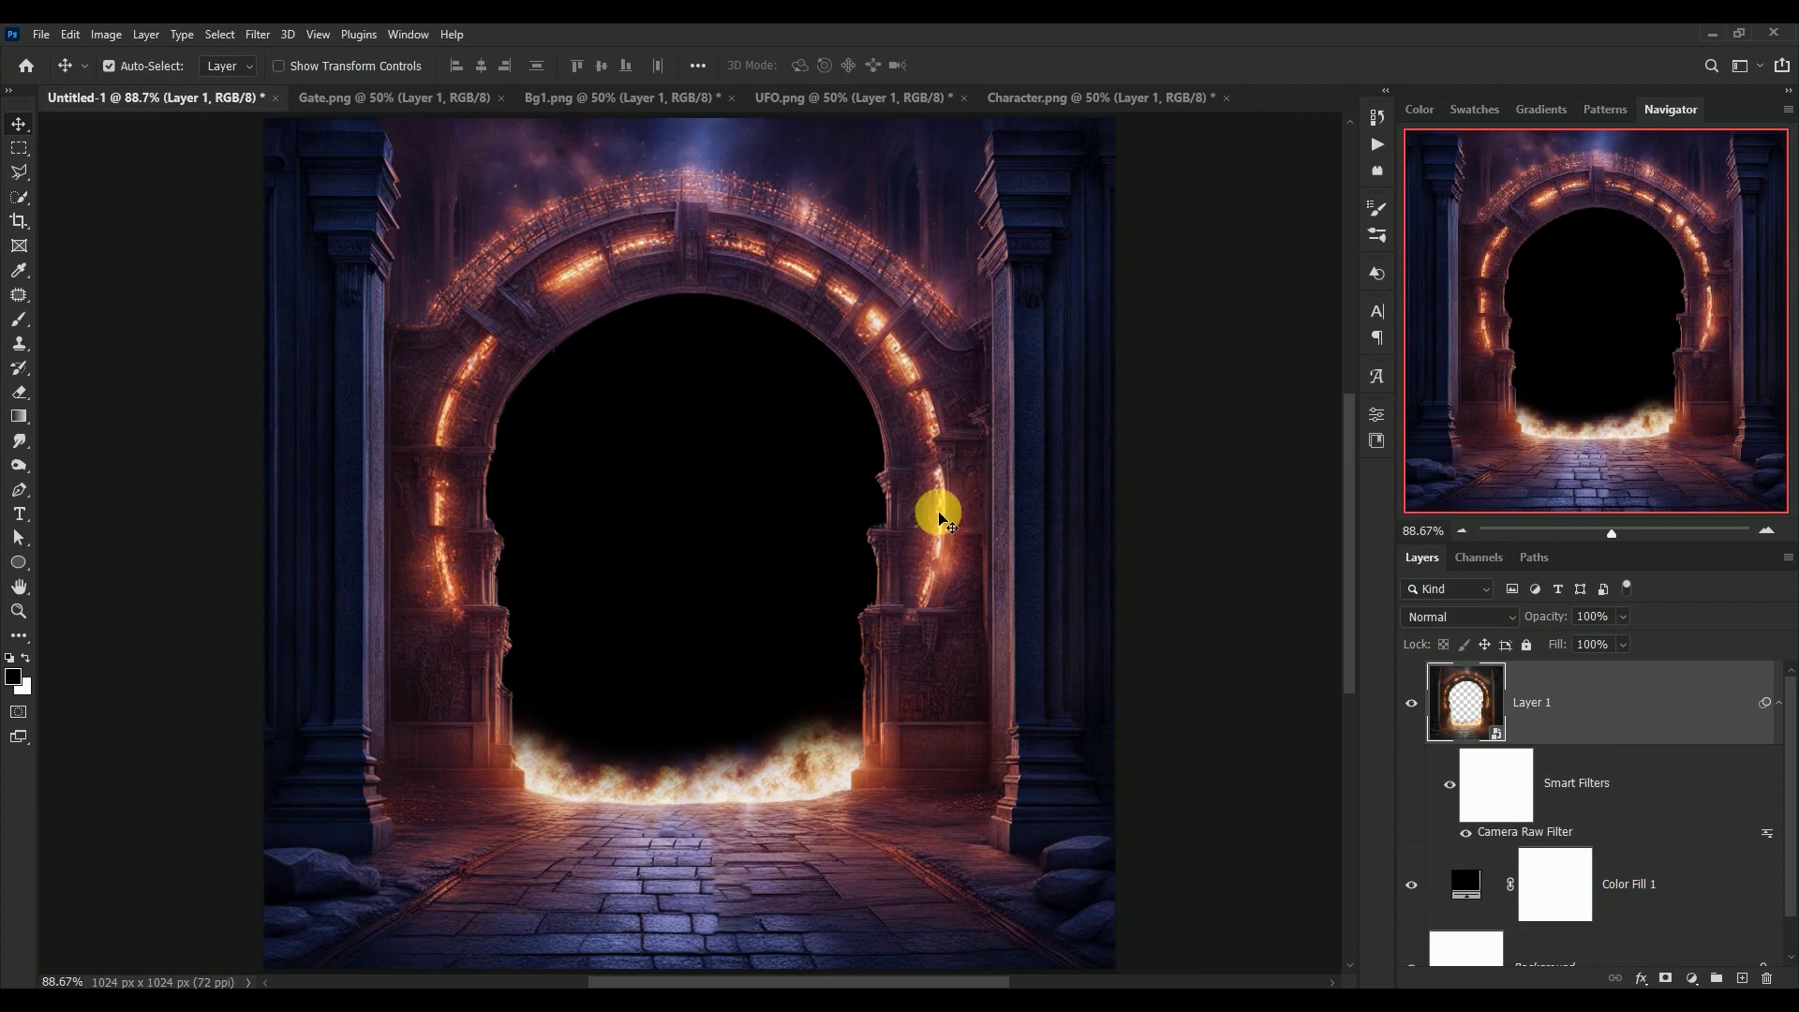
# Step: Add a new empty Layer 2 clipped to the gate layer
pyautogui.click(1778, 704)
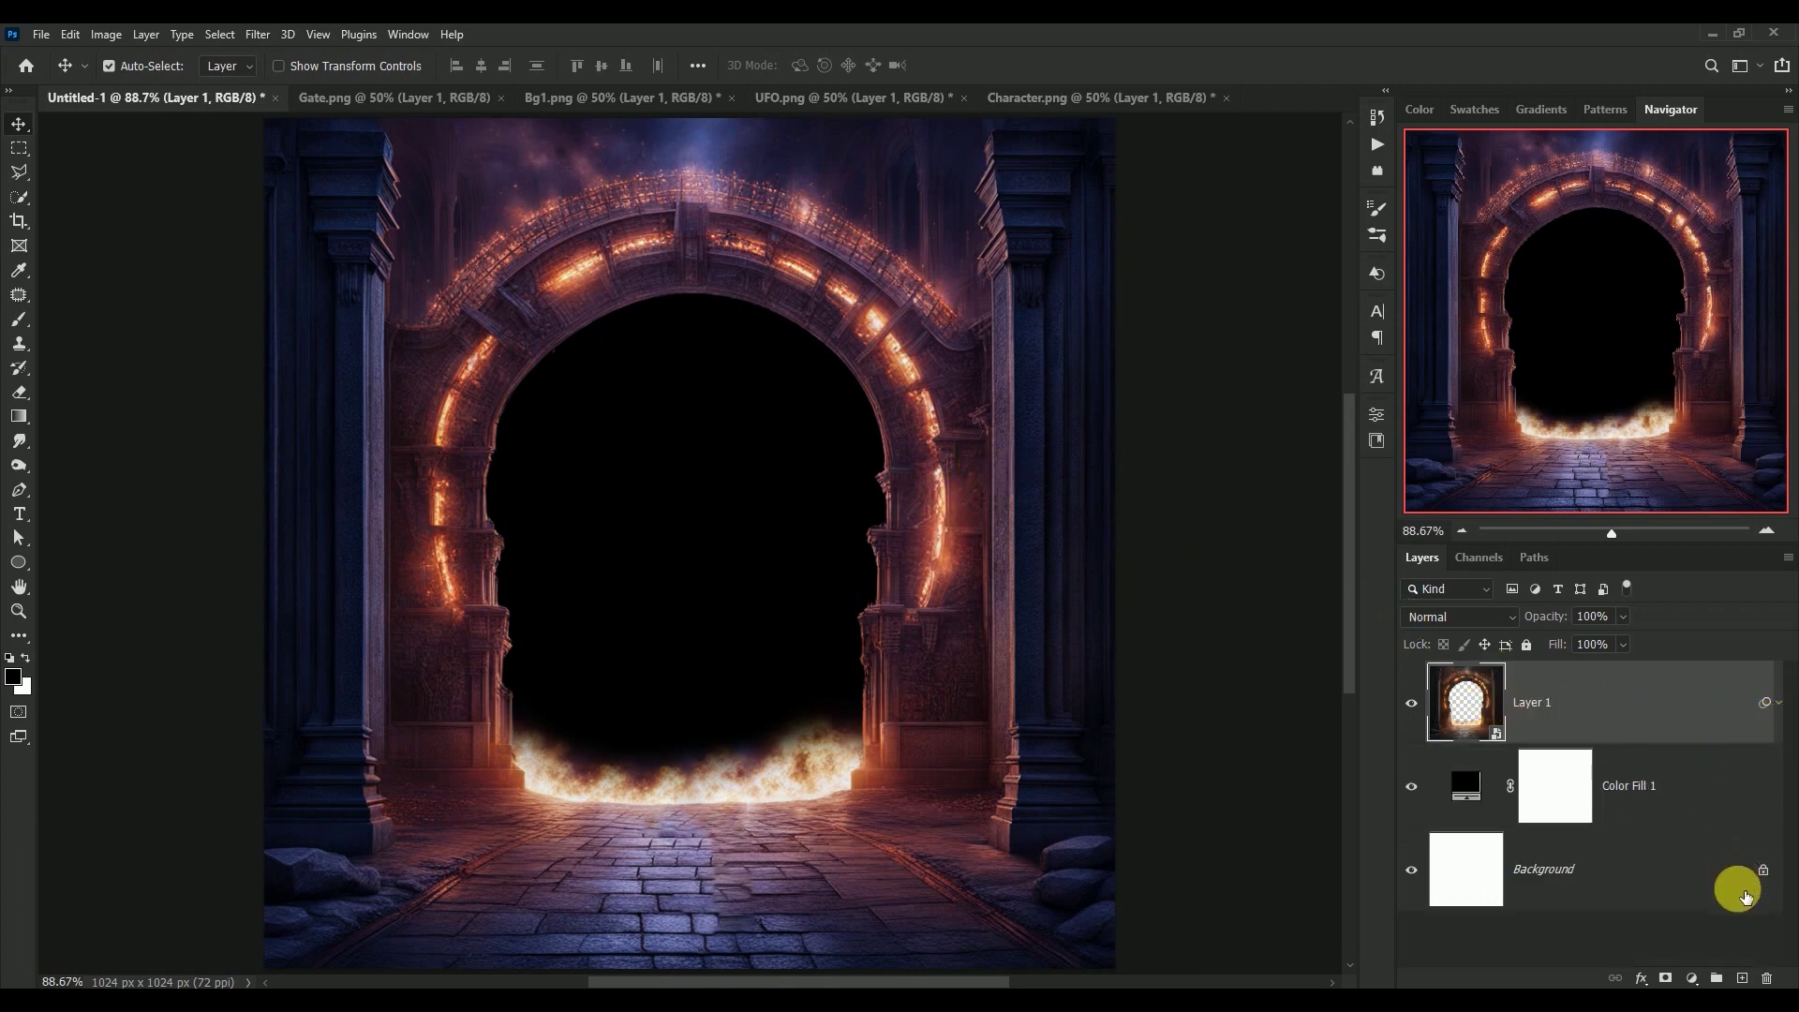
pyautogui.click(1741, 974)
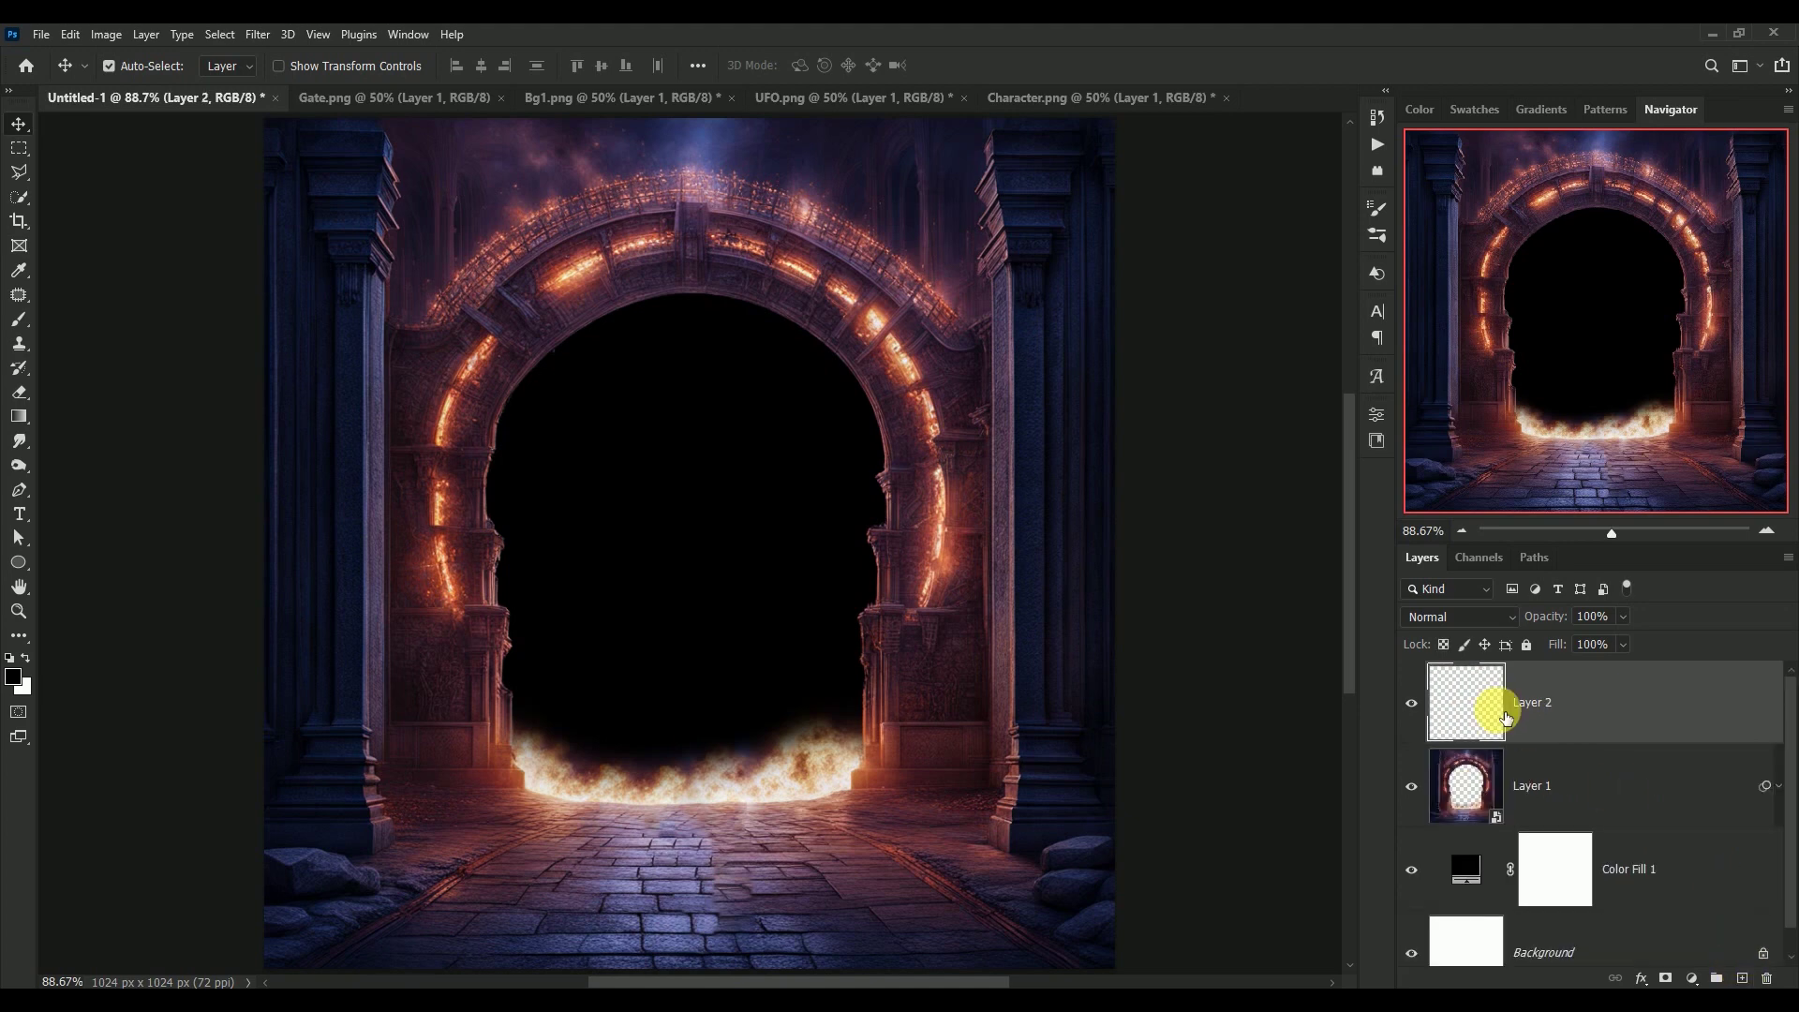
pyautogui.keyDown('alt'); pyautogui.click(1461, 751); pyautogui.keyUp('alt')
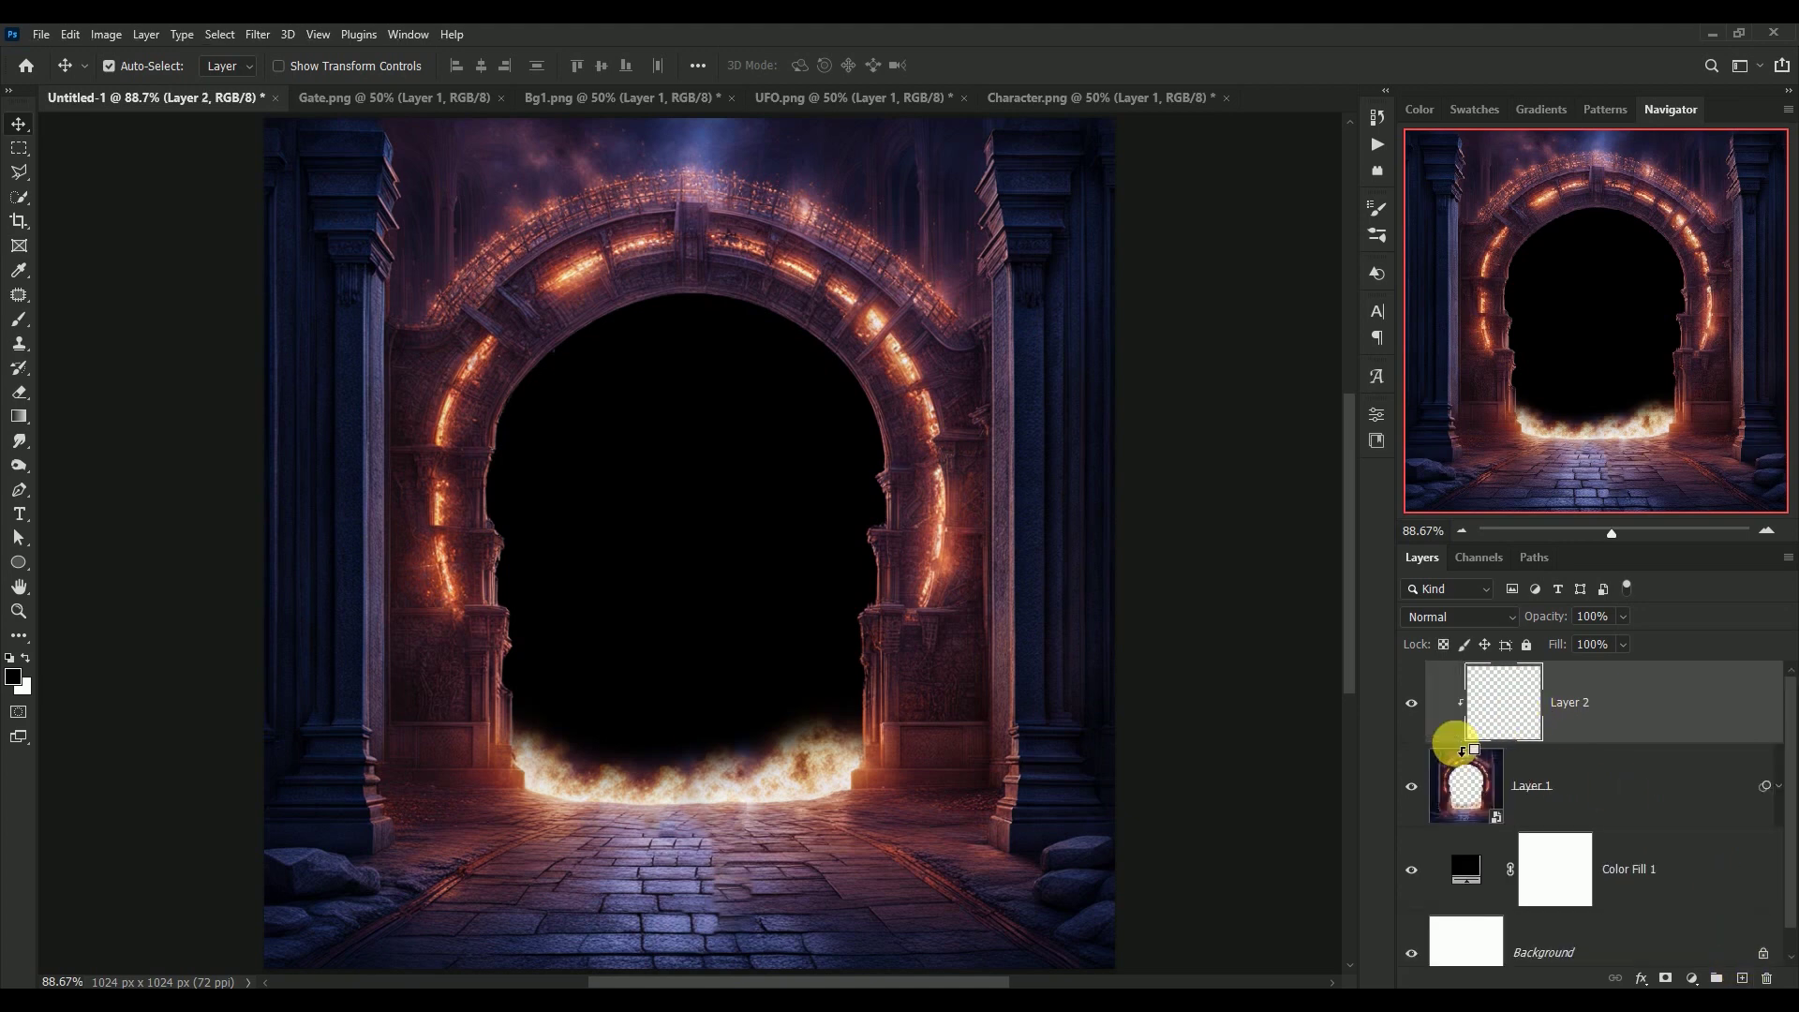
# Step: Fill Layer 2 with 50% Gray and set its blend mode to Overlay
pyautogui.click(66, 41)
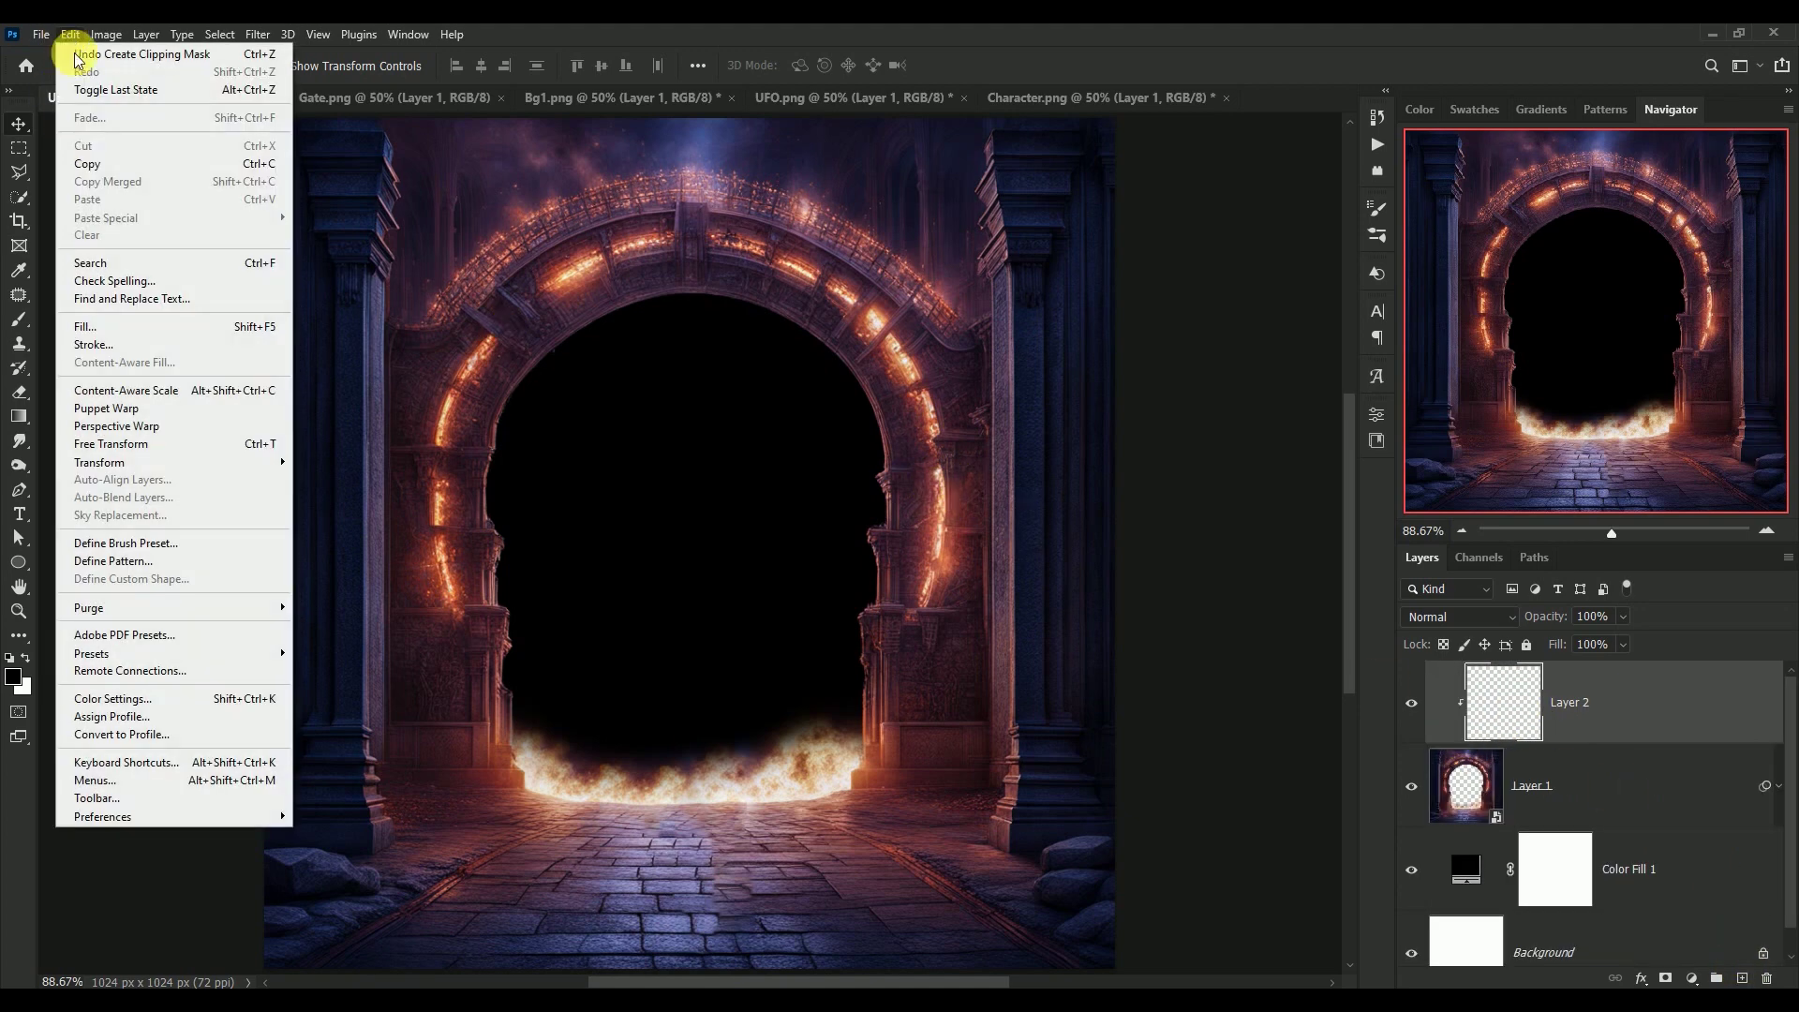
pyautogui.click(150, 327)
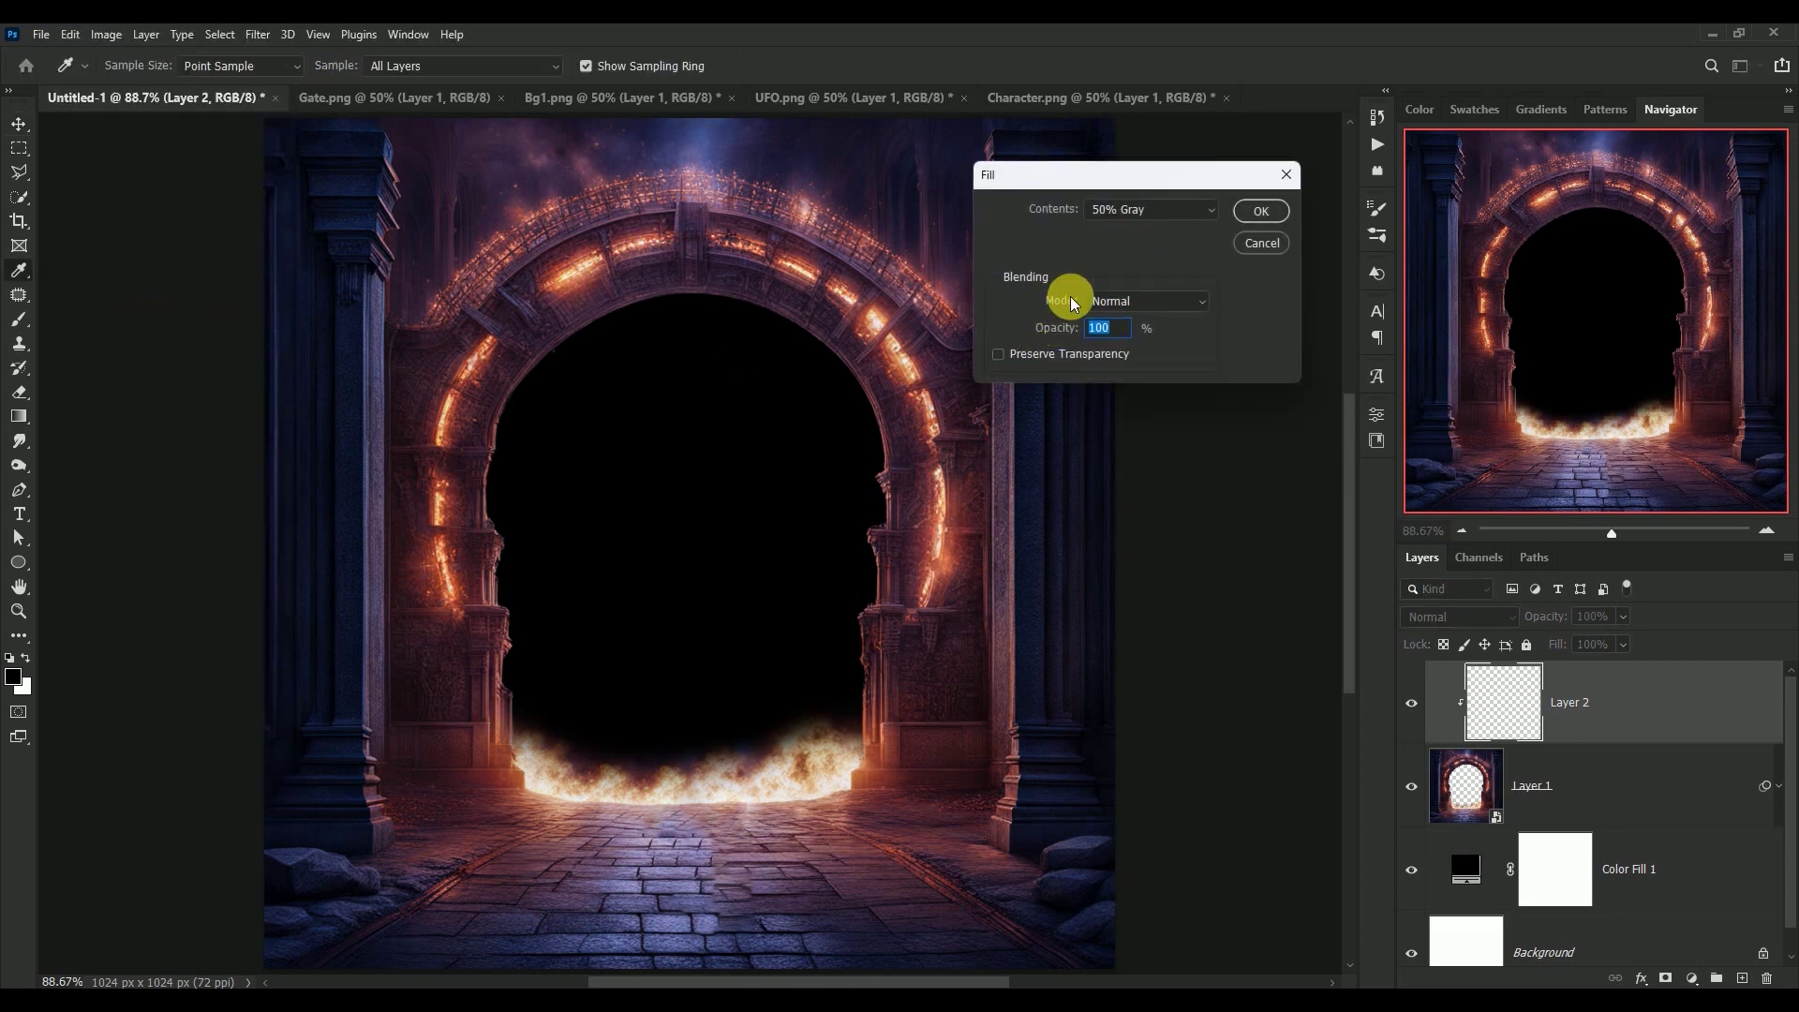
pyautogui.click(1119, 211)
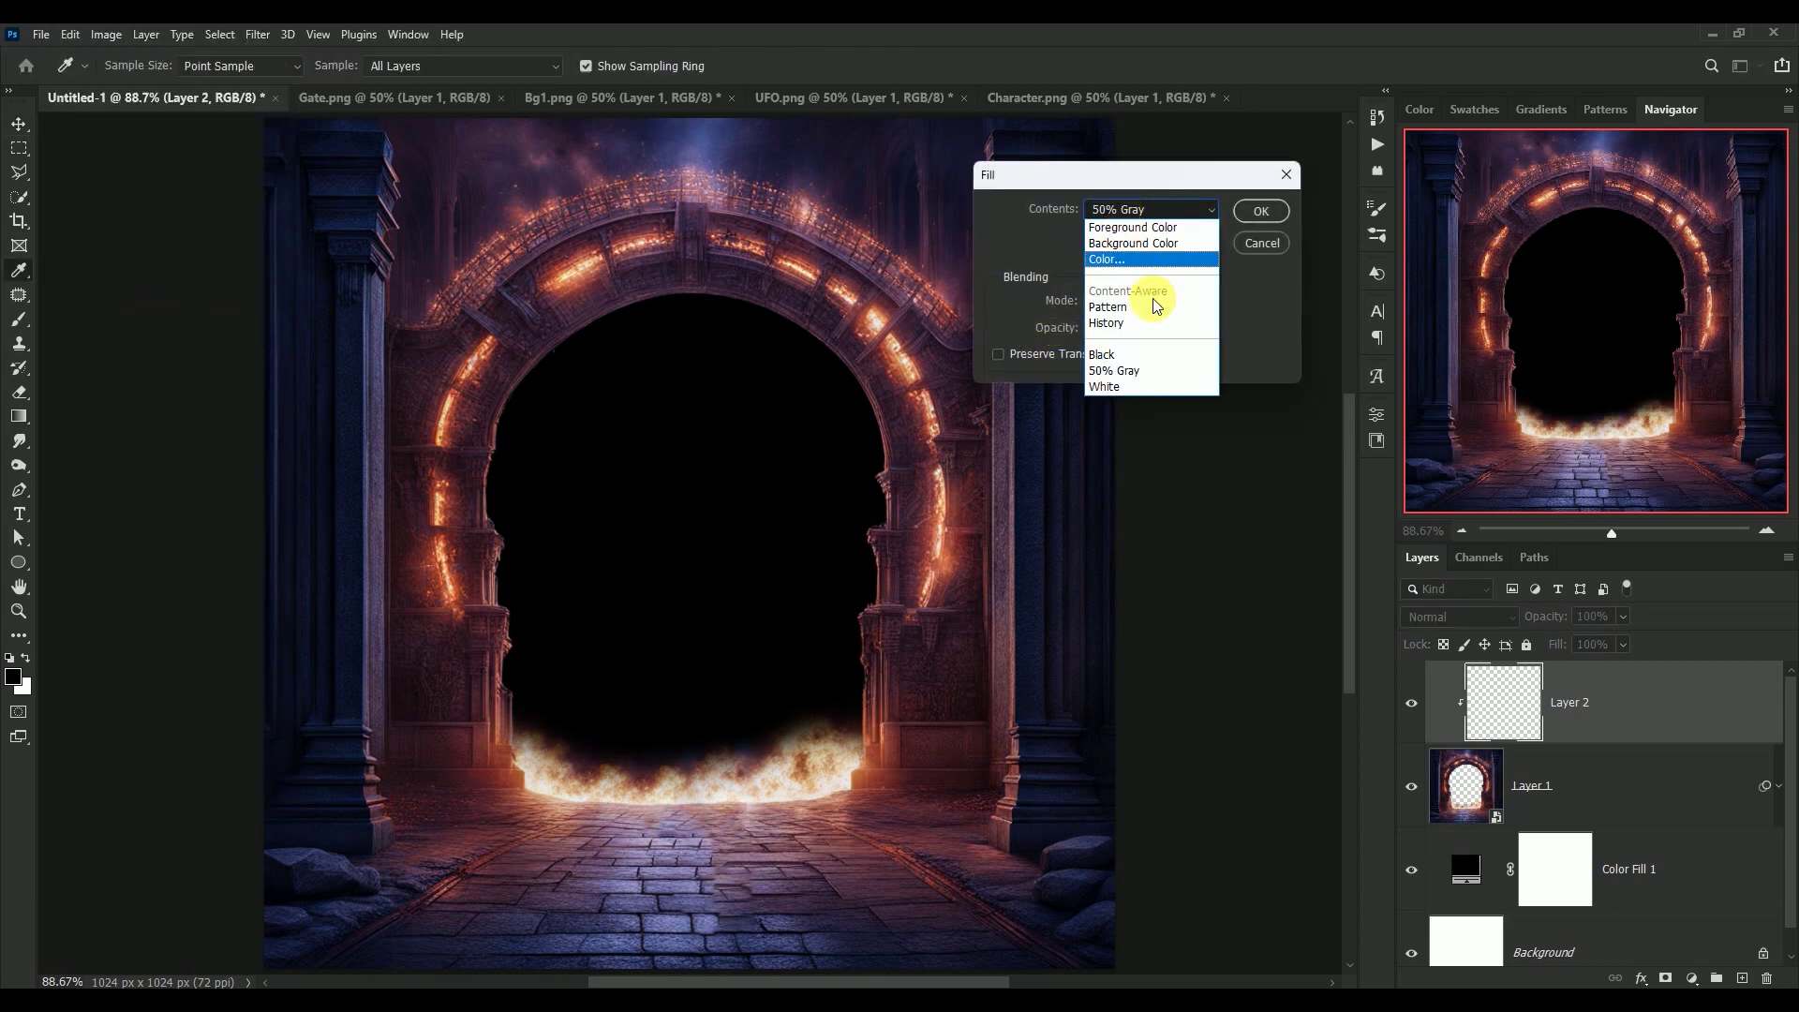
pyautogui.click(1176, 372)
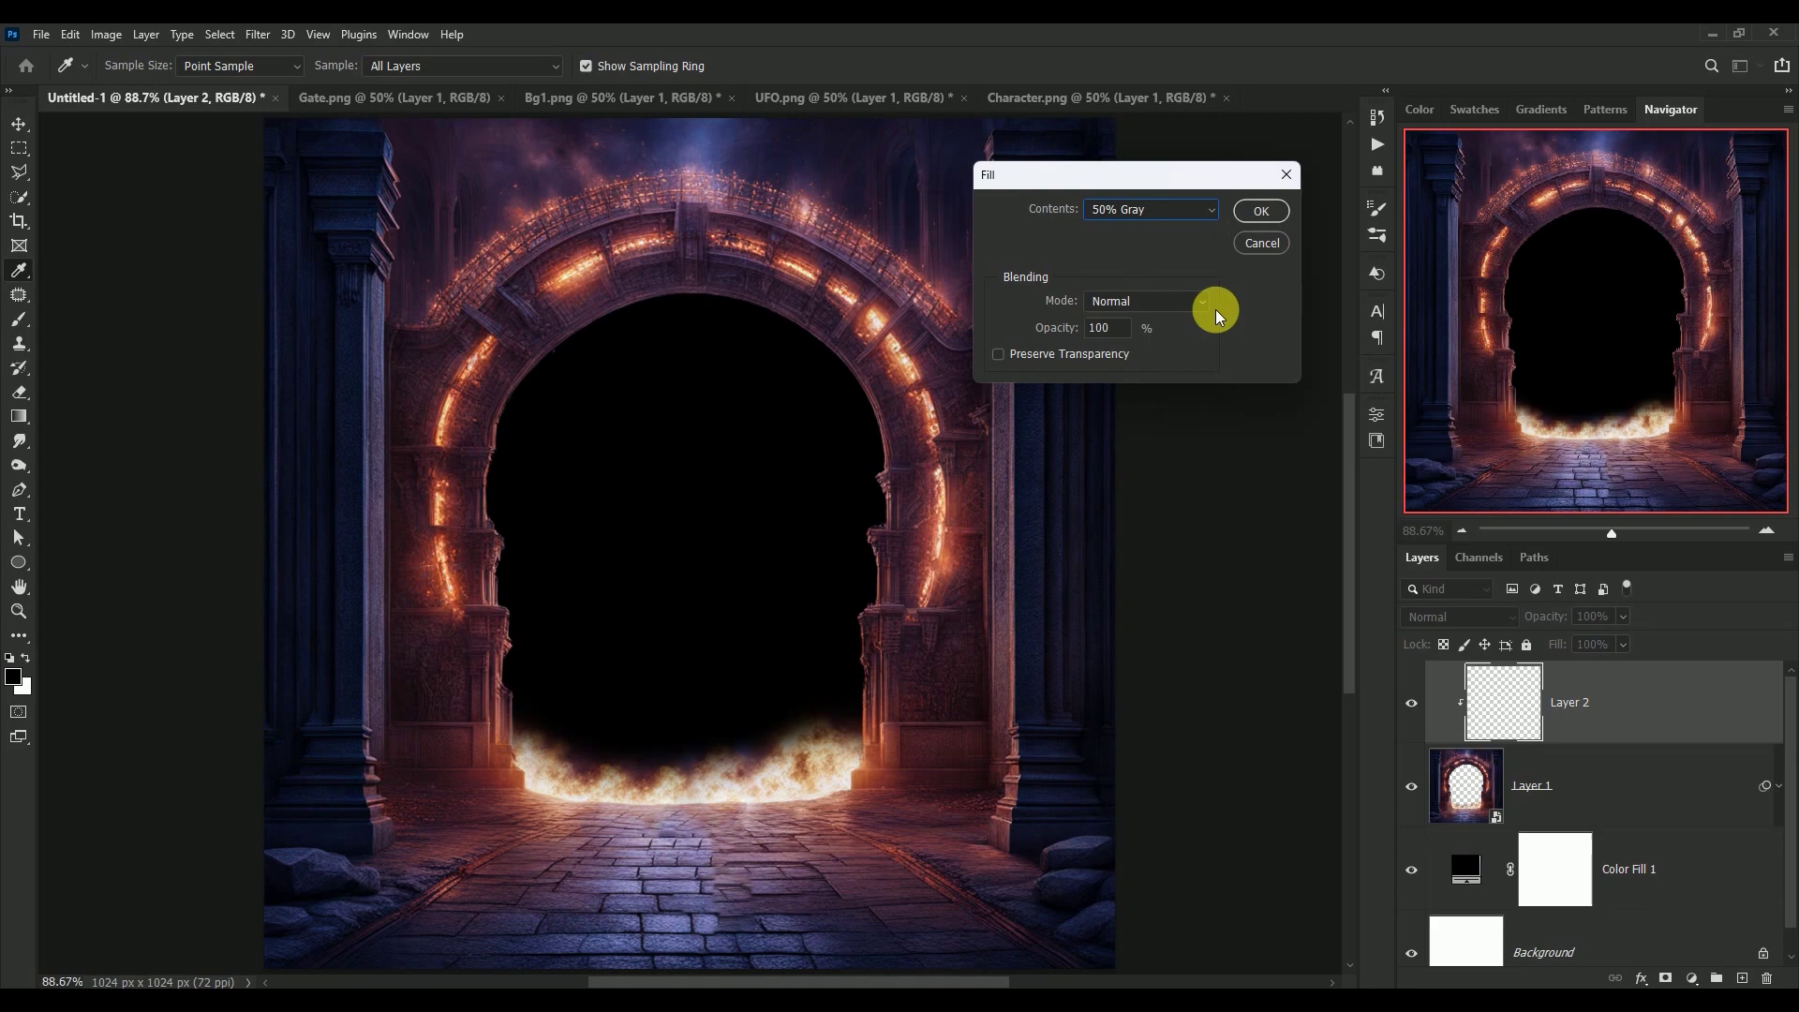
pyautogui.click(1263, 208)
pyautogui.press('v')
pyautogui.click(1426, 620)
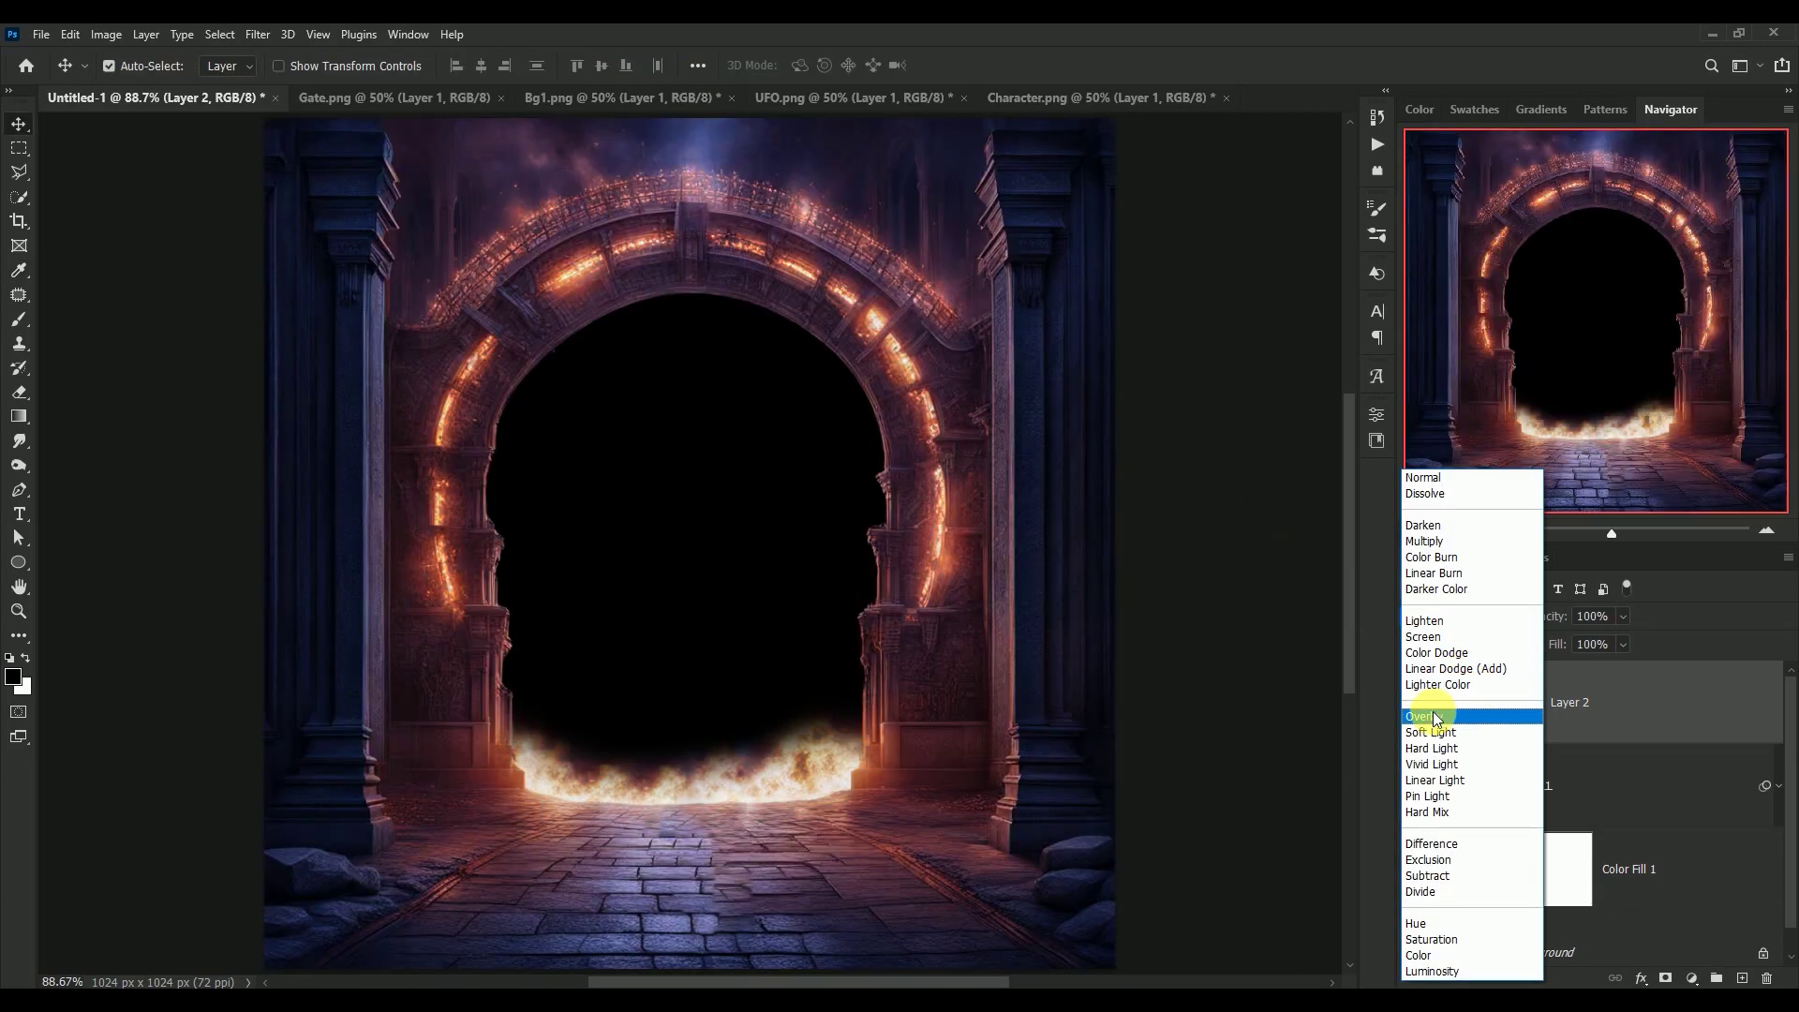
pyautogui.click(1433, 713)
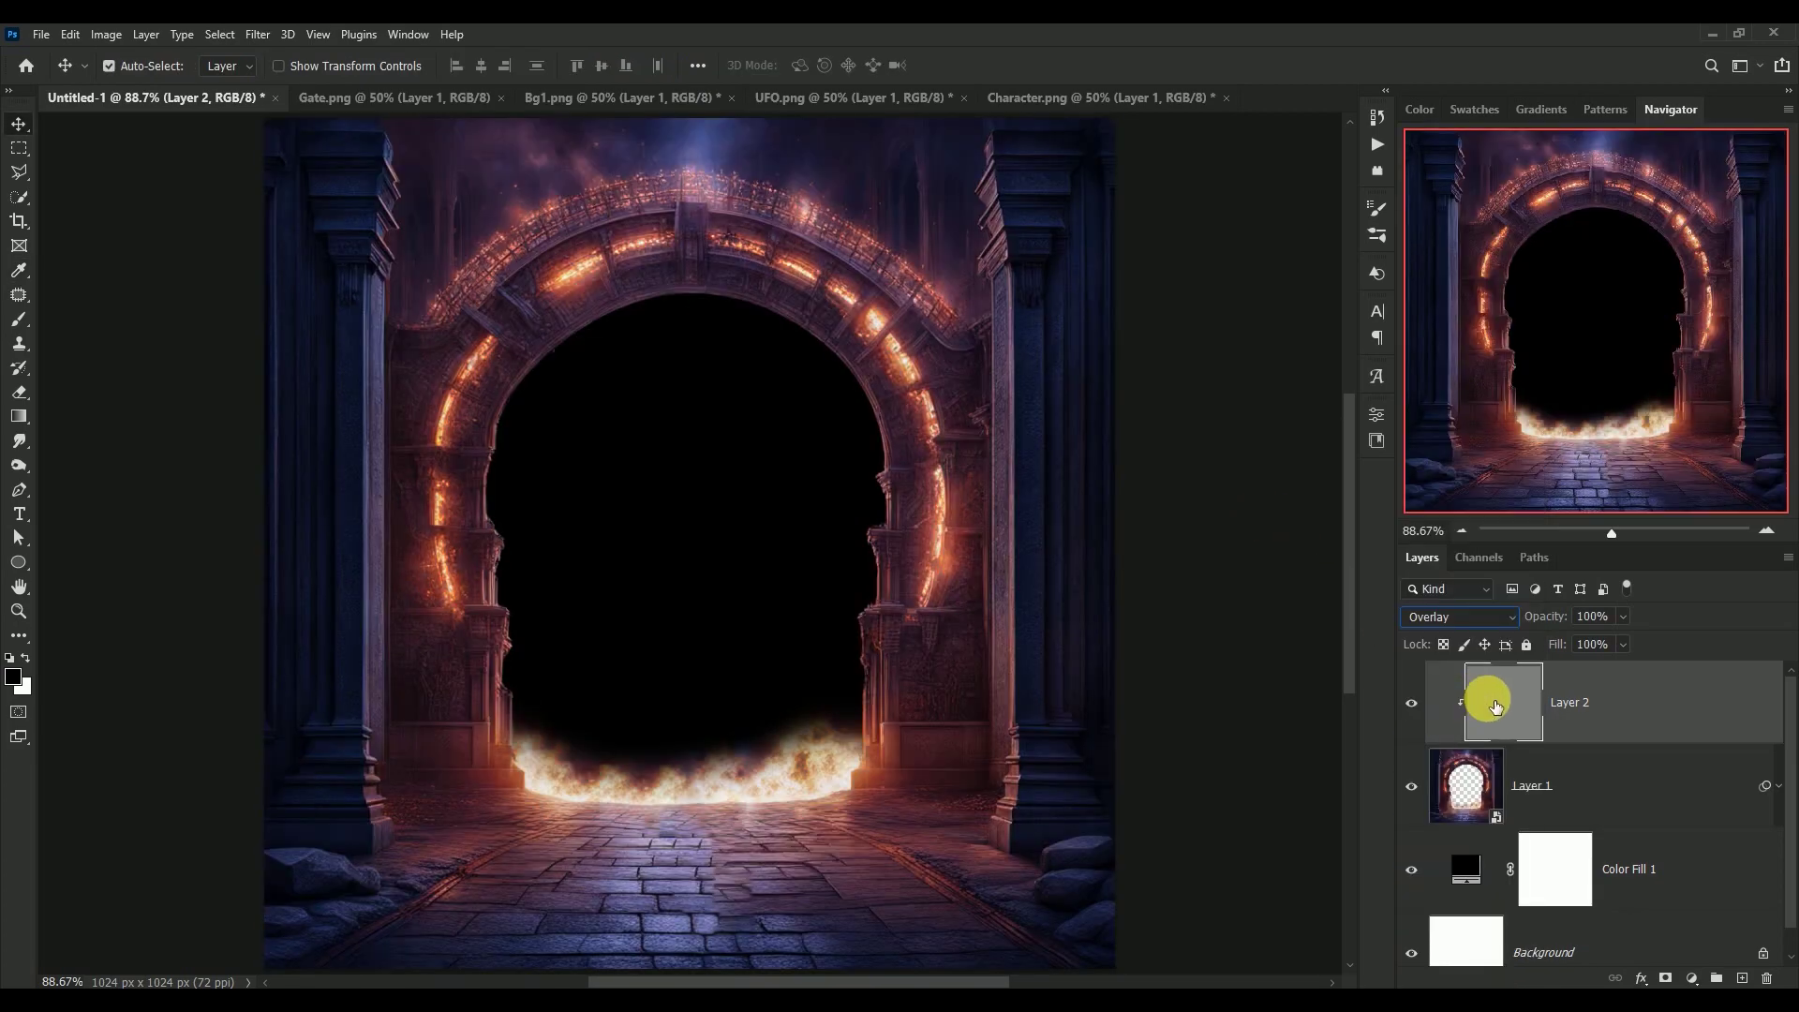
pyautogui.click(20, 463)
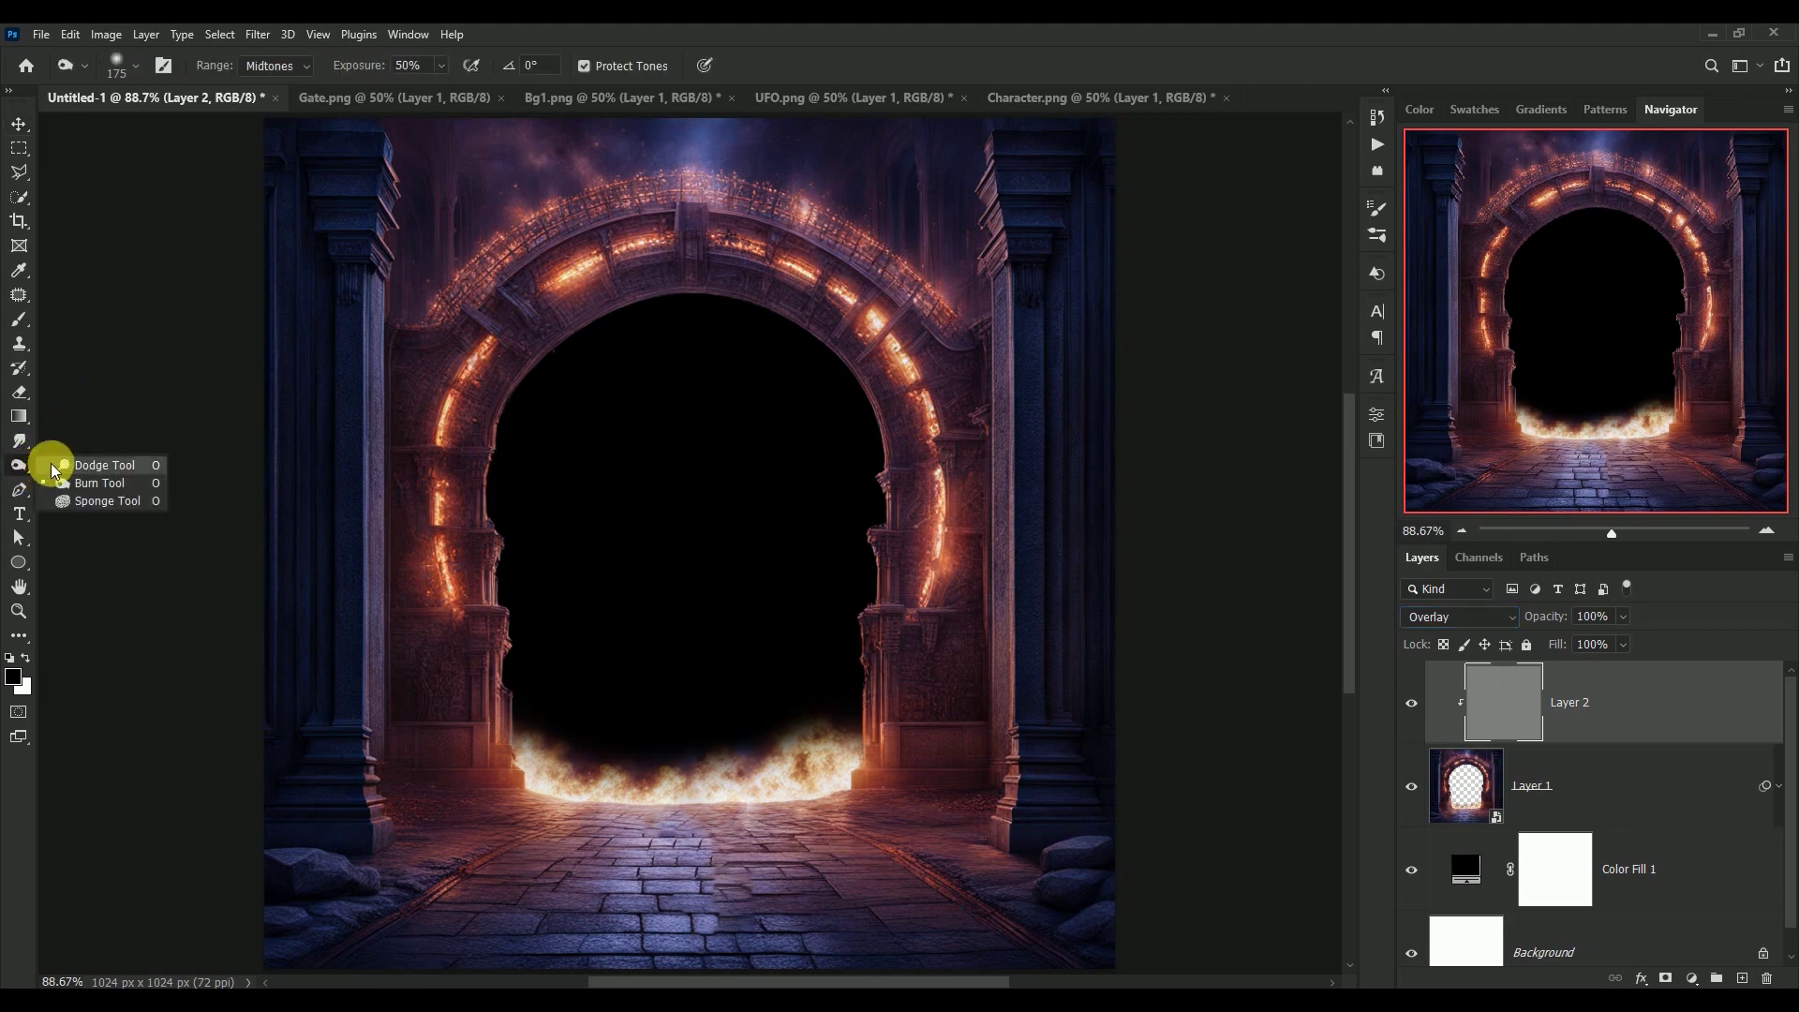
# Step: Dodge the glowing arch on Layer 2, brightening its left and upper-right sides
pyautogui.moveTo(572, 576)
pyautogui.mouseDown()
pyautogui.moveTo(843, 346)
pyautogui.moveTo(793, 332)
pyautogui.moveTo(712, 836)
pyautogui.moveTo(935, 584)
pyautogui.moveTo(574, 811)
pyautogui.moveTo(665, 341)
pyautogui.mouseUp()
pyautogui.press('[')
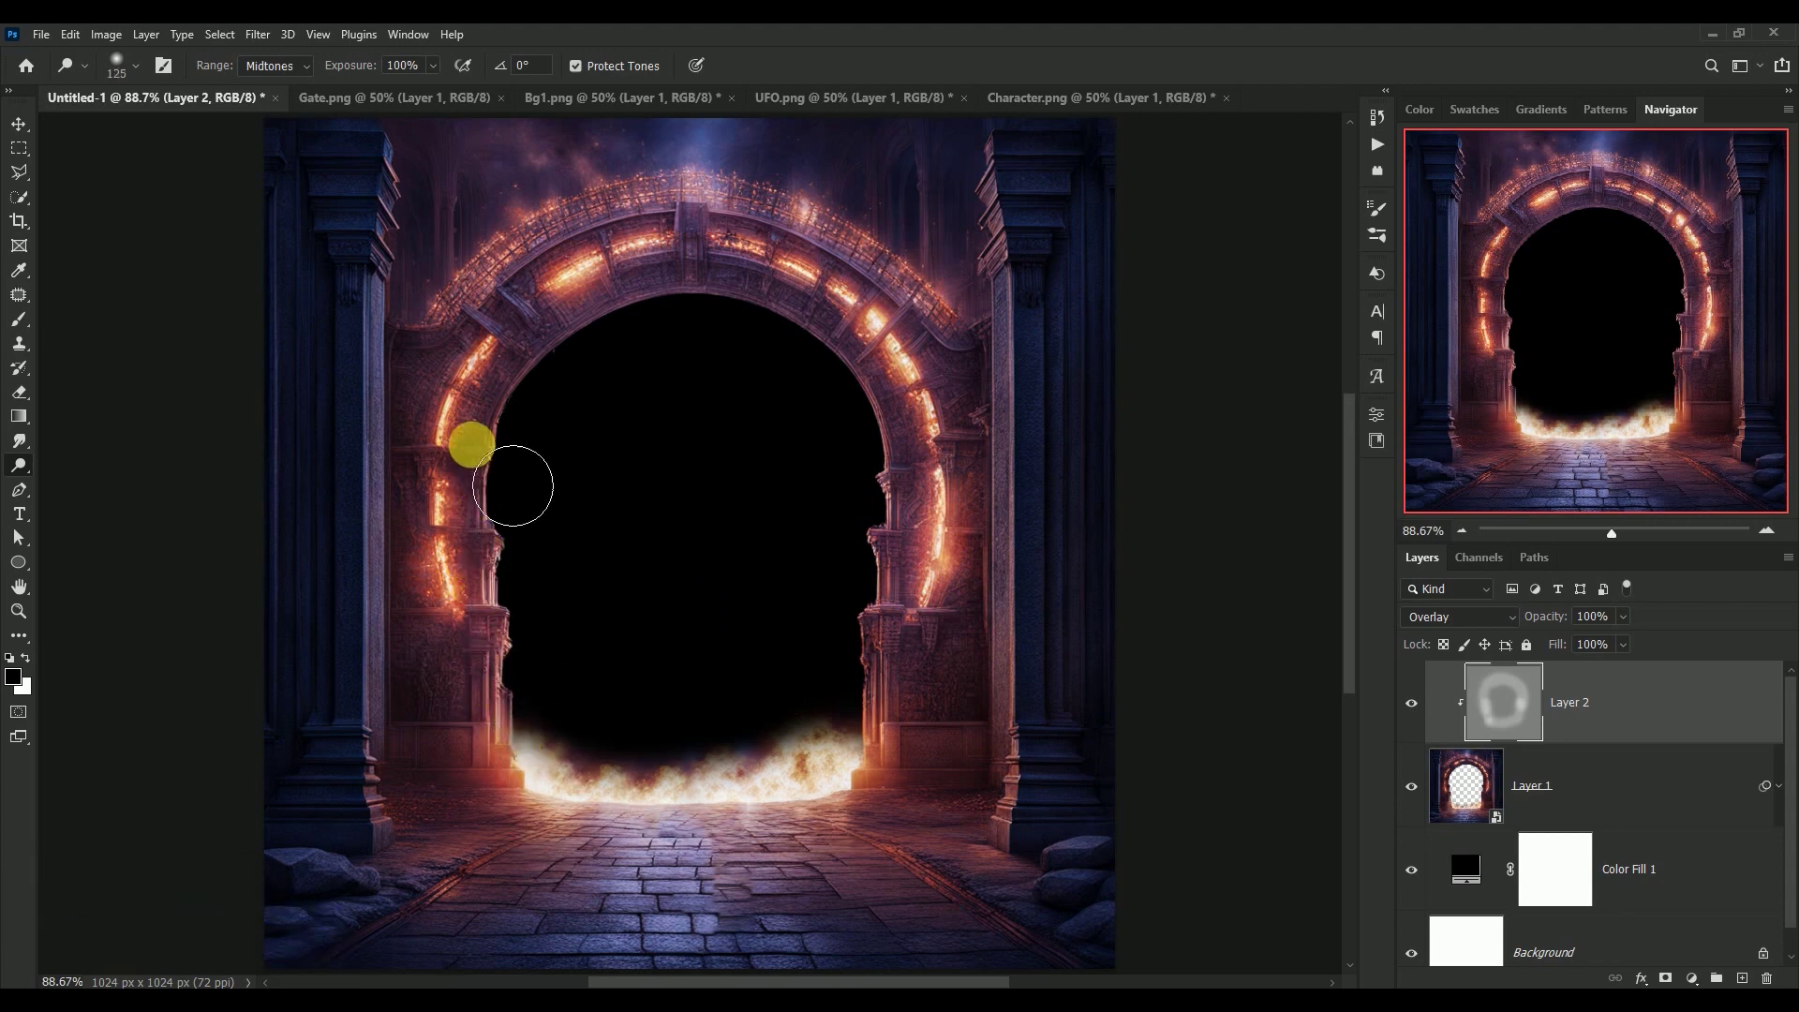
pyautogui.press('[')
pyautogui.press('[')
pyautogui.press('[')
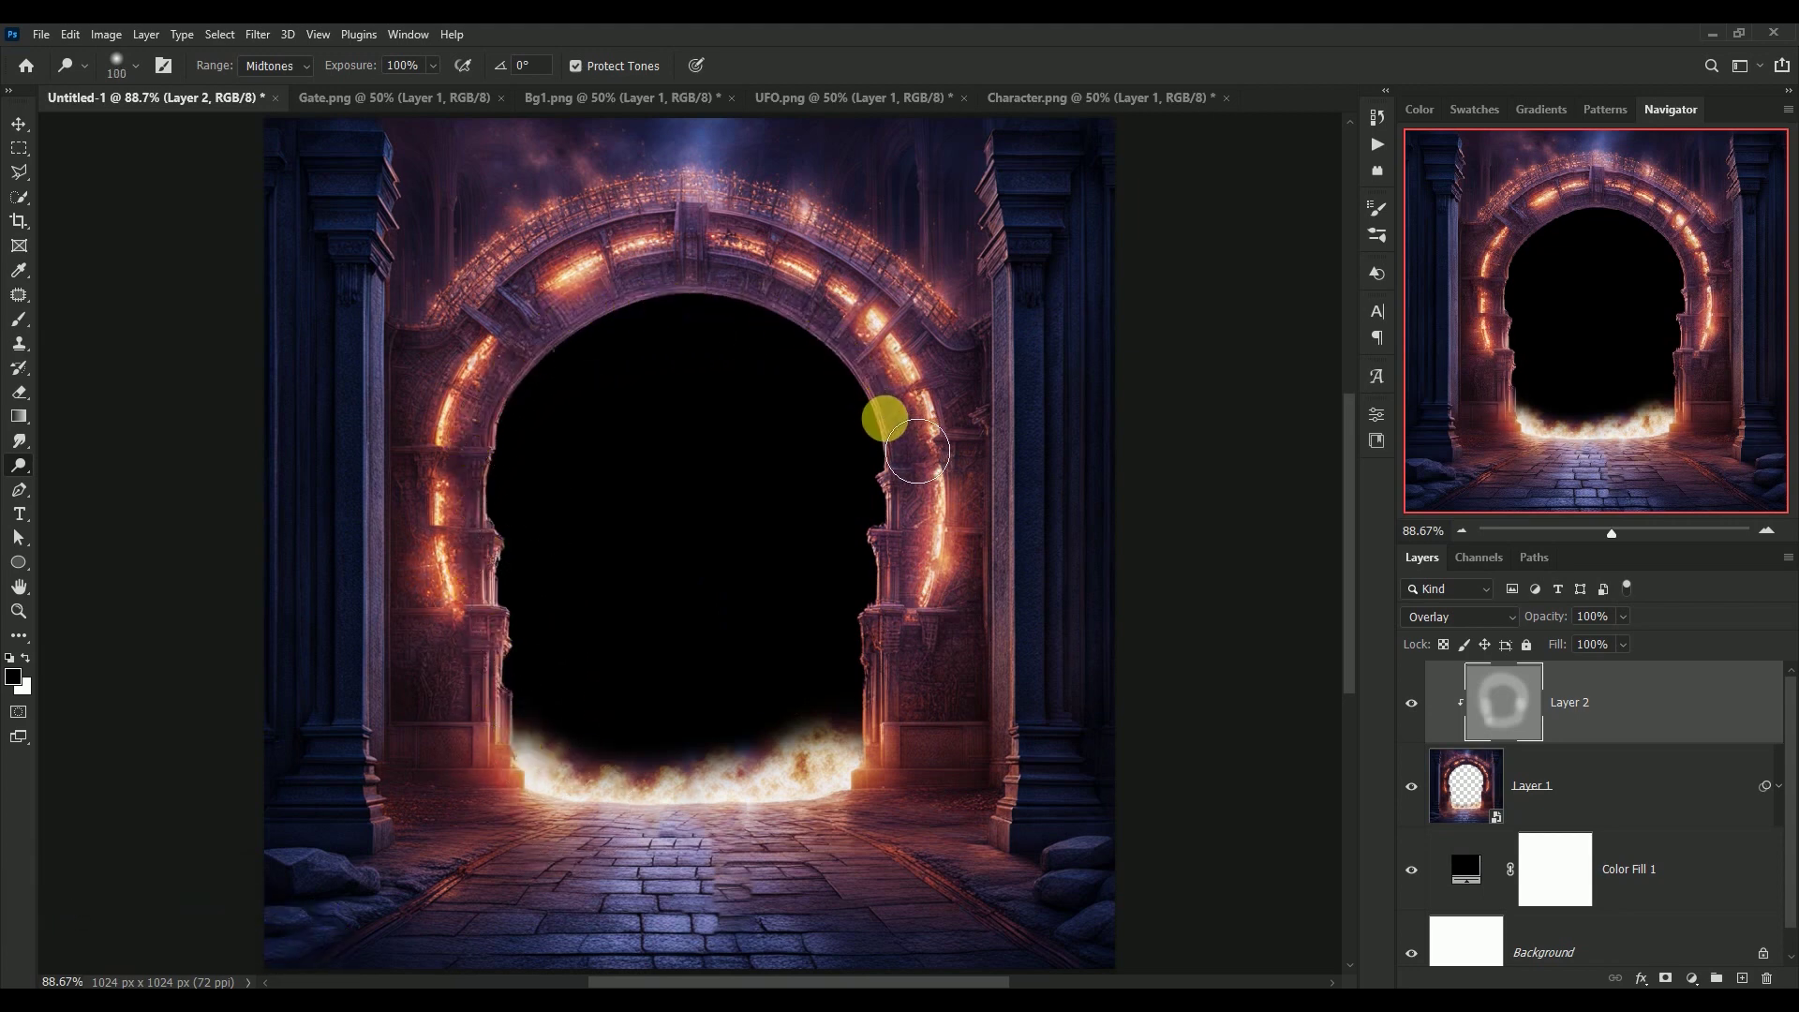
pyautogui.moveTo(665, 341); pyautogui.dragTo(796, 398)
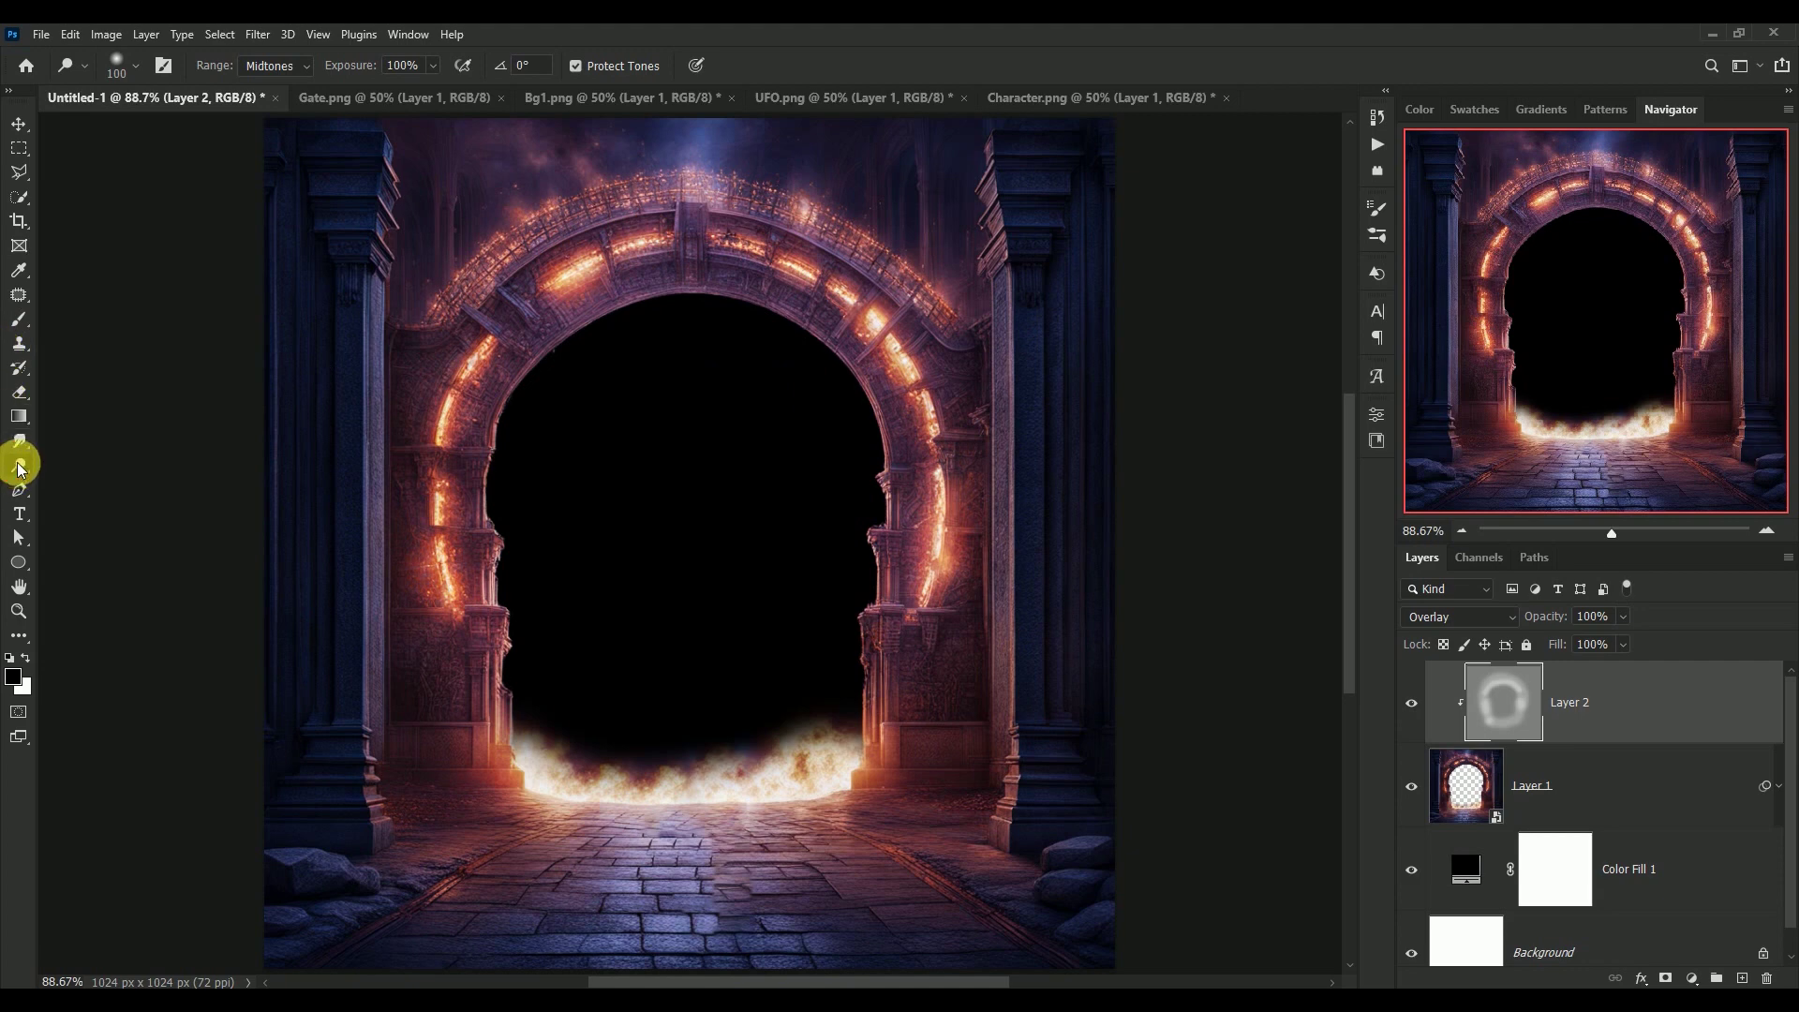
# Step: Switch to the Burn tool at 500 px to darken the lower pillars
pyautogui.rightClick(19, 468)
pyautogui.click(89, 482)
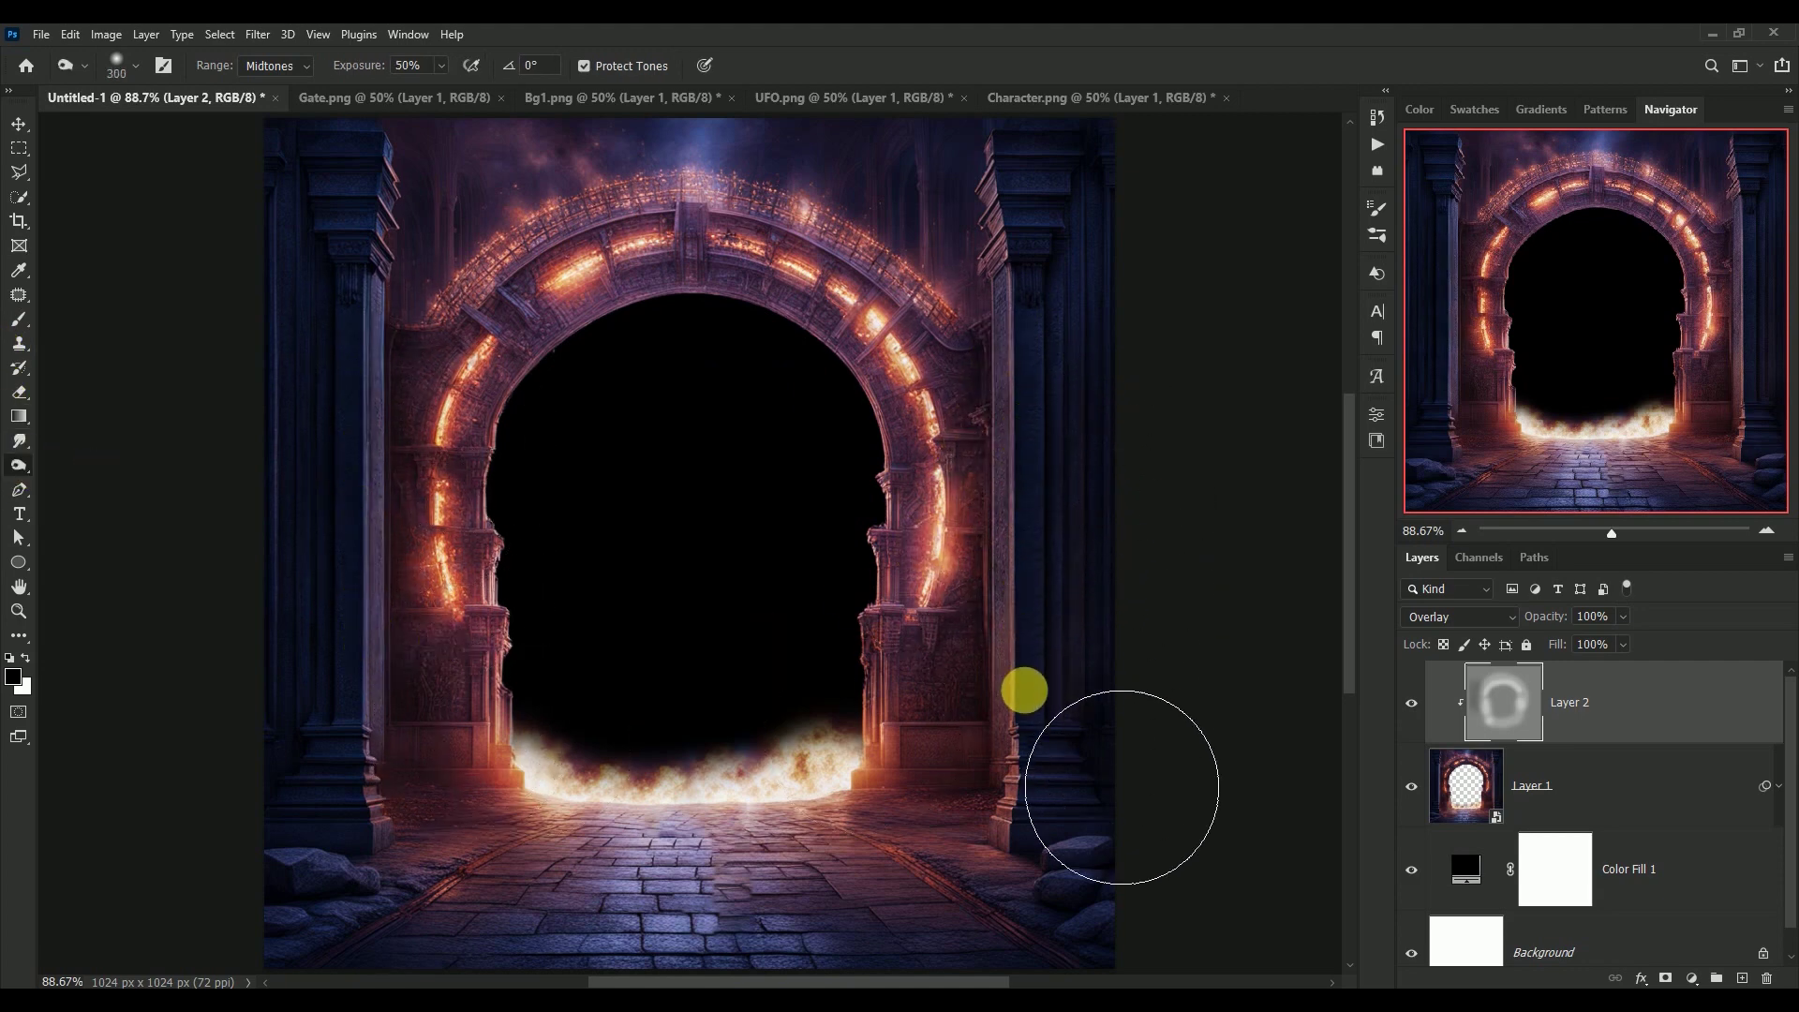
pyautogui.press(']')
pyautogui.press(']')
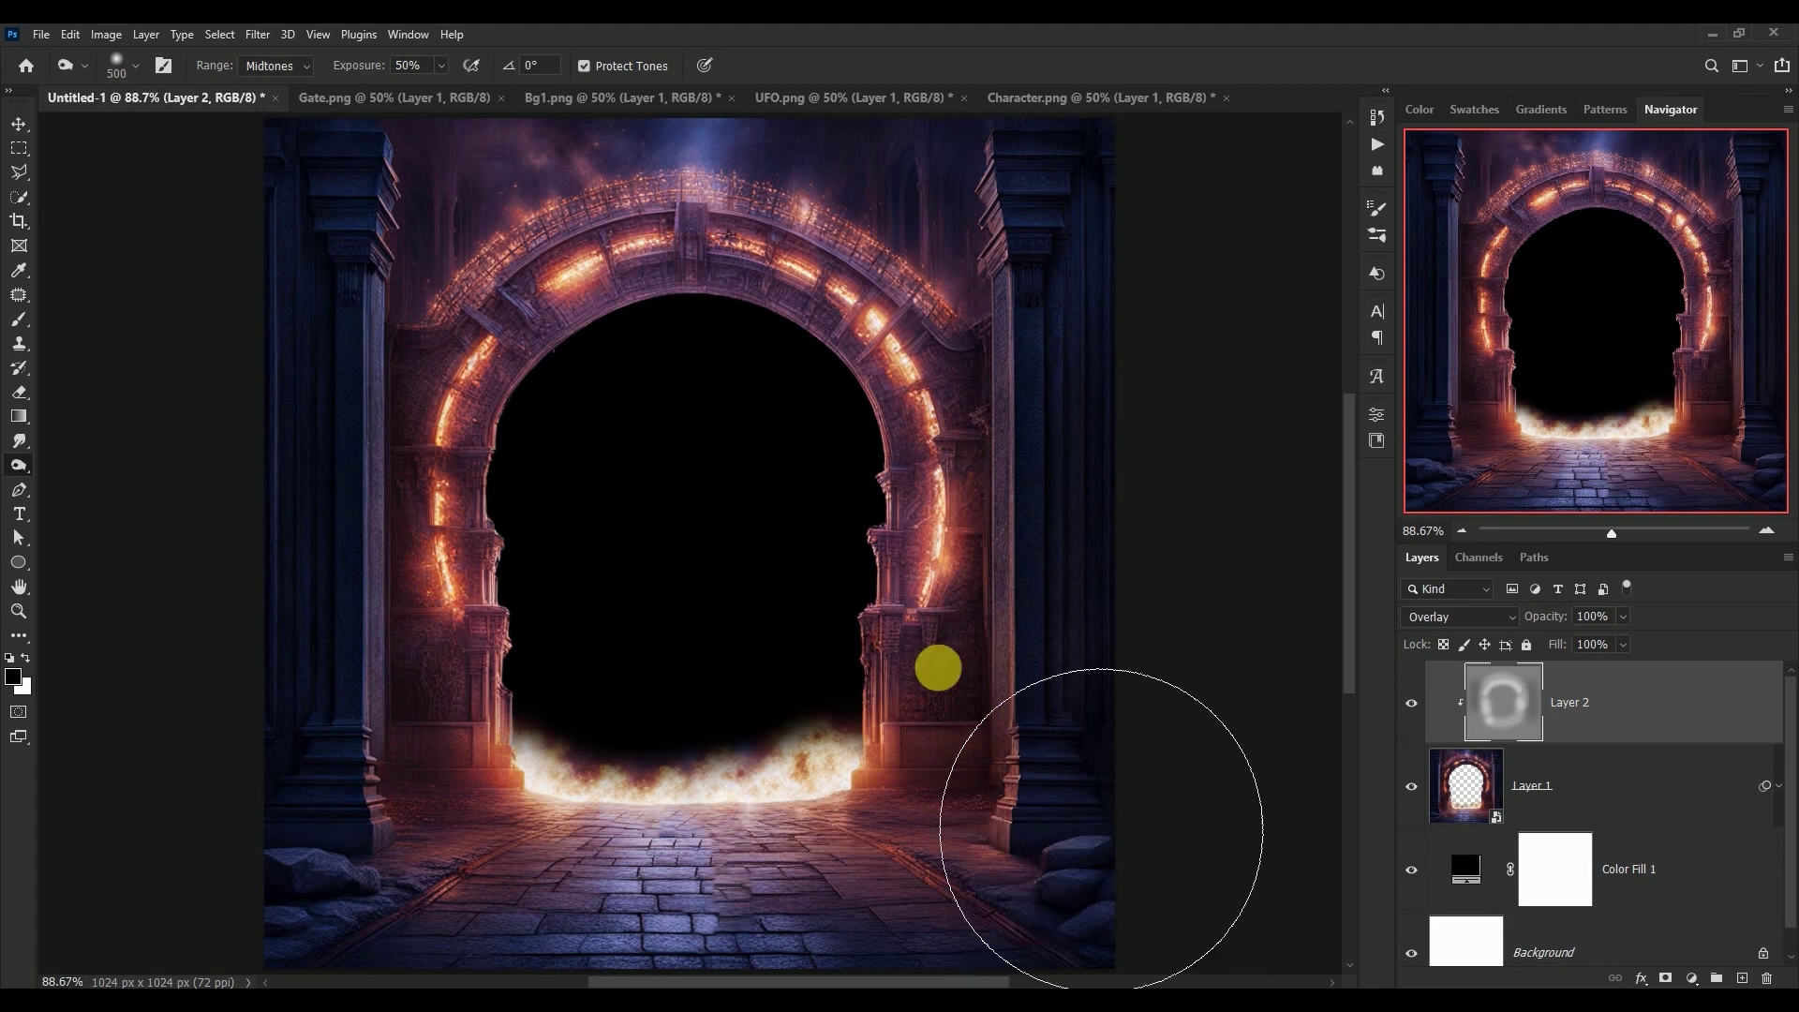
pyautogui.scroll(-2, 863, 493)
pyautogui.scroll(-2, 1040, 666)
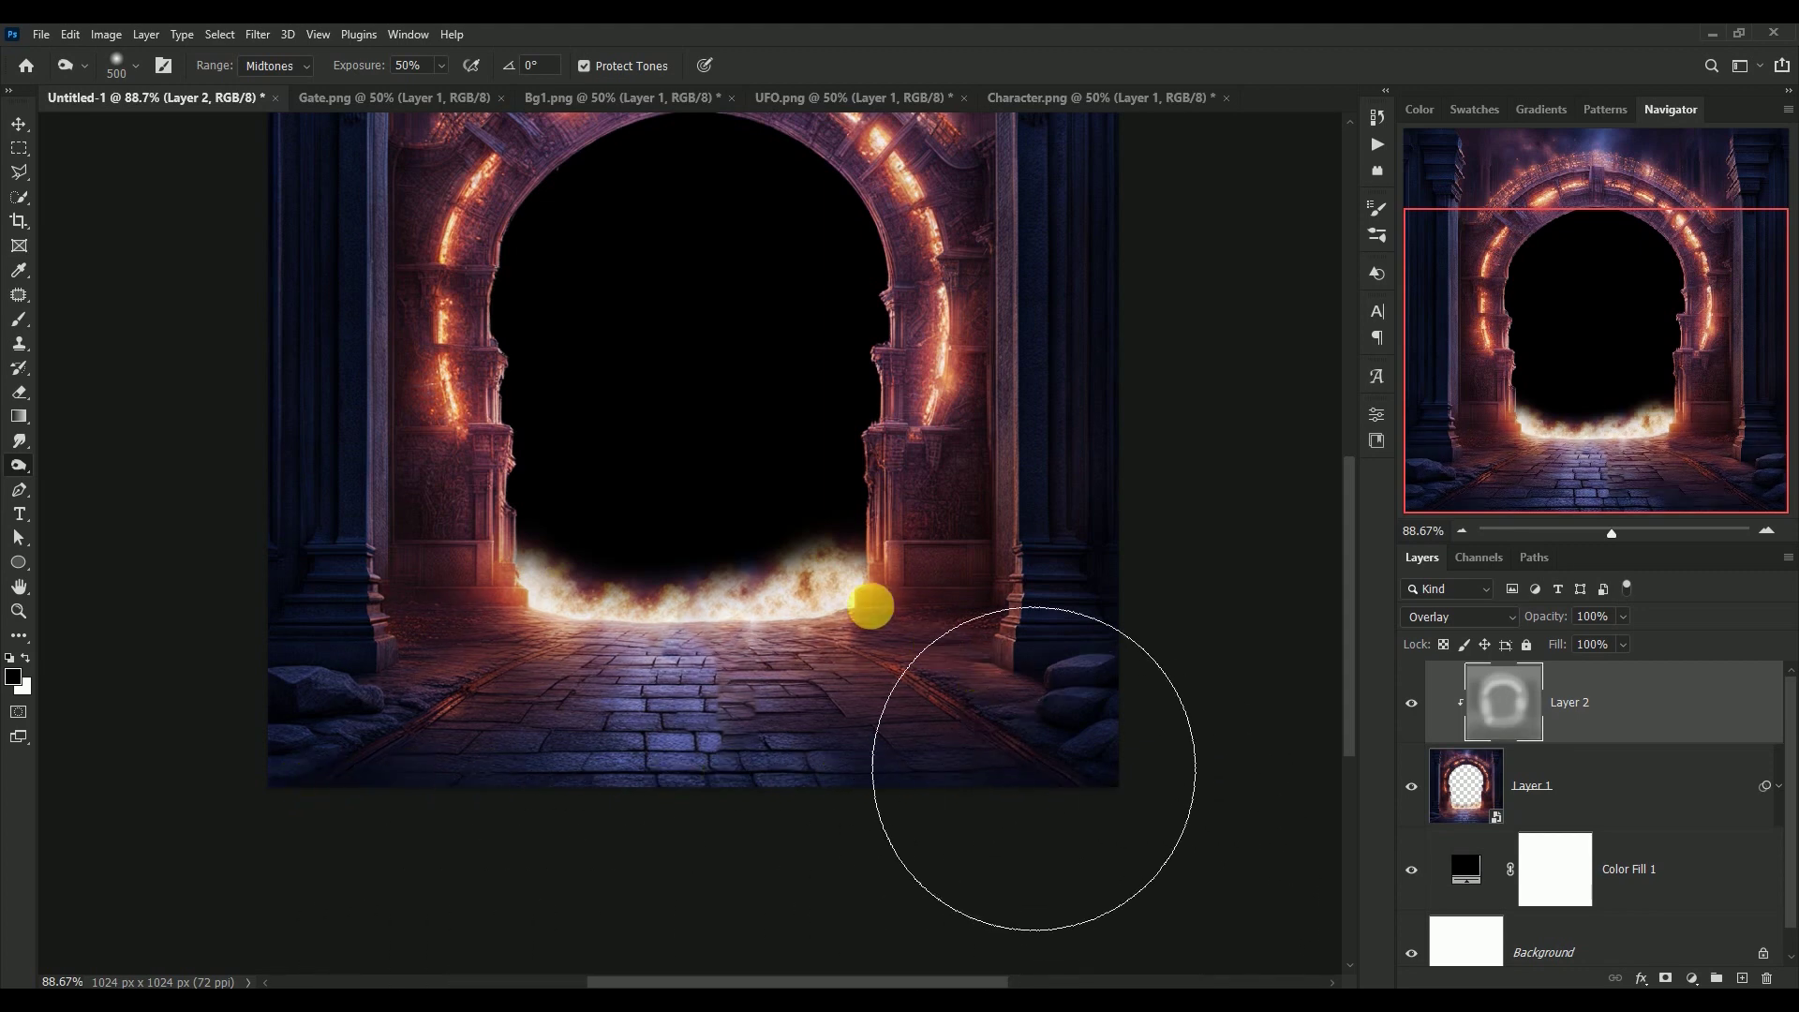
# Step: Toggle Layer 2's visibility to compare the dodge-and-burn shading with the original
pyautogui.click(19, 124)
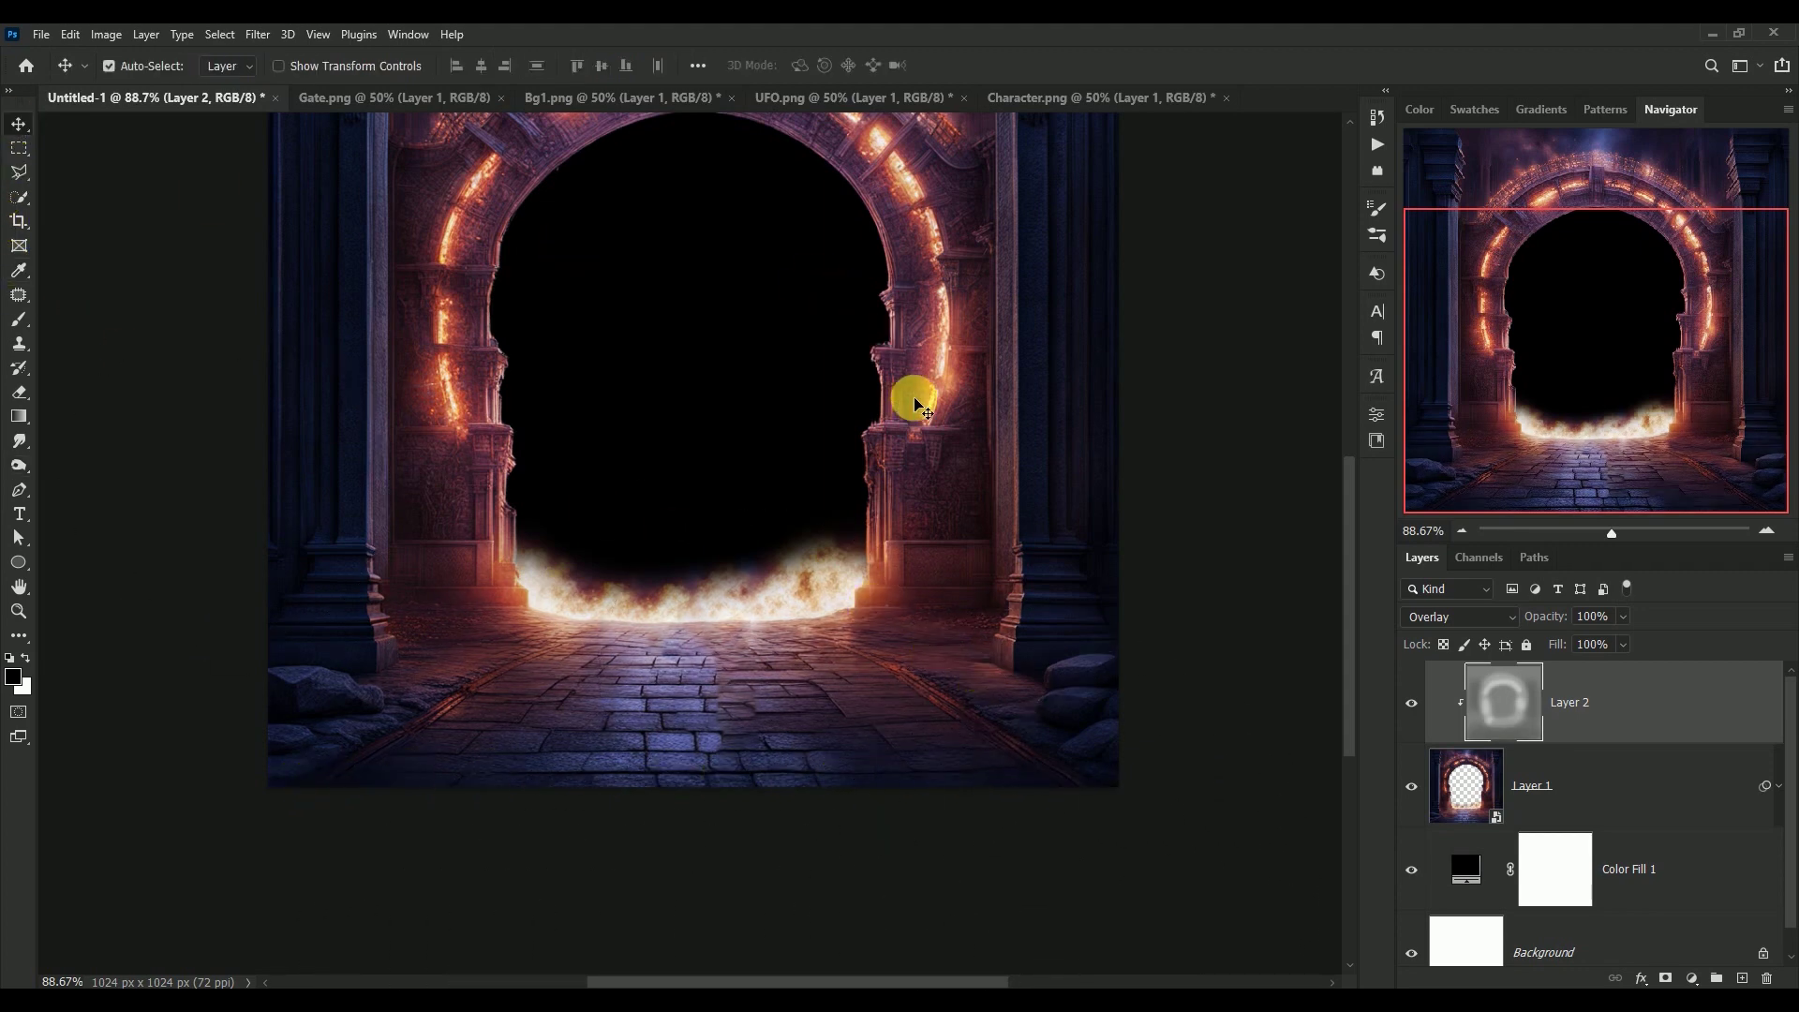
pyautogui.scroll(3, 918, 405)
pyautogui.press('ctrl')
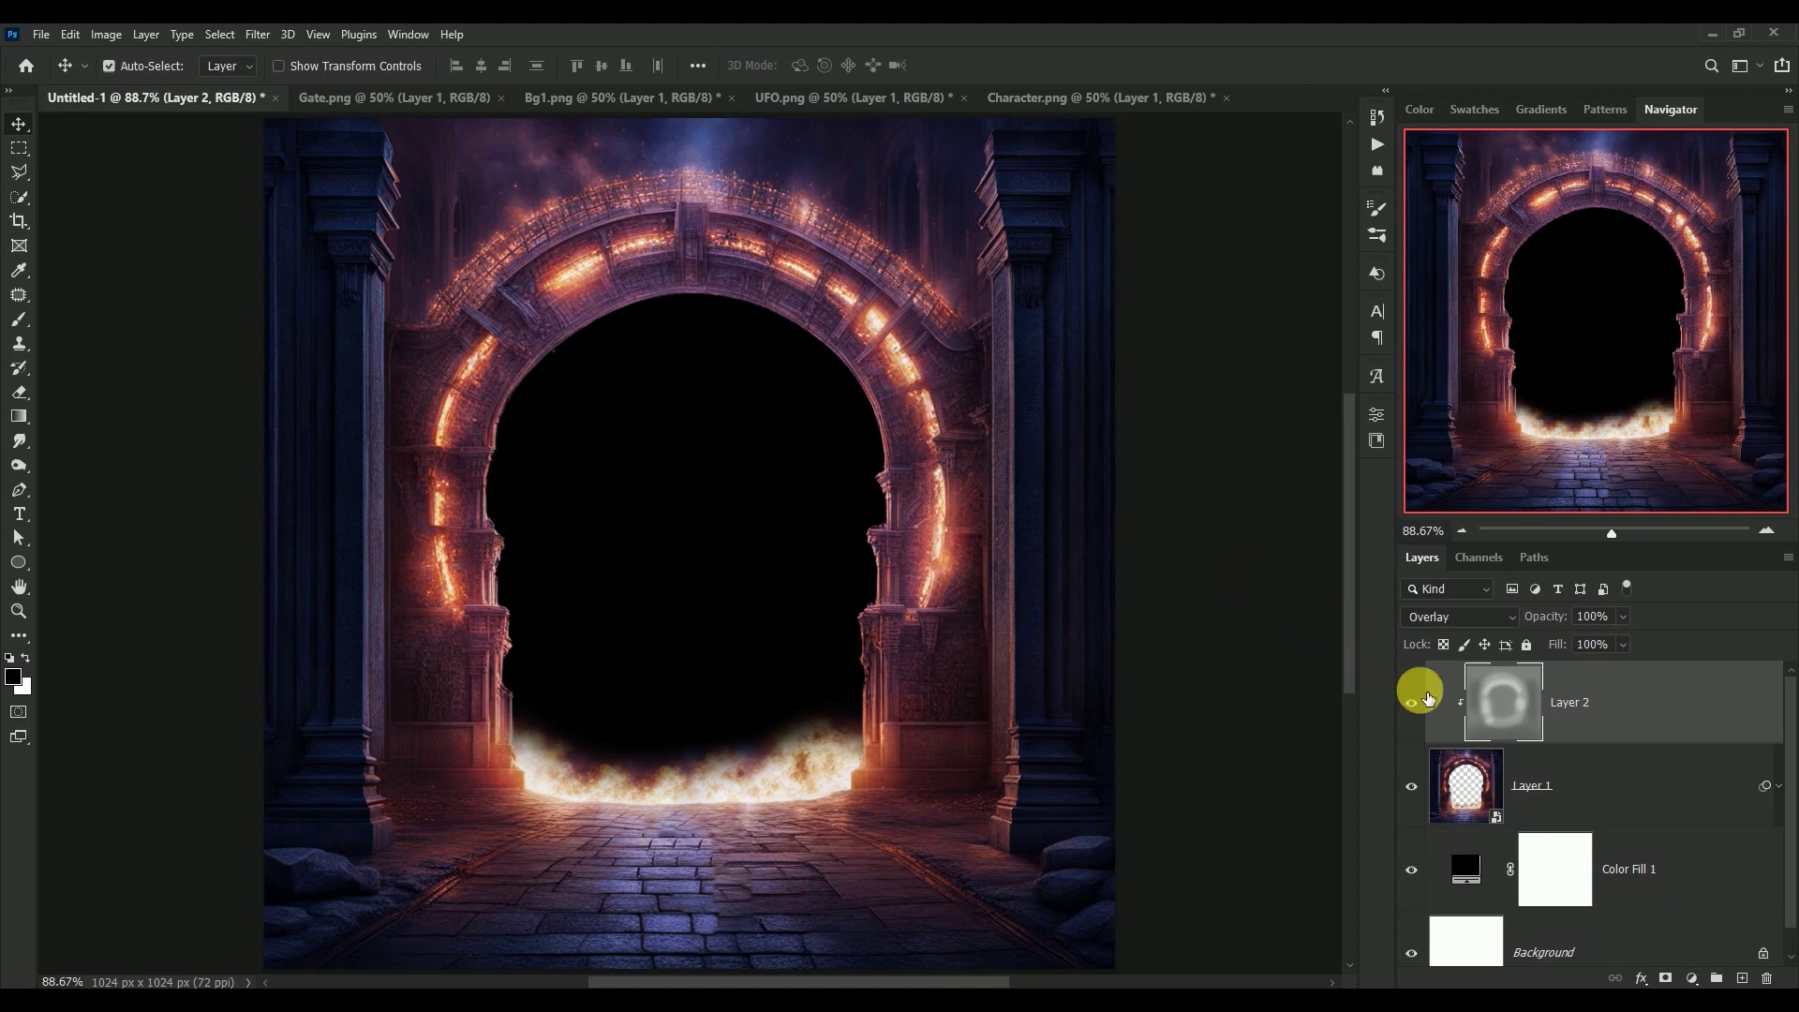
pyautogui.click(1412, 704)
pyautogui.click(1413, 704)
# Step: Add Layer 3 clipped above Layer 2 and set the foreground colour to #ff7e00
pyautogui.click(1741, 978)
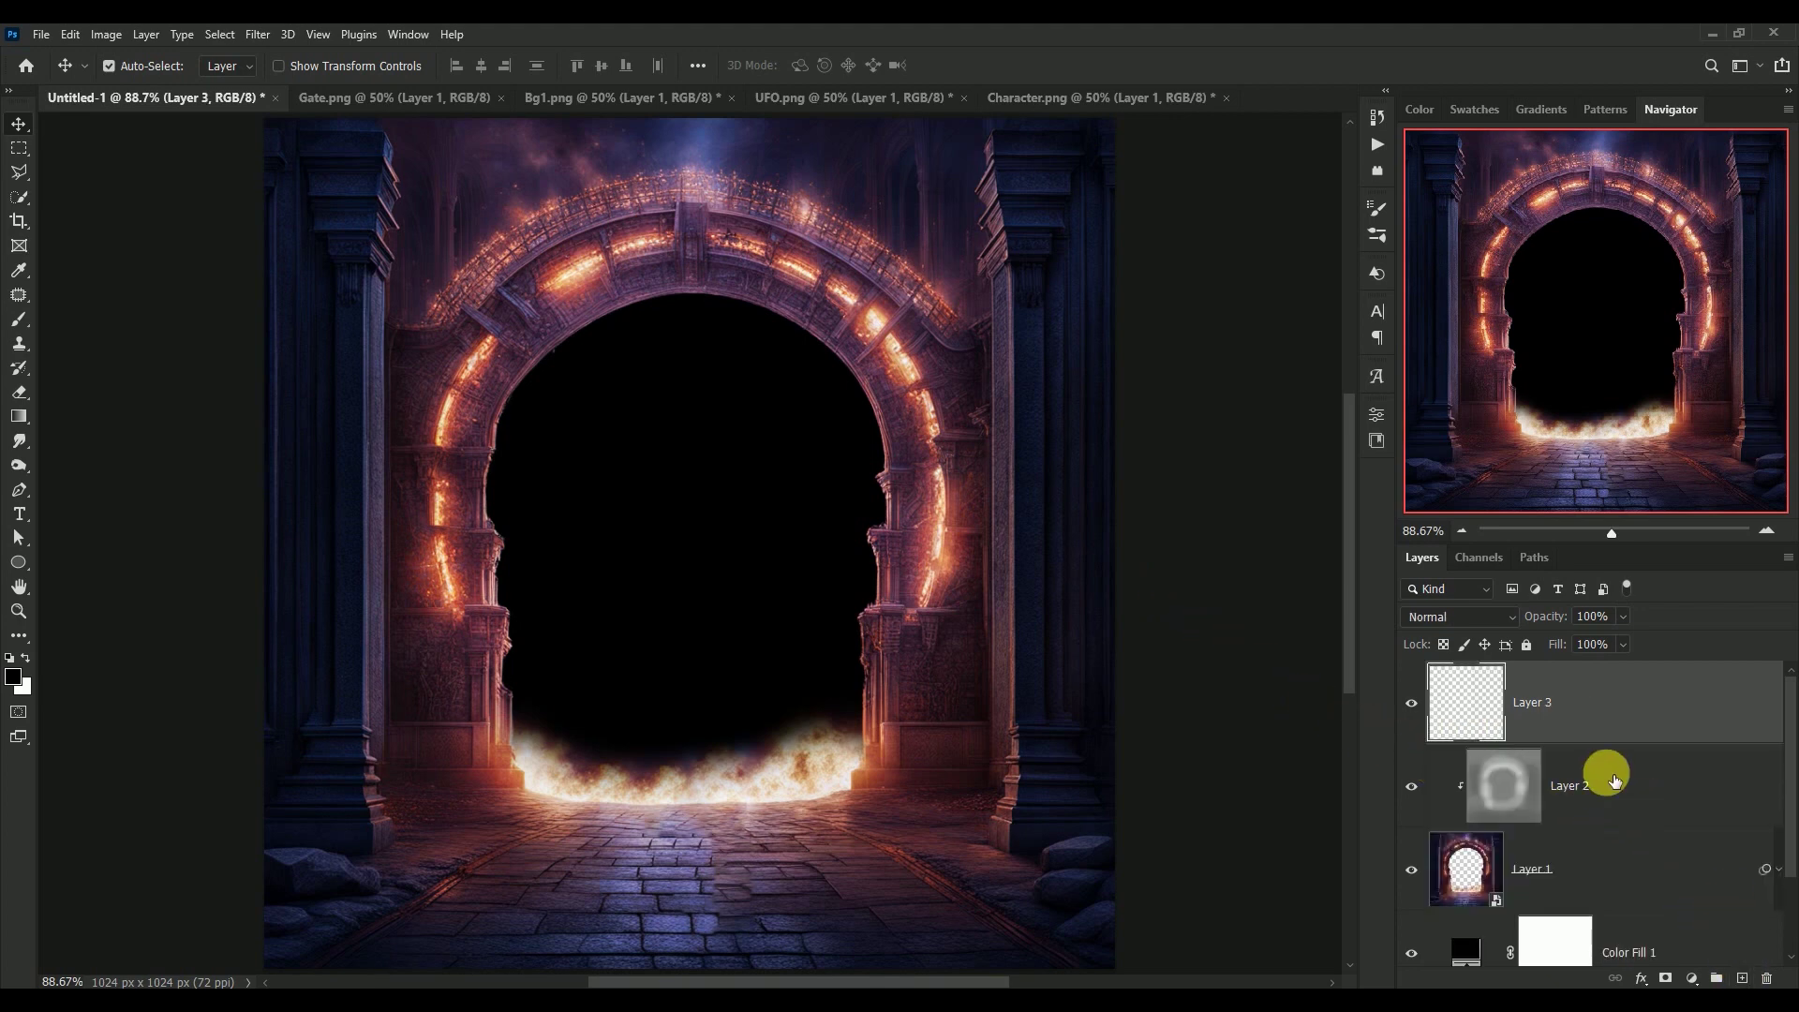
pyautogui.keyDown('alt'); pyautogui.click(1438, 748); pyautogui.keyUp('alt')
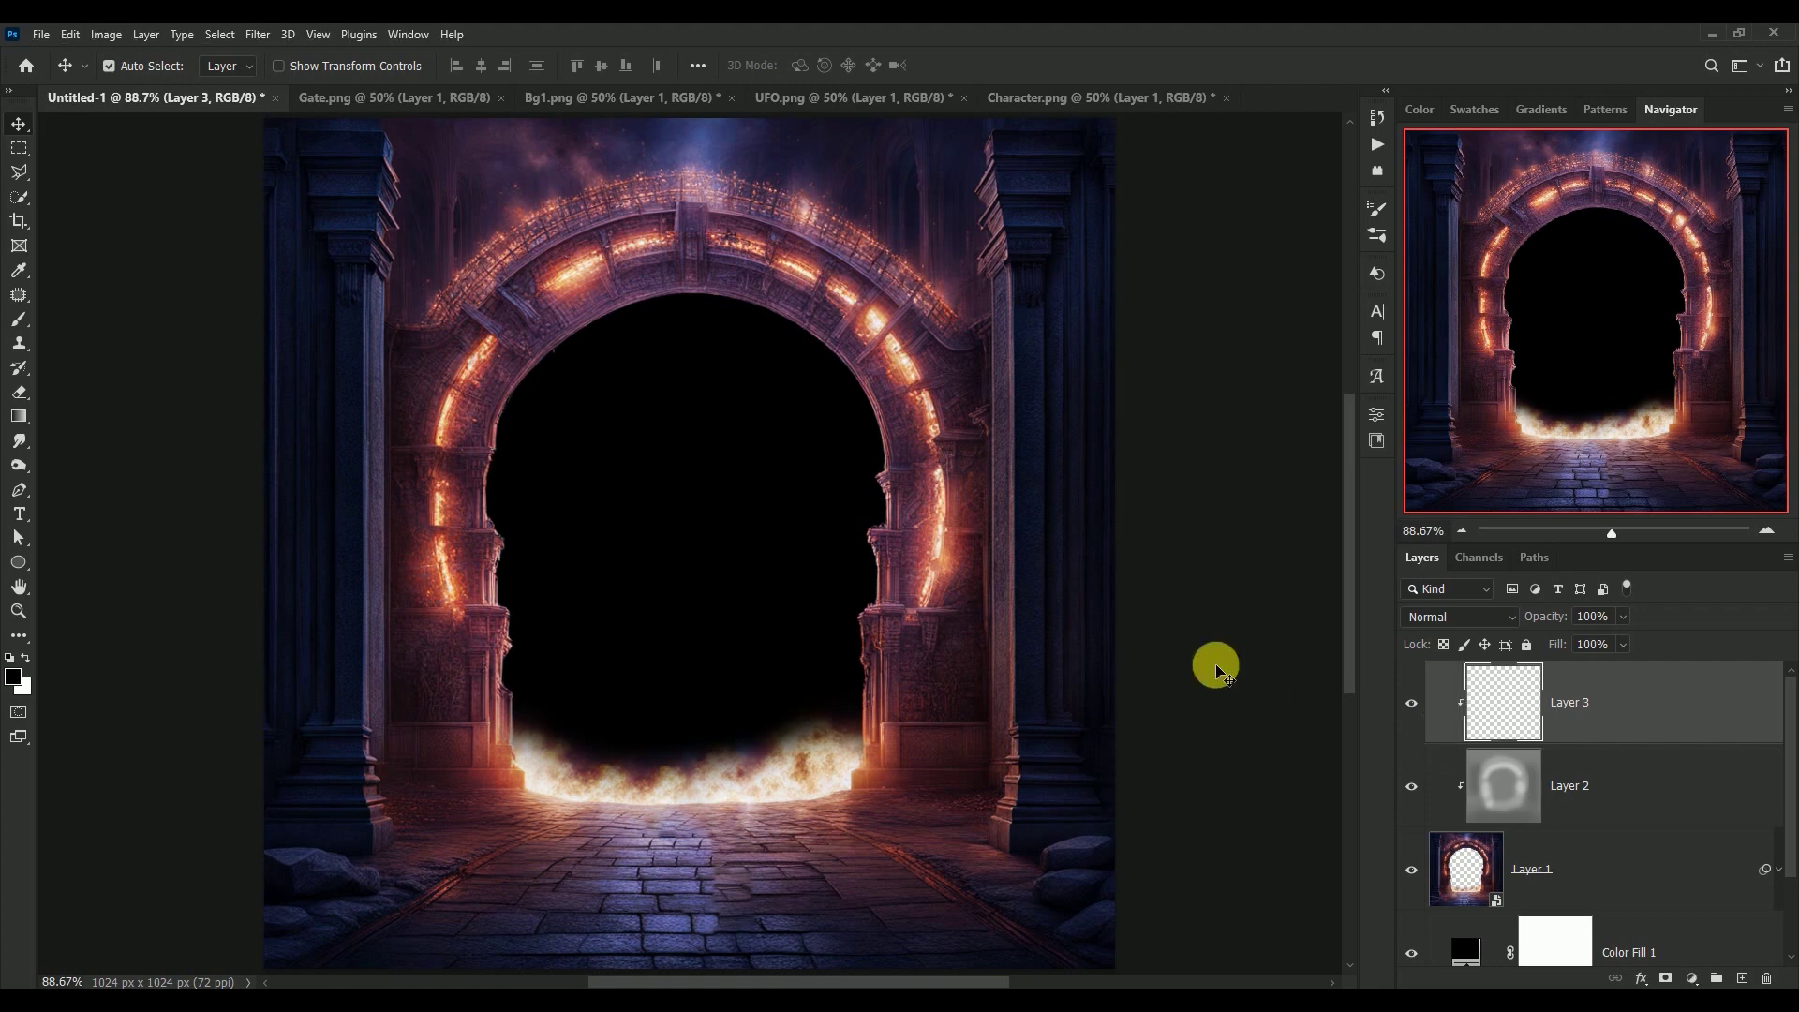
pyautogui.click(14, 676)
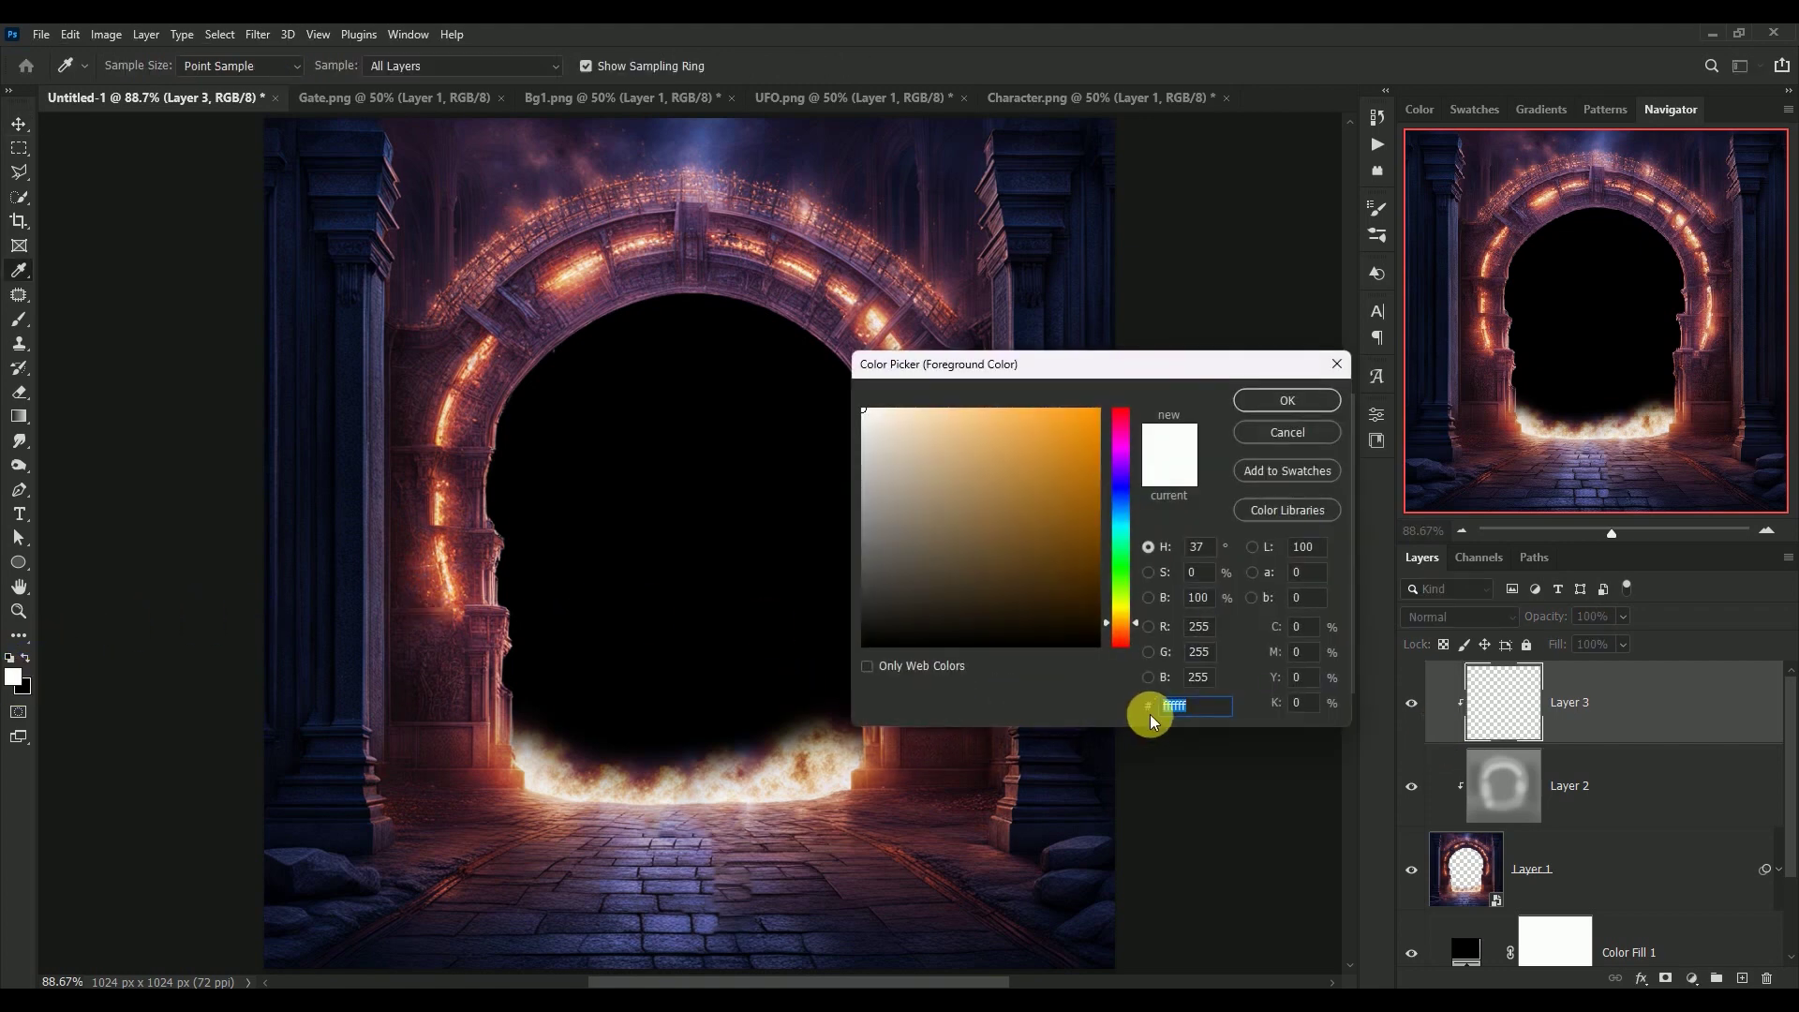
pyautogui.doubleClick(1202, 714)
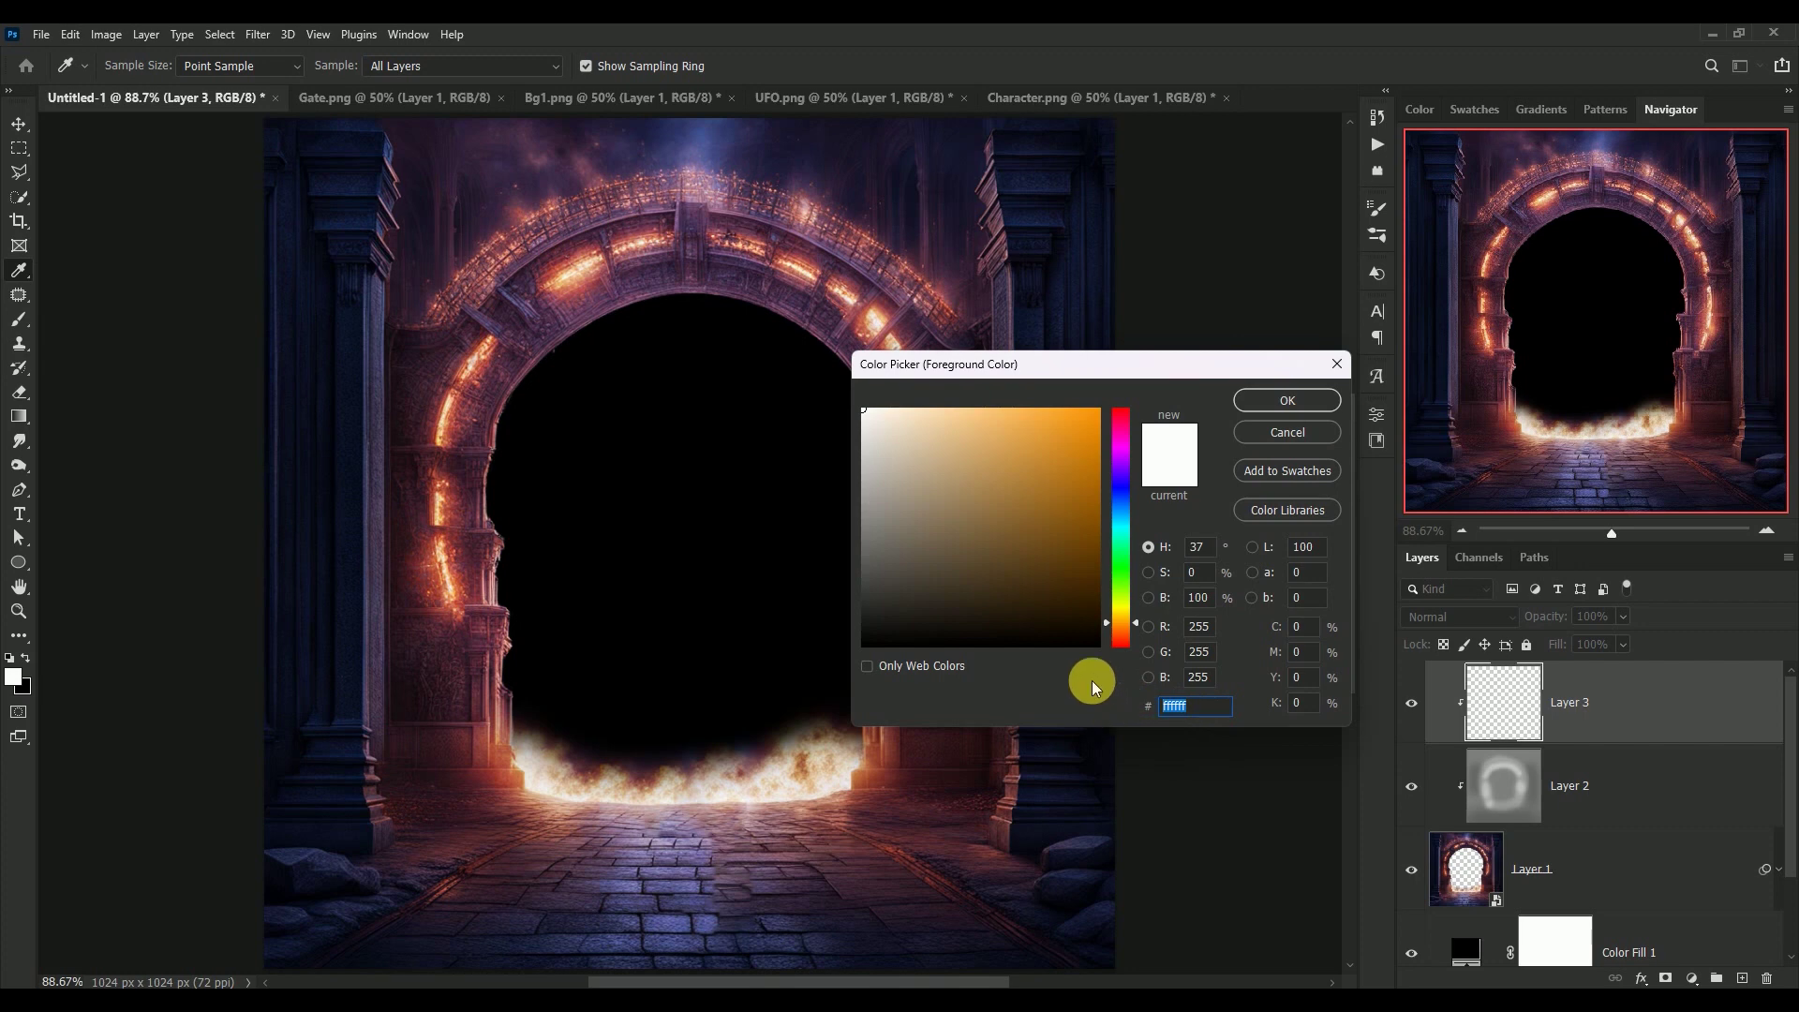
pyautogui.write('ff')
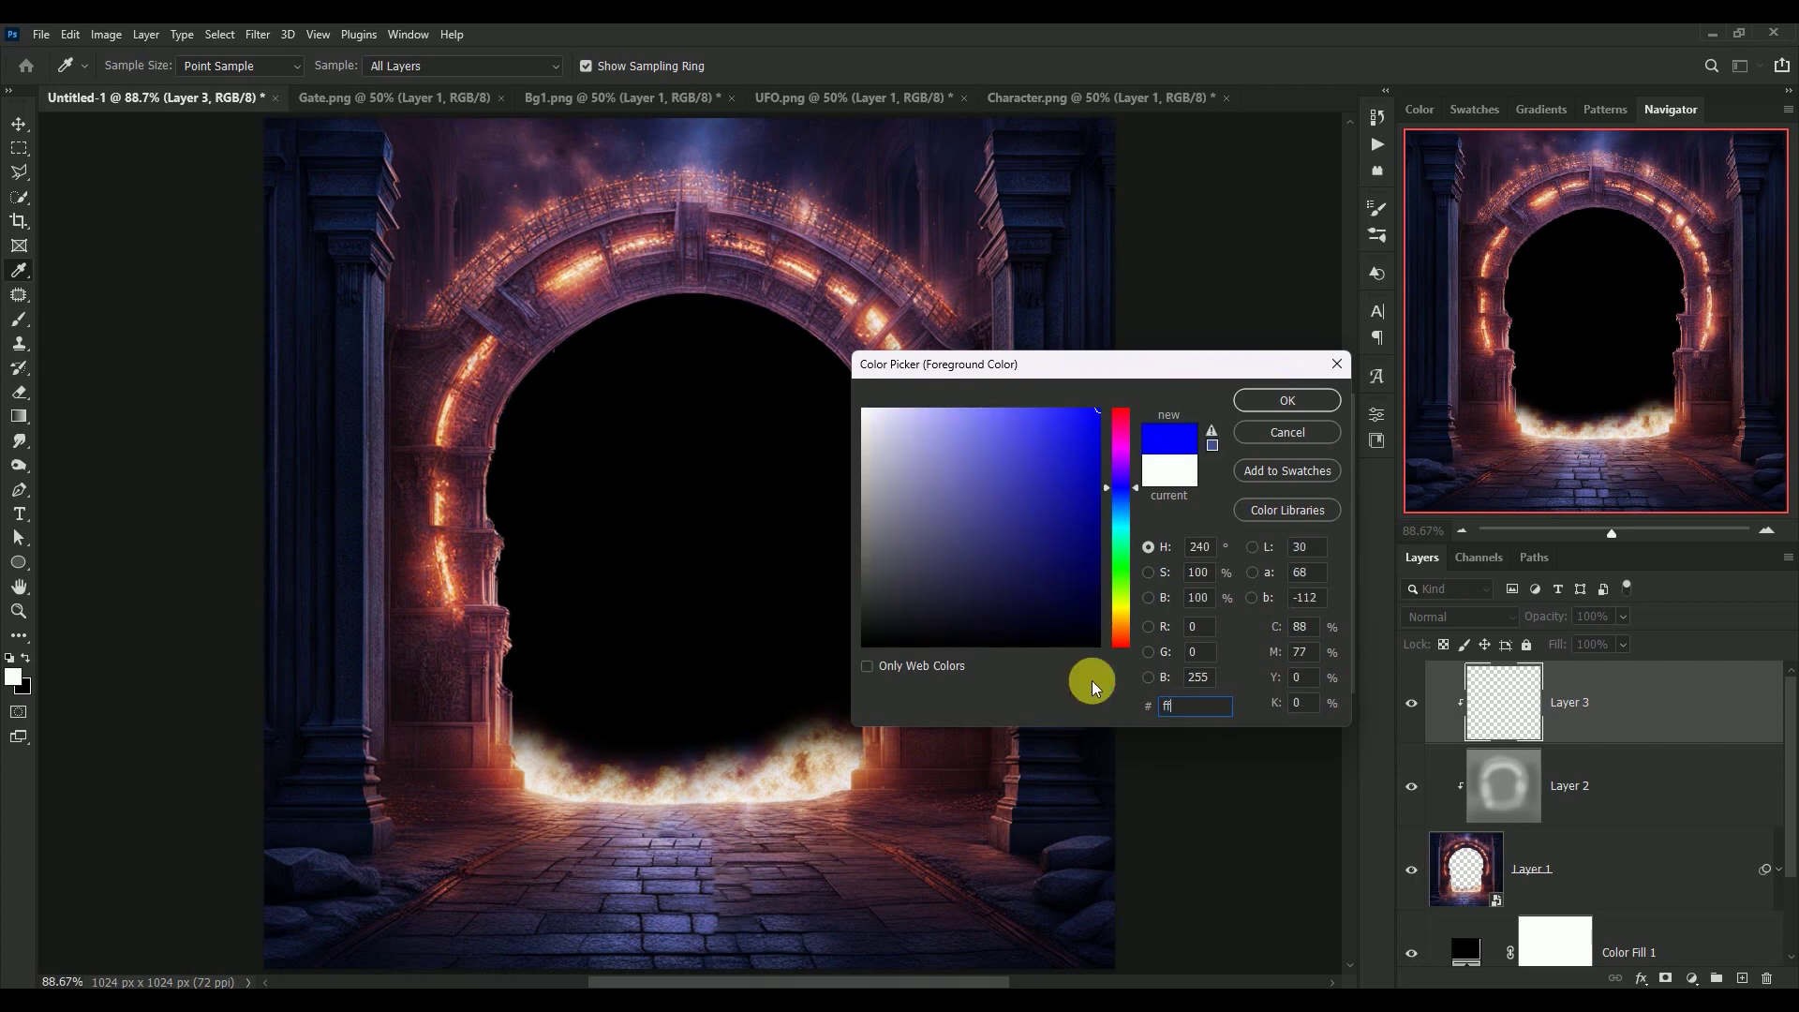
pyautogui.write('7')
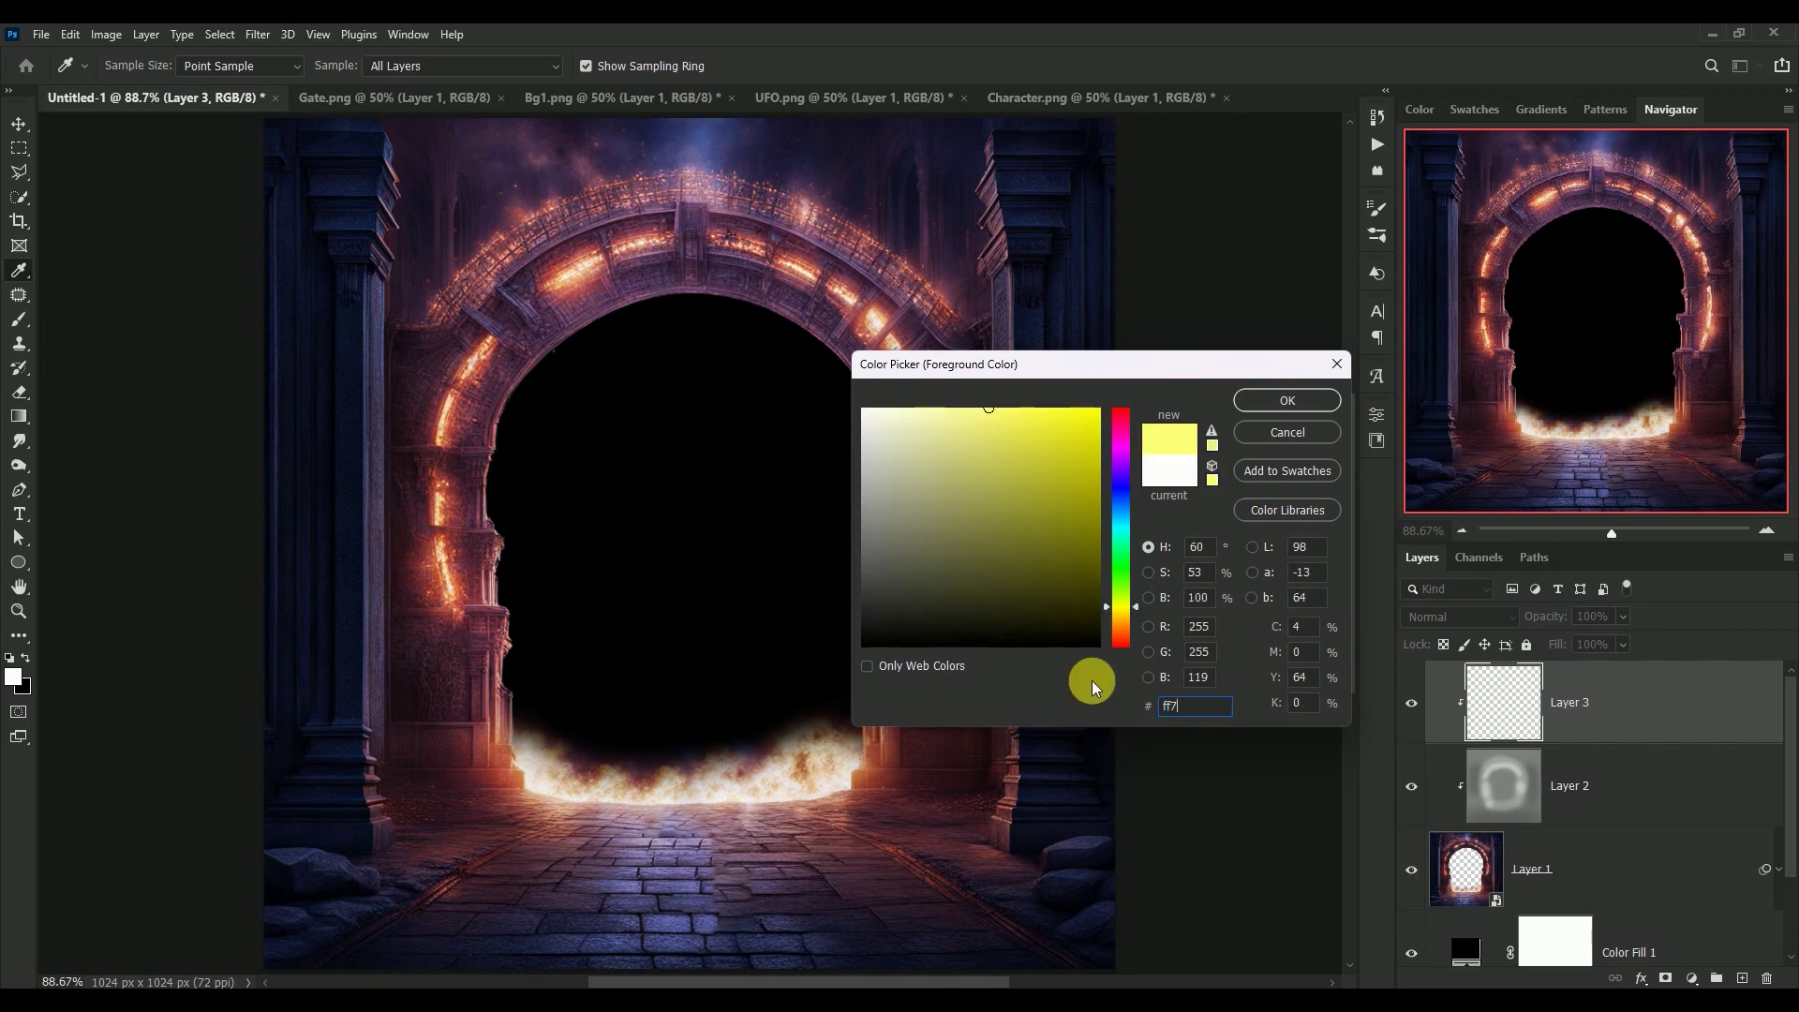
pyautogui.write('e00')
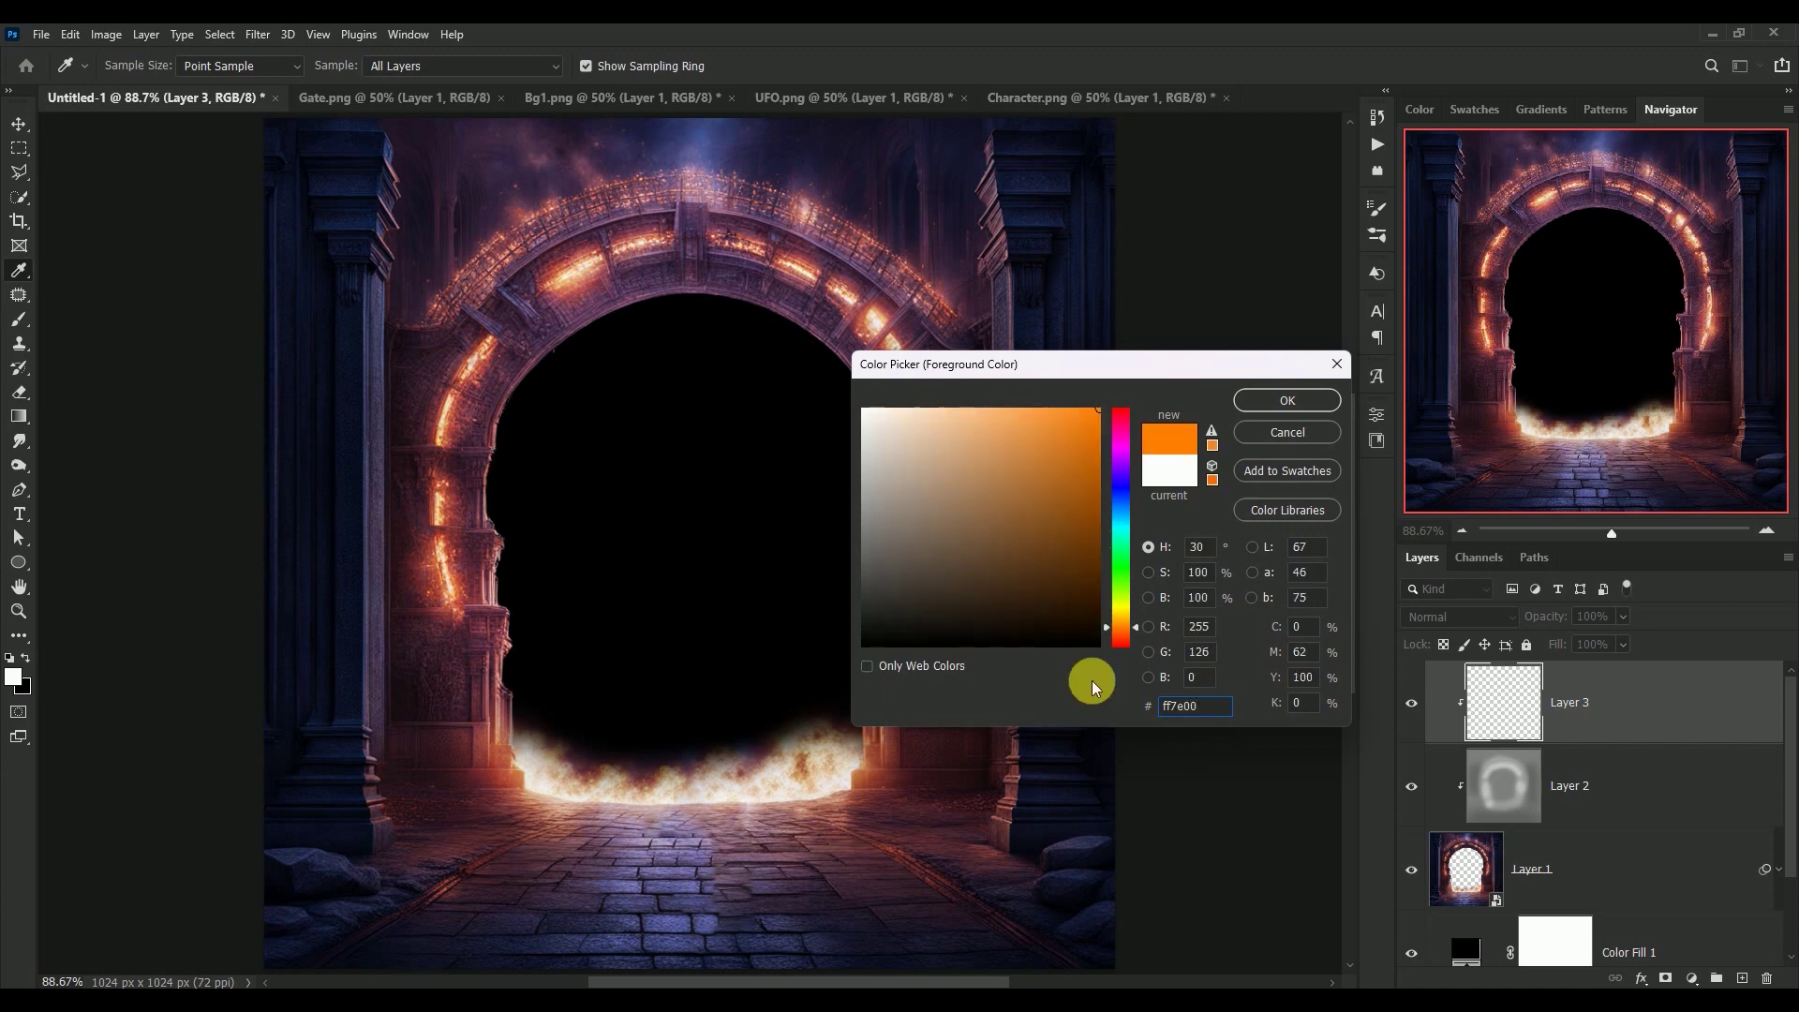
pyautogui.click(1287, 400)
# Step: Brush orange along the left side, top and right side of the stone arch
pyautogui.click(19, 318)
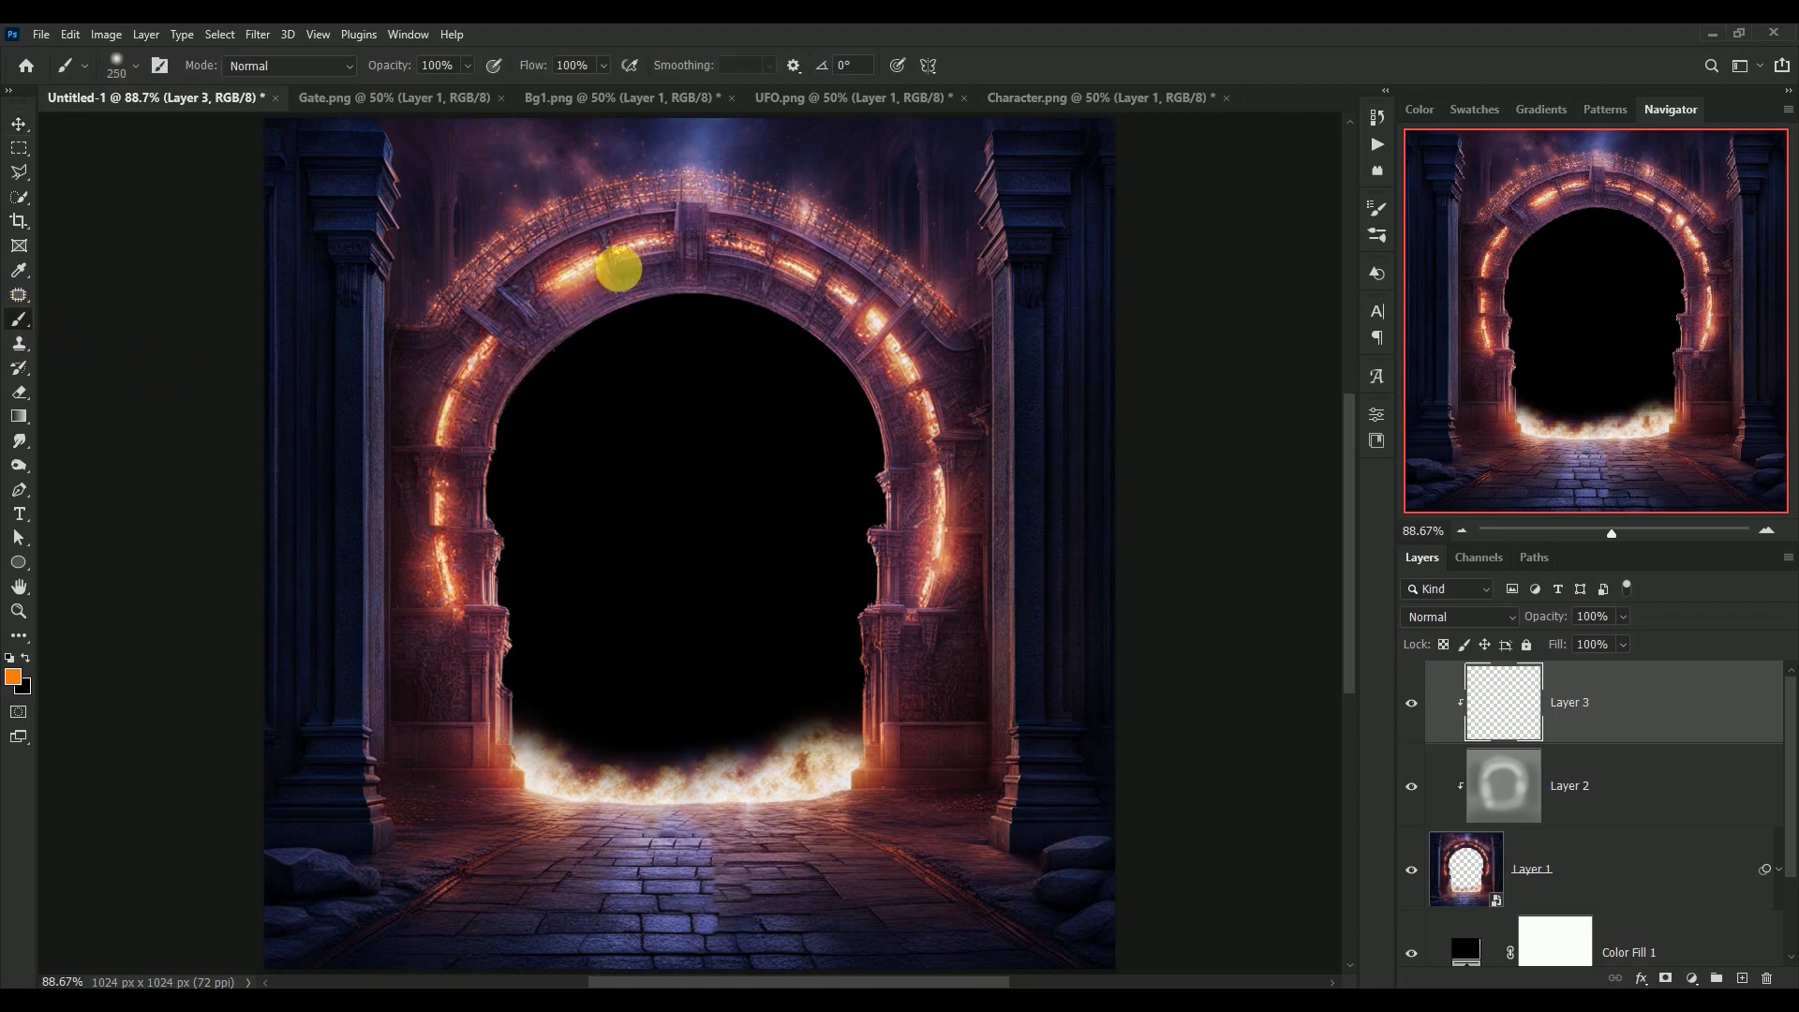
pyautogui.moveTo(618, 270); pyautogui.dragTo(470, 610)
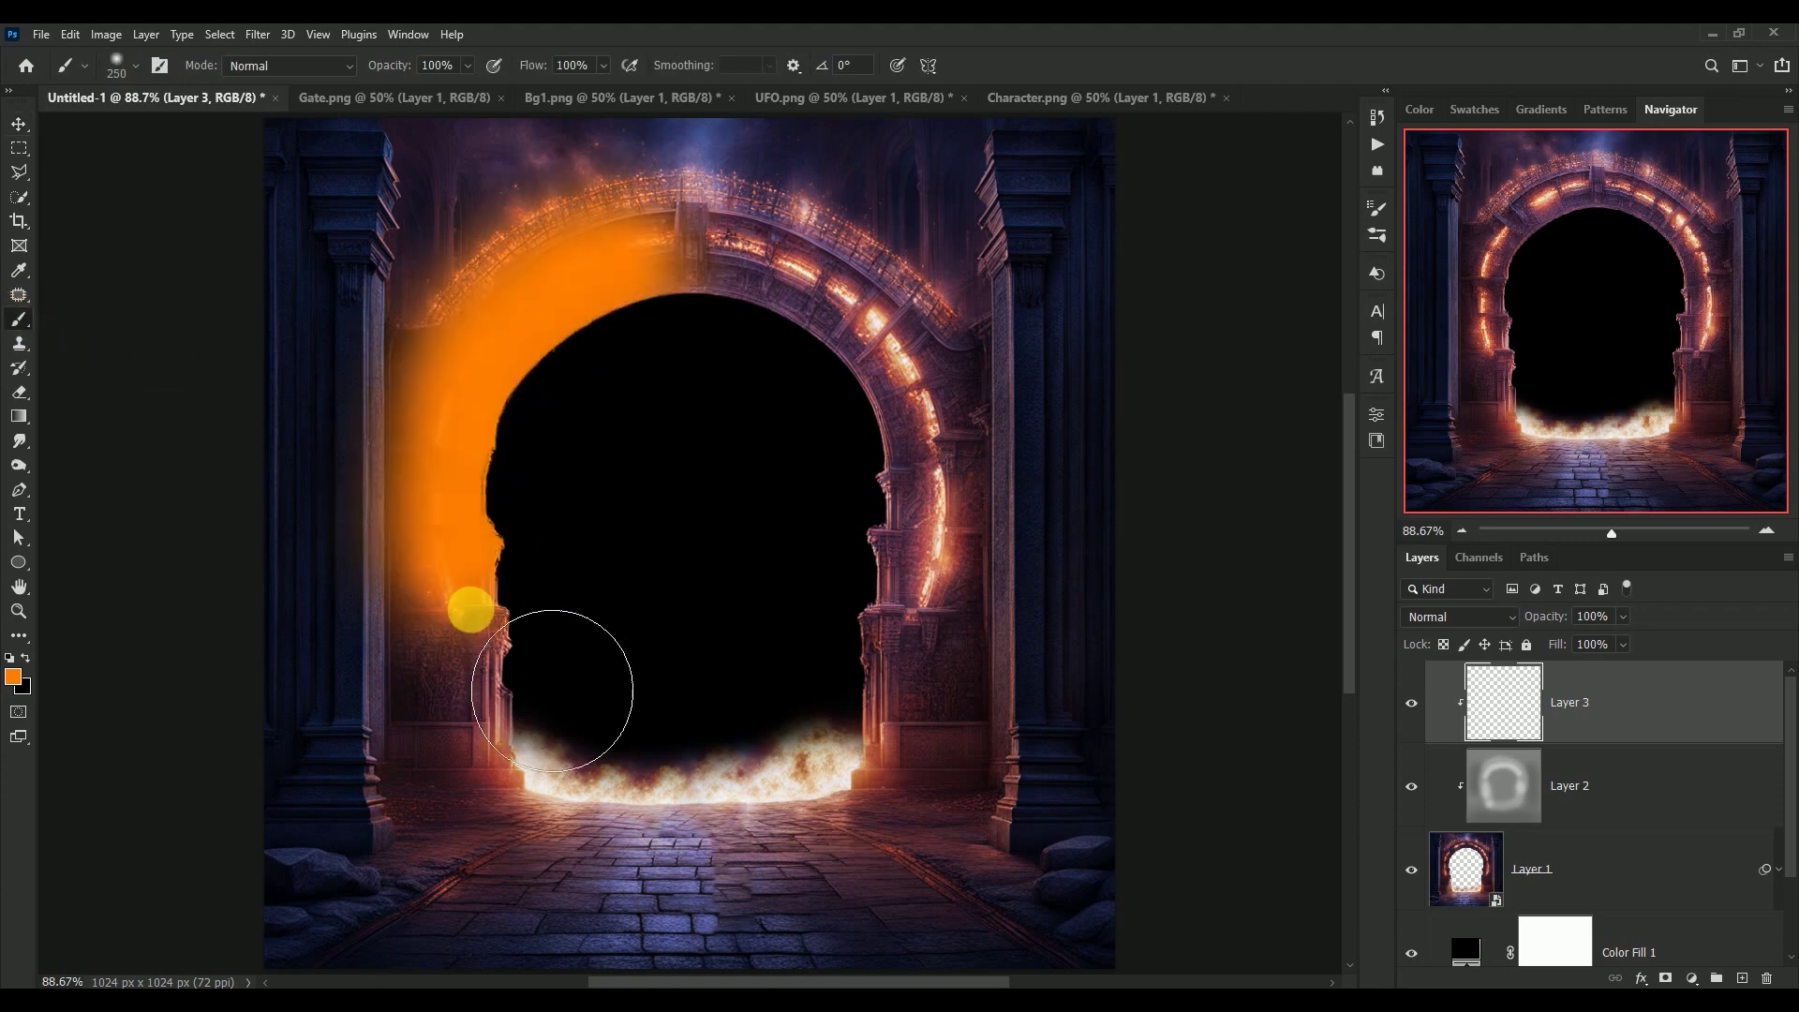
pyautogui.moveTo(470, 610); pyautogui.dragTo(483, 642)
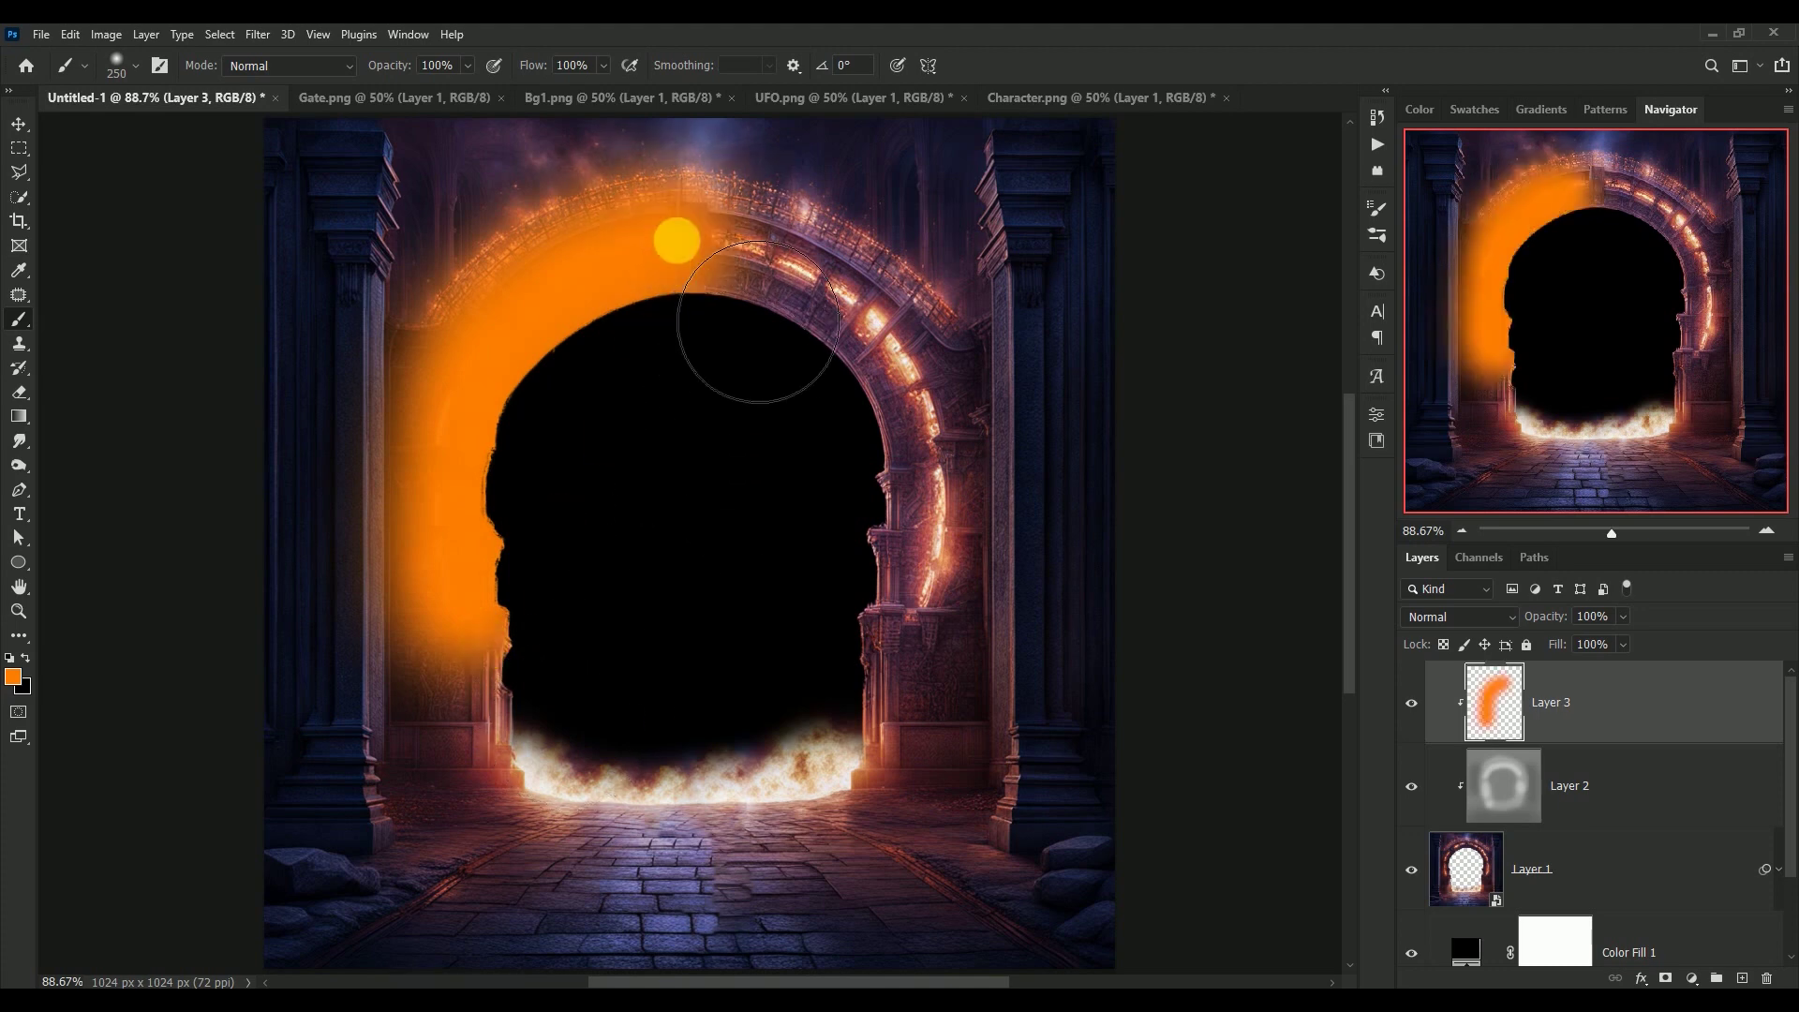
pyautogui.moveTo(676, 242); pyautogui.dragTo(905, 478)
pyautogui.moveTo(881, 599); pyautogui.dragTo(871, 614)
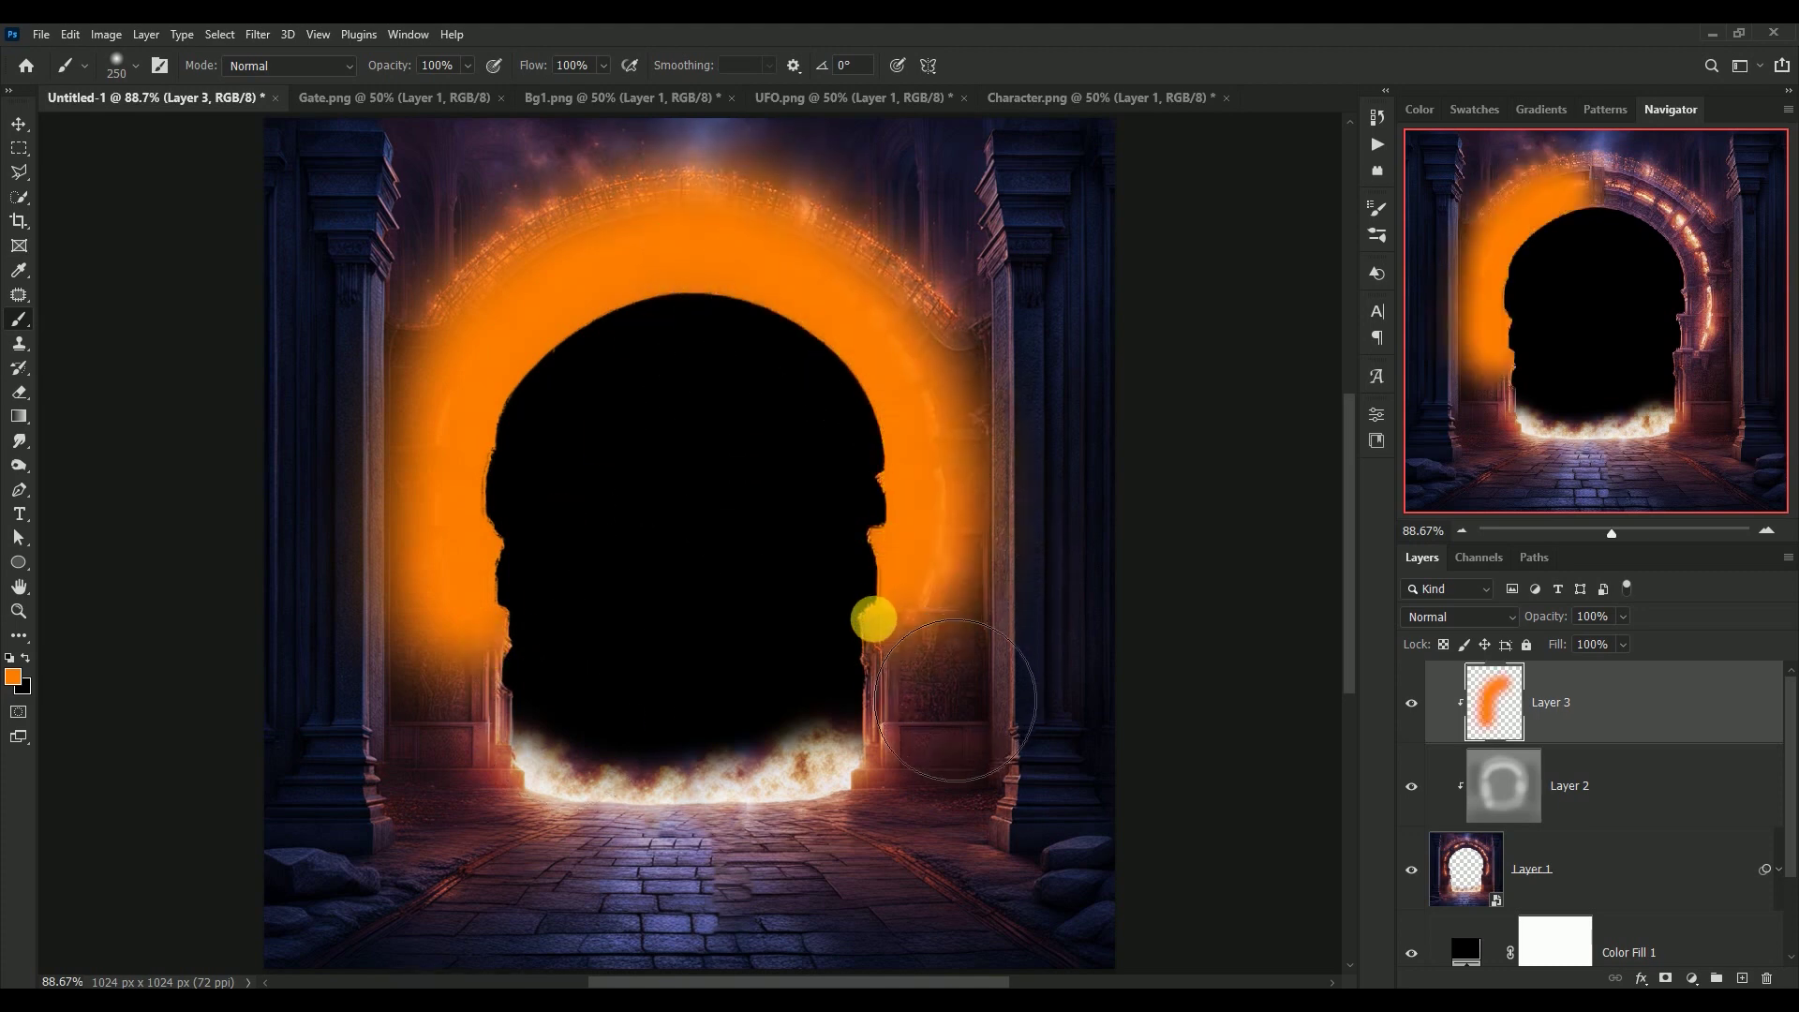
pyautogui.click(1439, 616)
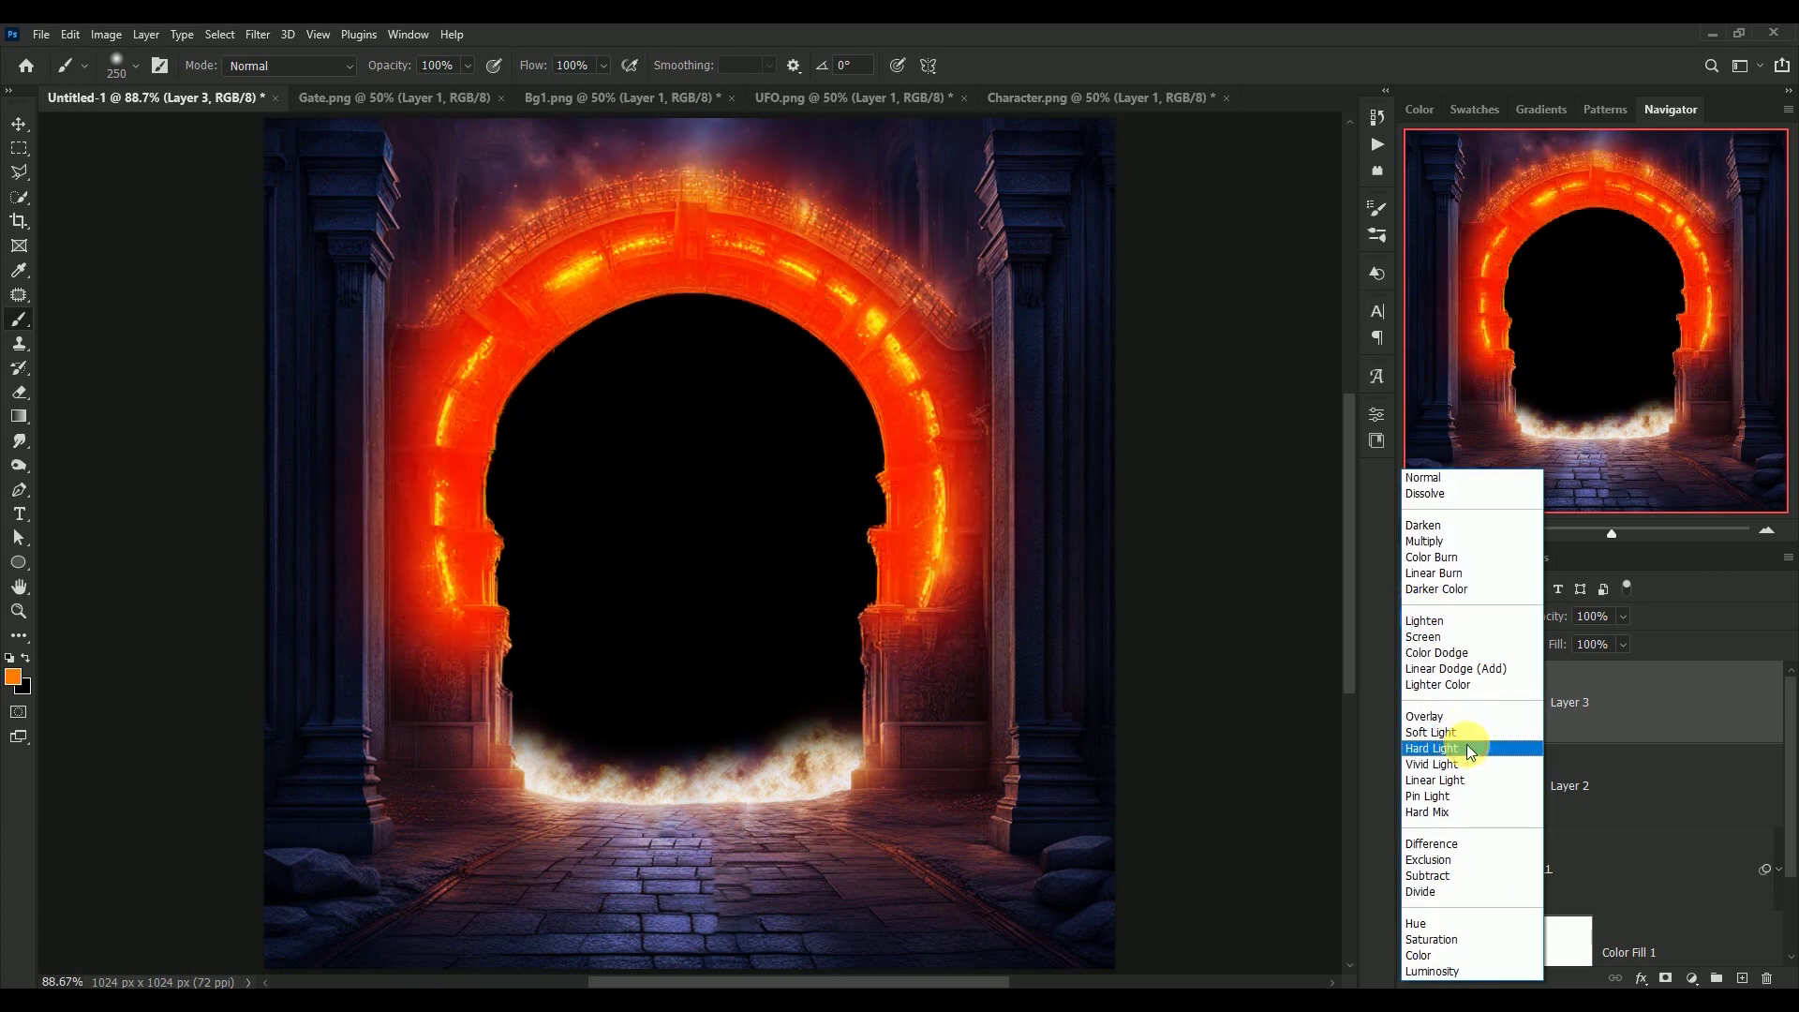
# Step: Set Layer 3 to Hard Light at 20% opacity and compare the glow on and off
pyautogui.click(1465, 748)
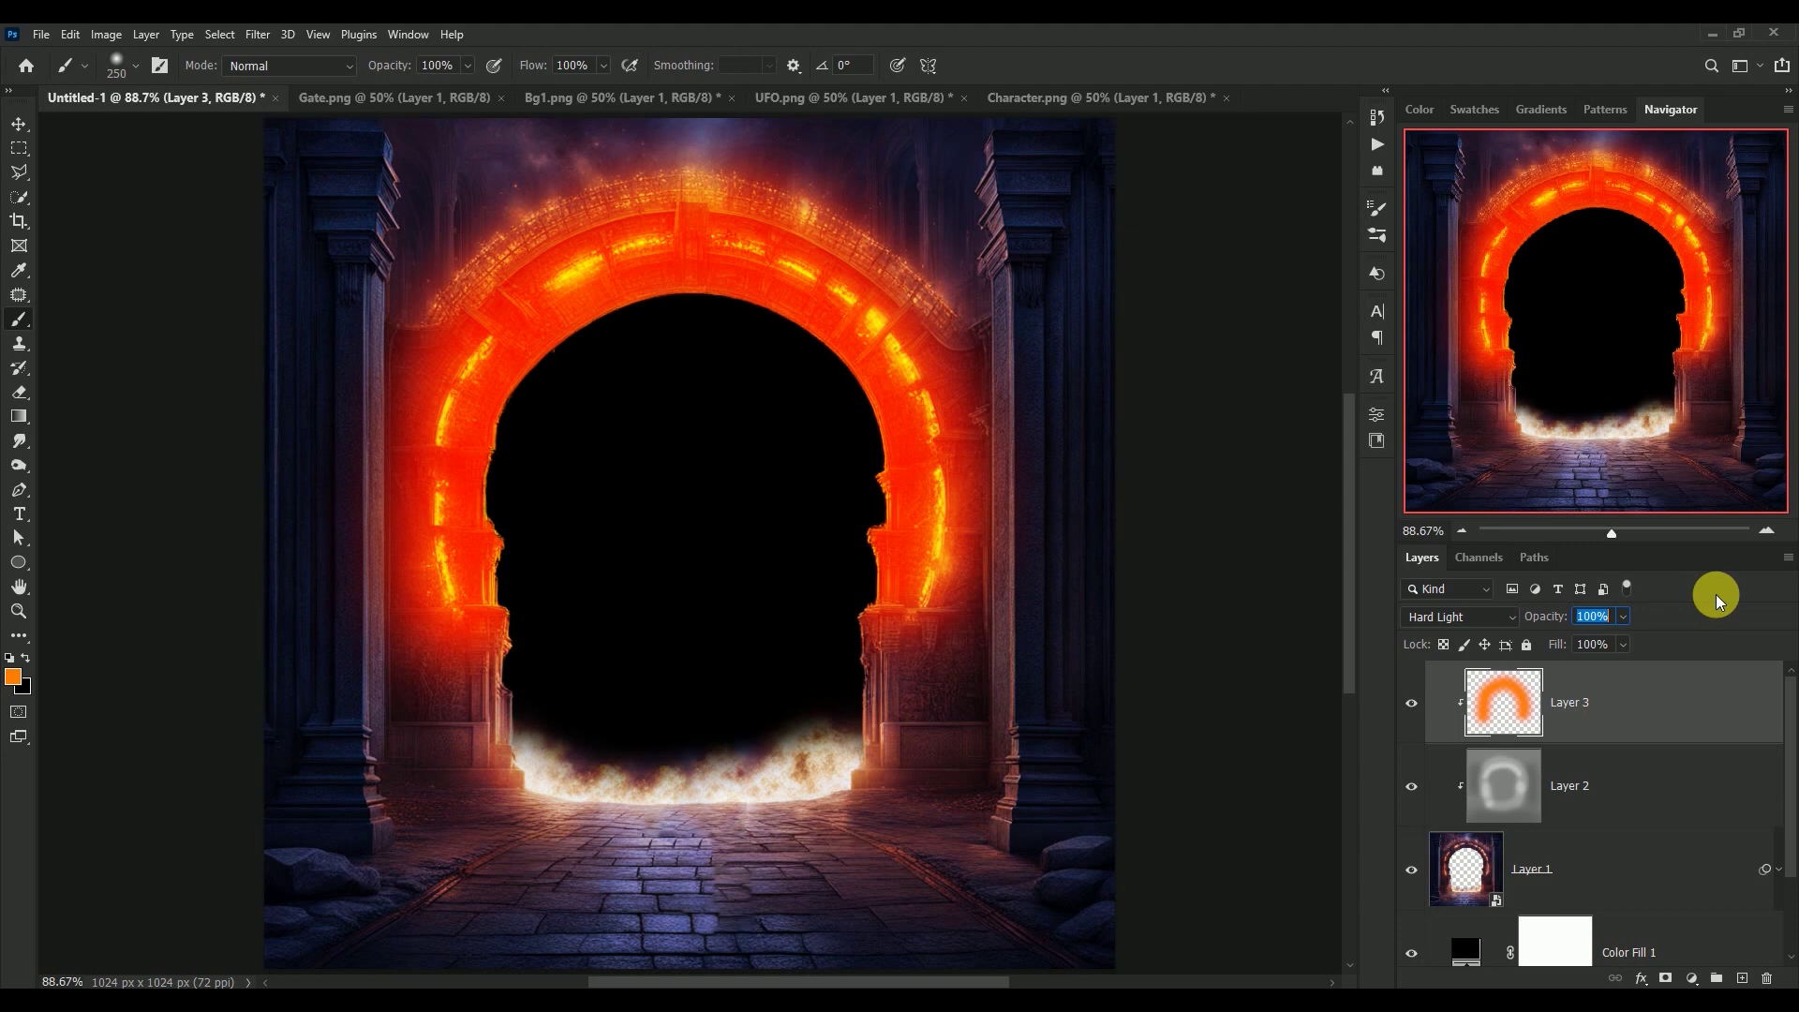
pyautogui.write('50')
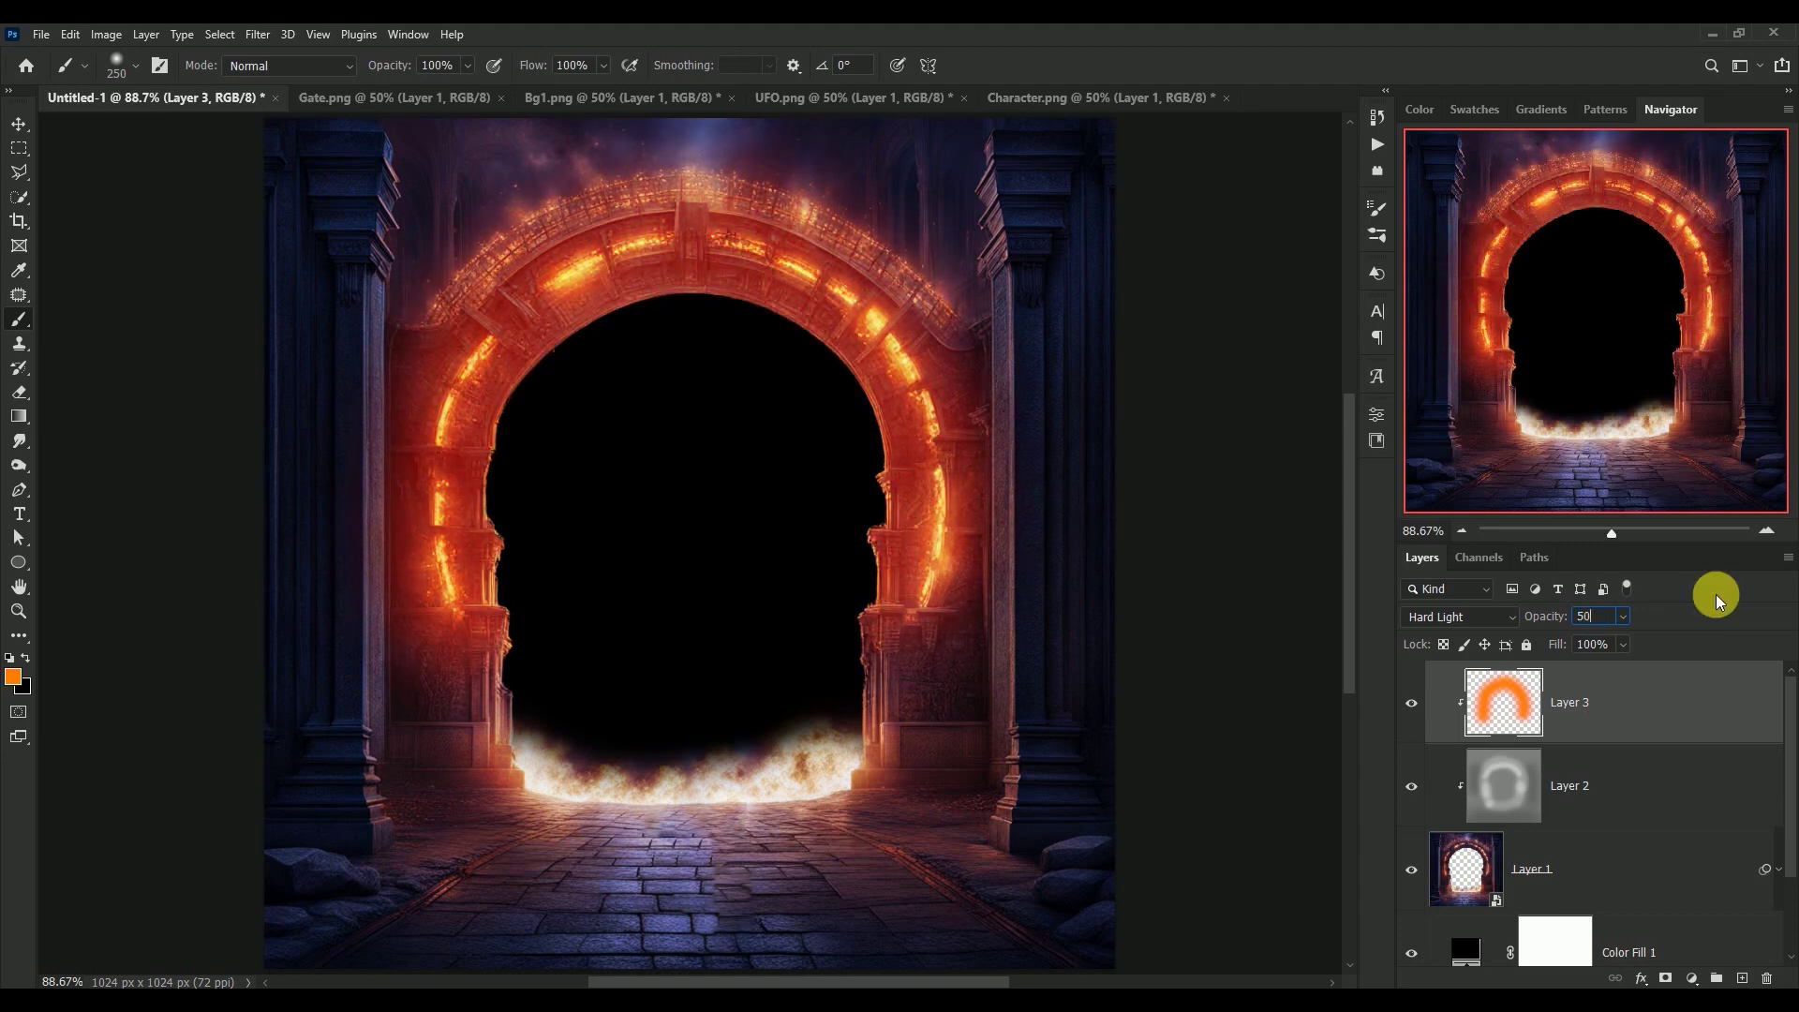
pyautogui.write('20')
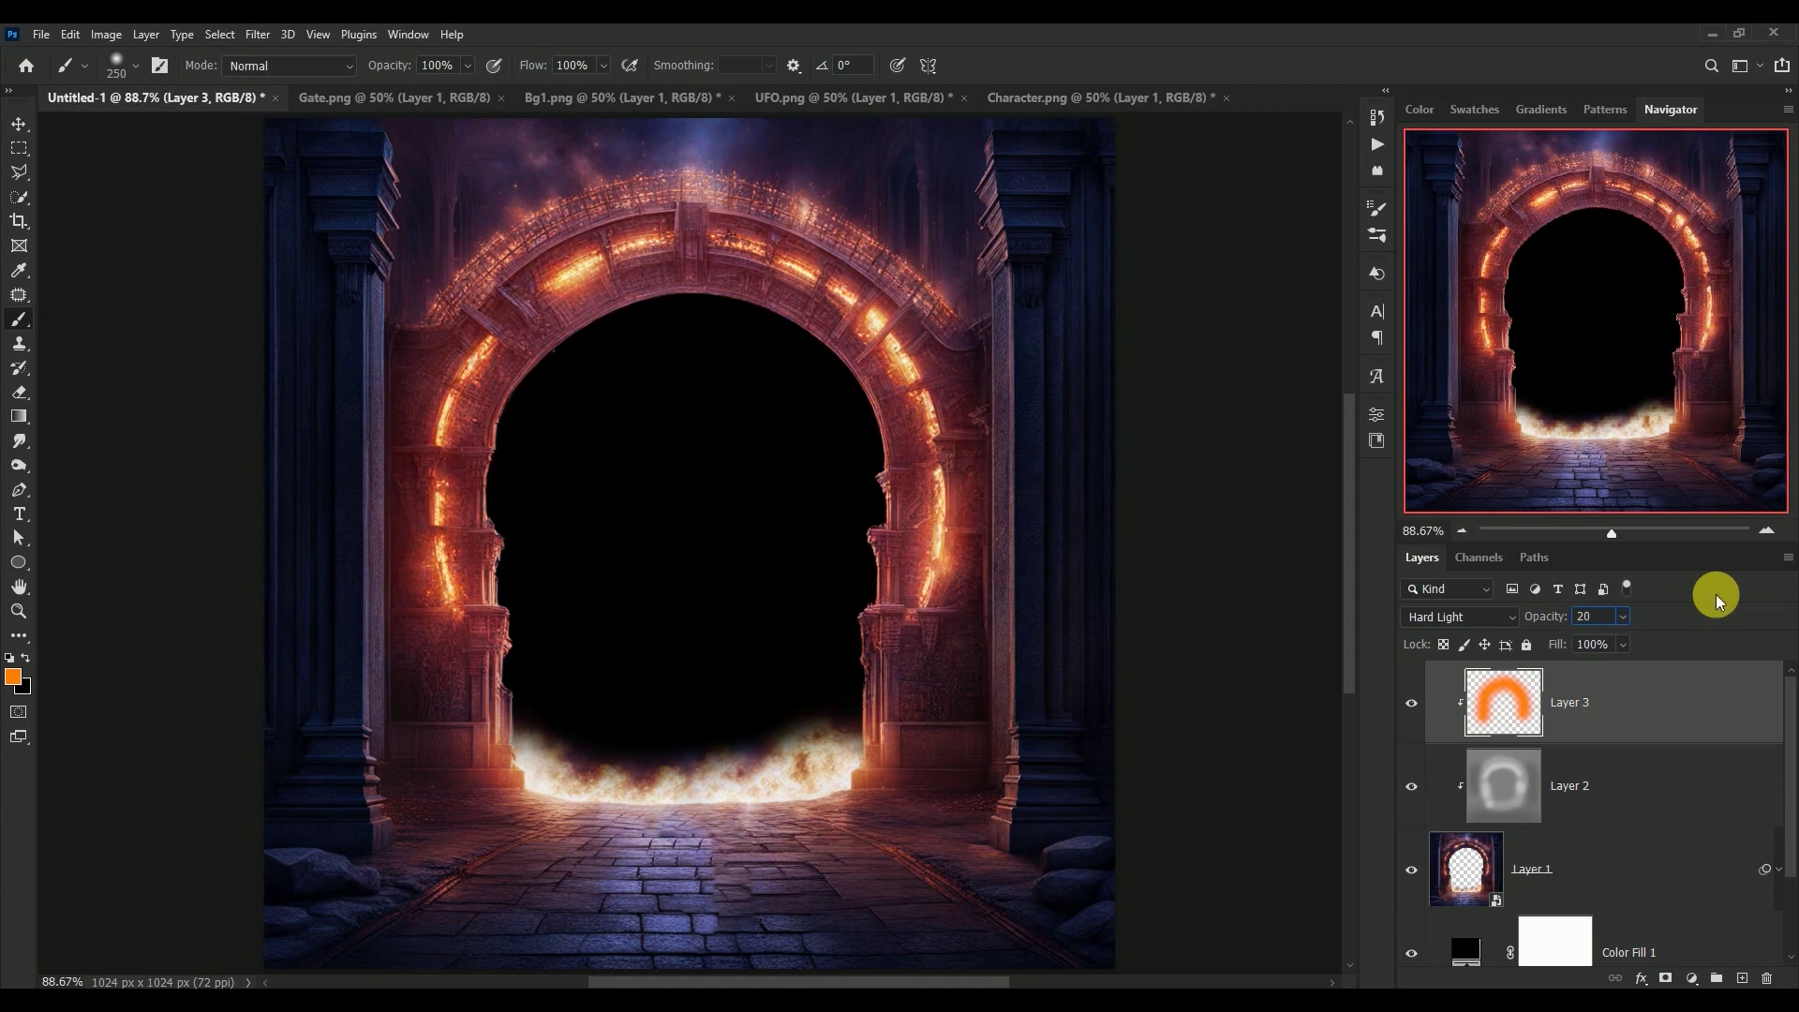
pyautogui.press('Return')
pyautogui.click(1413, 704)
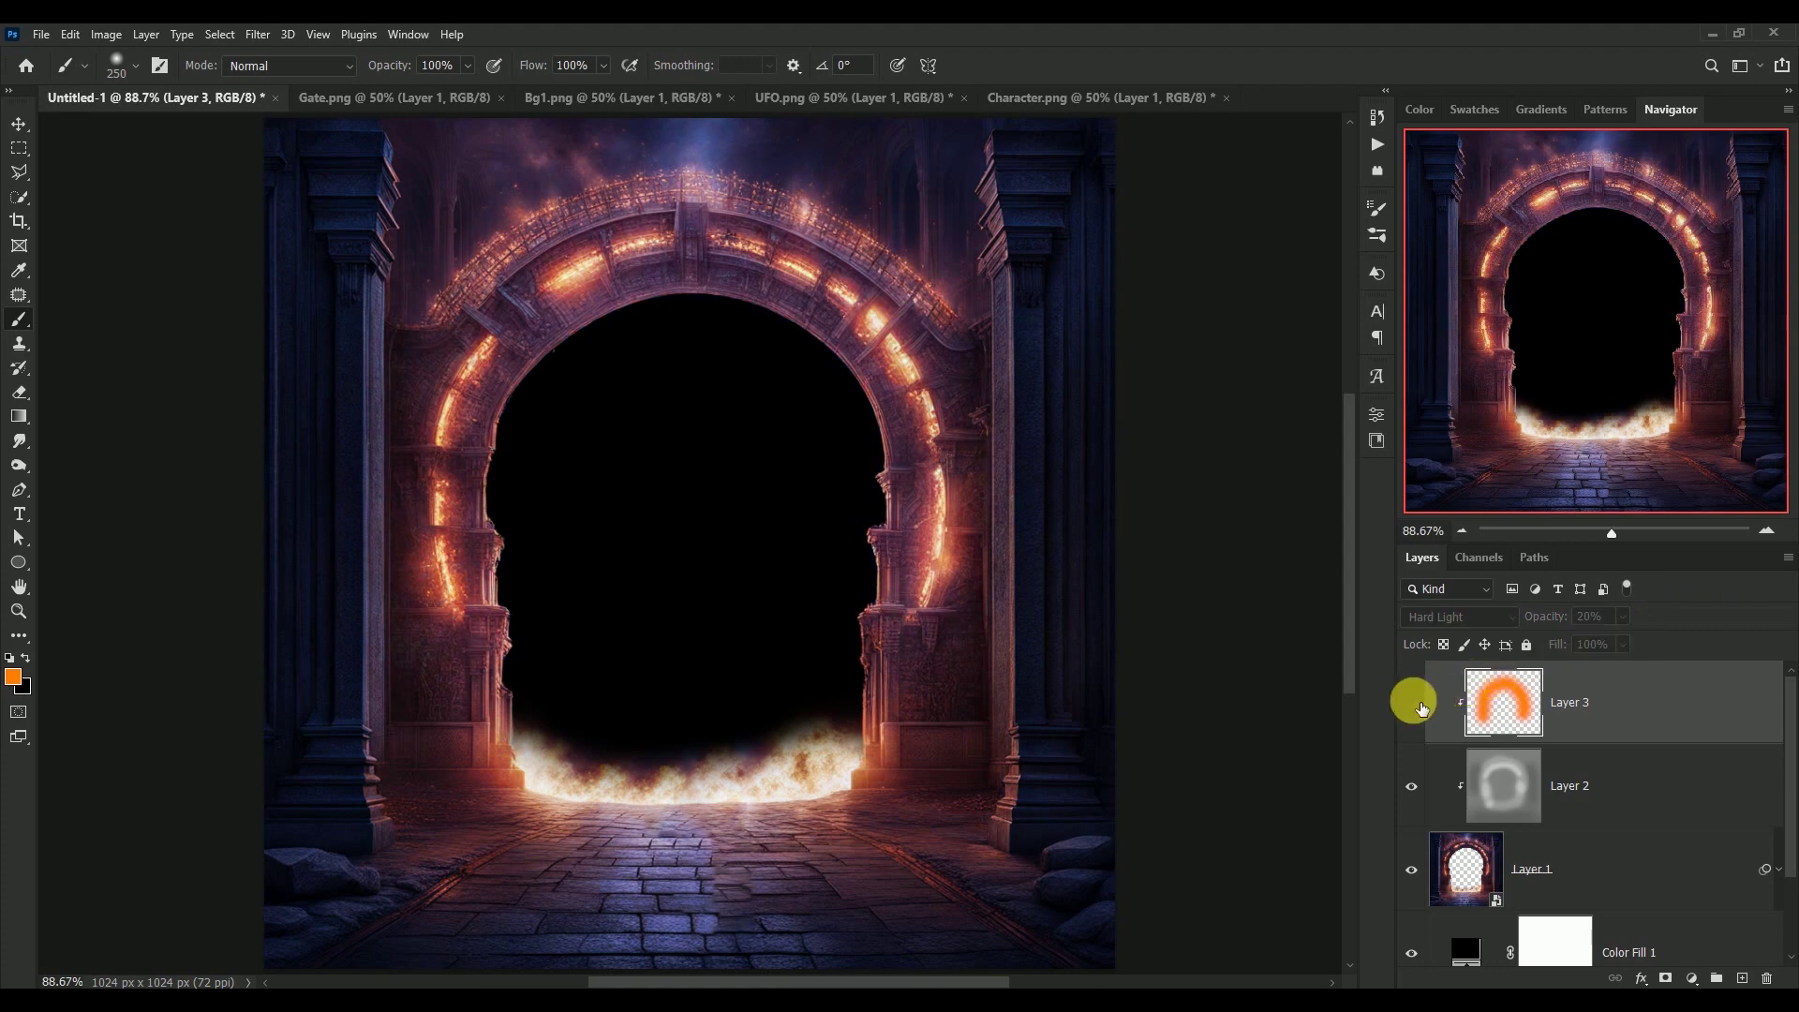
pyautogui.click(1413, 704)
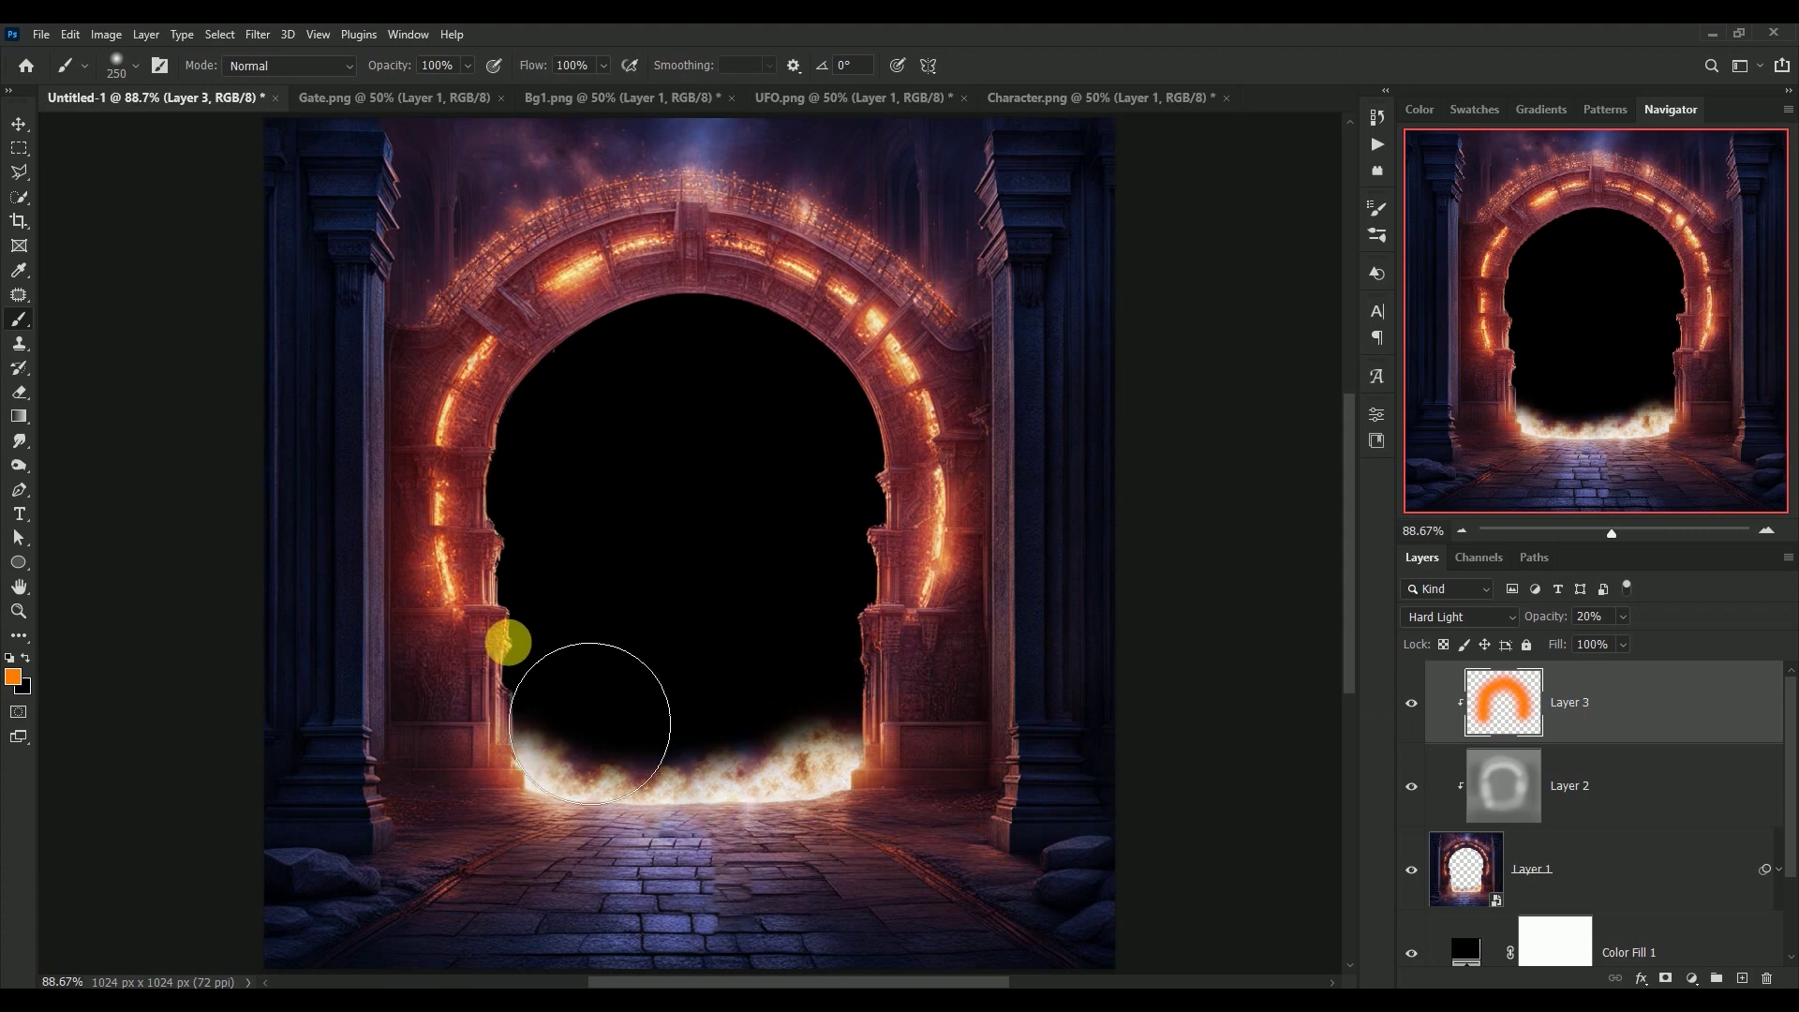
# Step: Paint extra orange glow on both lower pillars and close the Gate.png document
pyautogui.moveTo(590, 722); pyautogui.dragTo(574, 804)
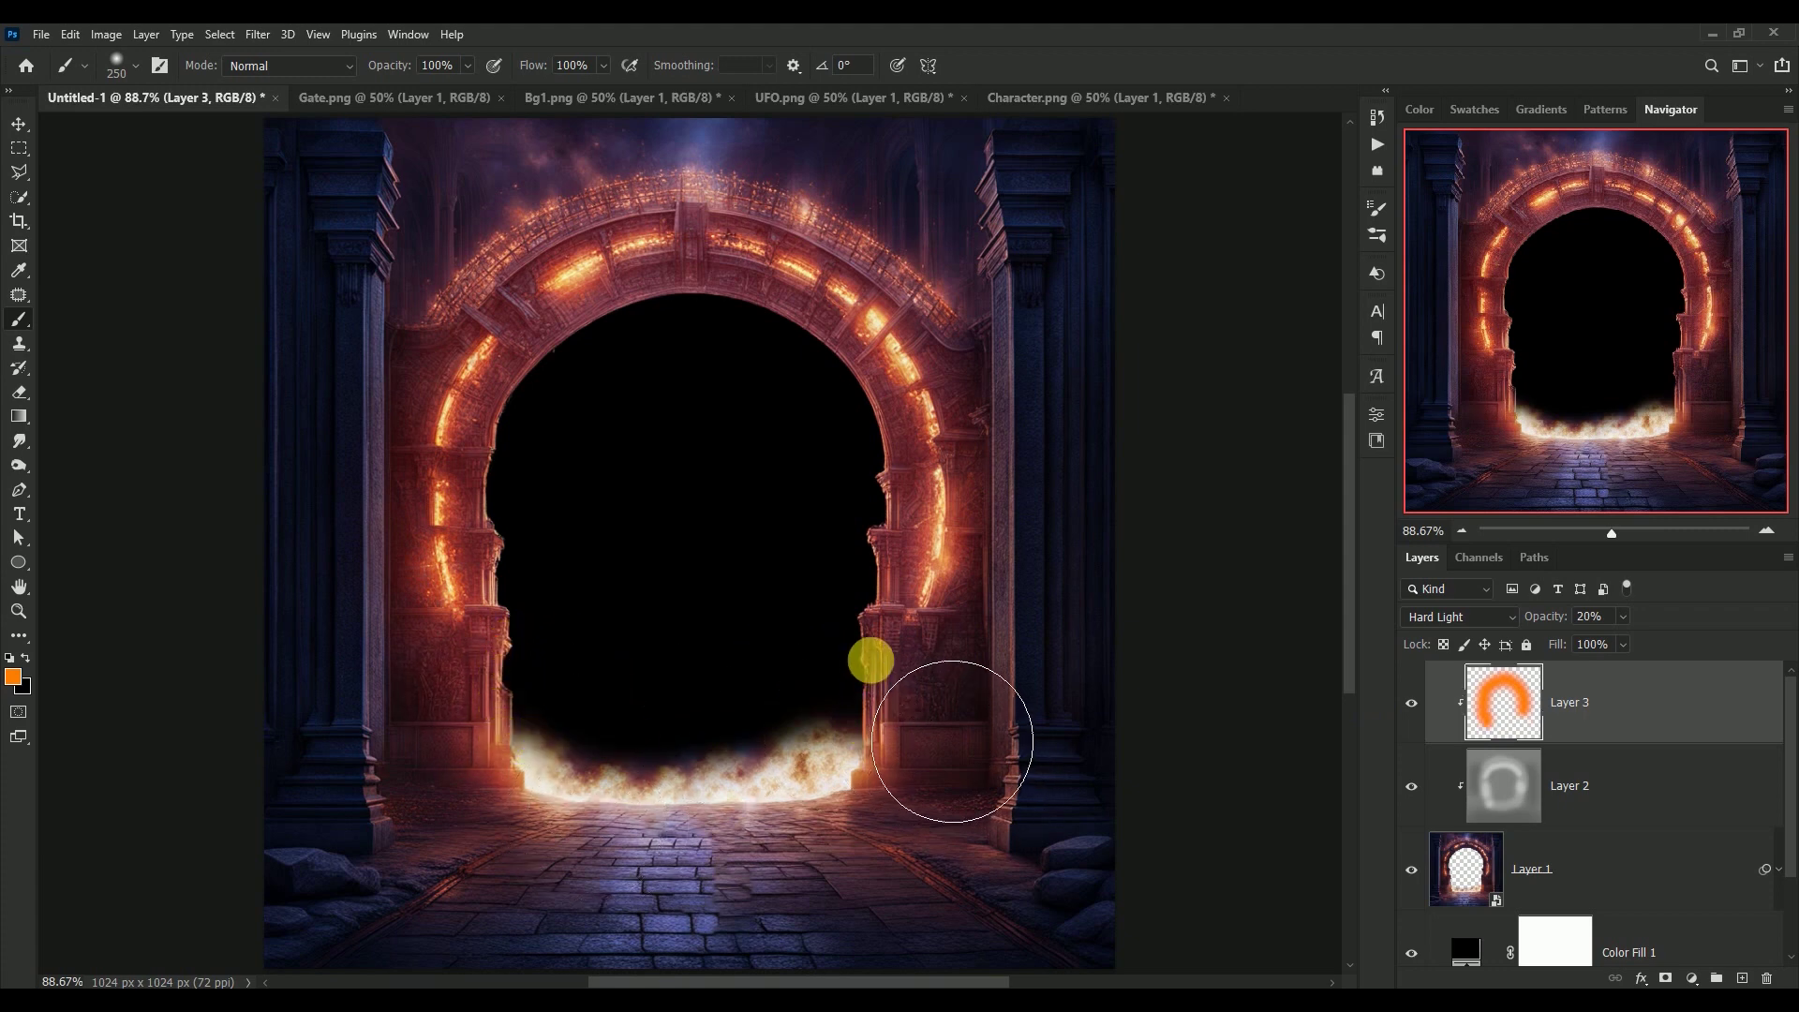
pyautogui.moveTo(952, 741); pyautogui.dragTo(956, 816)
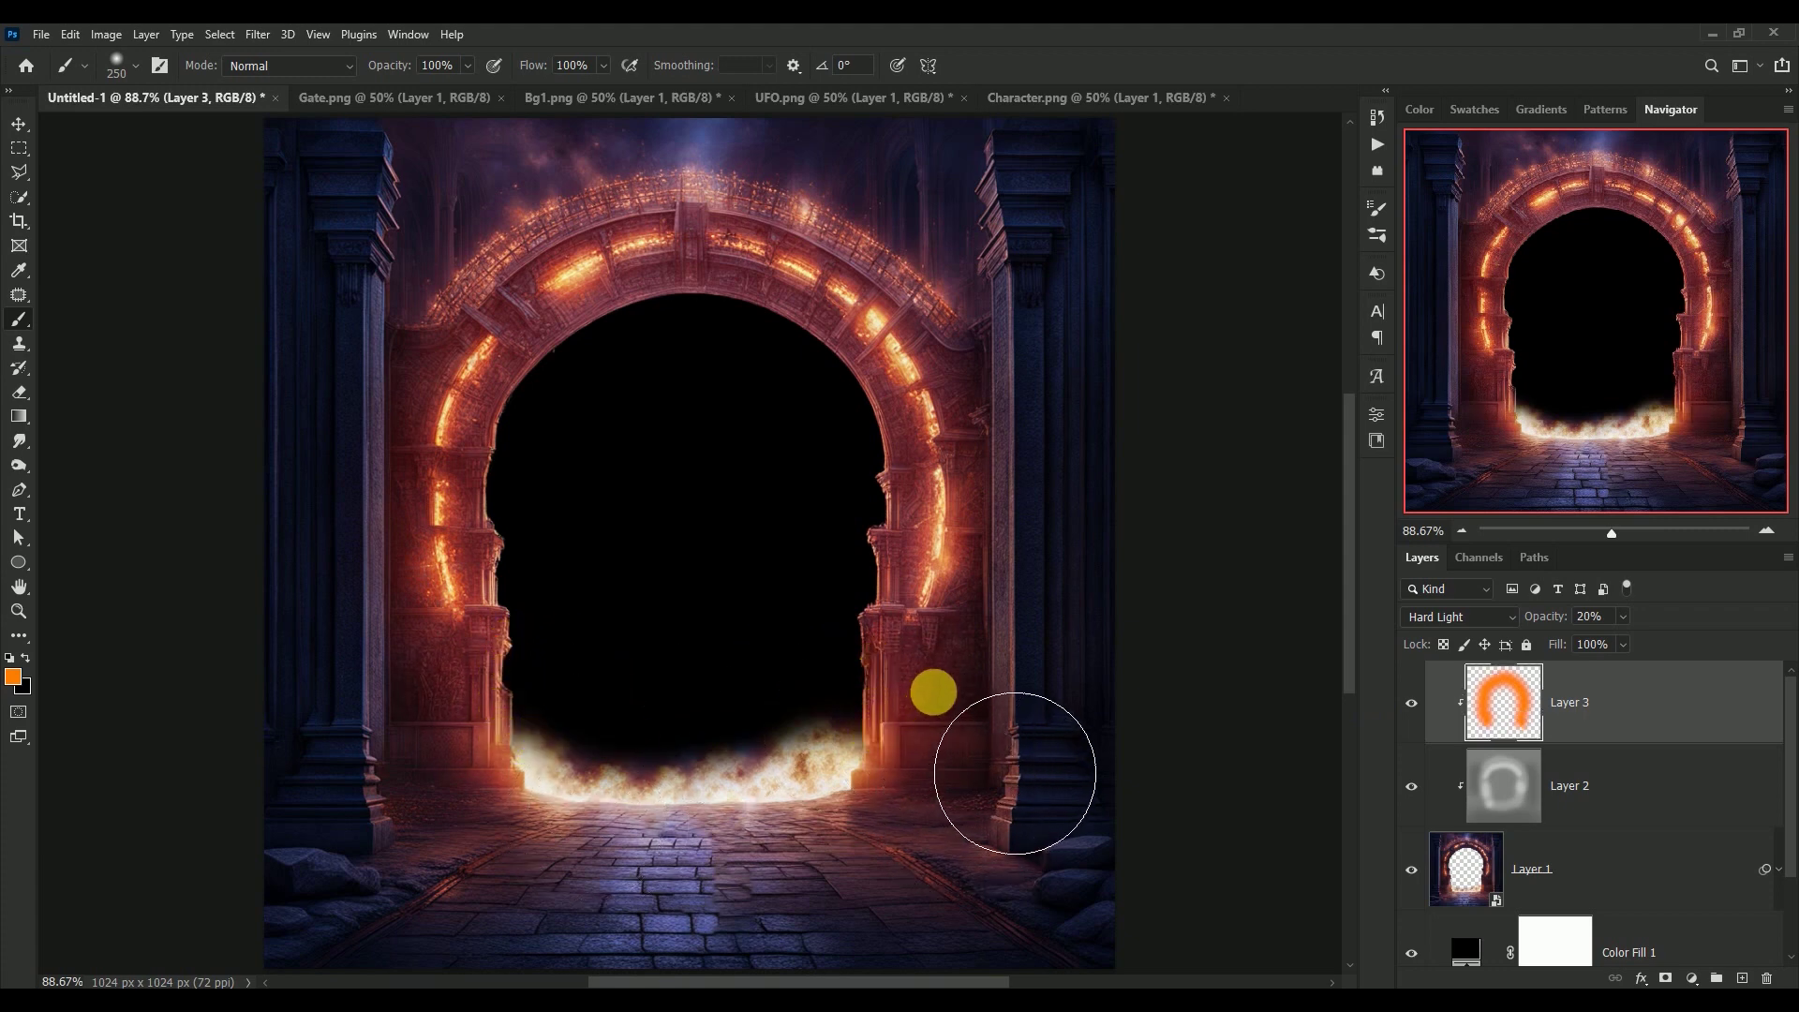
pyautogui.click(19, 124)
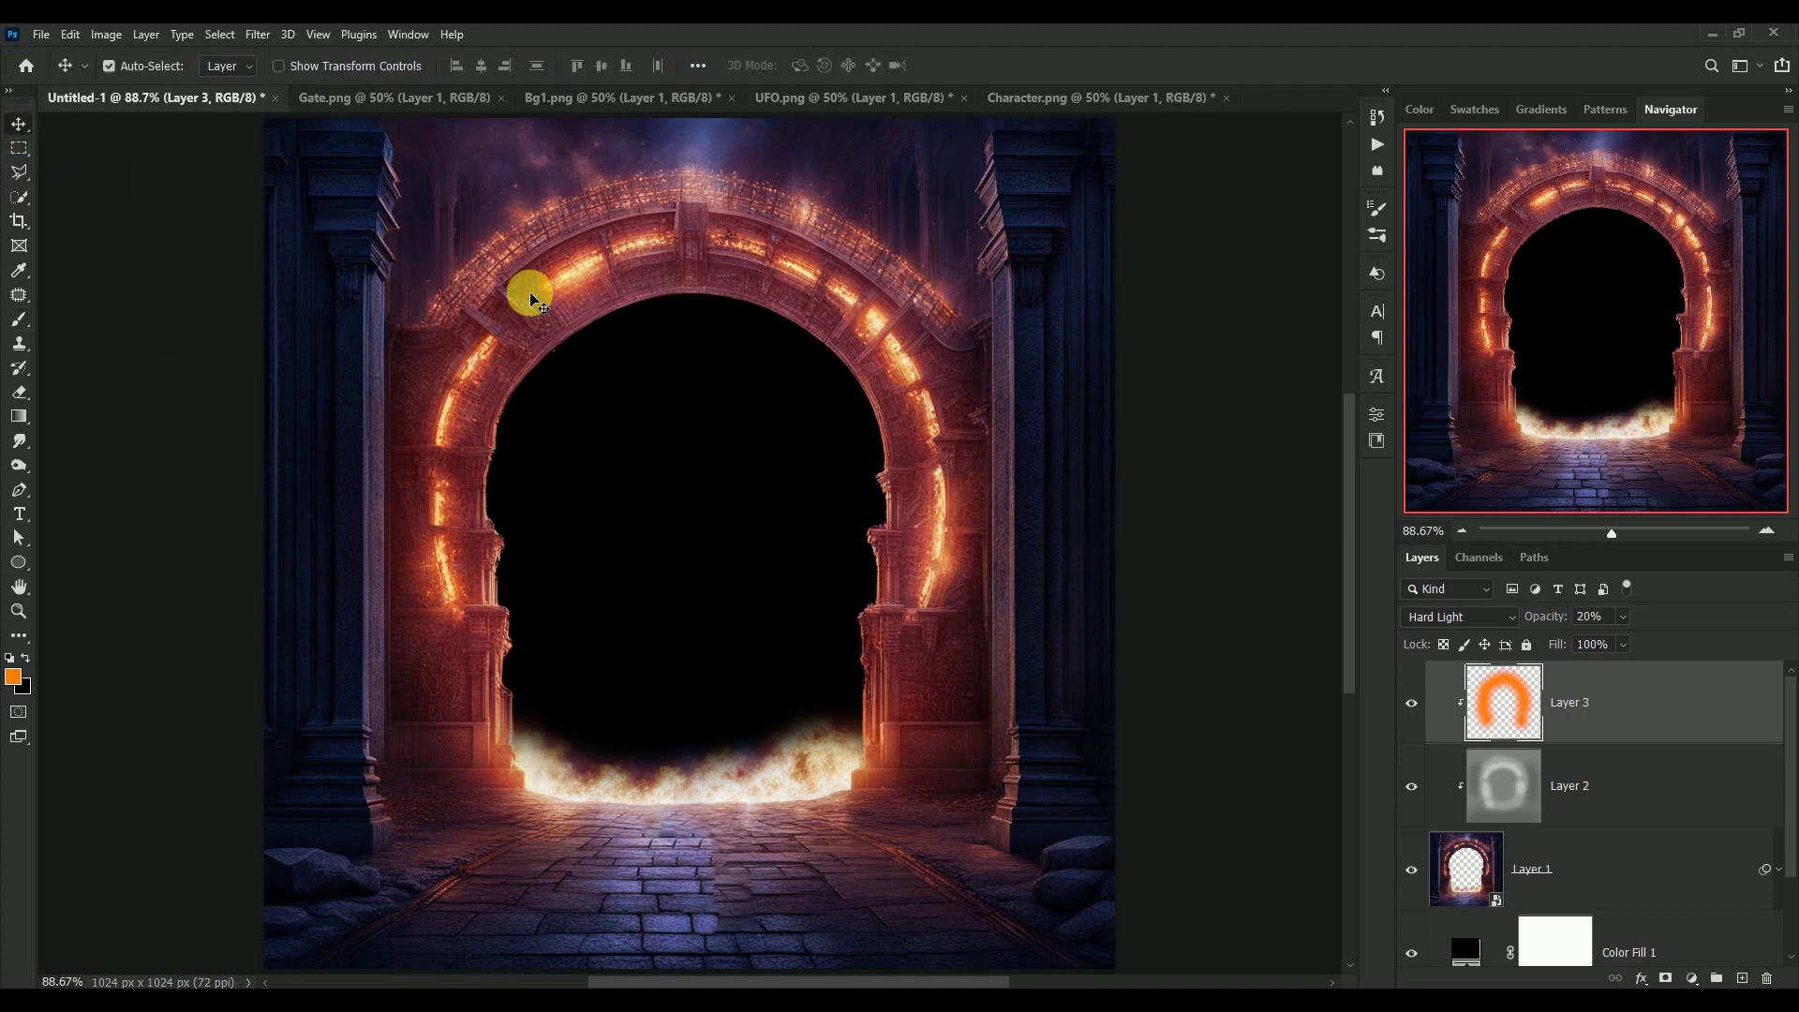
pyautogui.click(335, 97)
pyautogui.click(502, 98)
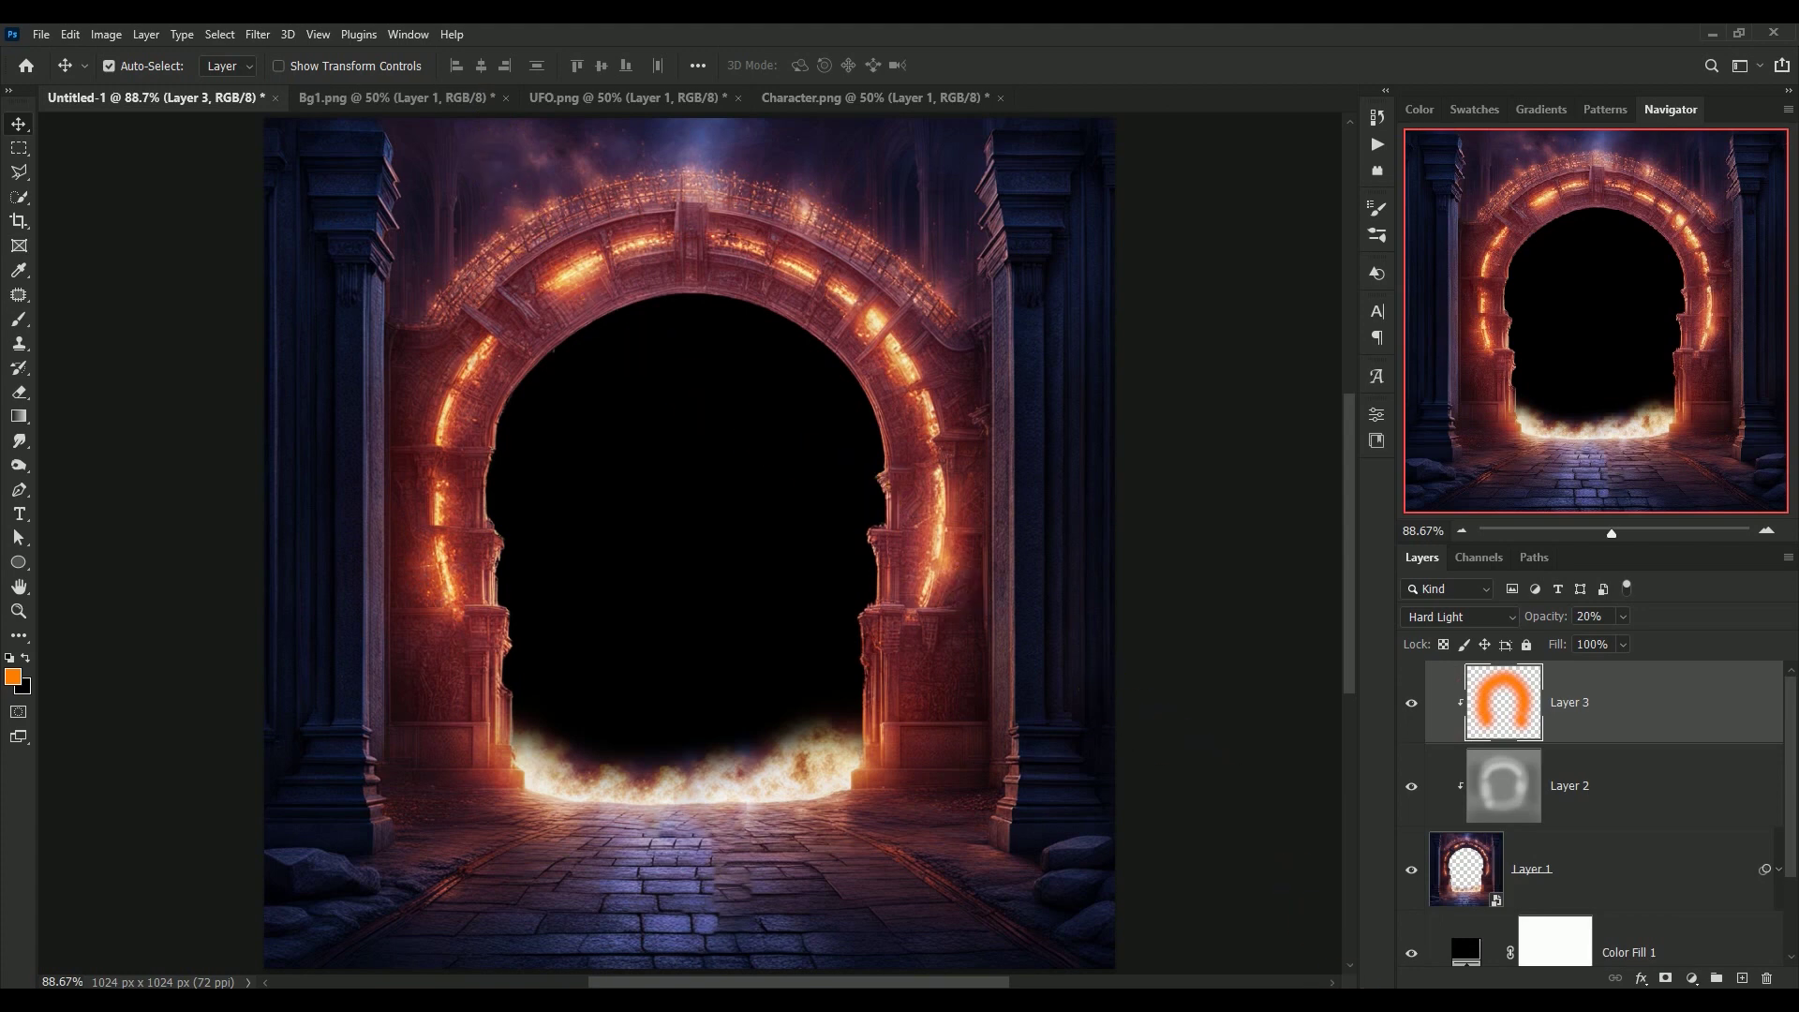
pyautogui.press('ctrl')
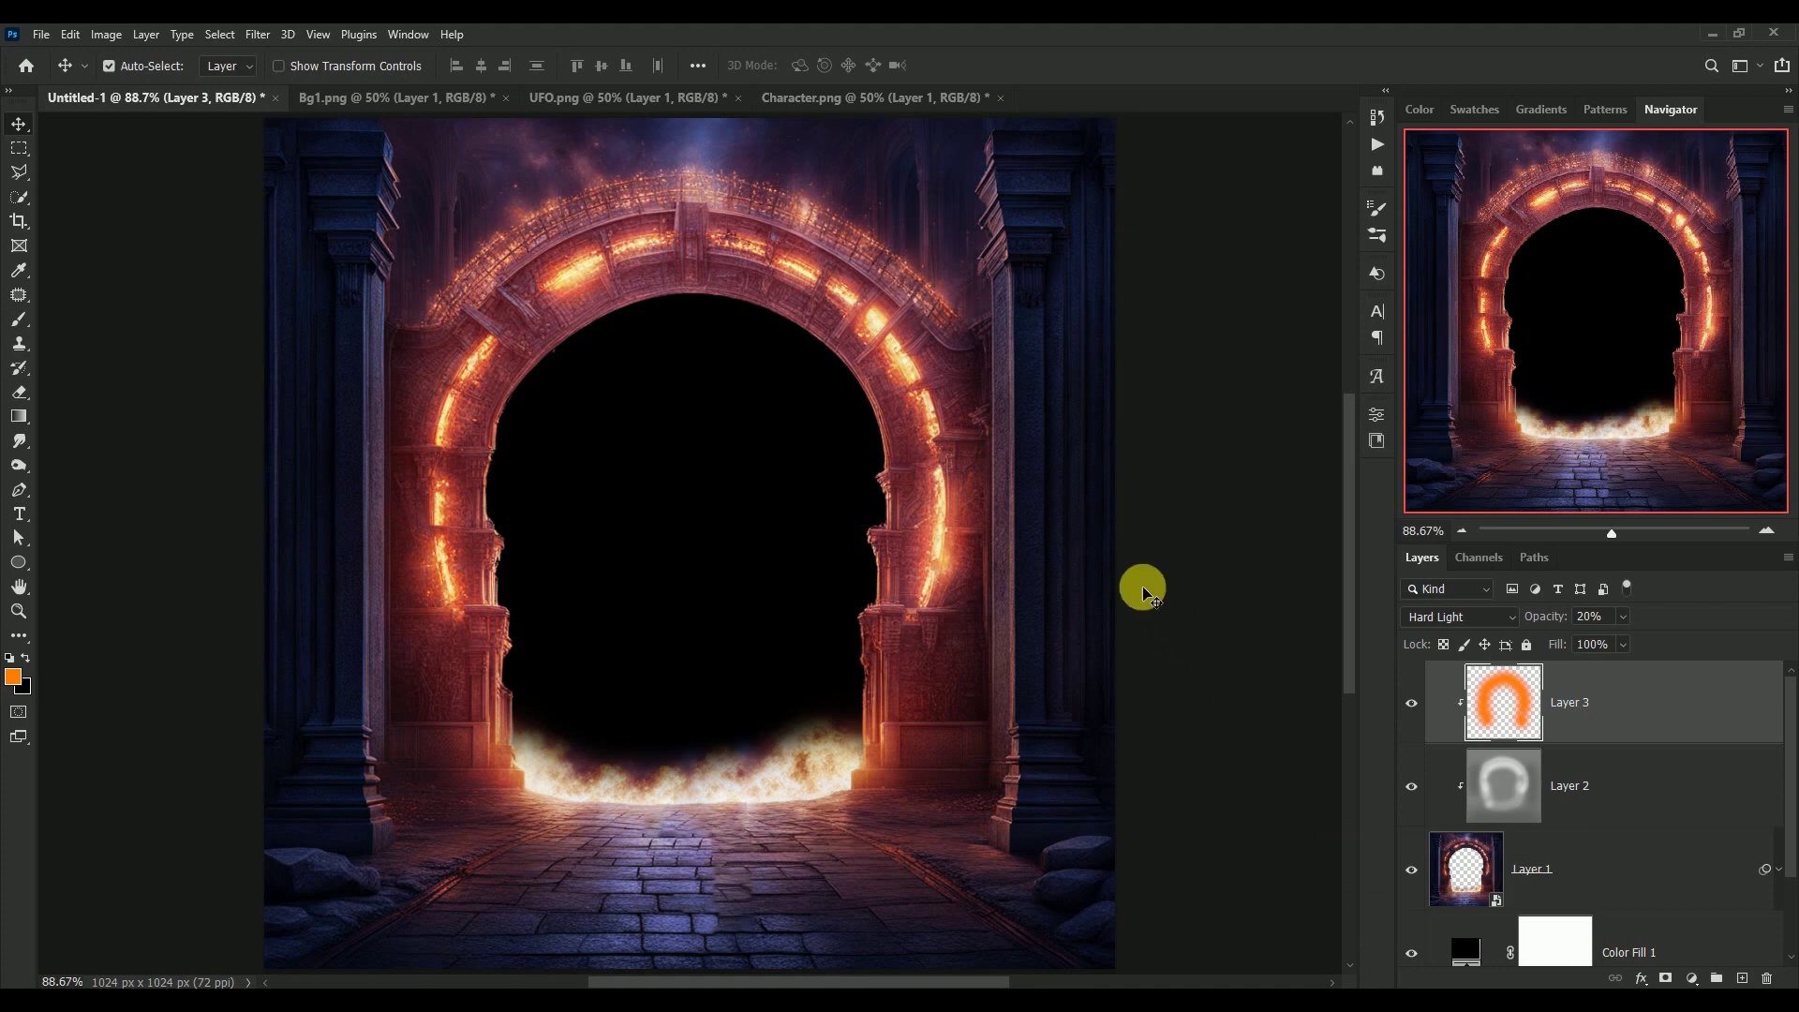
# Step: Drag Bg1.png into Untitled-1 as smart object Layer 4 and move it below the gate layer
pyautogui.click(362, 98)
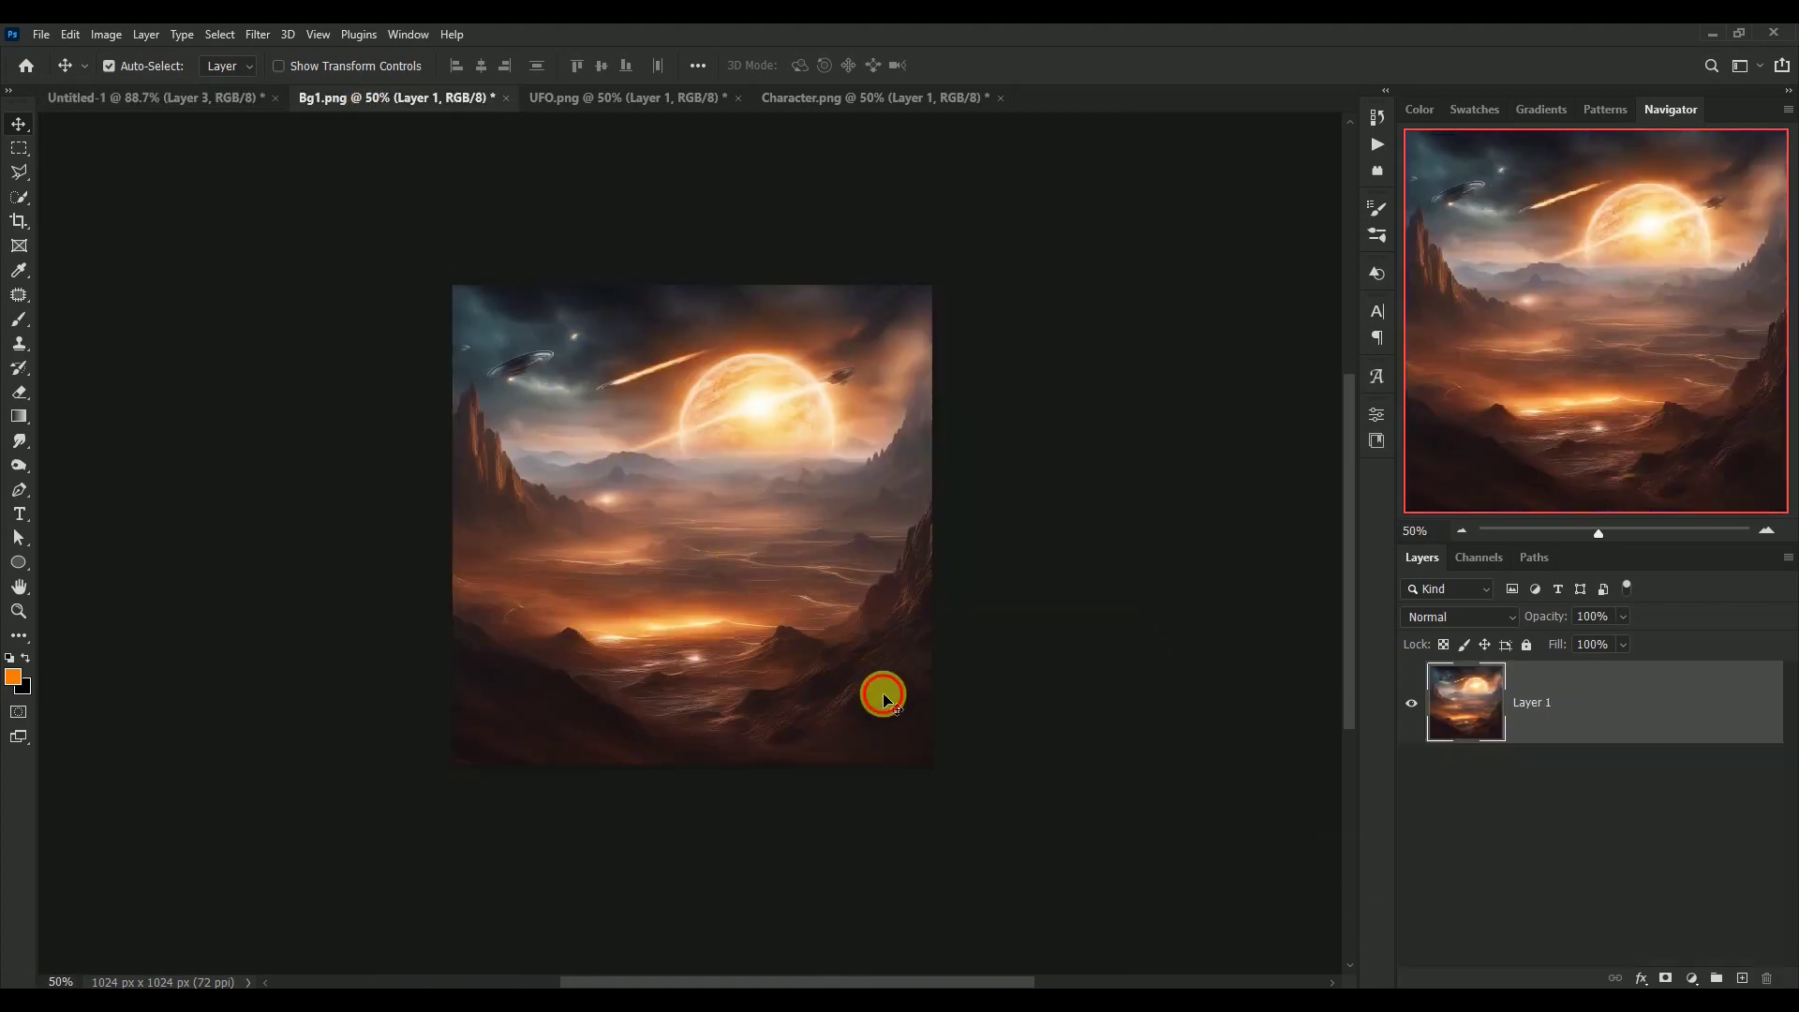
pyautogui.moveTo(883, 698); pyautogui.dragTo(808, 597)
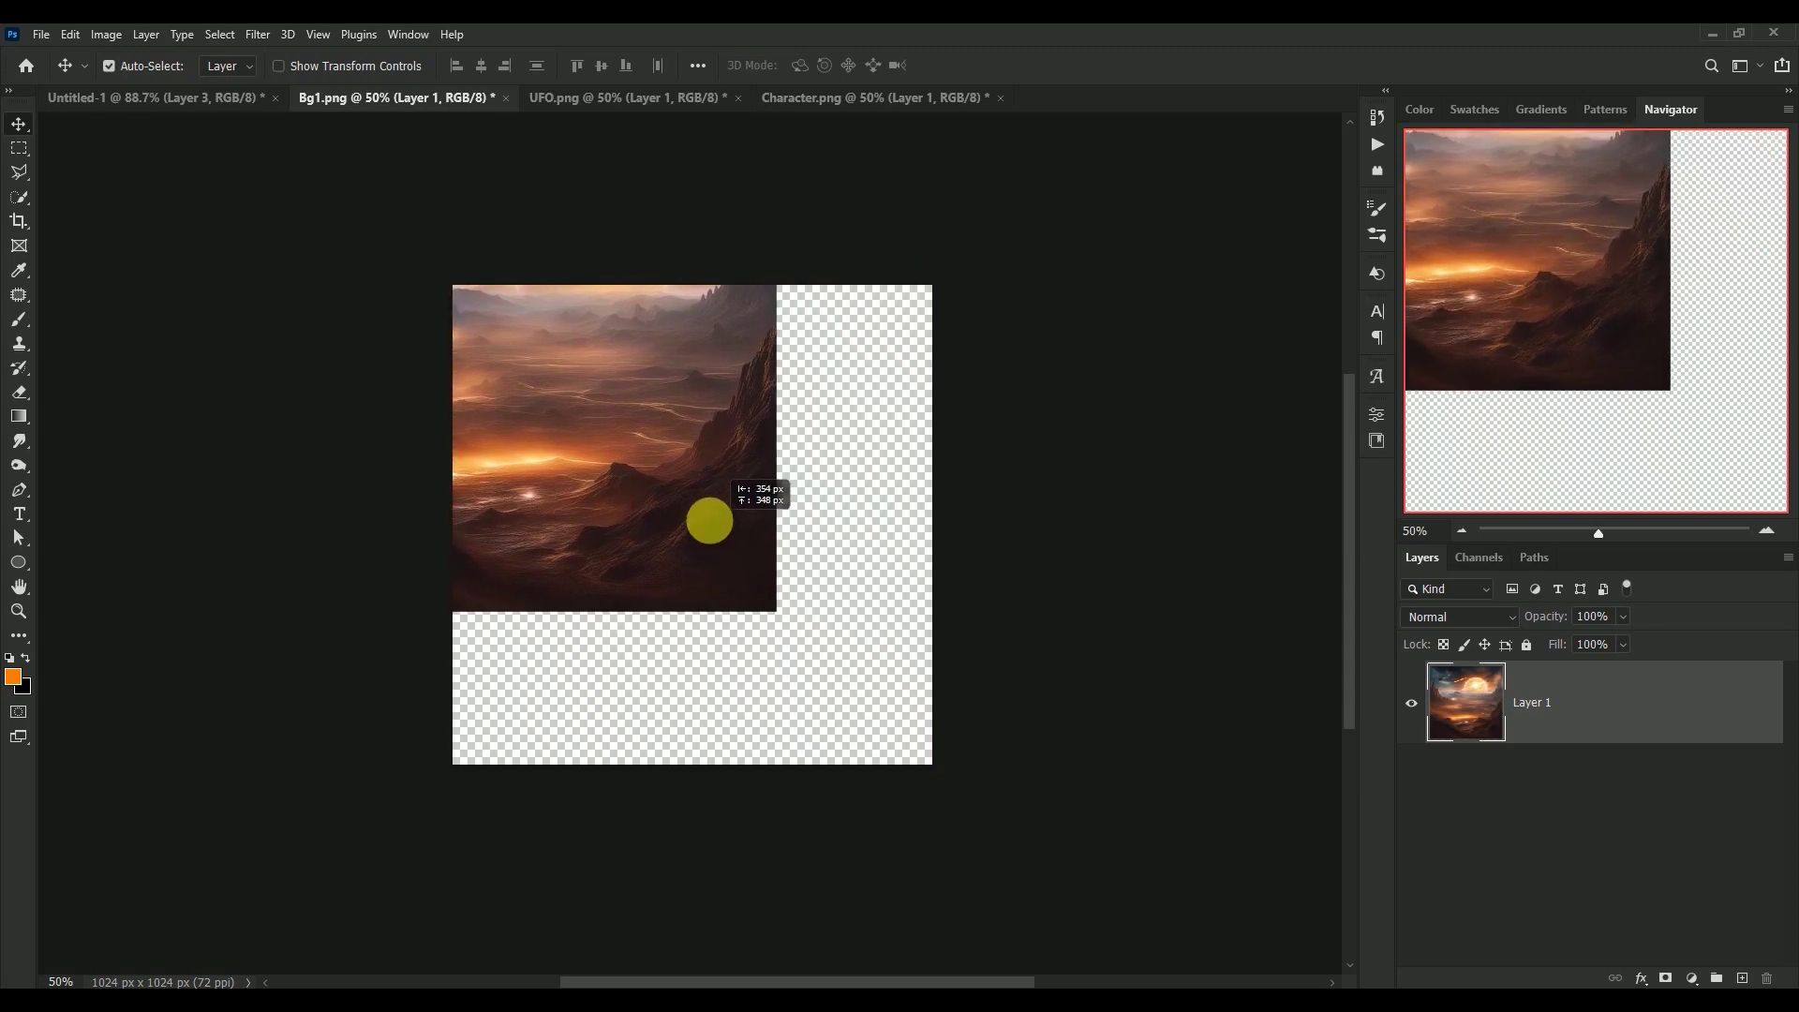
pyautogui.moveTo(807, 596)
pyautogui.mouseDown()
pyautogui.moveTo(232, 103)
pyautogui.moveTo(695, 541)
pyautogui.mouseUp()
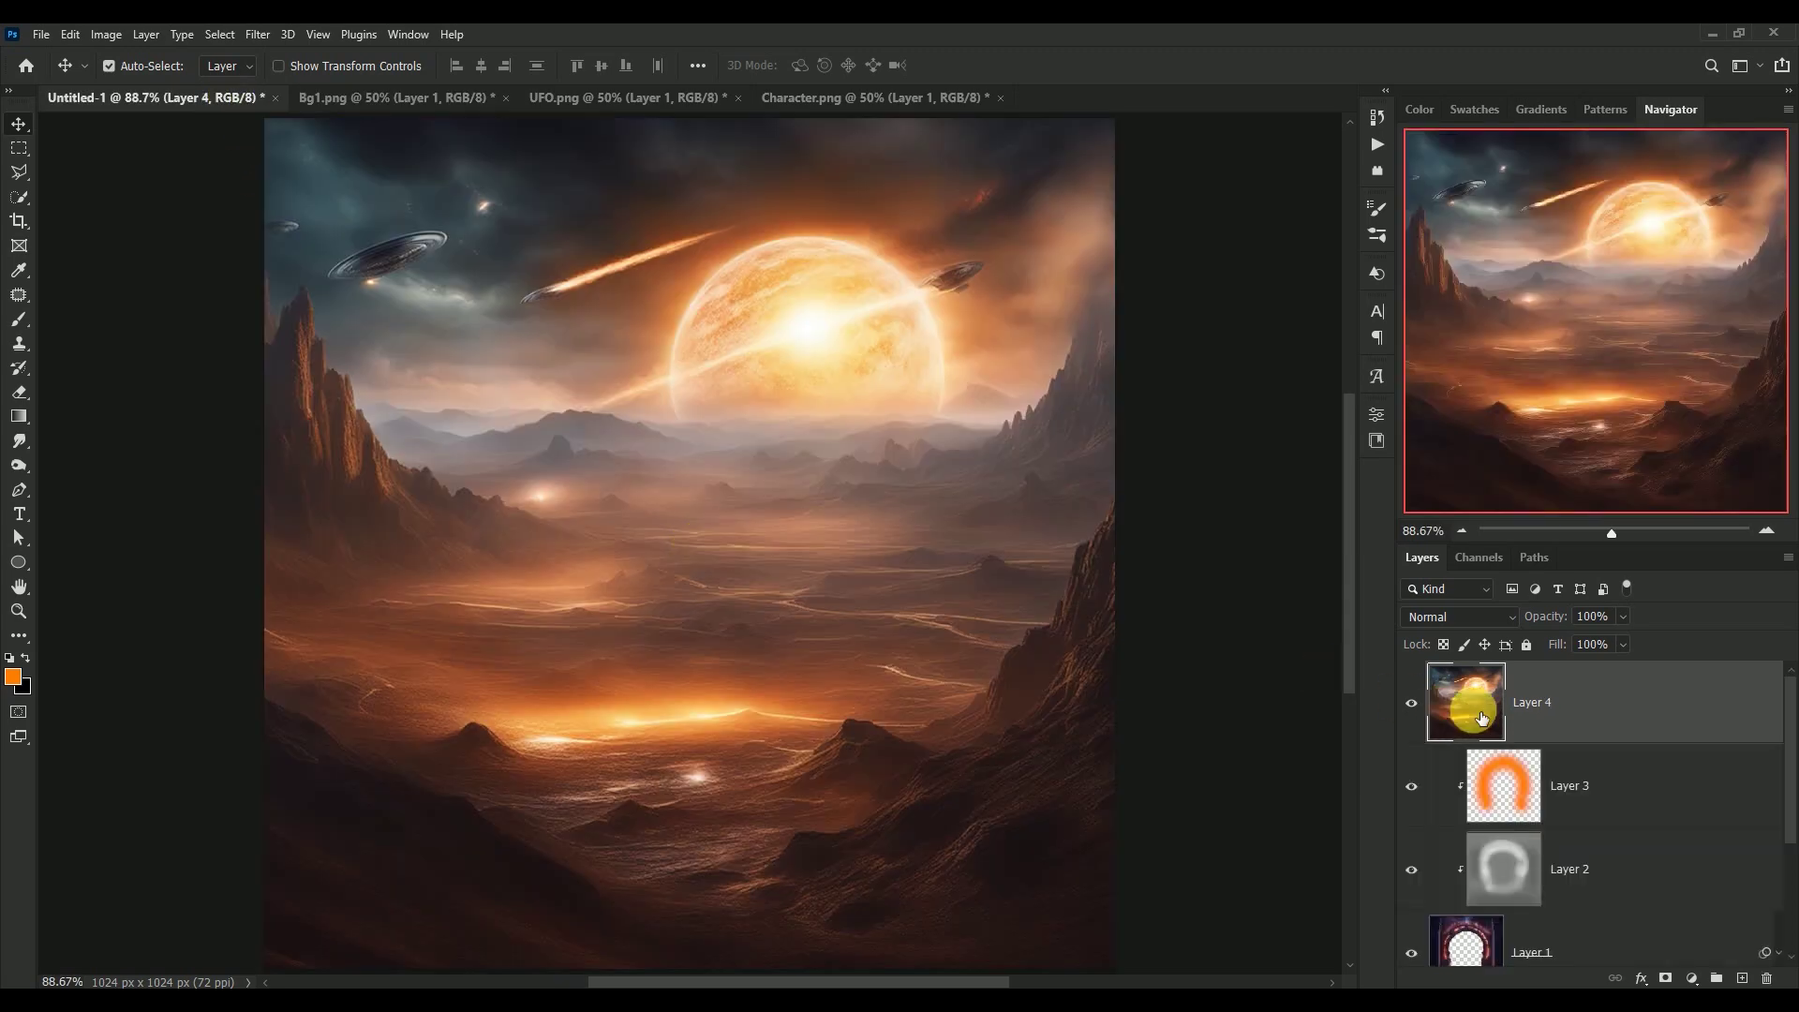
pyautogui.rightClick(1599, 693)
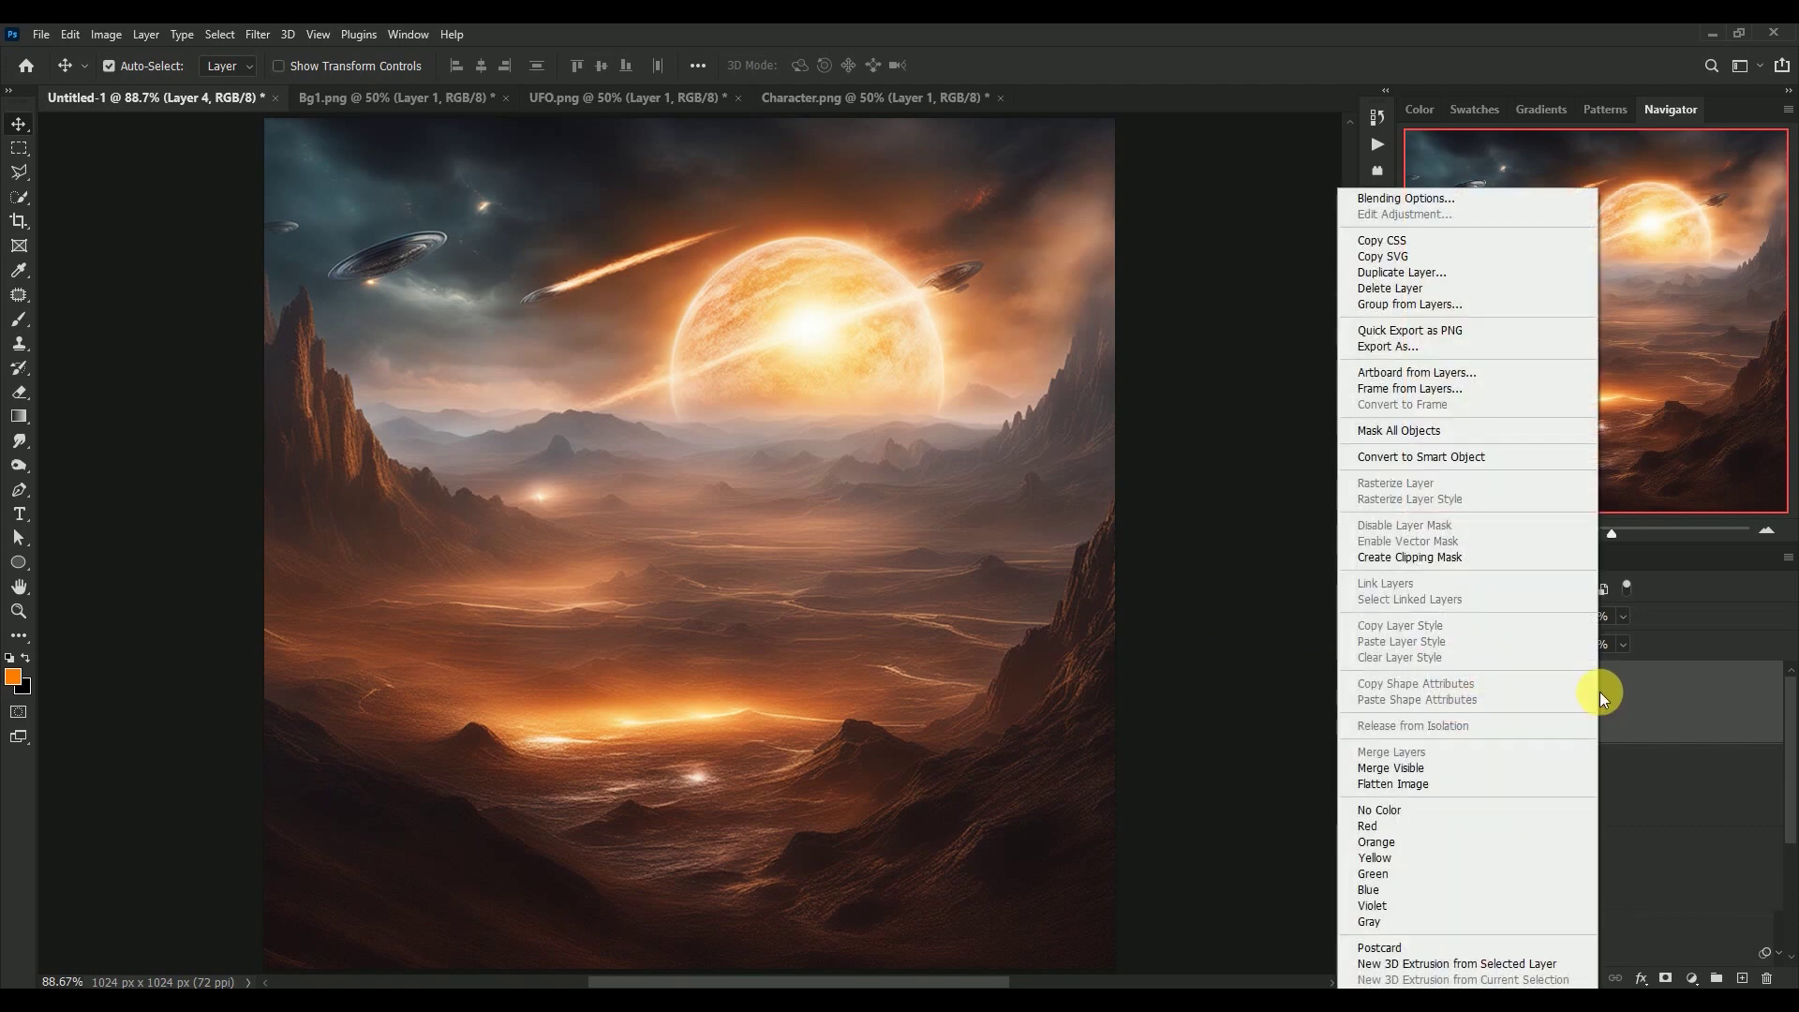
pyautogui.click(1510, 456)
pyautogui.moveTo(1466, 701); pyautogui.dragTo(1477, 970)
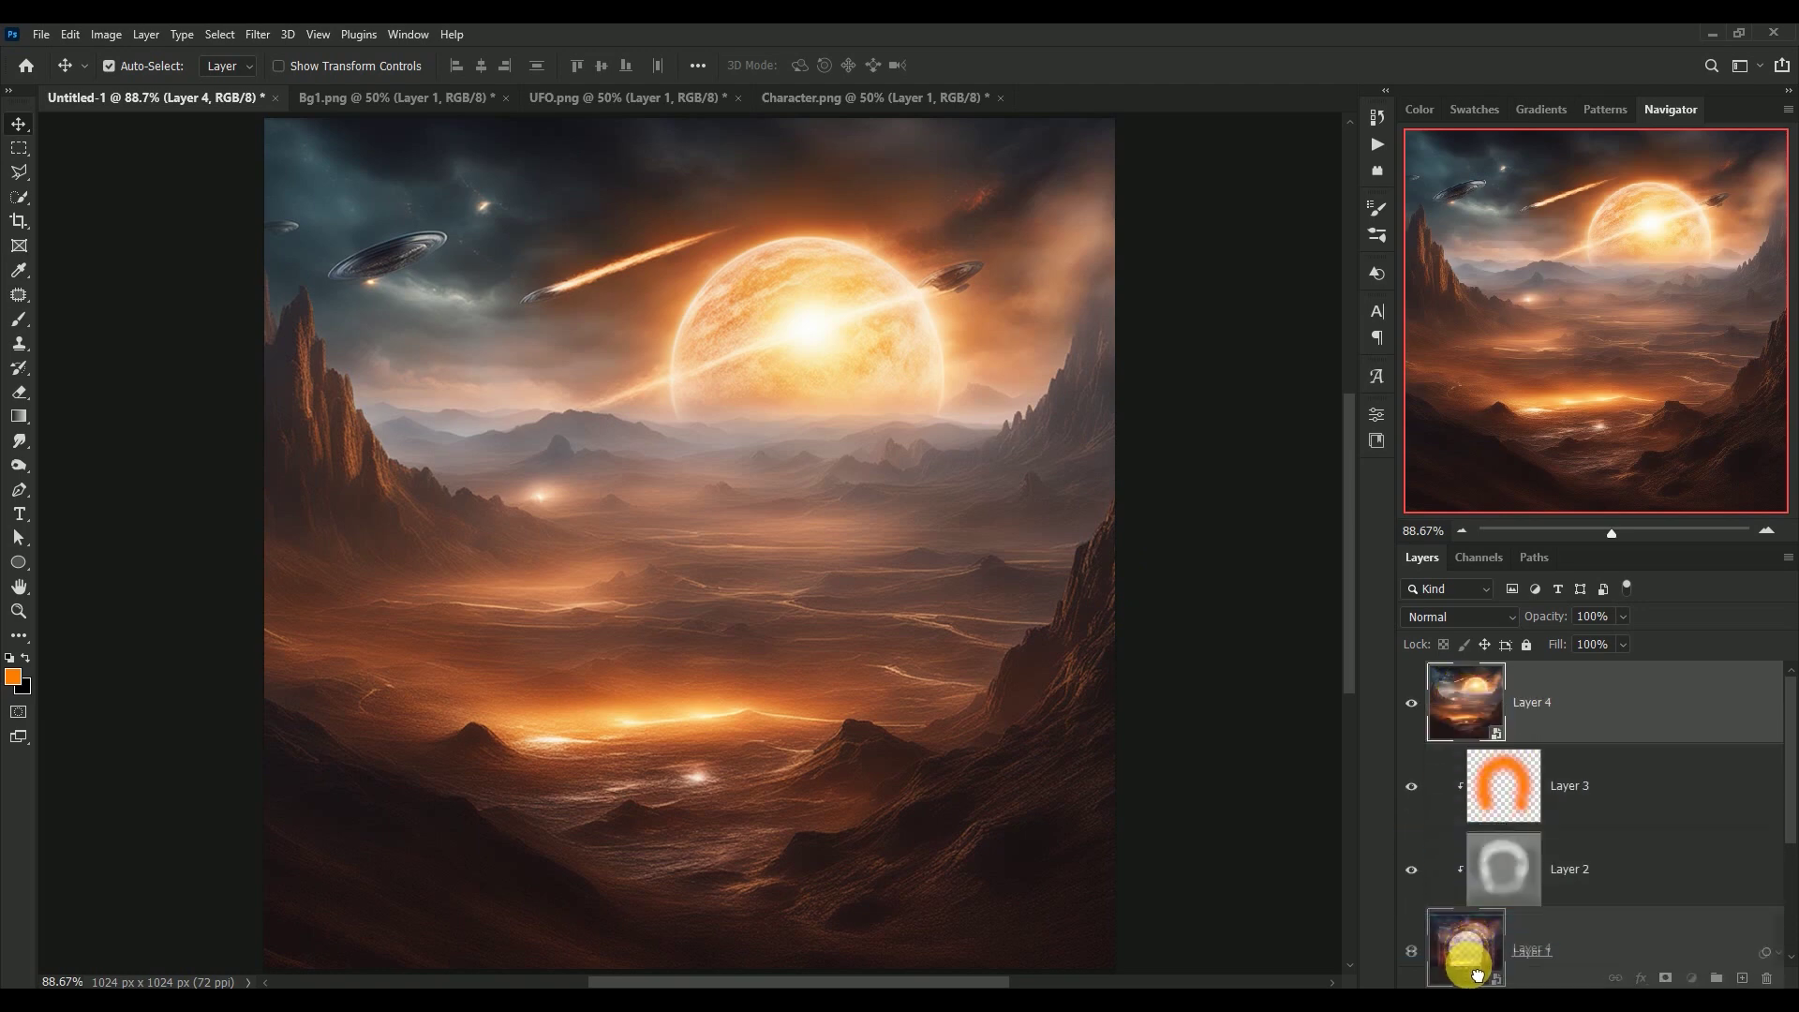
pyautogui.moveTo(1477, 970); pyautogui.dragTo(1461, 801)
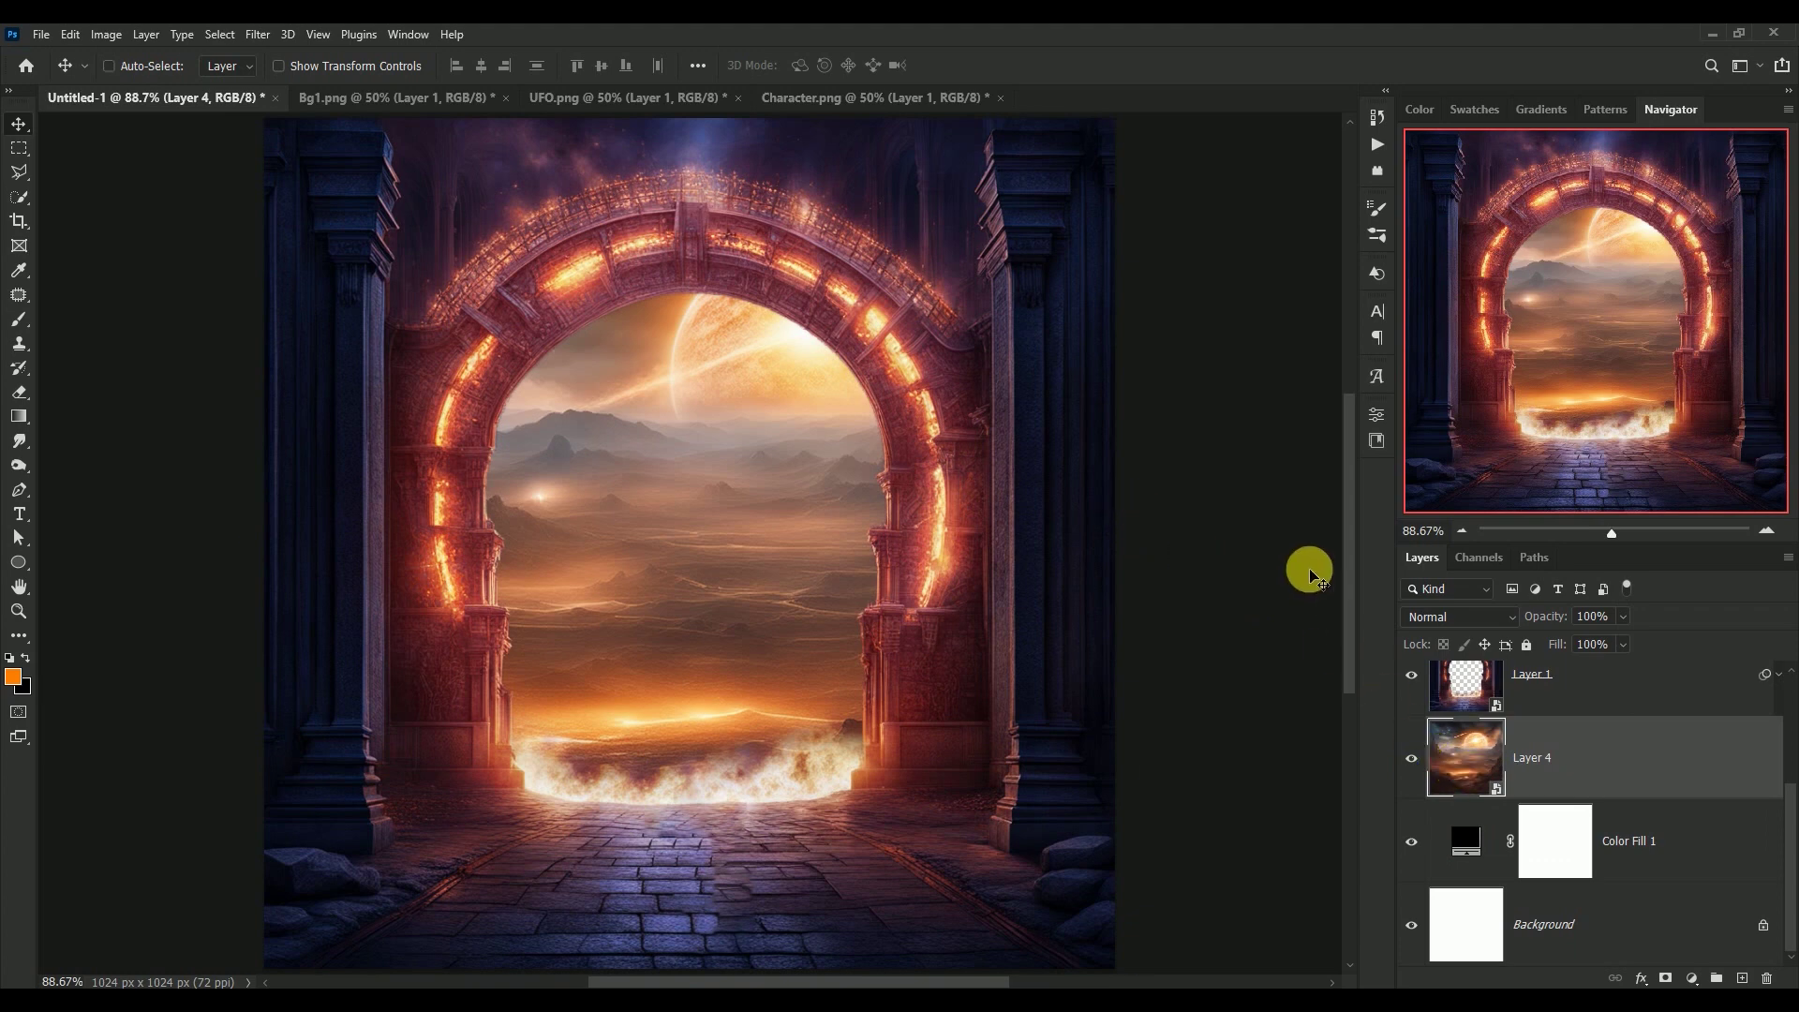
# Step: Free-transform Layer 4 down to 71.11% and centre its planet inside the arch opening
pyautogui.hotkey('ctrl', 't')
pyautogui.hotkey('ctrl', '-')
pyautogui.hotkey('ctrl', '-')
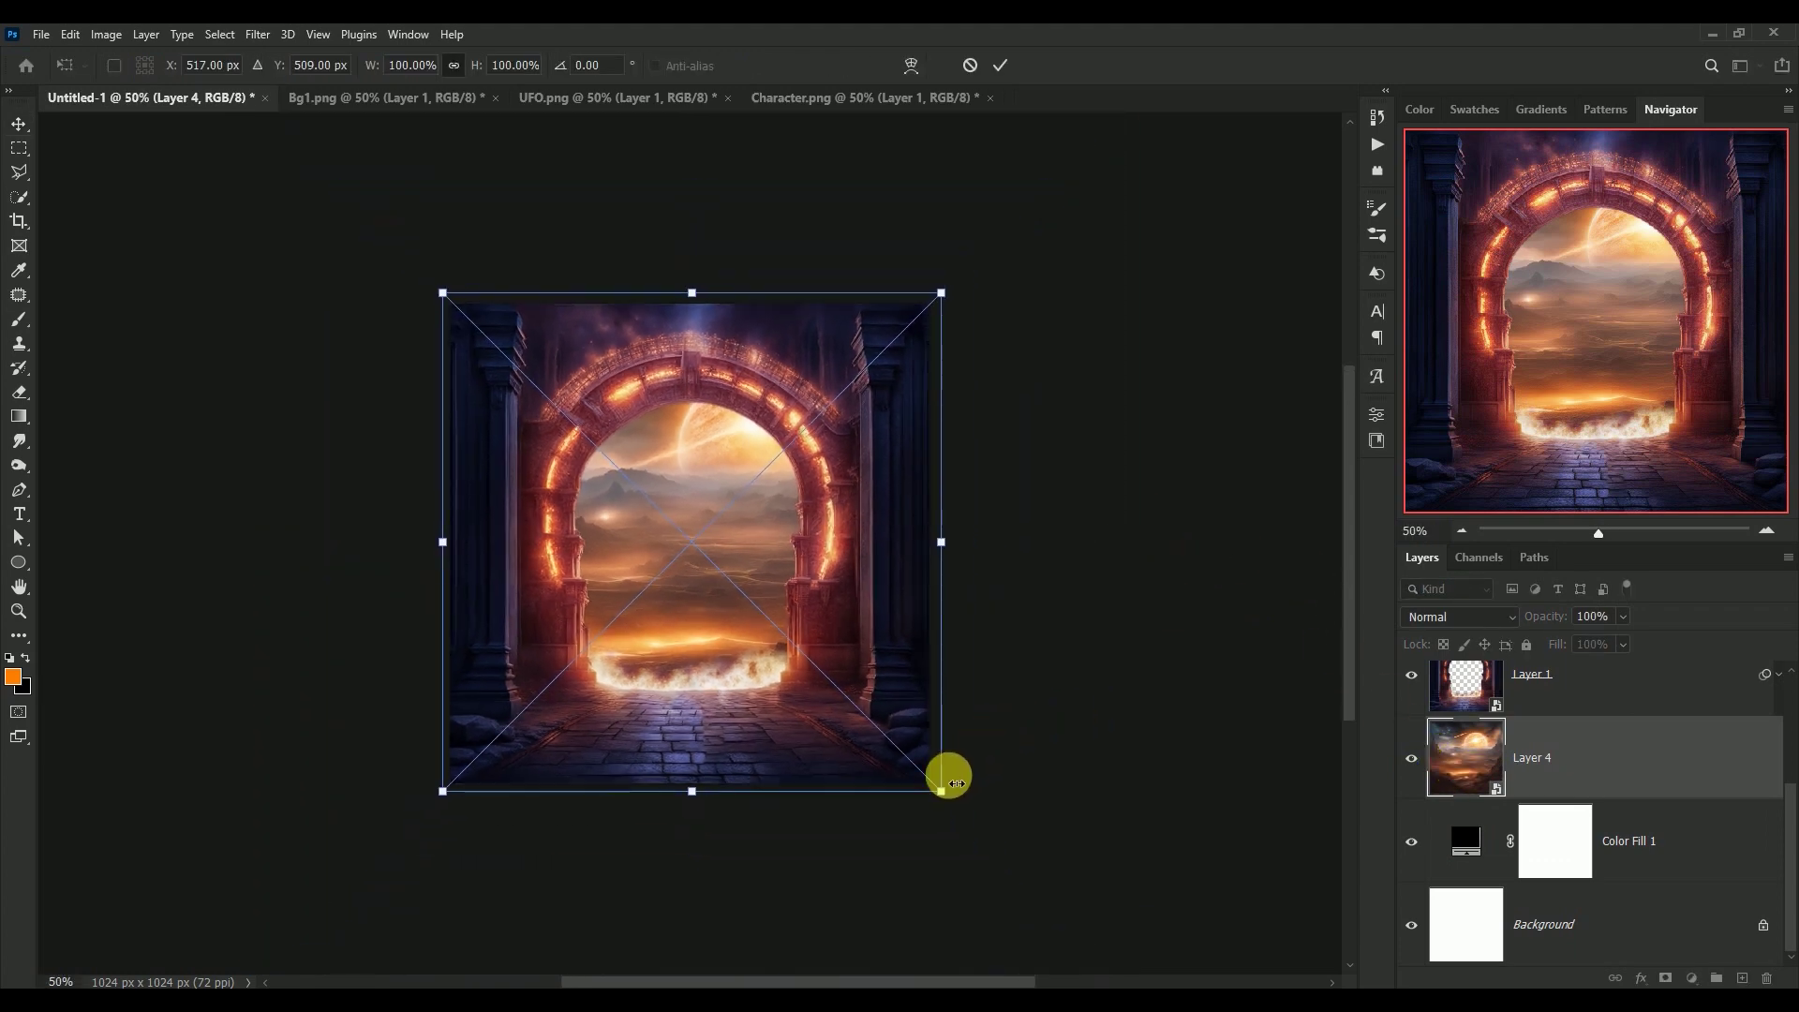
pyautogui.moveTo(929, 783); pyautogui.dragTo(877, 728)
pyautogui.moveTo(683, 610); pyautogui.dragTo(710, 654)
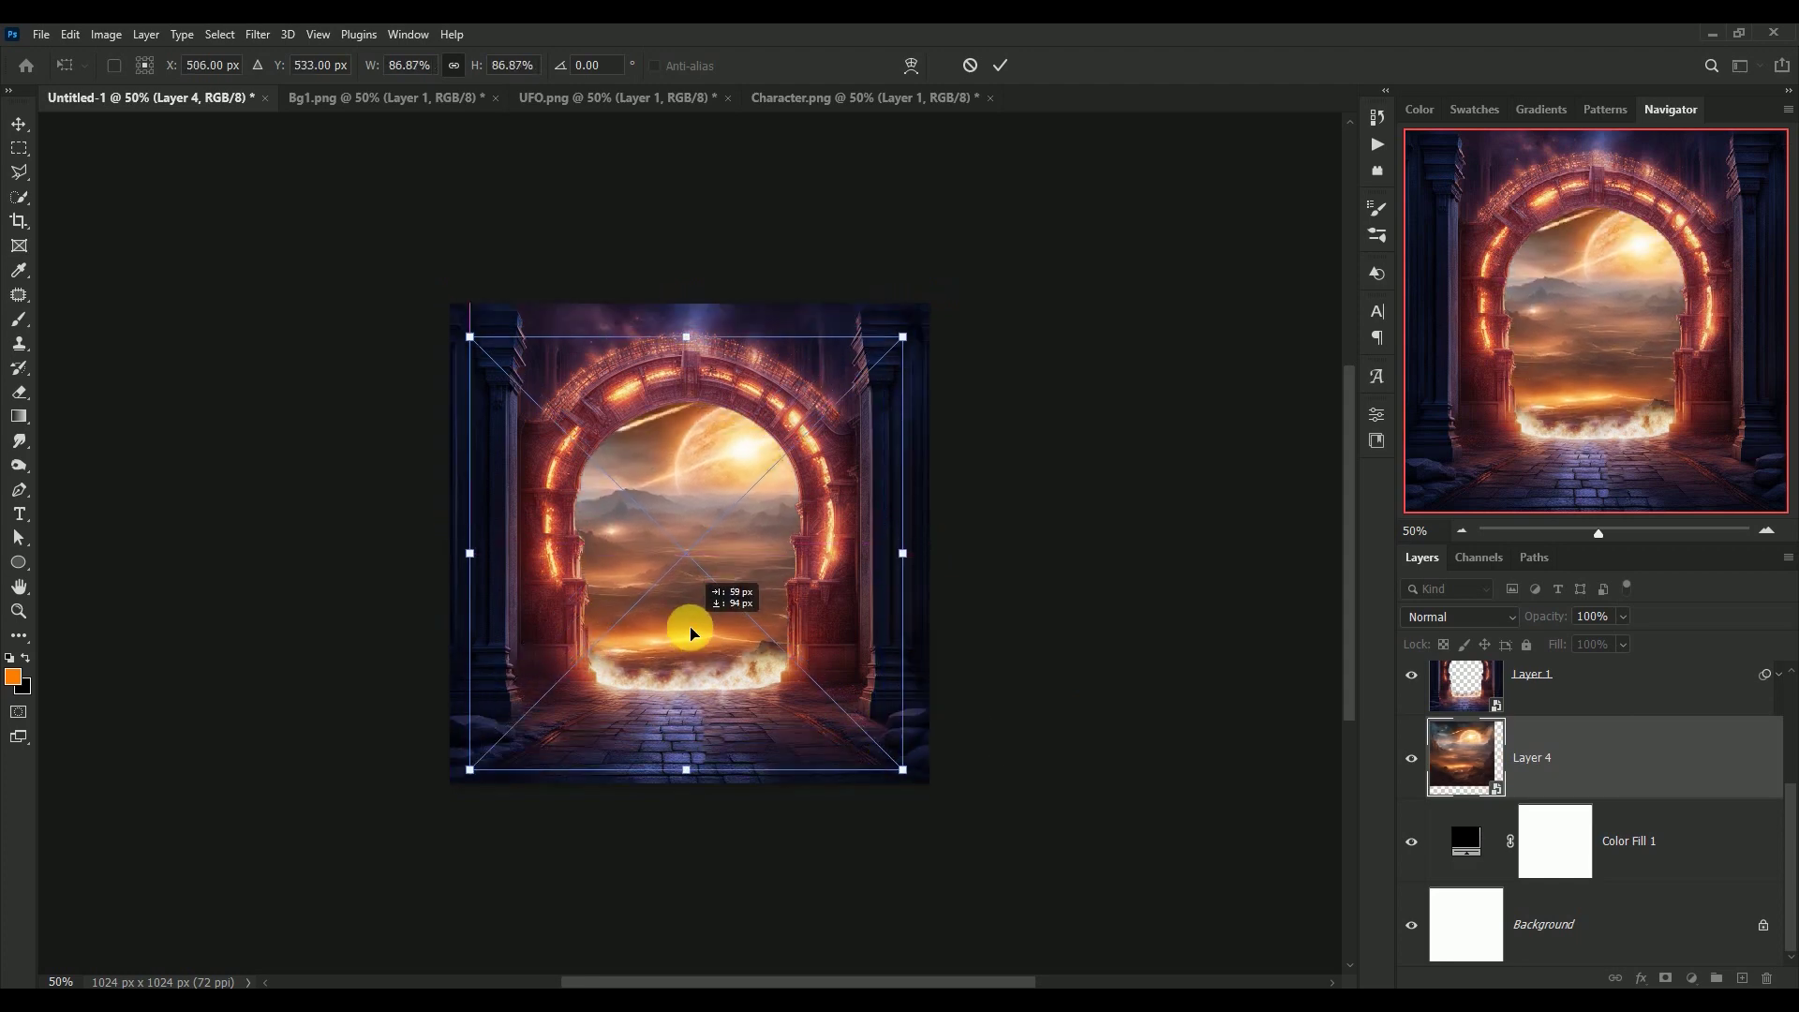
pyautogui.moveTo(902, 337); pyautogui.dragTo(871, 368)
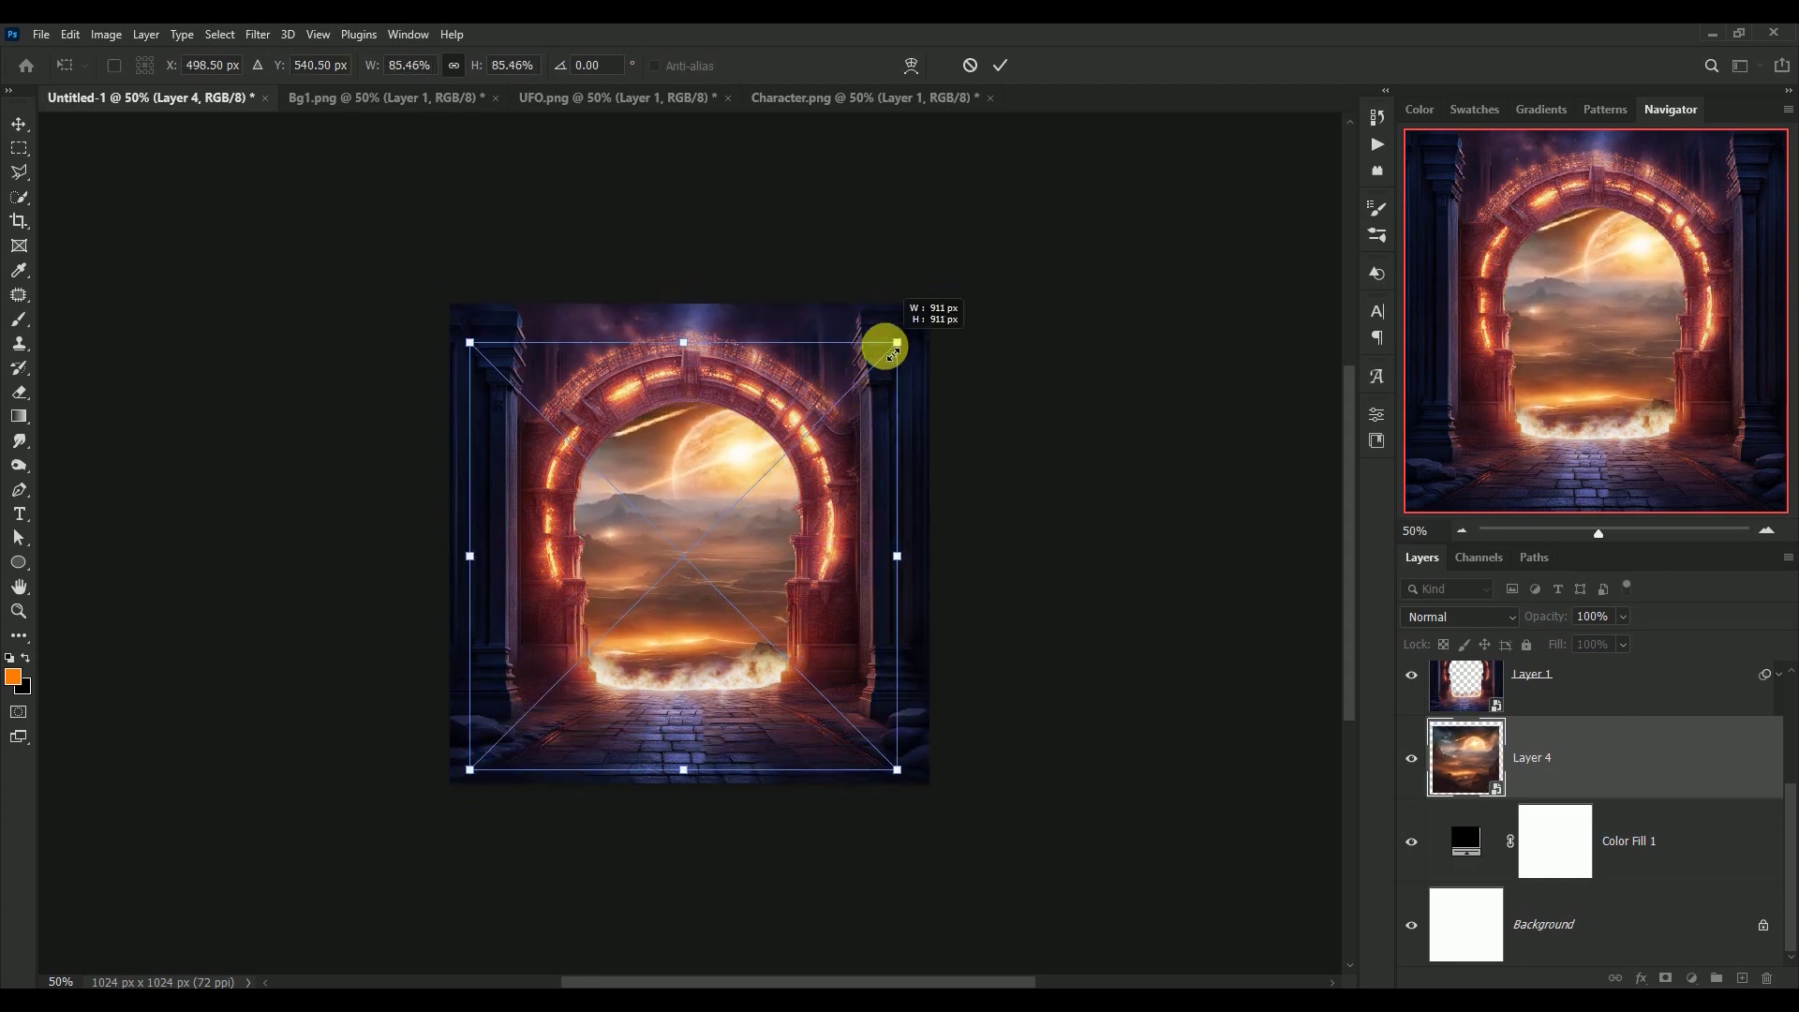
pyautogui.moveTo(683, 507); pyautogui.dragTo(719, 476)
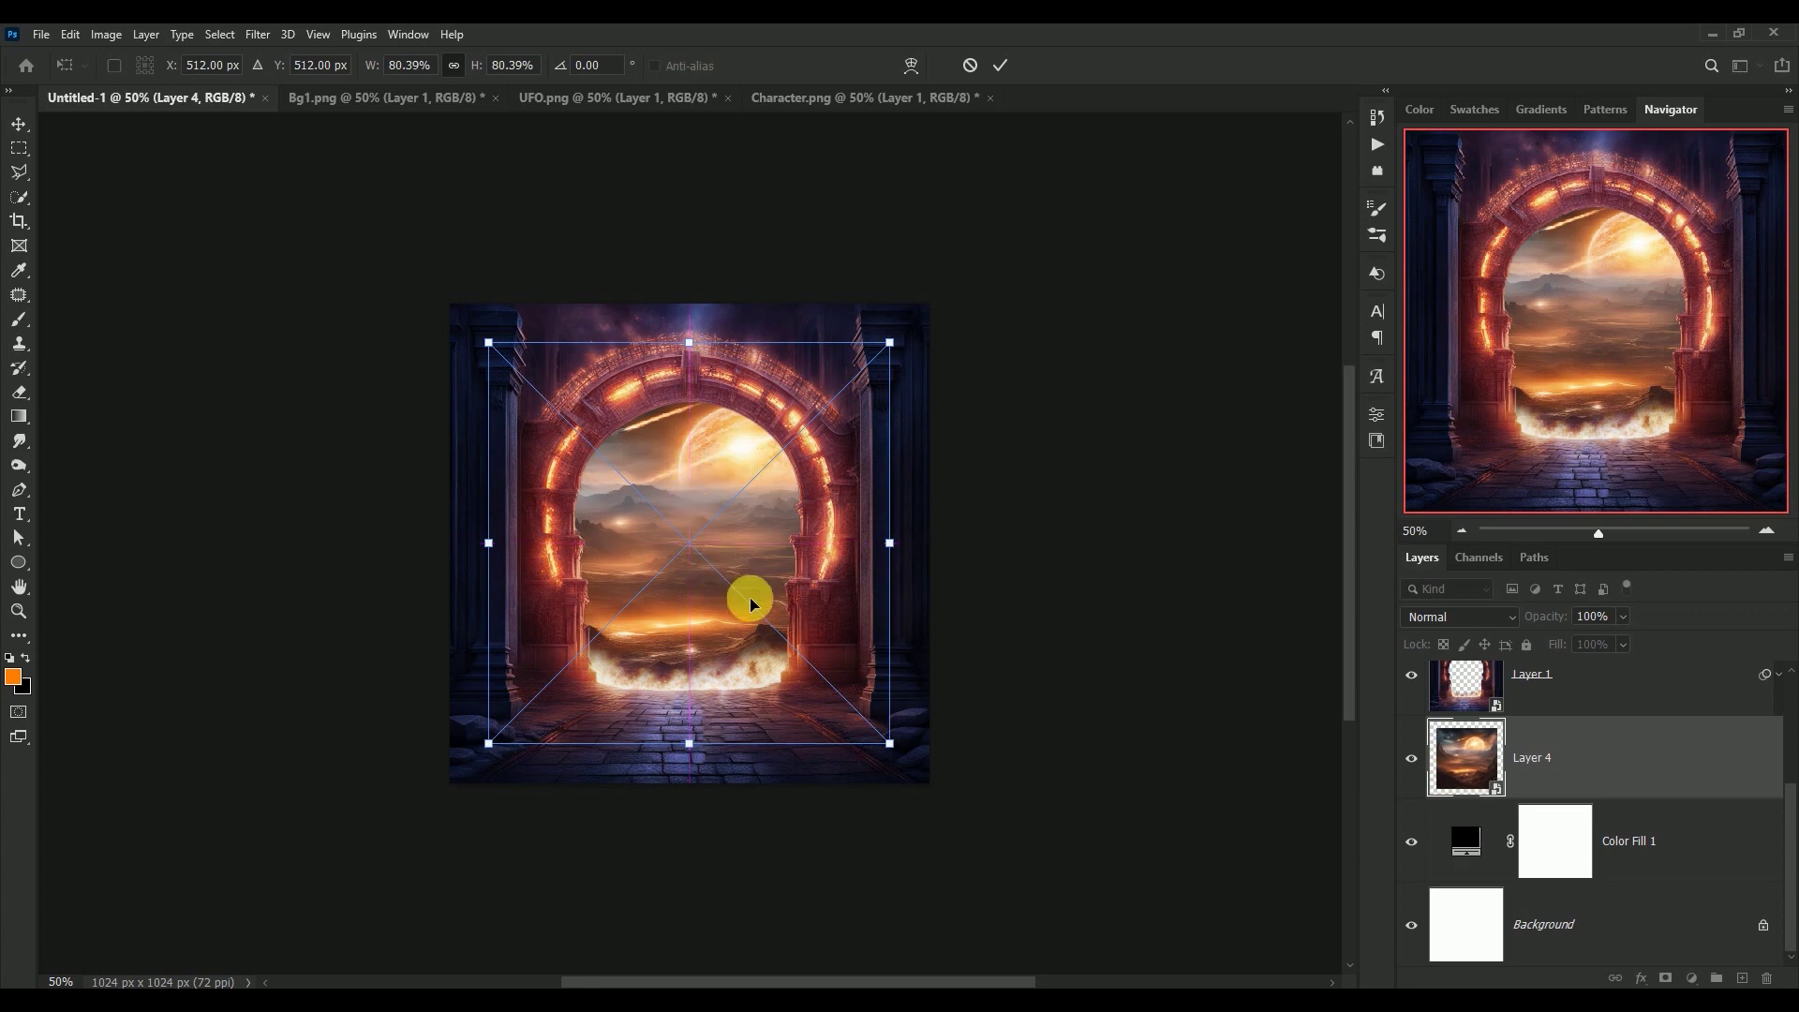
pyautogui.moveTo(890, 741); pyautogui.dragTo(855, 683)
pyautogui.moveTo(674, 574); pyautogui.dragTo(678, 589)
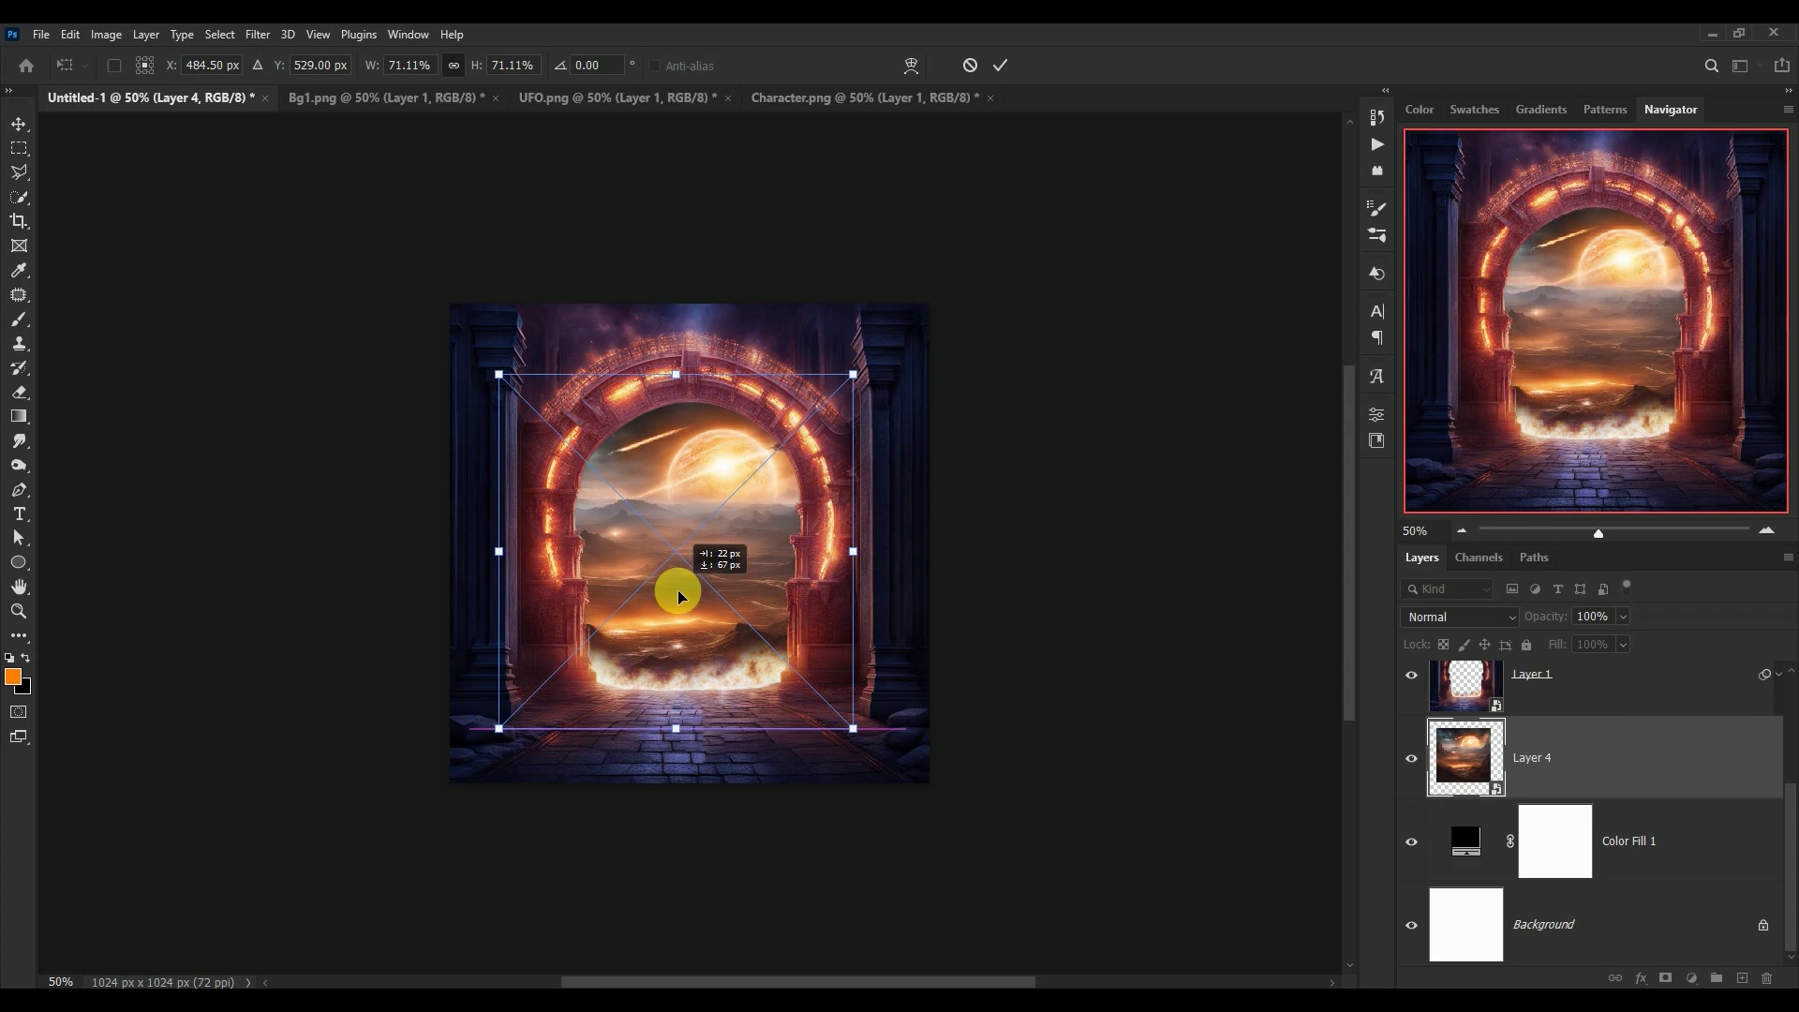
pyautogui.moveTo(677, 588); pyautogui.dragTo(683, 587)
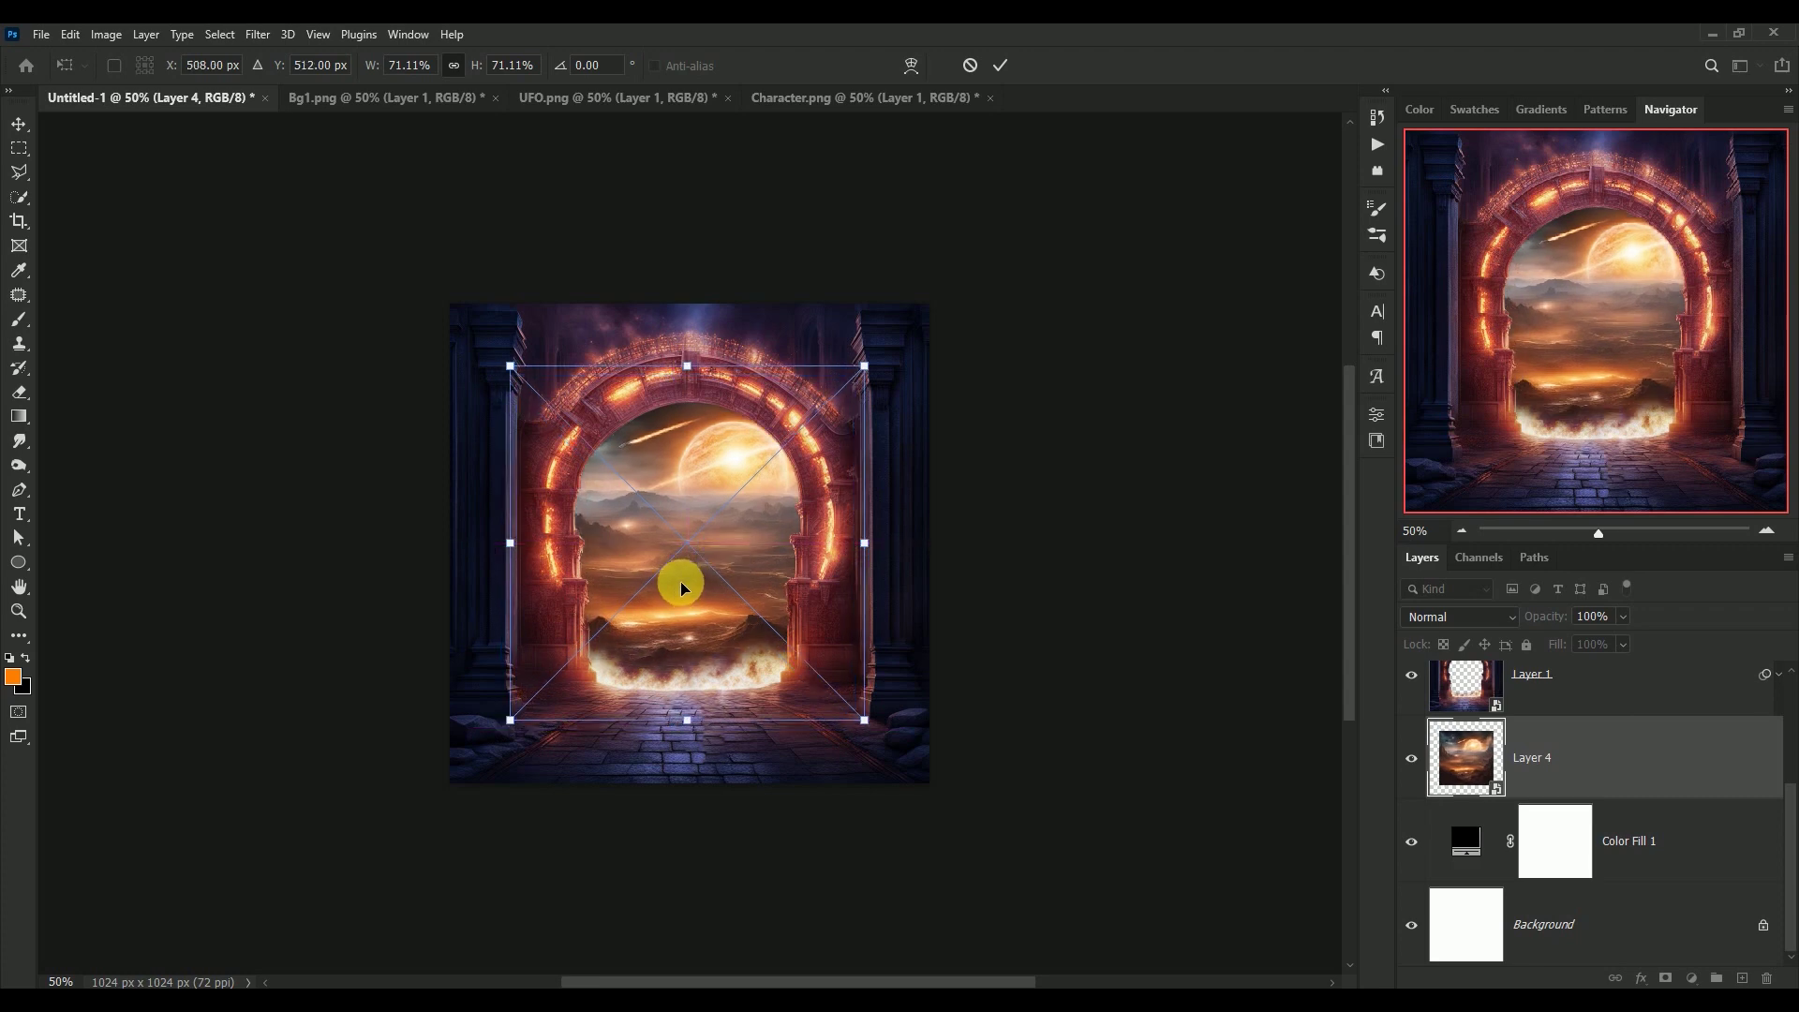
pyautogui.press('Return')
pyautogui.press('ctrl')
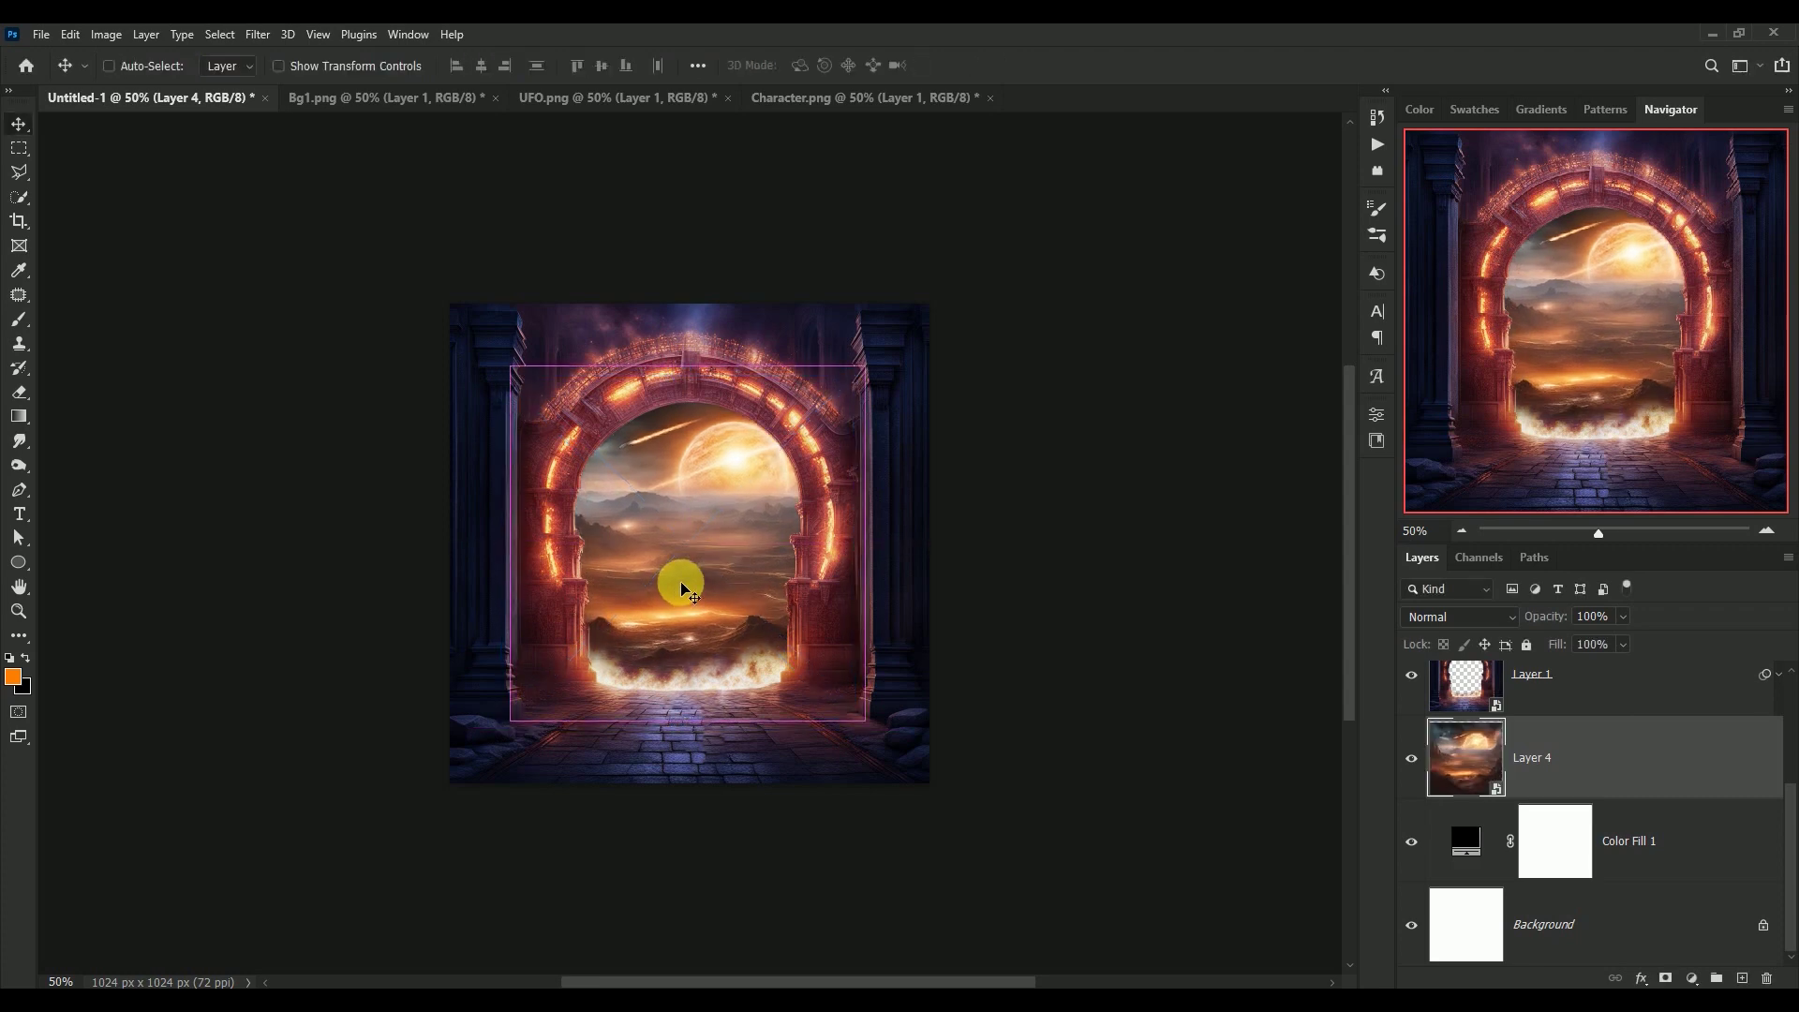
pyautogui.hotkey('ctrl', '0')
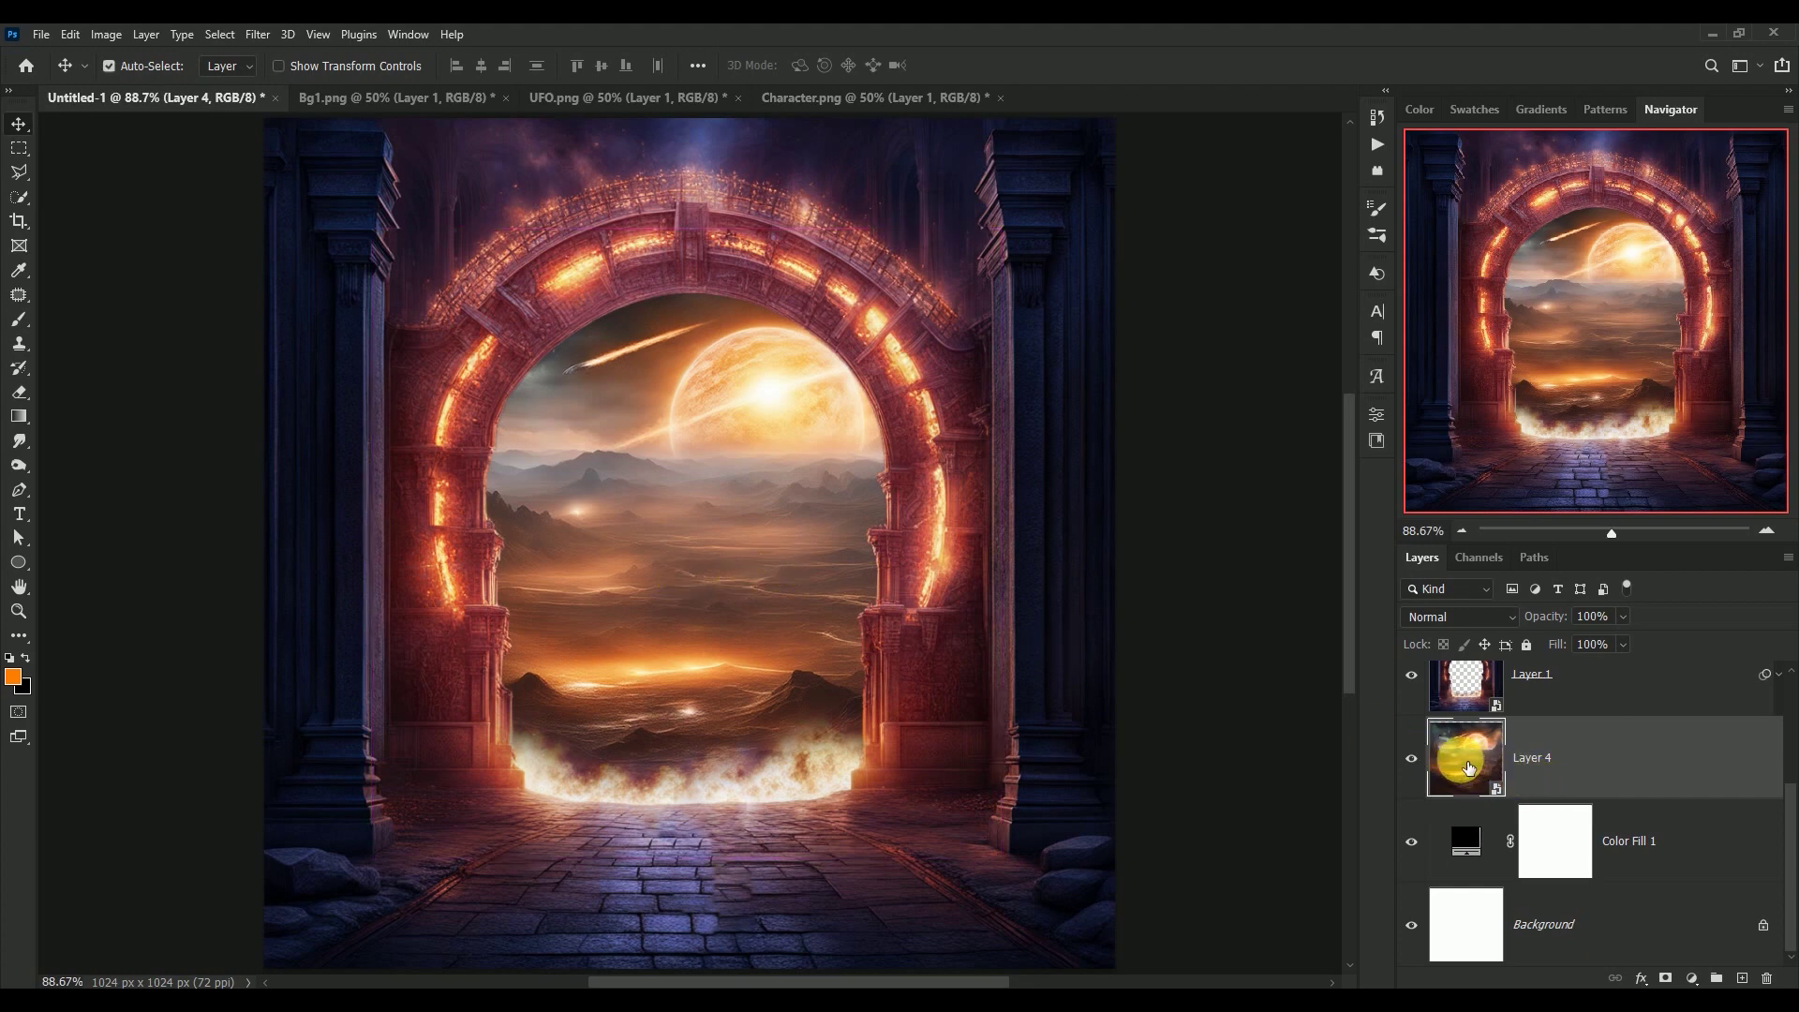
# Step: Add a Color Balance layer clipped to Layer 4 with Midtones 14, -10, +1
pyautogui.click(1410, 757)
pyautogui.click(1412, 758)
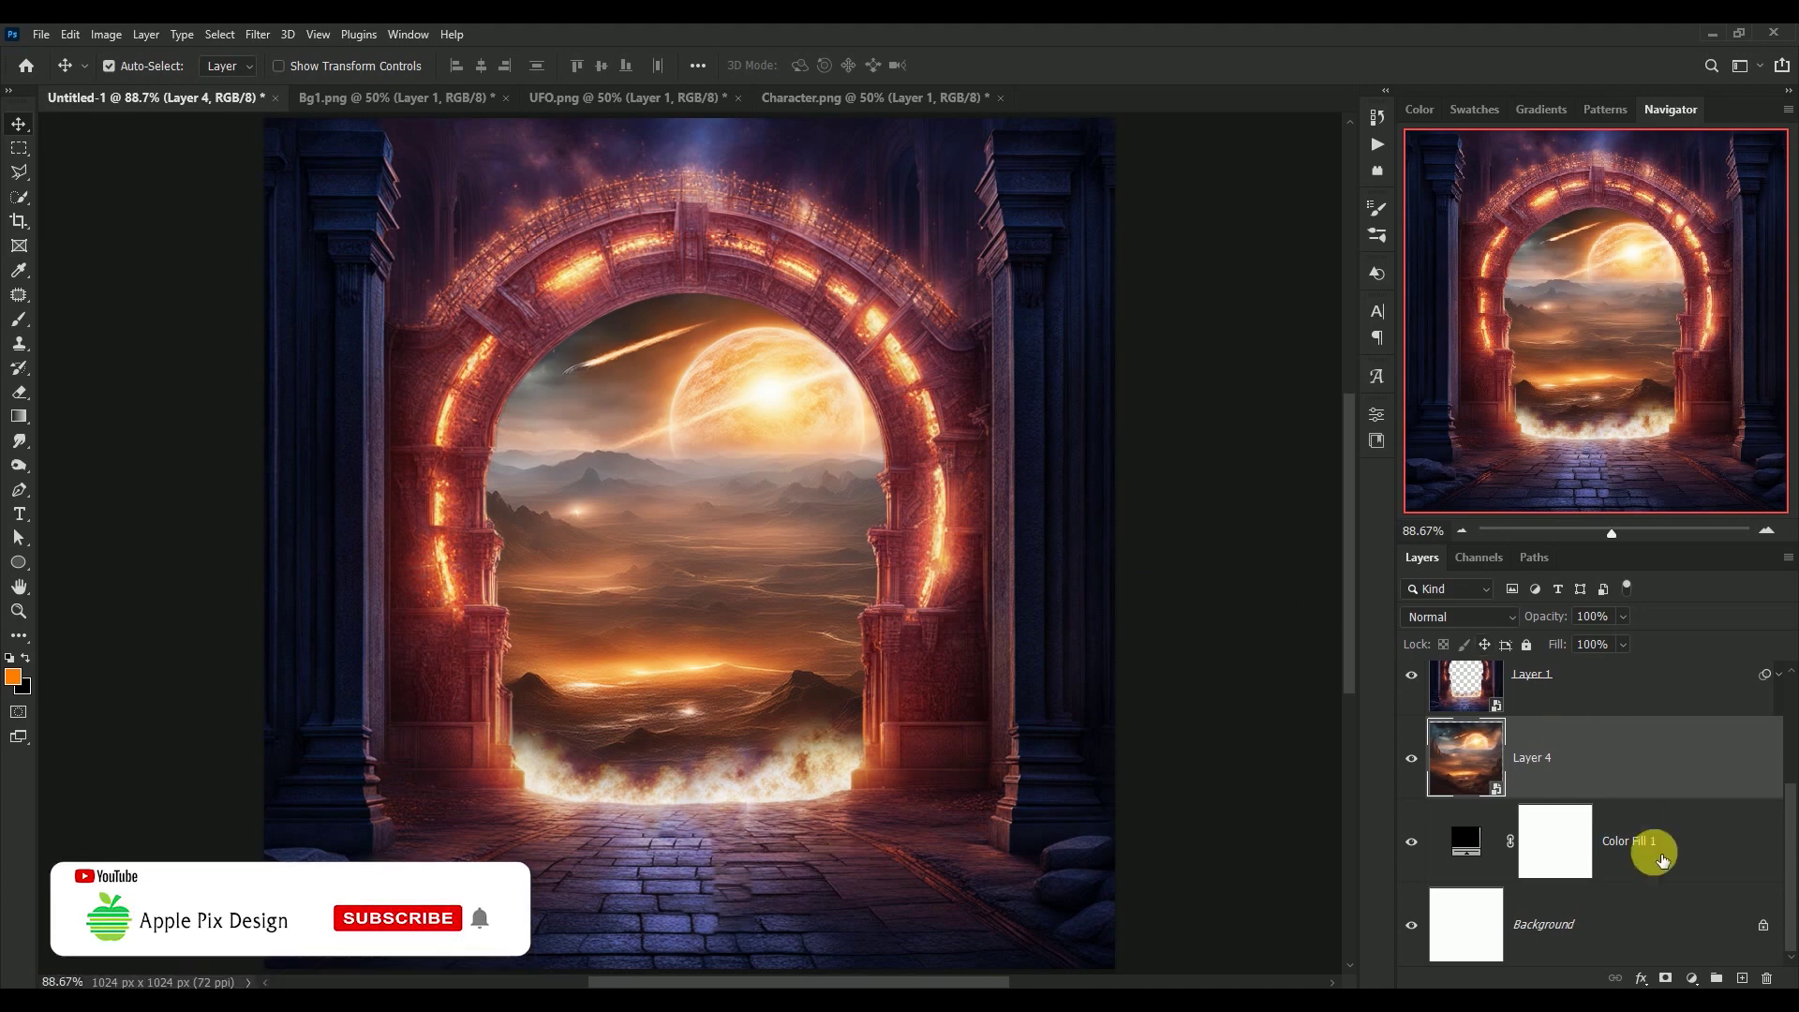
pyautogui.click(1691, 977)
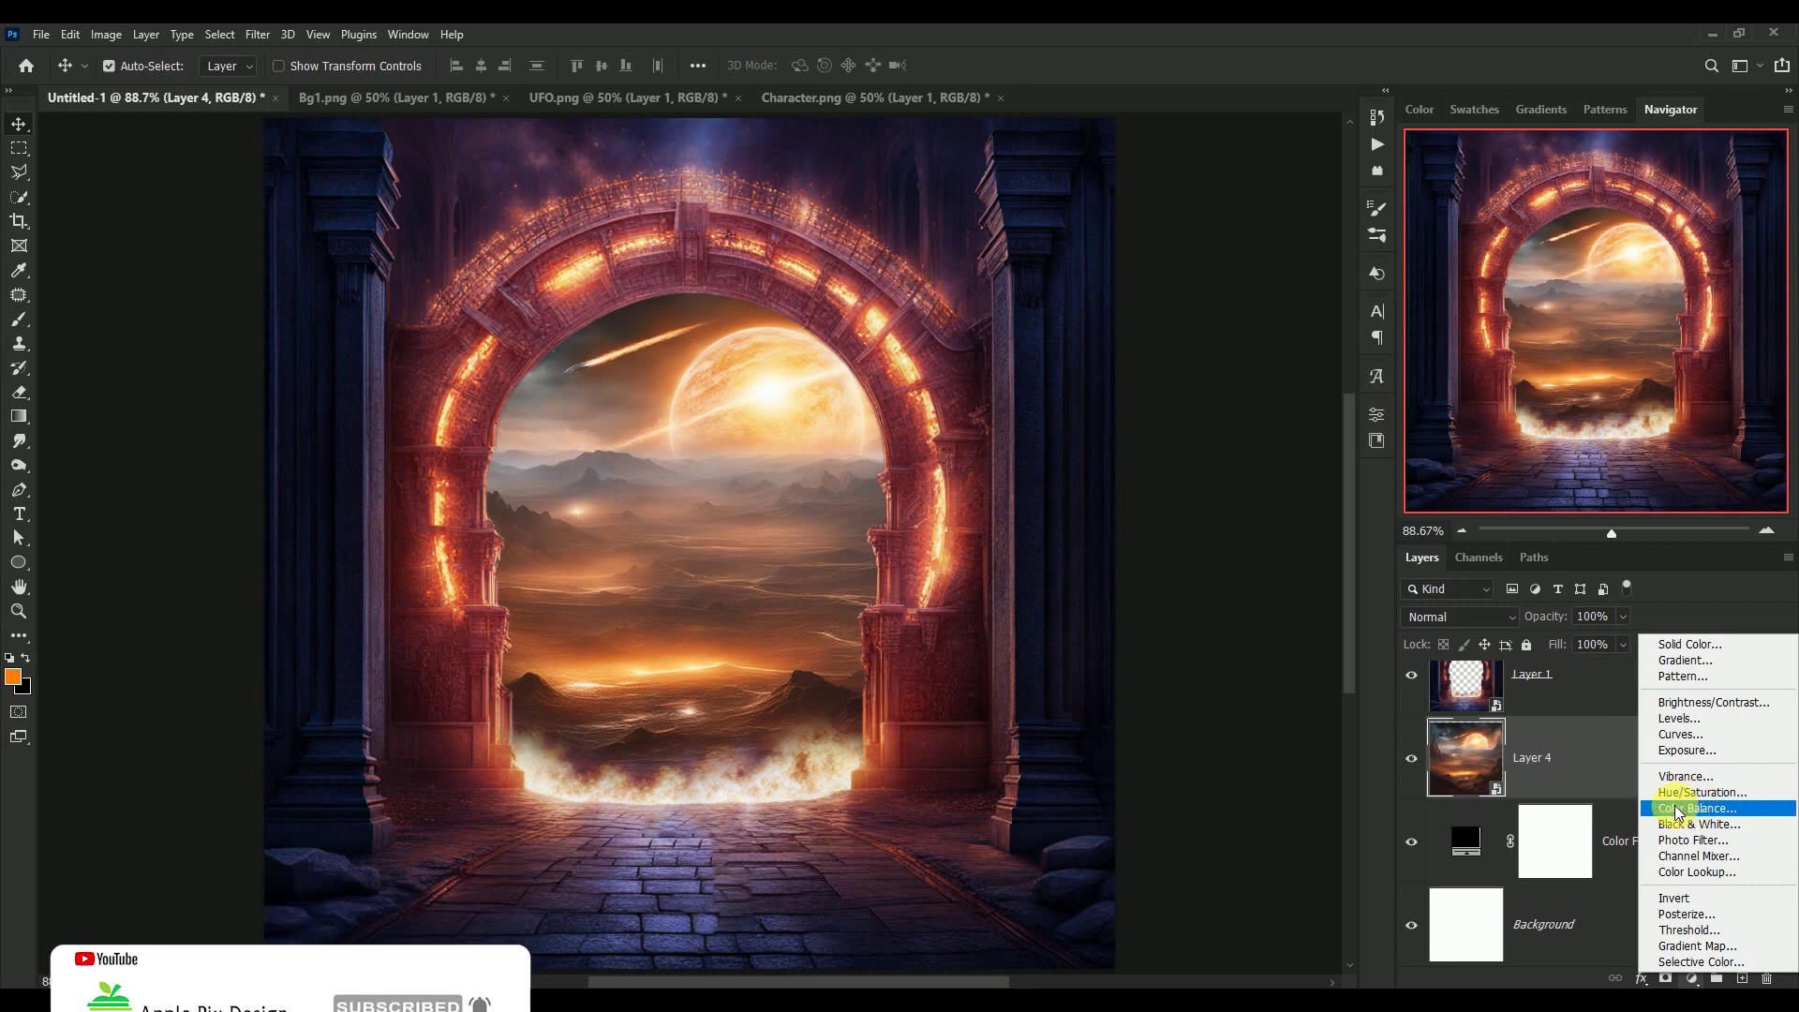
pyautogui.click(1677, 810)
pyautogui.click(1216, 893)
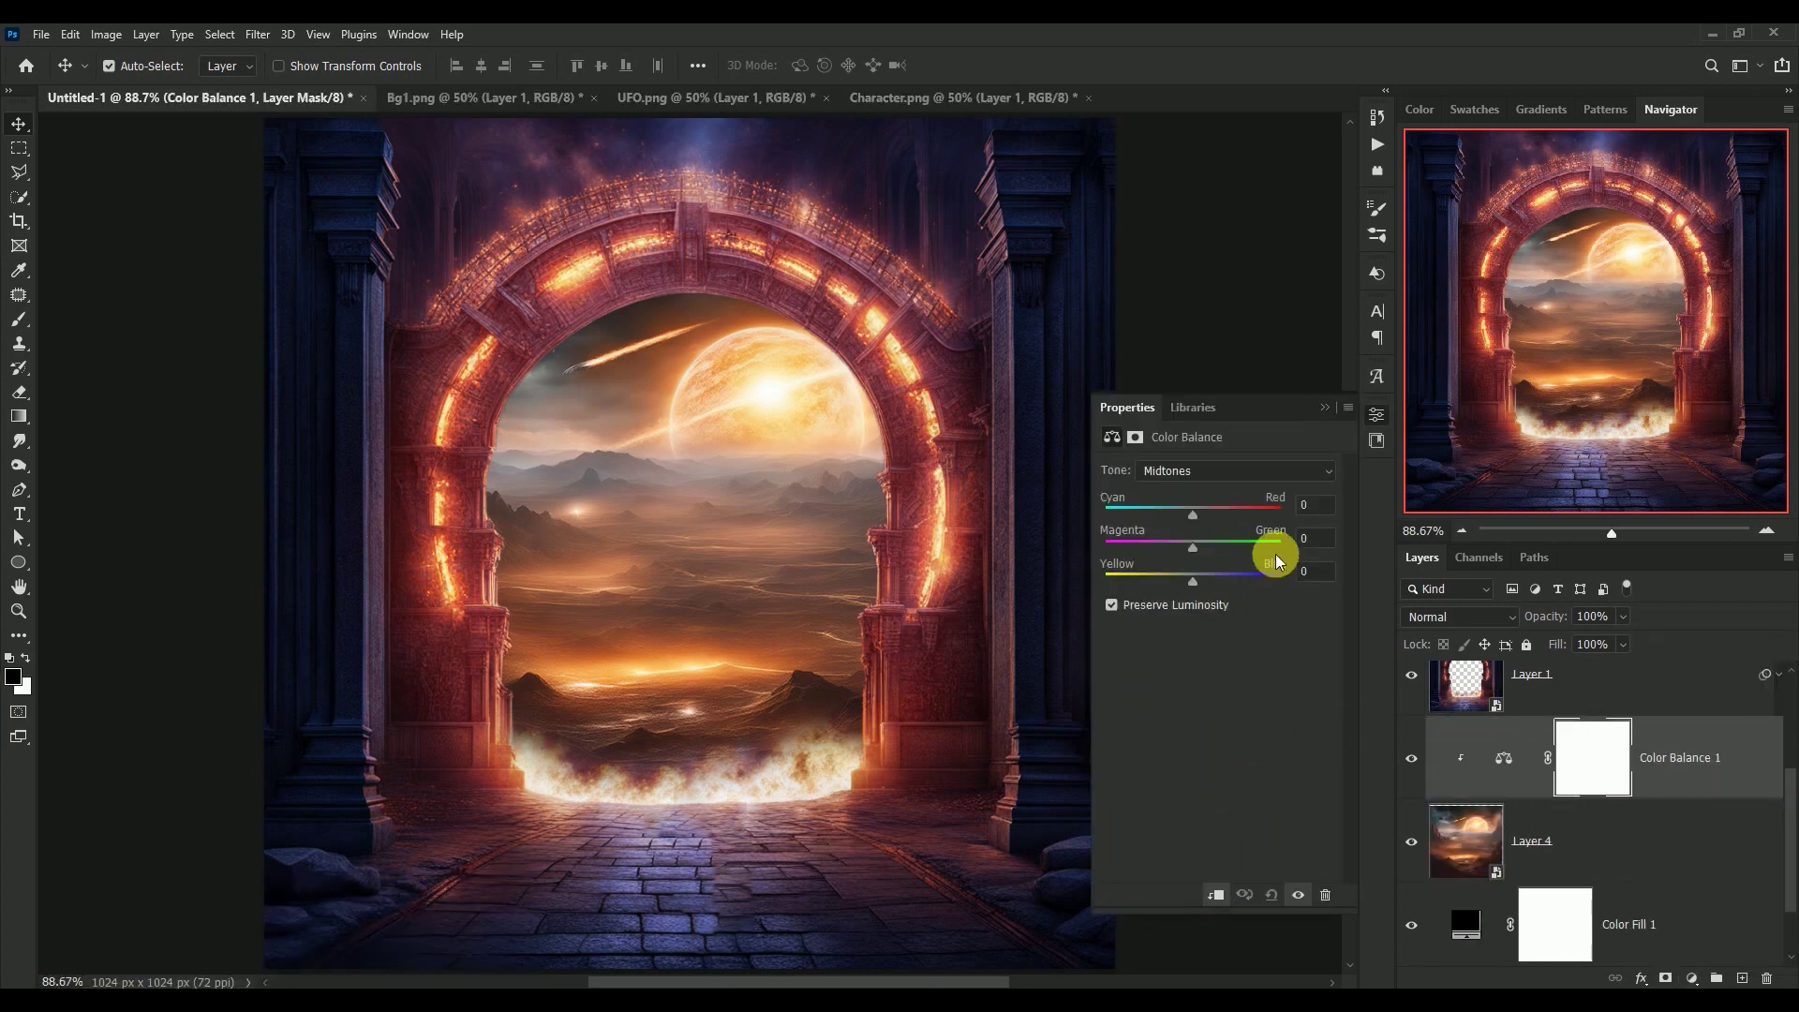
pyautogui.click(1322, 515)
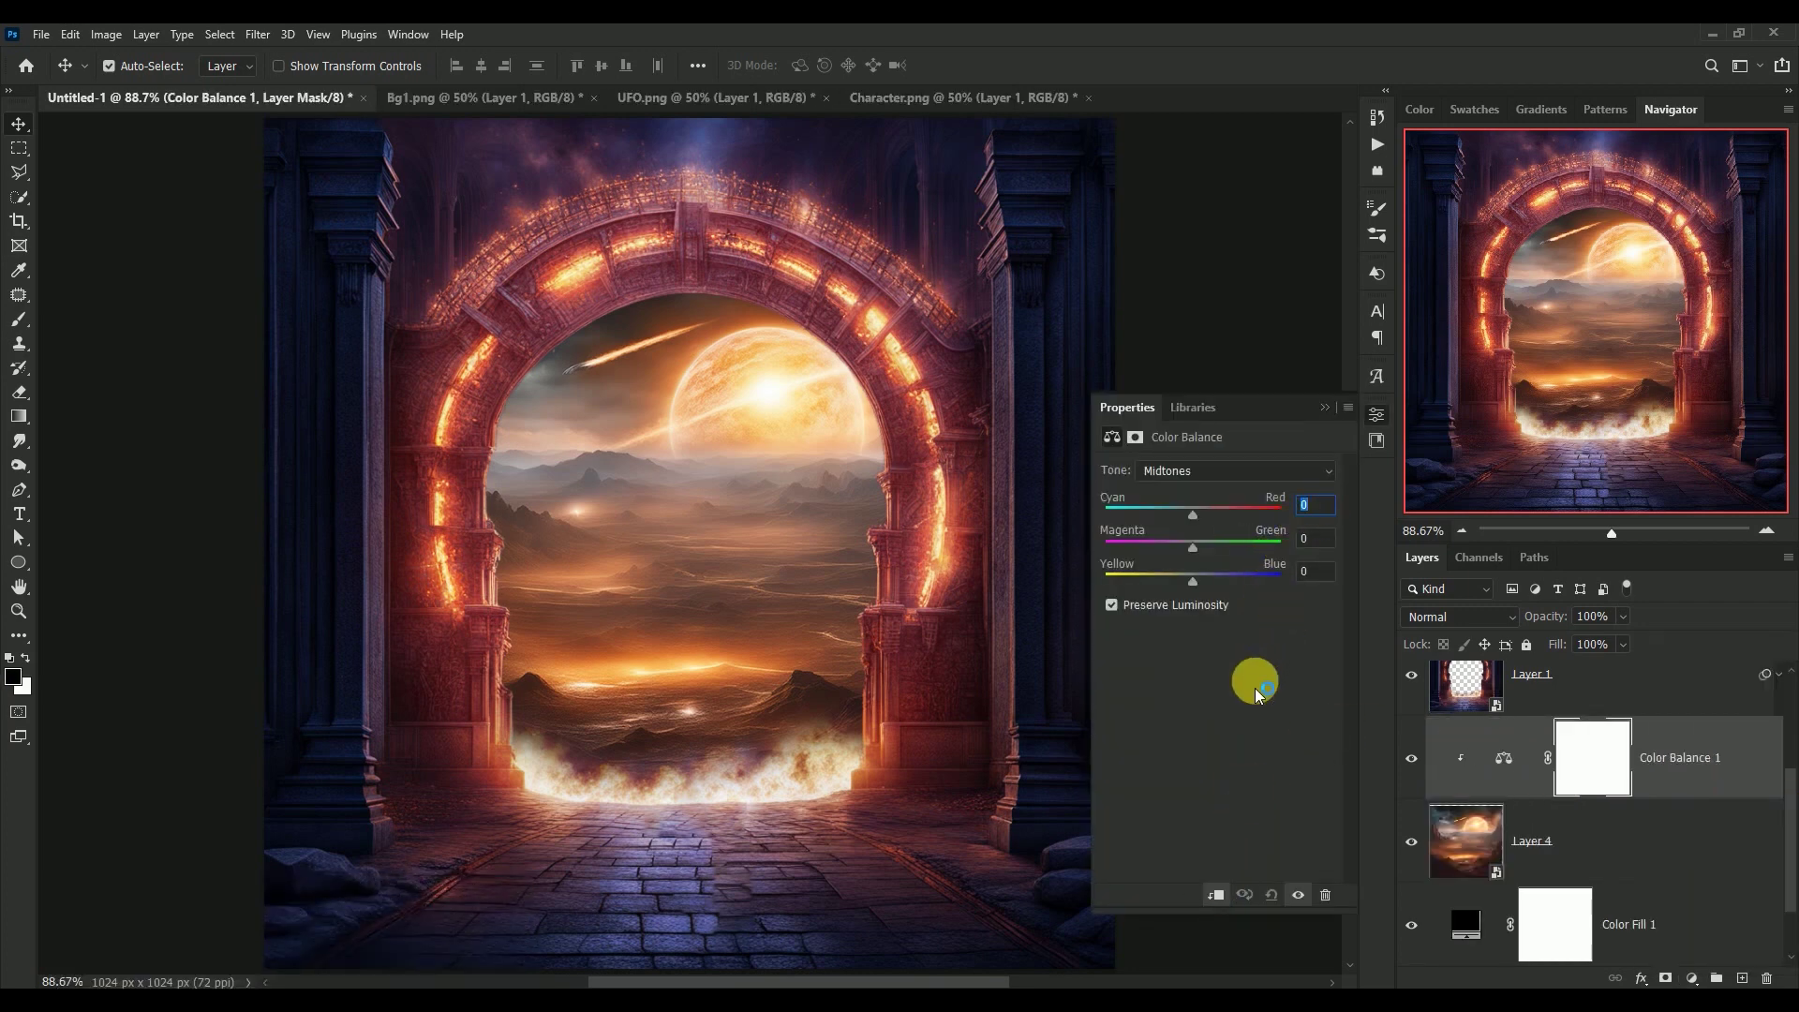
pyautogui.write('14')
pyautogui.press('Tab')
pyautogui.write('-')
pyautogui.write('10')
pyautogui.press('Tab')
pyautogui.write('+')
pyautogui.write('1')
# Step: Set the Color Balance Shadows to Red -17 and Green +1
pyautogui.click(1246, 481)
pyautogui.click(1246, 484)
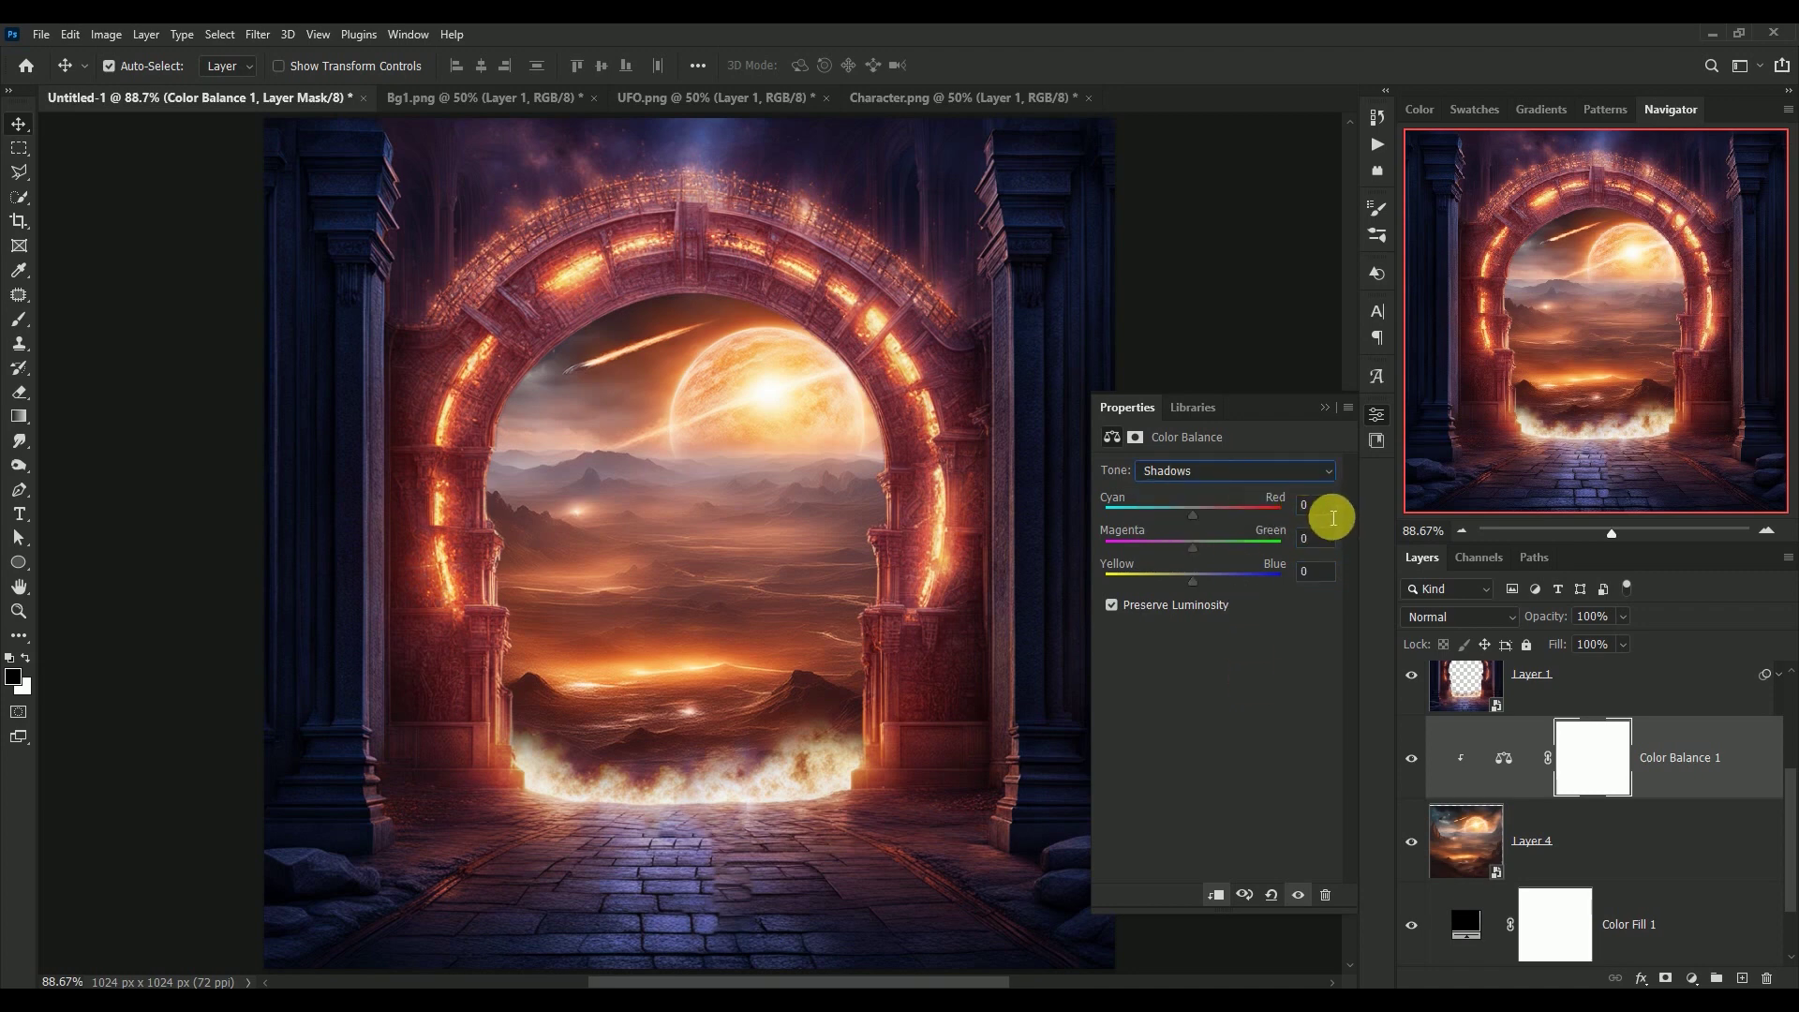
pyautogui.click(1332, 518)
pyautogui.write('-17')
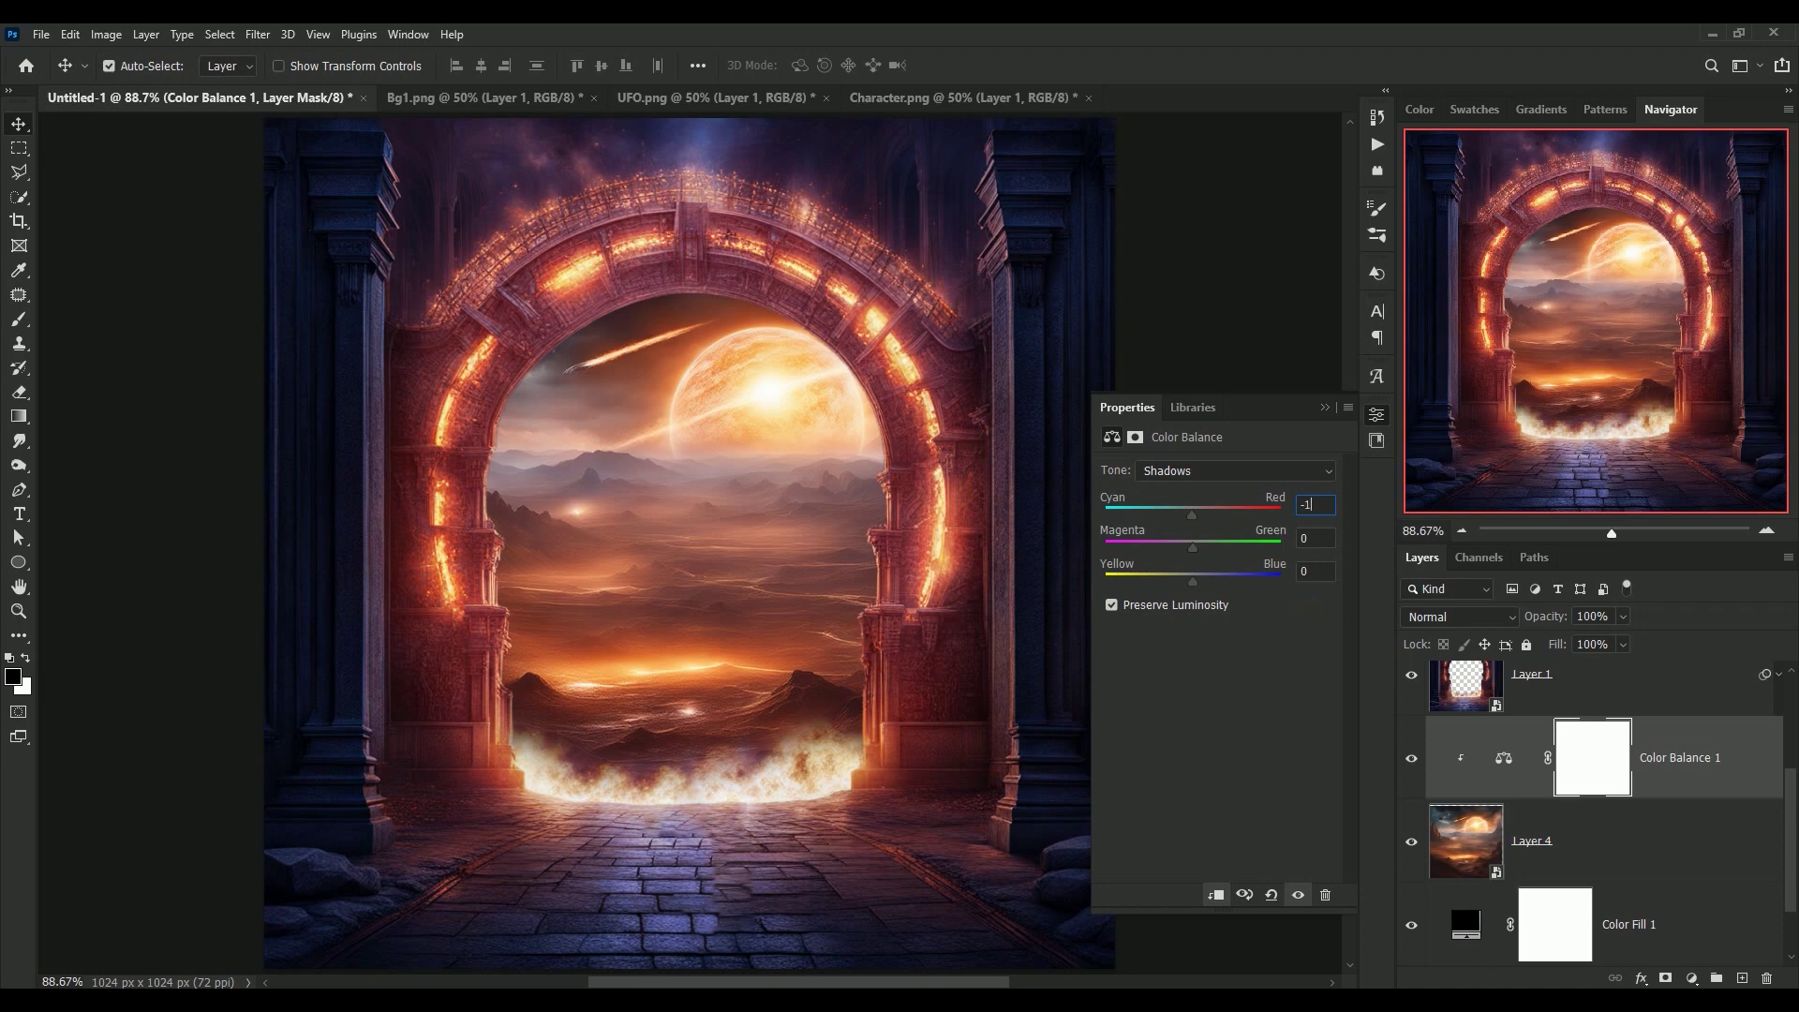
pyautogui.press('Tab')
pyautogui.write('+1')
pyautogui.press('Tab')
pyautogui.write('+')
# Step: Set Highlights to +5, -10, -5 and toggle the Color Balance to compare
pyautogui.click(1238, 463)
pyautogui.click(1229, 517)
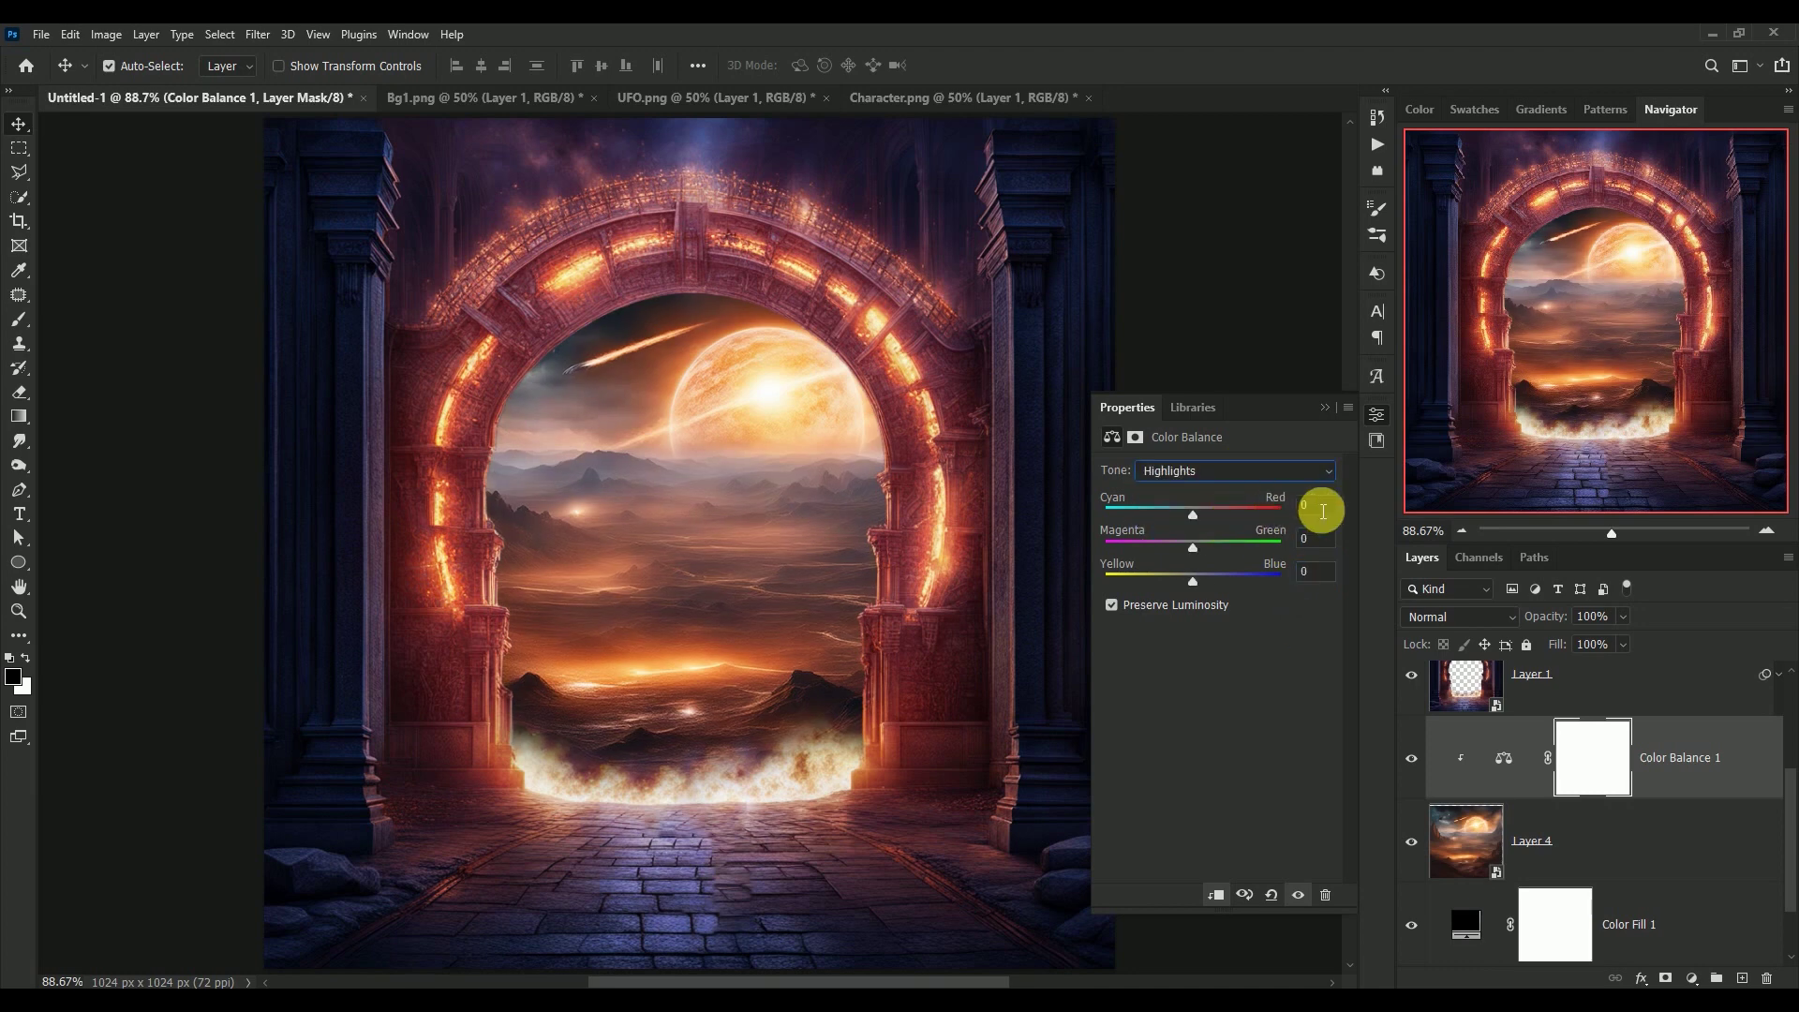
pyautogui.click(1321, 510)
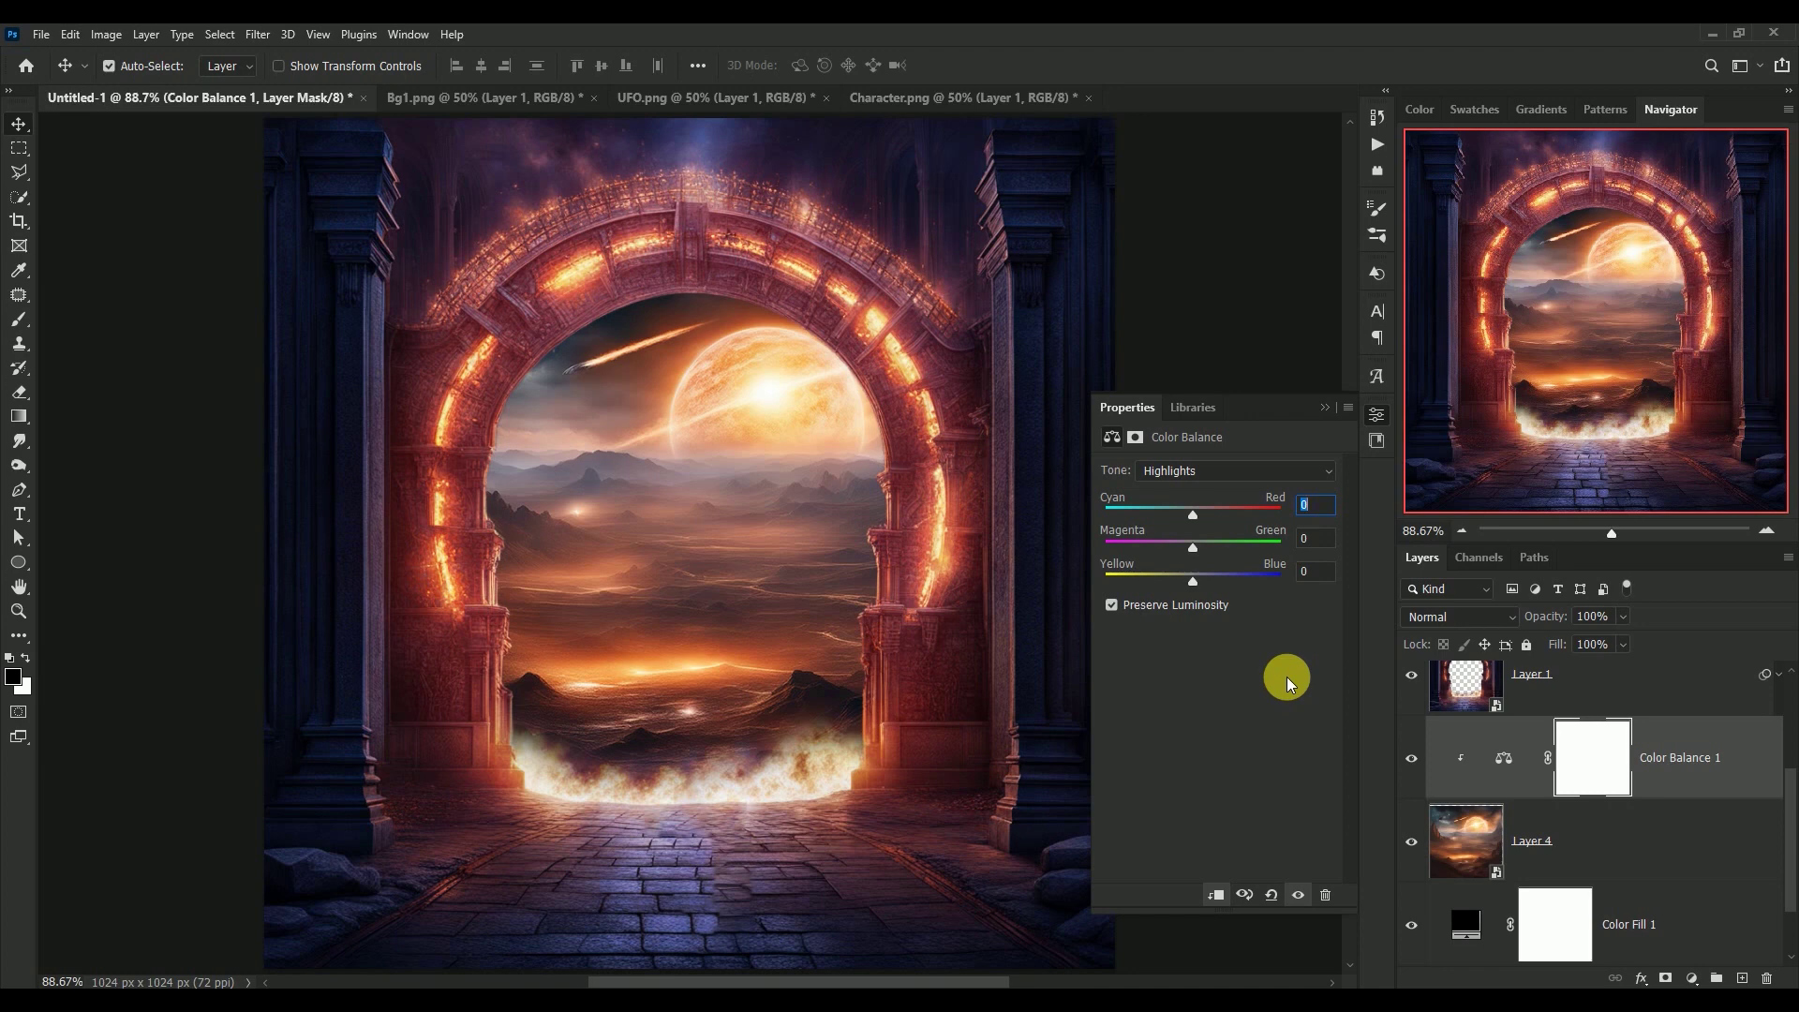
pyautogui.write('+5')
pyautogui.press('Tab')
pyautogui.write('-')
pyautogui.write('10')
pyautogui.press('Tab')
pyautogui.write('-')
pyautogui.write('5')
pyautogui.click(1321, 407)
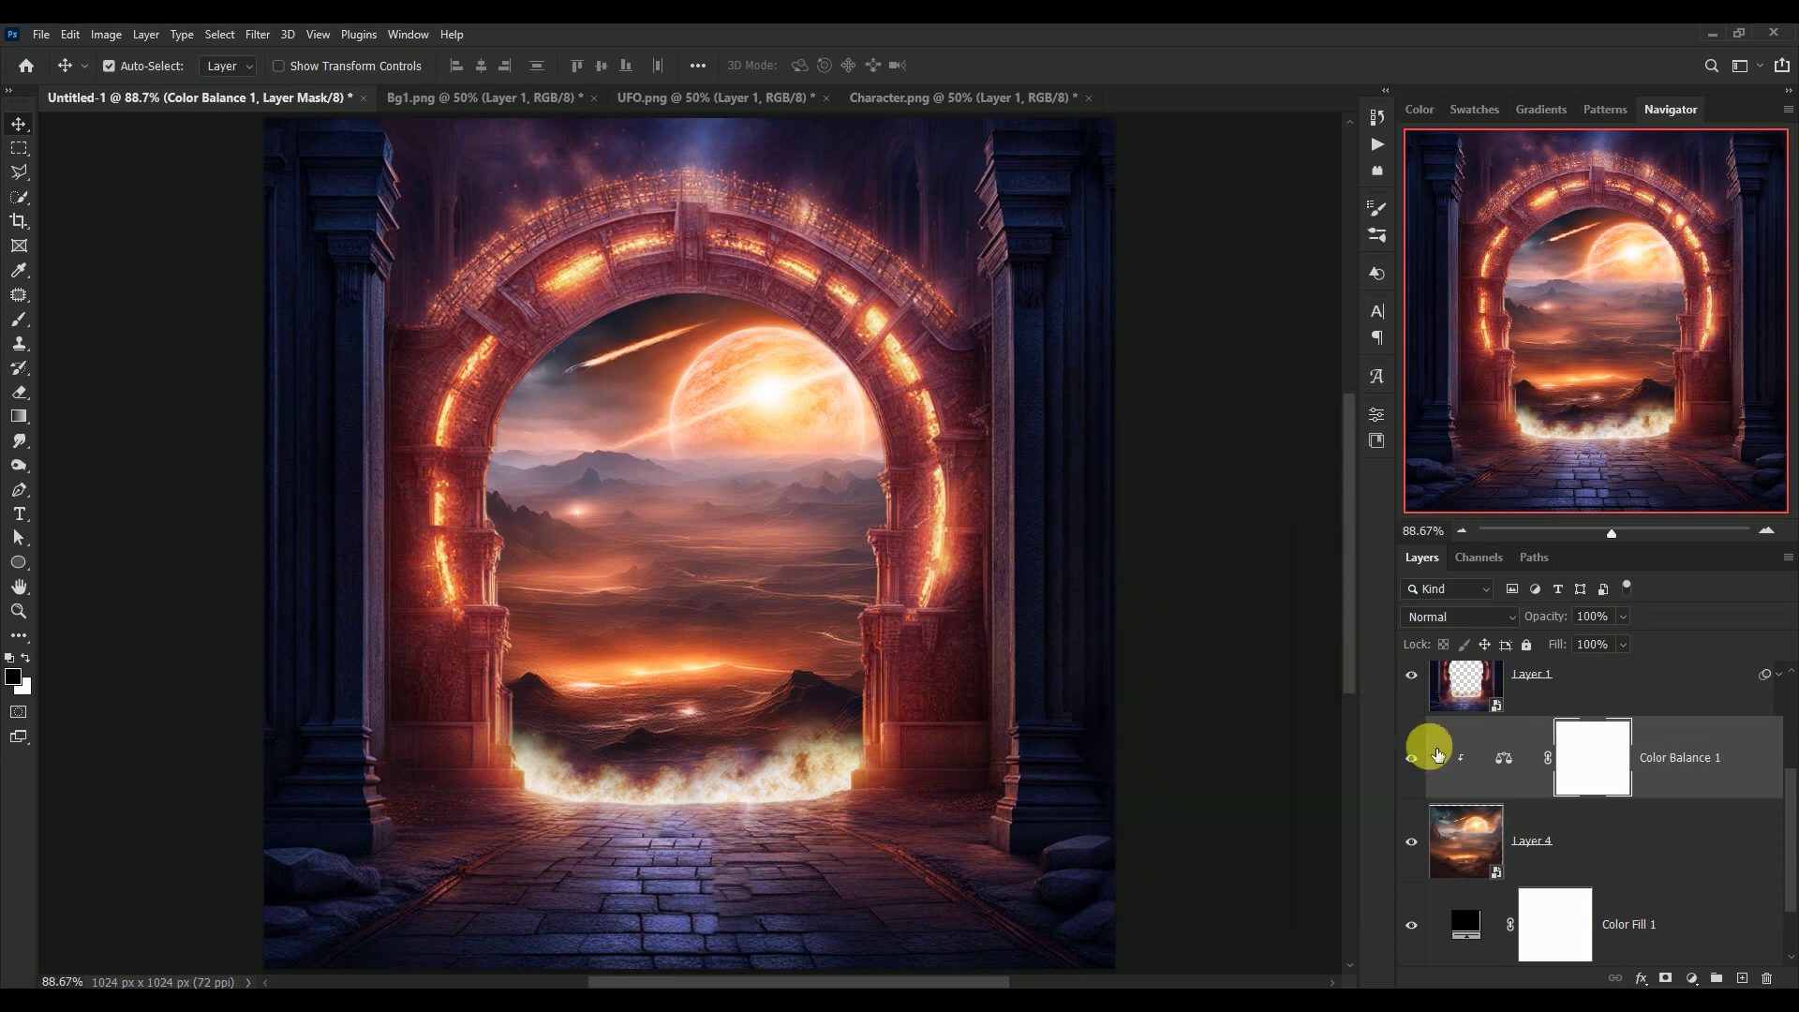
pyautogui.click(1412, 758)
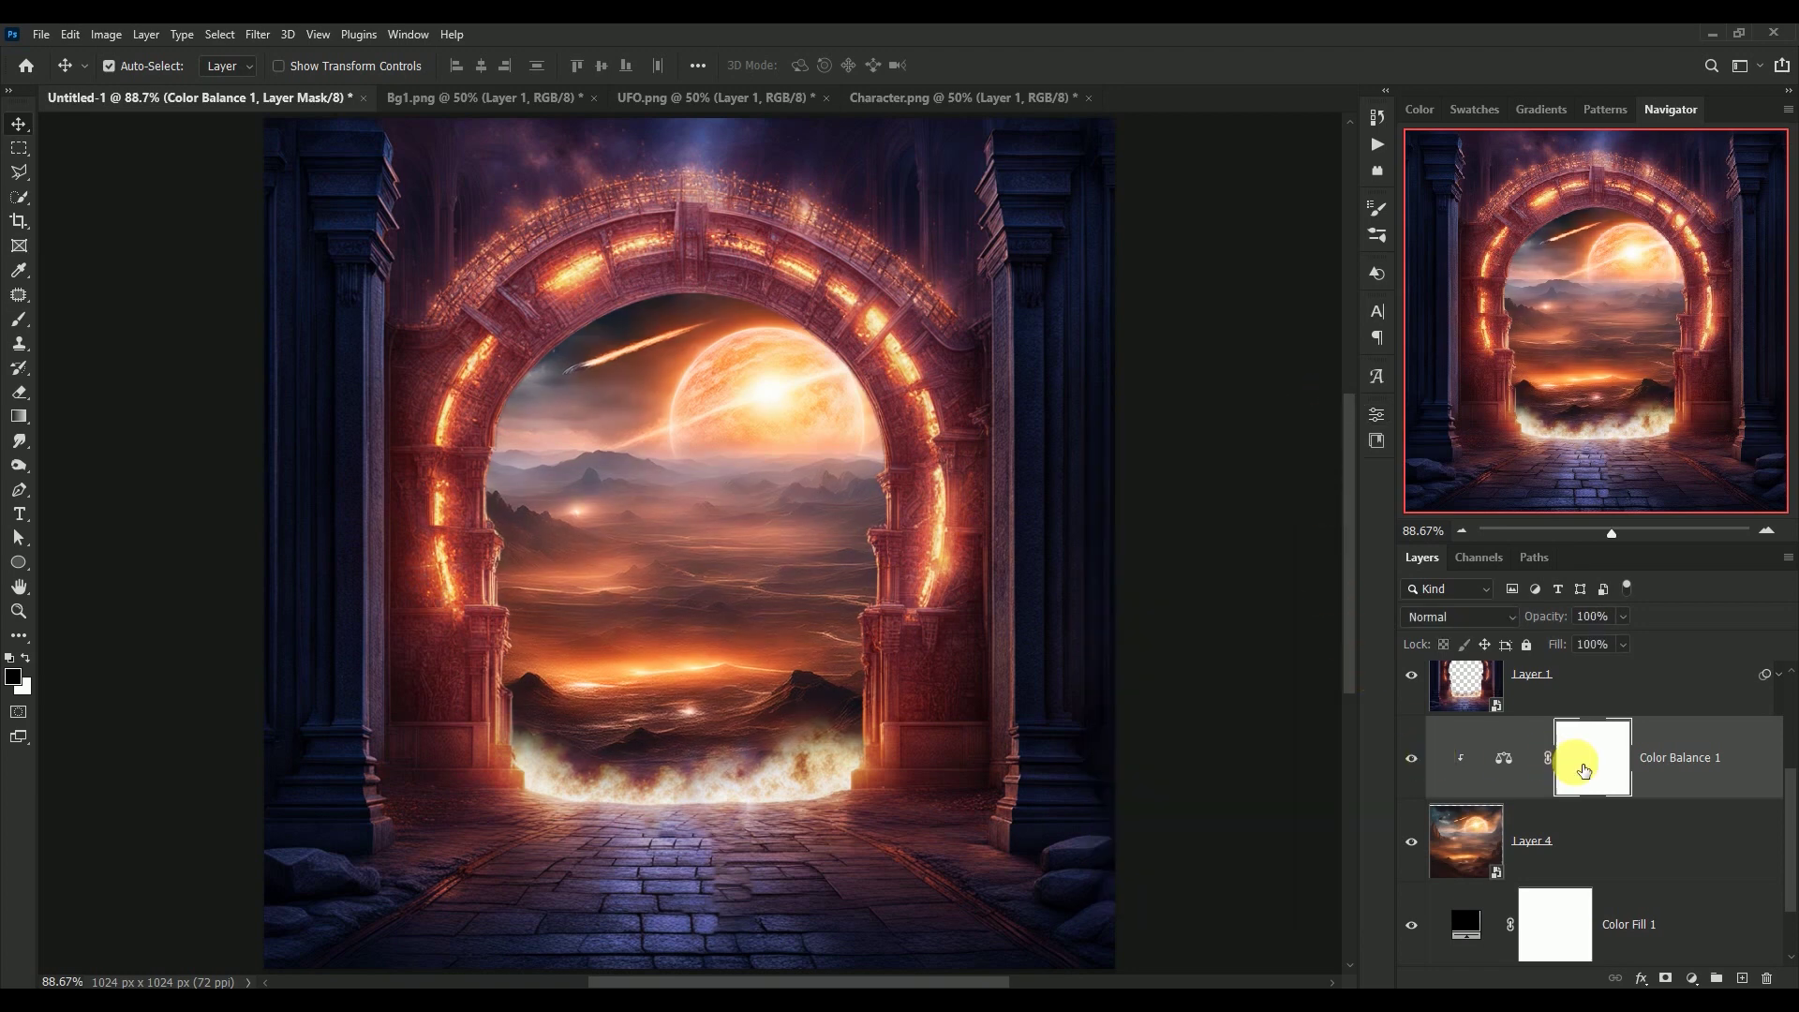
pyautogui.click(1692, 976)
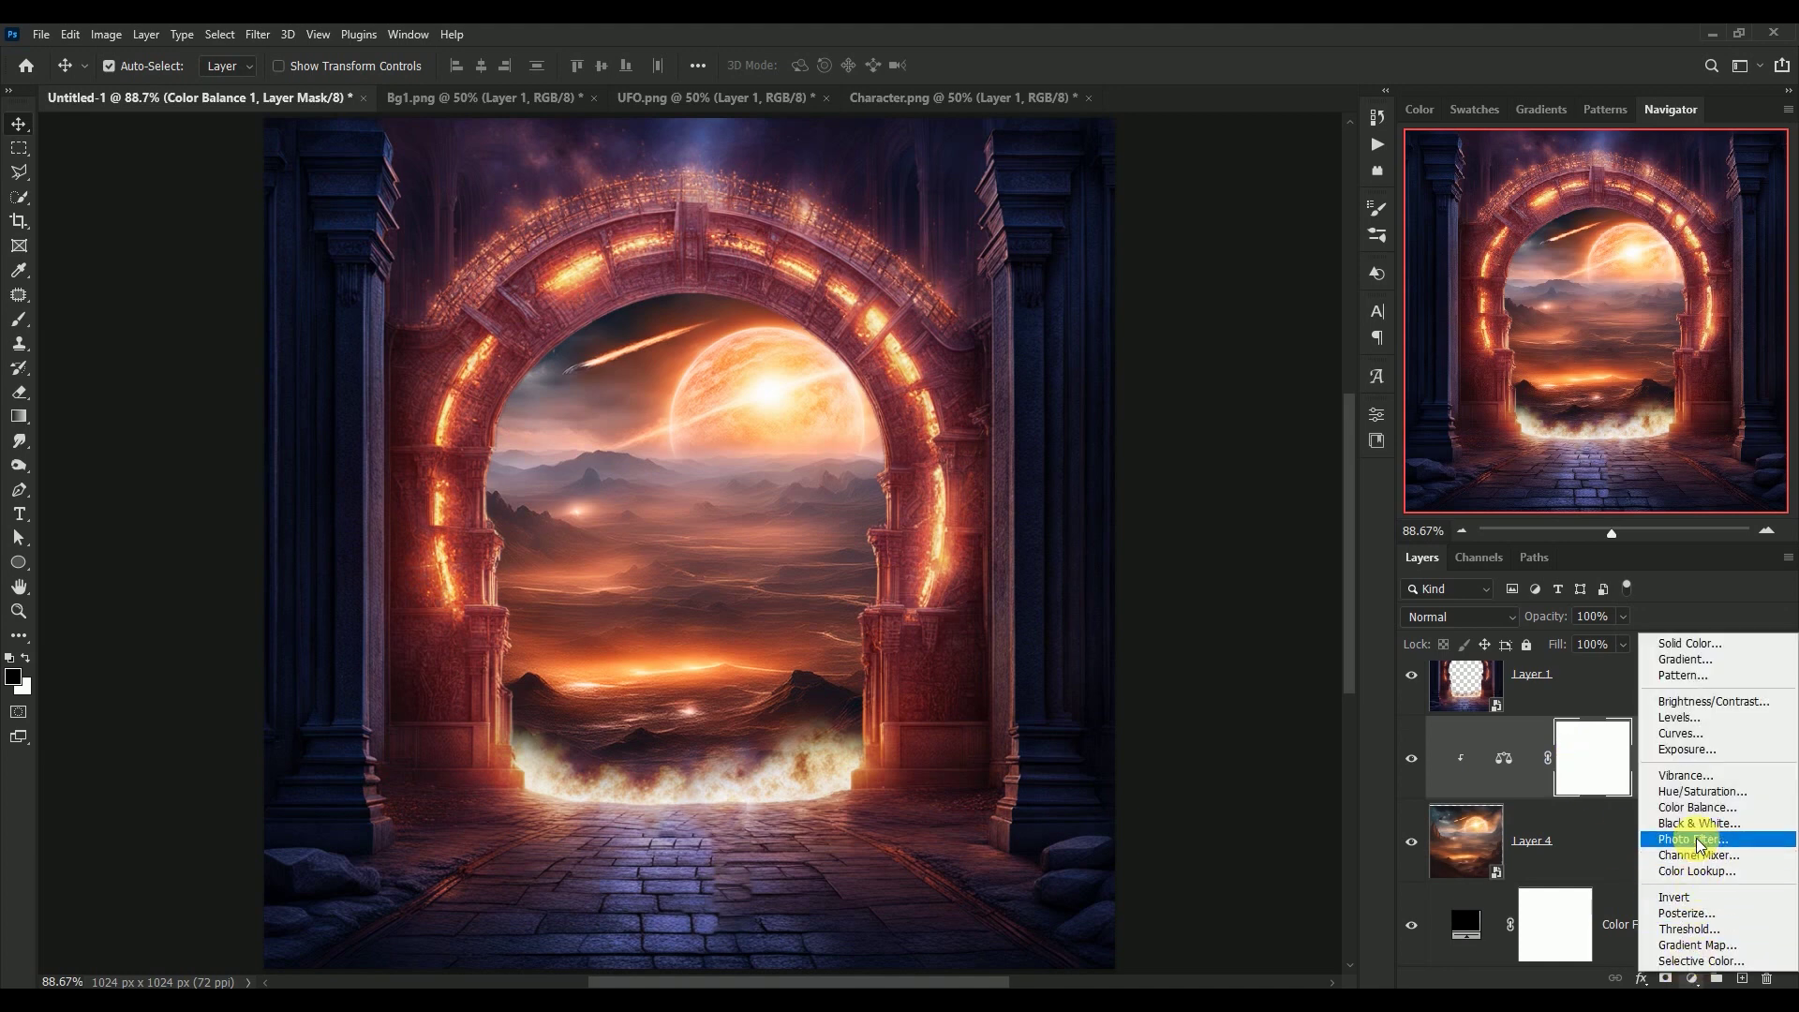
# Step: Add a Curves adjustment and lower its RGB point to input 165, output 150
pyautogui.click(1674, 733)
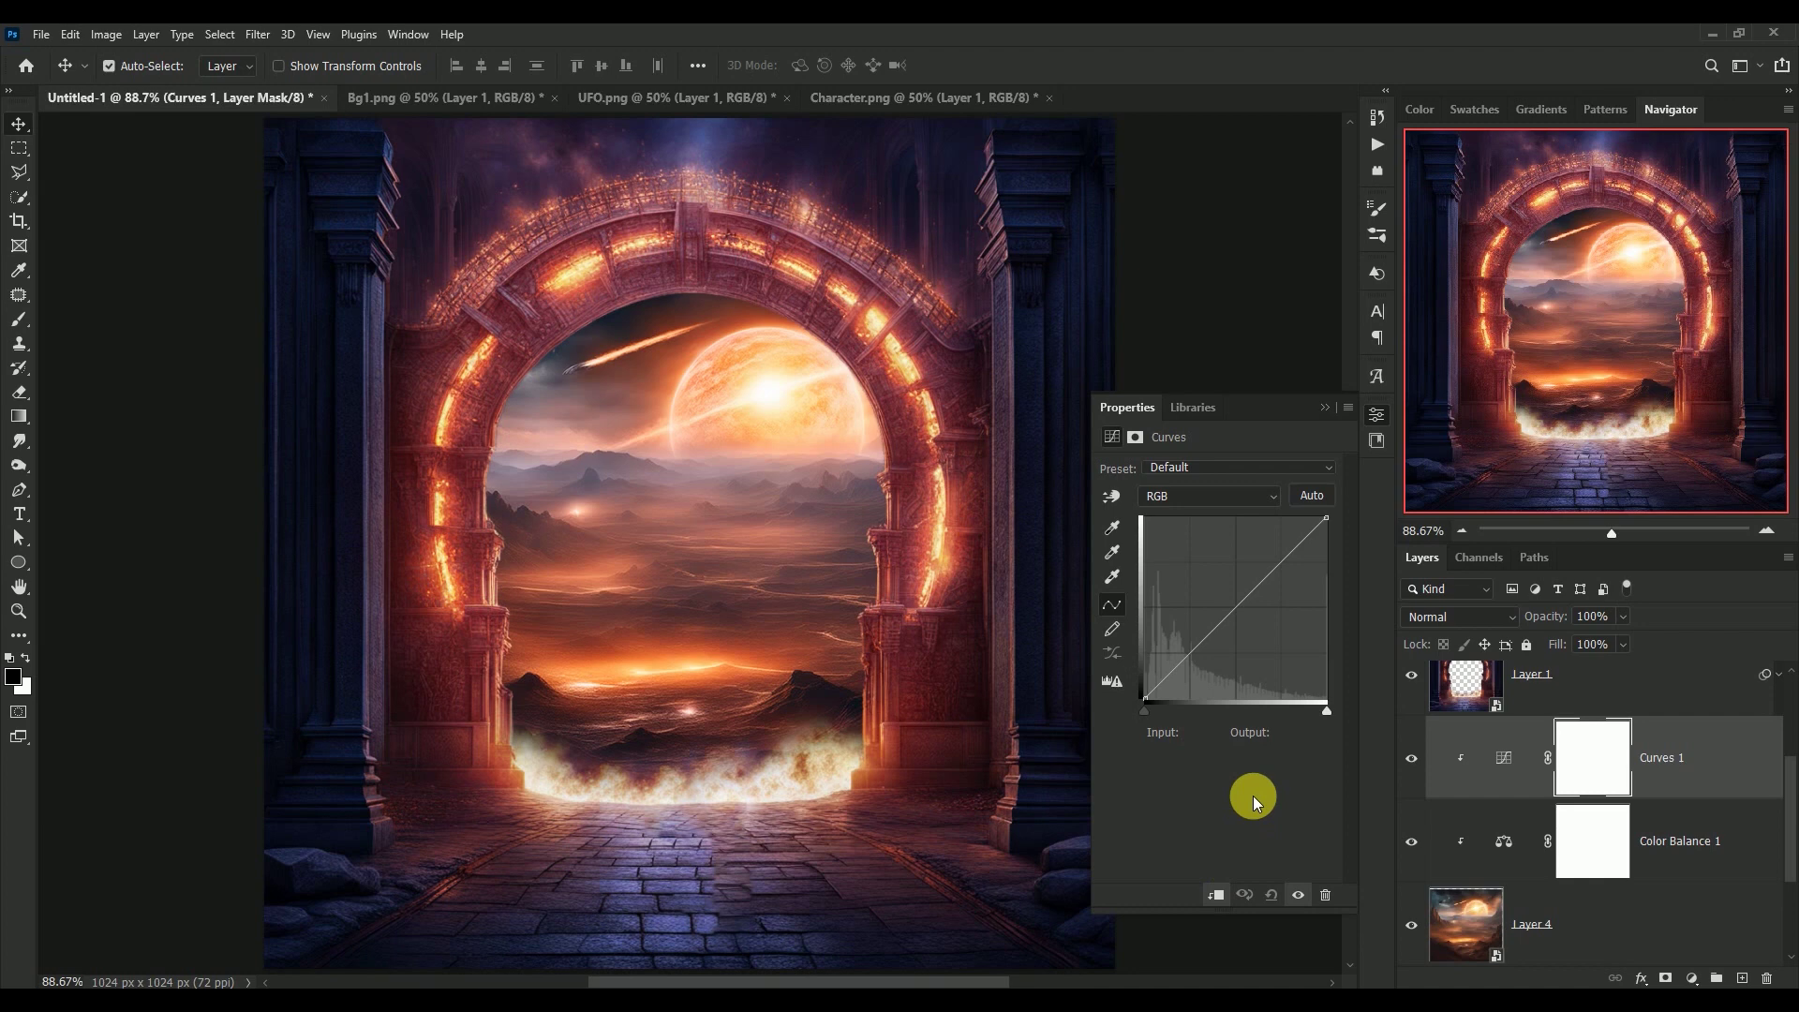
pyautogui.moveTo(1246, 597)
pyautogui.mouseDown()
pyautogui.moveTo(1260, 608)
pyautogui.moveTo(1284, 581)
pyautogui.mouseUp()
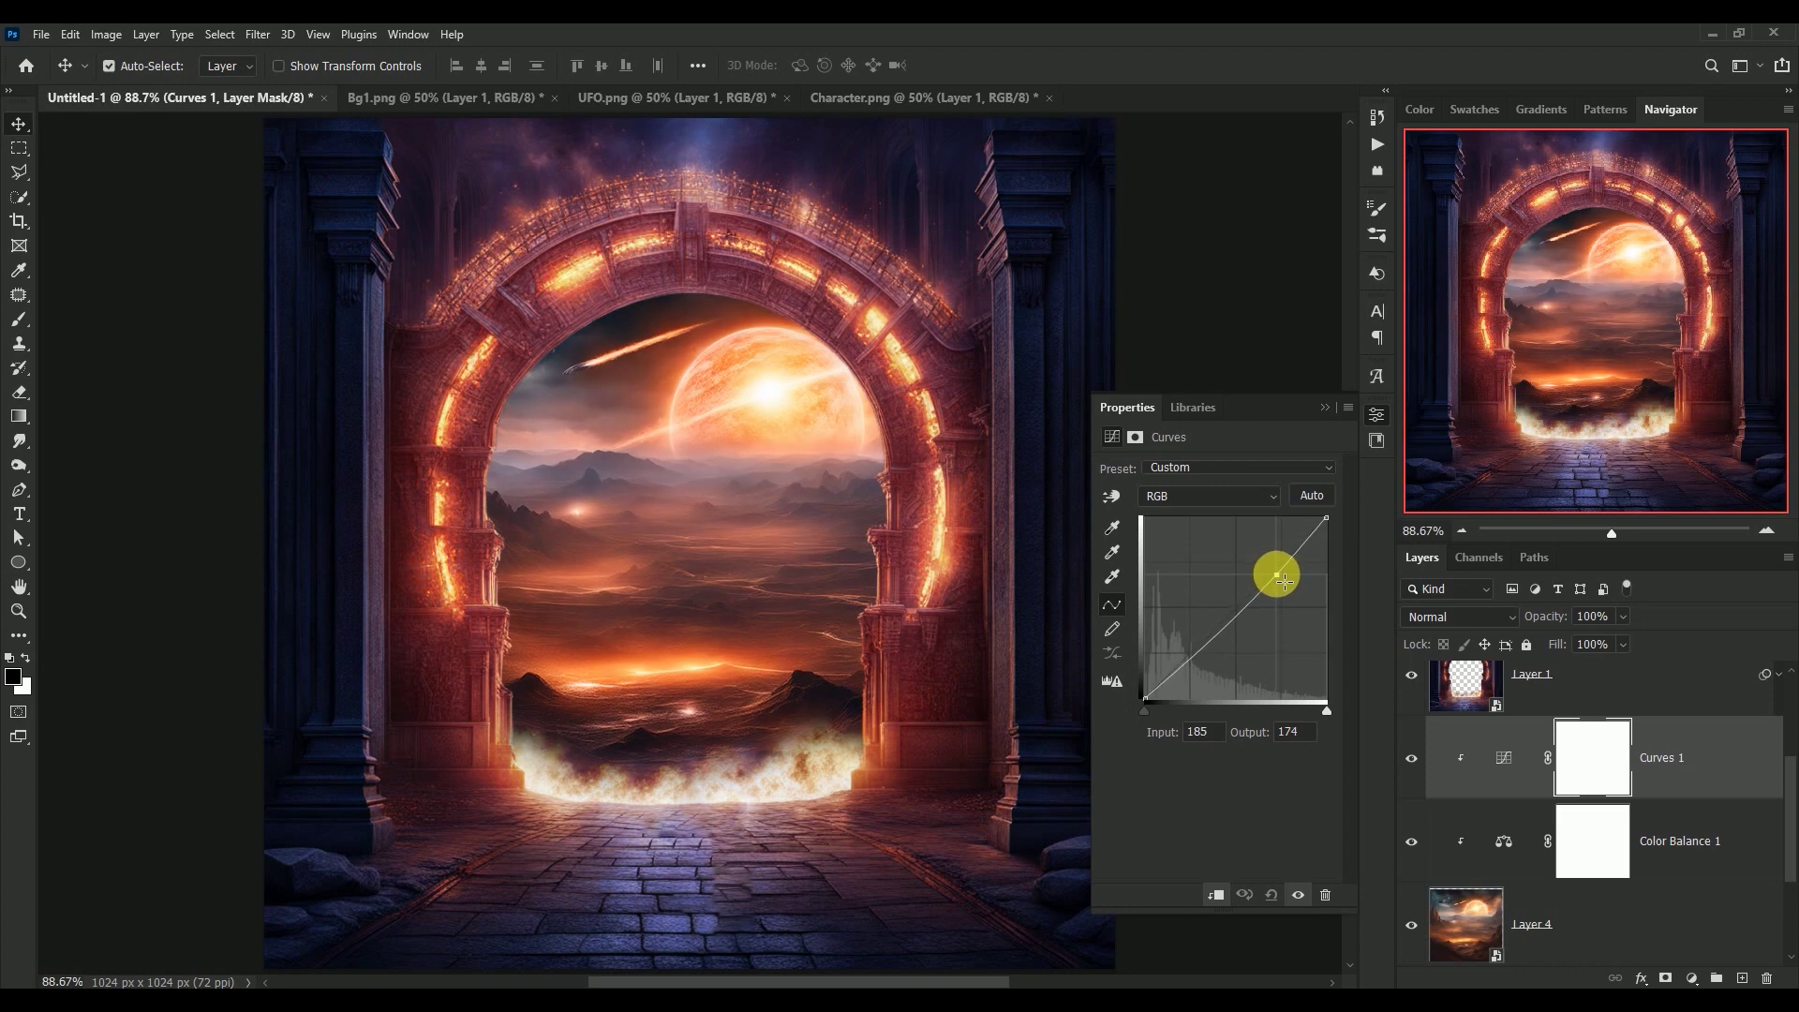
pyautogui.moveTo(1283, 581); pyautogui.dragTo(1283, 579)
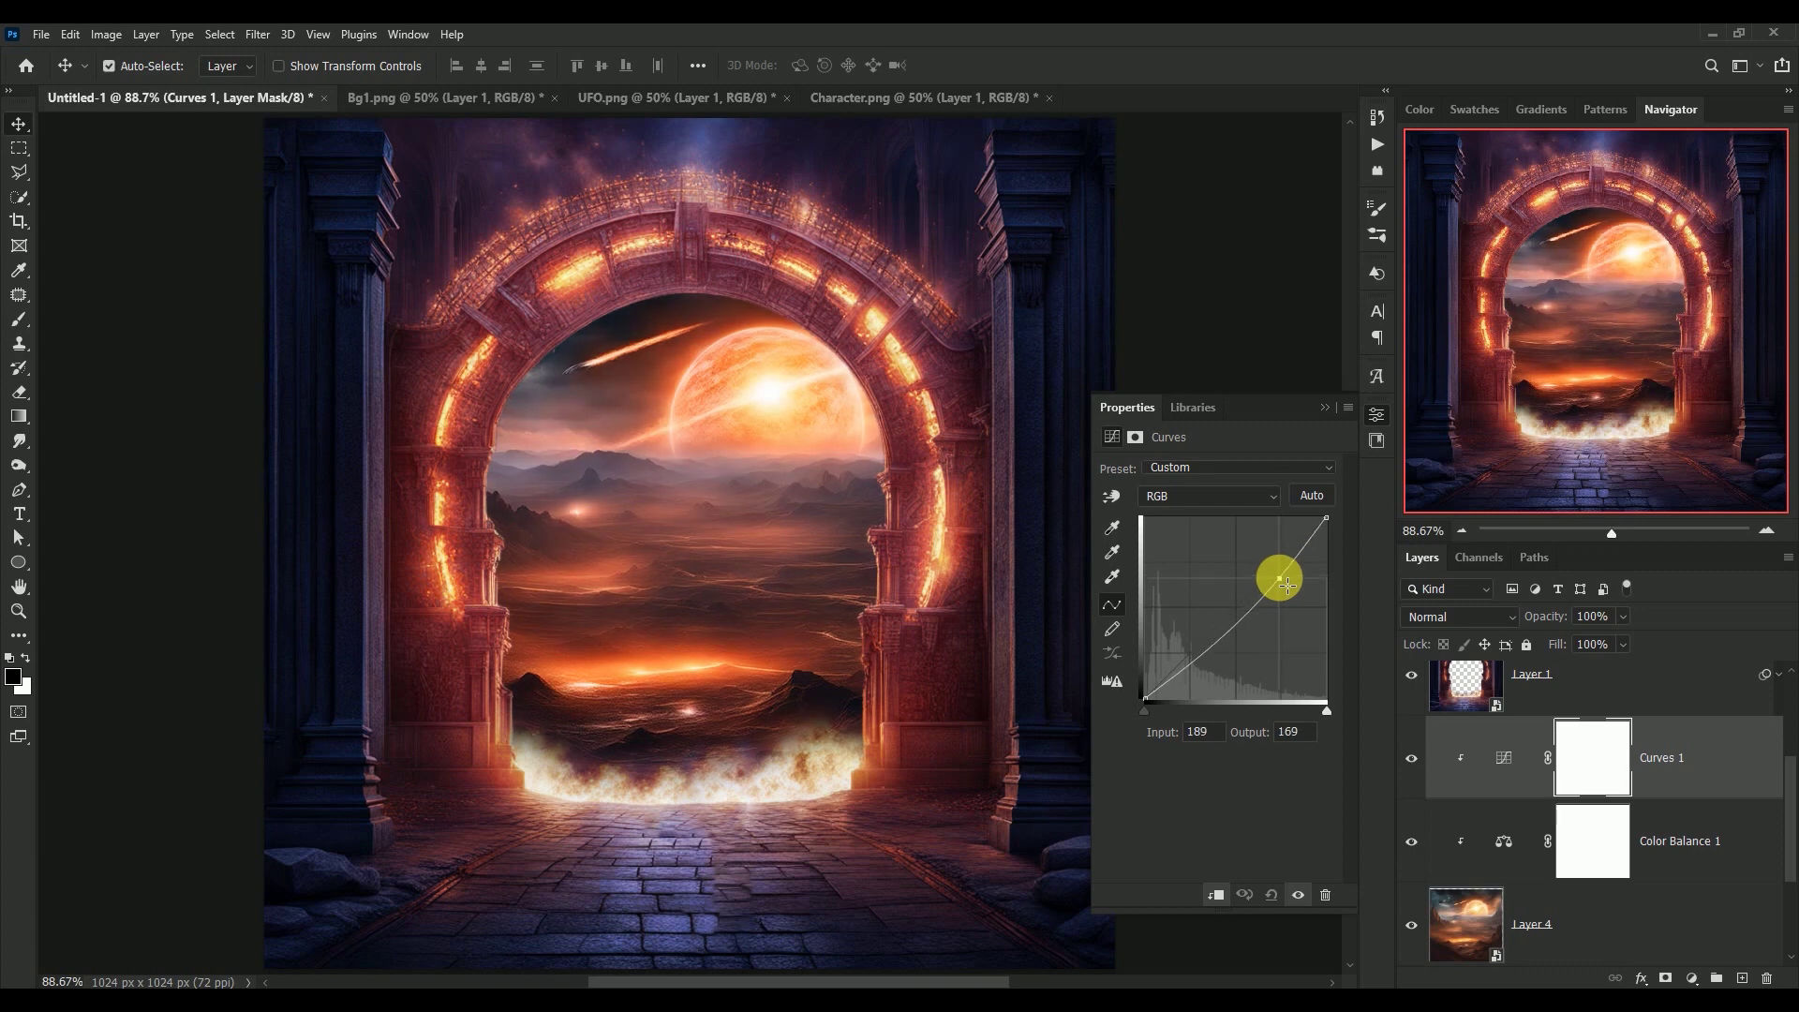
pyautogui.moveTo(1283, 578); pyautogui.dragTo(1269, 598)
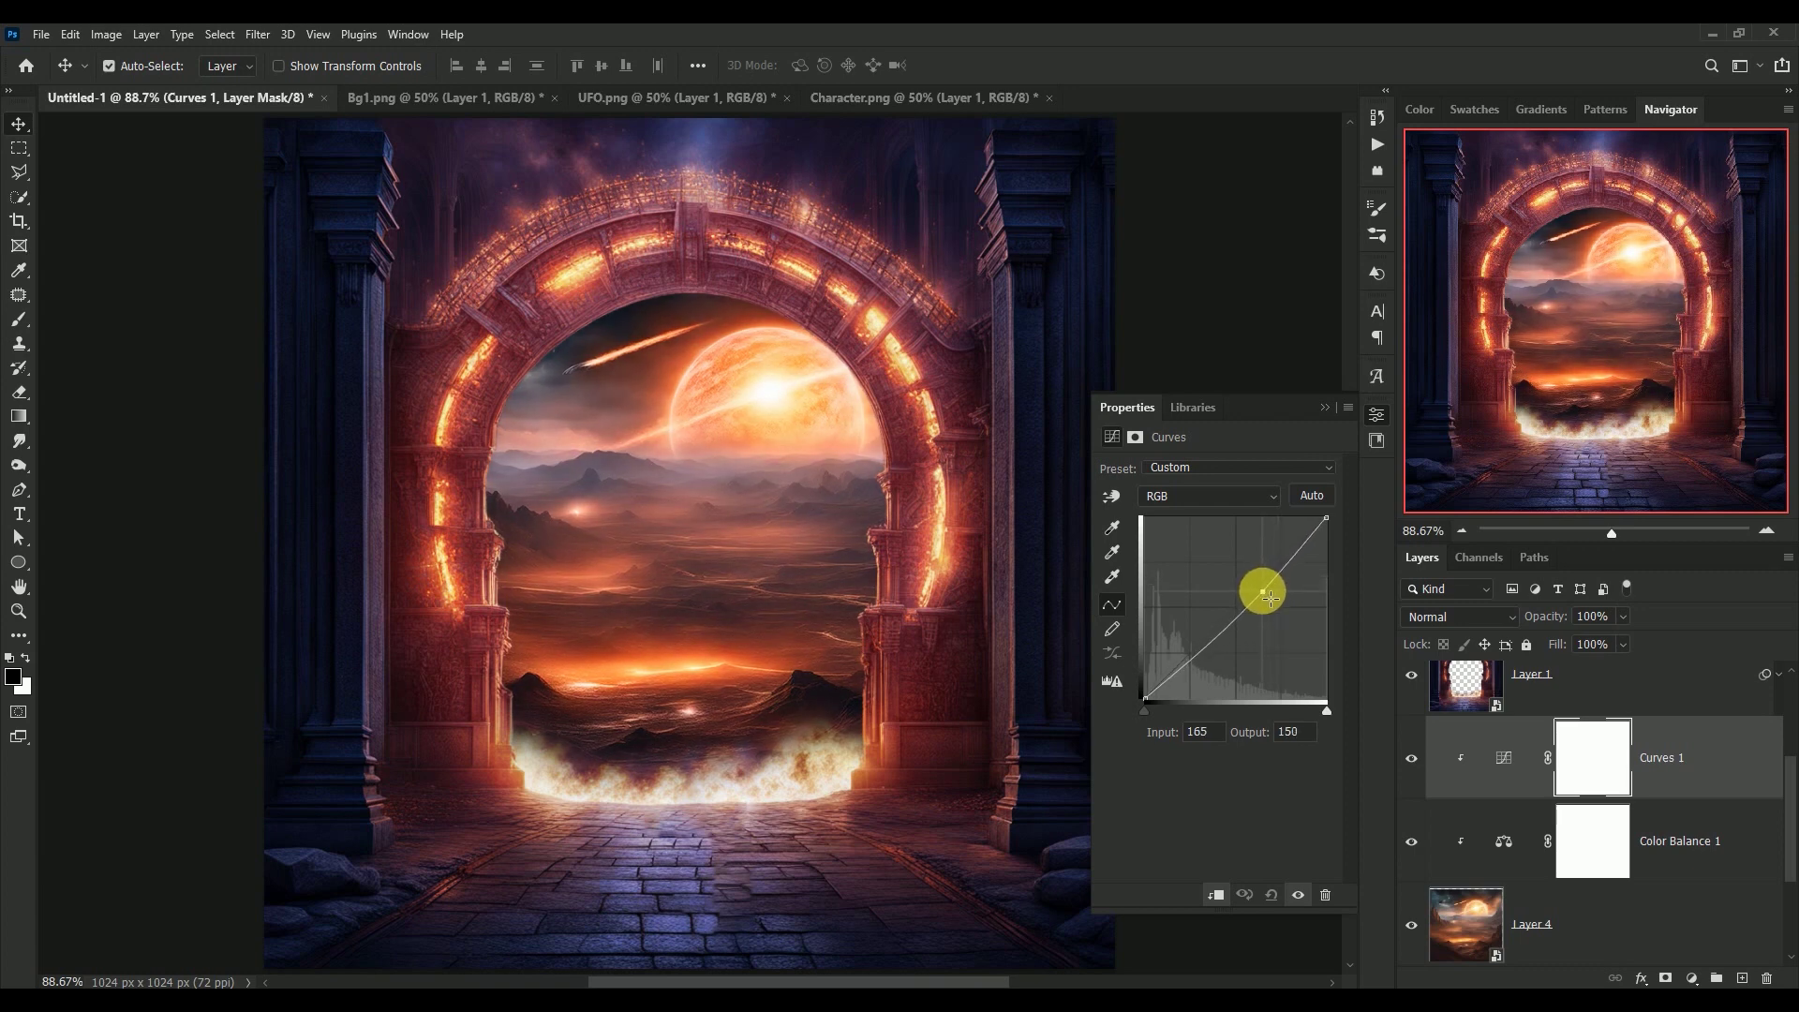
pyautogui.click(1327, 409)
pyautogui.click(1411, 758)
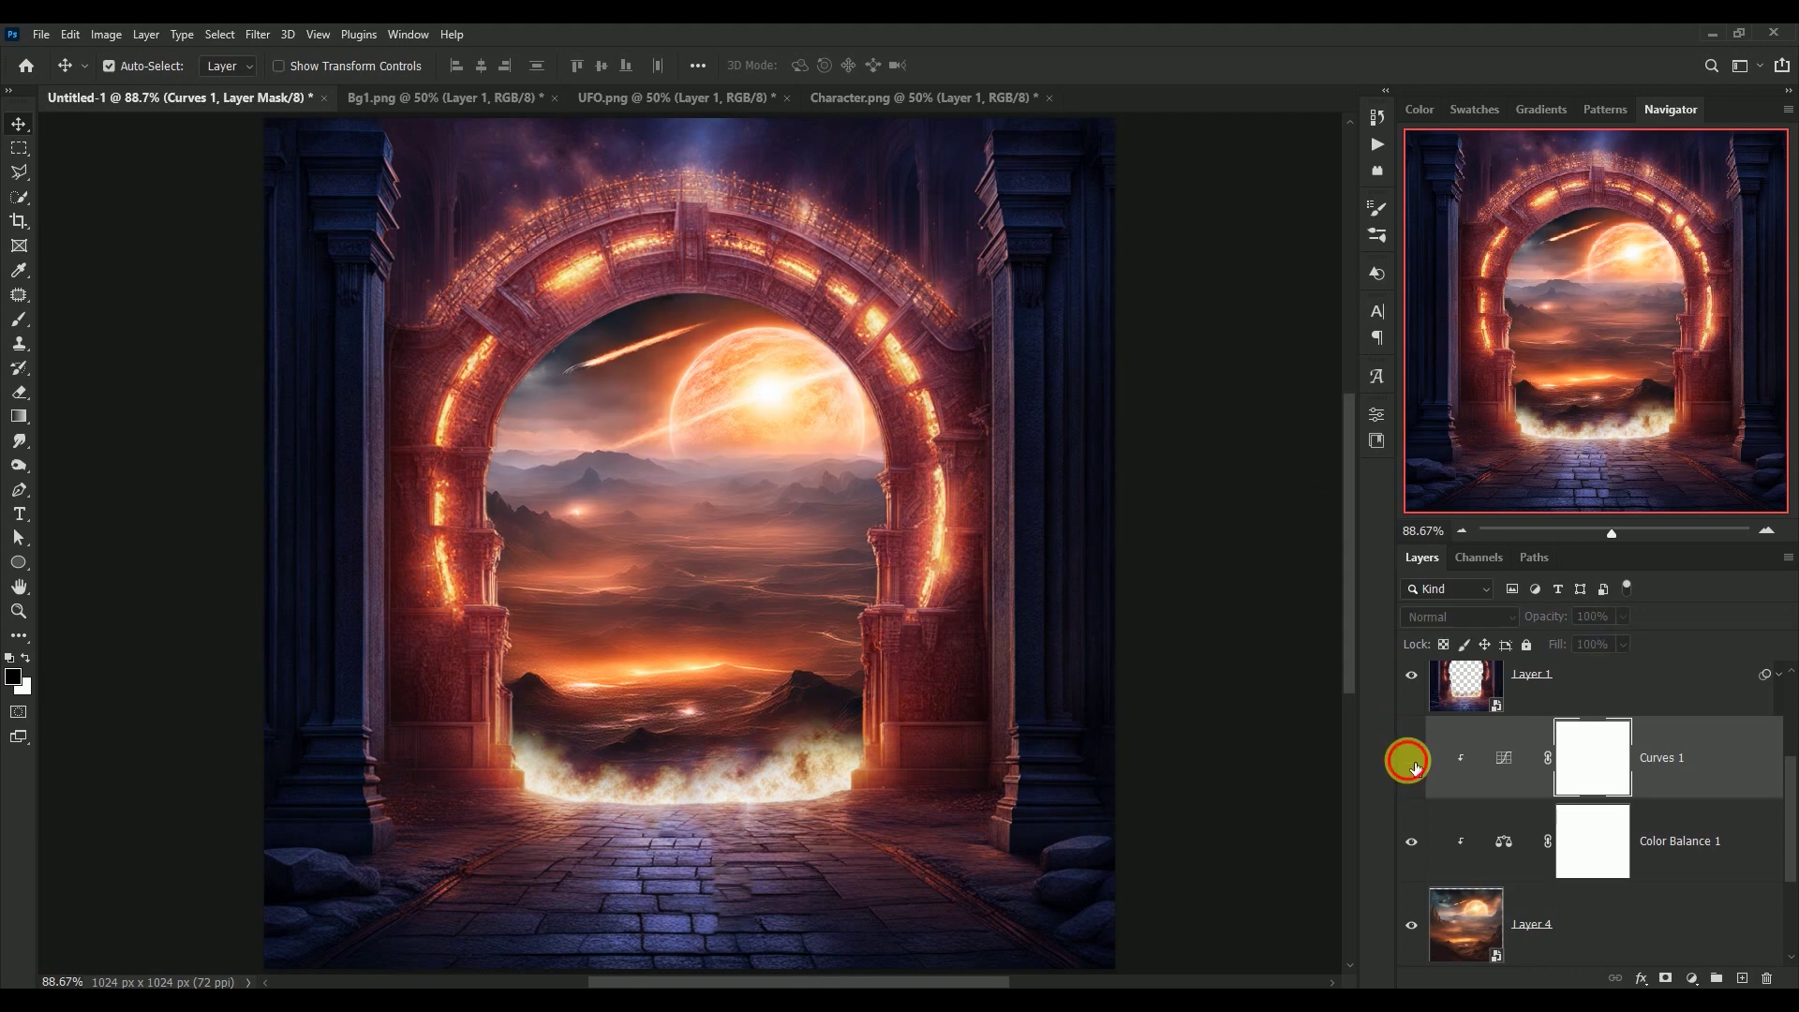
pyautogui.click(1410, 758)
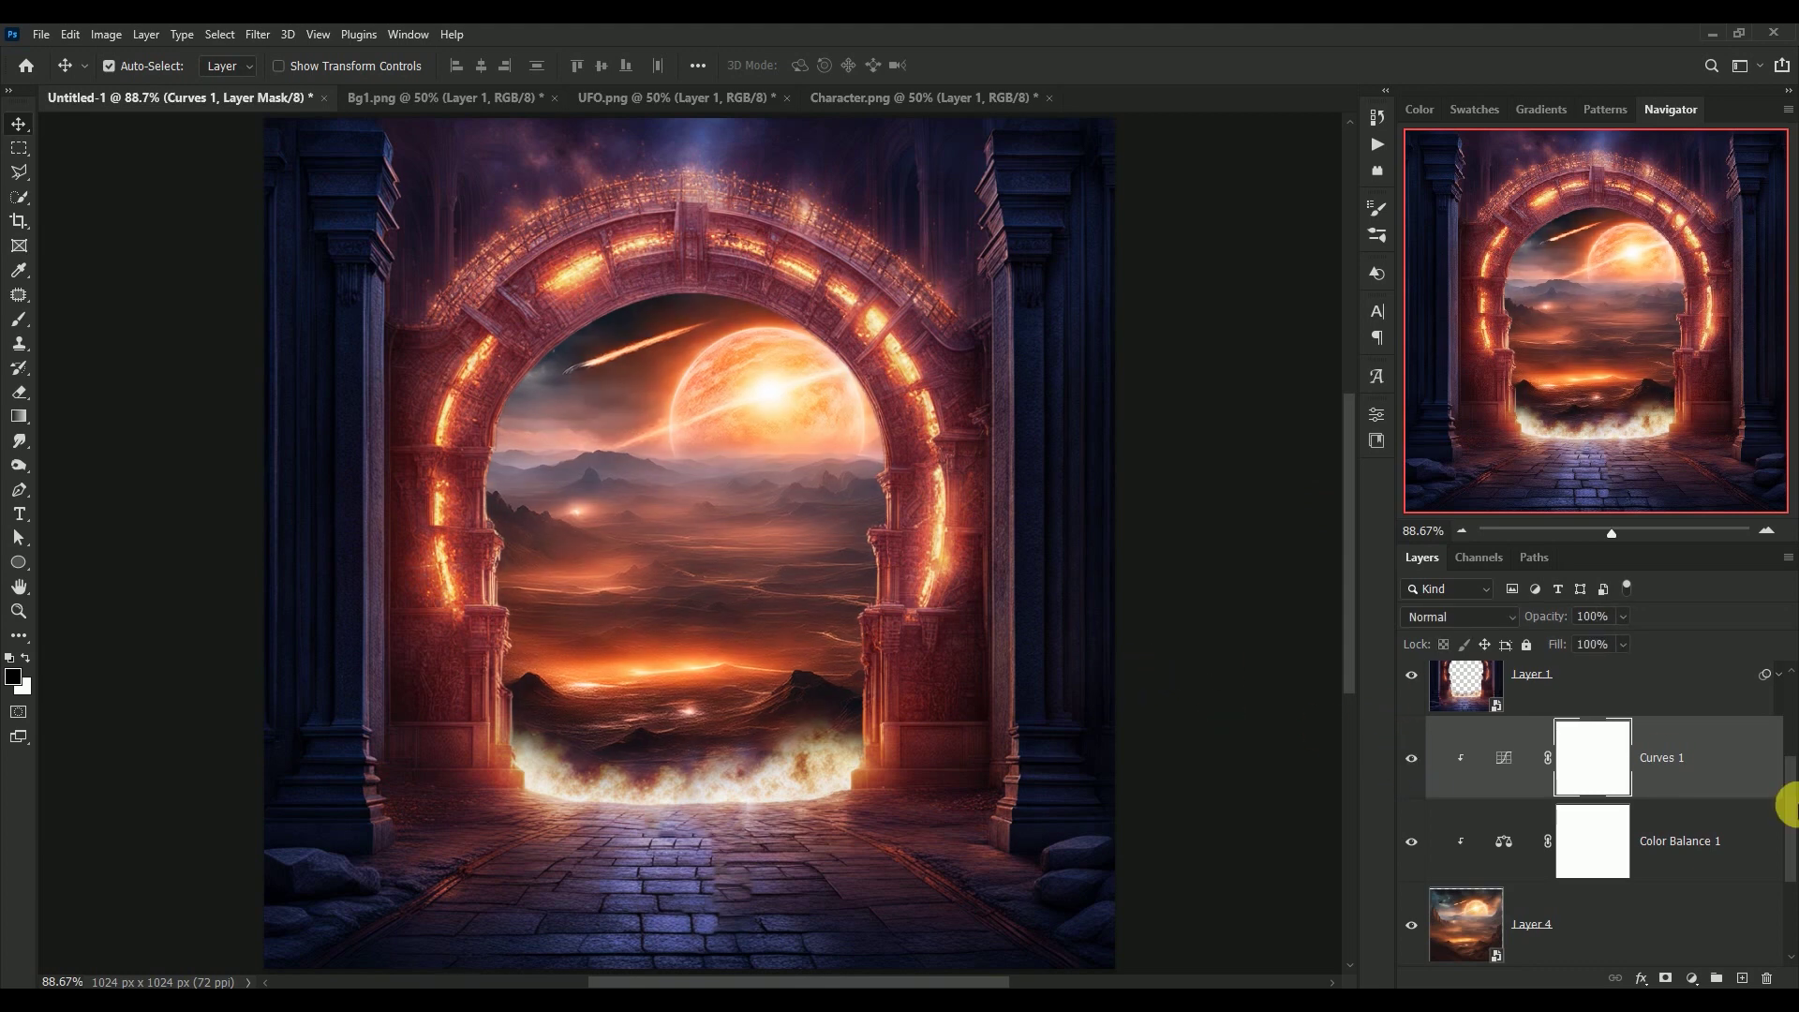
pyautogui.moveTo(1790, 815); pyautogui.dragTo(1791, 694)
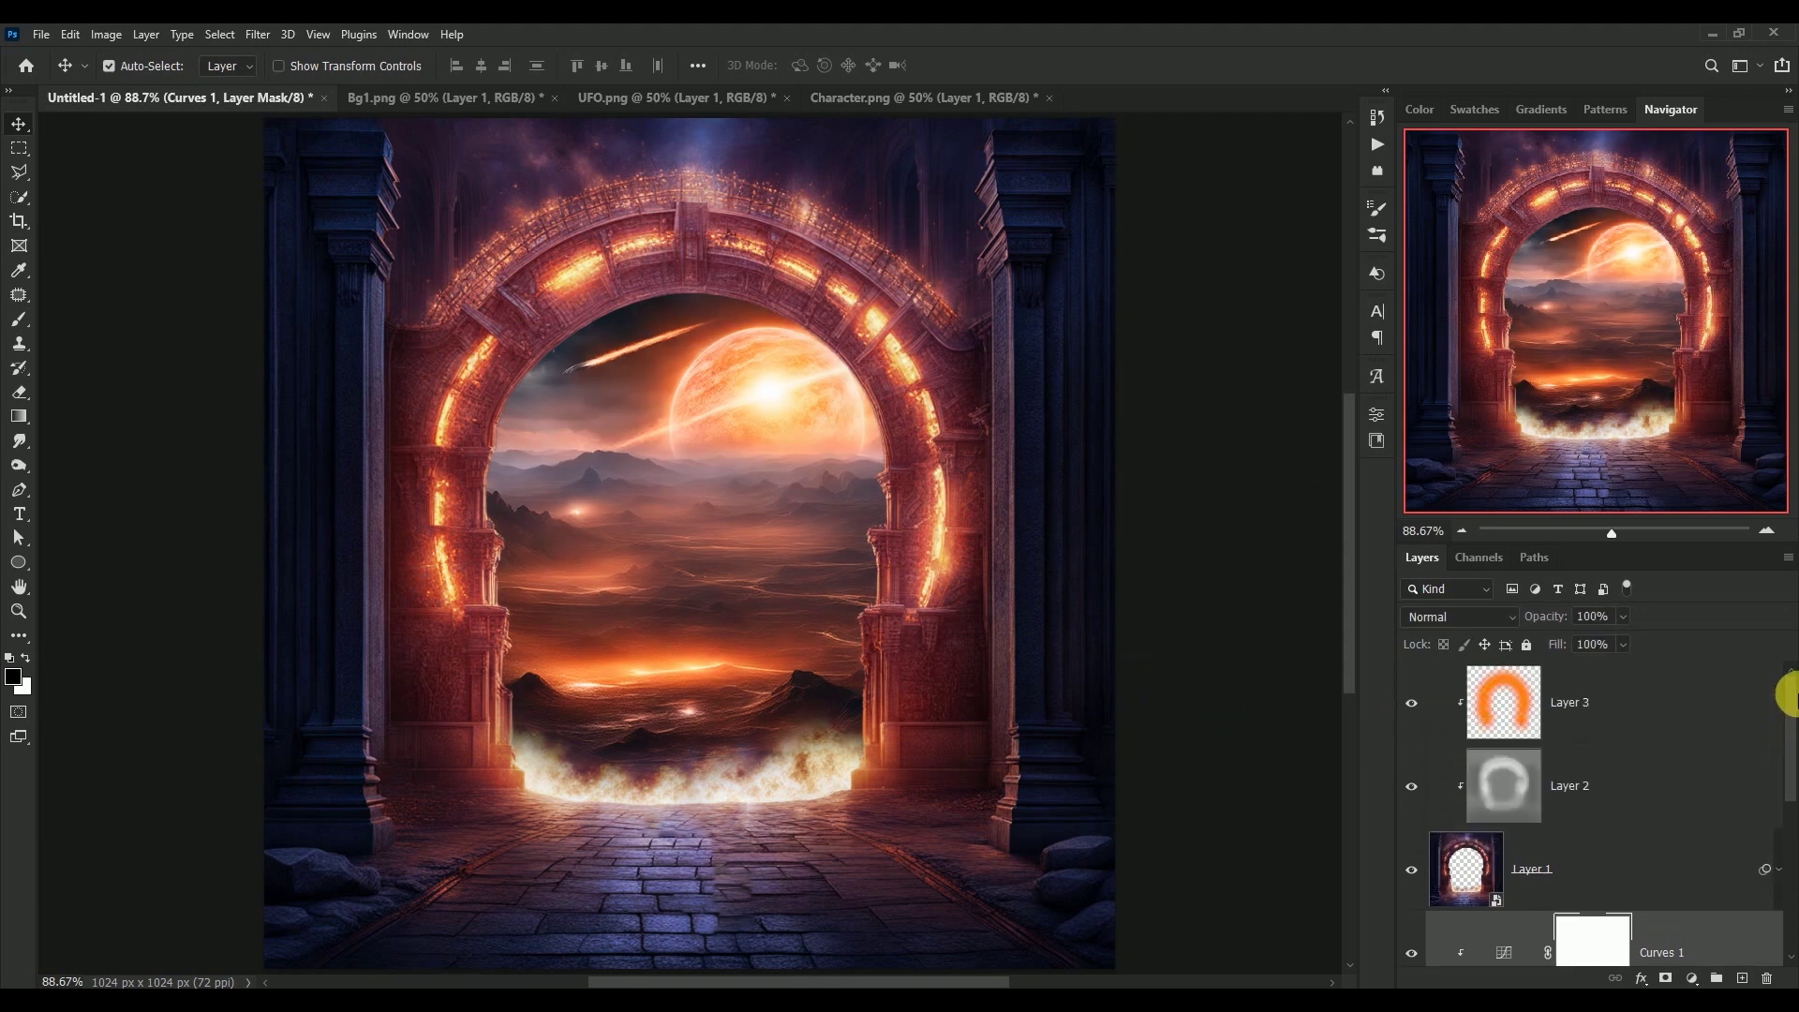
# Step: Close Bg1.png discarding its changes, then bring the UFO.png document to the front
pyautogui.click(1502, 701)
pyautogui.click(382, 99)
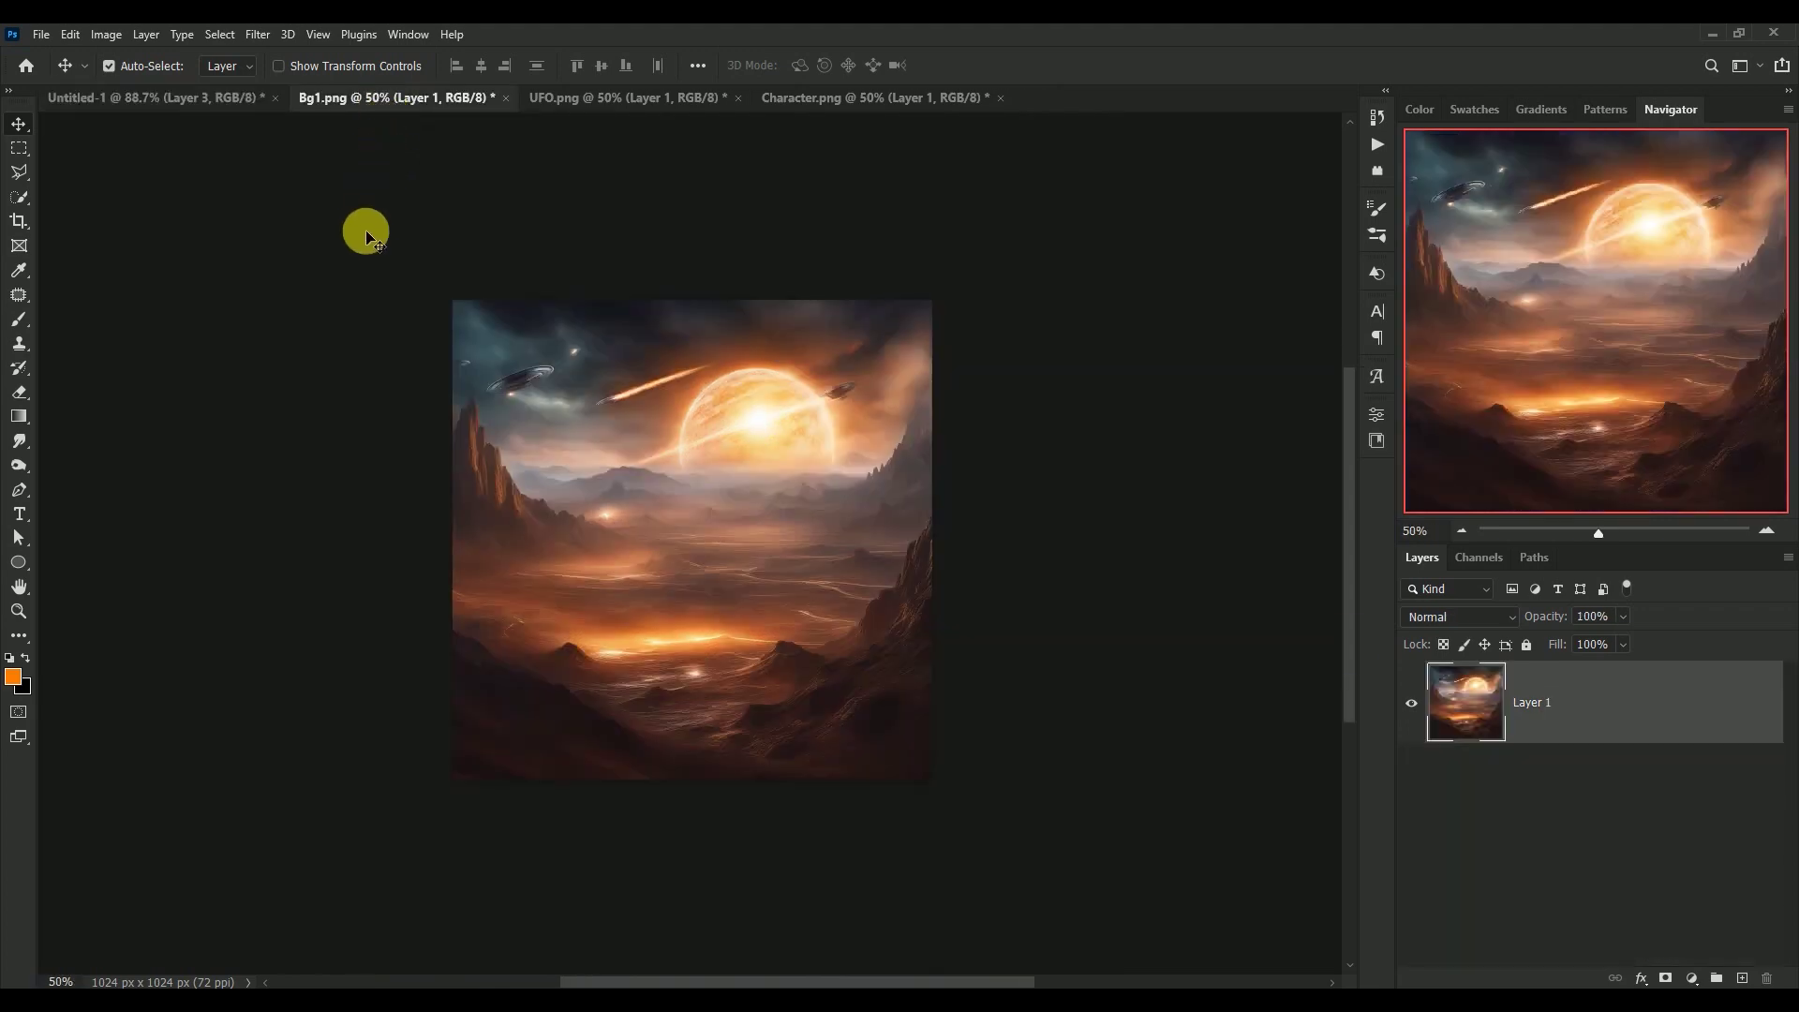
pyautogui.click(504, 98)
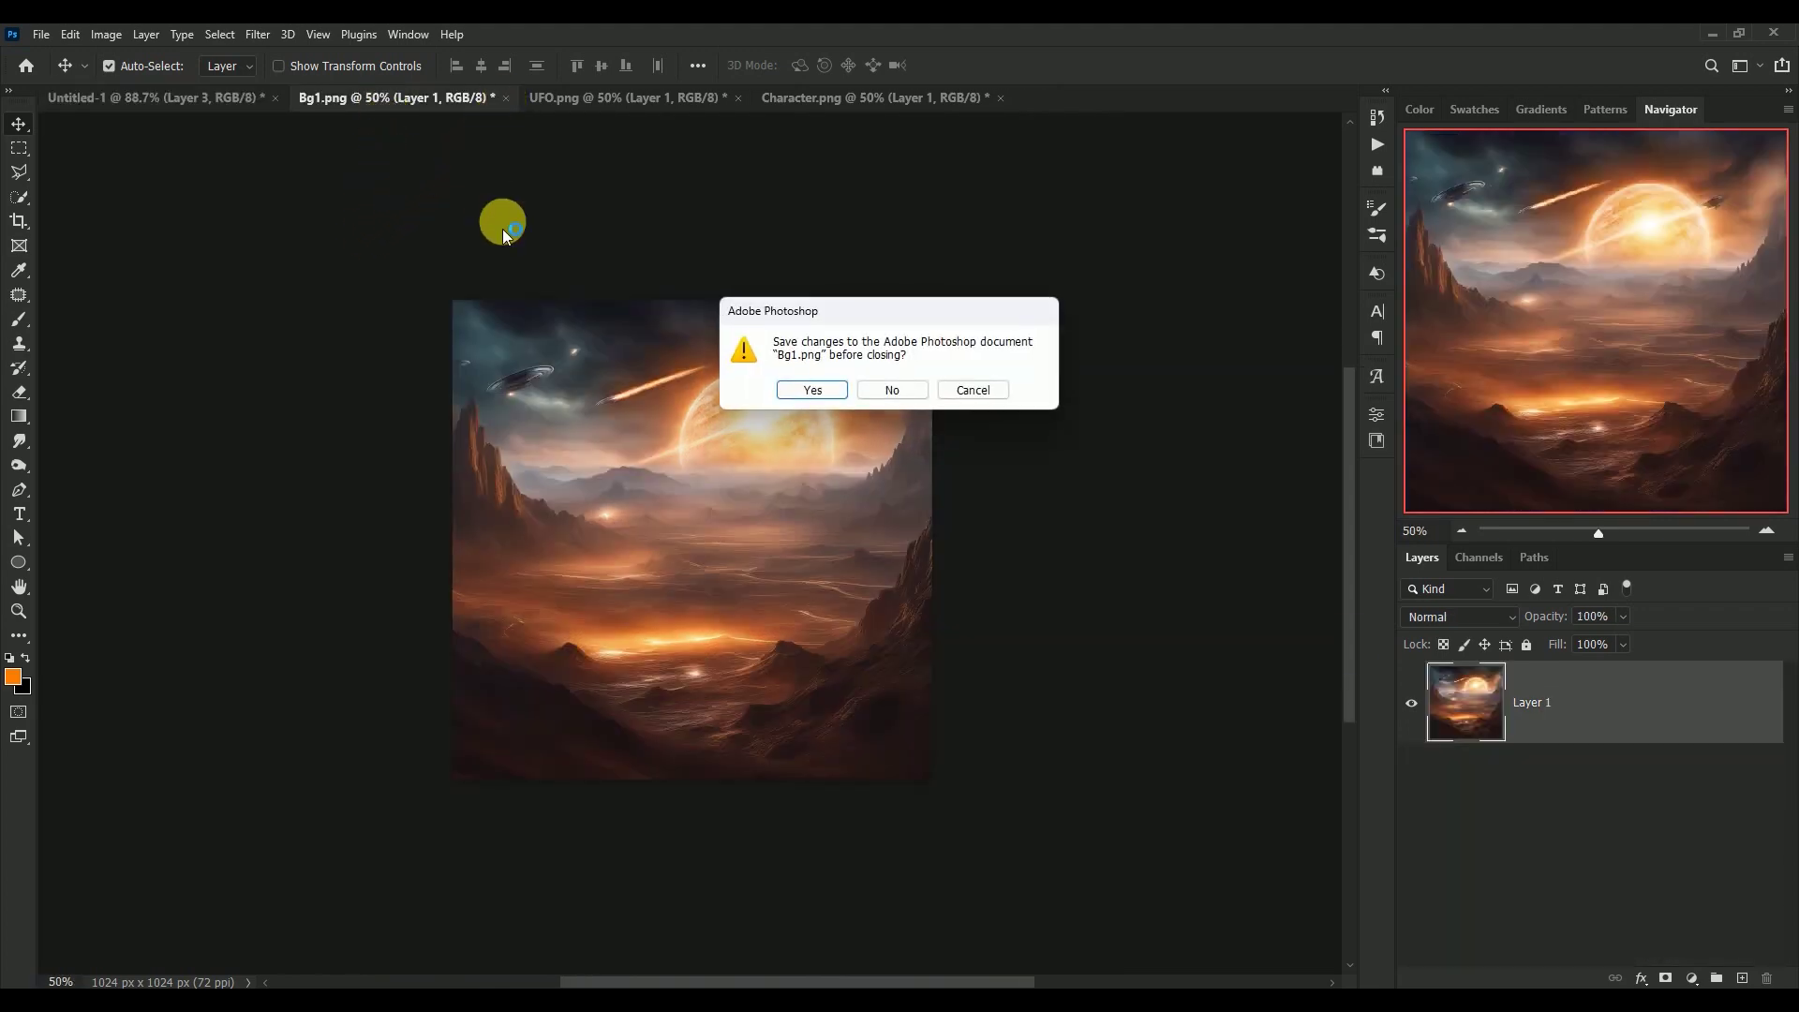
pyautogui.click(892, 389)
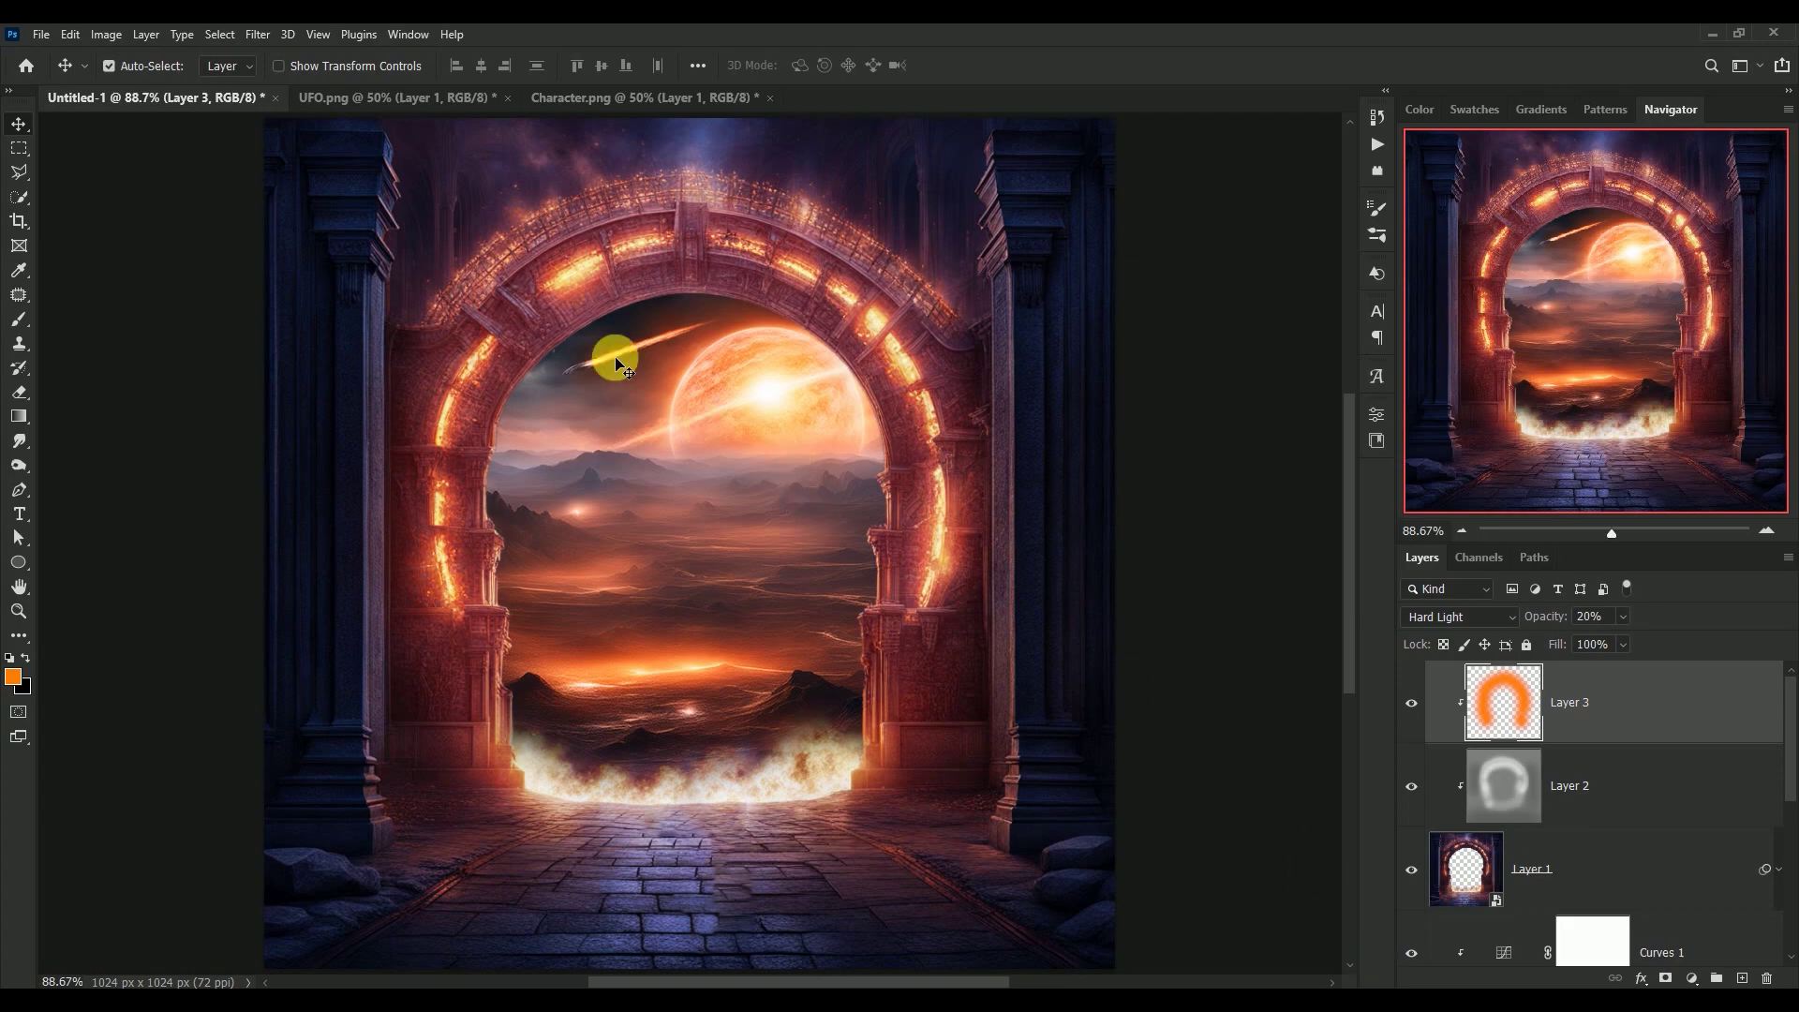
pyautogui.click(332, 106)
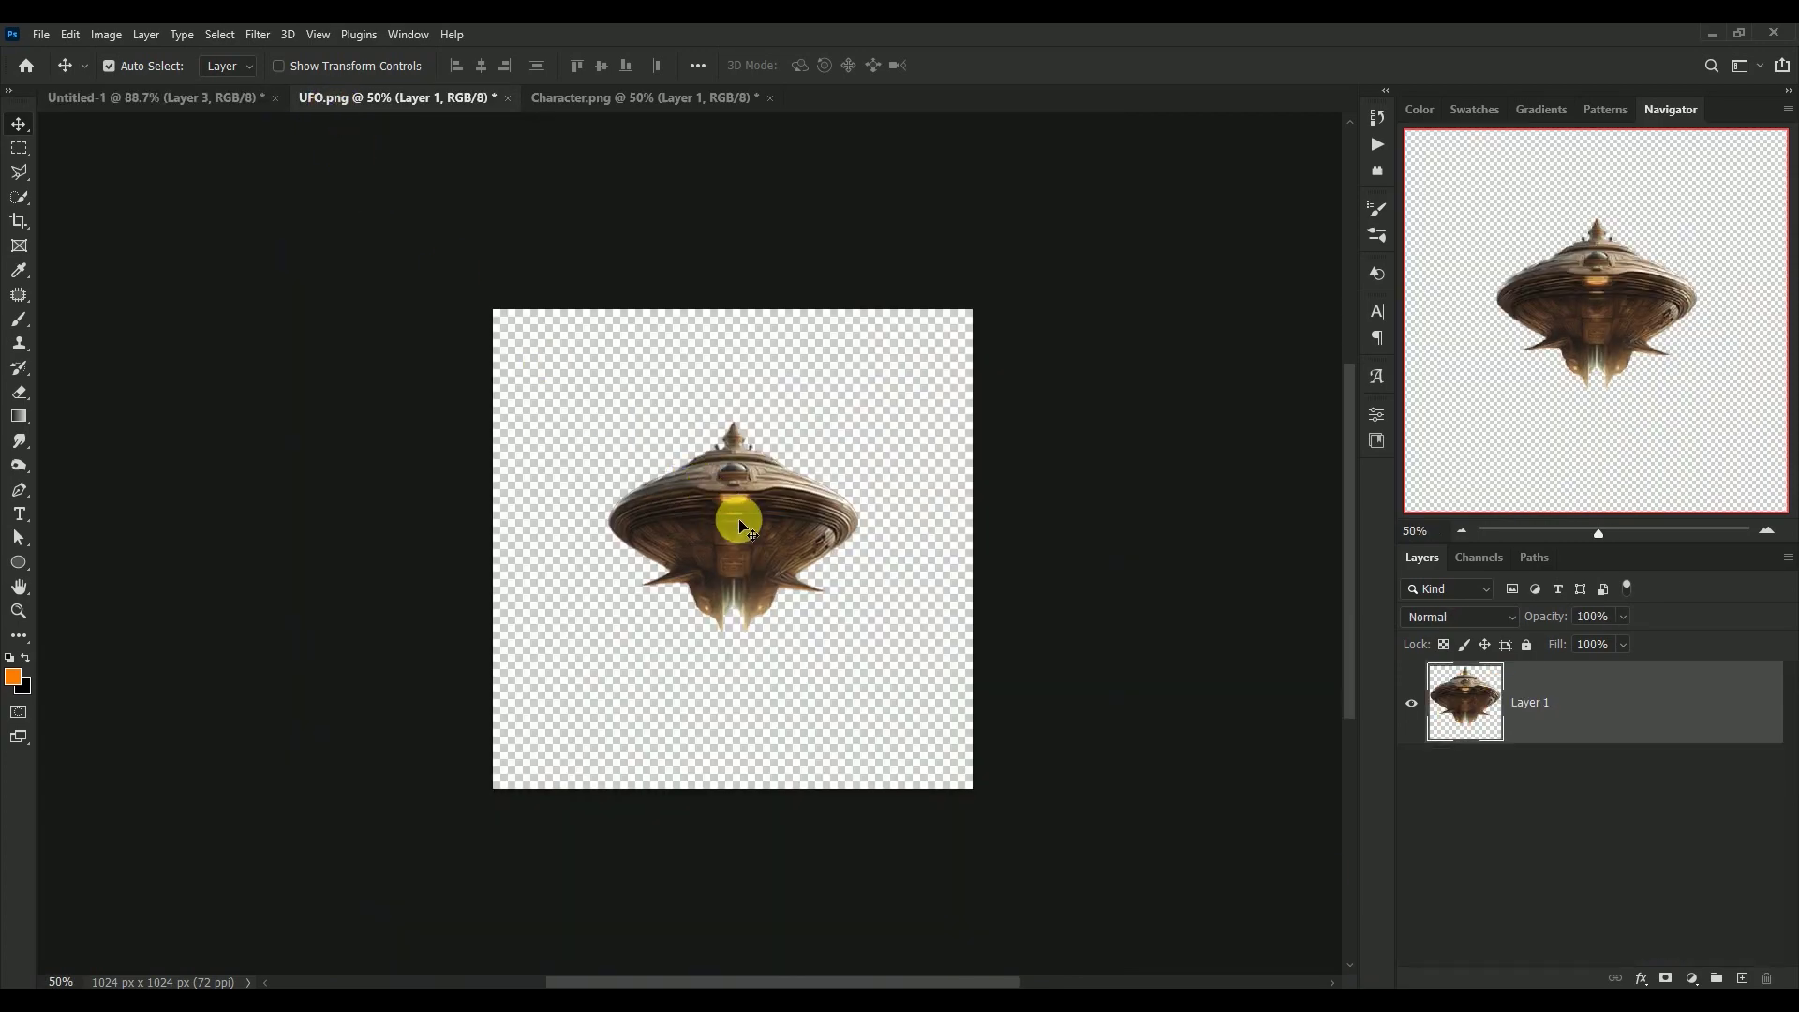
# Step: Drag the UFO into the portal composite and convert Layer 5 to a smart object
pyautogui.moveTo(738, 521); pyautogui.dragTo(228, 112)
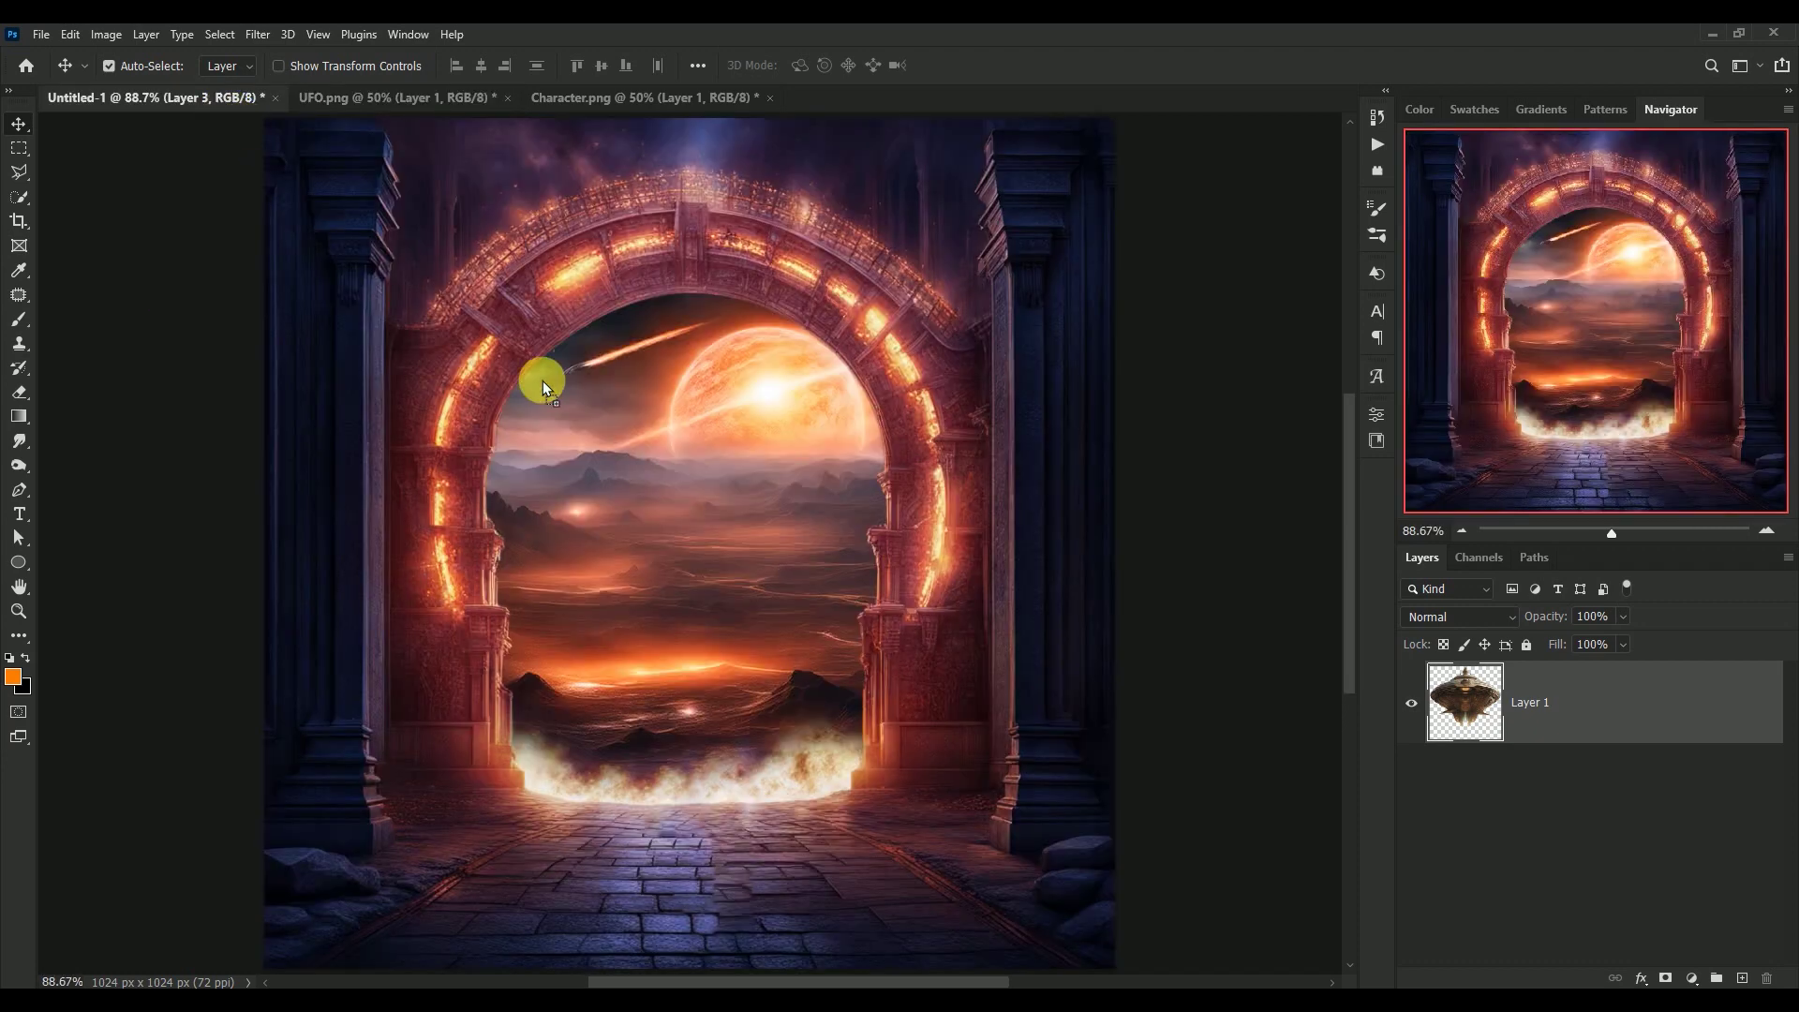
pyautogui.moveTo(228, 113); pyautogui.dragTo(706, 474)
pyautogui.rightClick(1590, 693)
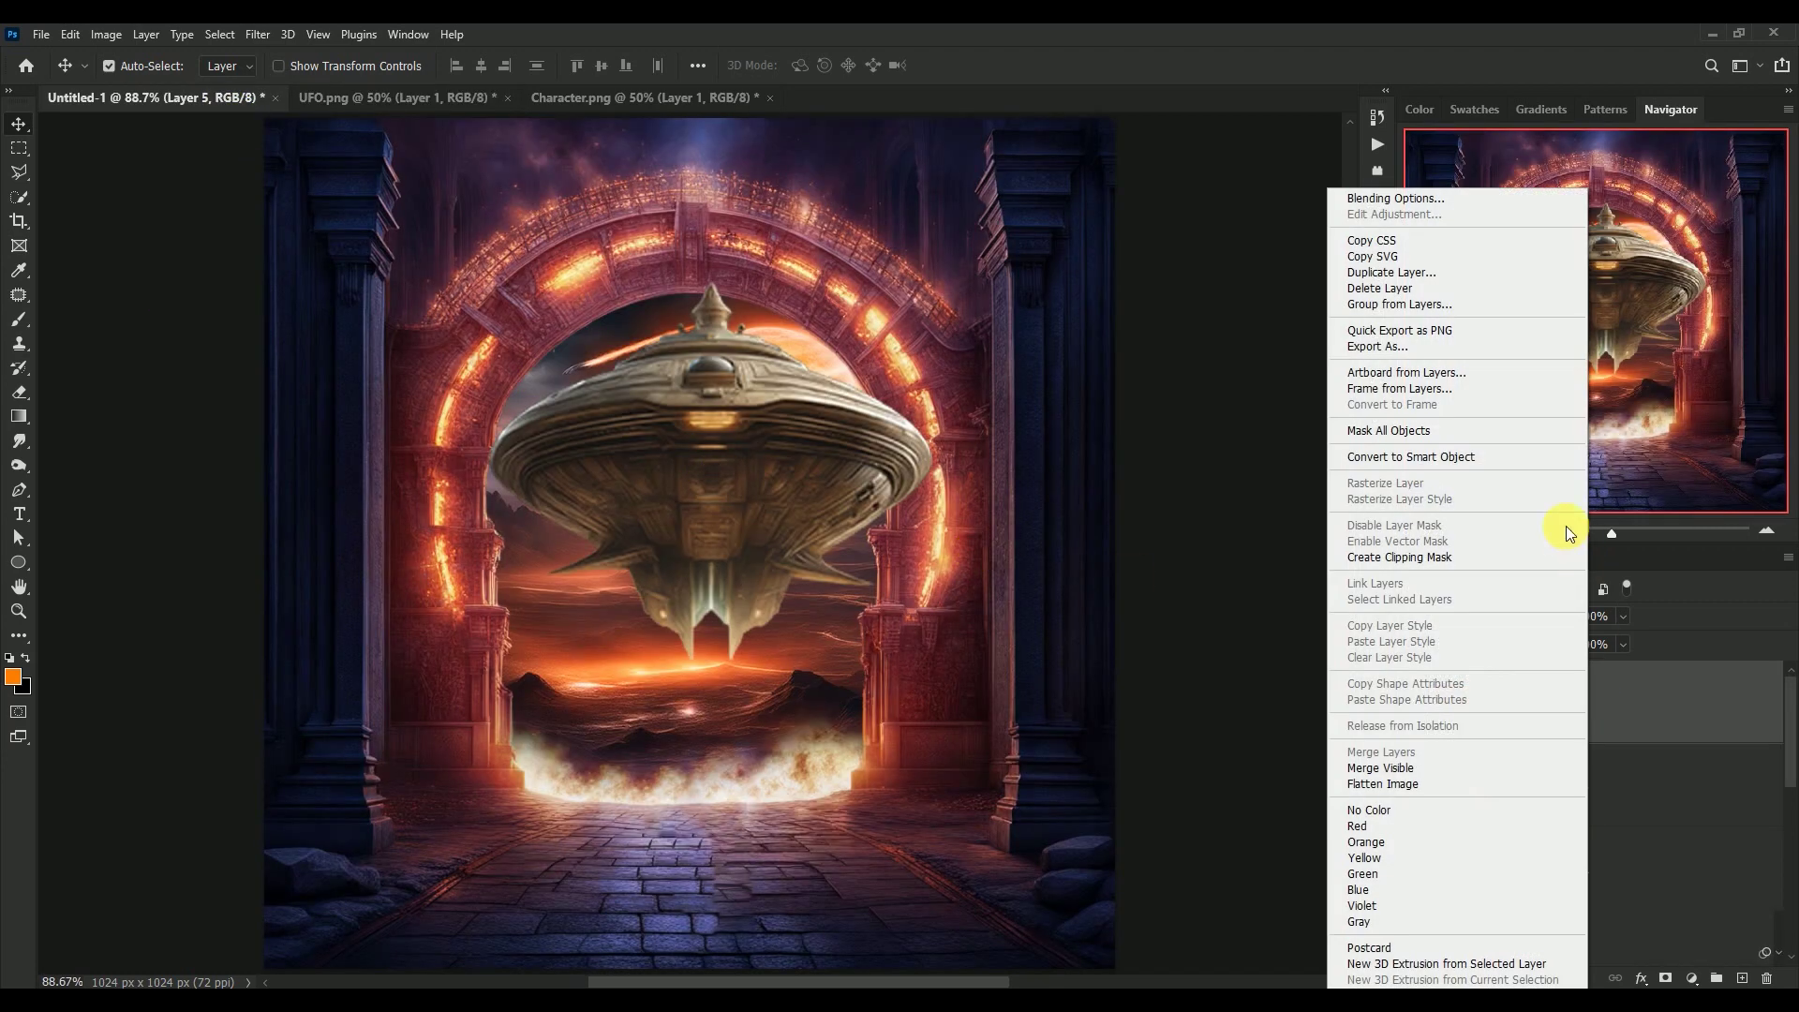
pyautogui.click(1497, 458)
# Step: Scale the UFO to 38.99% and centre it in the sky inside the arch
pyautogui.hotkey('ctrl', 't')
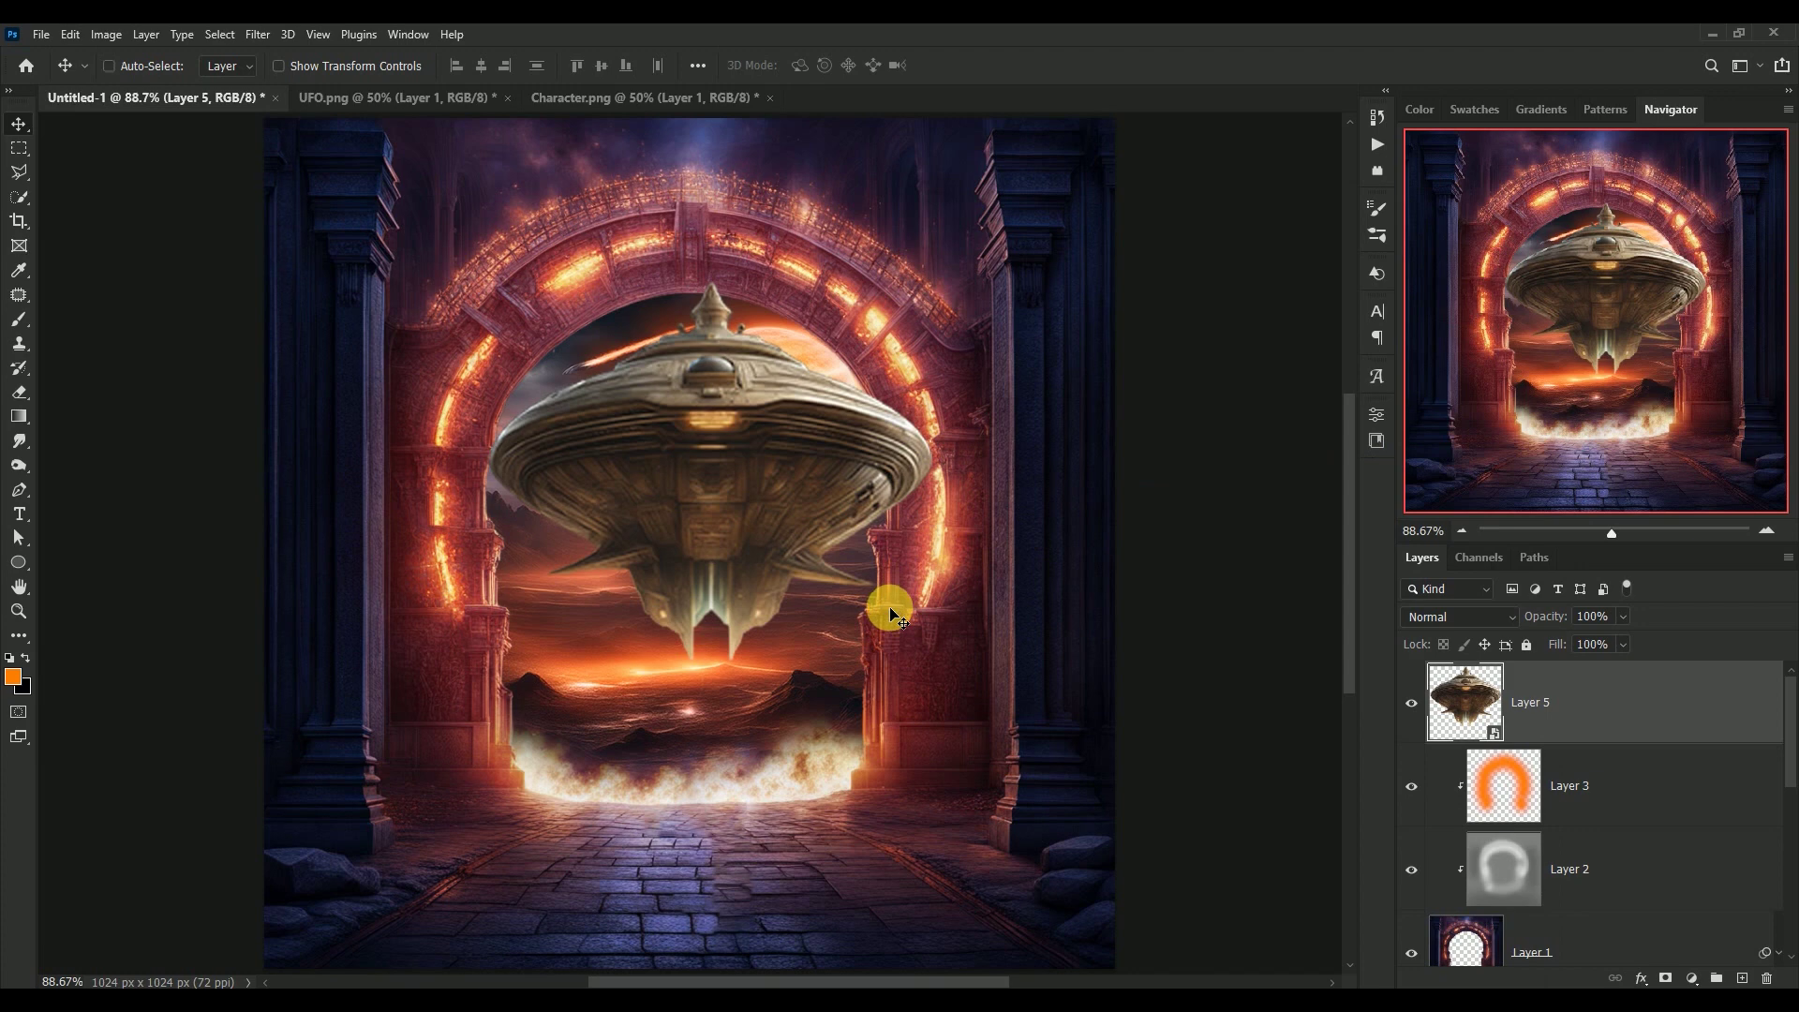
pyautogui.moveTo(930, 735); pyautogui.dragTo(670, 449)
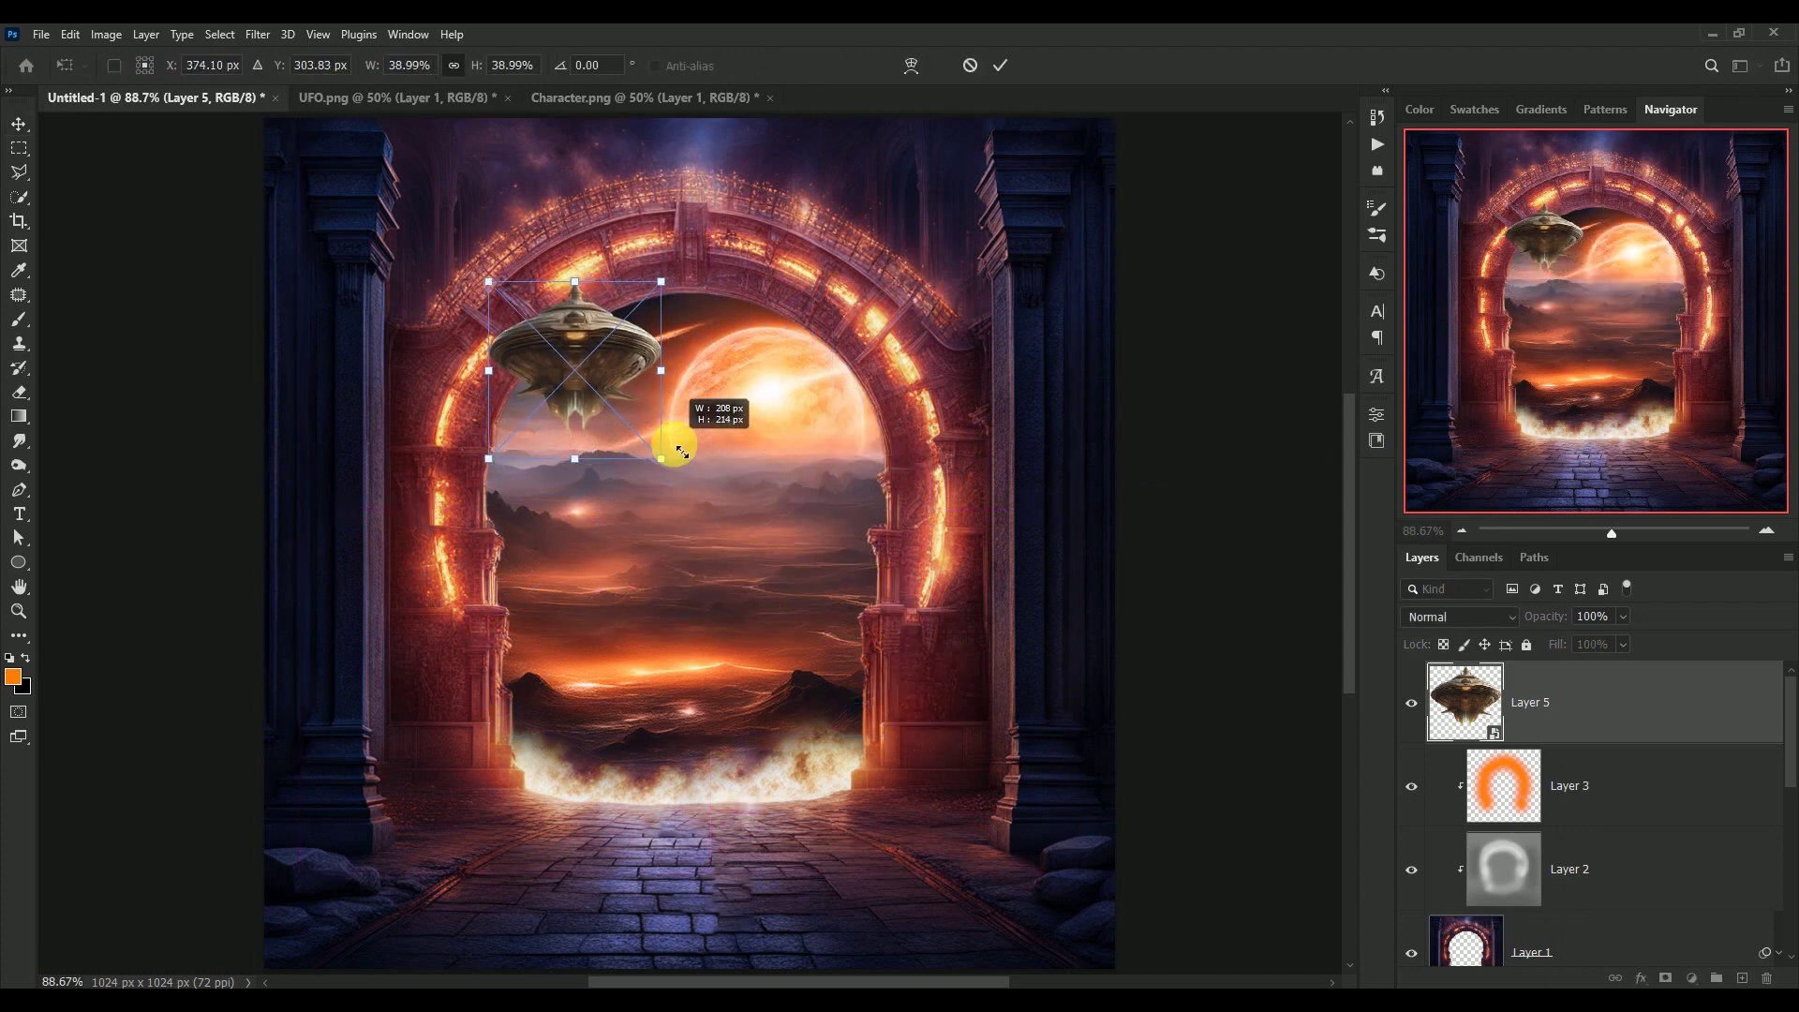
pyautogui.moveTo(579, 328); pyautogui.dragTo(701, 411)
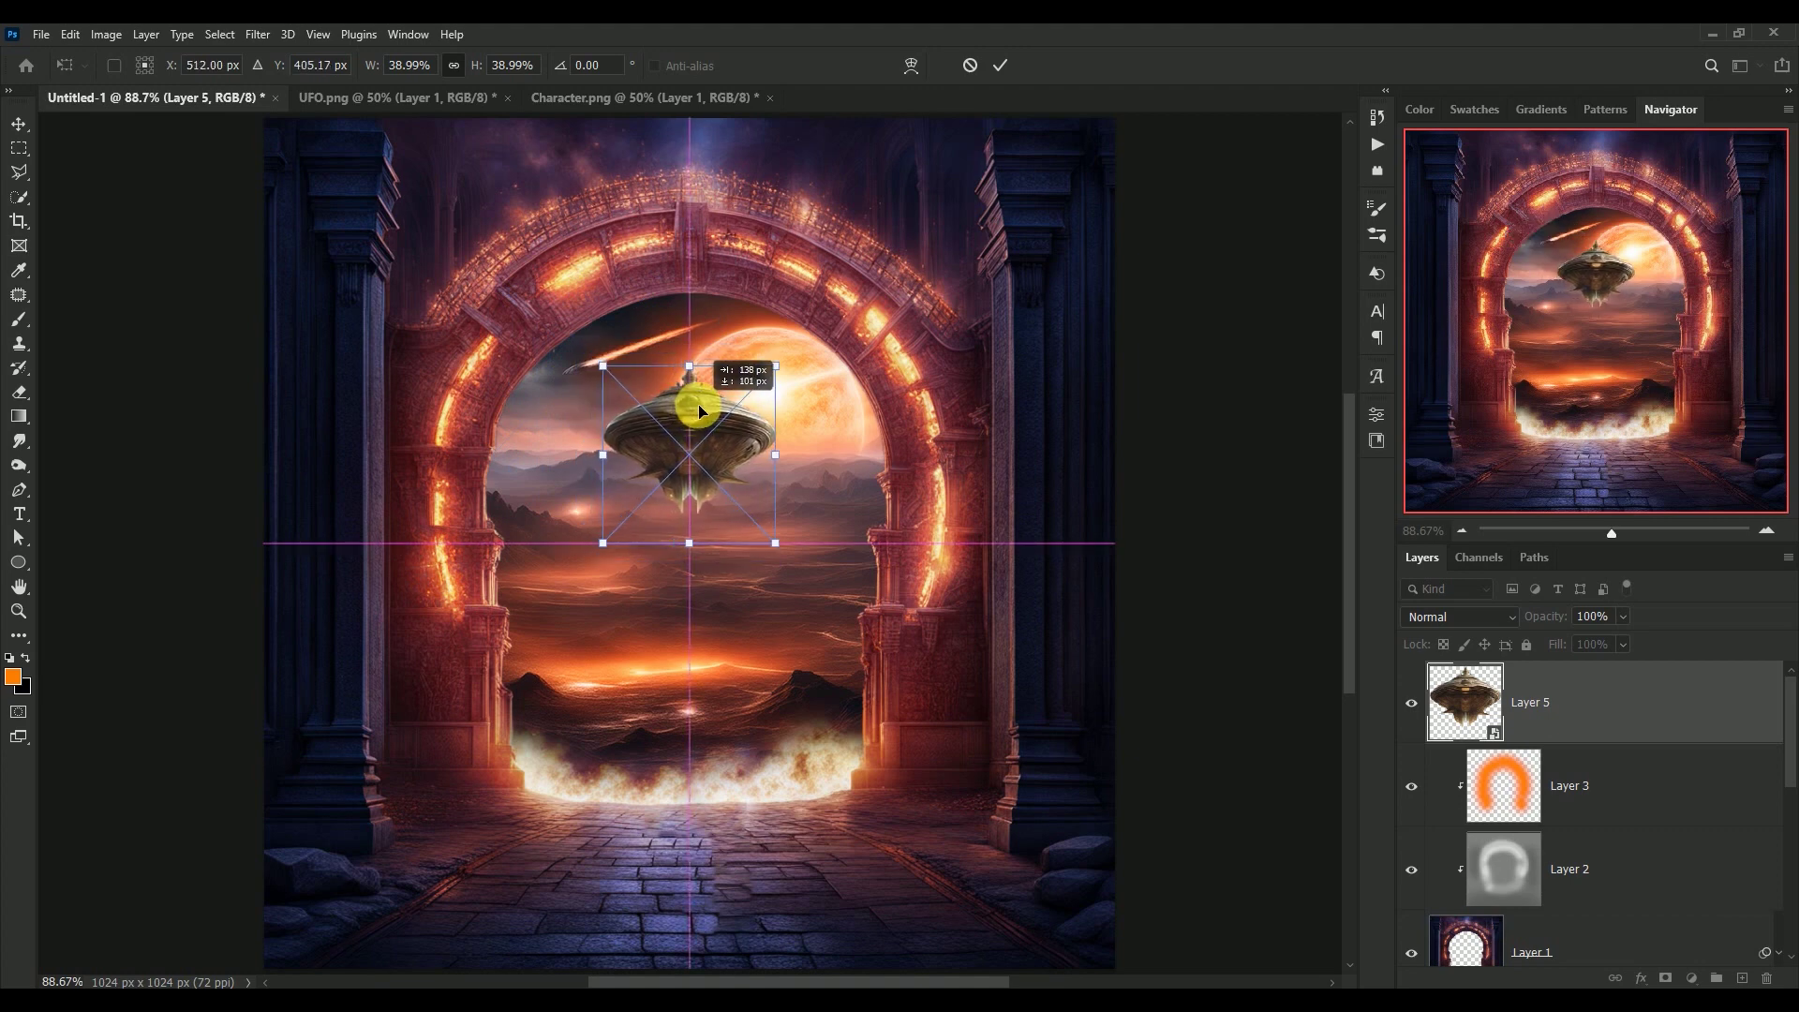
pyautogui.press('Return')
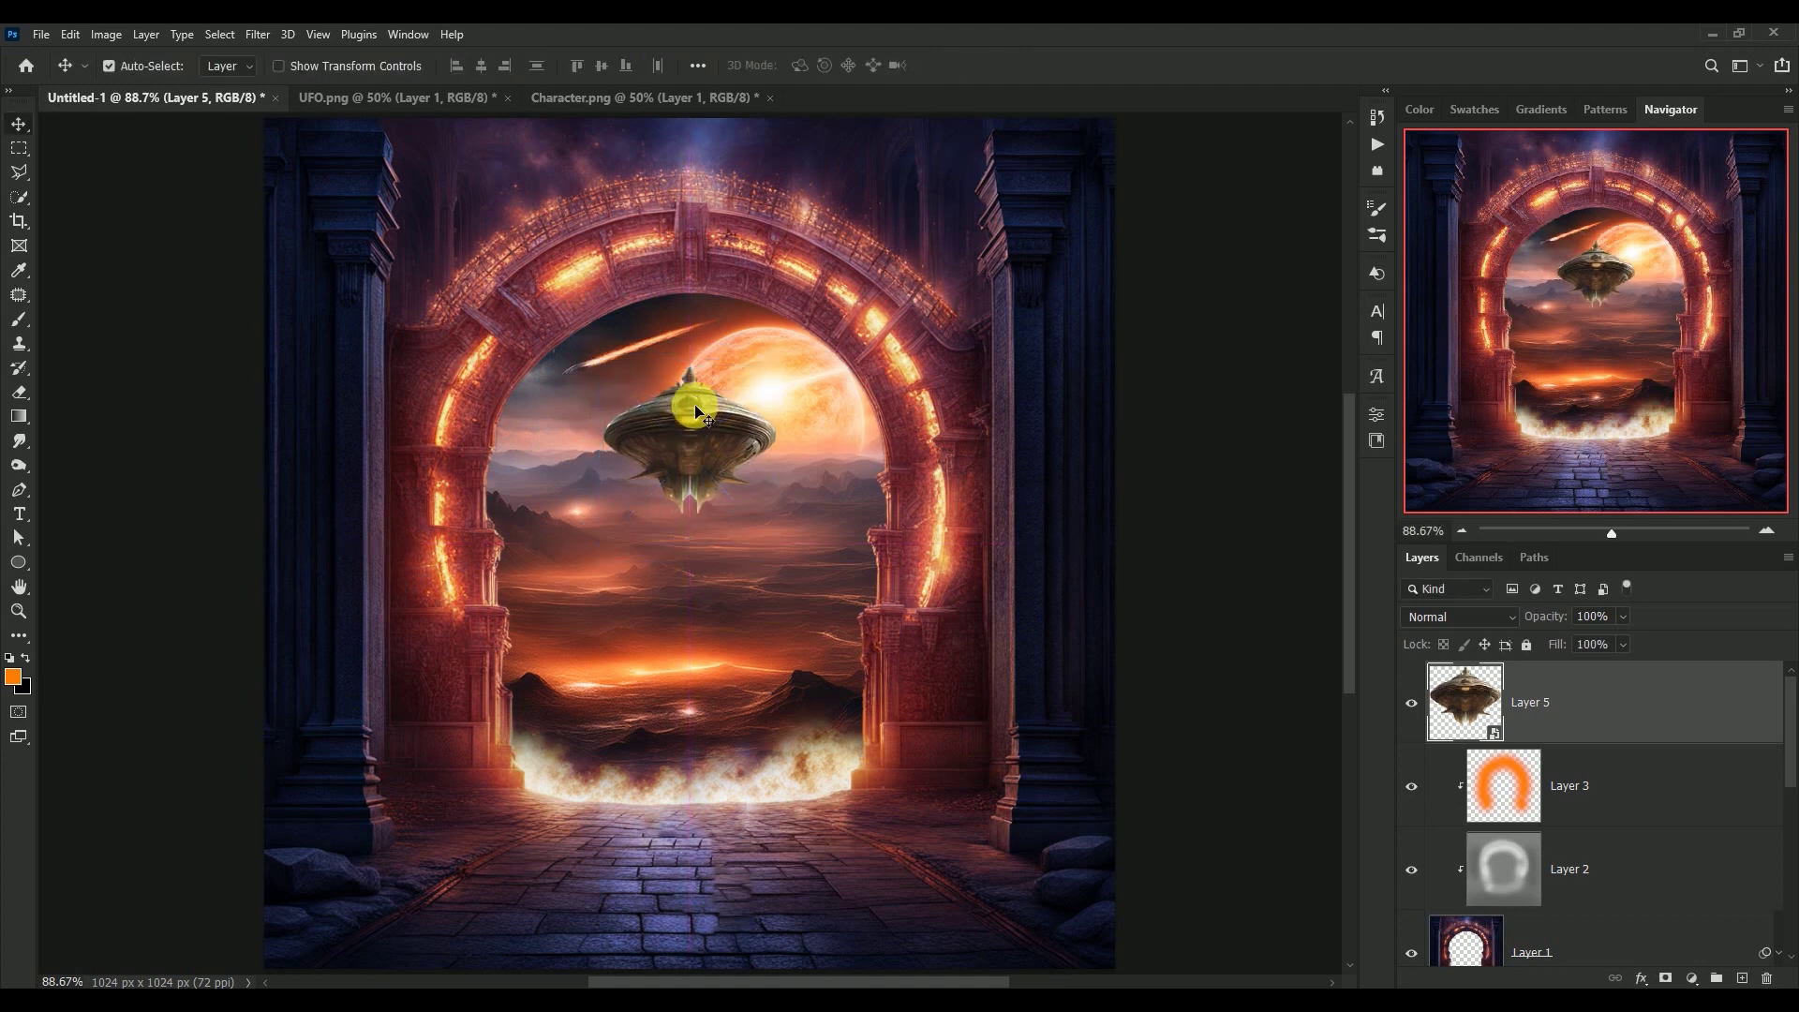
pyautogui.click(1413, 705)
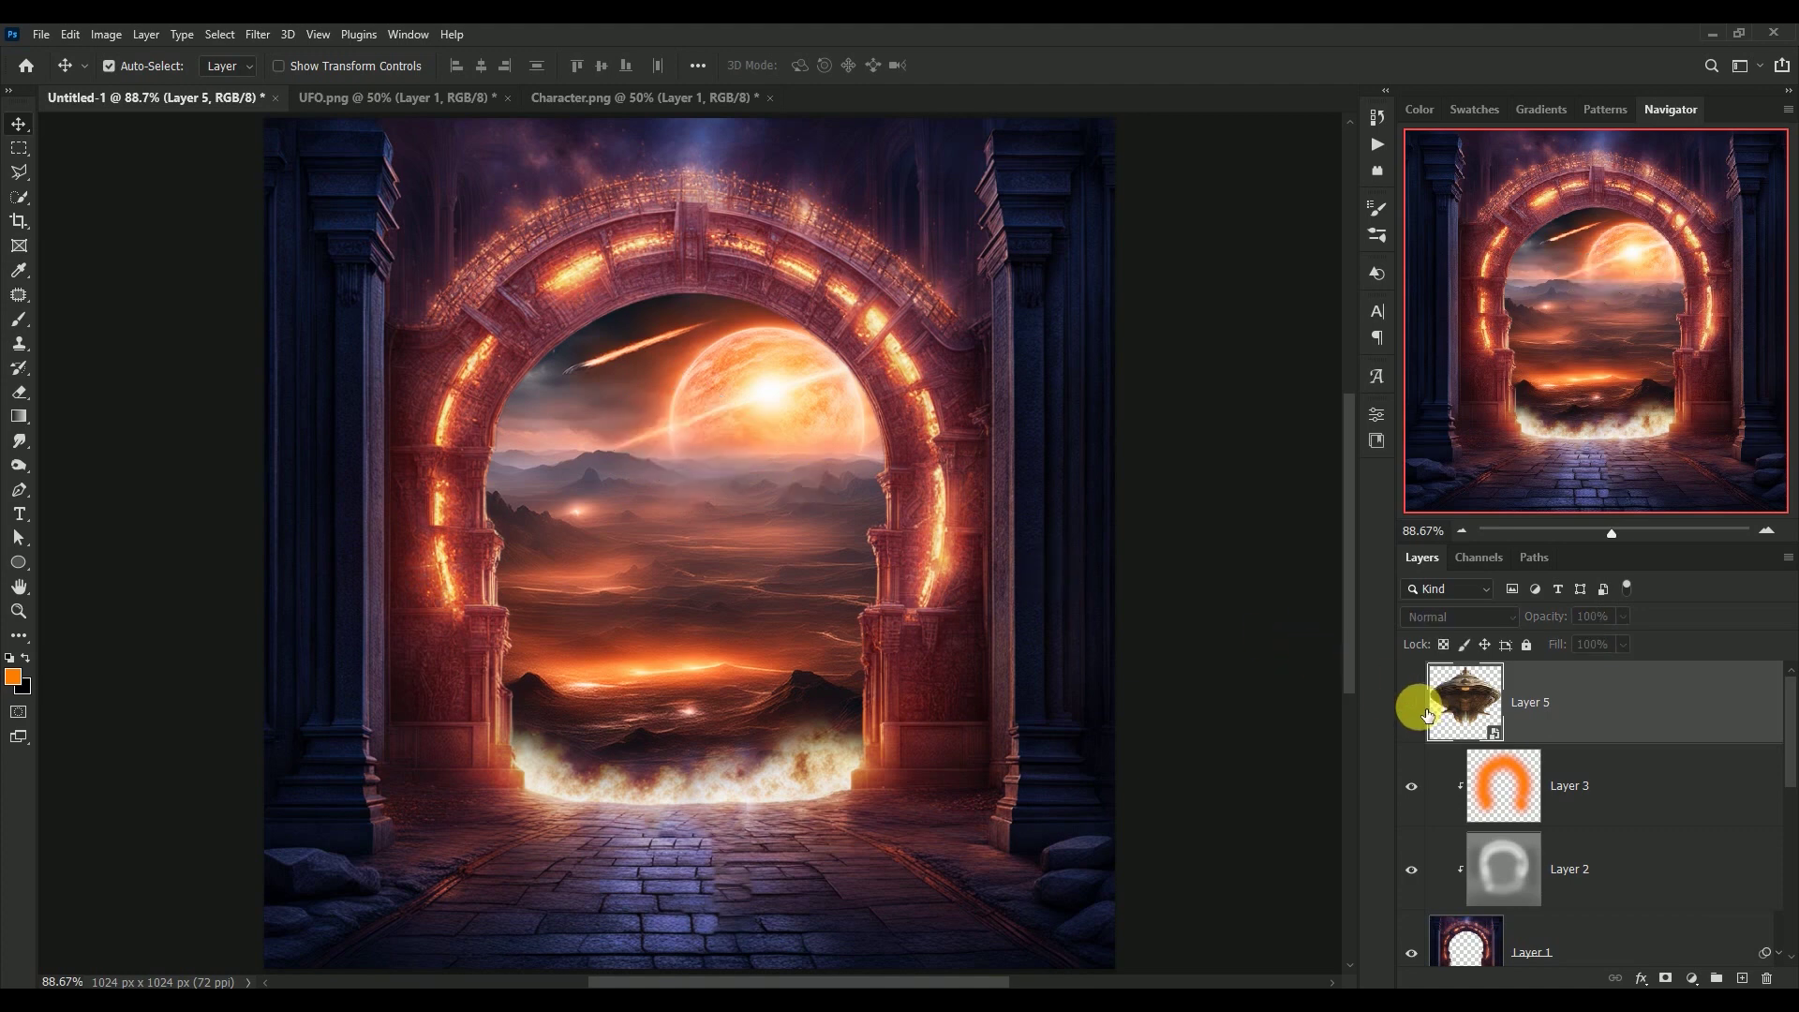
pyautogui.click(1413, 704)
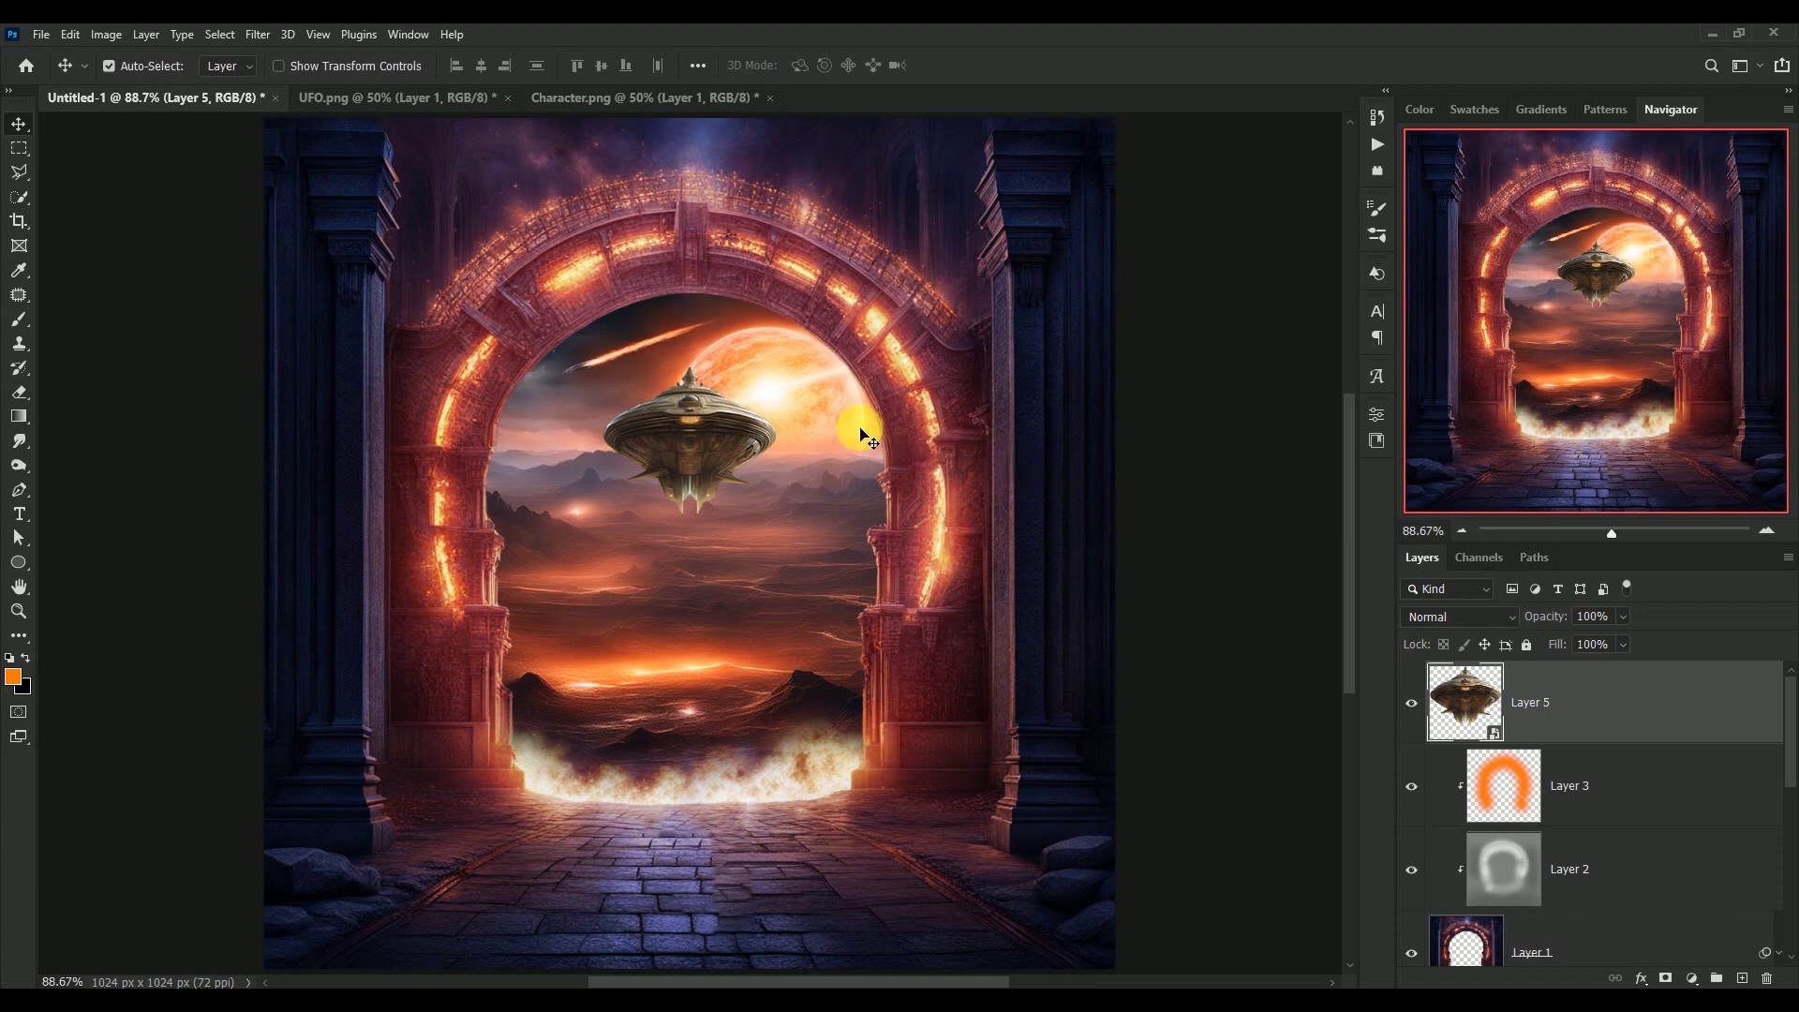
# Step: In Camera Raw, set Temperature -30, Tint +17, Highlights -36 and Shadows +28 on the UFO
pyautogui.click(253, 34)
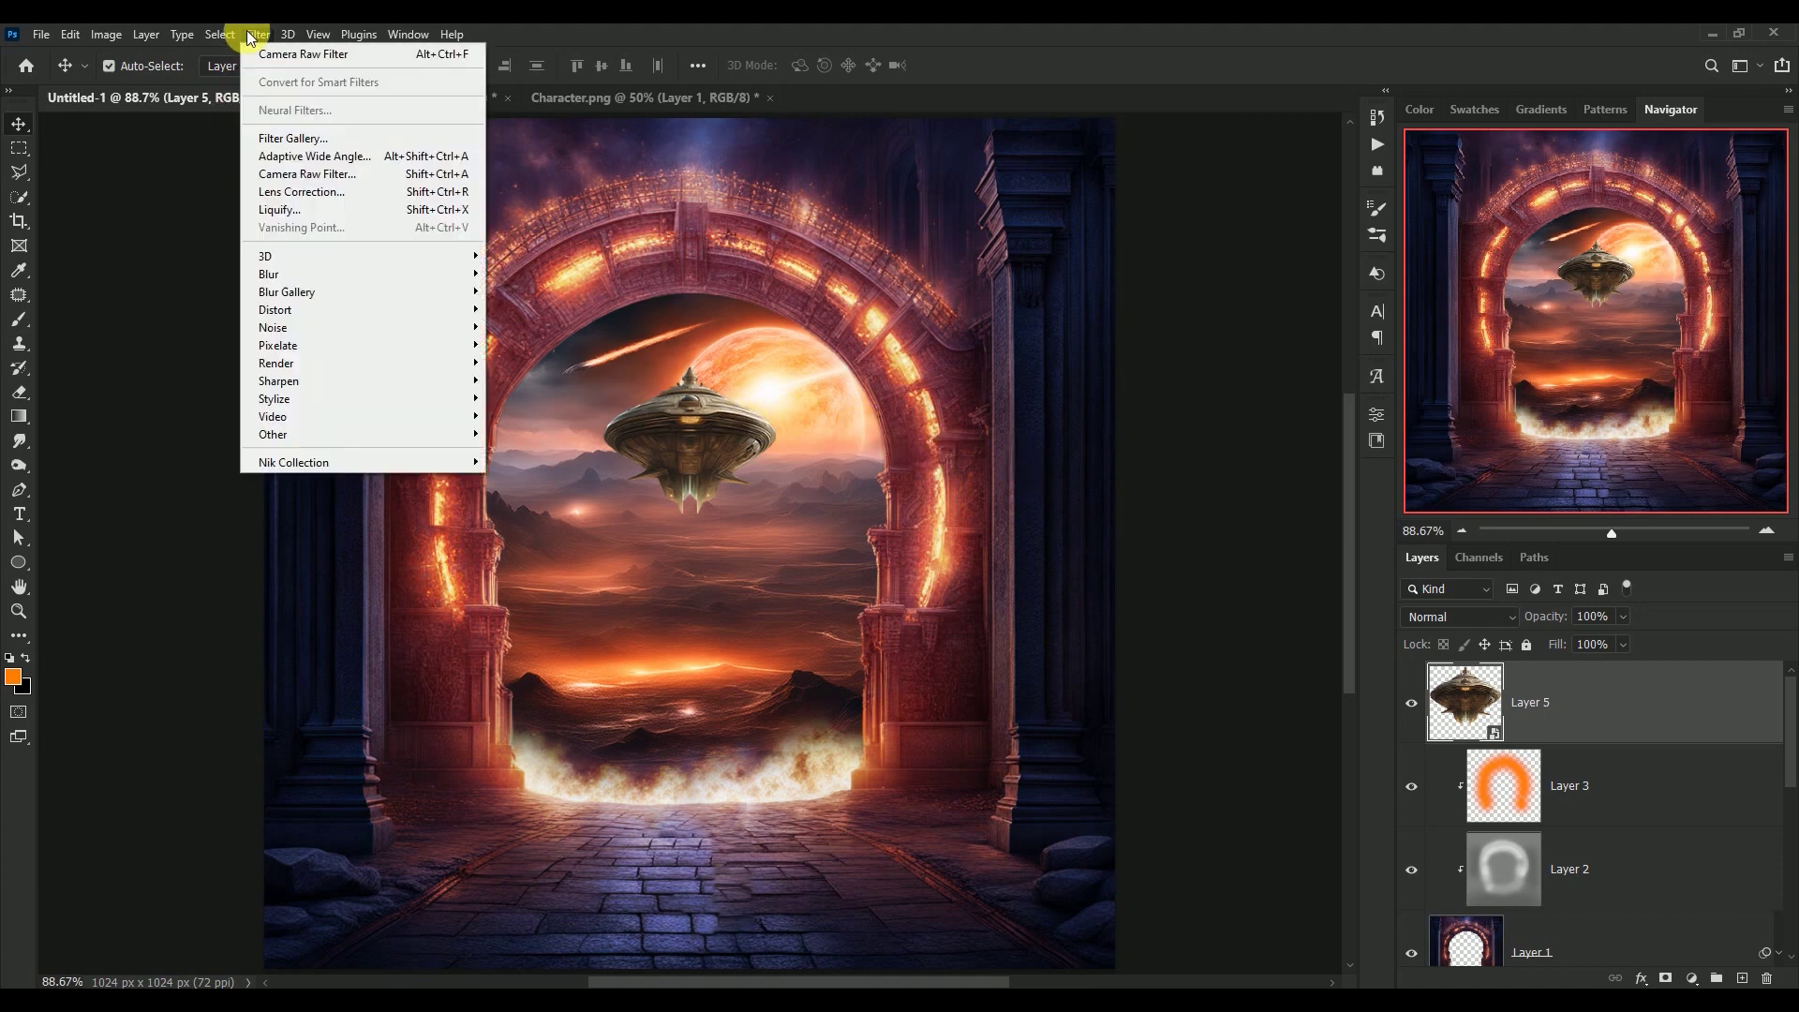
pyautogui.click(269, 178)
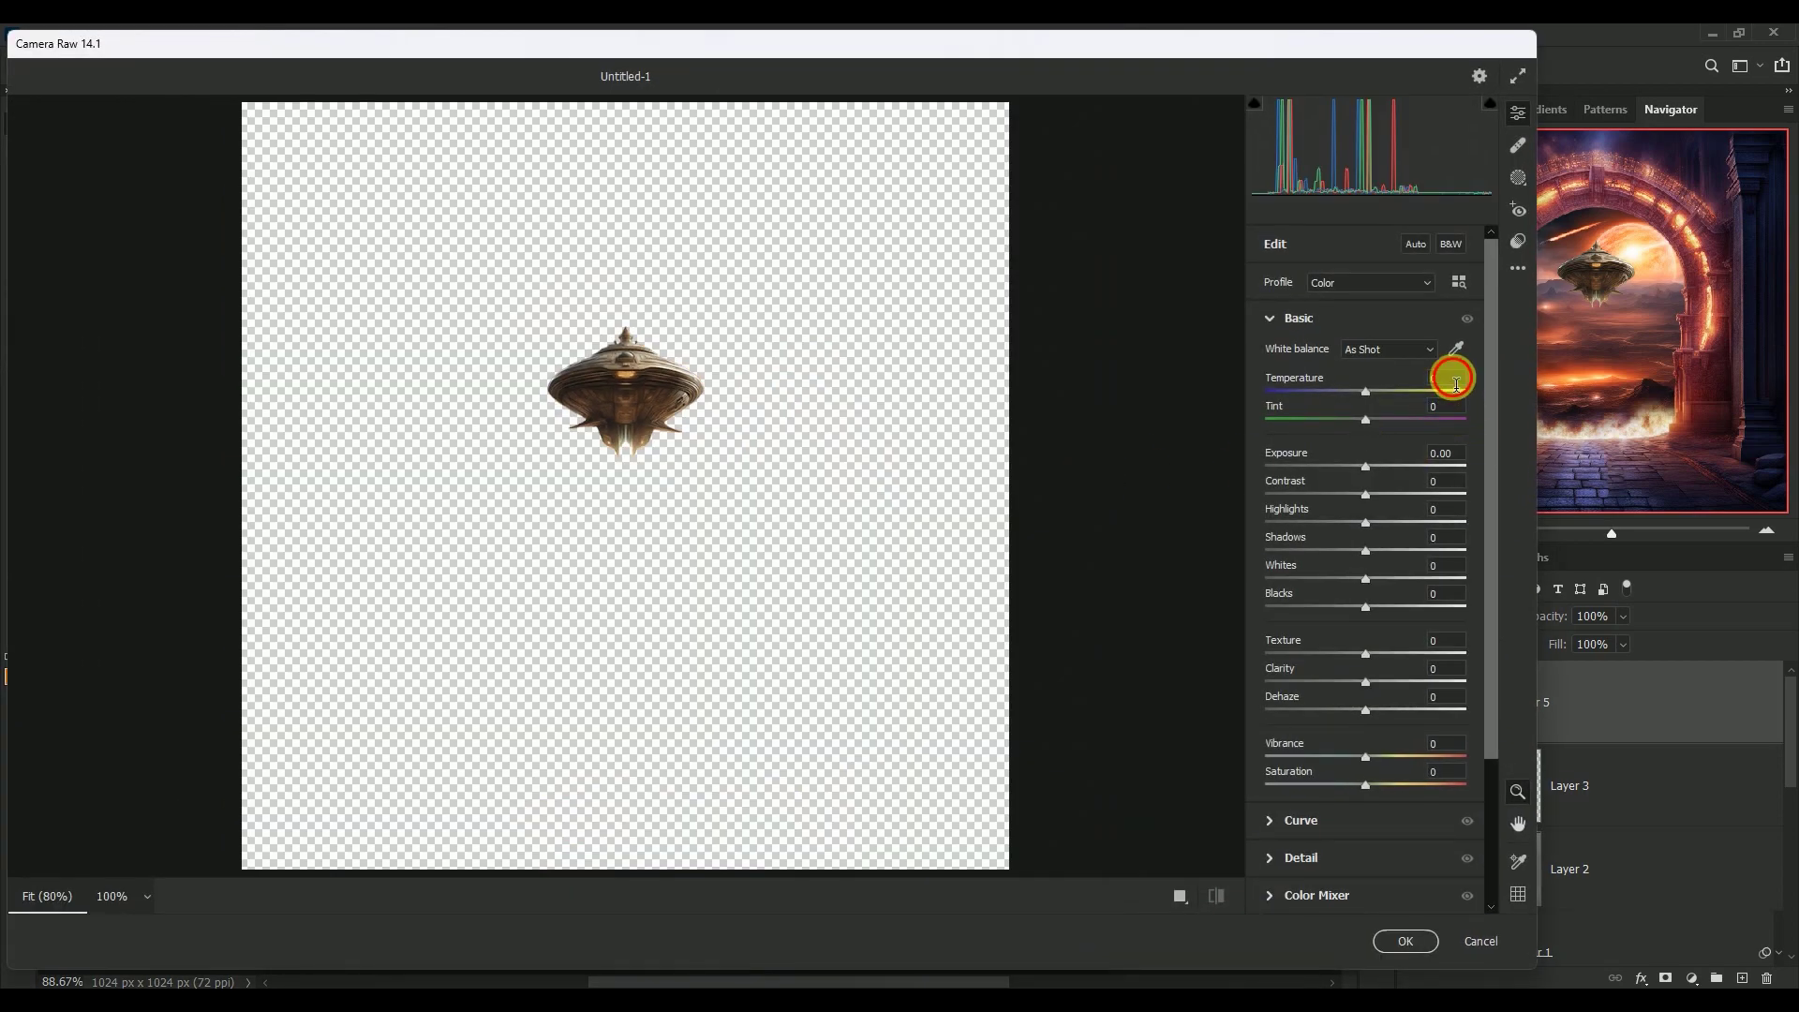
pyautogui.click(1455, 382)
pyautogui.write('-')
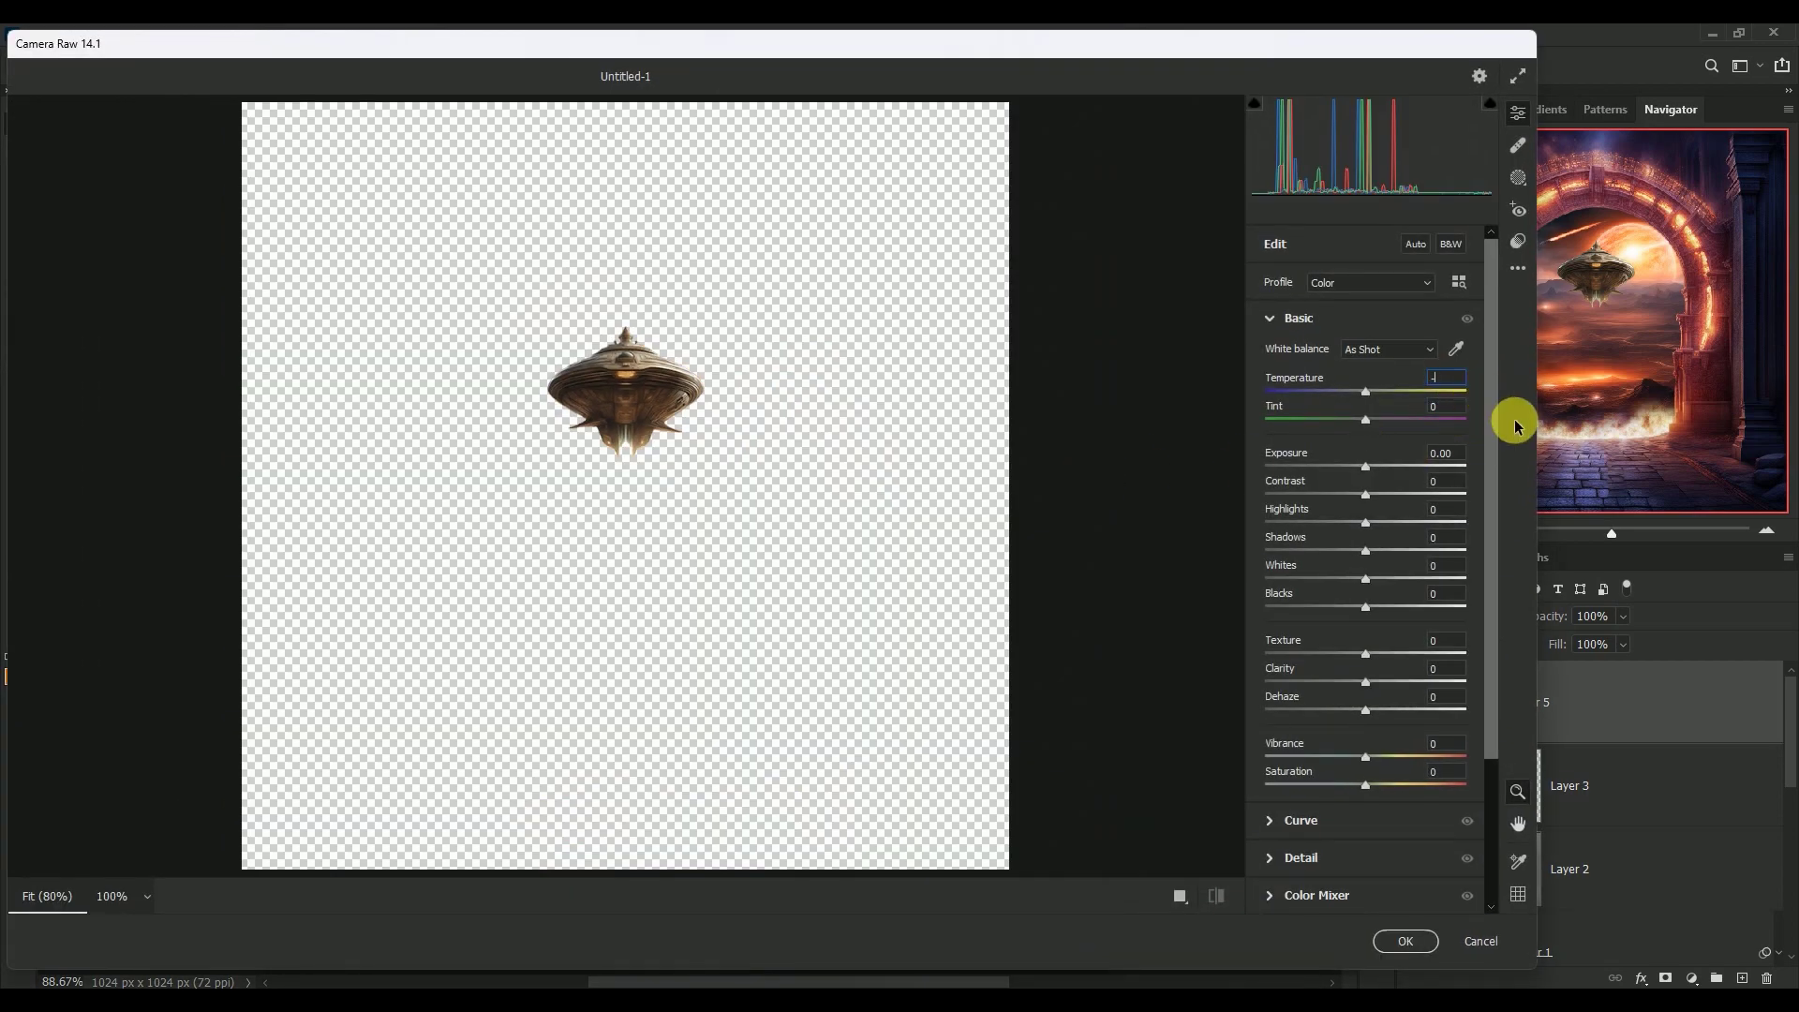
pyautogui.write('30')
pyautogui.press('Tab')
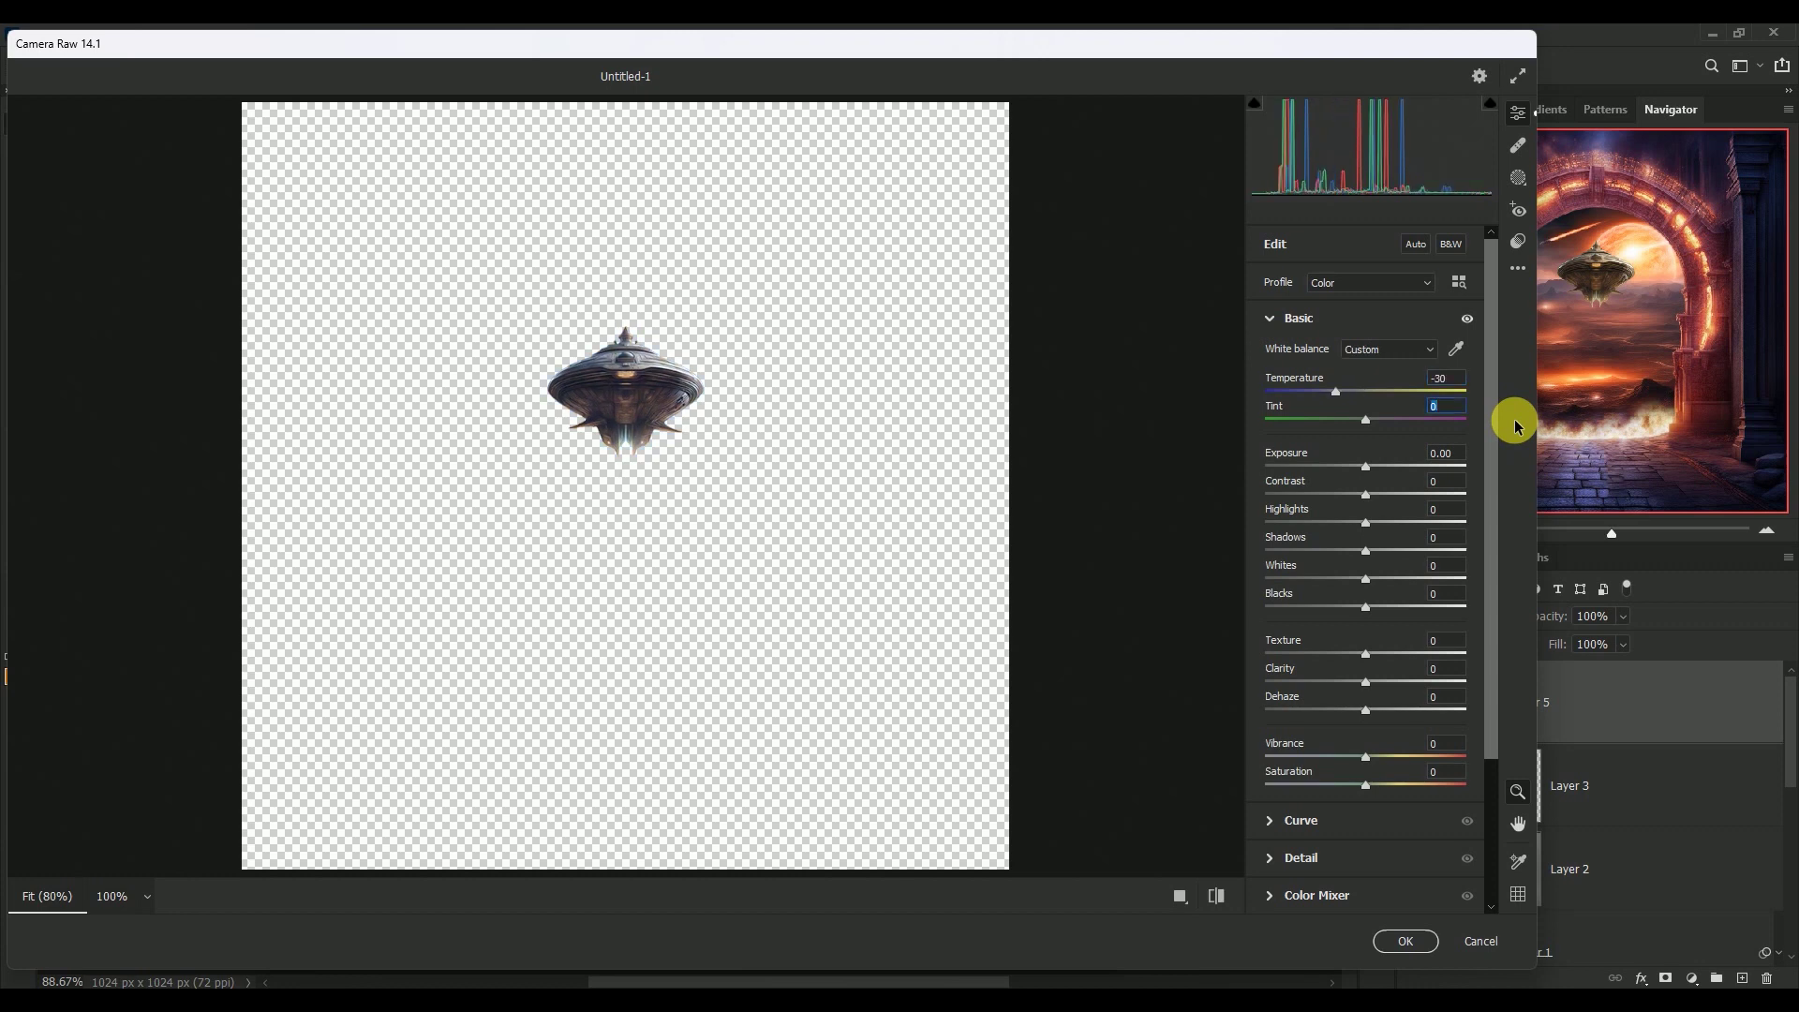
pyautogui.write('+1')
pyautogui.write('7')
pyautogui.press('Tab')
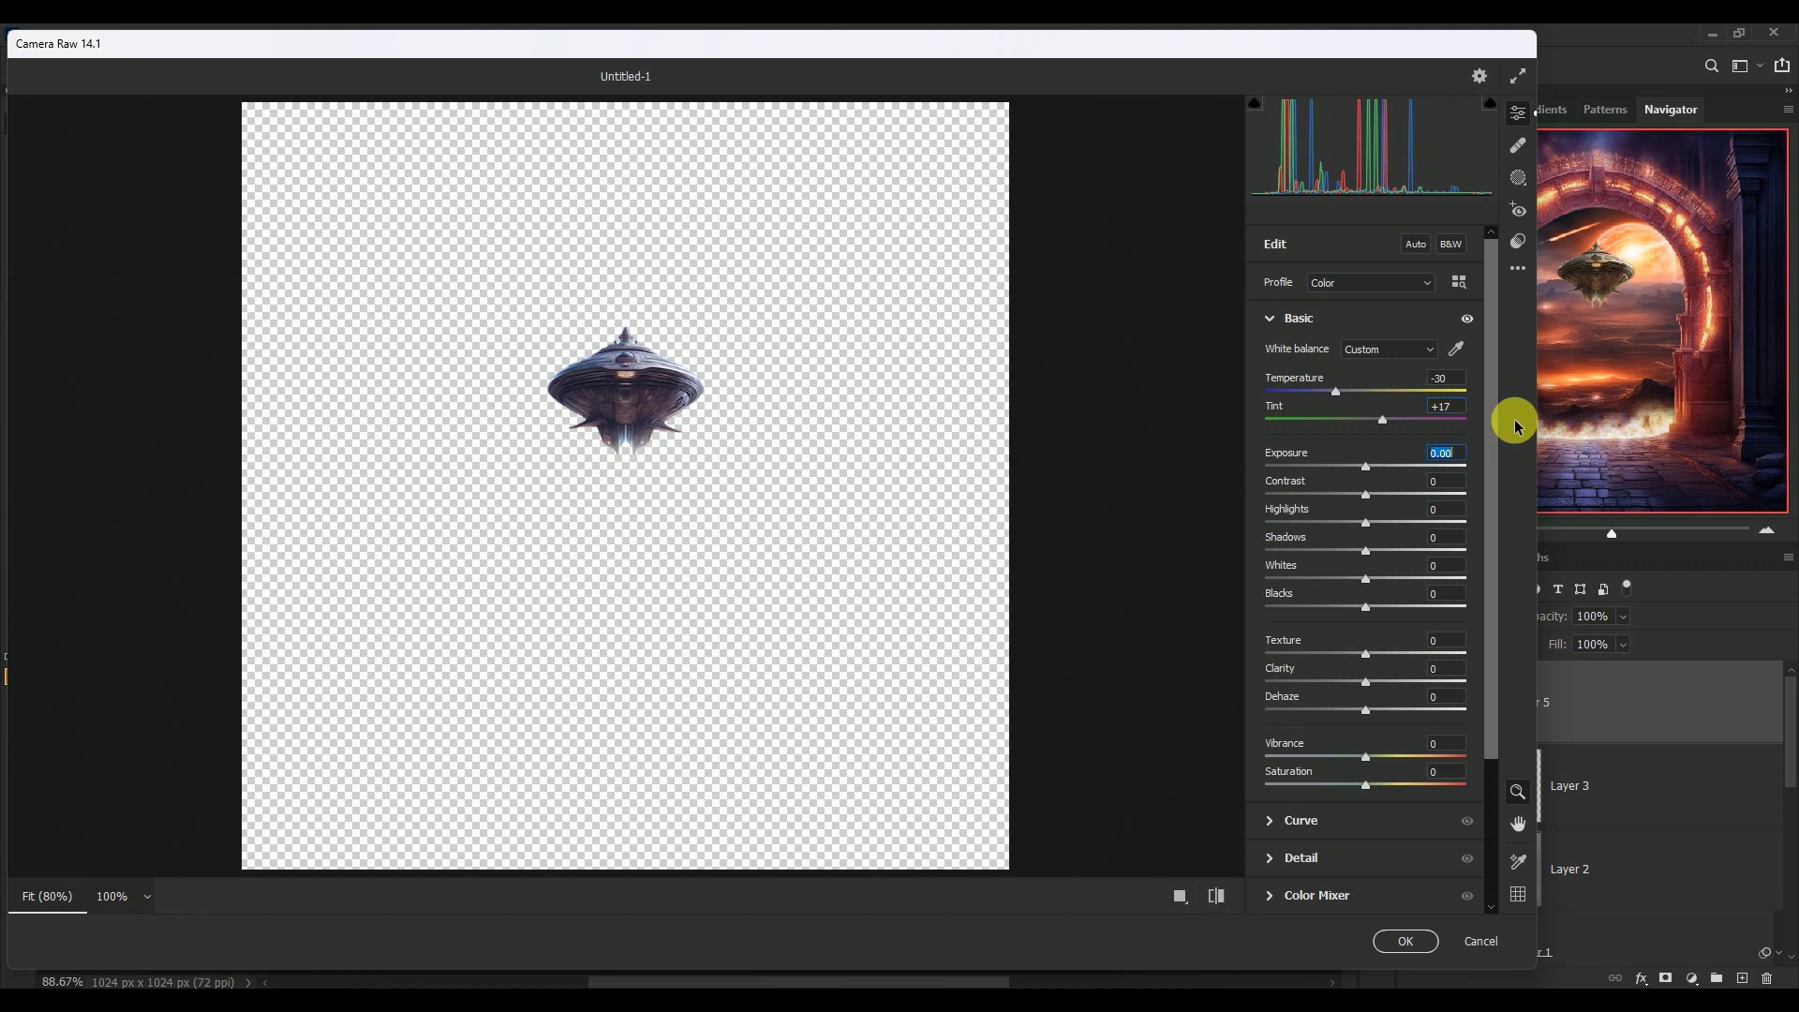
pyautogui.press('Tab')
pyautogui.press('Tab')
pyautogui.write('3')
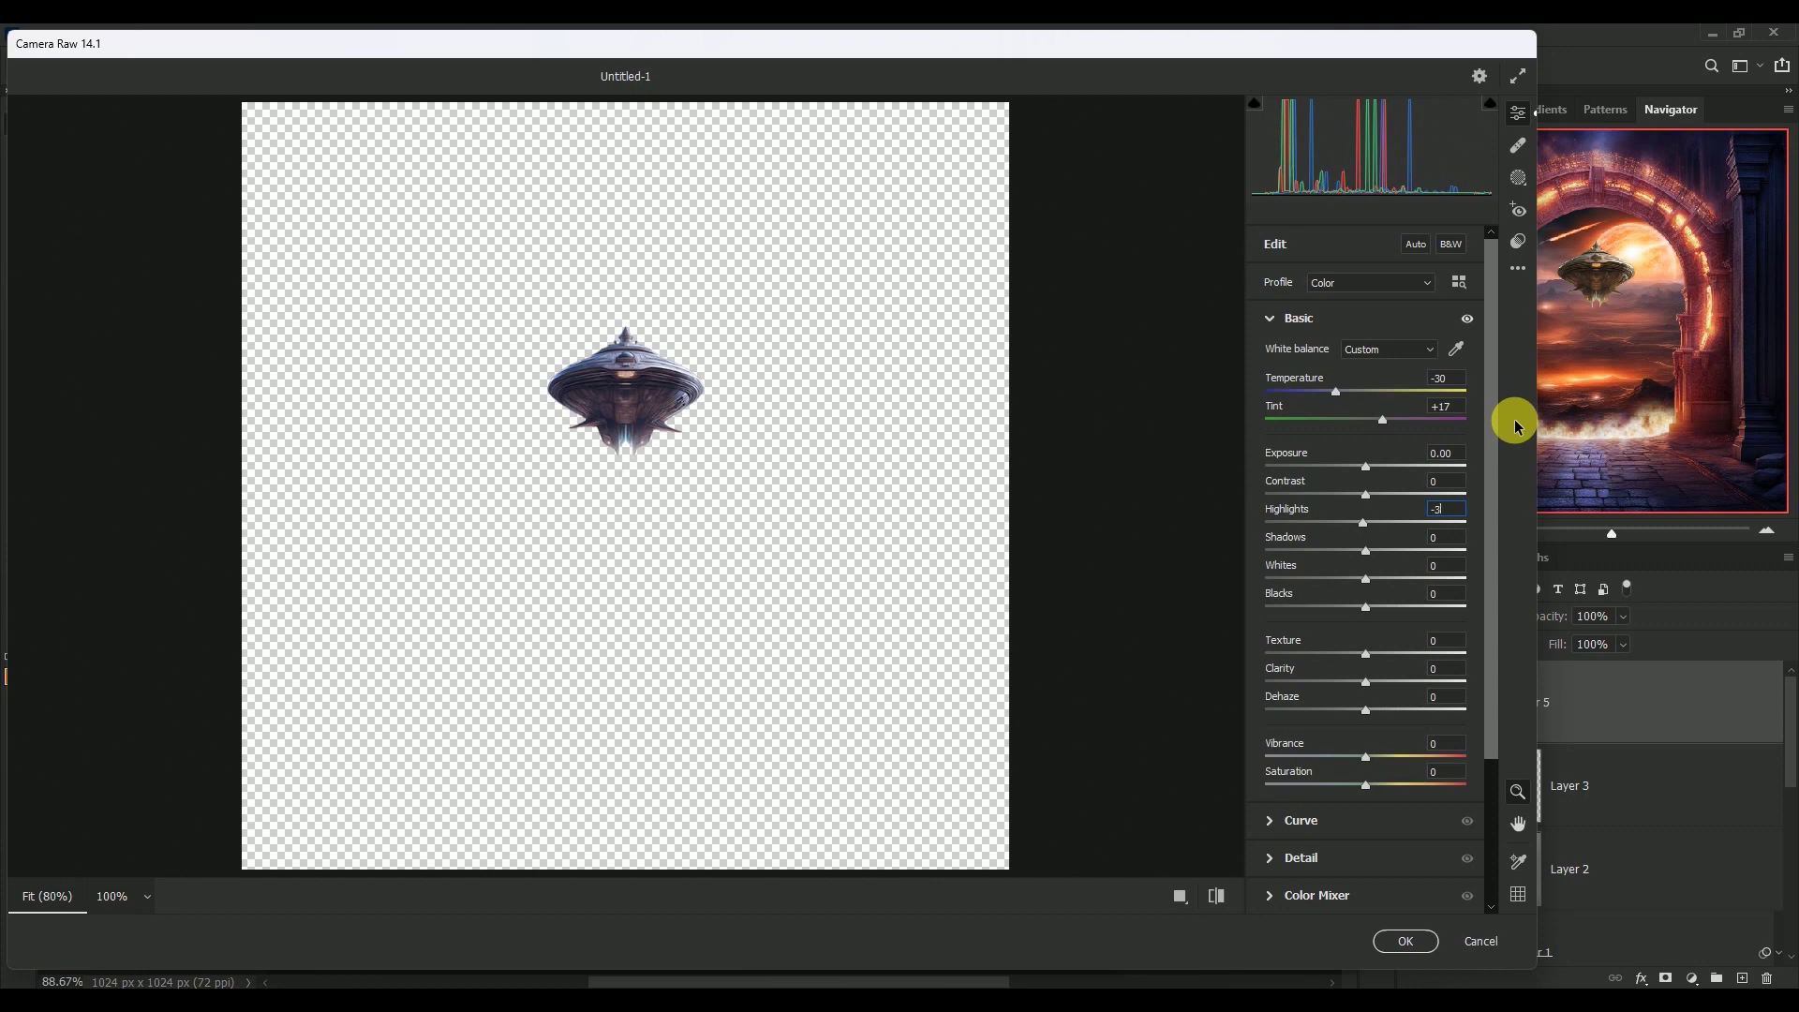
pyautogui.write('6')
pyautogui.press('Tab')
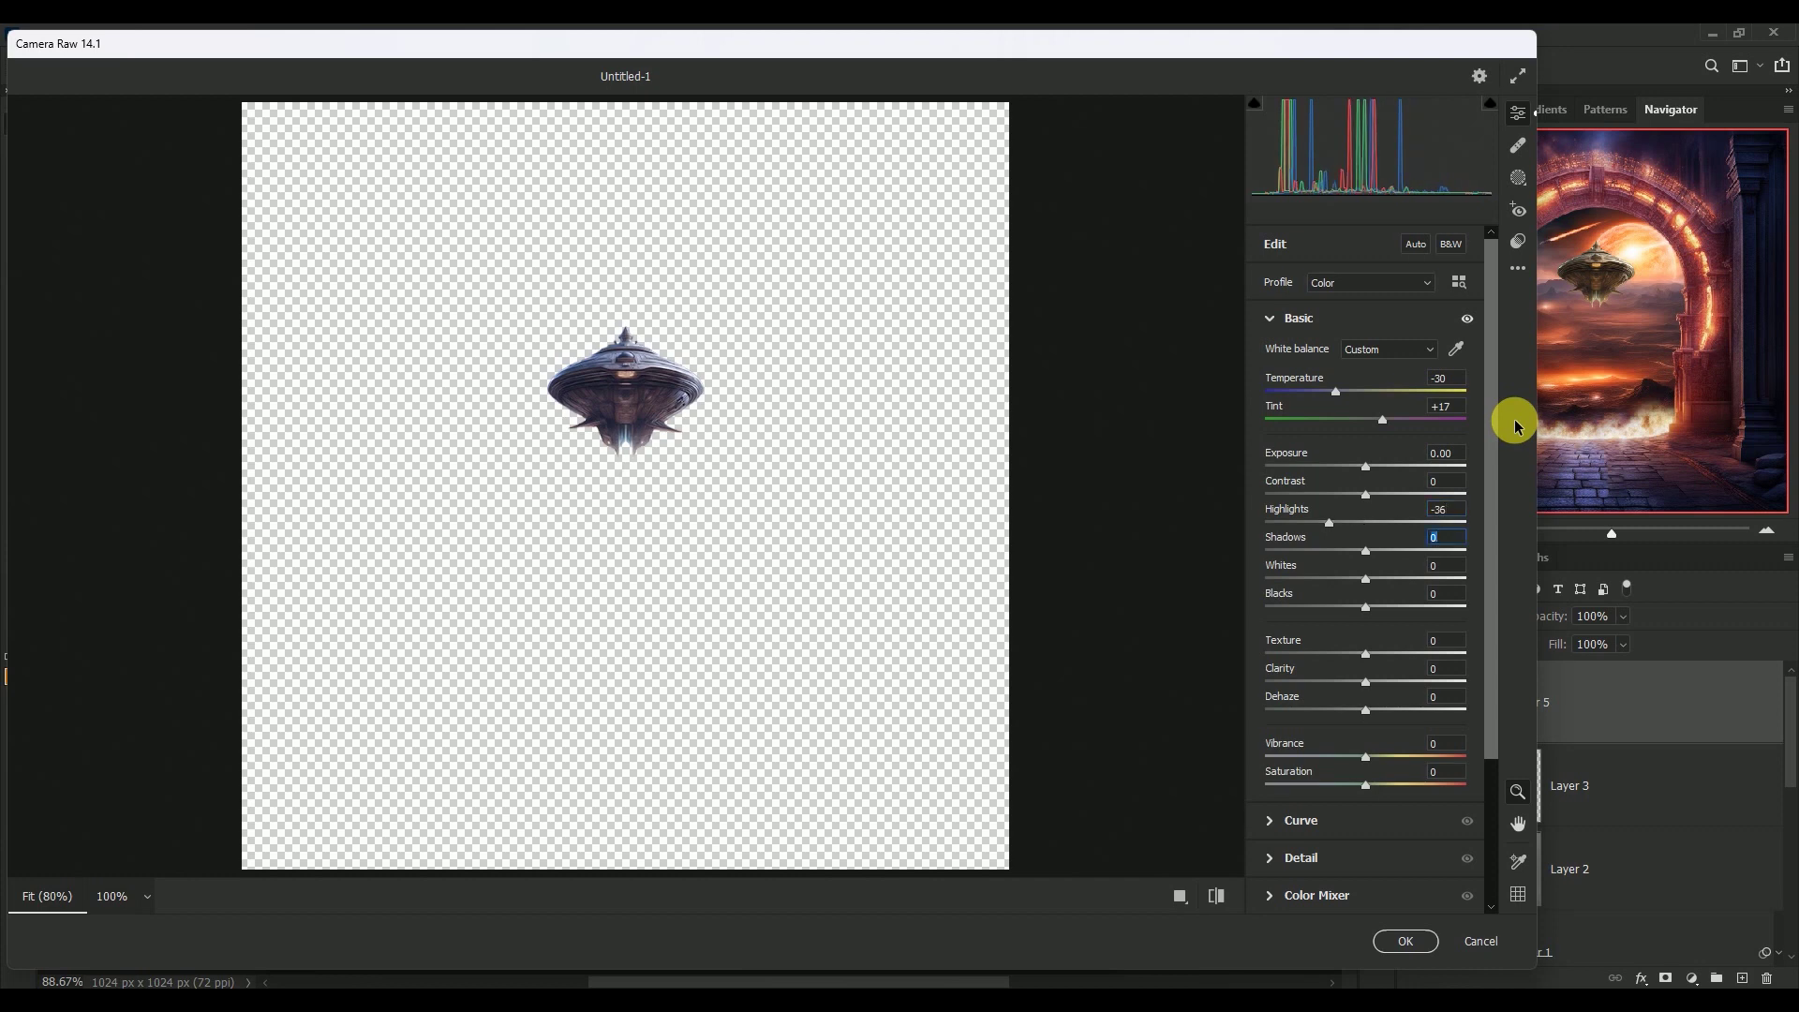
pyautogui.write('+28')
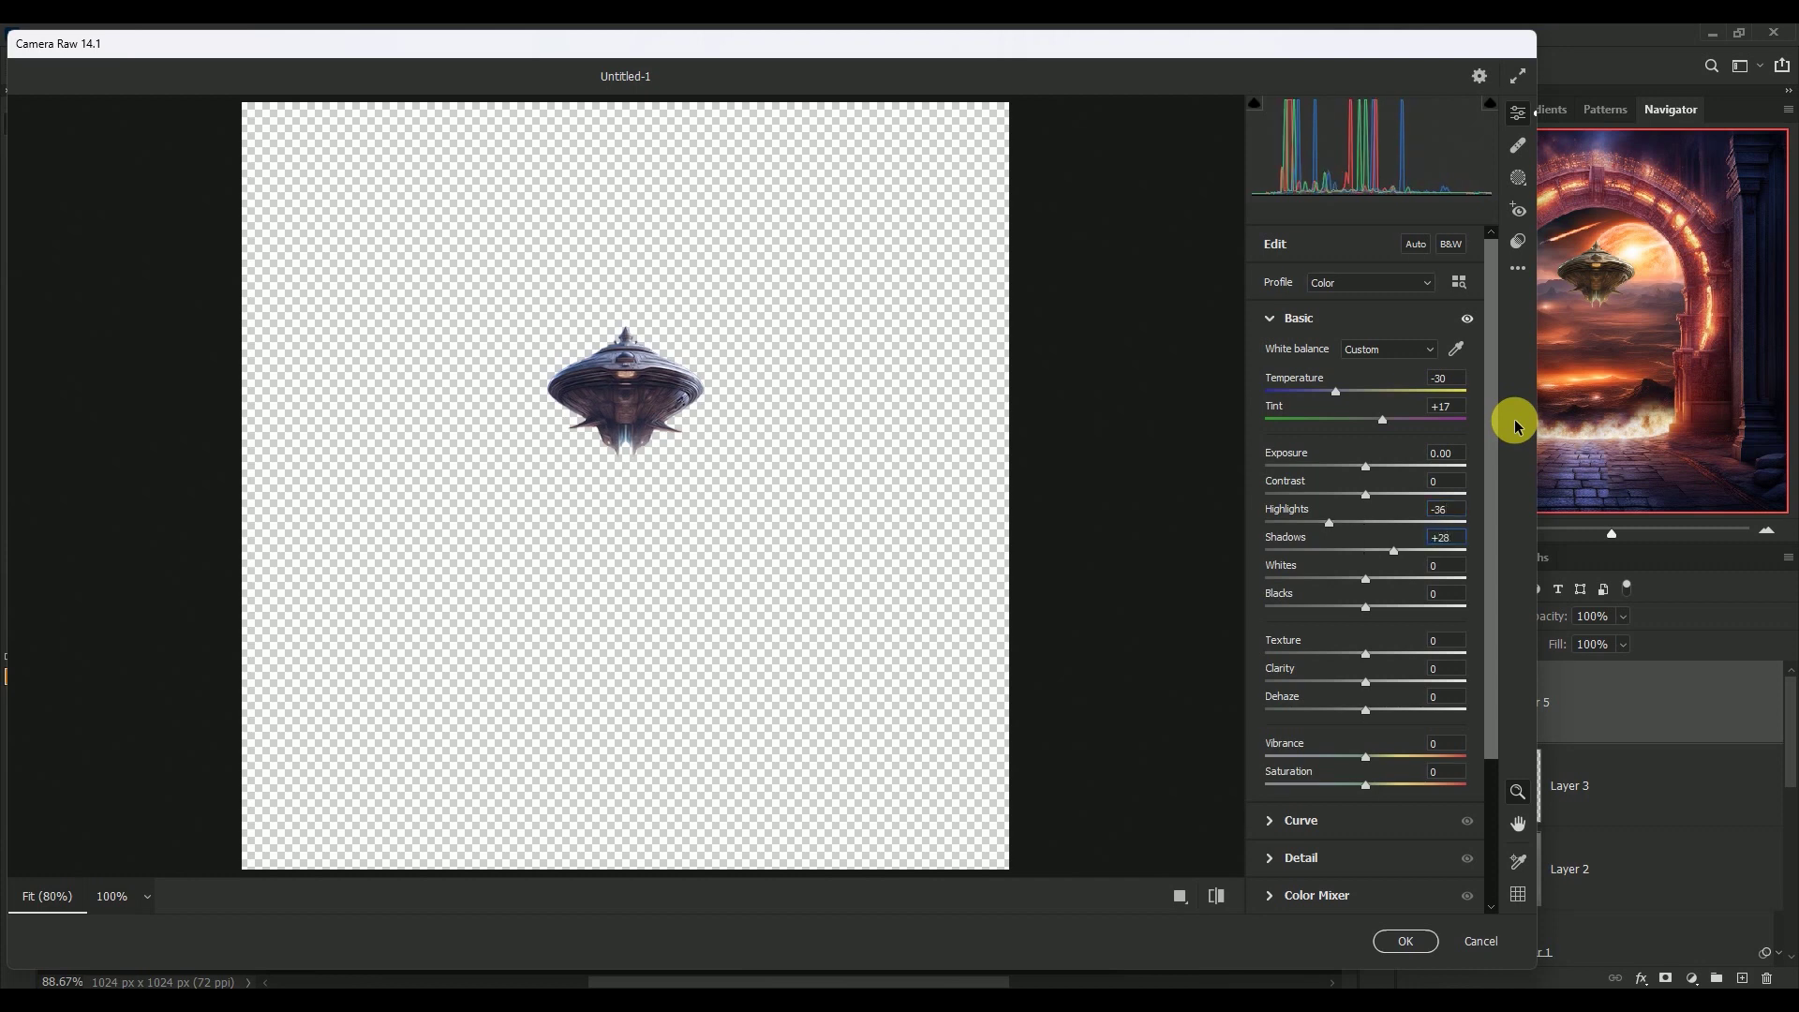
# Step: Set Blacks -14, Texture +16, Clarity +34, Vibrance +15, Saturation +12 and apply the filter
pyautogui.press('Tab')
pyautogui.press('Tab')
pyautogui.write('14')
pyautogui.press('Tab')
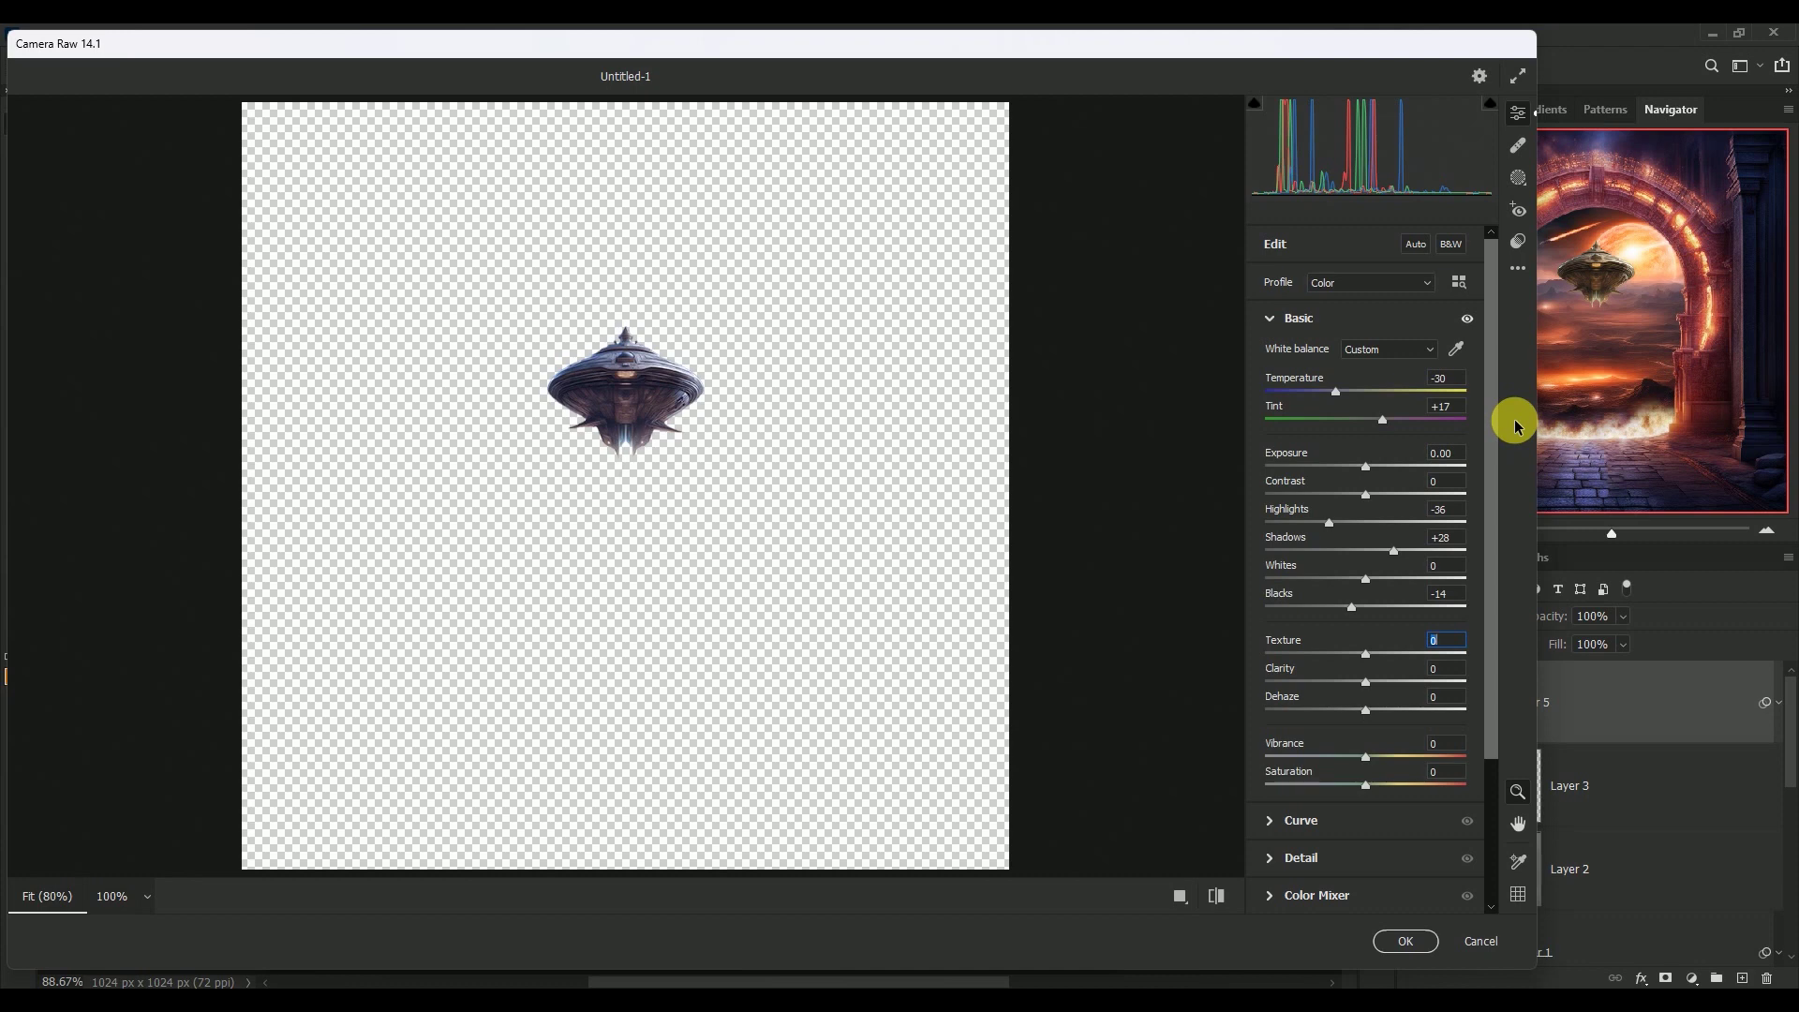
pyautogui.write('16')
pyautogui.press('Tab')
pyautogui.write('3')
pyautogui.write('4')
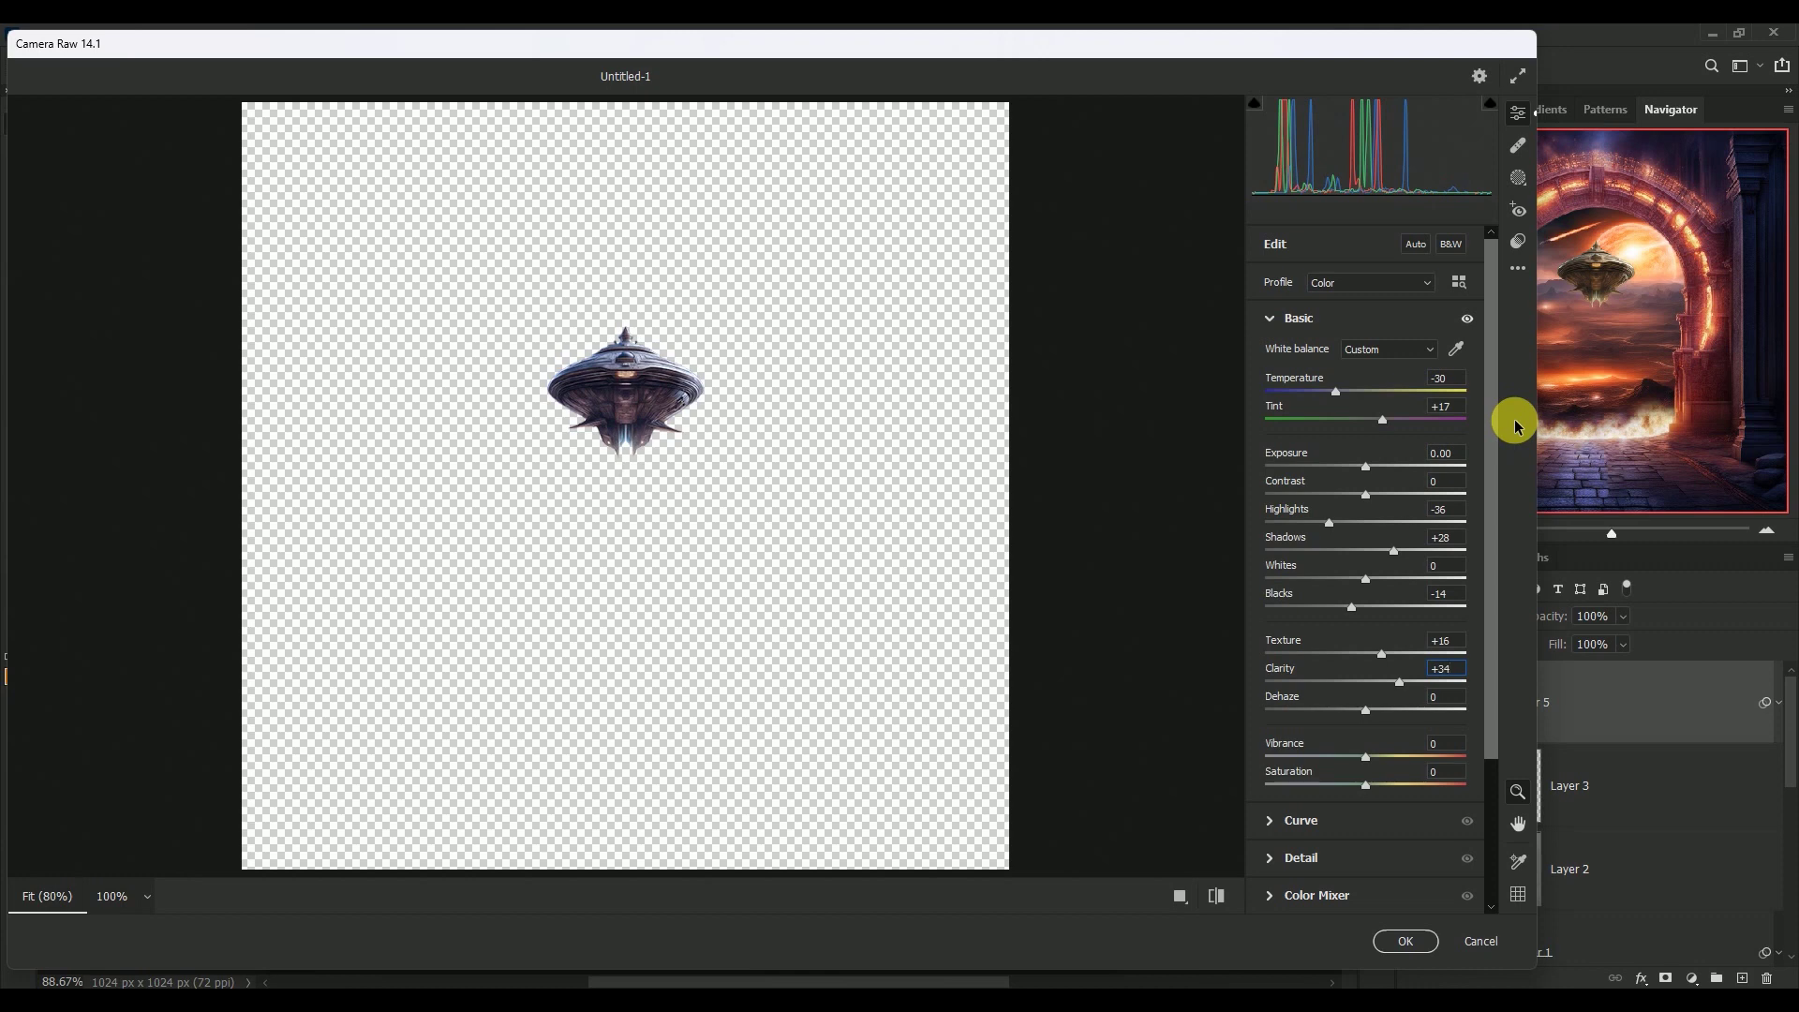
pyautogui.press('Tab')
pyautogui.press('Tab')
pyautogui.write('5')
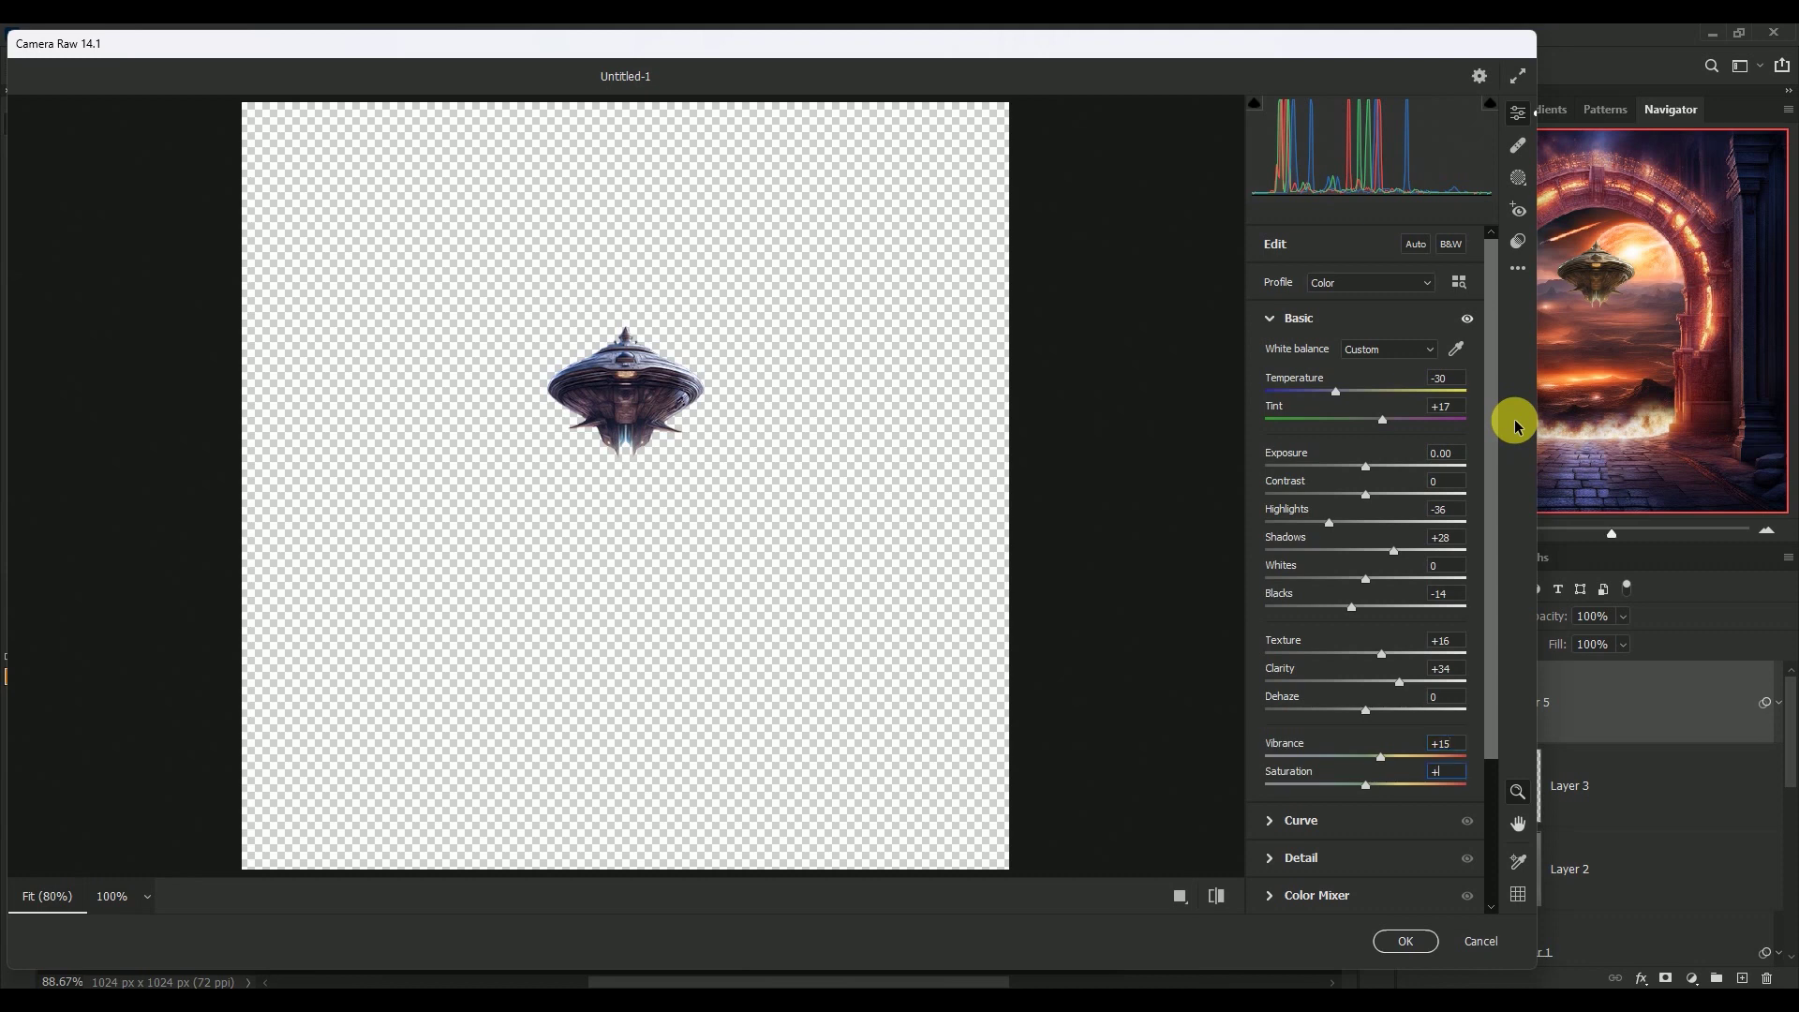
pyautogui.write('12')
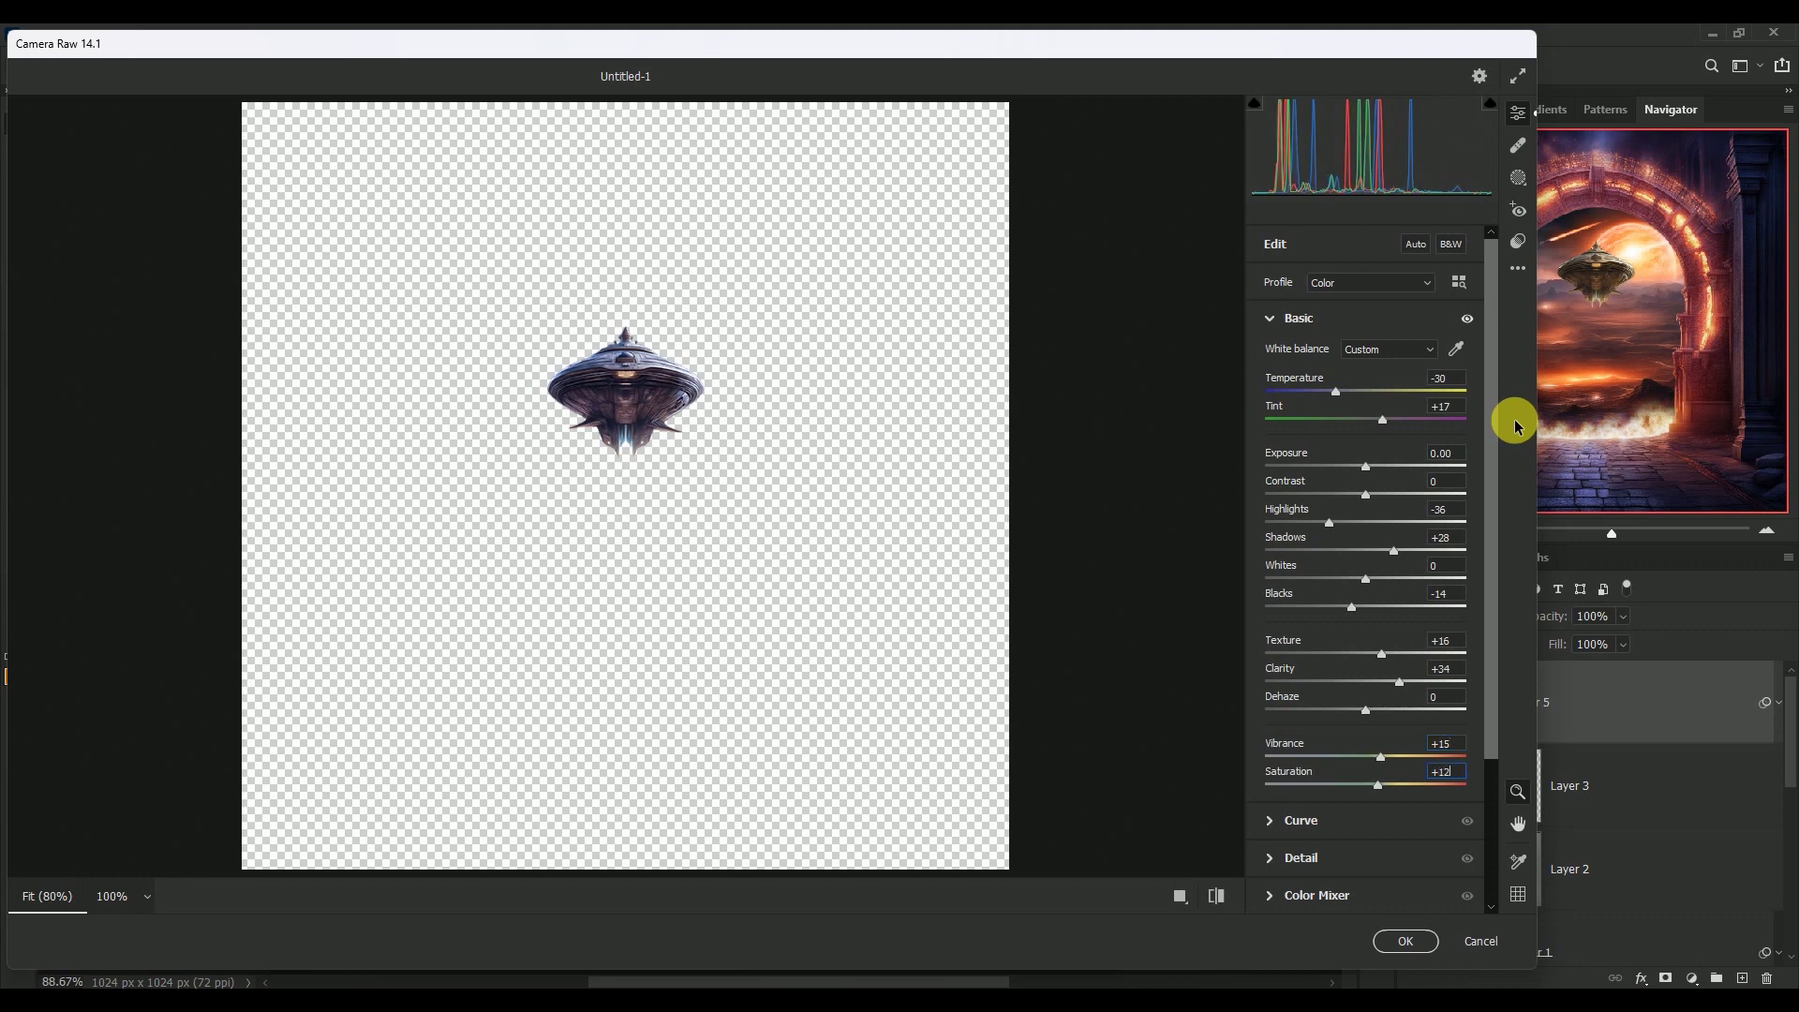
pyautogui.click(1403, 942)
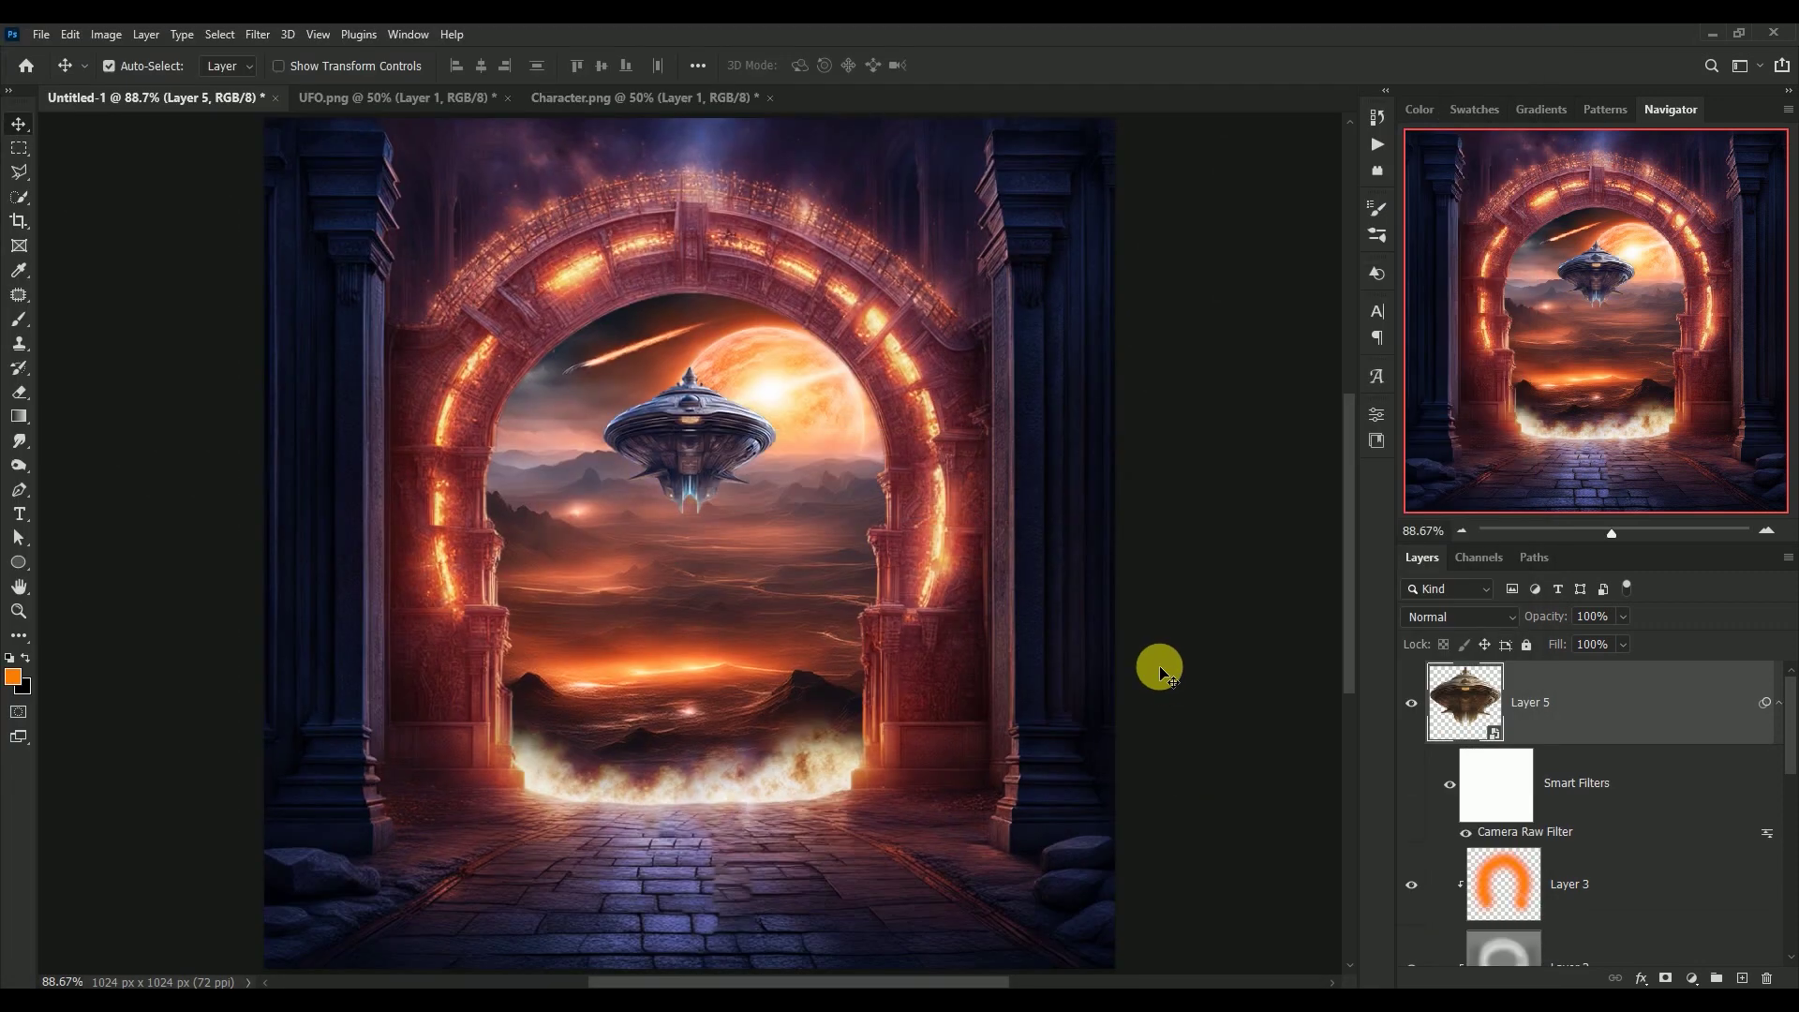
# Step: Add a Color Balance clipped to the UFO with midtones Cyan-Red -27, Magenta-Green -4
pyautogui.click(1777, 702)
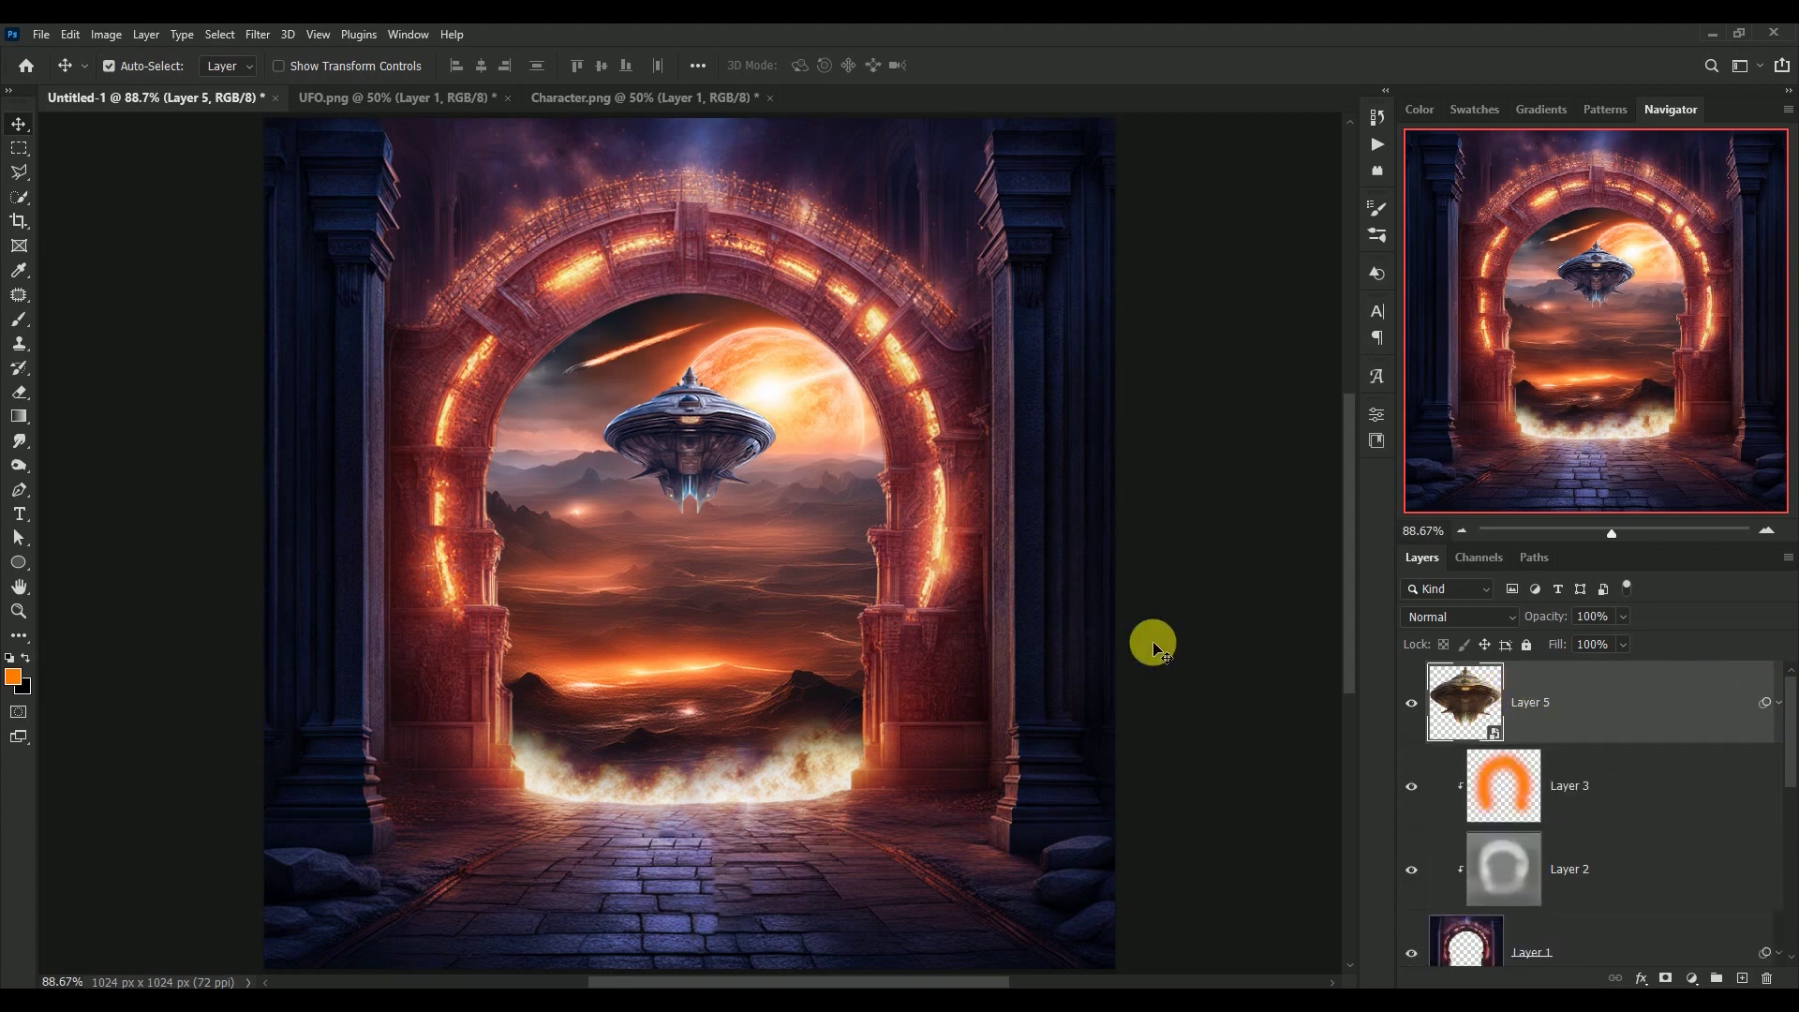
pyautogui.click(1691, 977)
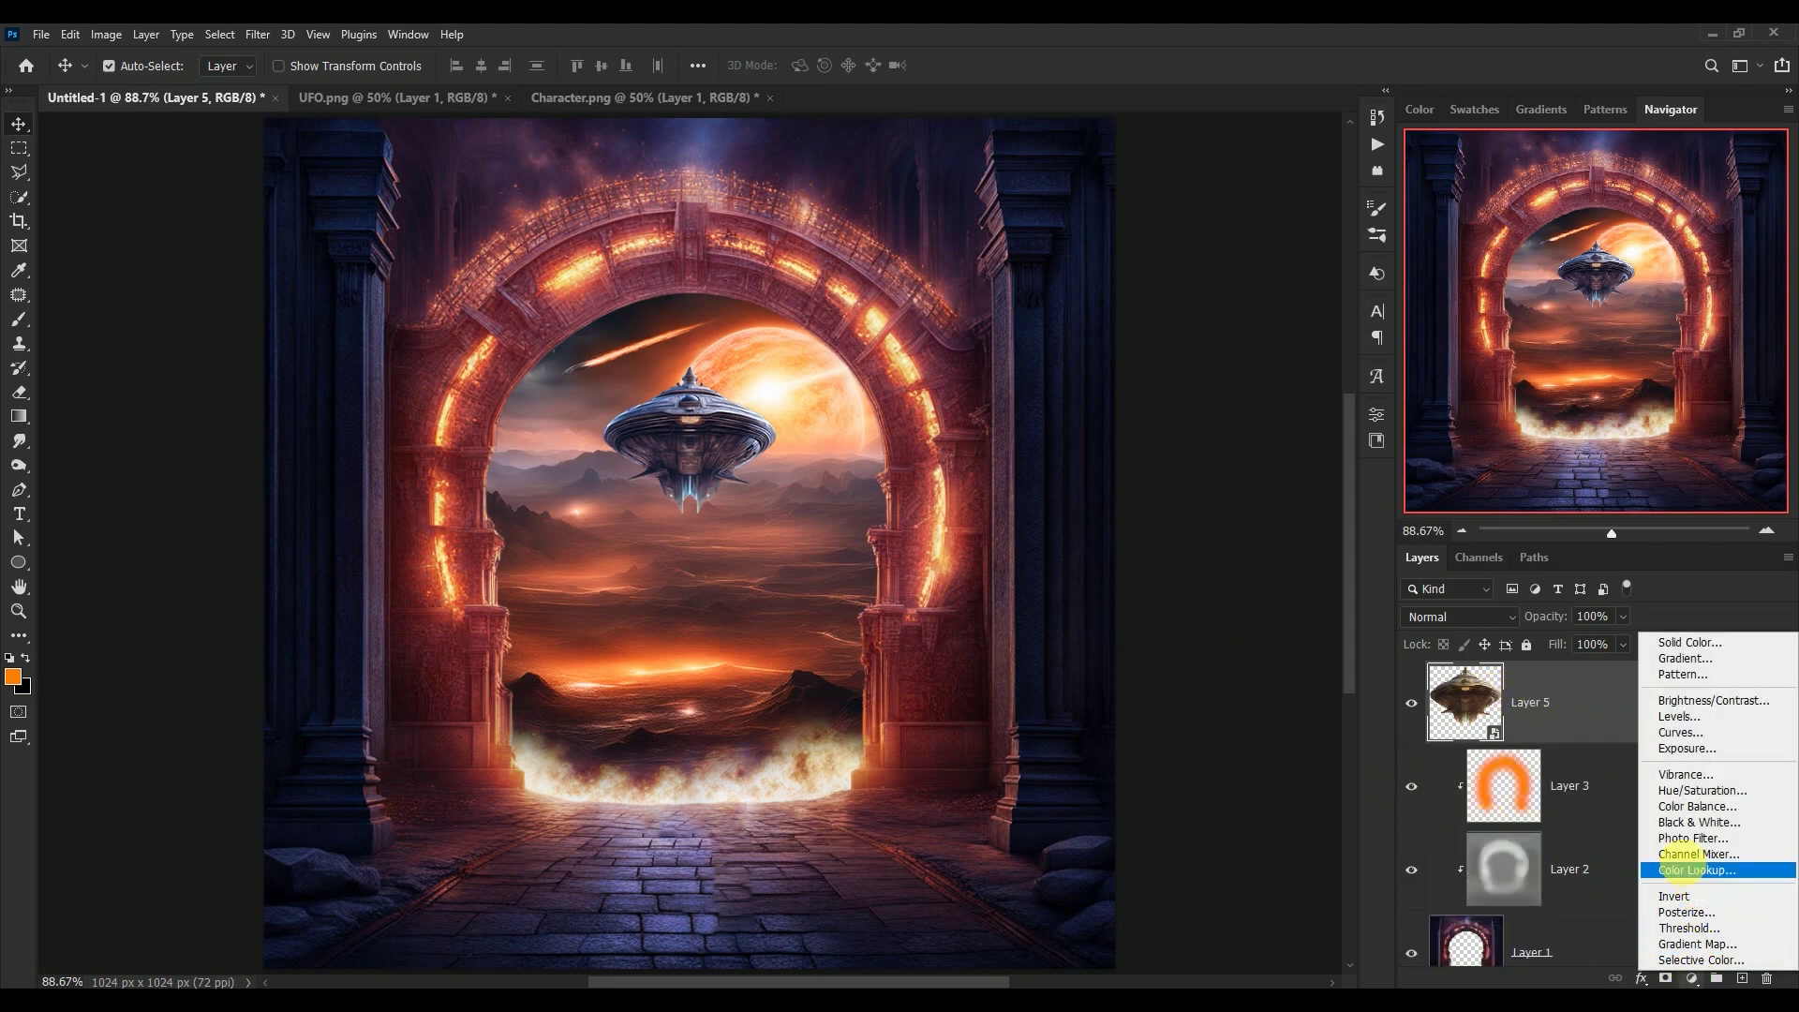
pyautogui.click(1668, 806)
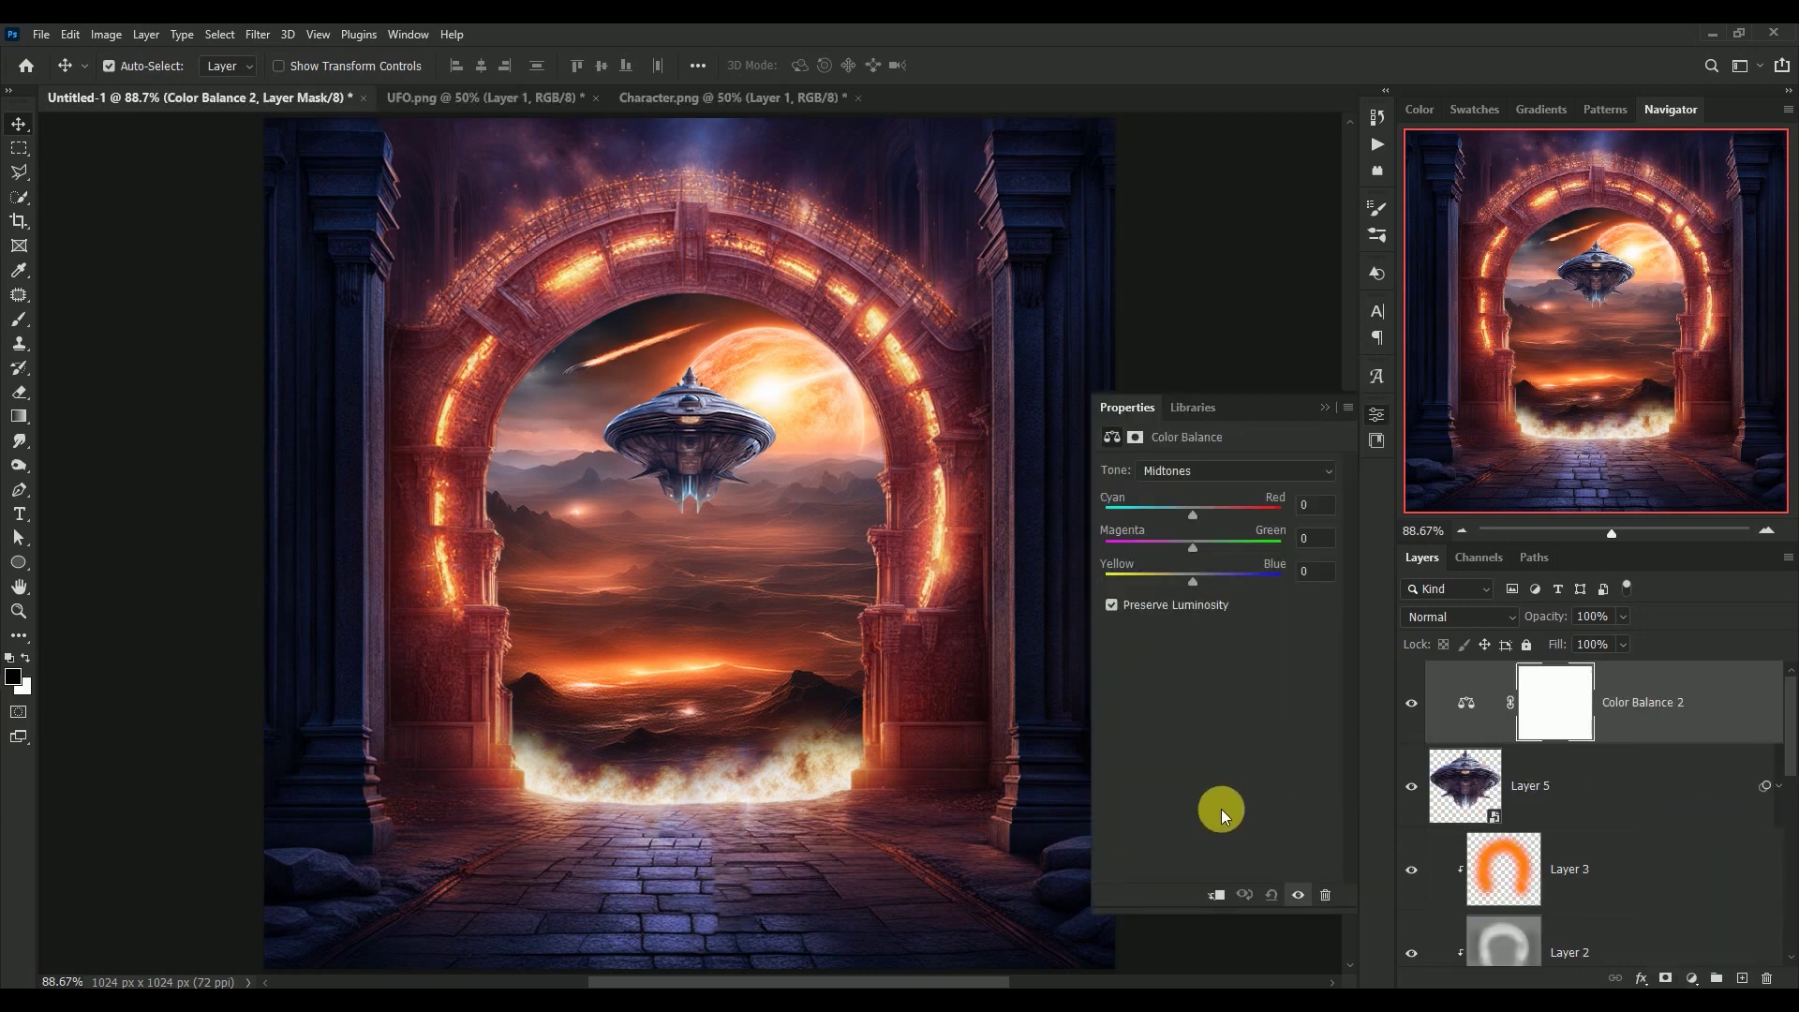
pyautogui.click(1216, 893)
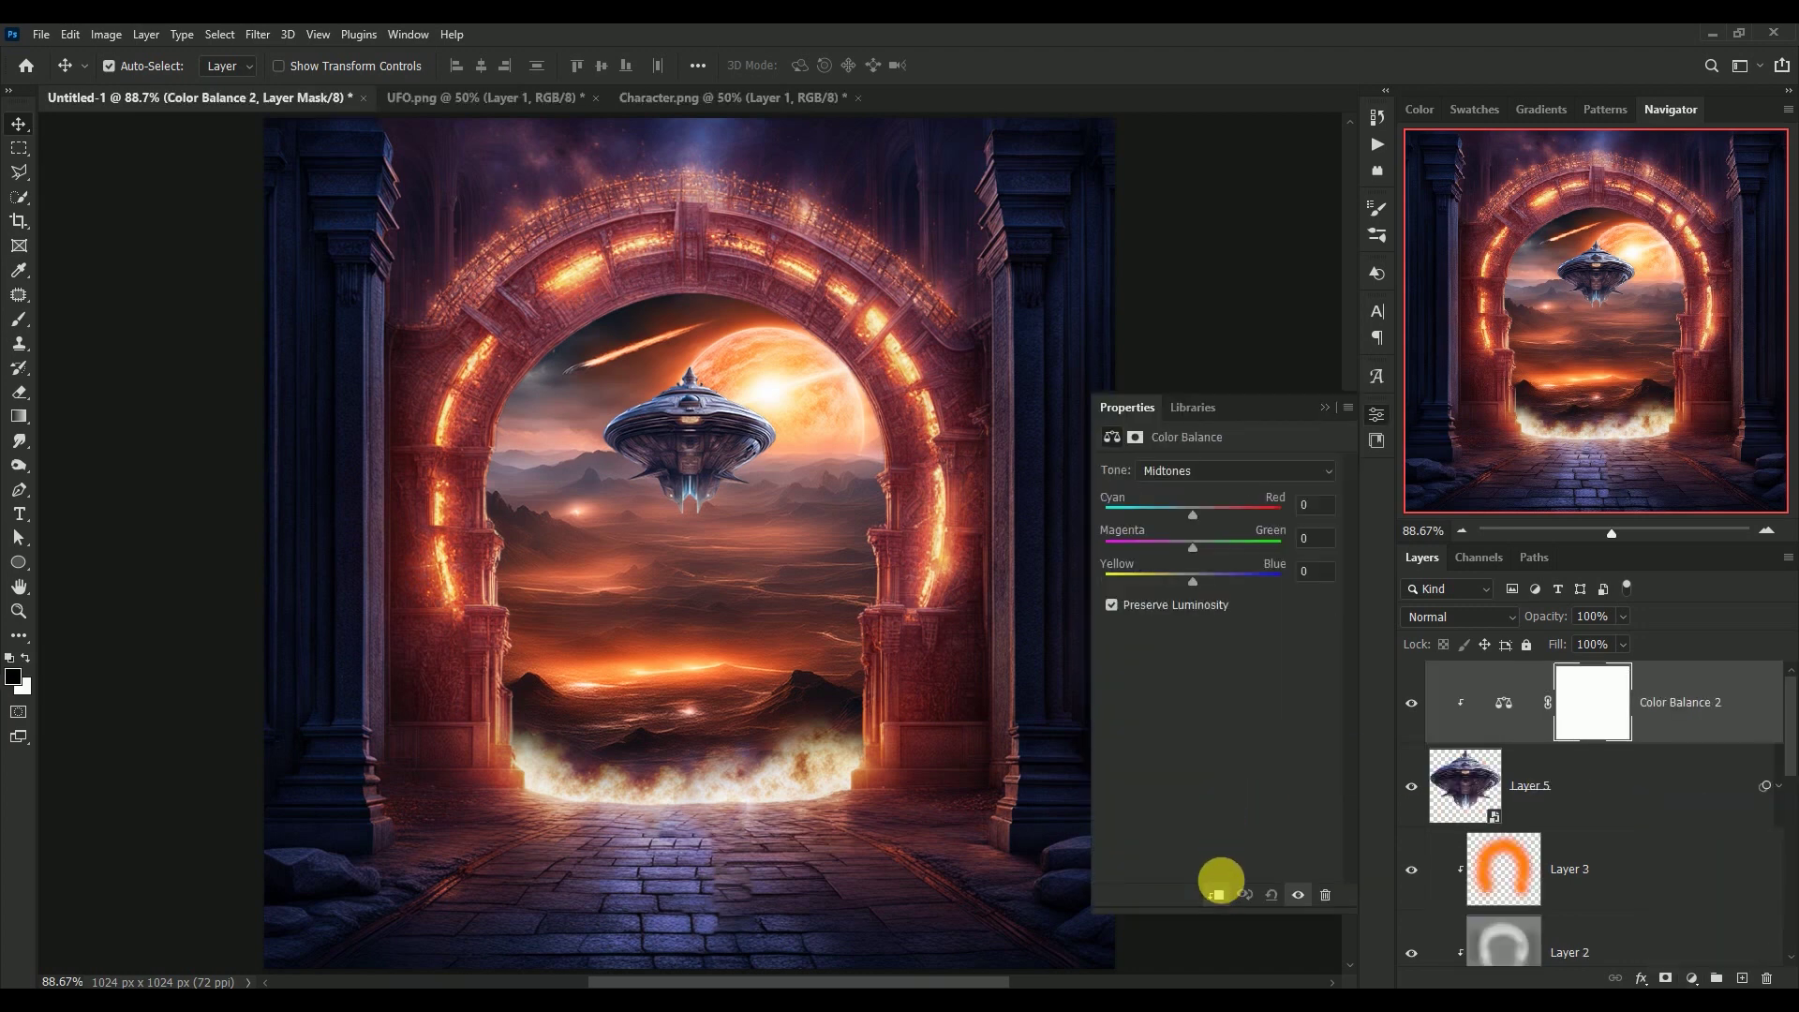
pyautogui.click(1324, 506)
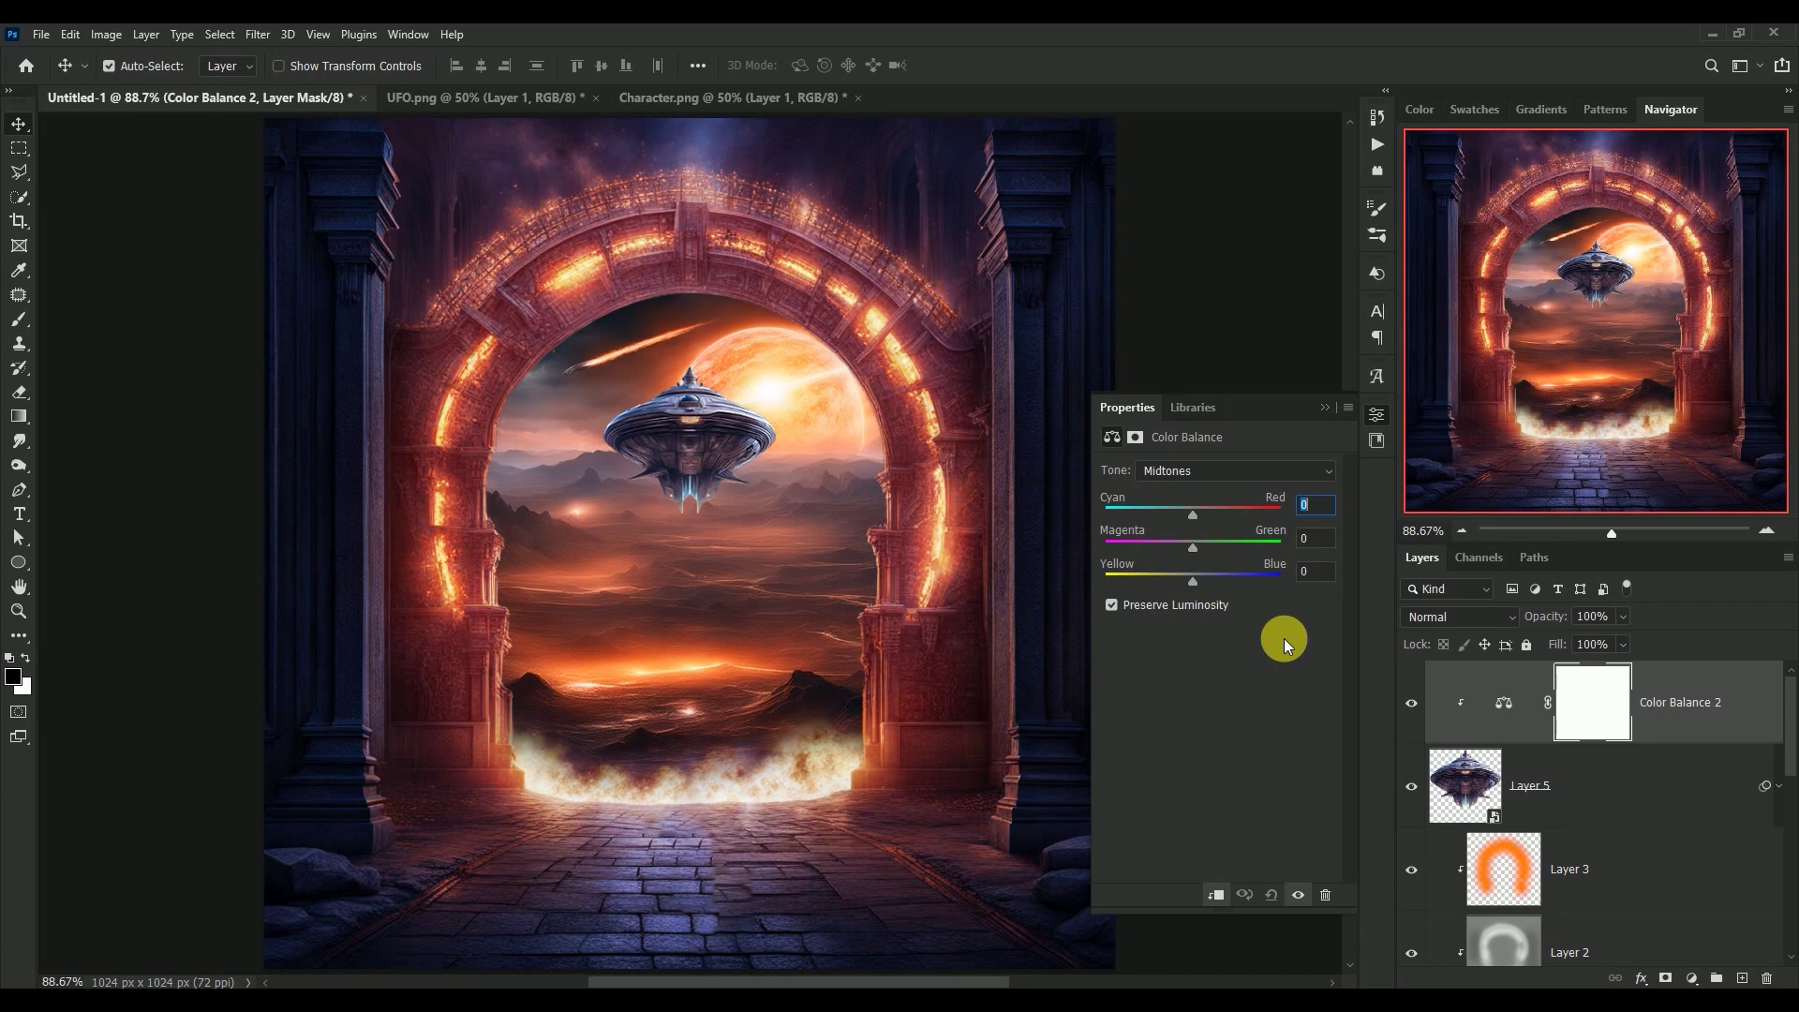
pyautogui.write('-27')
pyautogui.press('Tab')
pyautogui.write('-4')
pyautogui.press('Tab')
# Step: Set the Color Balance shadows to -5, +5, +2
pyautogui.click(1226, 473)
pyautogui.click(1225, 486)
pyautogui.click(1329, 510)
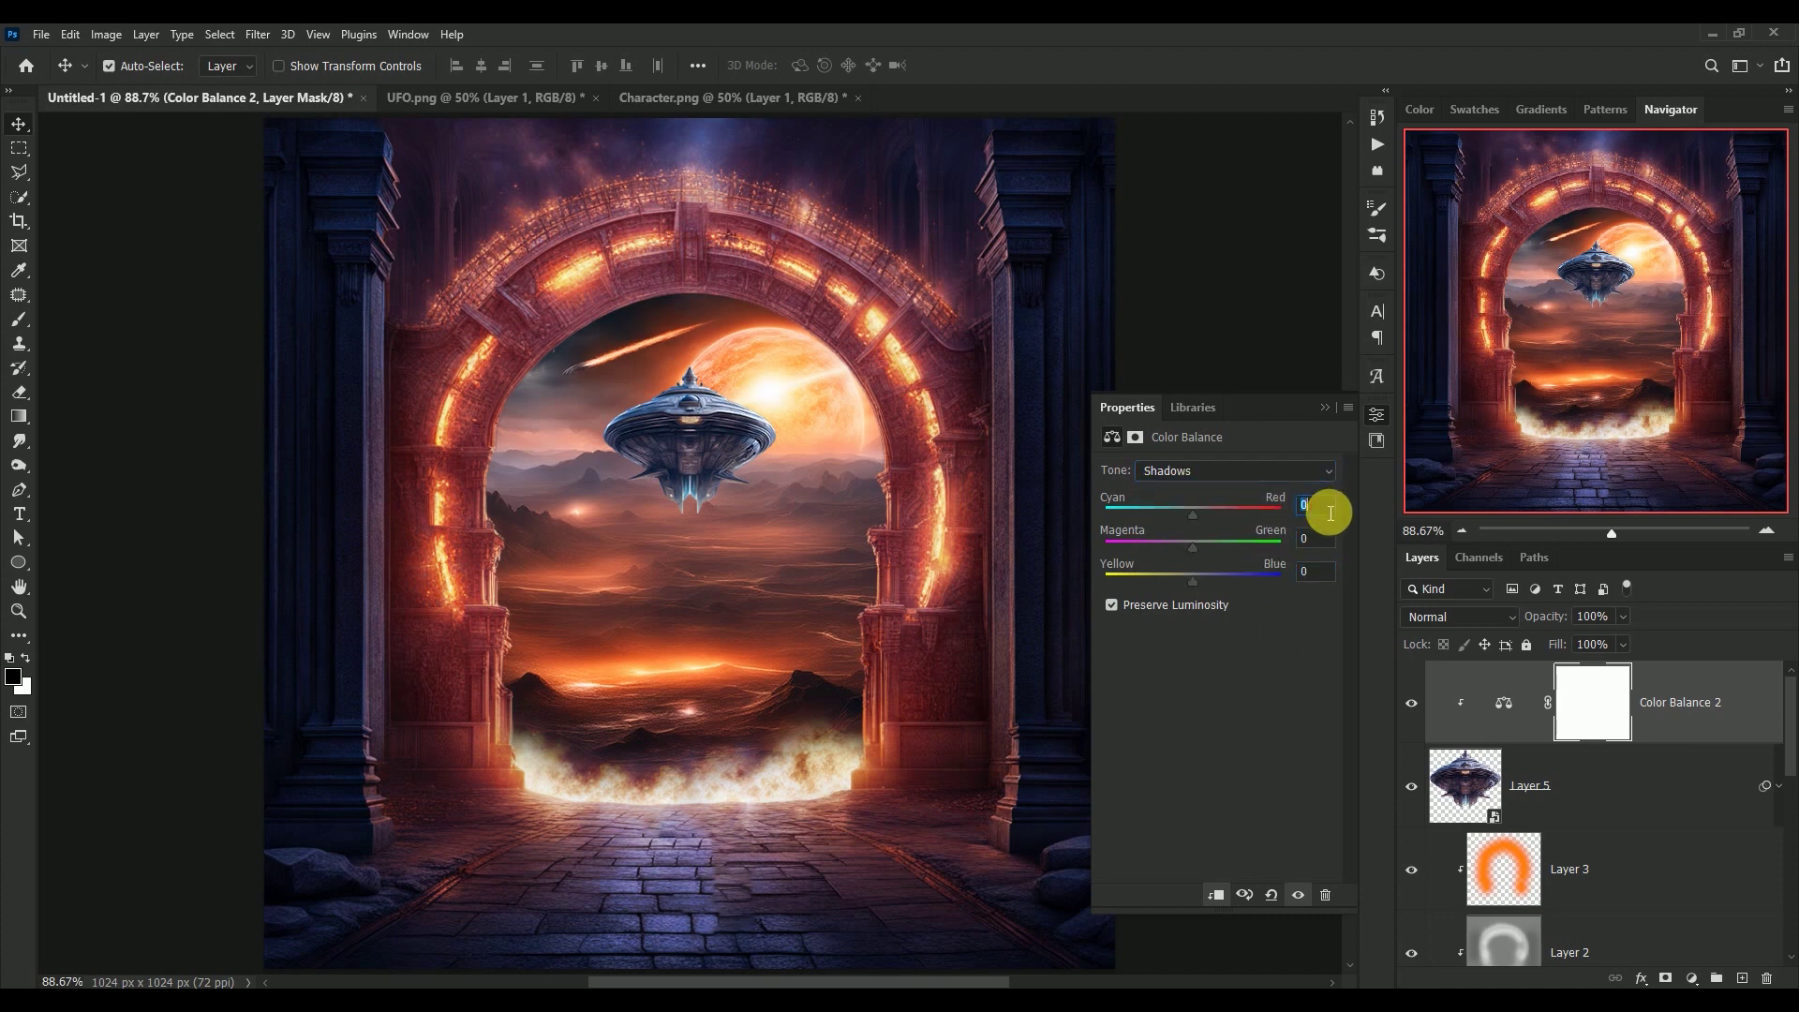
pyautogui.write('-5')
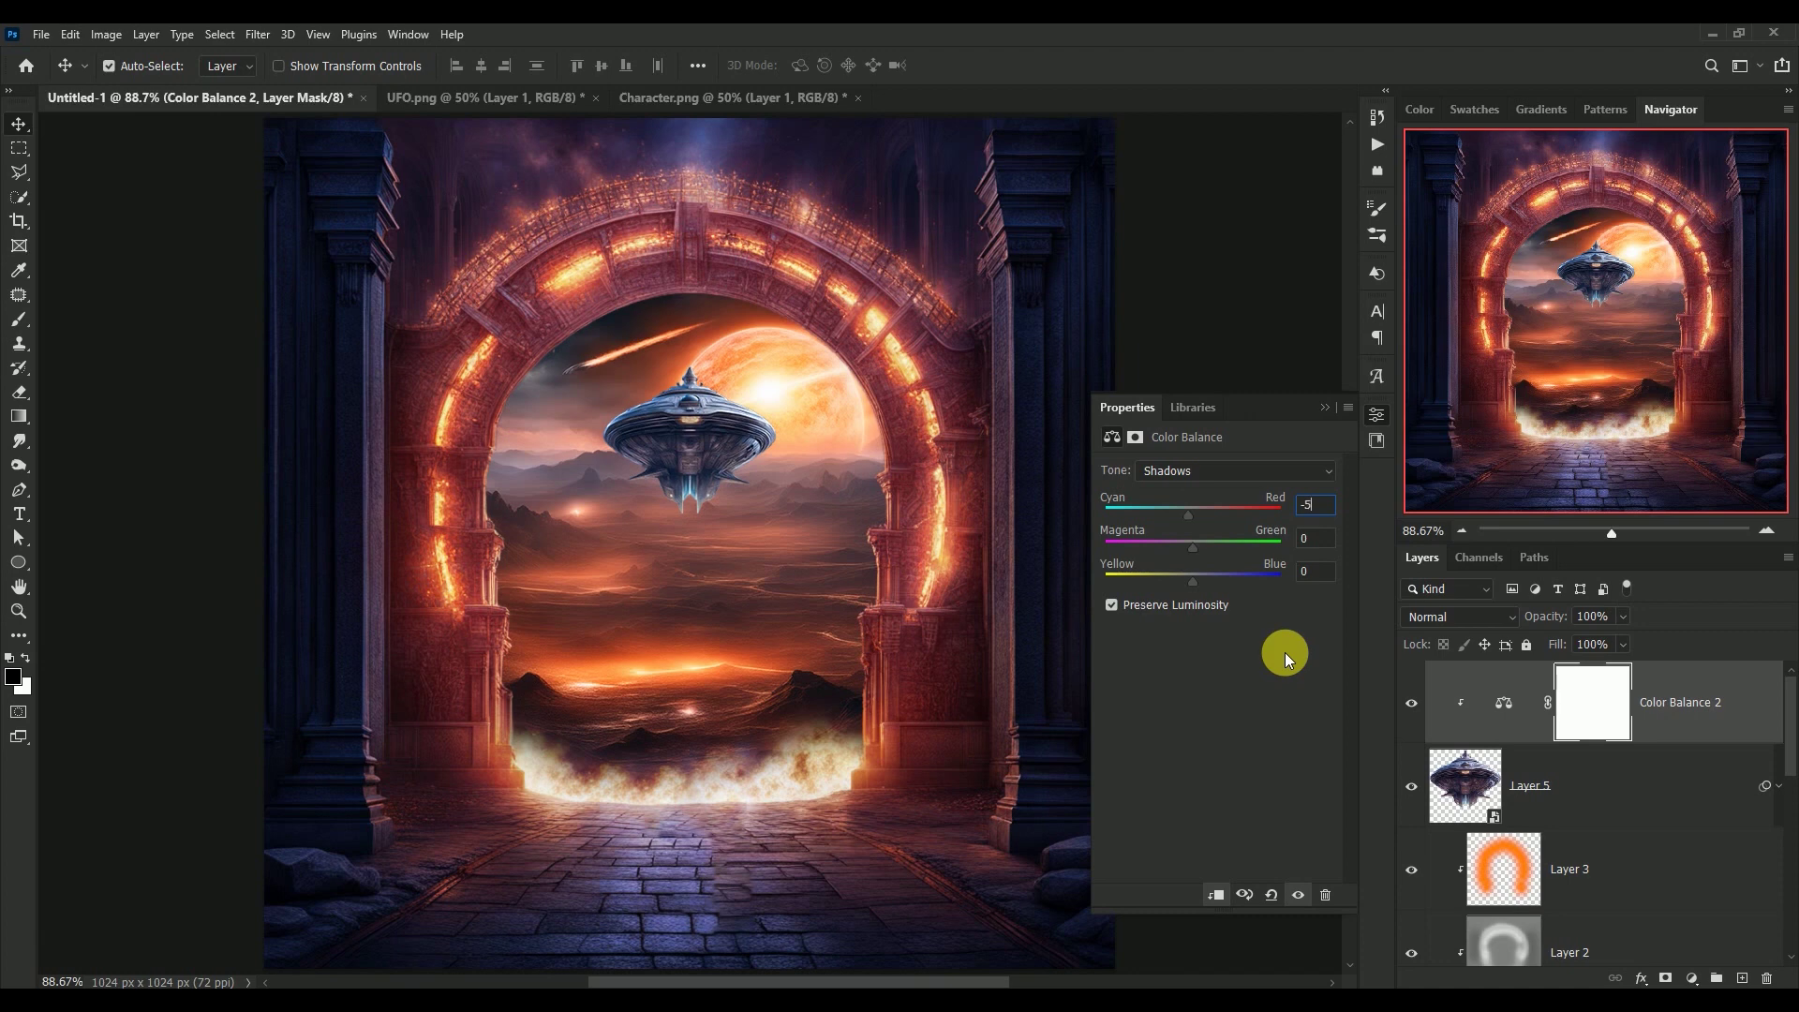
pyautogui.press('Tab')
pyautogui.write('+5')
pyautogui.press('Tab')
pyautogui.write('+2')
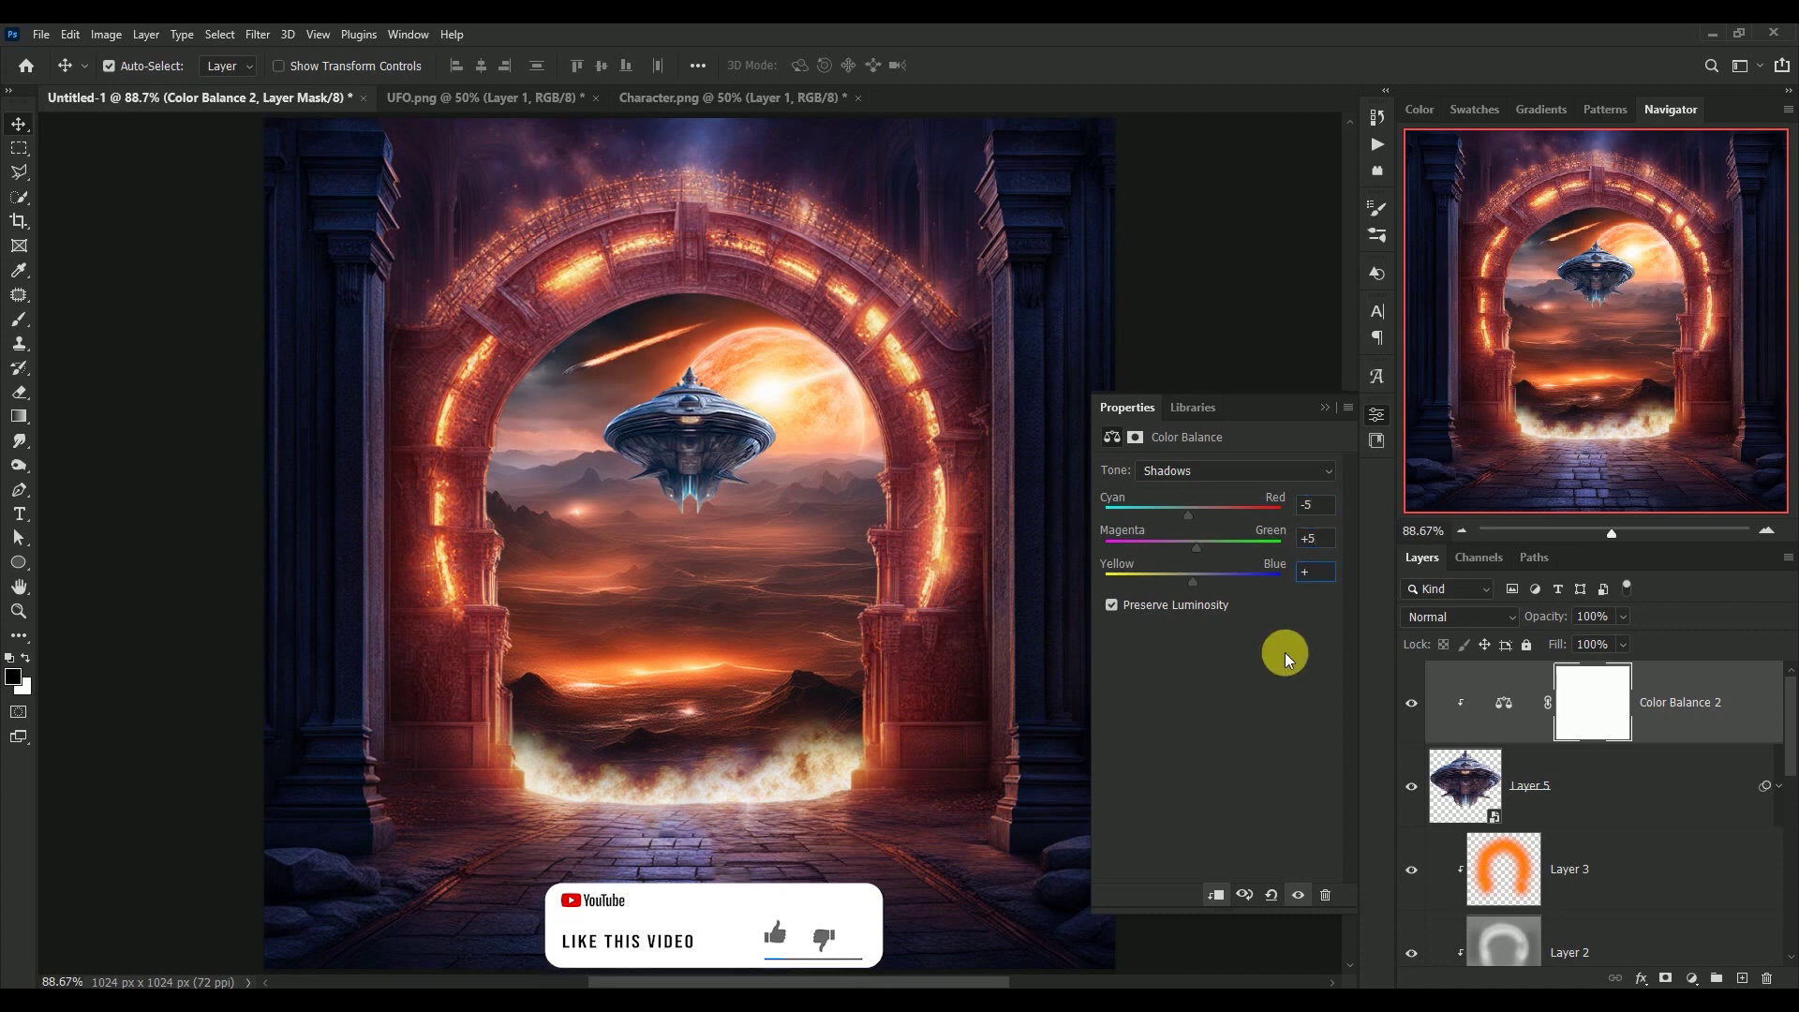
# Step: Set the Color Balance highlights to -17, -20, +8
pyautogui.click(1184, 471)
pyautogui.click(1187, 521)
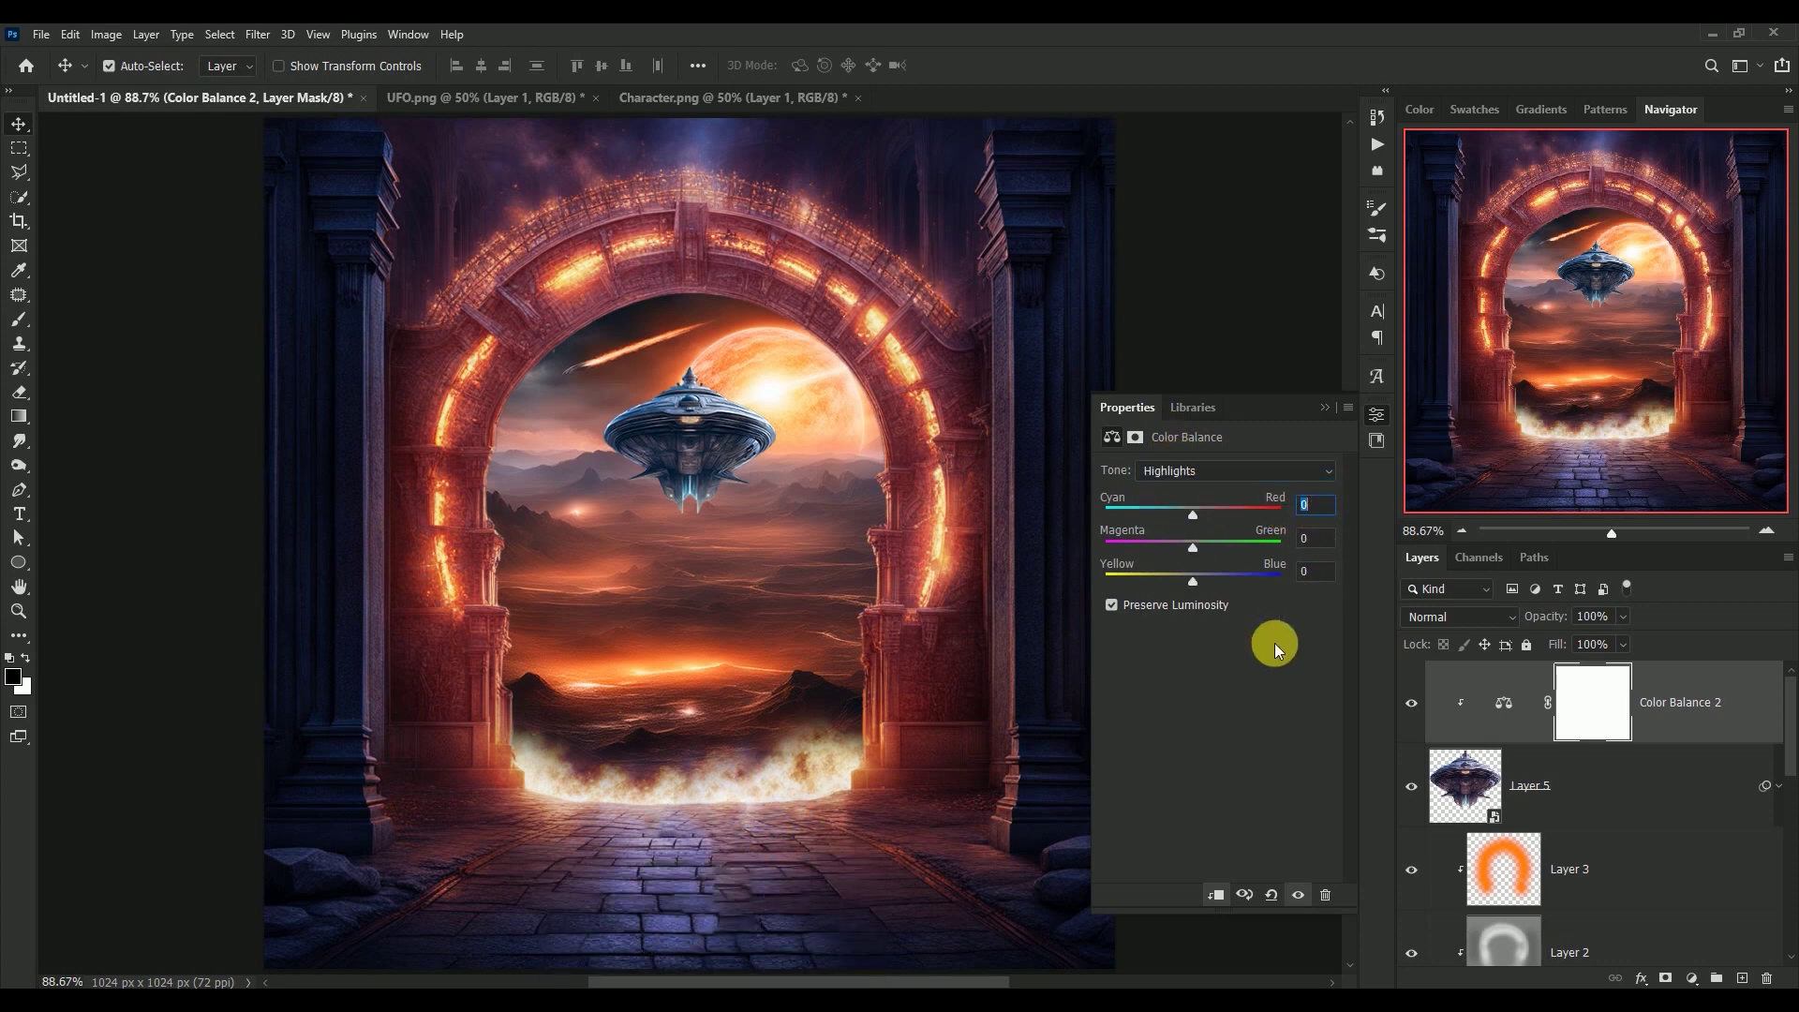
pyautogui.write('-17')
pyautogui.press('Tab')
pyautogui.write('-20')
pyautogui.press('Tab')
pyautogui.write('+8')
pyautogui.click(1322, 410)
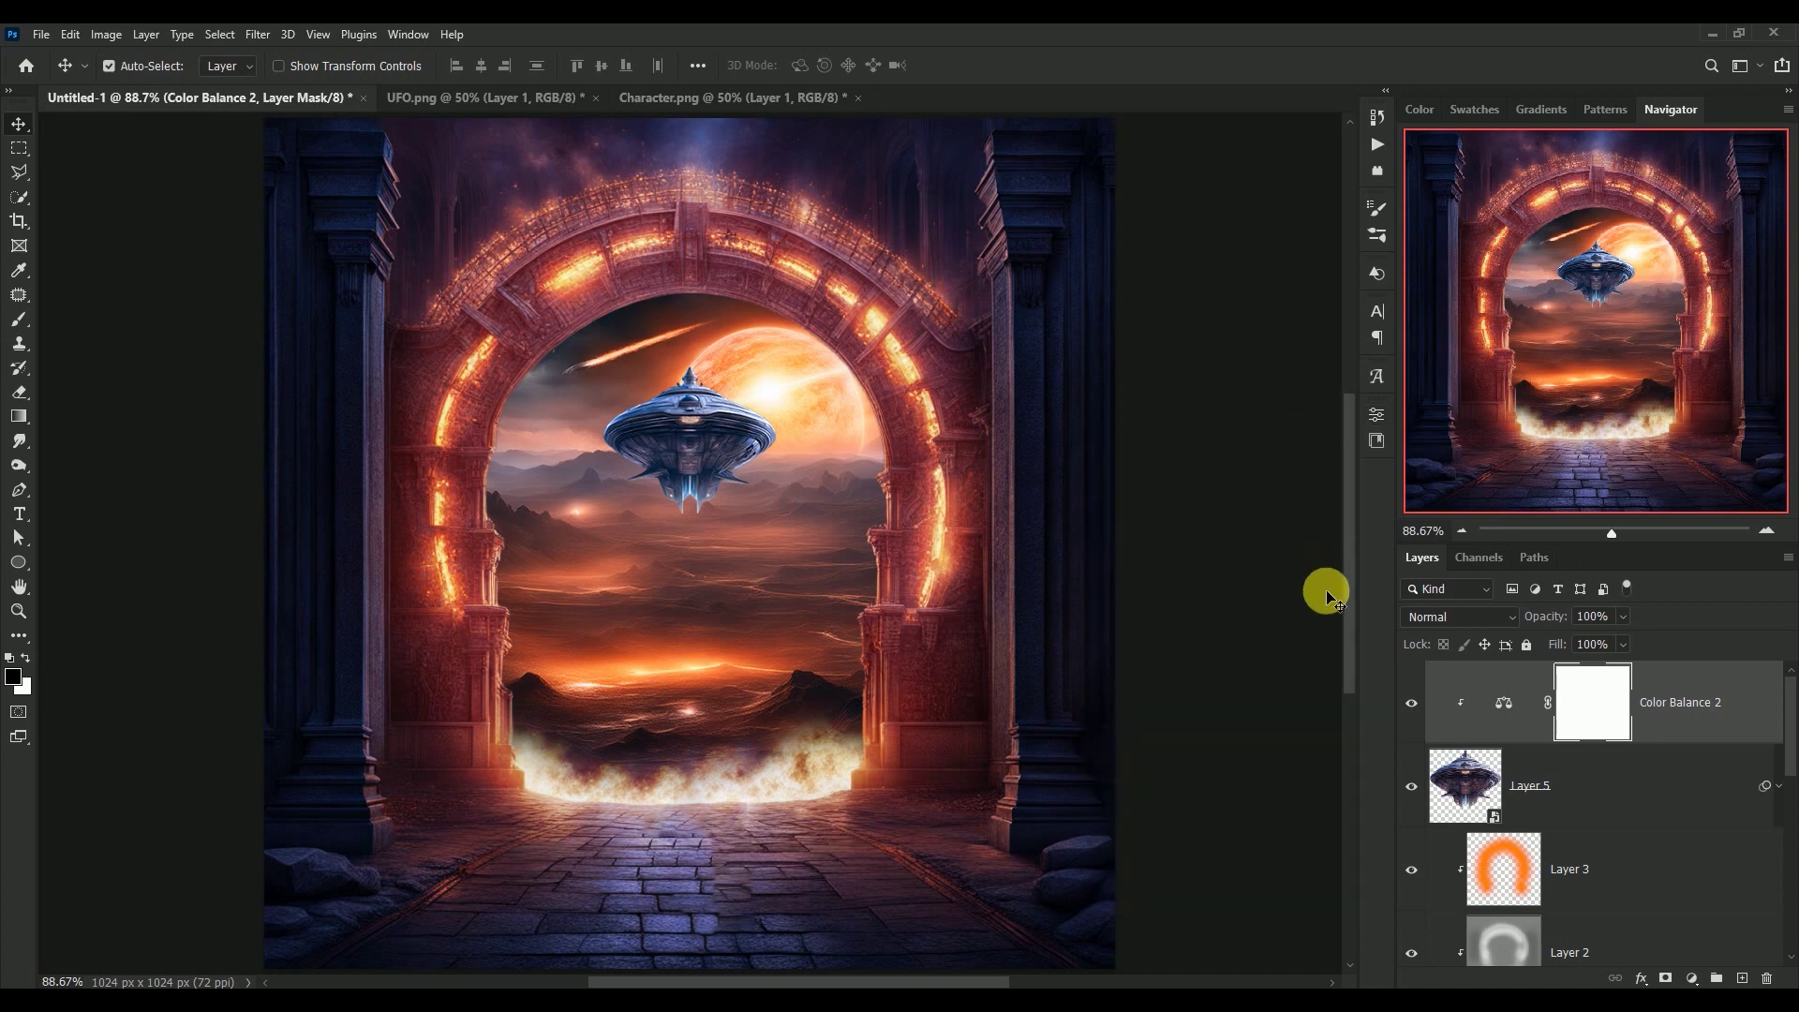
# Step: Paint a soft orange dab below the UFO on a new Layer 6
pyautogui.click(1412, 702)
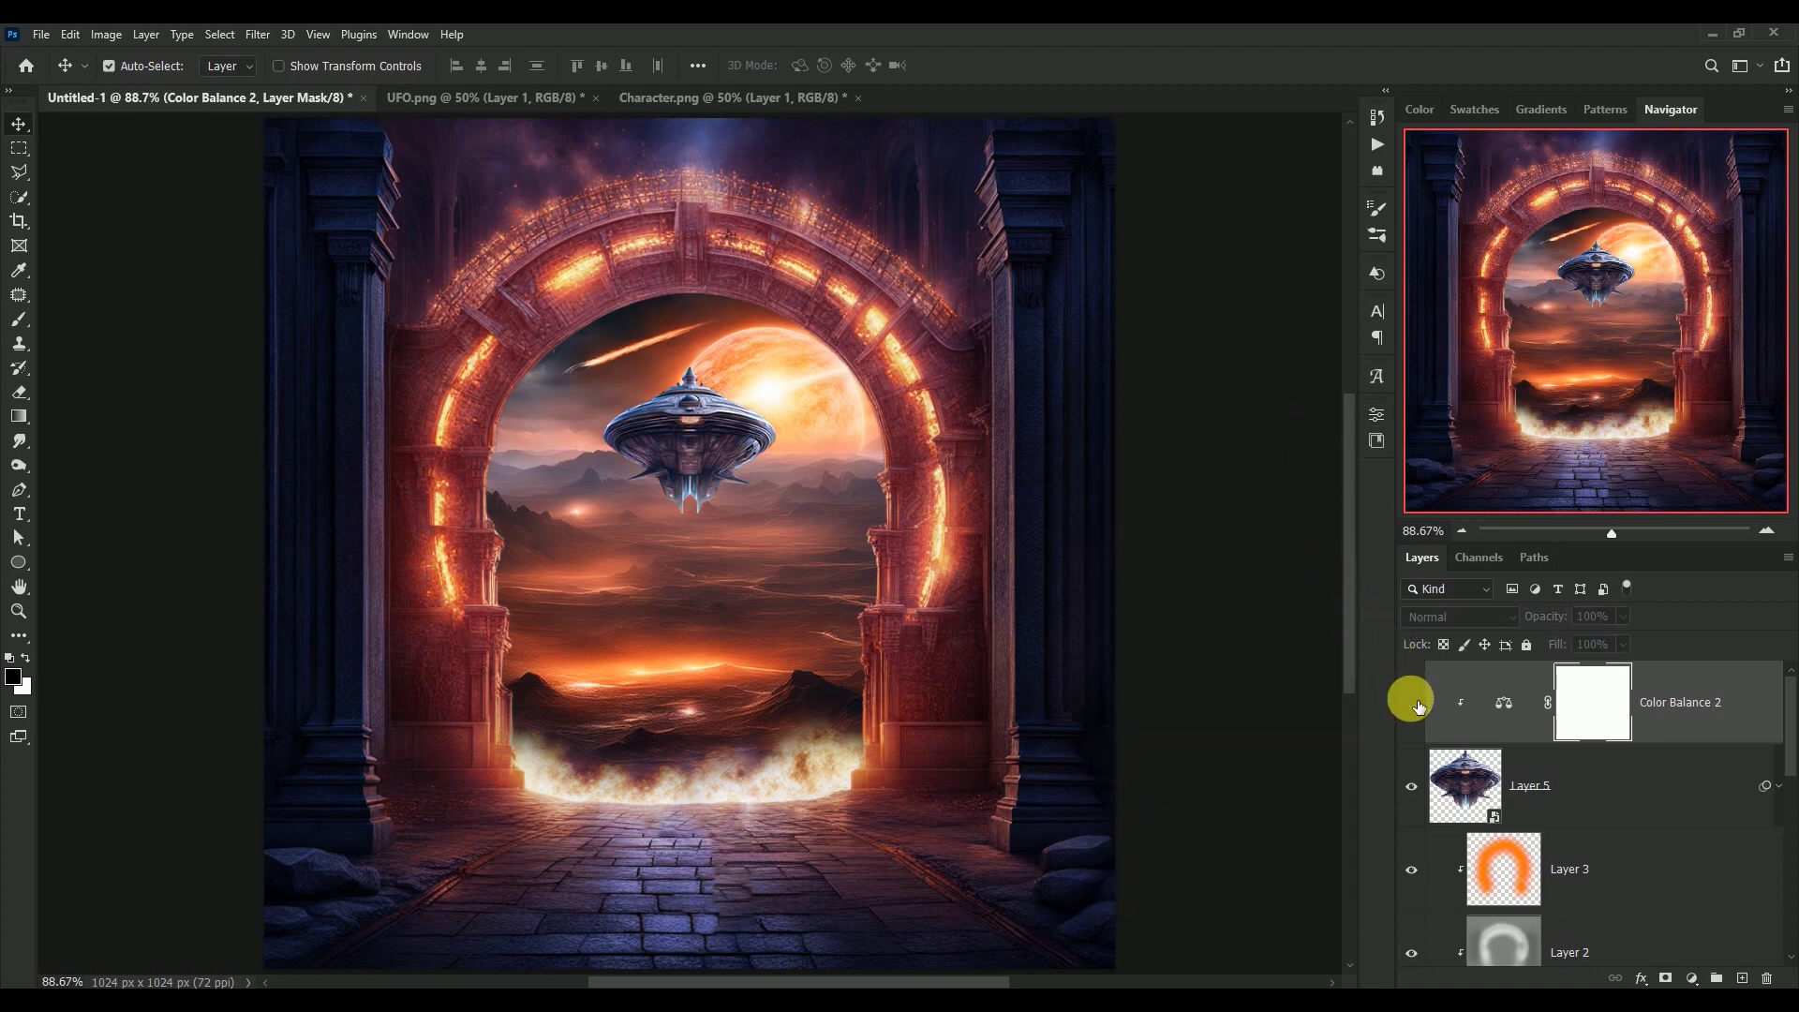
pyautogui.click(1412, 703)
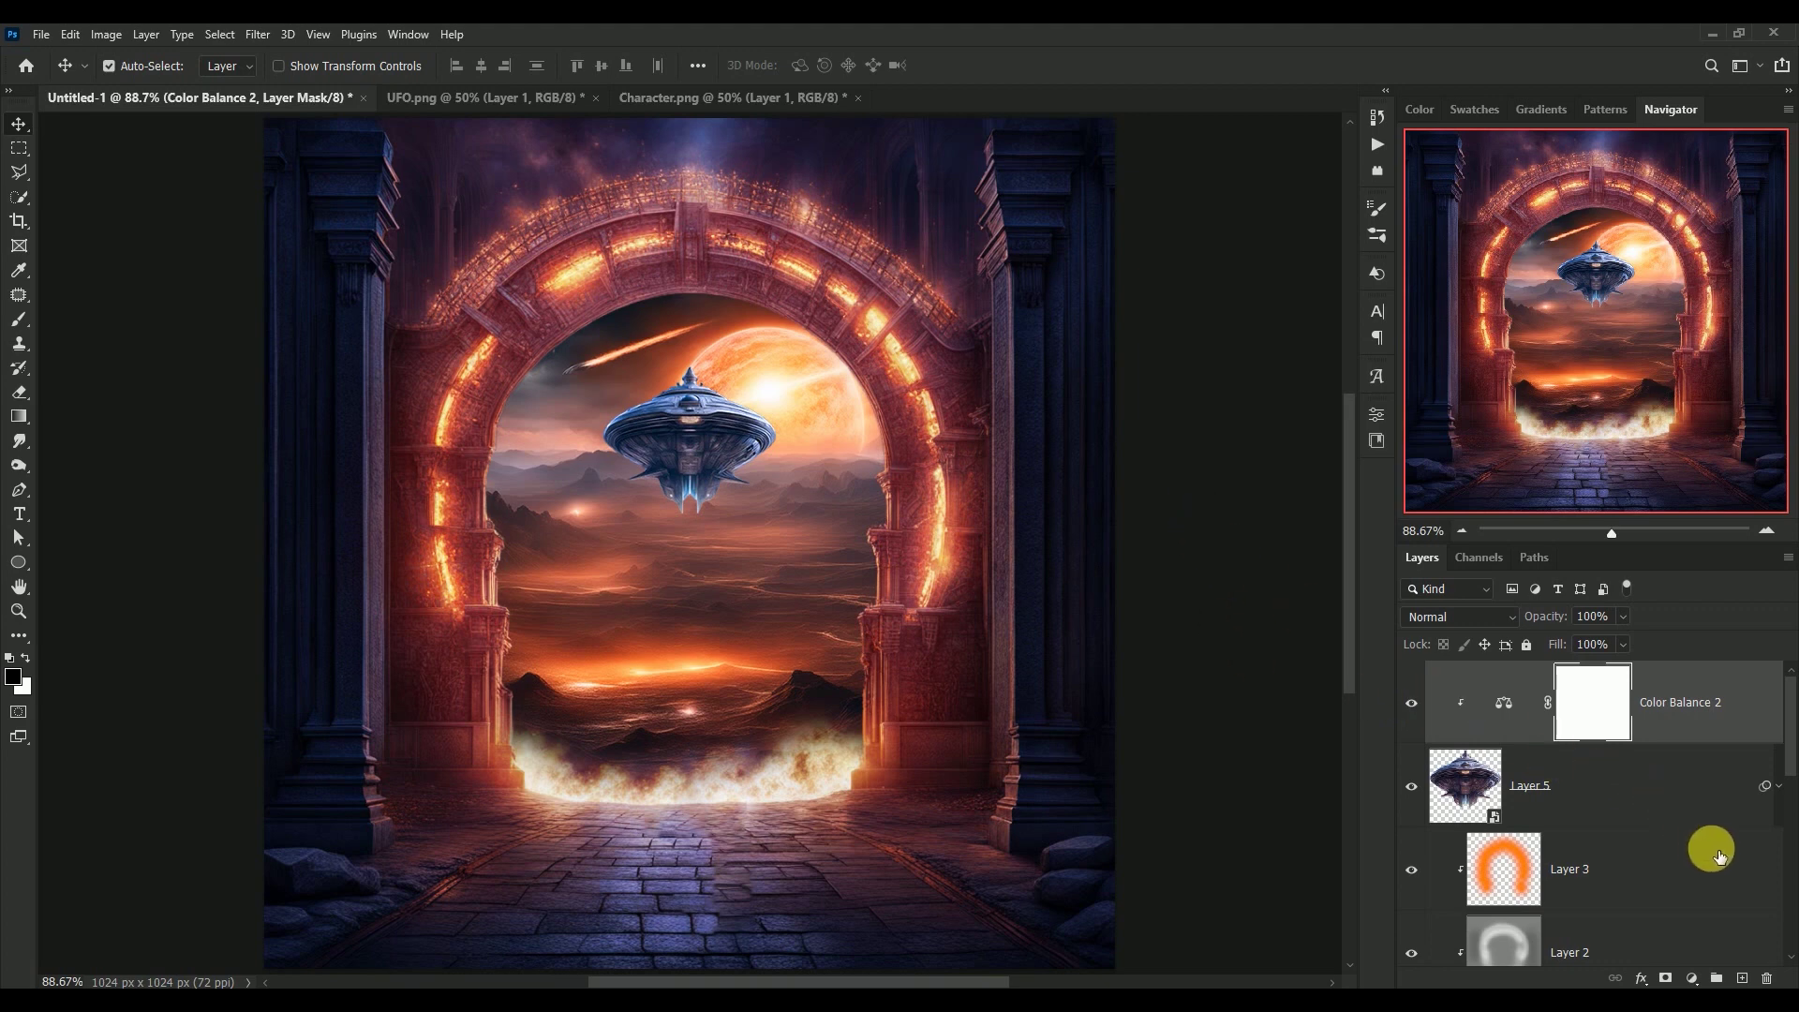
pyautogui.click(1748, 950)
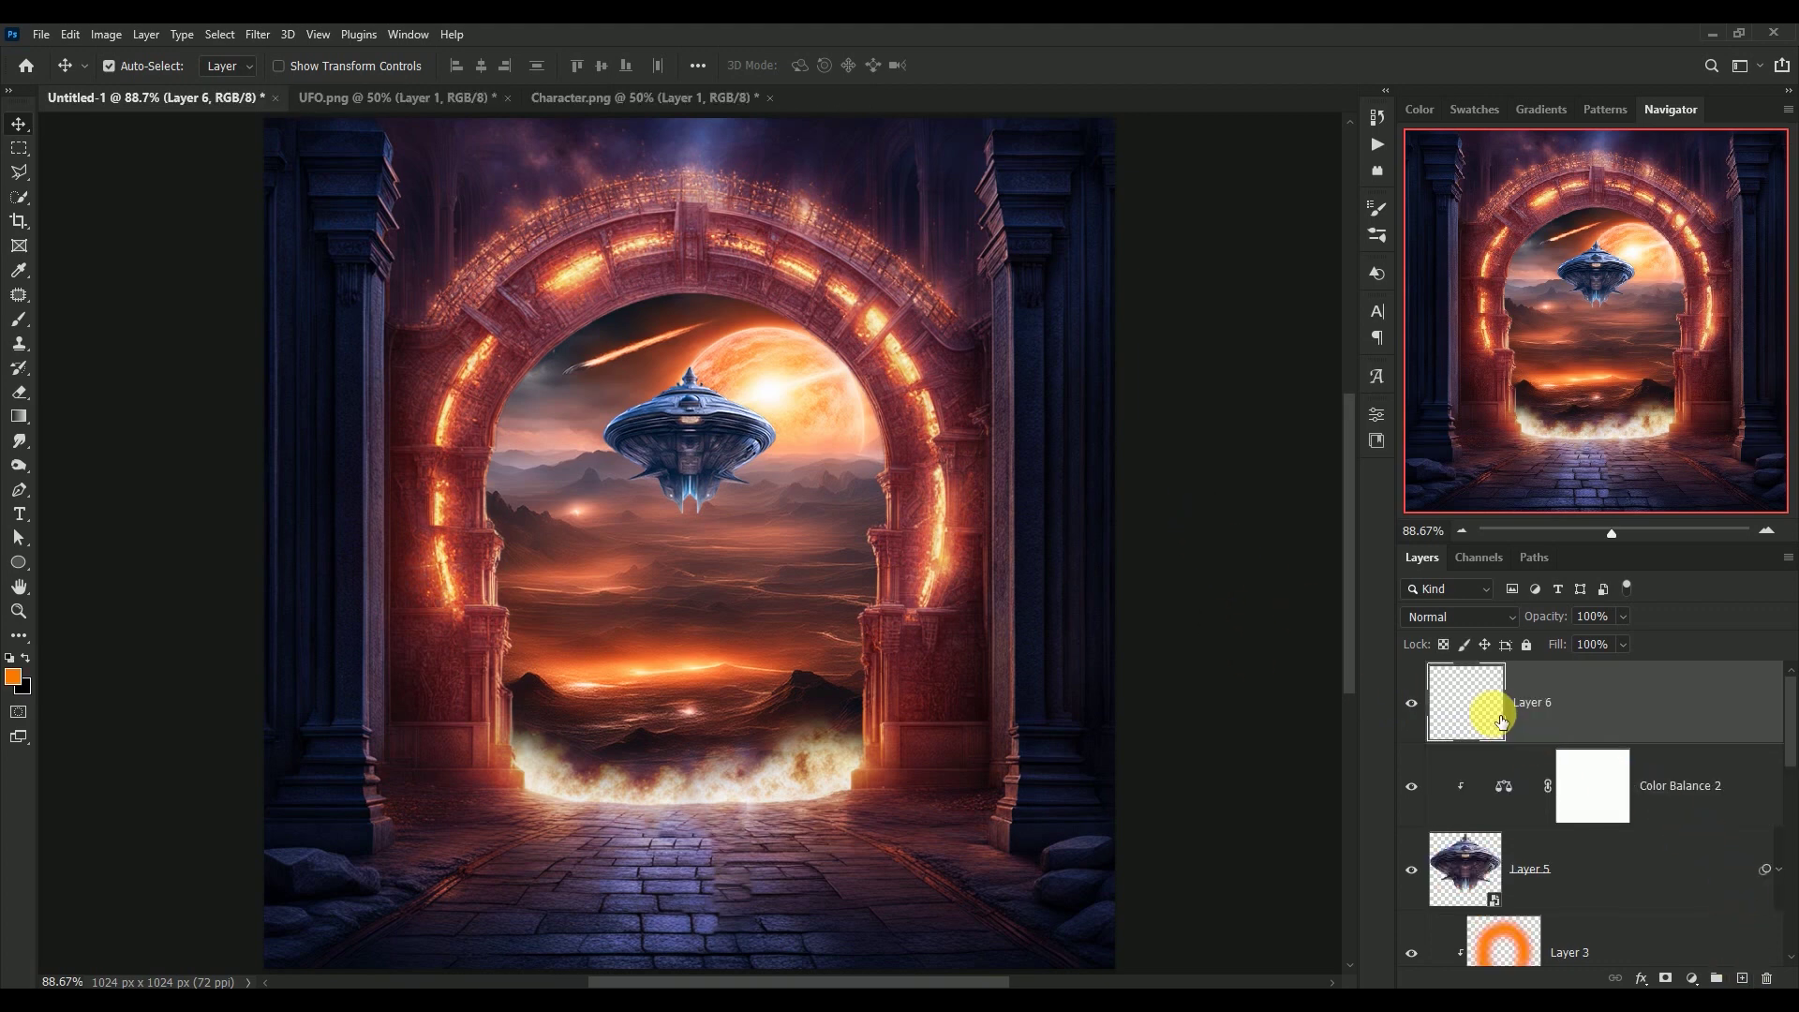
pyautogui.click(16, 320)
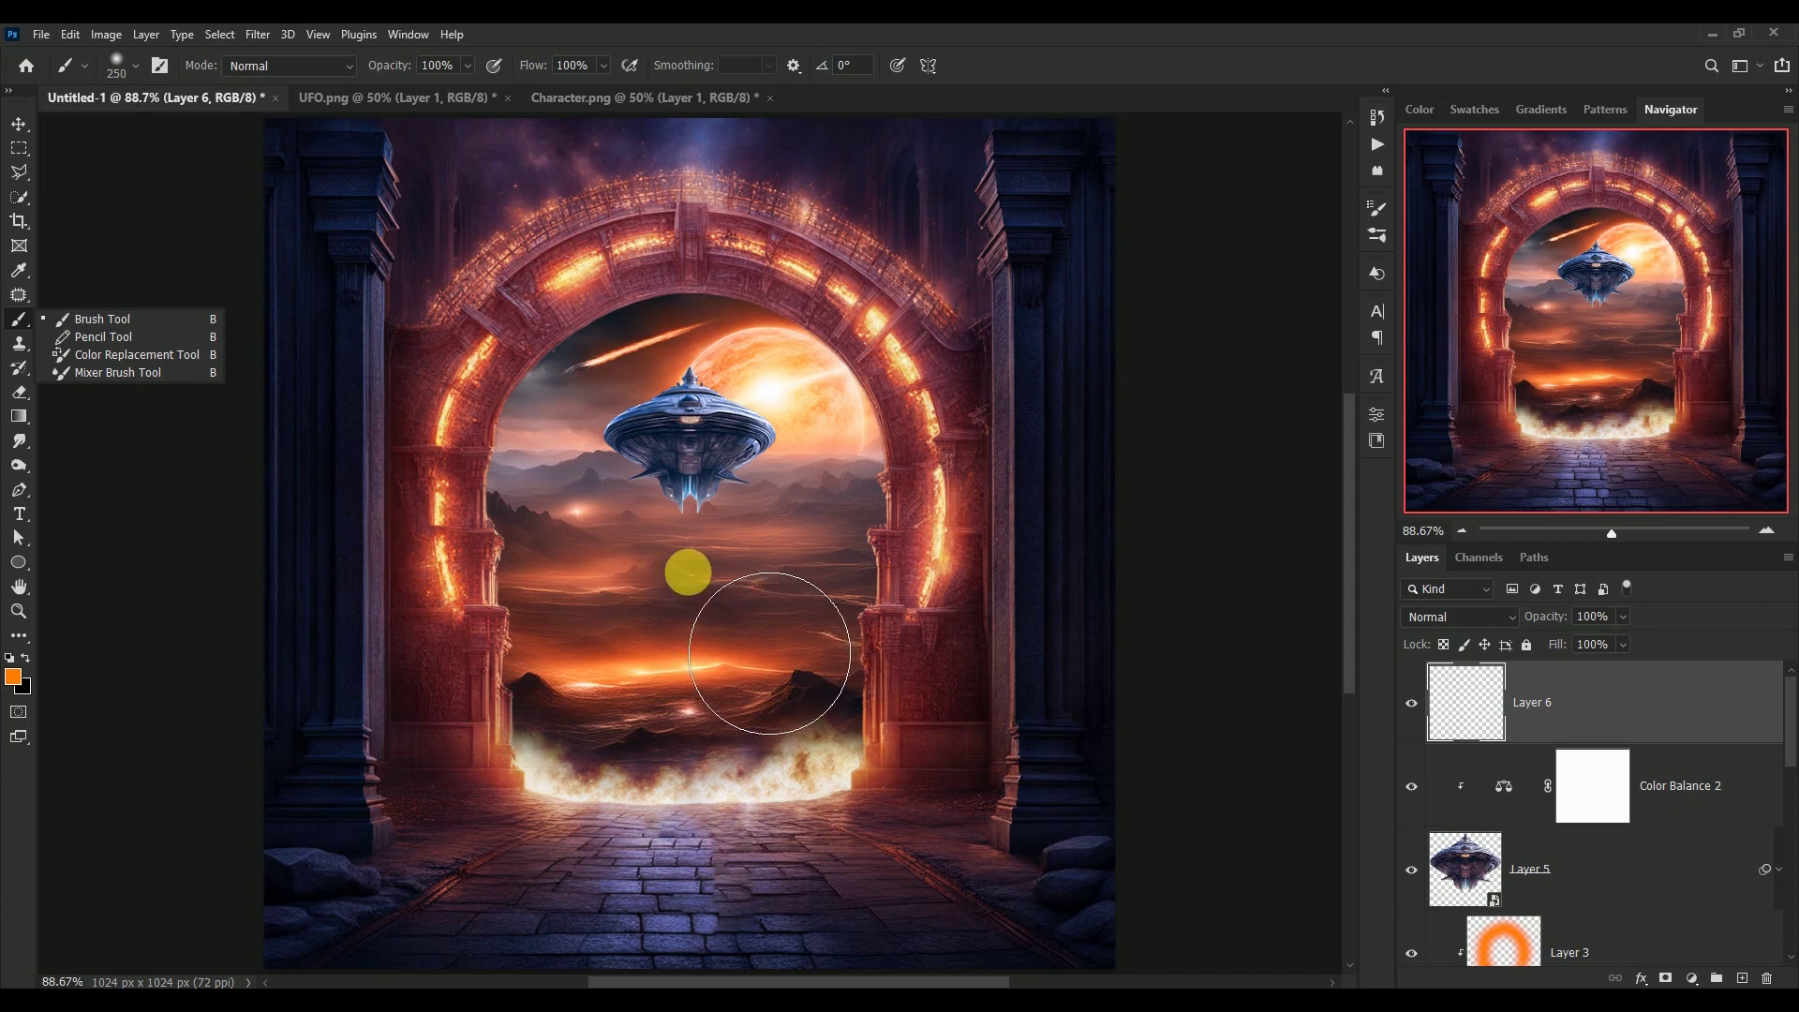
pyautogui.click(687, 569)
# Step: Squeeze the orange dab to a 19.45%-wide vertical beam and move Layer 6 below Layer 5
pyautogui.click(19, 124)
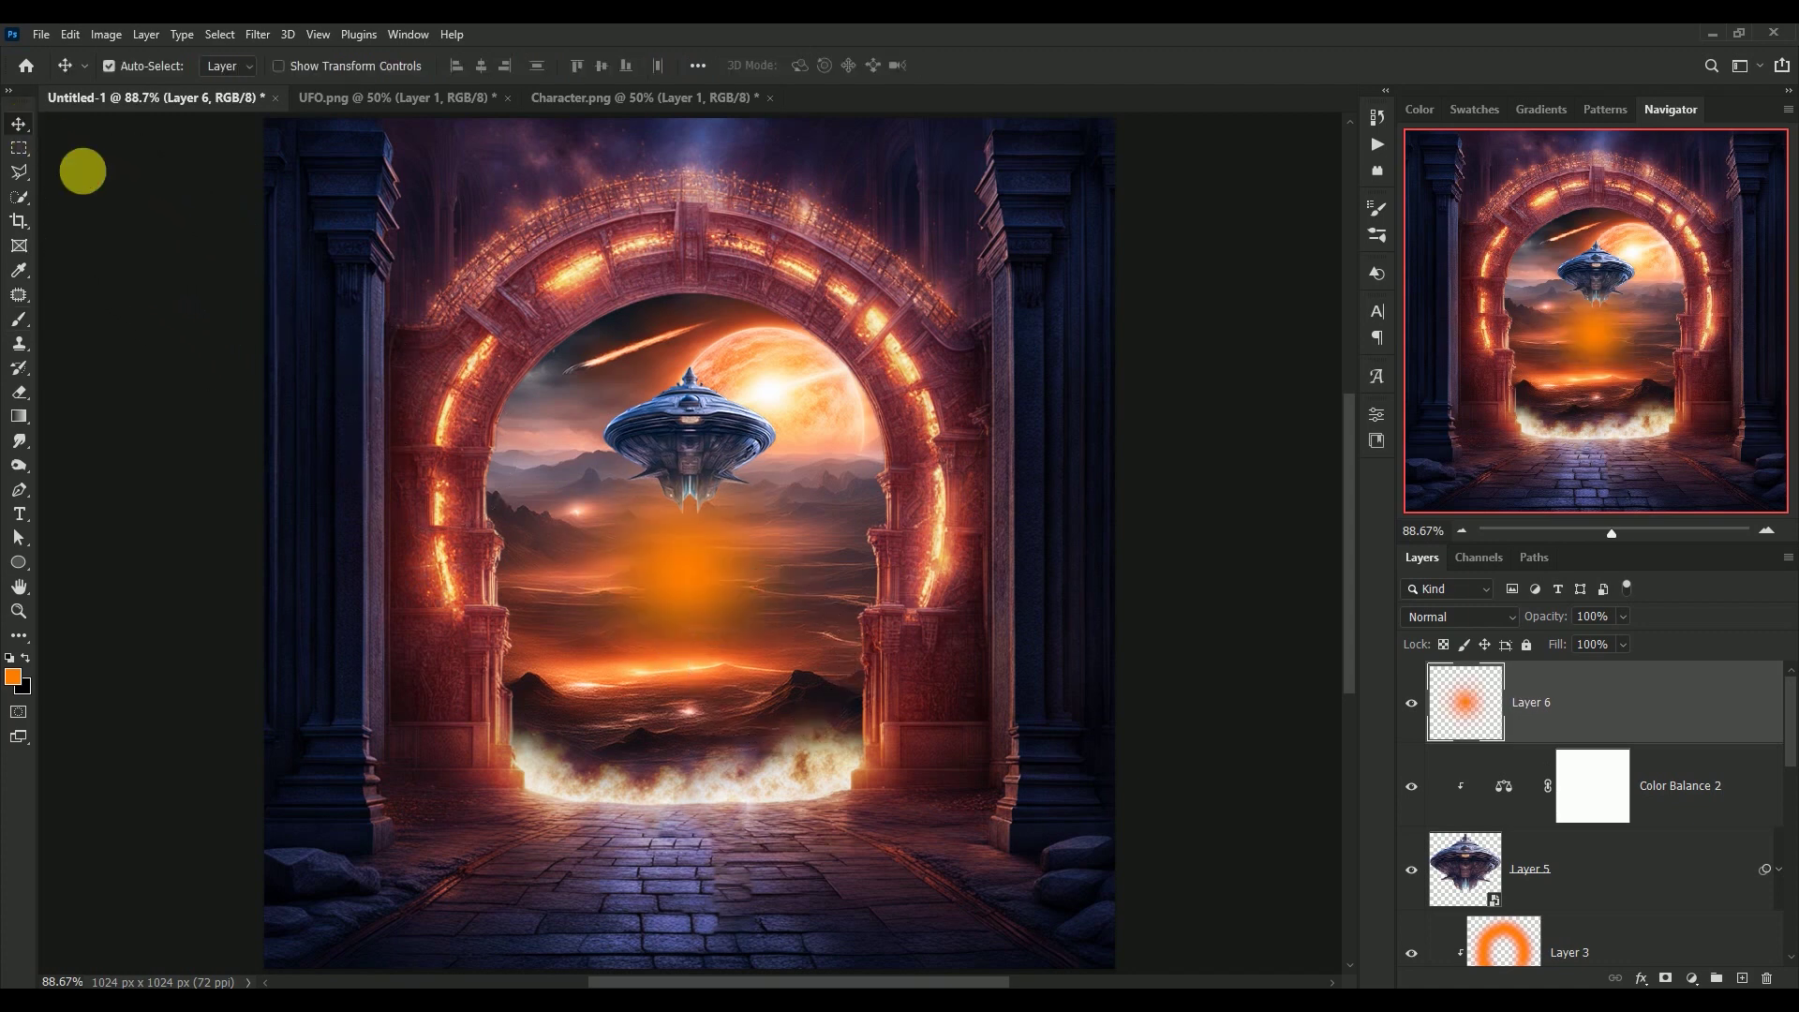
pyautogui.hotkey('ctrl', 't')
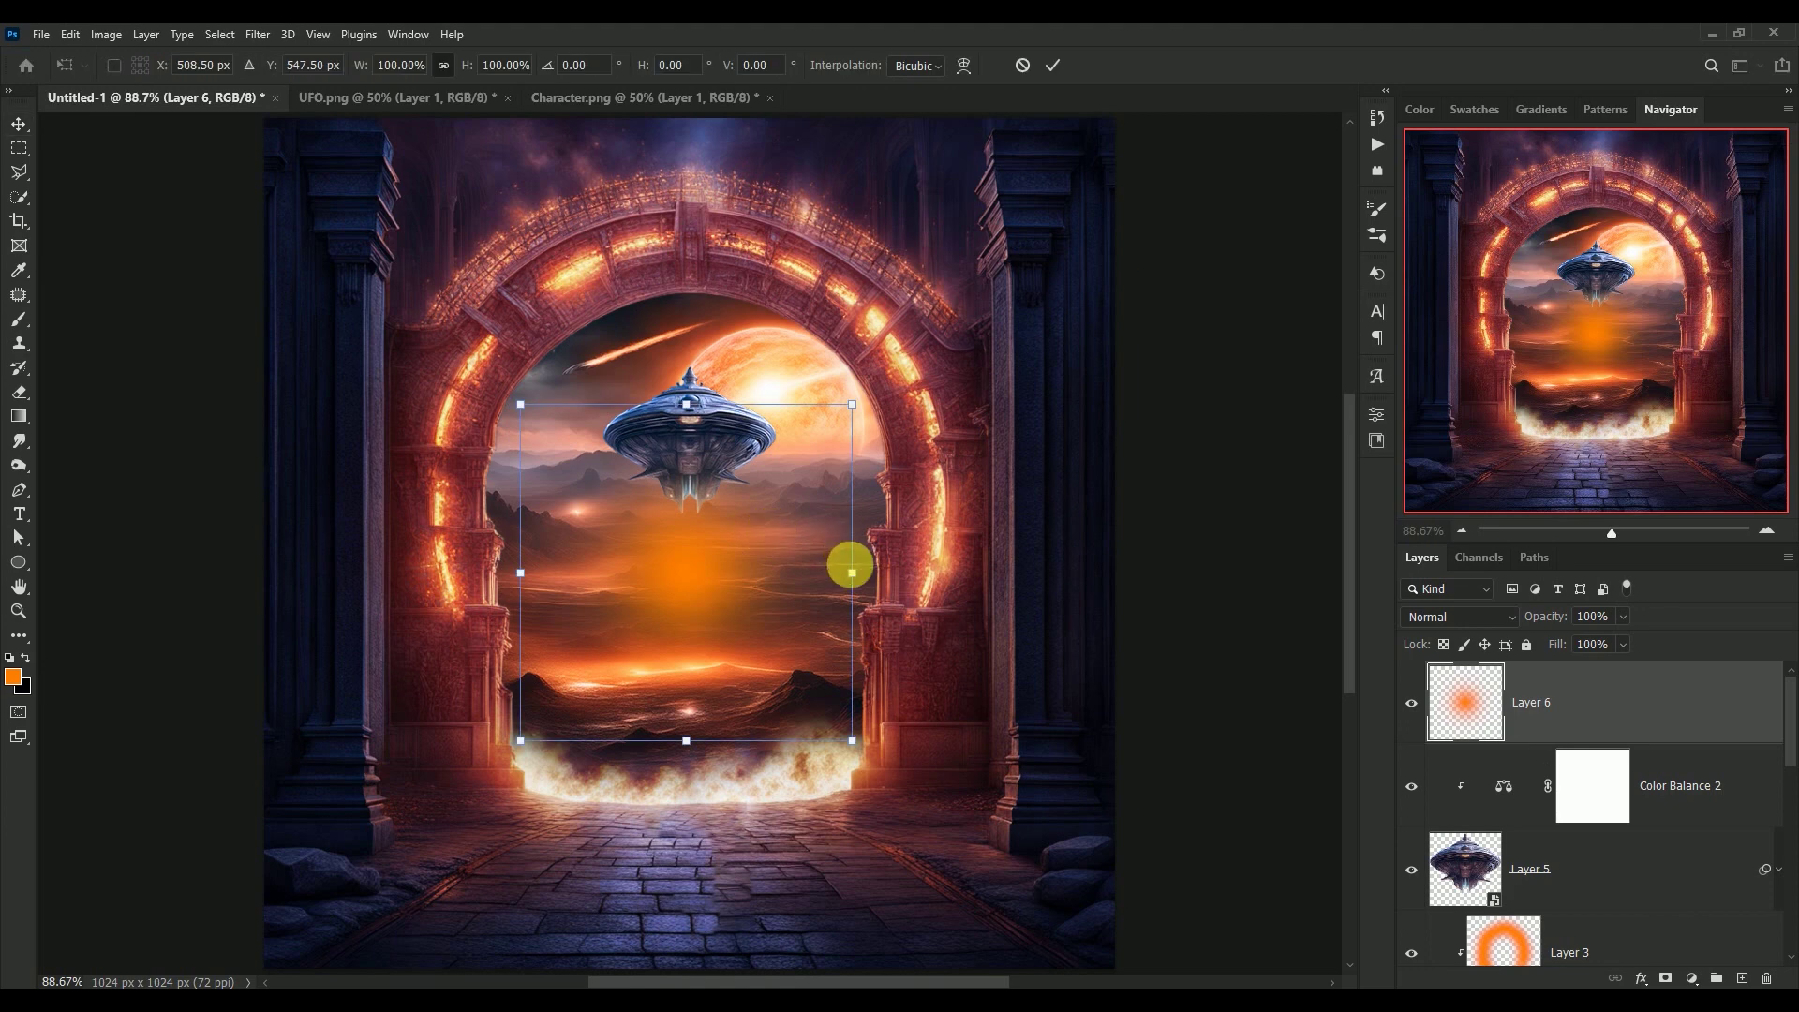
pyautogui.moveTo(851, 572)
pyautogui.mouseDown()
pyautogui.moveTo(720, 574)
pyautogui.moveTo(690, 548)
pyautogui.mouseUp()
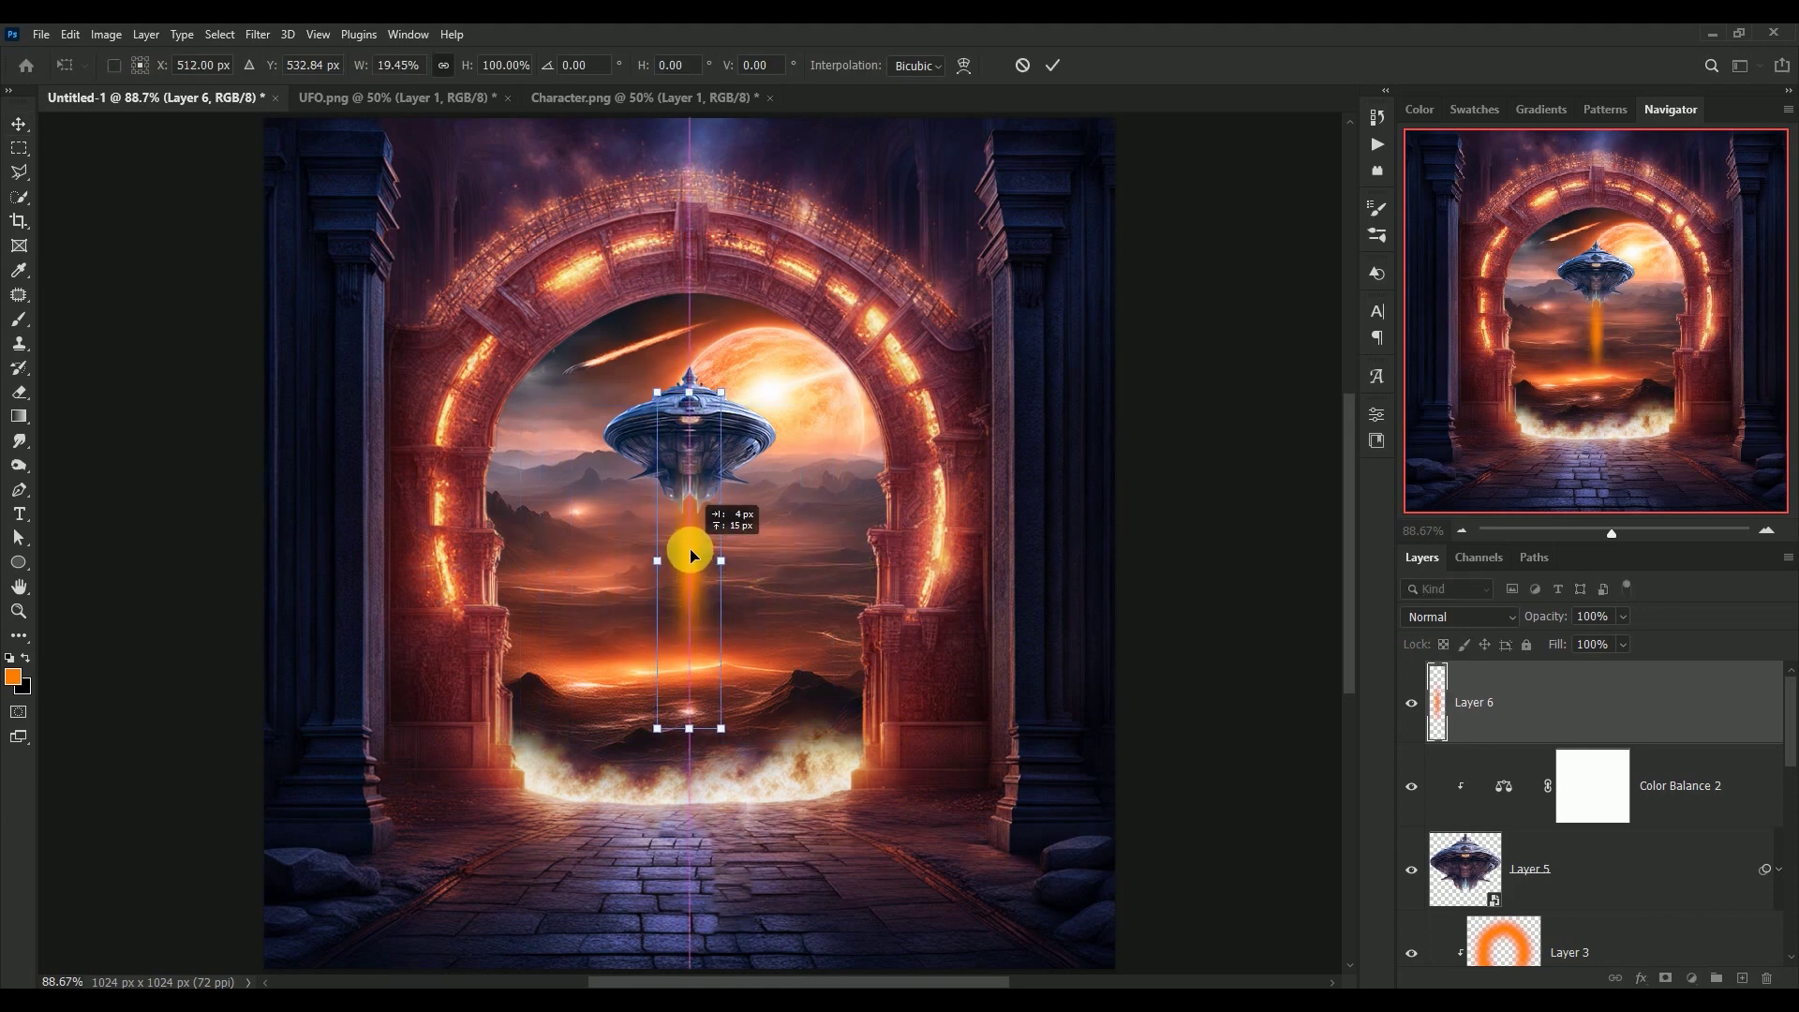
pyautogui.press('Return')
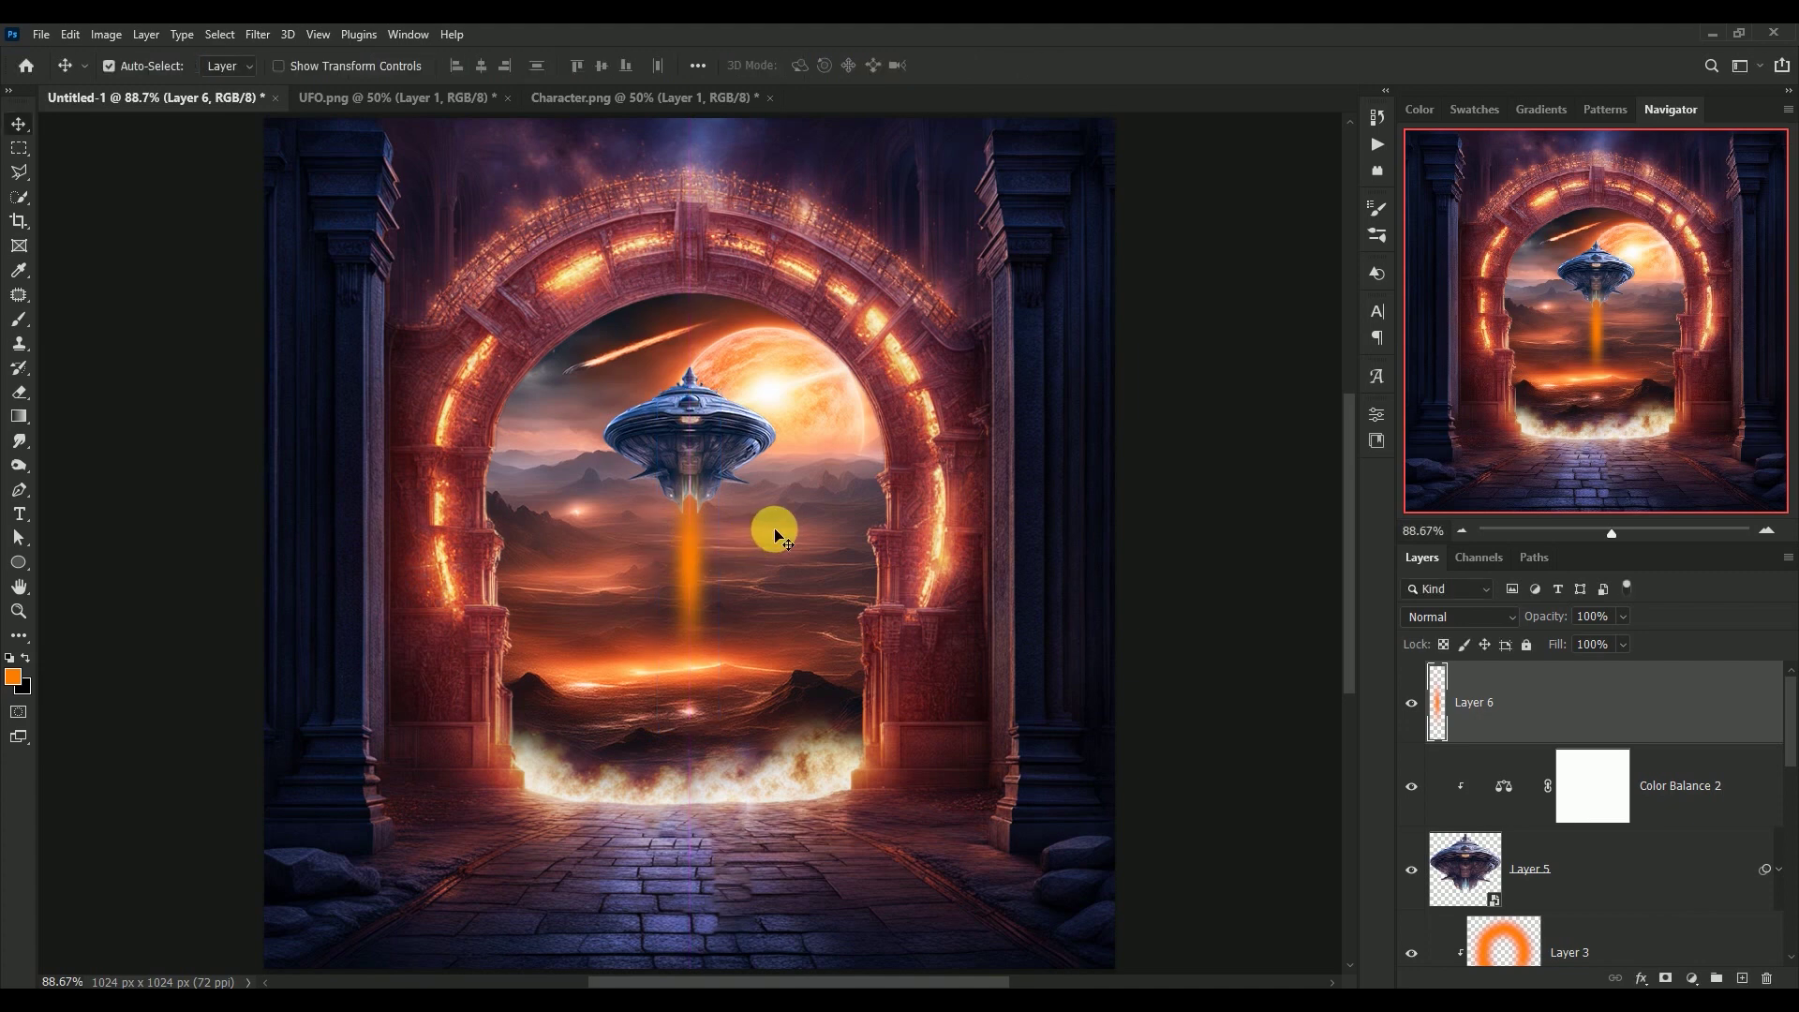
pyautogui.moveTo(1443, 698); pyautogui.dragTo(1463, 901)
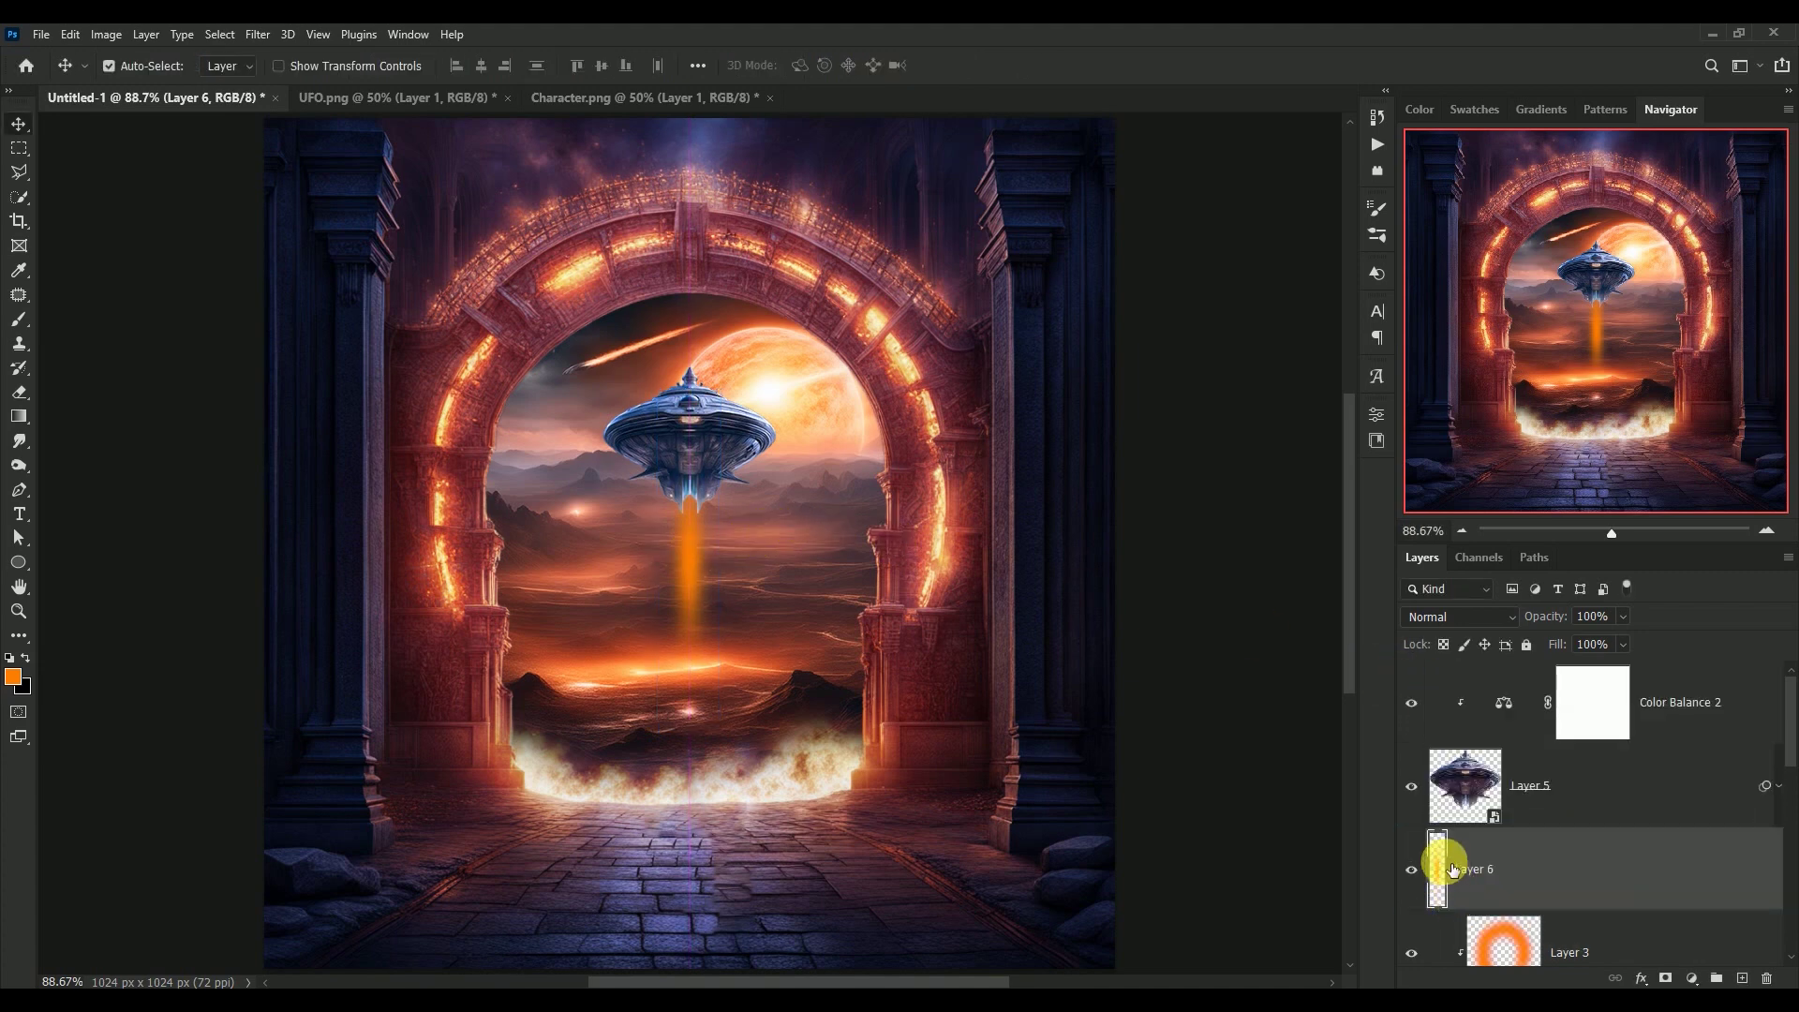
# Step: Stretch the beam down toward the ground to 120% height
pyautogui.click(1412, 871)
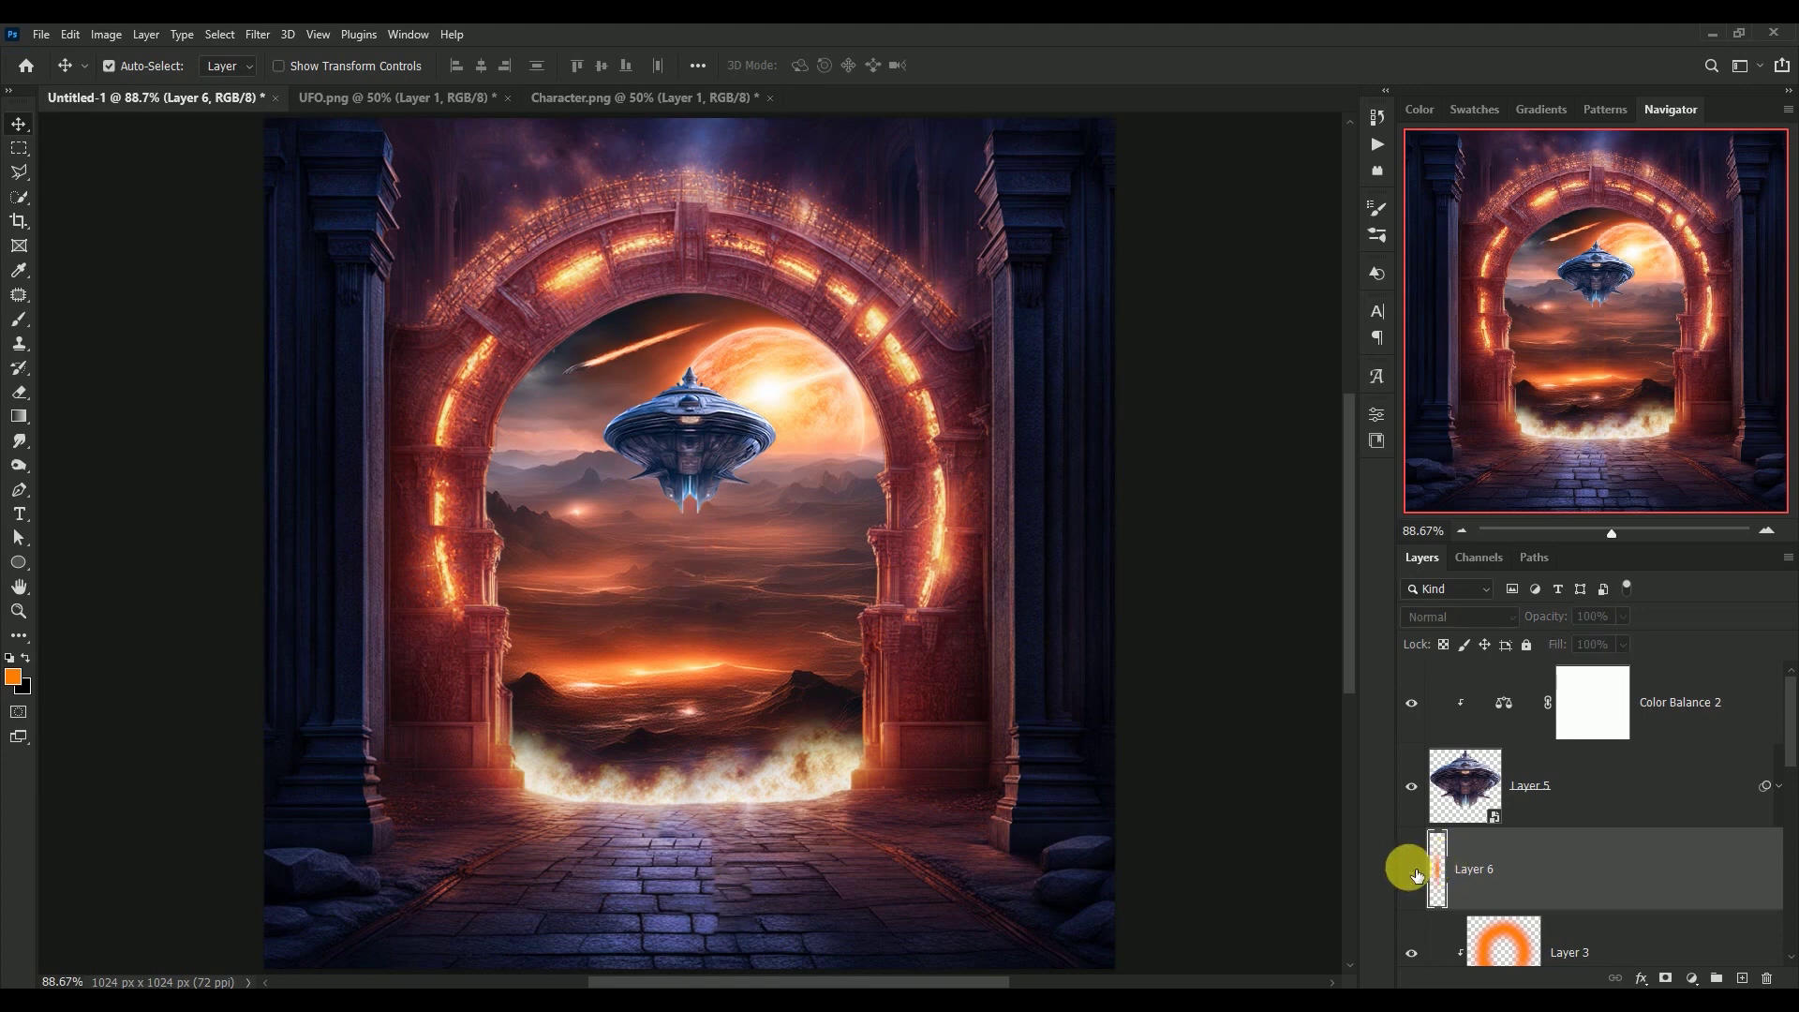
pyautogui.press('ctrl')
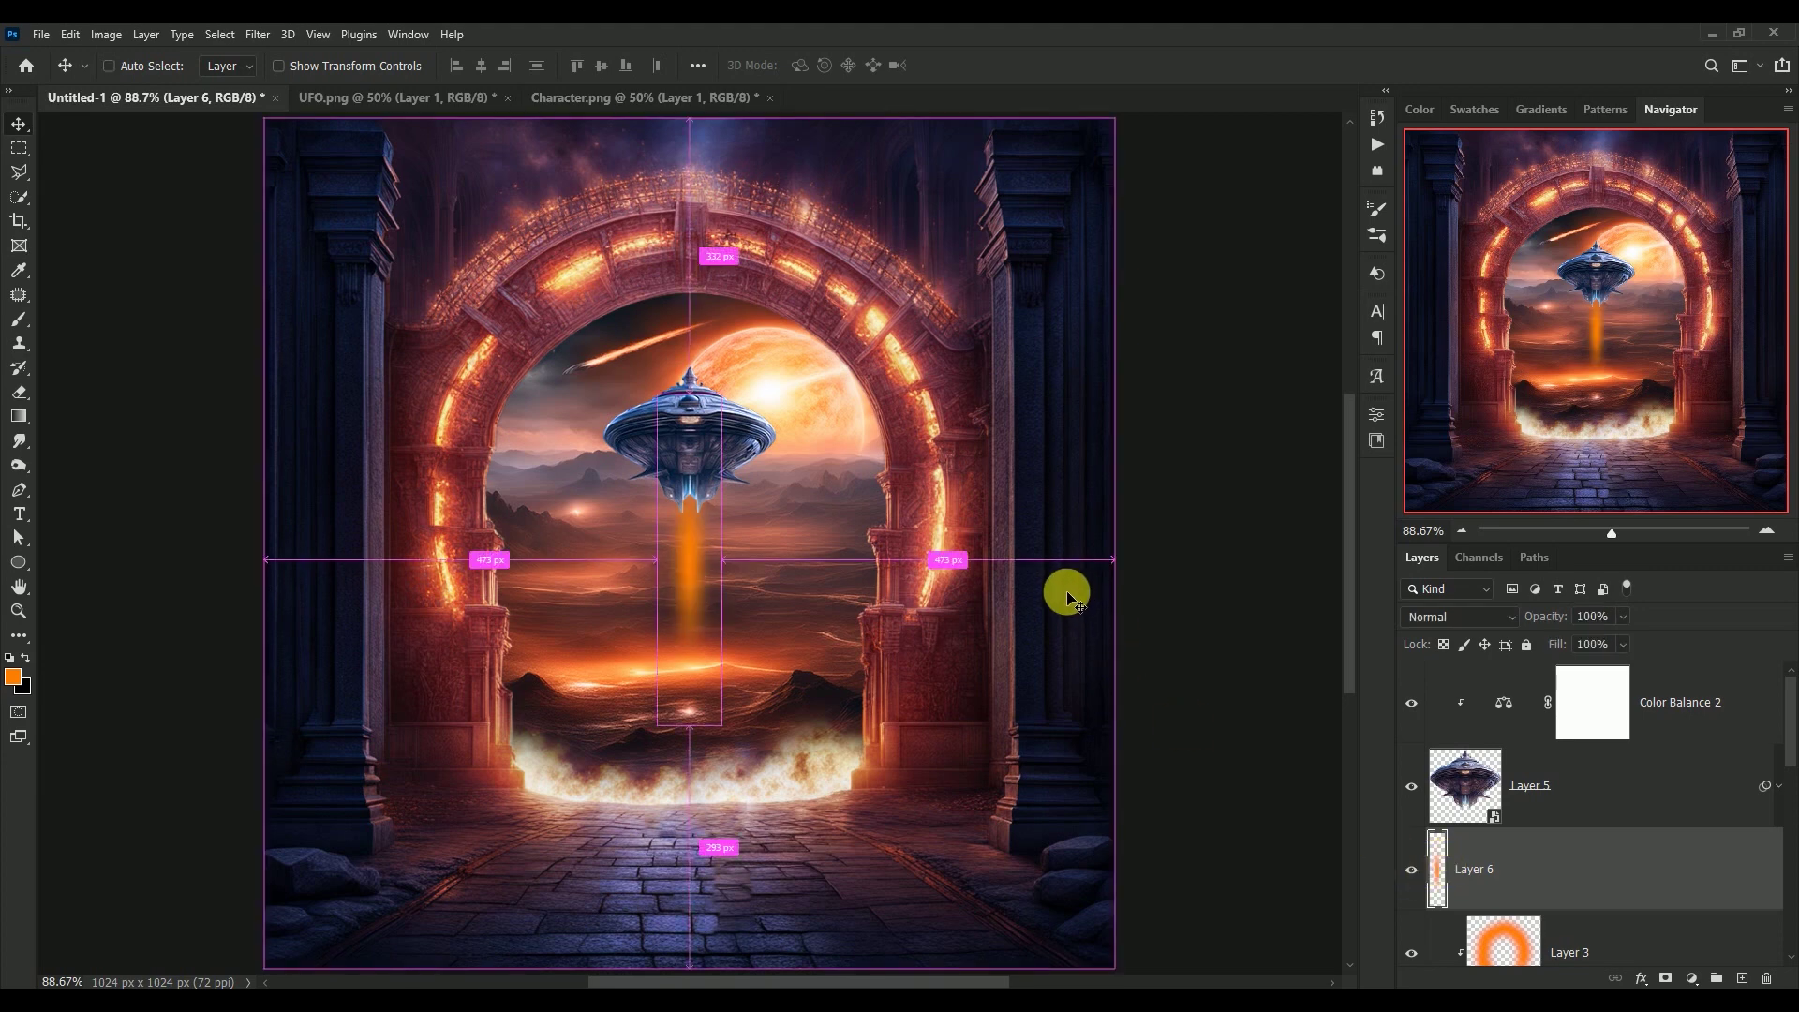
pyautogui.hotkey('ctrl', 't')
pyautogui.moveTo(701, 731); pyautogui.dragTo(691, 797)
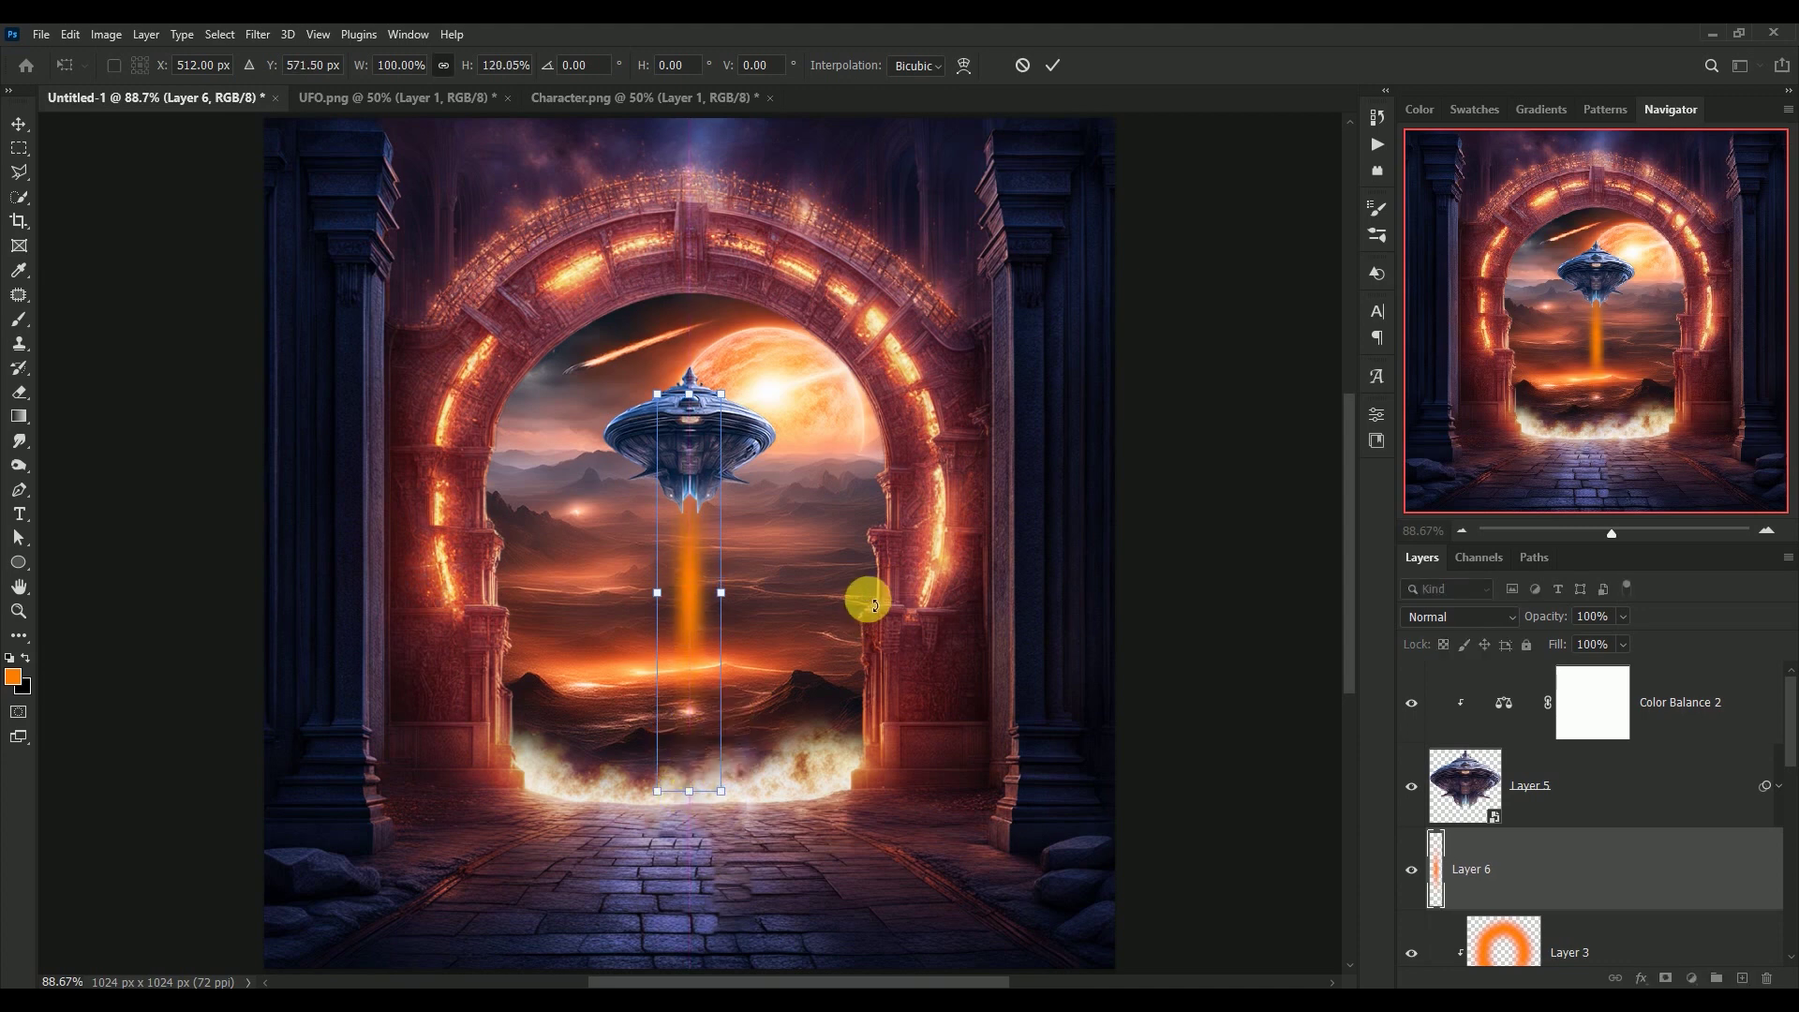
pyautogui.press('Return')
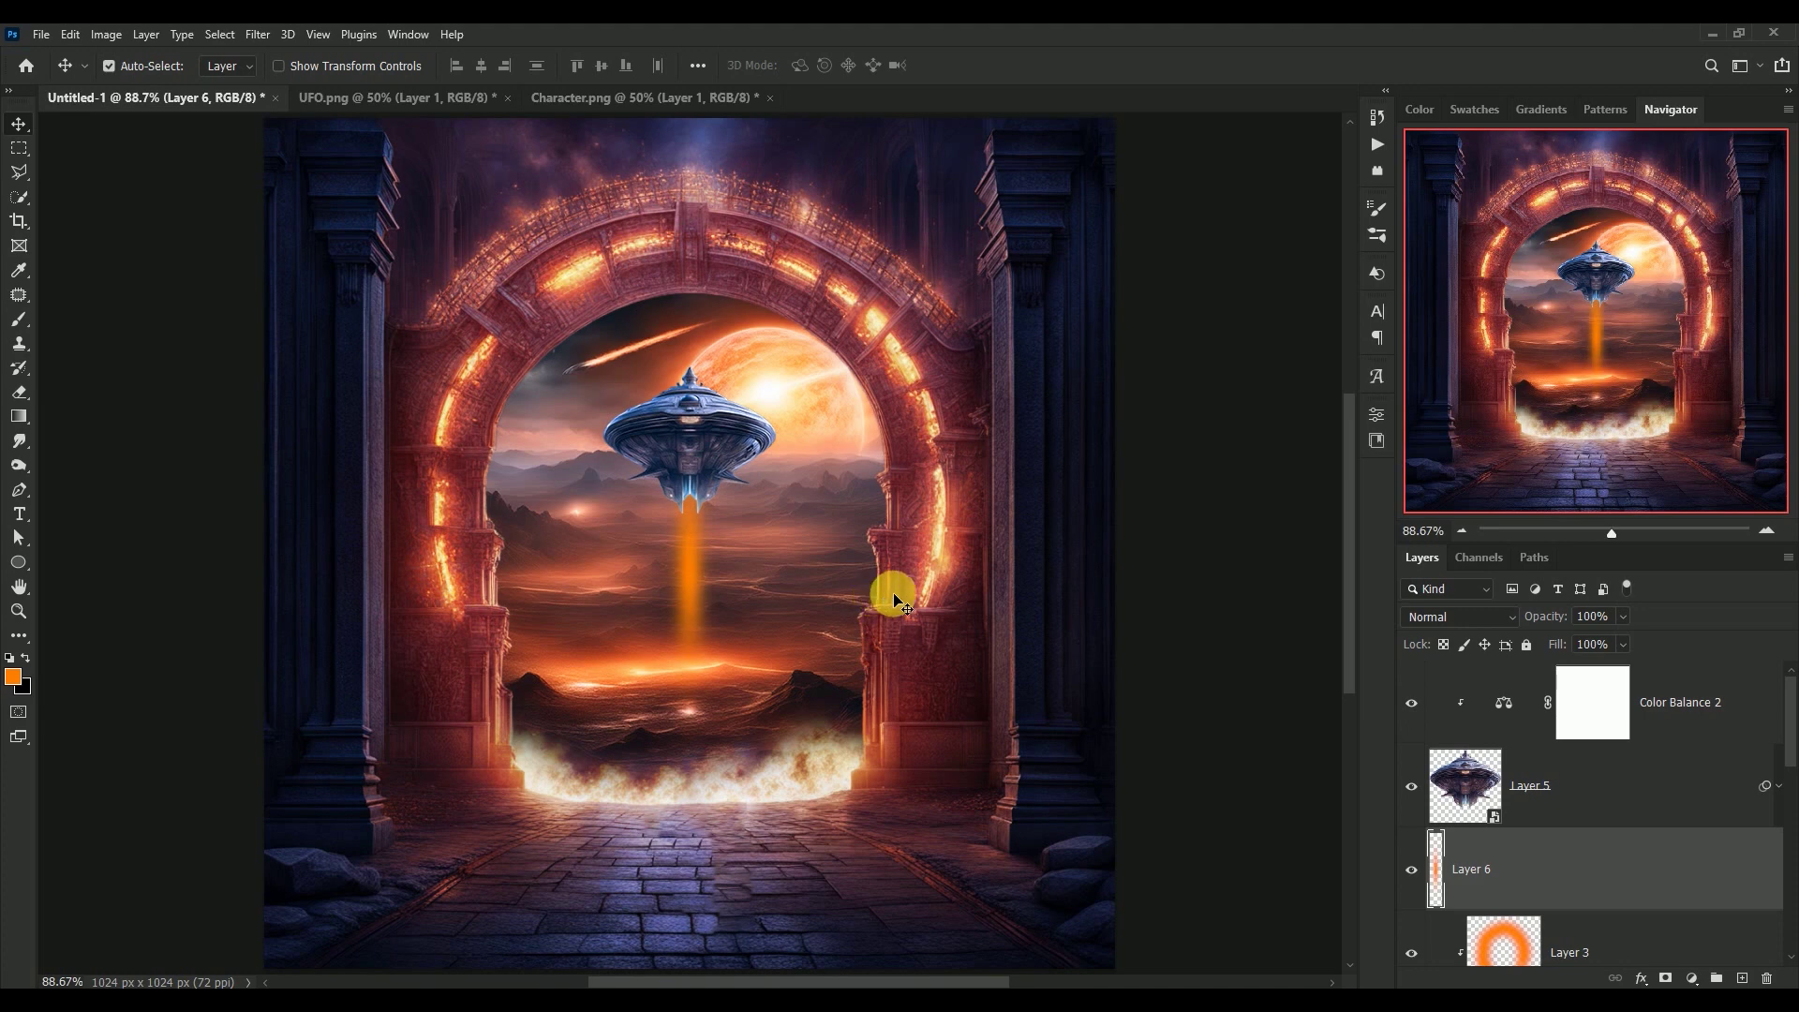
# Step: Set the beam layer's blend mode to Luminosity
pyautogui.click(1437, 617)
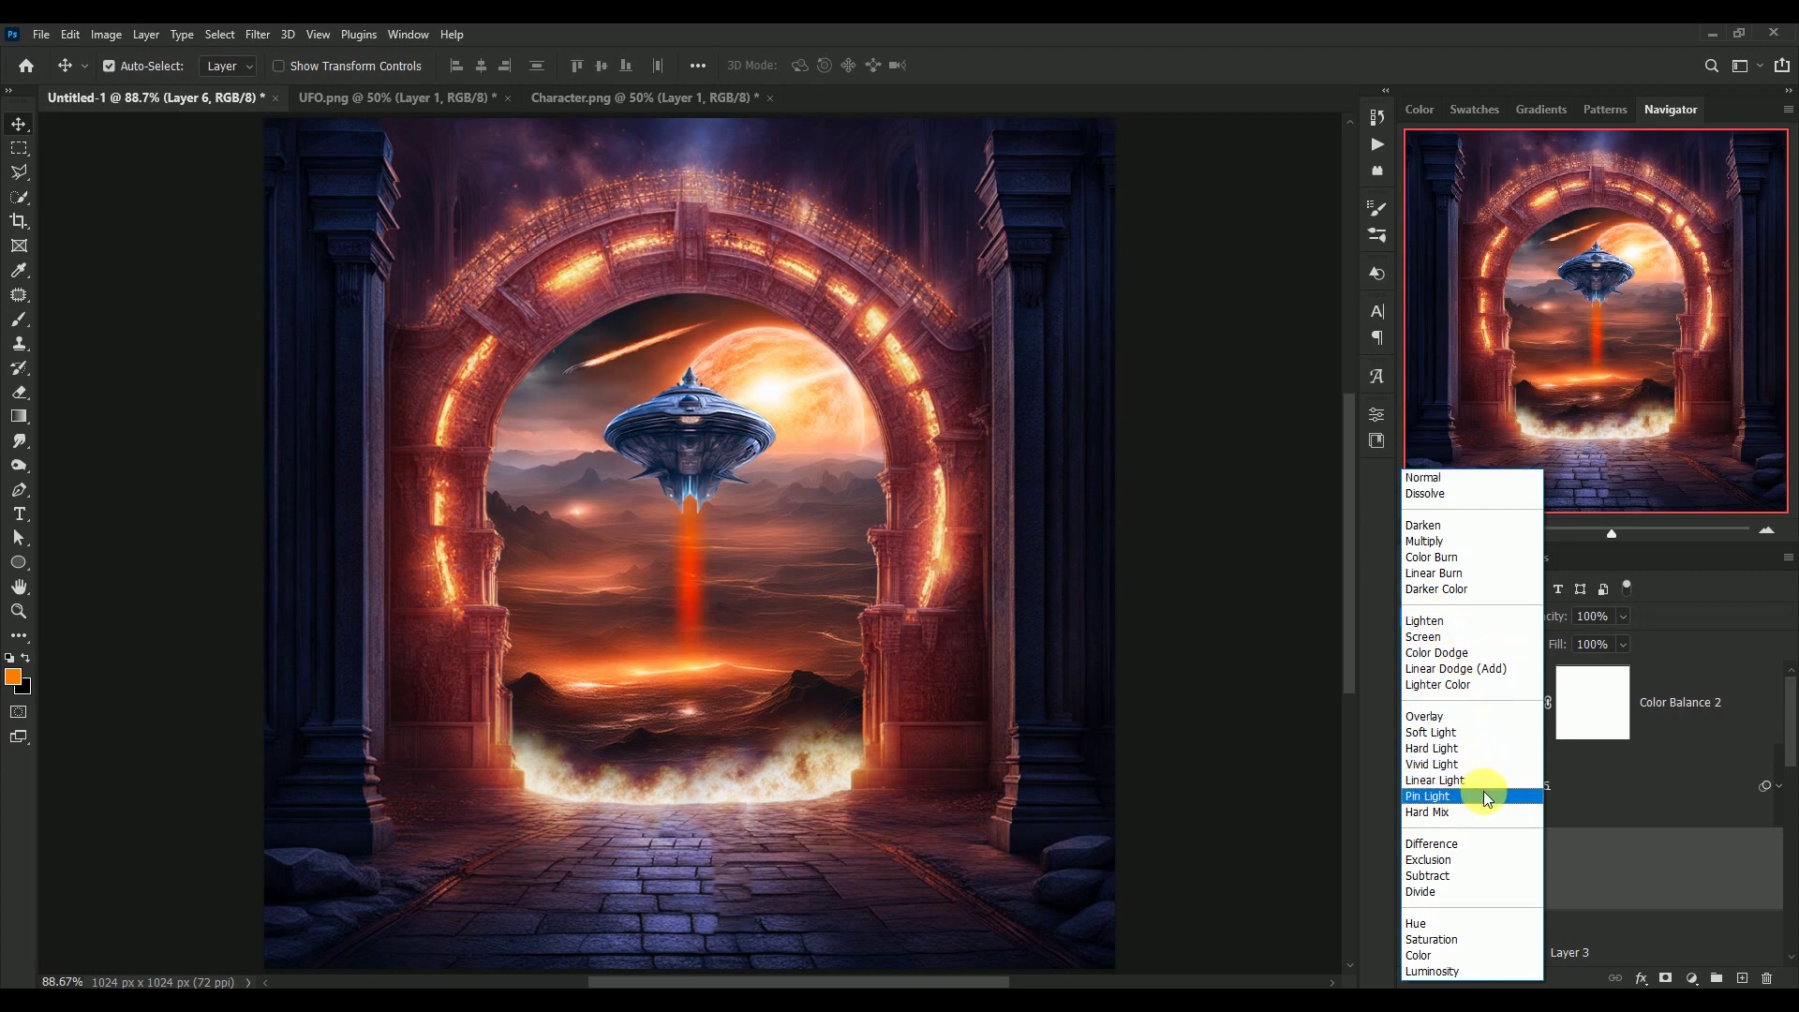
pyautogui.click(1460, 973)
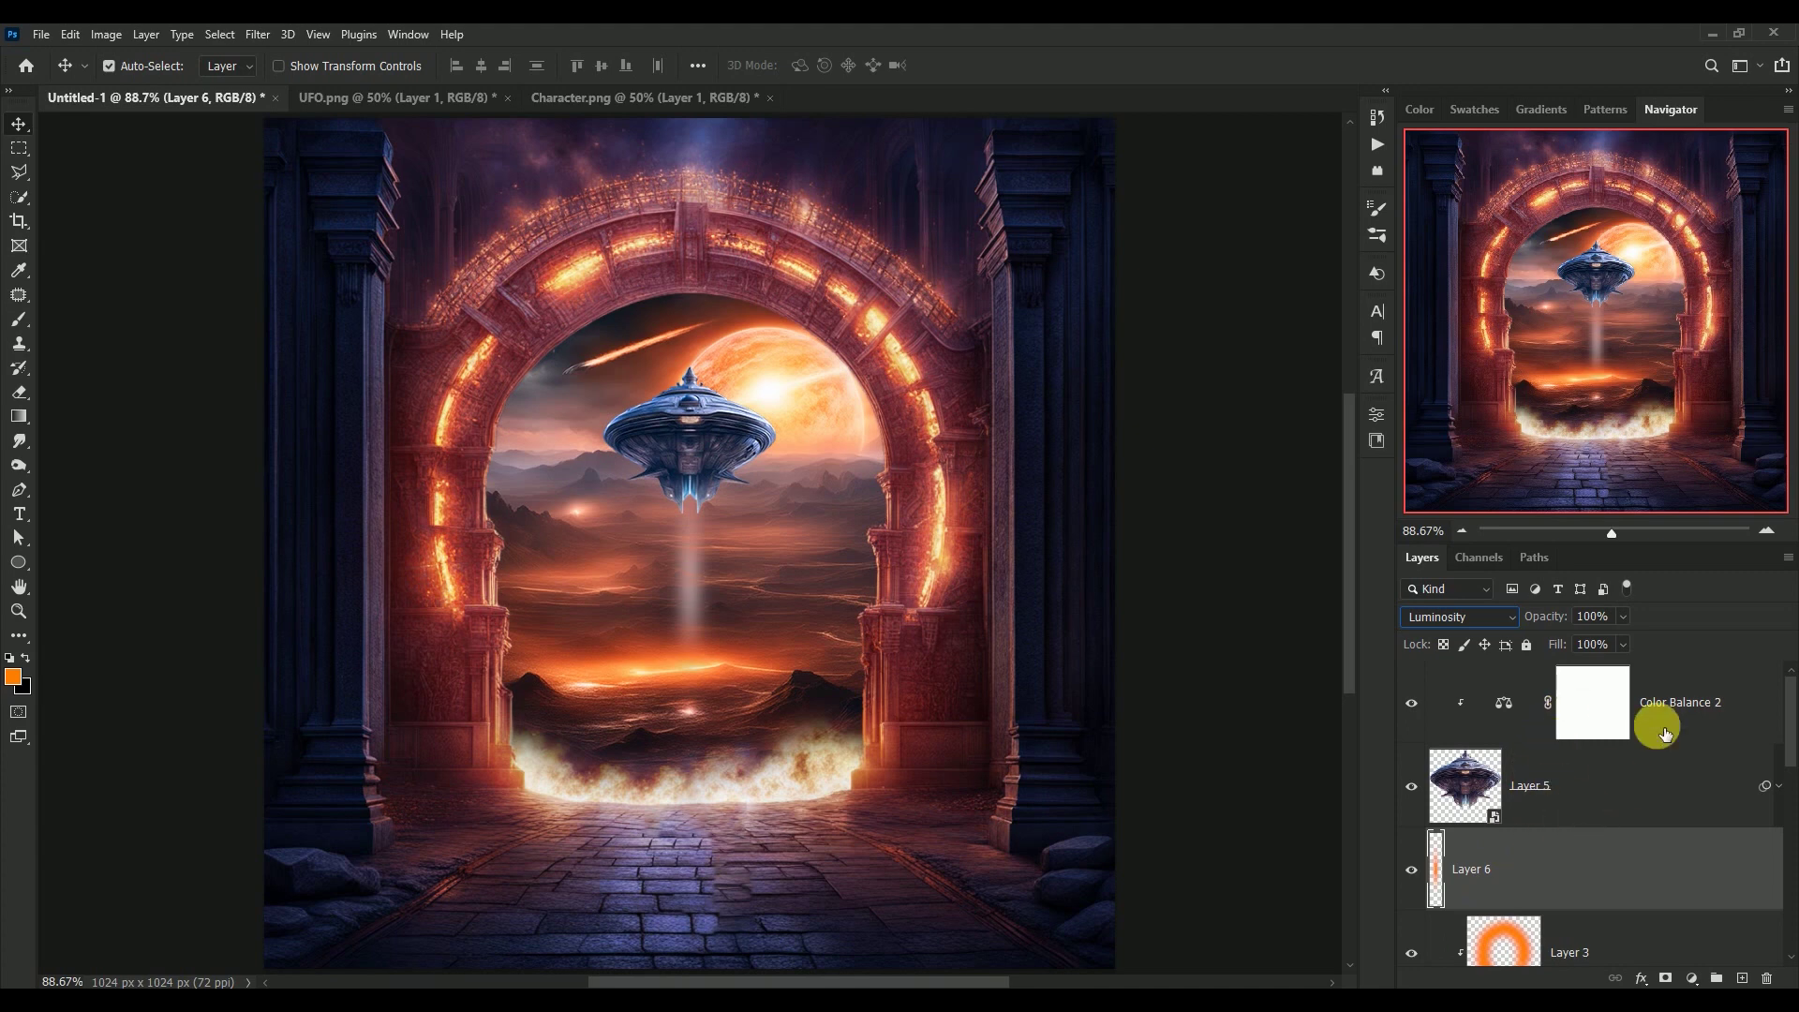
pyautogui.click(1597, 617)
pyautogui.click(1216, 549)
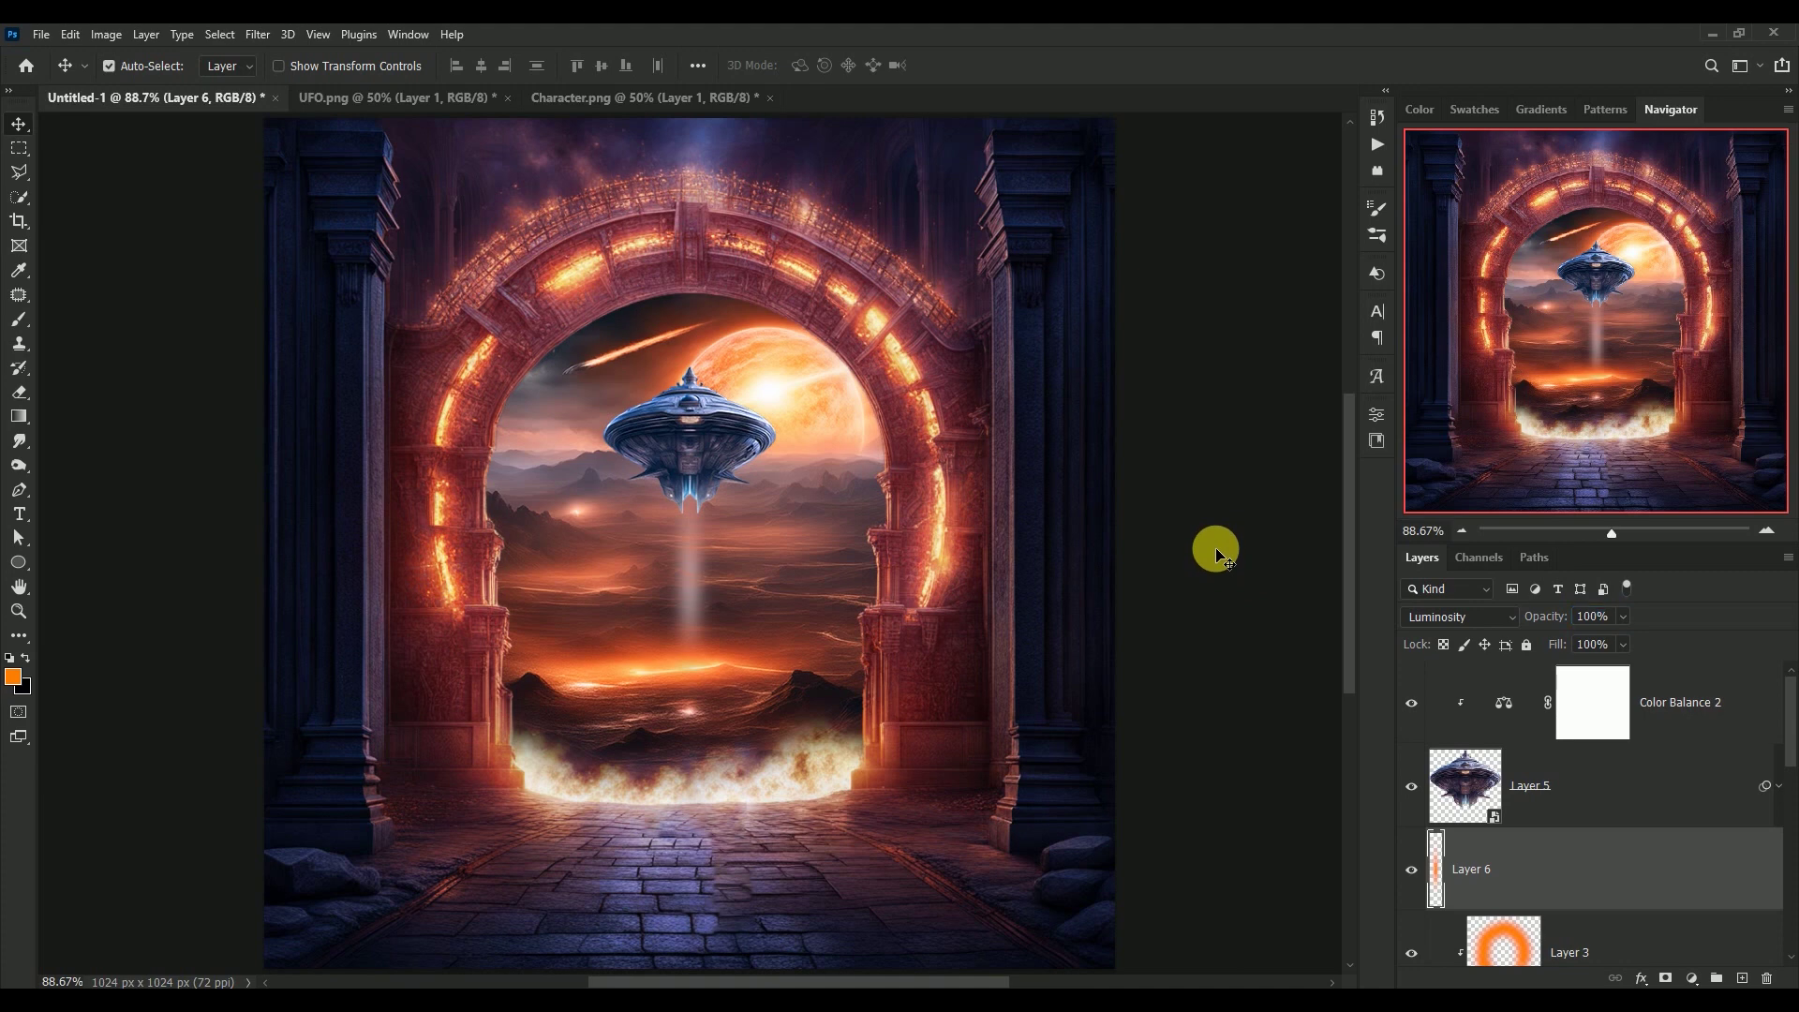
# Step: Close UFO.png discarding its changes, then select the UFO's Layer 5 in the composite
pyautogui.click(1580, 719)
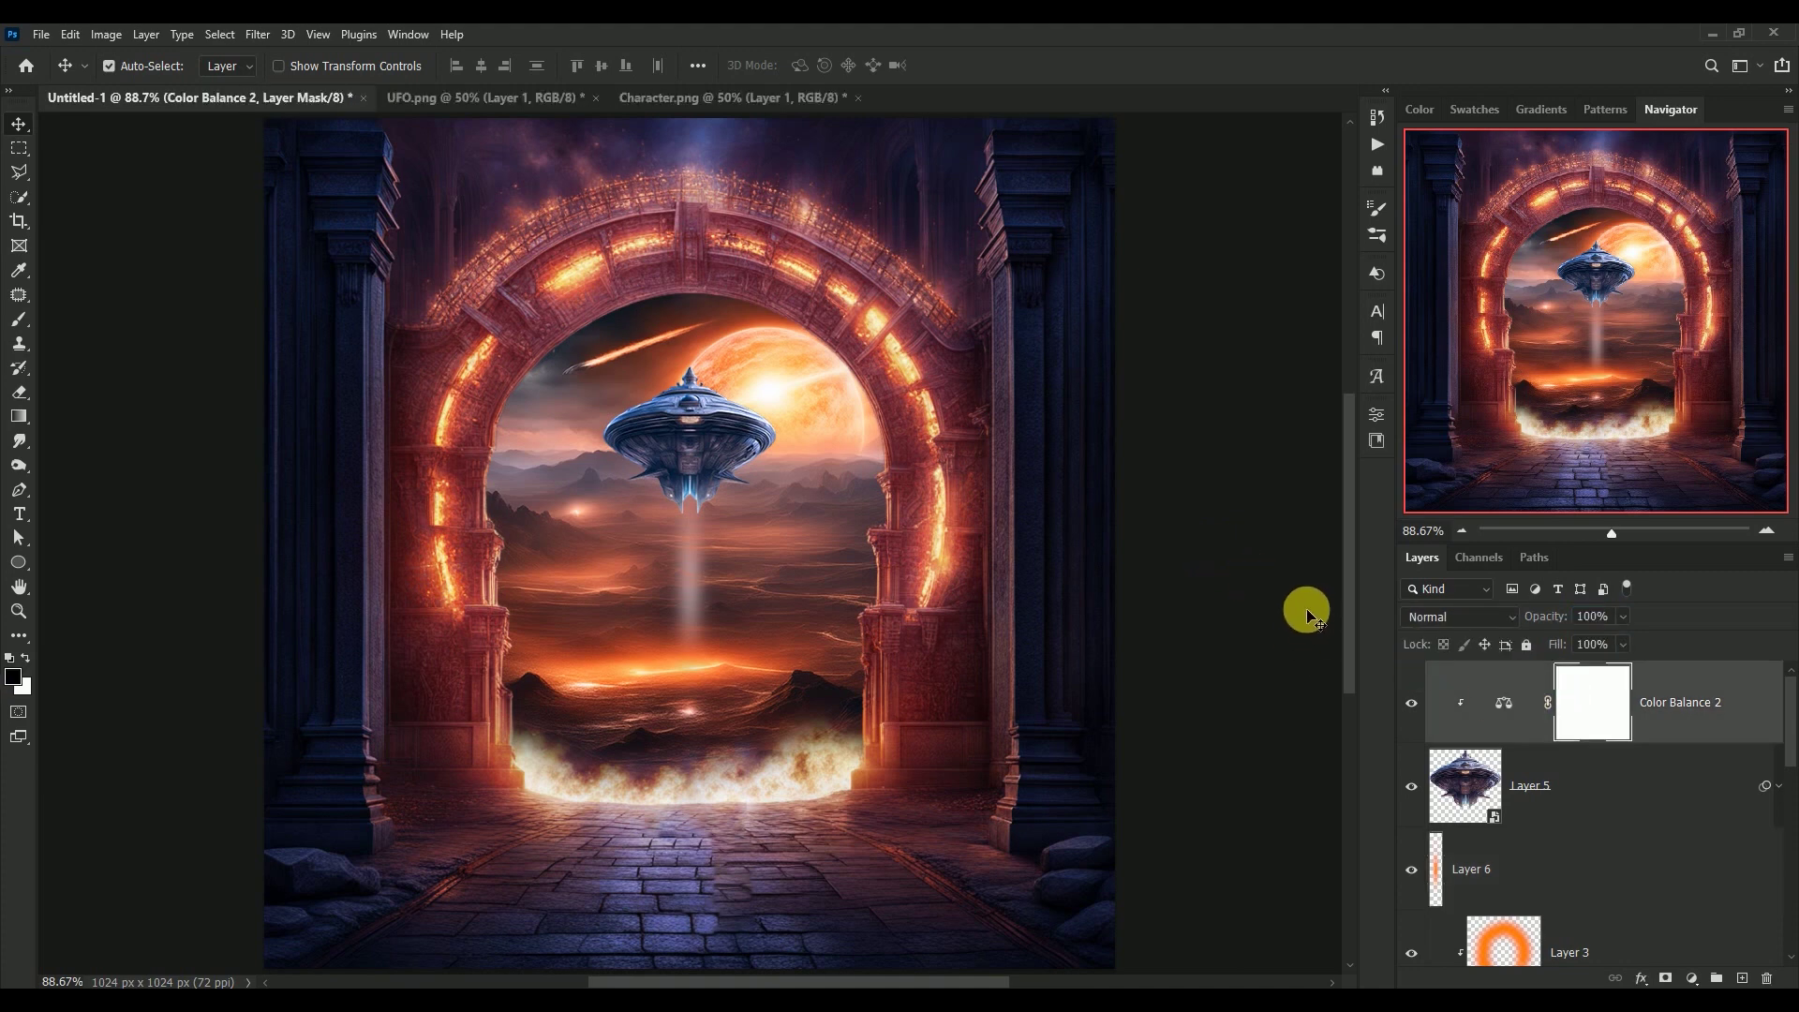
pyautogui.click(421, 98)
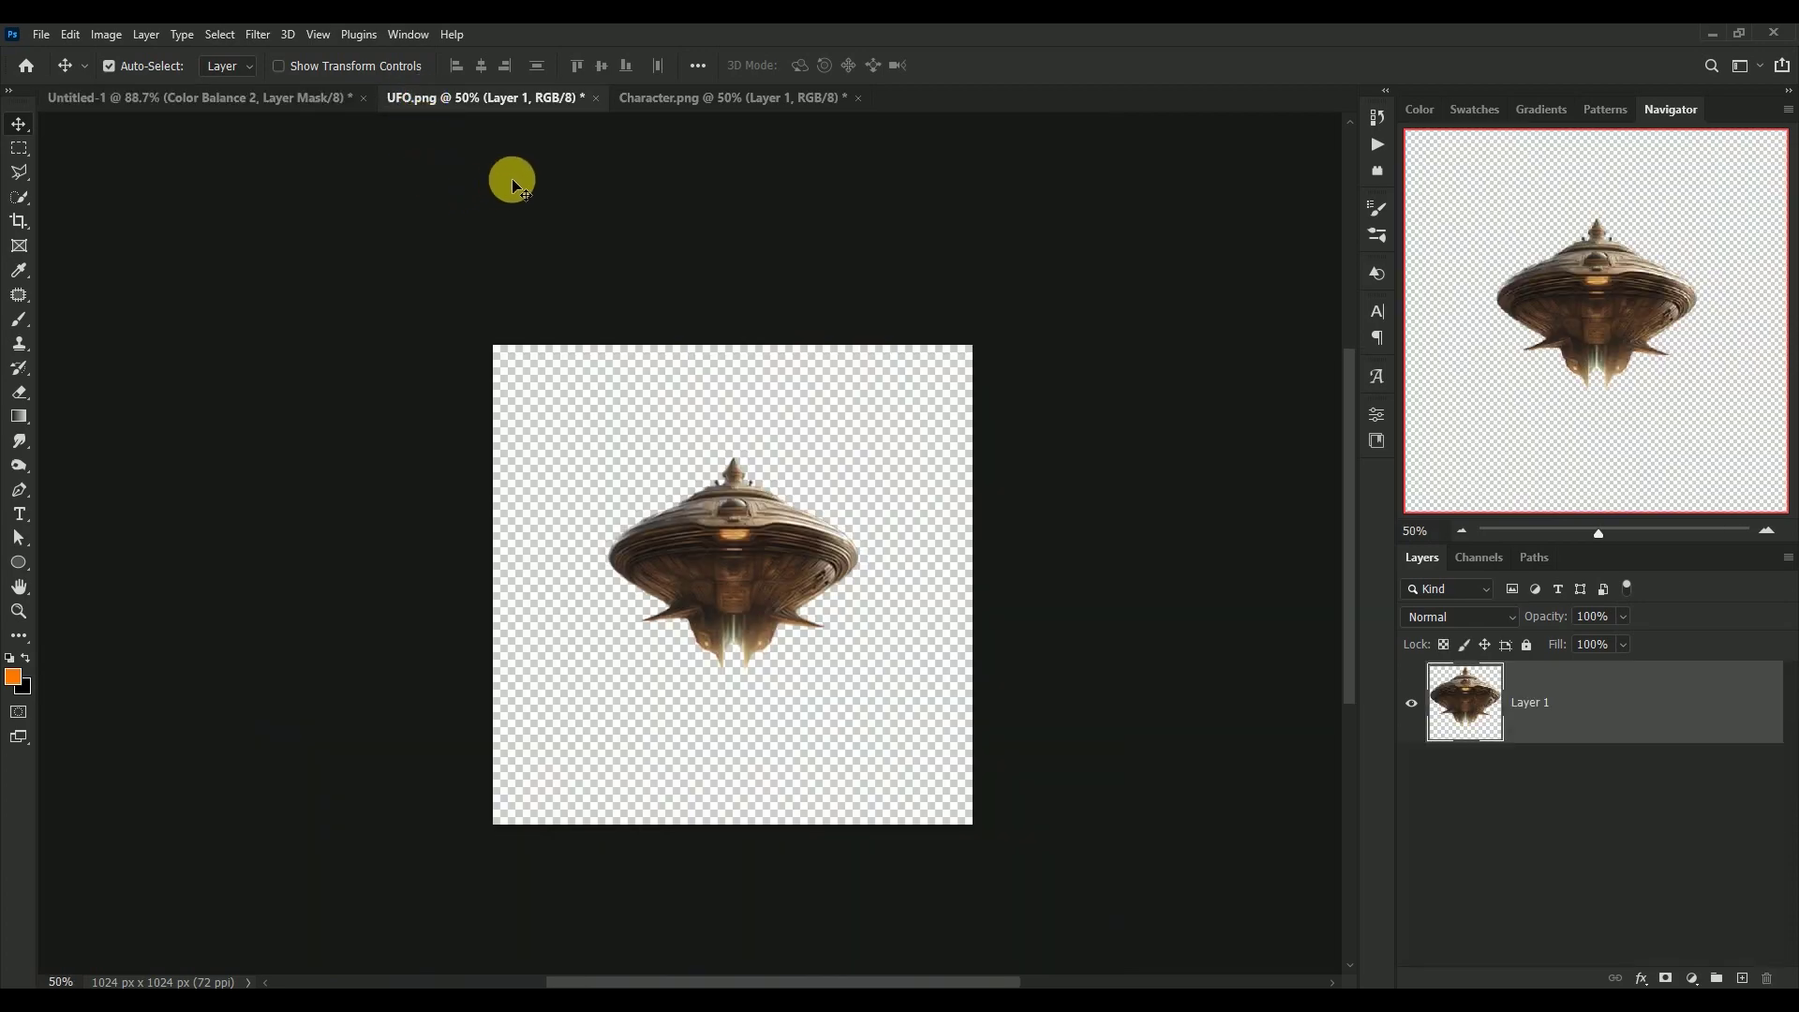
pyautogui.click(596, 97)
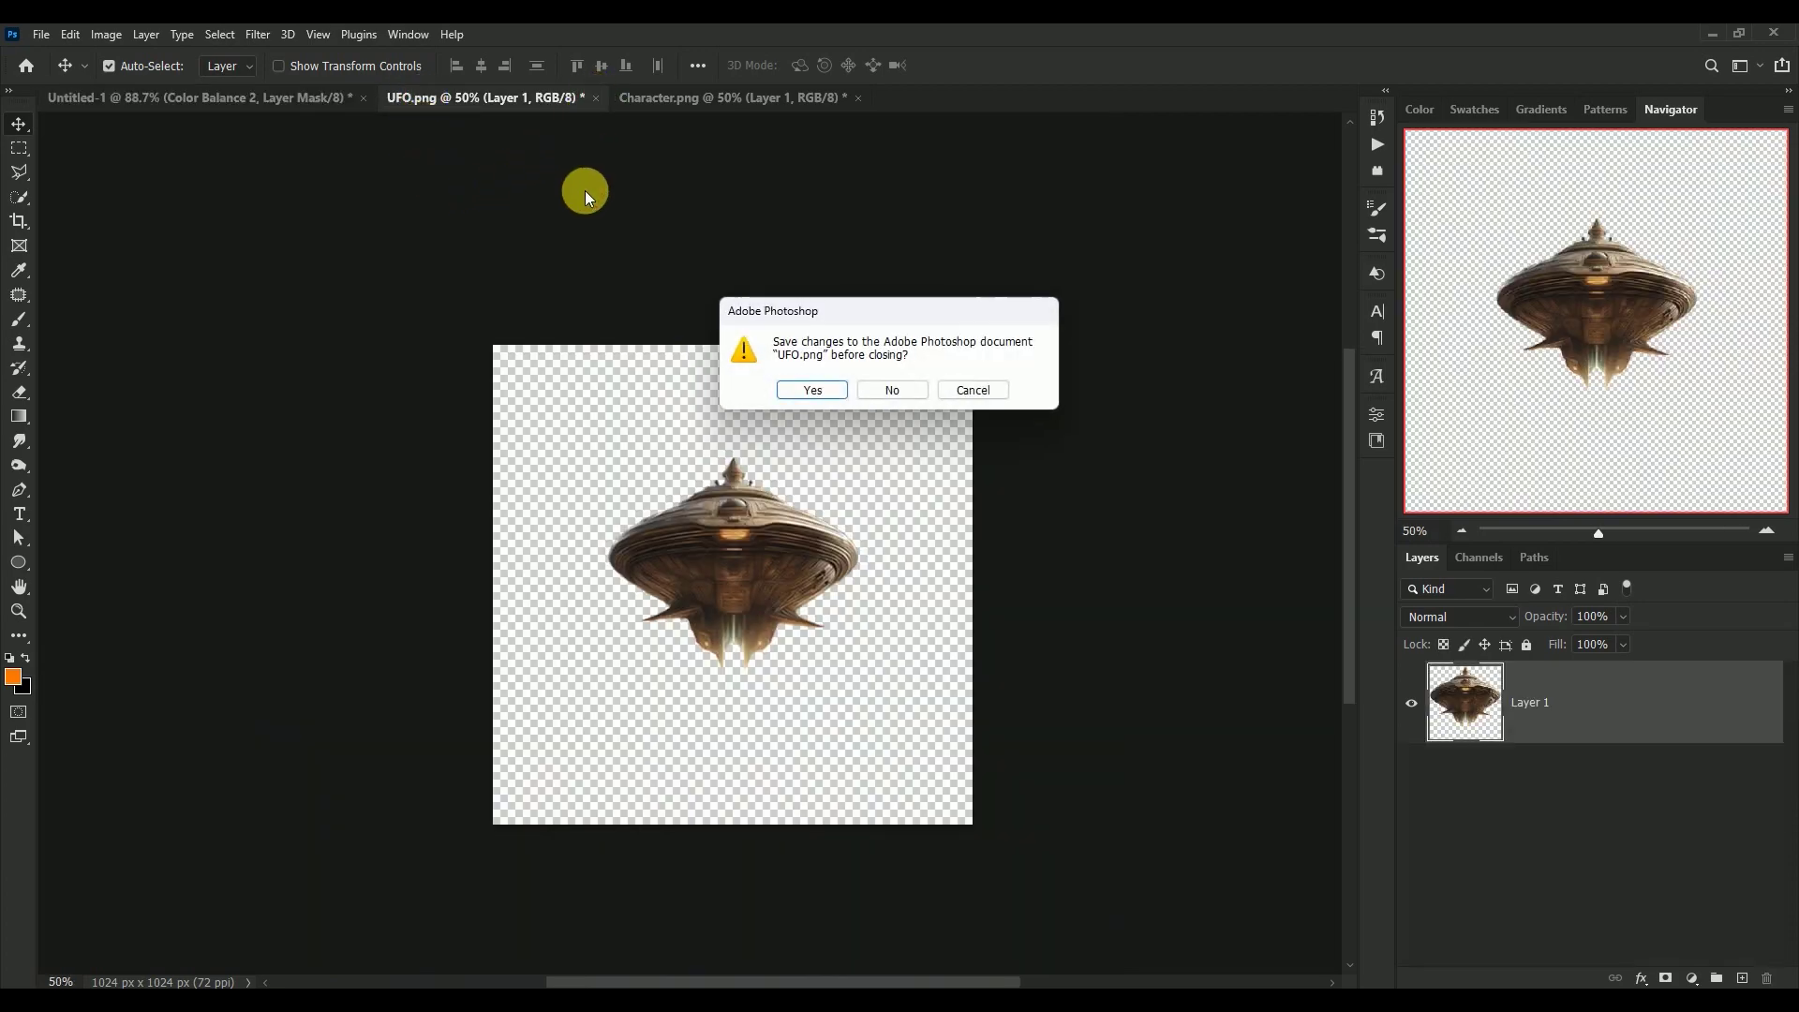
pyautogui.click(894, 389)
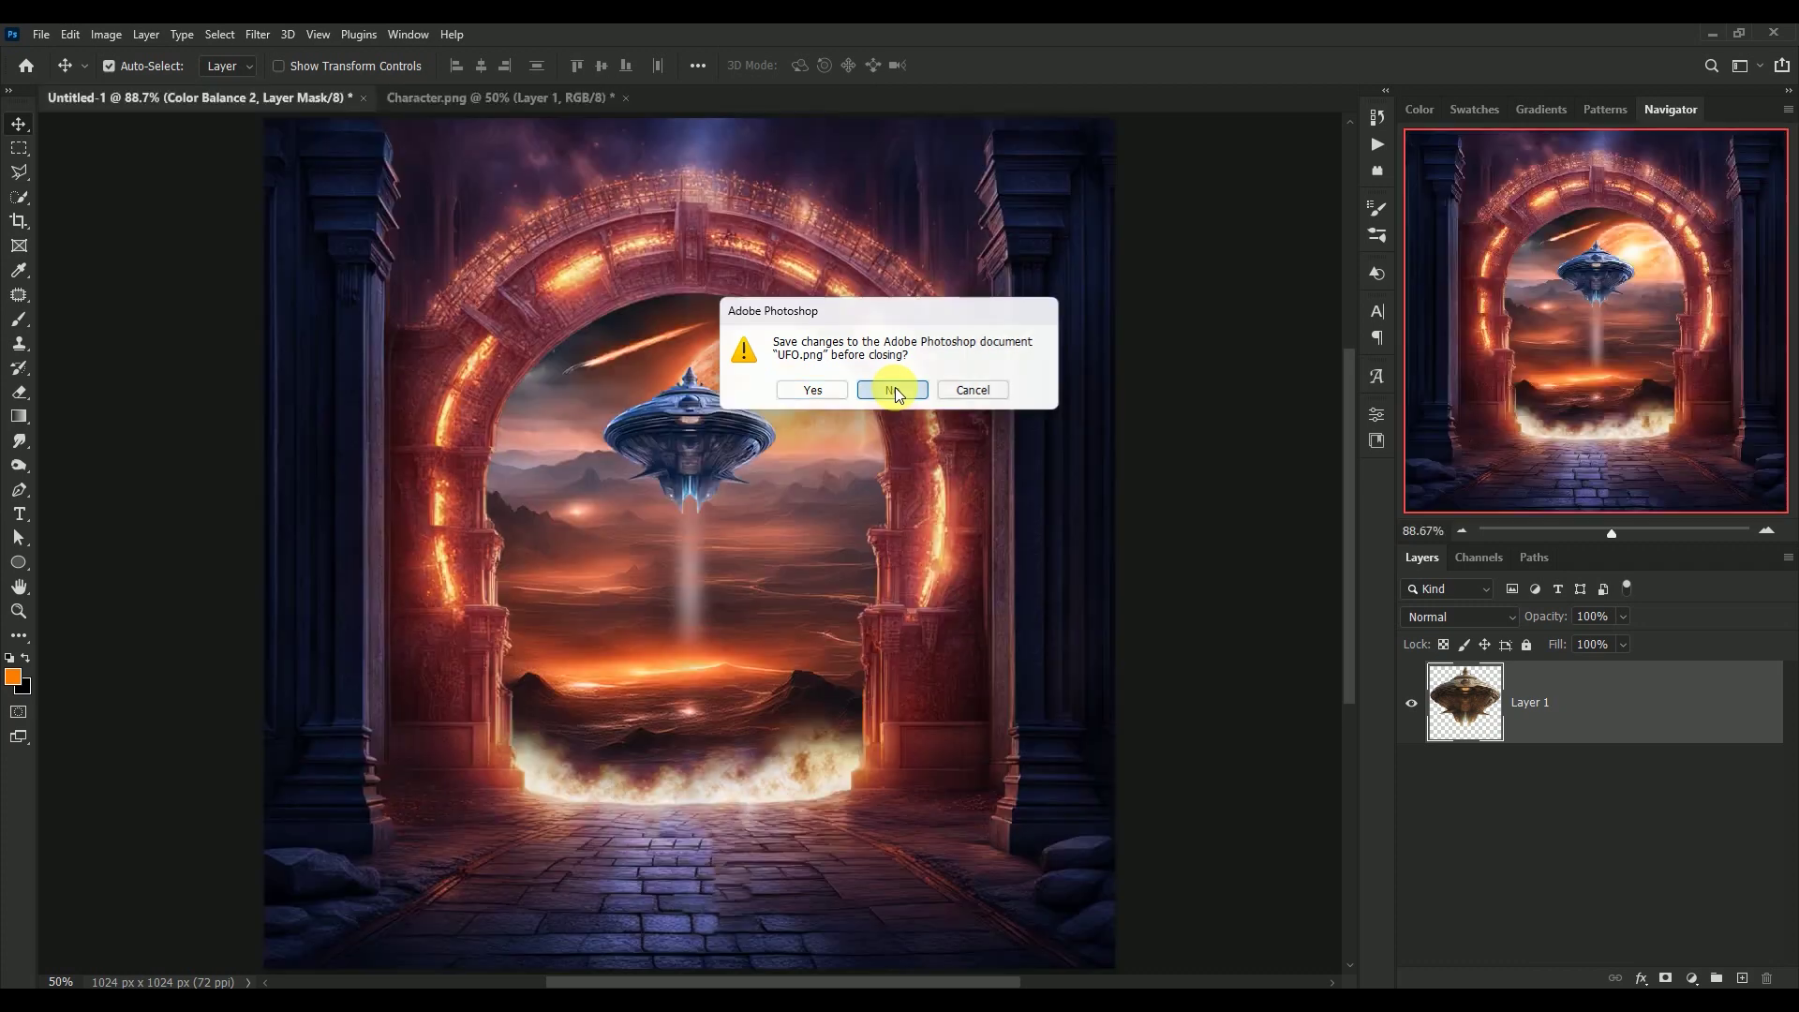
pyautogui.press('ctrl')
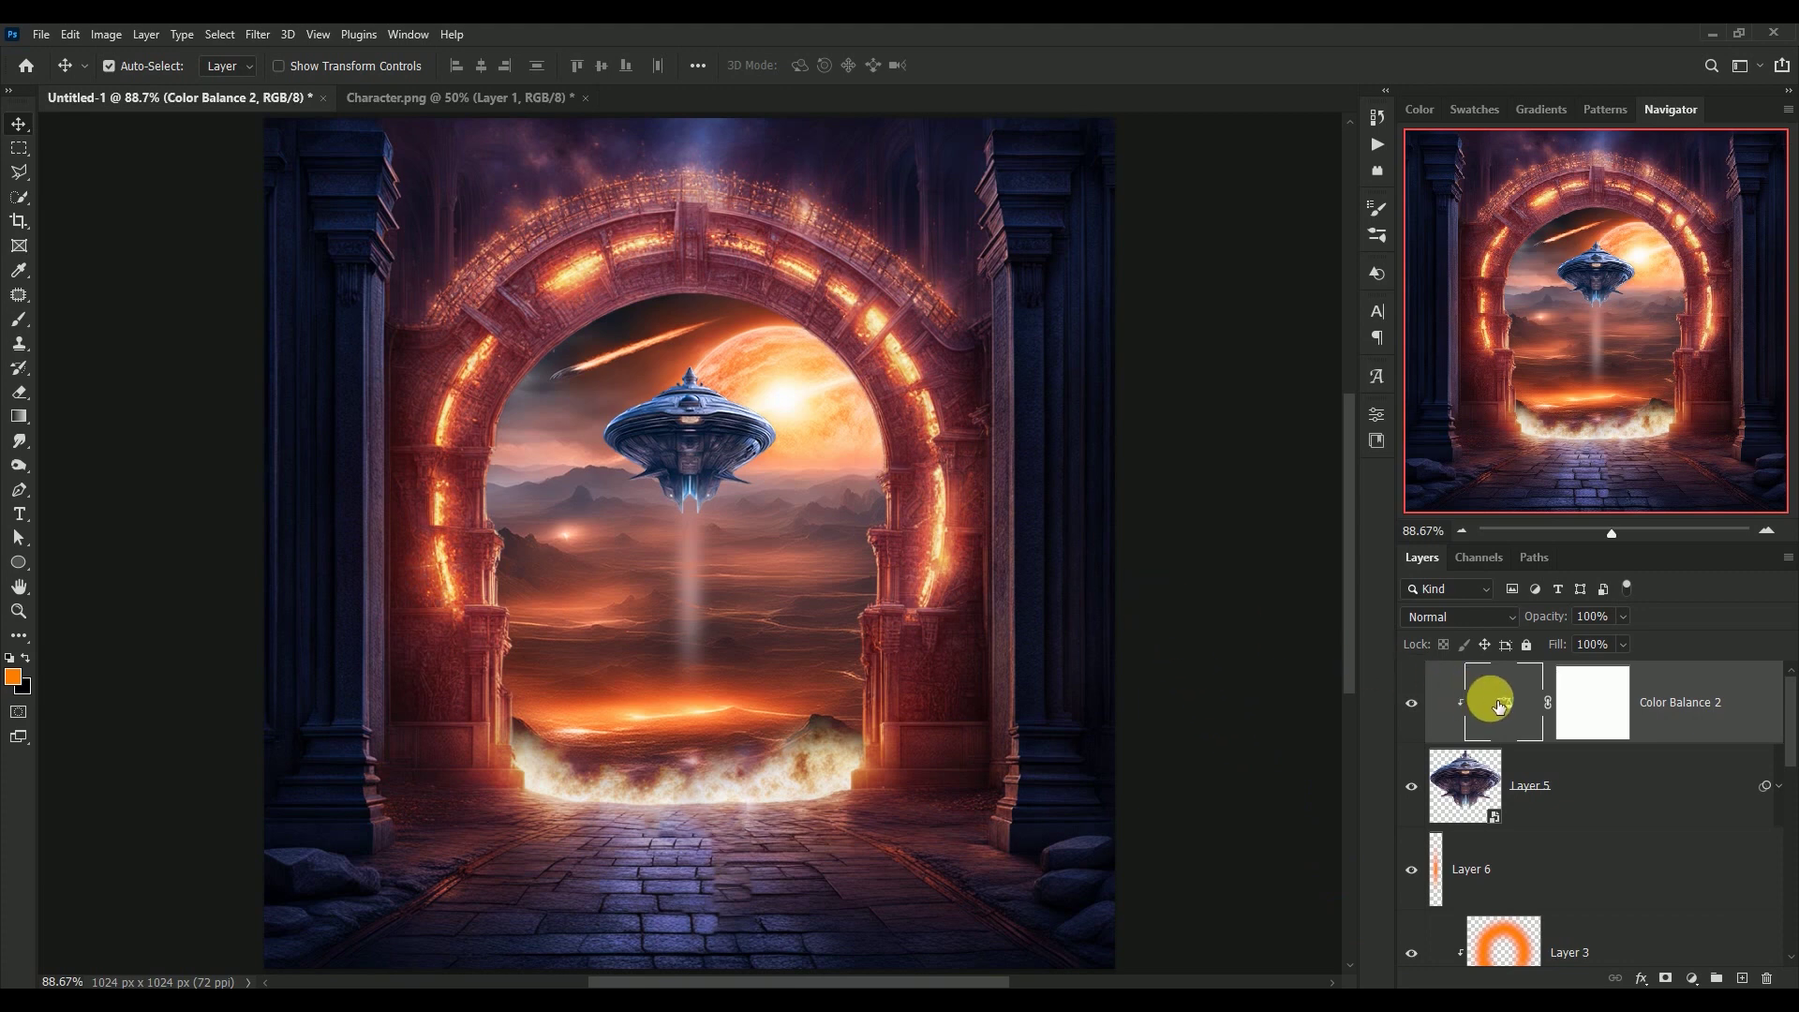
pyautogui.click(1463, 782)
# Step: Scale Layers 5 and 6 together to 111.37% and recentre the UFO and beam in the arch
pyautogui.keyDown('ctrl'); pyautogui.click(1453, 867); pyautogui.keyUp('ctrl')
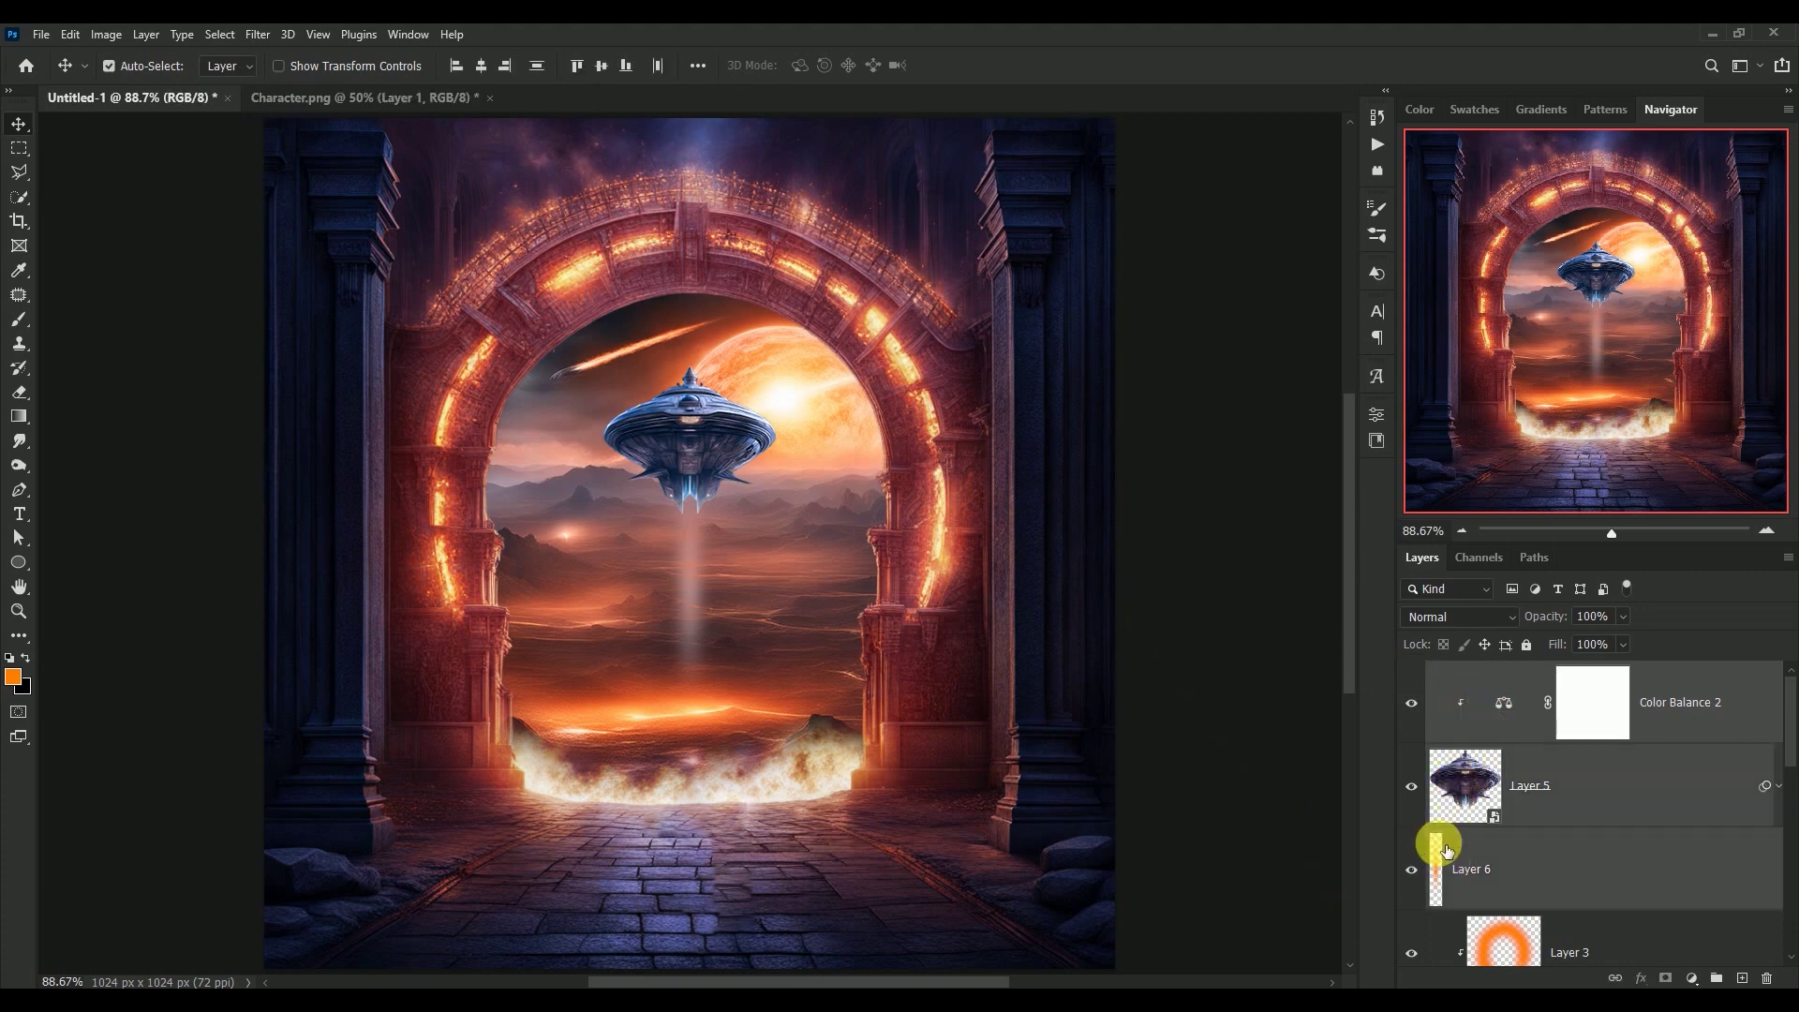
pyautogui.hotkey('ctrl', 't')
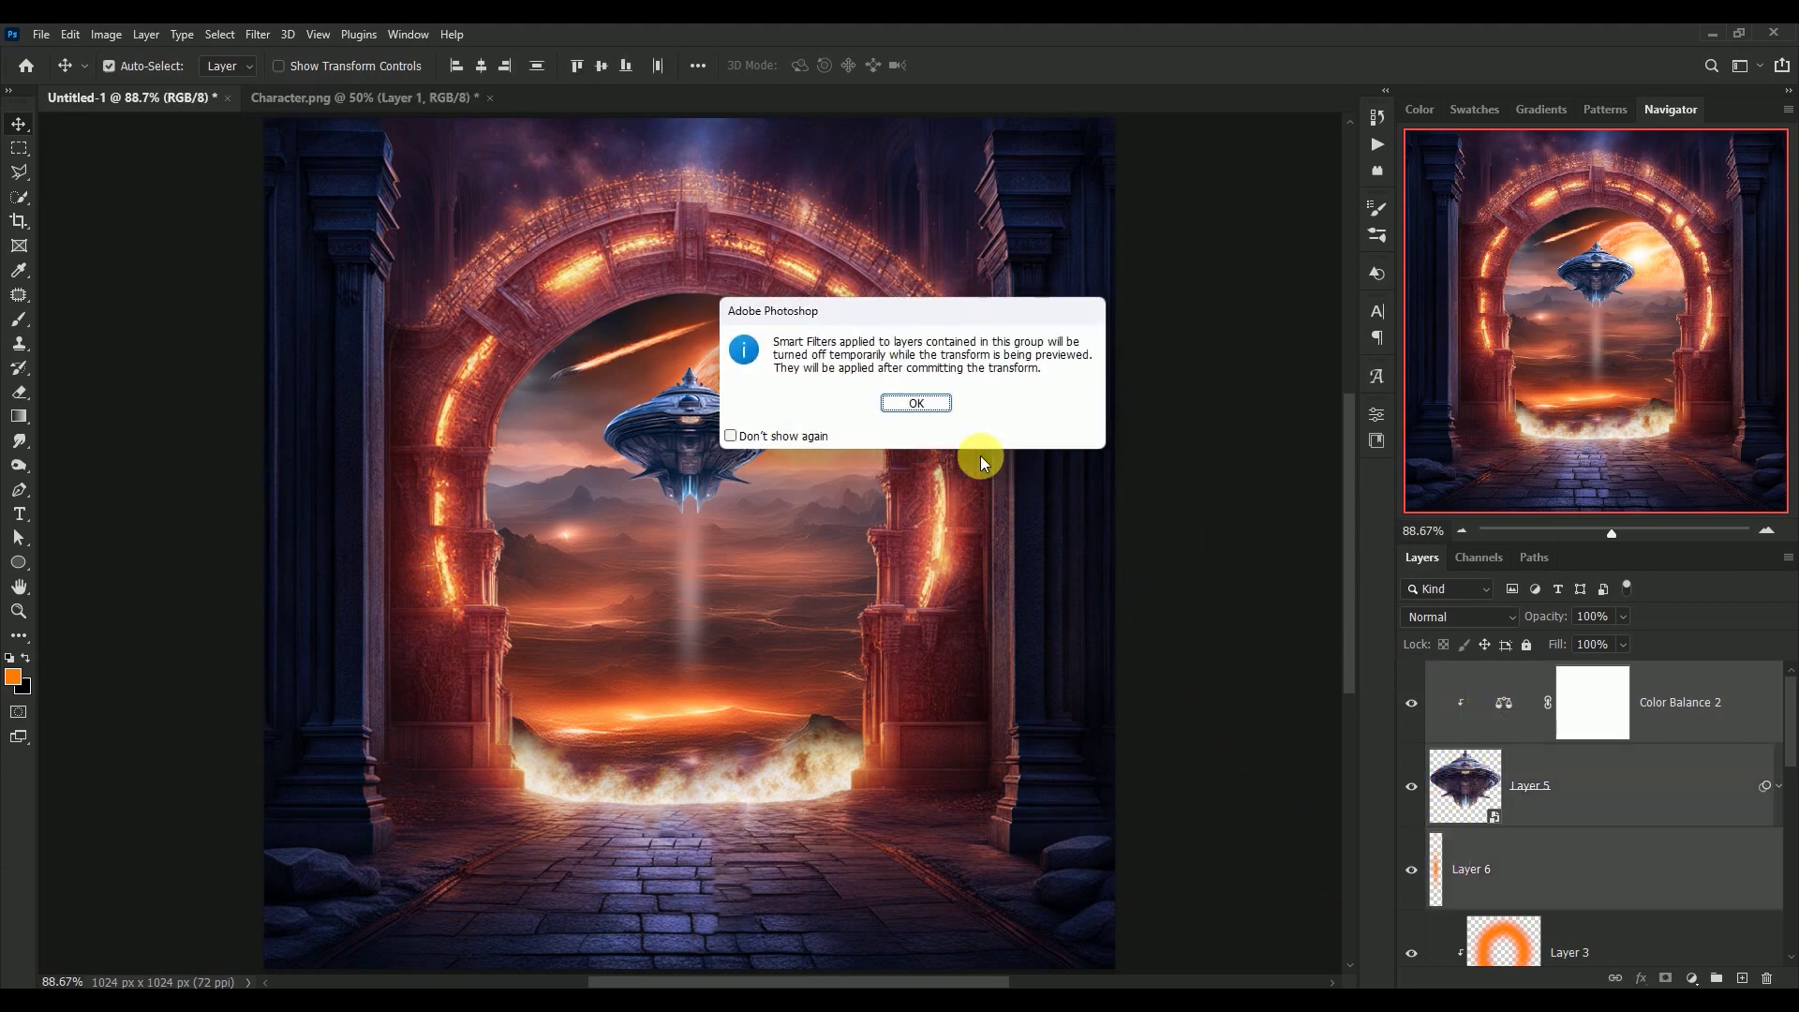
pyautogui.click(918, 403)
pyautogui.moveTo(776, 771); pyautogui.dragTo(796, 810)
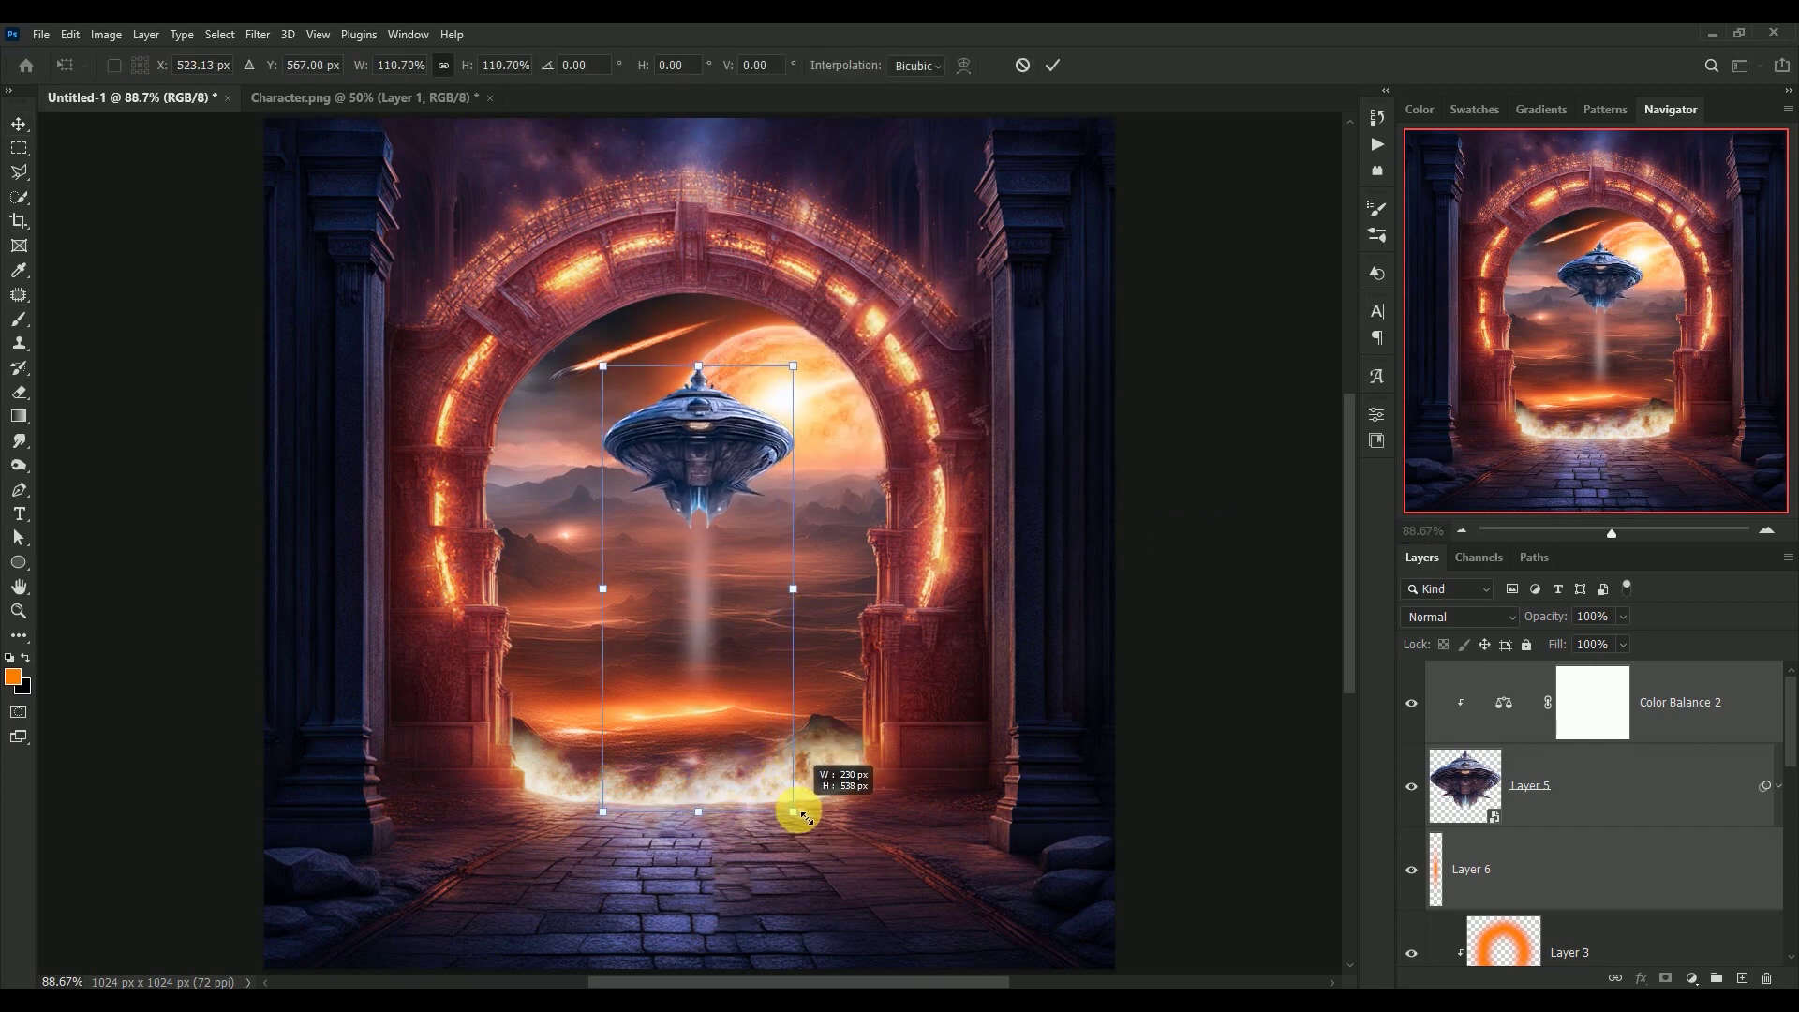
pyautogui.moveTo(804, 814); pyautogui.dragTo(807, 820)
pyautogui.moveTo(698, 459); pyautogui.dragTo(686, 435)
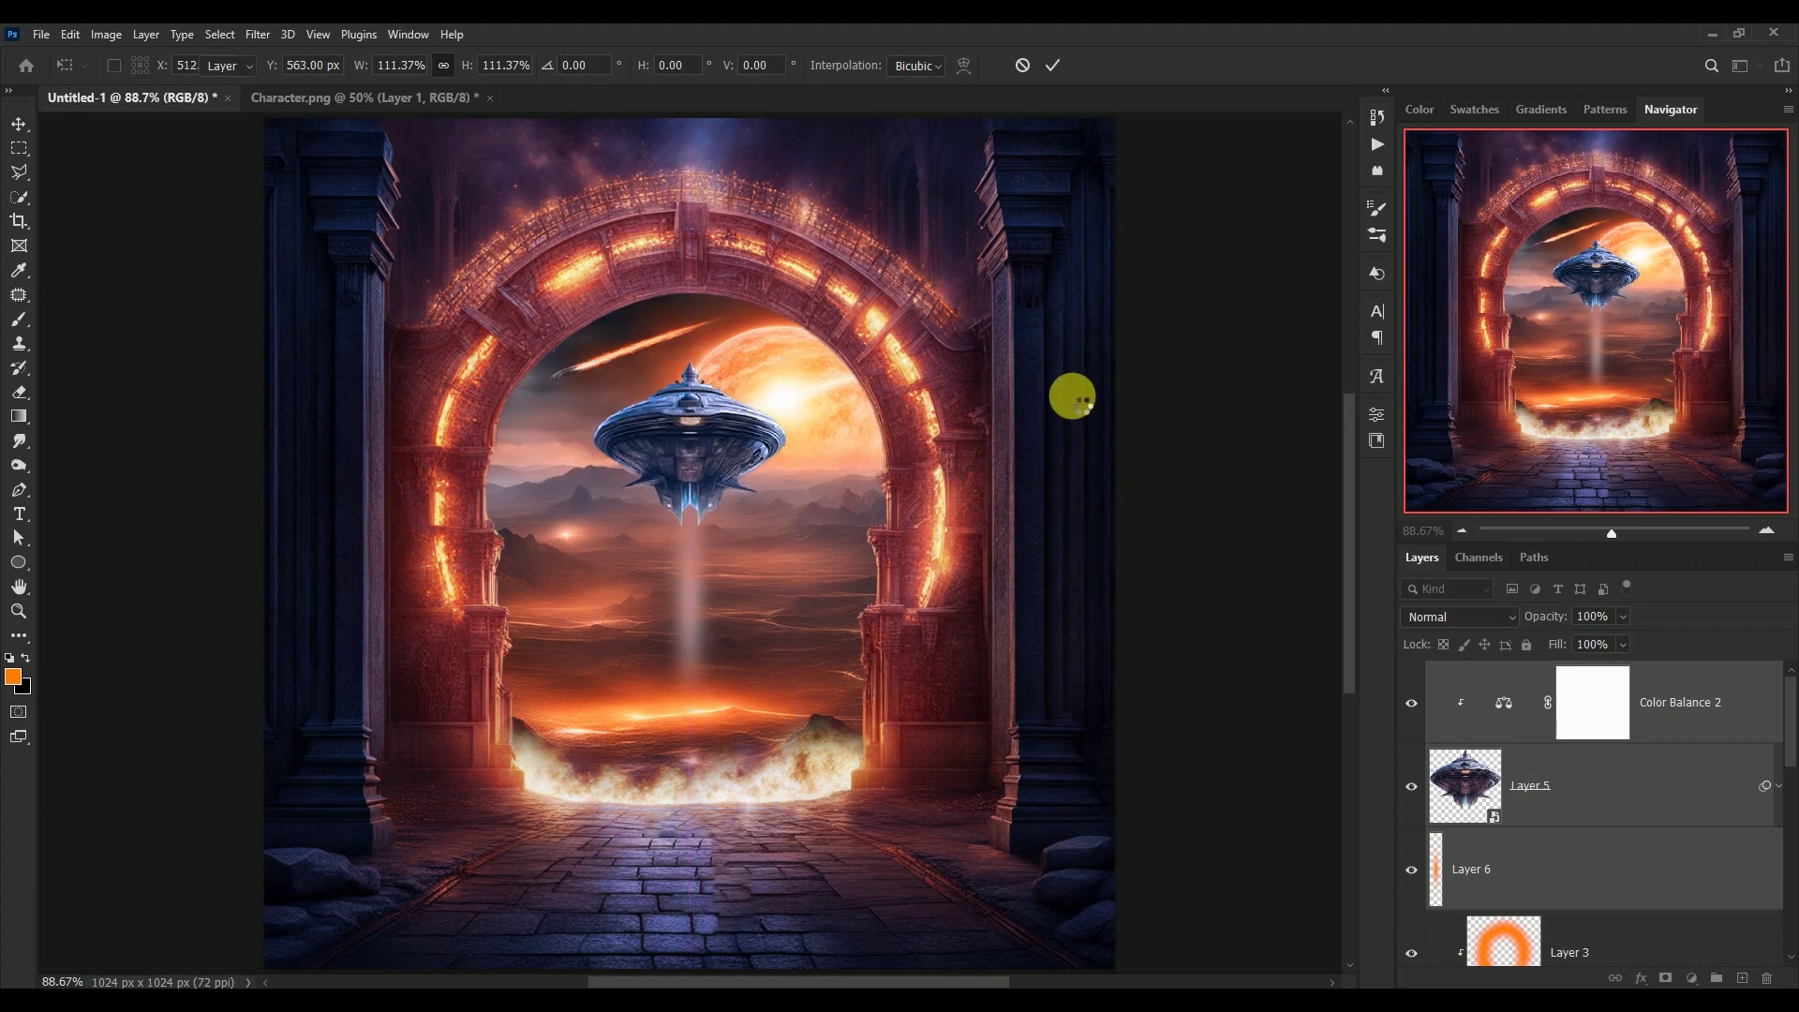
pyautogui.press('Return')
pyautogui.click(1504, 698)
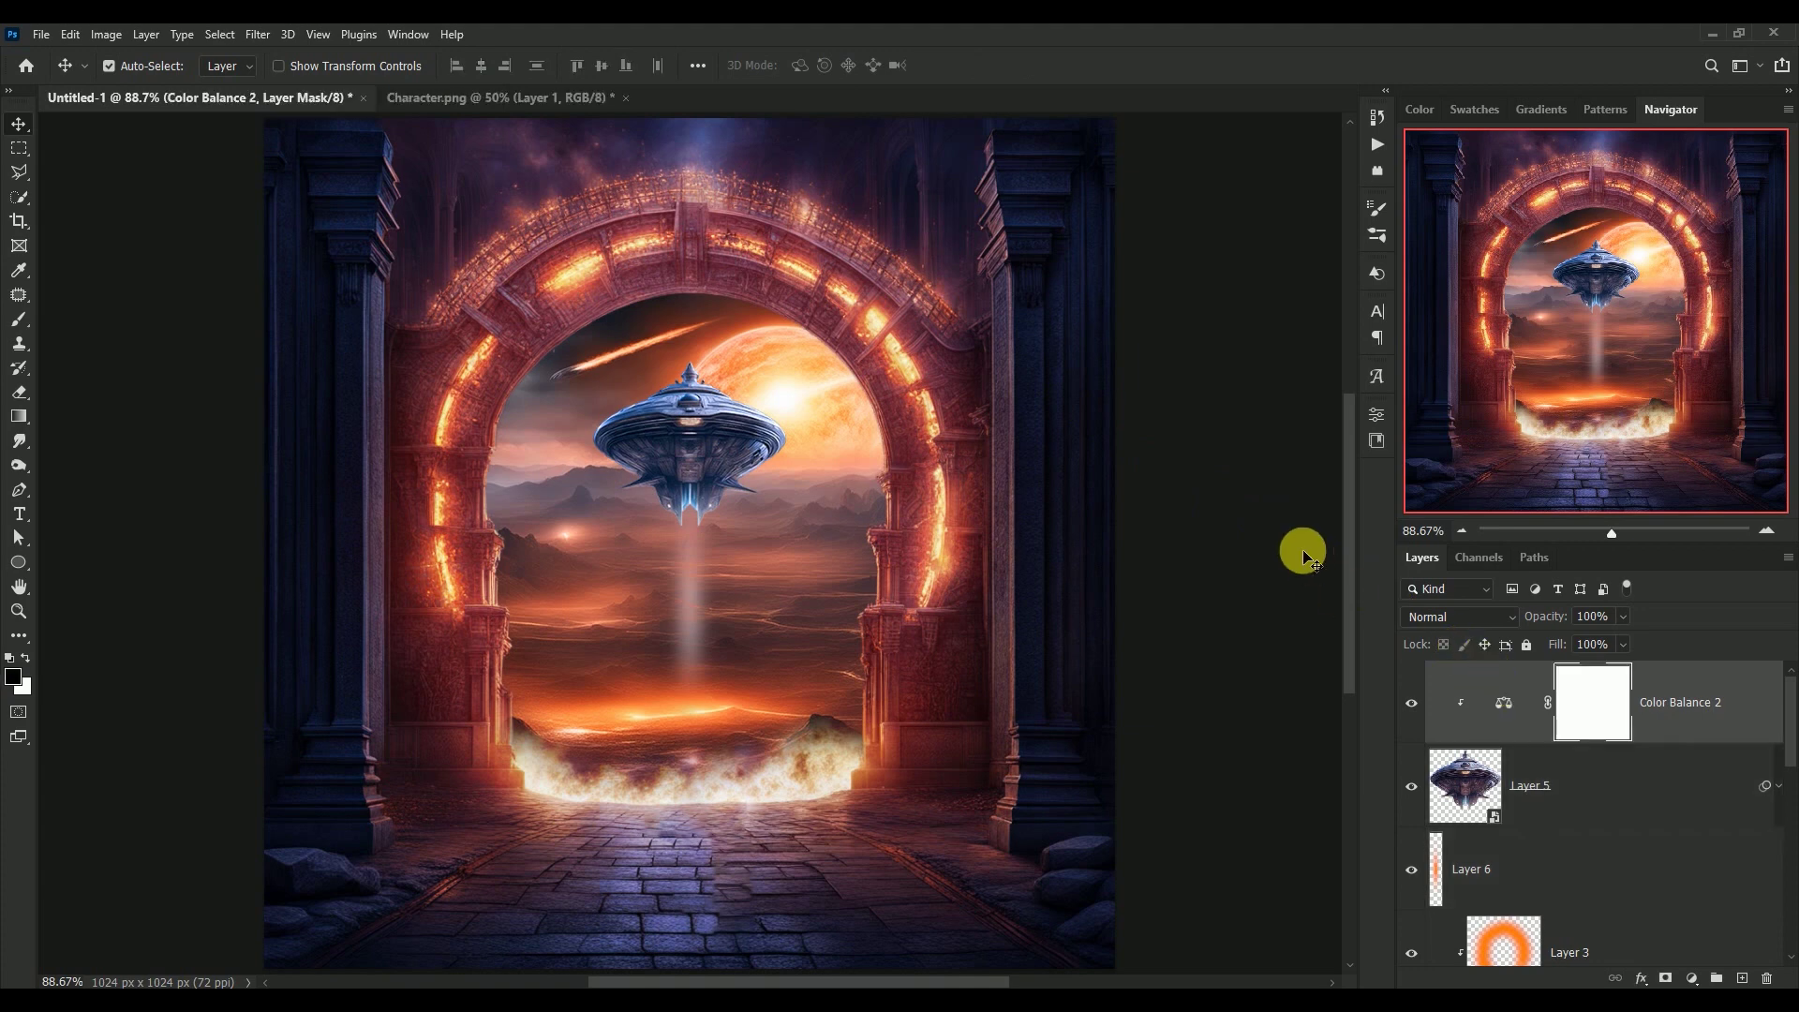
# Step: Bring the soldier from Character.png into the composite as smart object Layer 7
pyautogui.click(453, 98)
pyautogui.moveTo(706, 496); pyautogui.dragTo(214, 110)
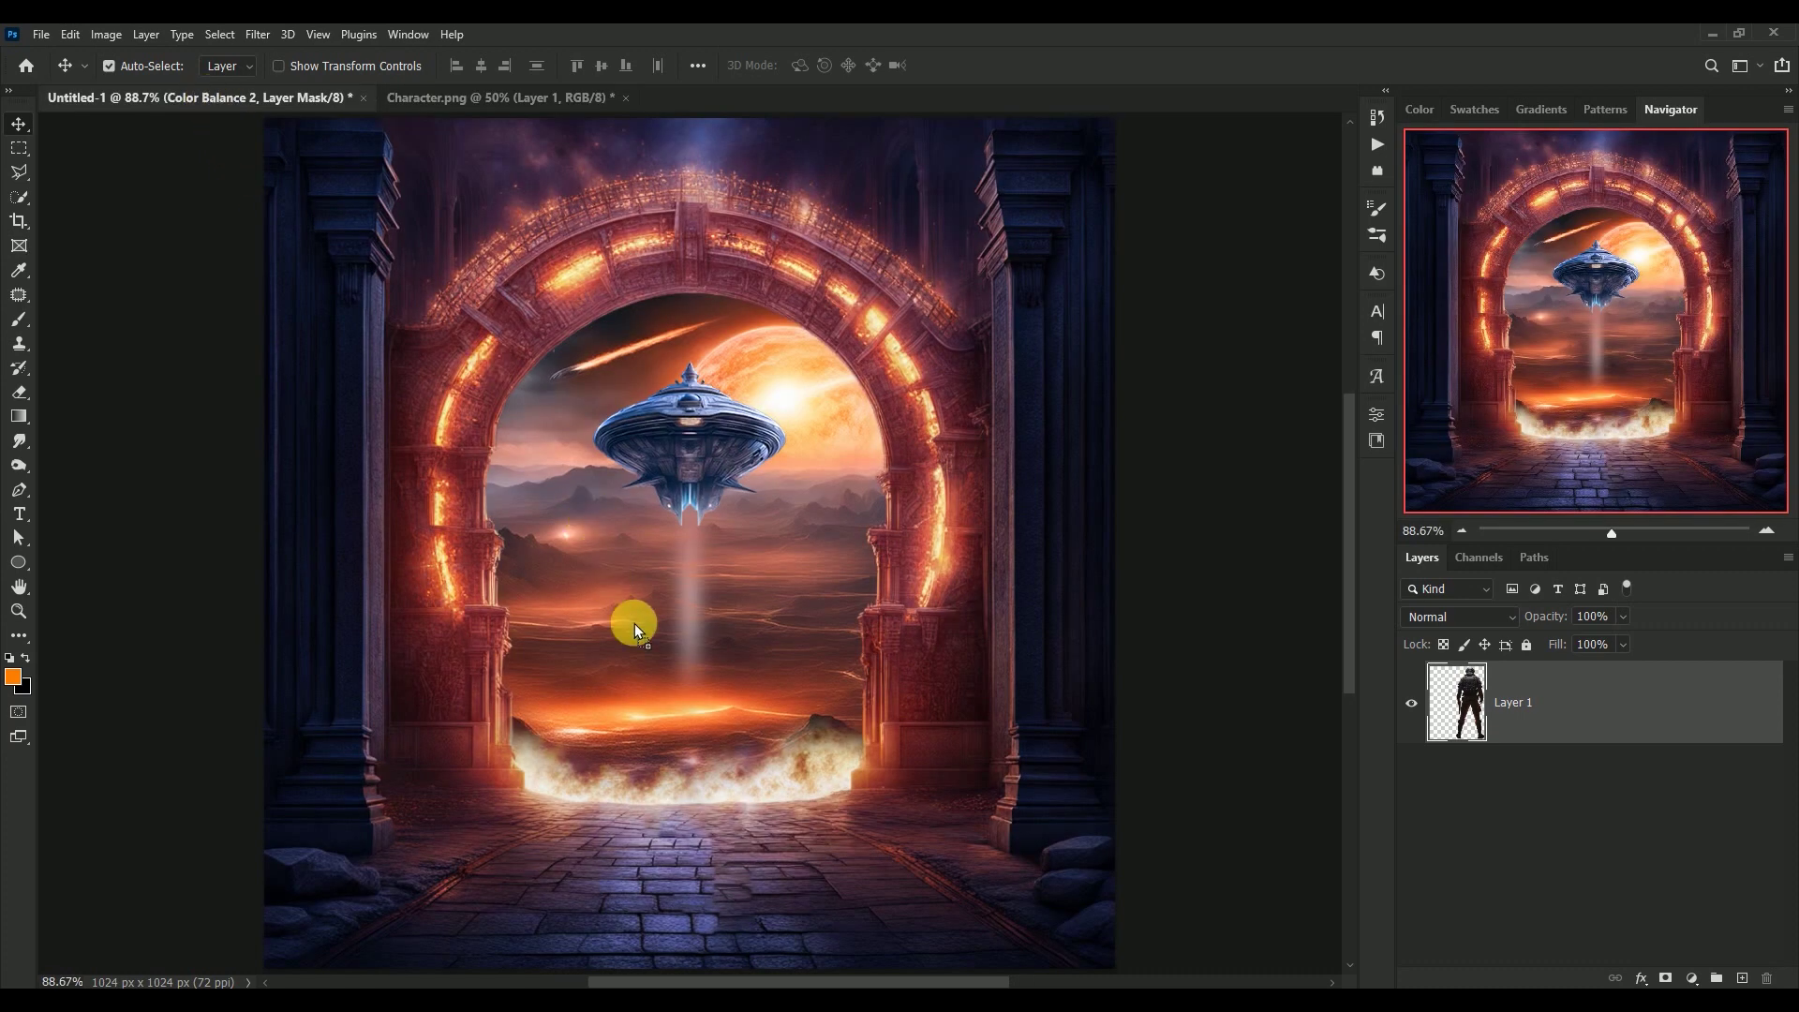
pyautogui.moveTo(213, 111); pyautogui.dragTo(677, 671)
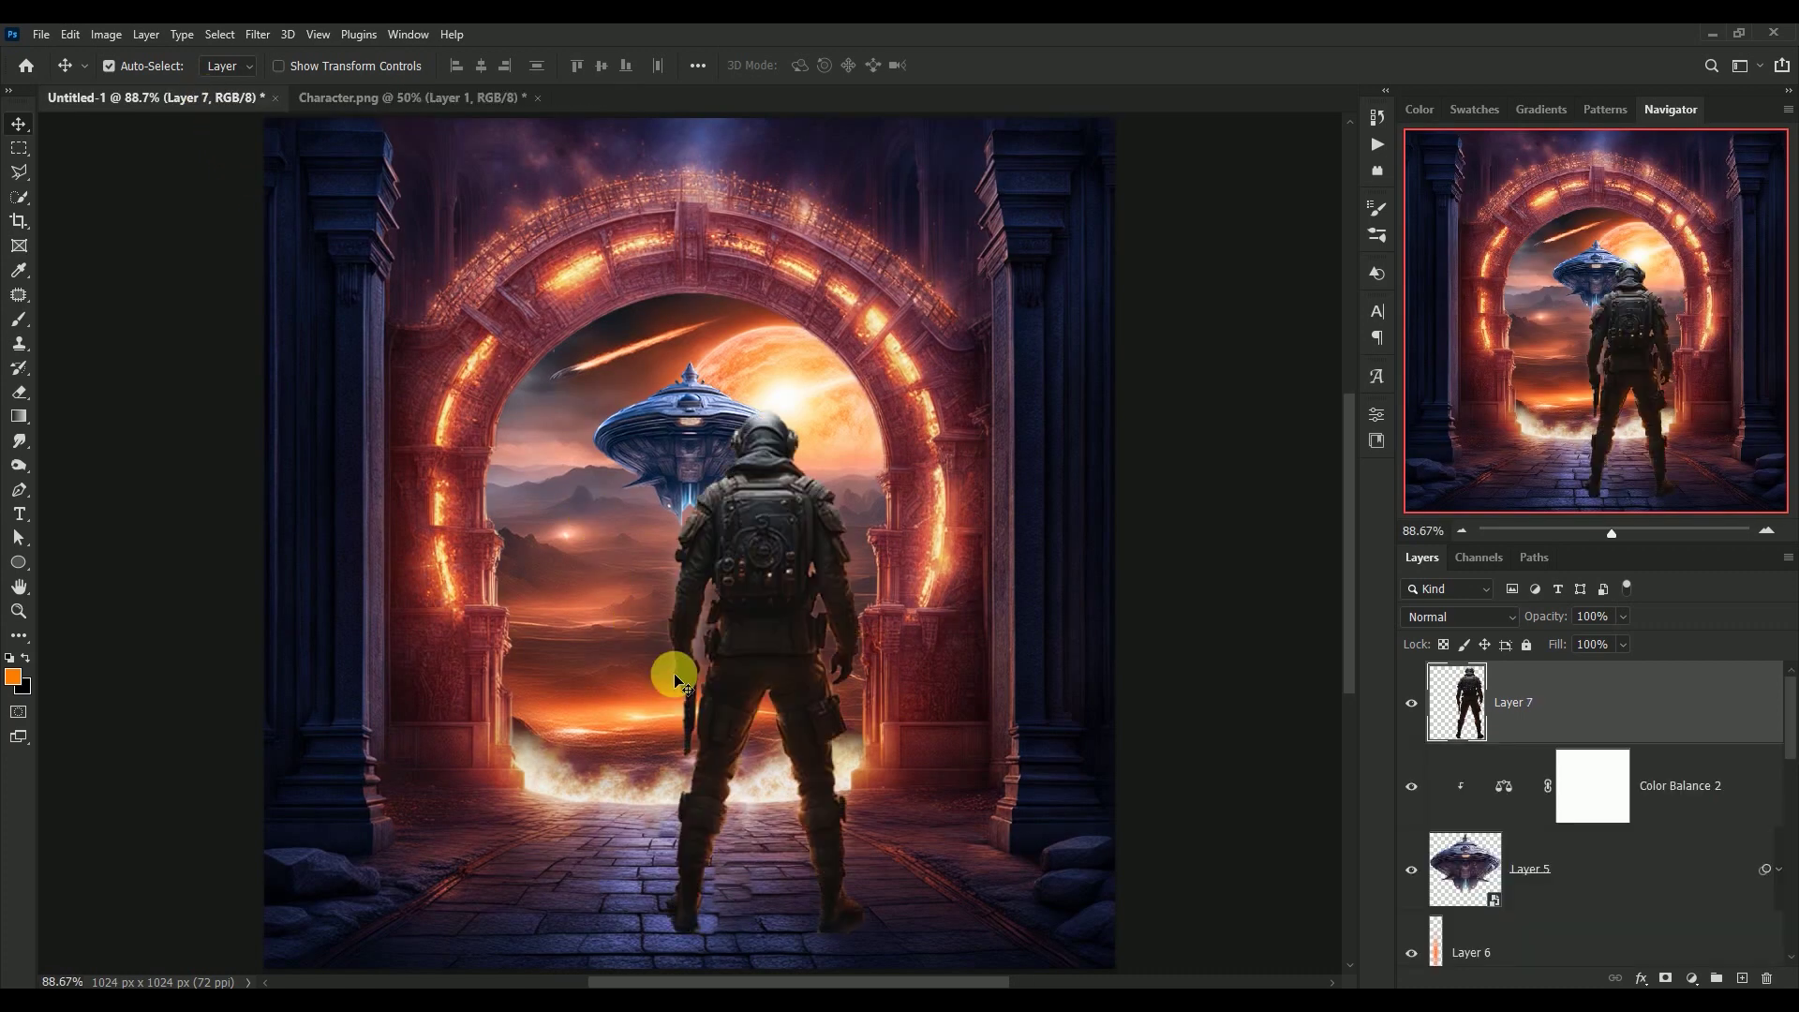
pyautogui.rightClick(1583, 703)
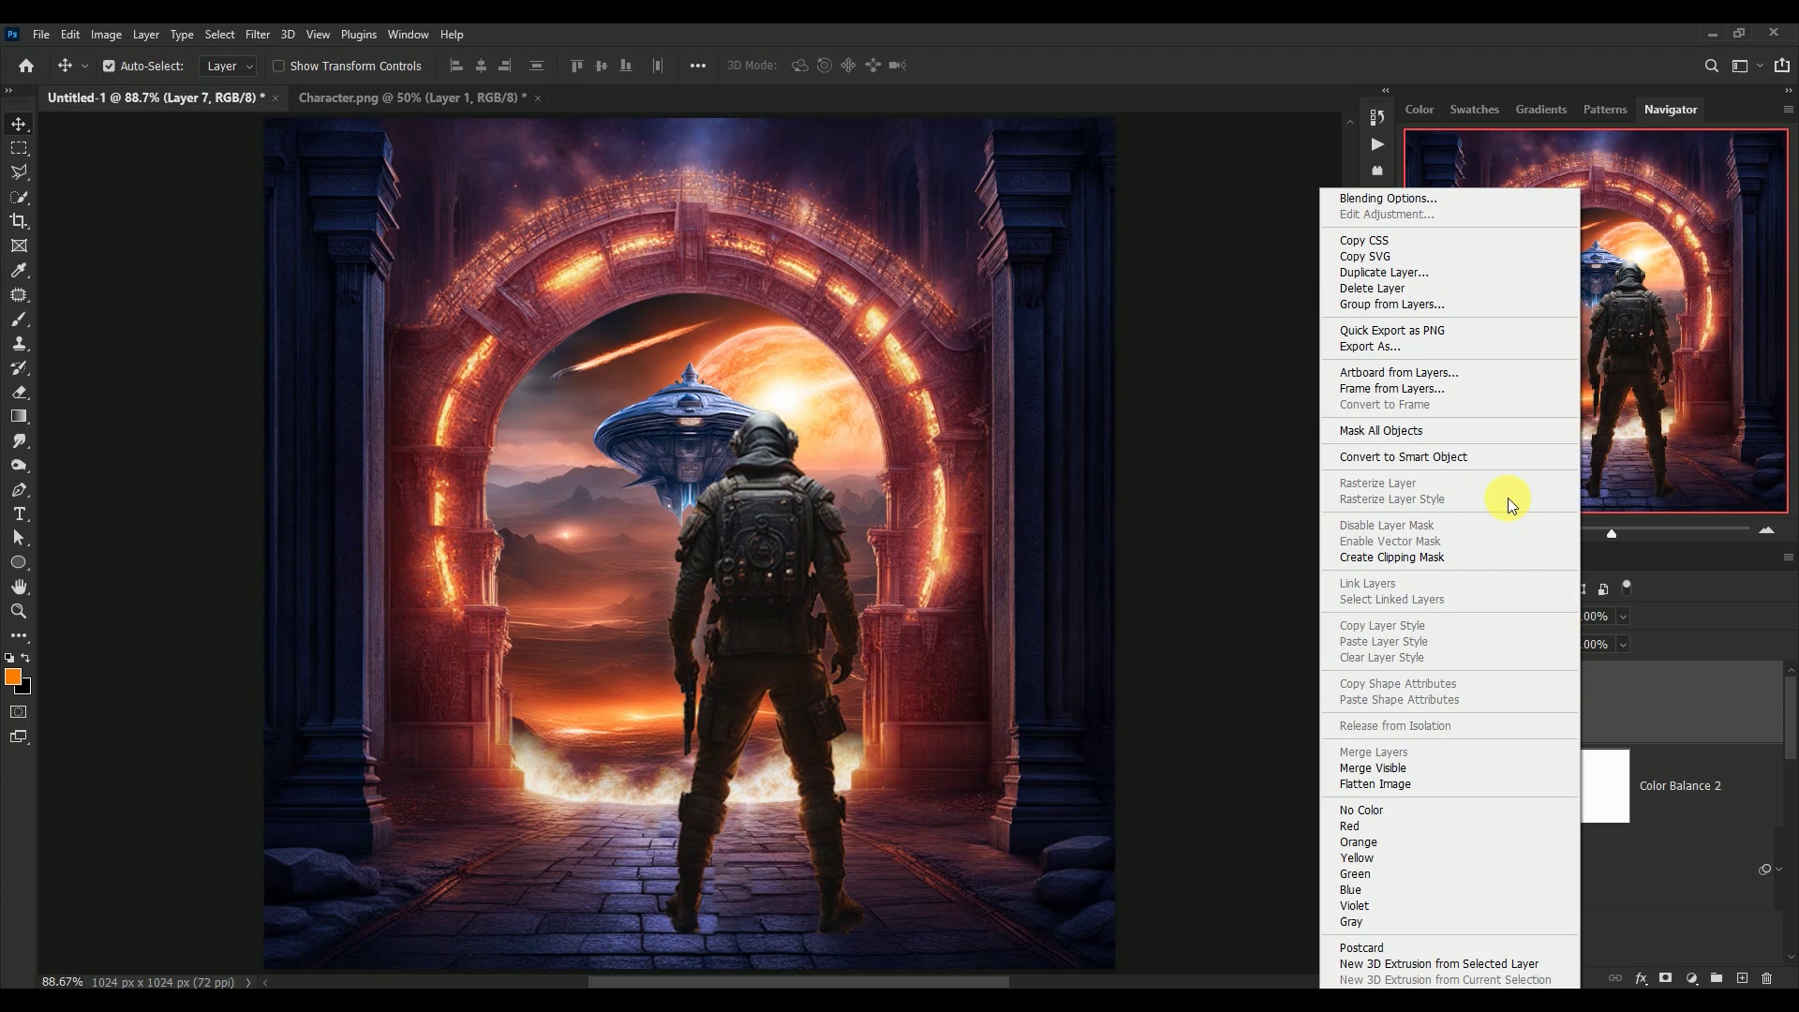
pyautogui.click(1463, 456)
pyautogui.press('ctrl')
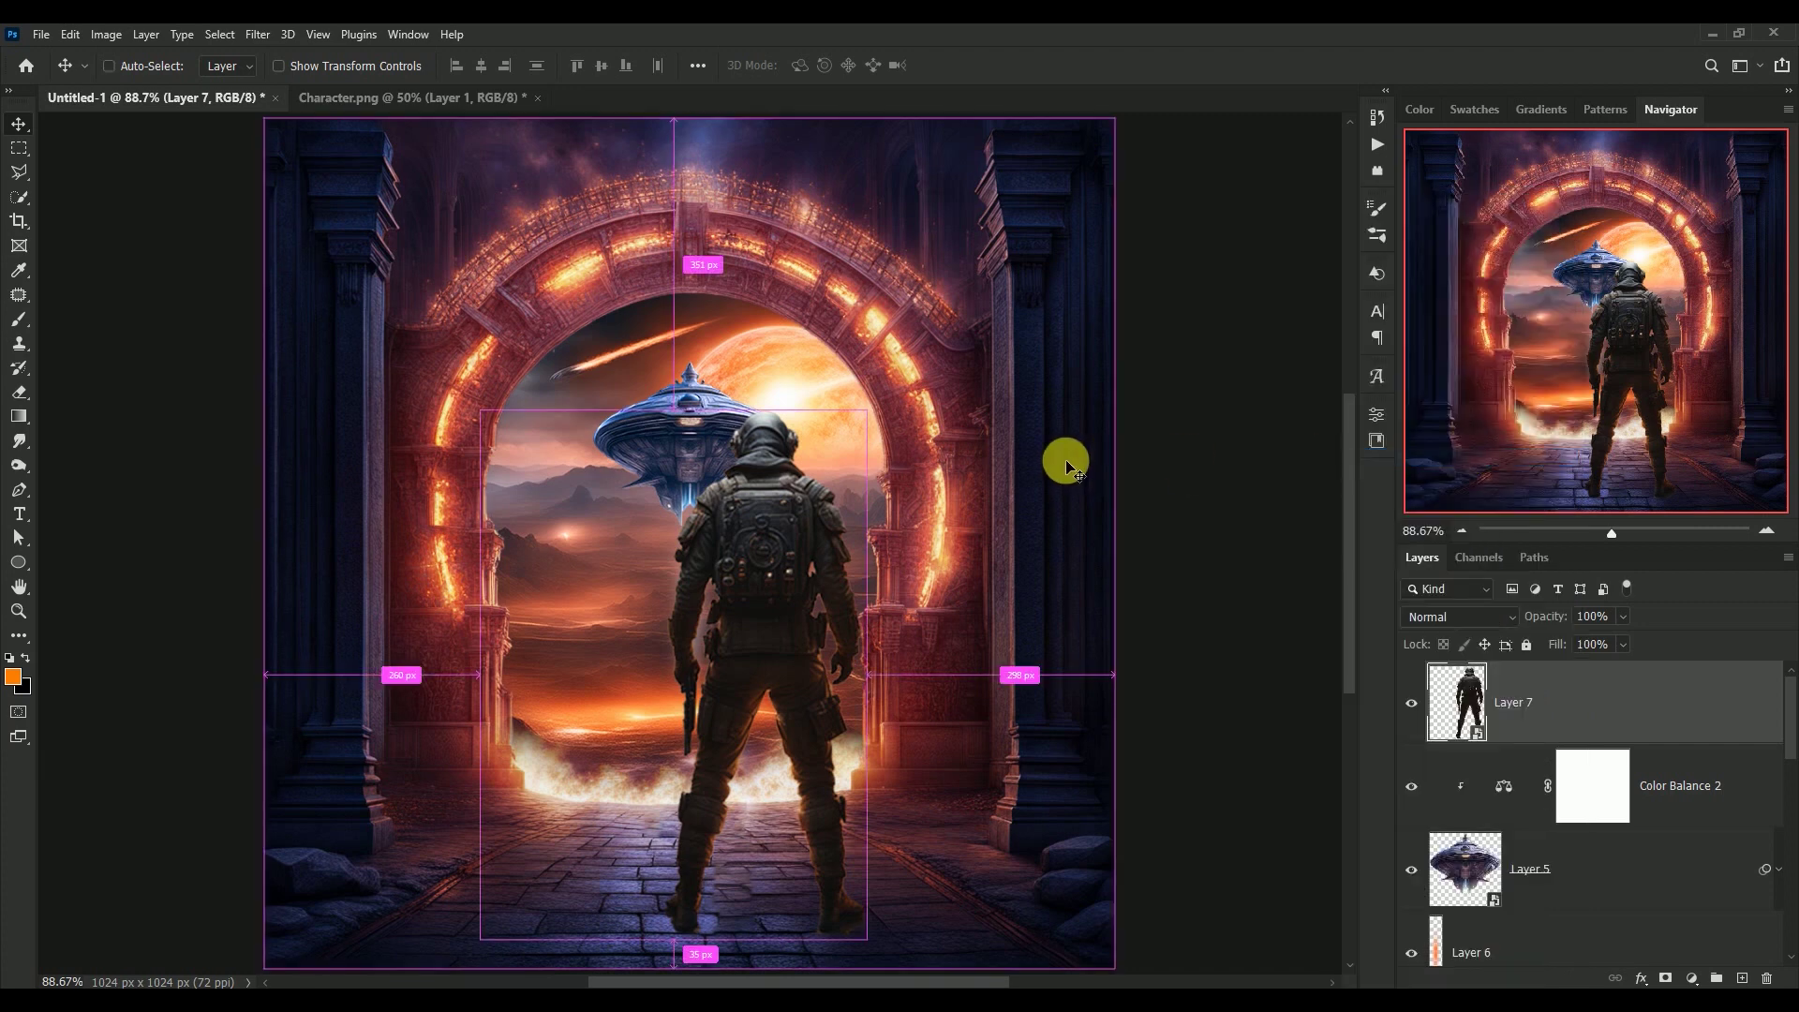
# Step: Shrink the soldier to about 60% and place him on the stone path beneath the UFO
pyautogui.hotkey('ctrl', 't')
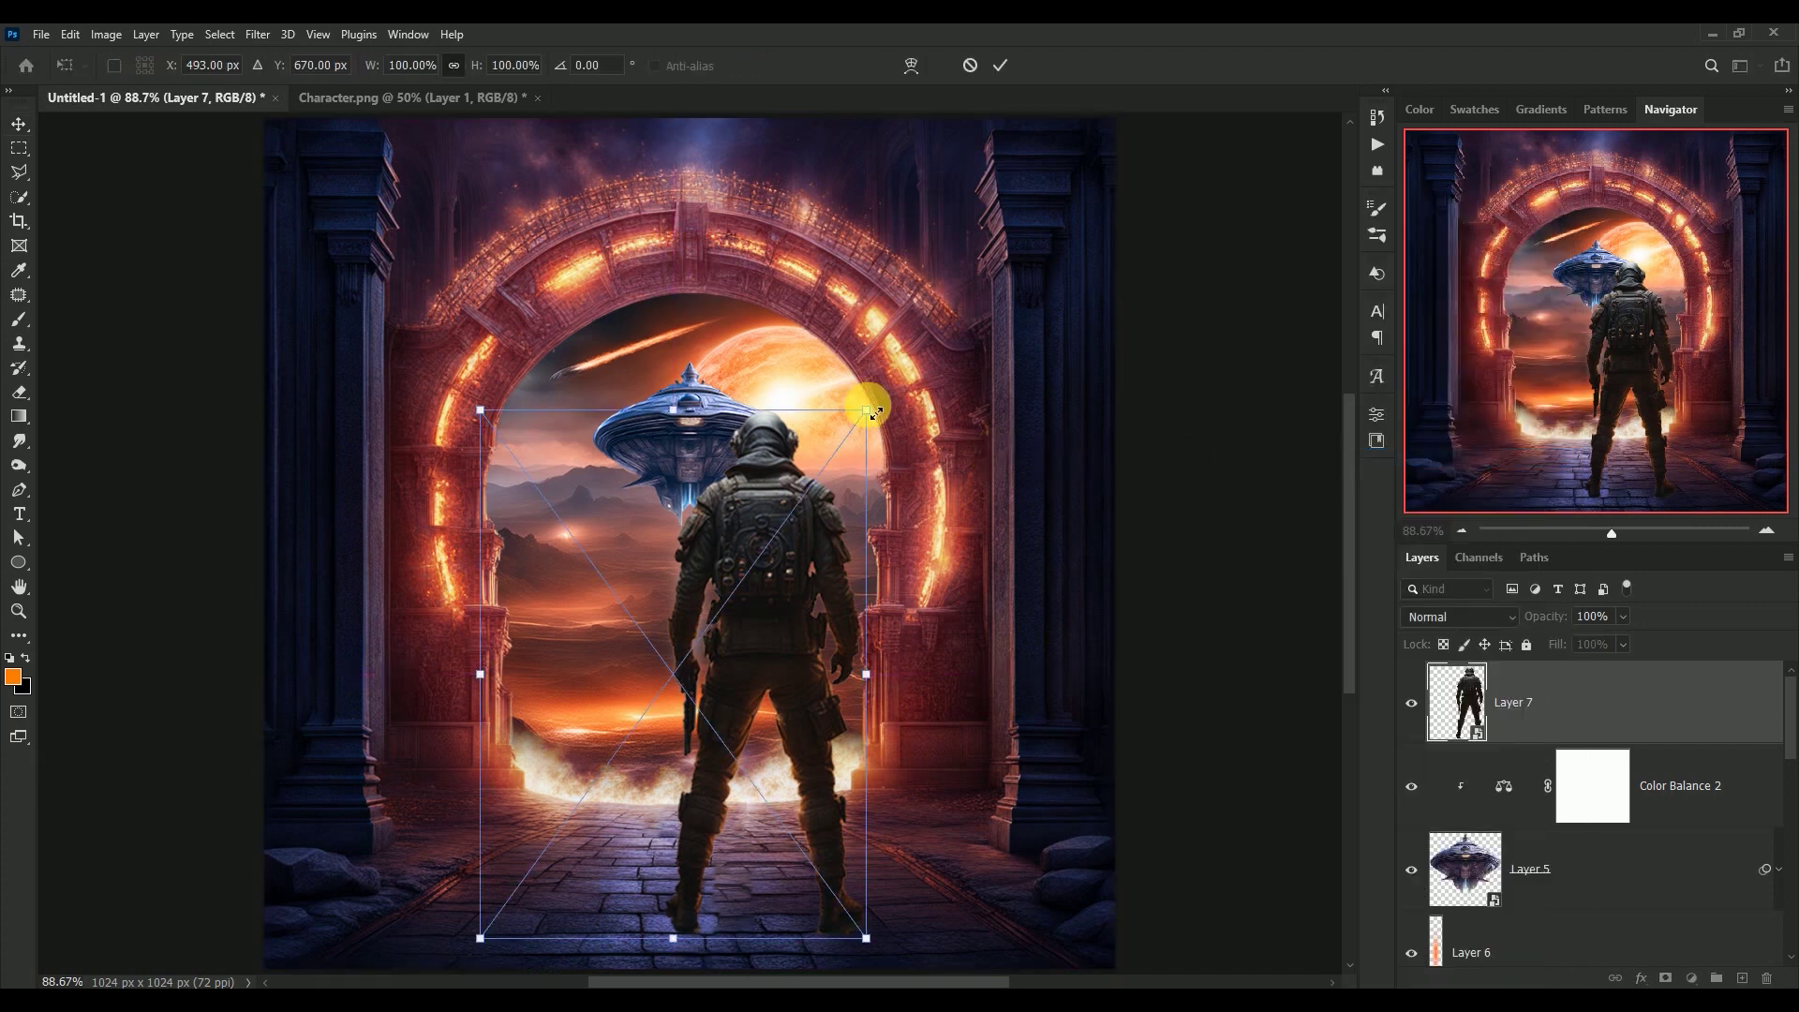
pyautogui.moveTo(866, 409); pyautogui.dragTo(705, 604)
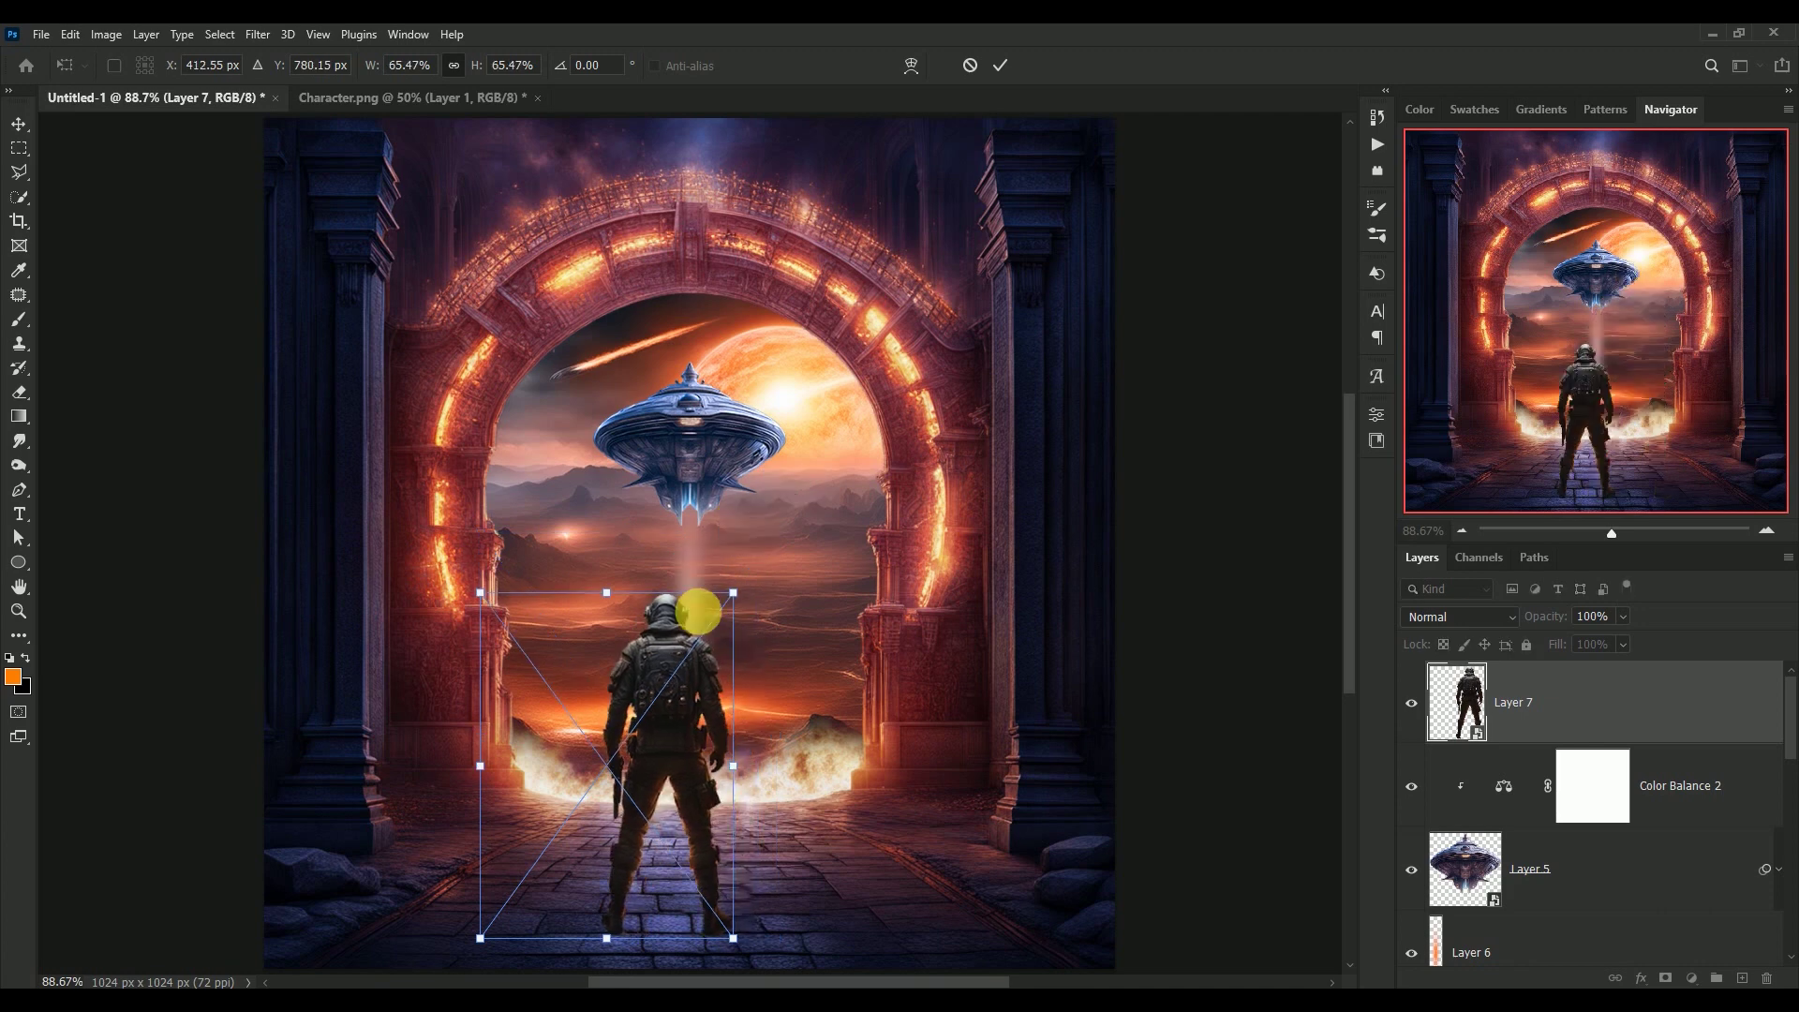
pyautogui.moveTo(654, 721); pyautogui.dragTo(676, 688)
pyautogui.moveTo(754, 560); pyautogui.dragTo(729, 588)
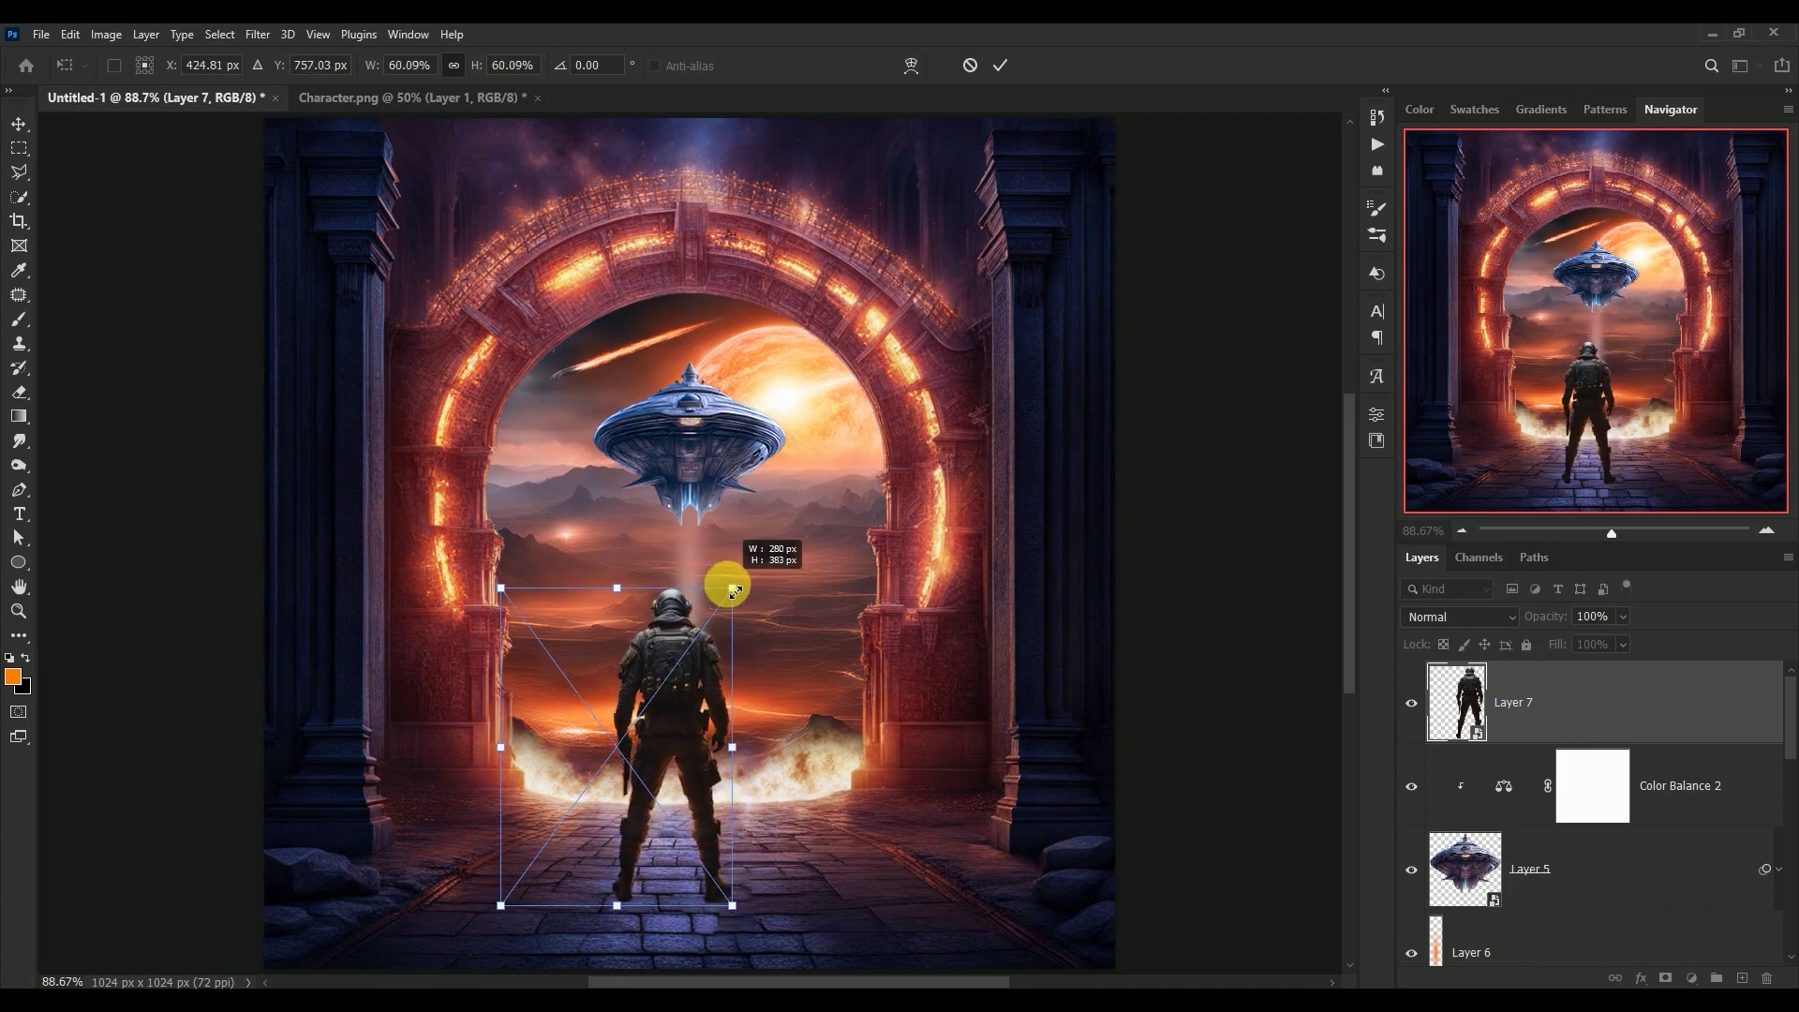
pyautogui.moveTo(689, 667)
pyautogui.mouseDown()
pyautogui.moveTo(699, 622)
pyautogui.moveTo(726, 627)
pyautogui.moveTo(724, 605)
pyautogui.moveTo(732, 631)
pyautogui.mouseUp()
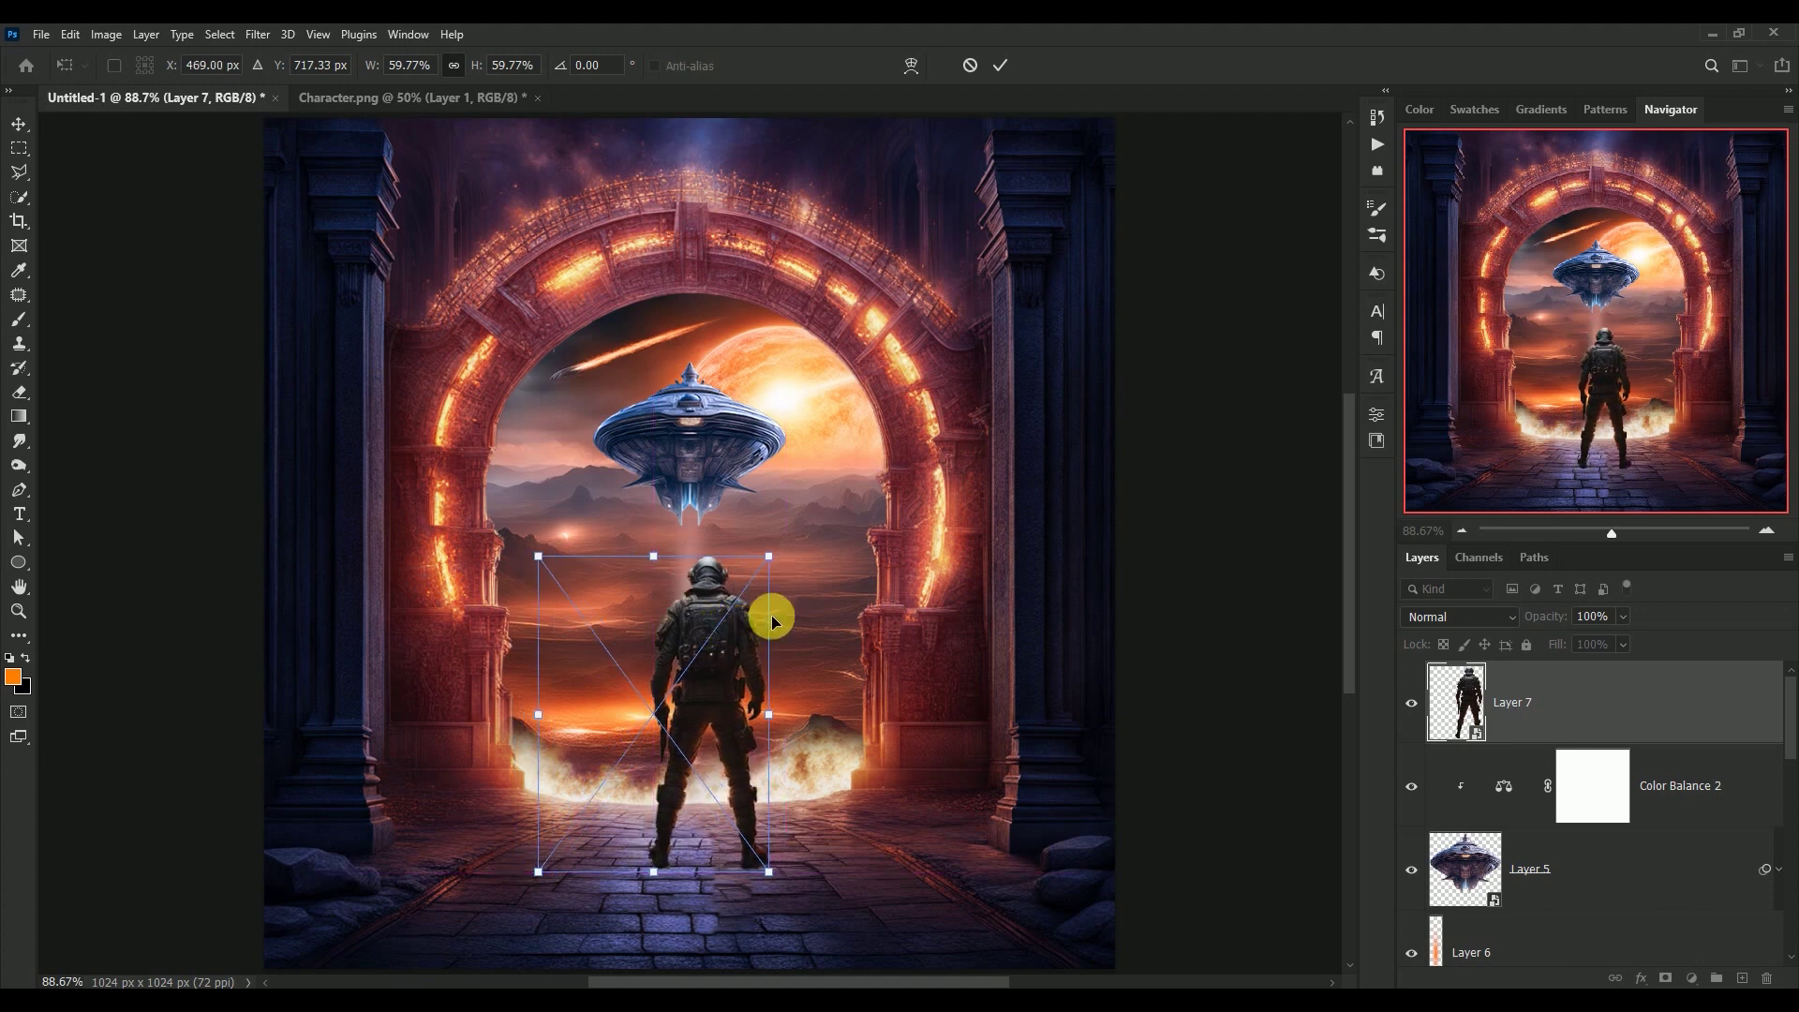
pyautogui.moveTo(769, 556); pyautogui.dragTo(765, 563)
pyautogui.press('Return')
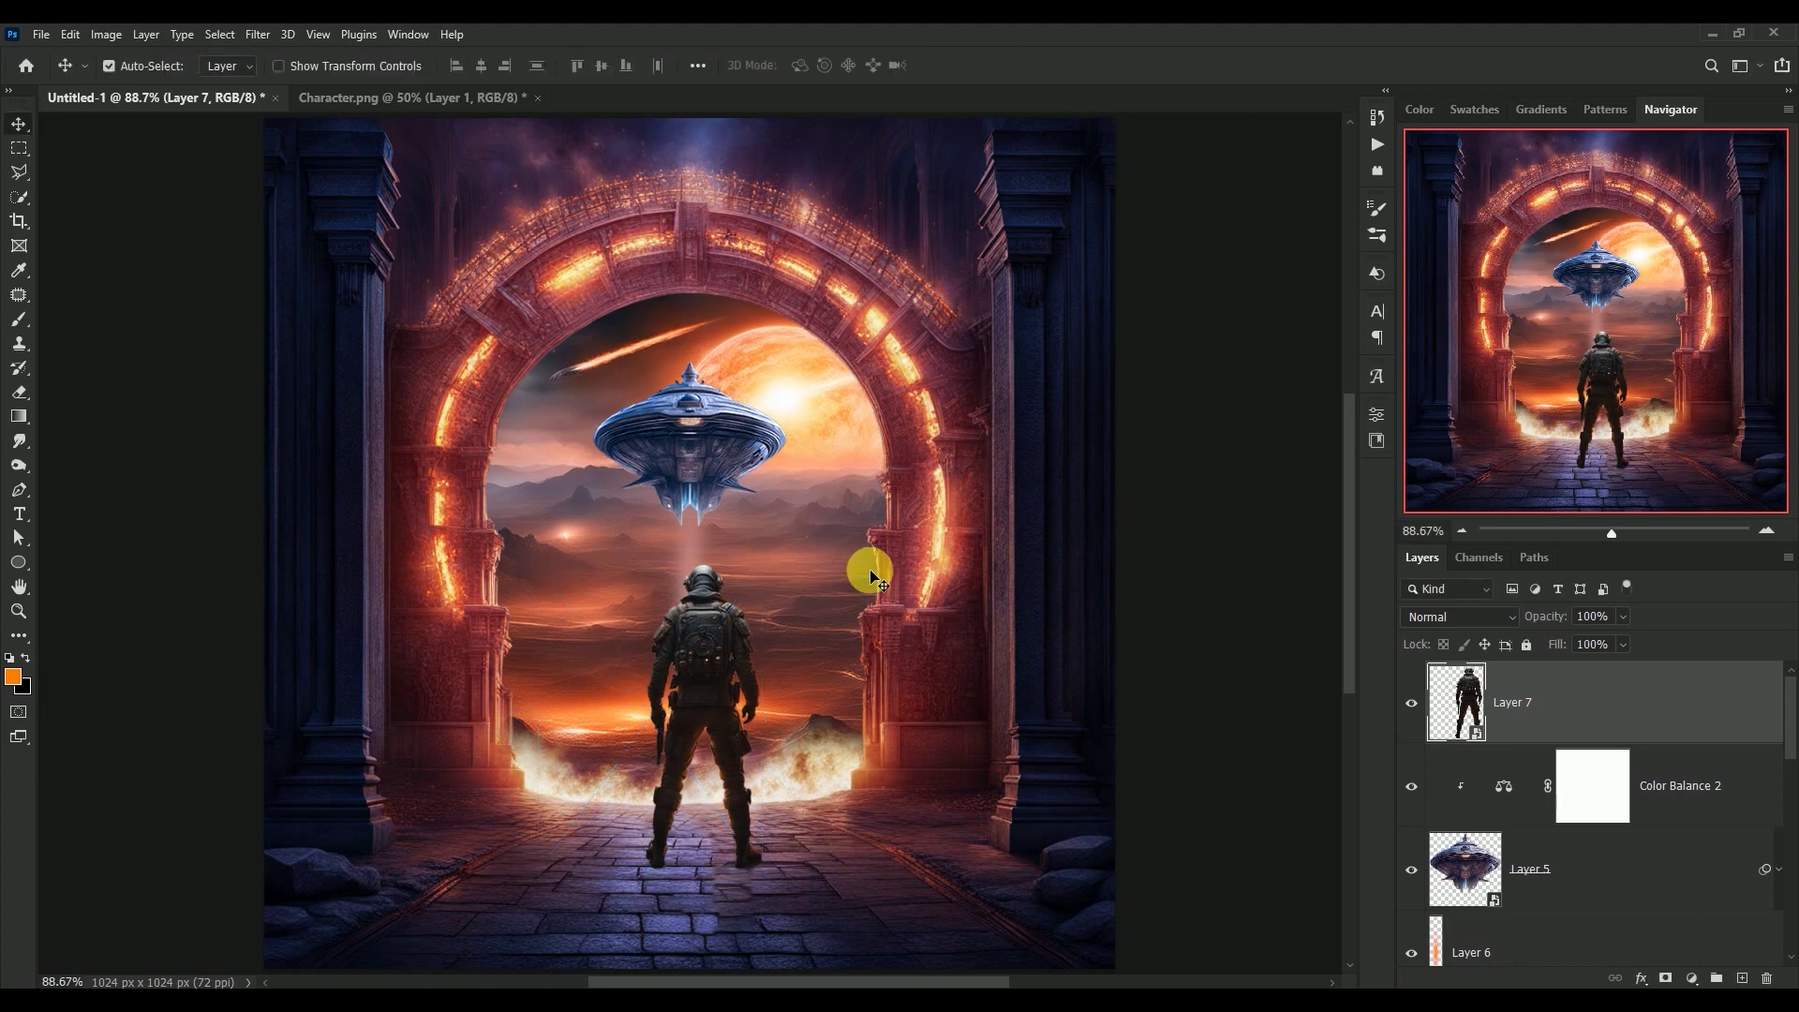
# Step: Nudge the soldier slightly left and toggle his layer to compare the scene
pyautogui.moveTo(730, 649)
pyautogui.mouseDown()
pyautogui.moveTo(709, 649)
pyautogui.moveTo(718, 664)
pyautogui.mouseUp()
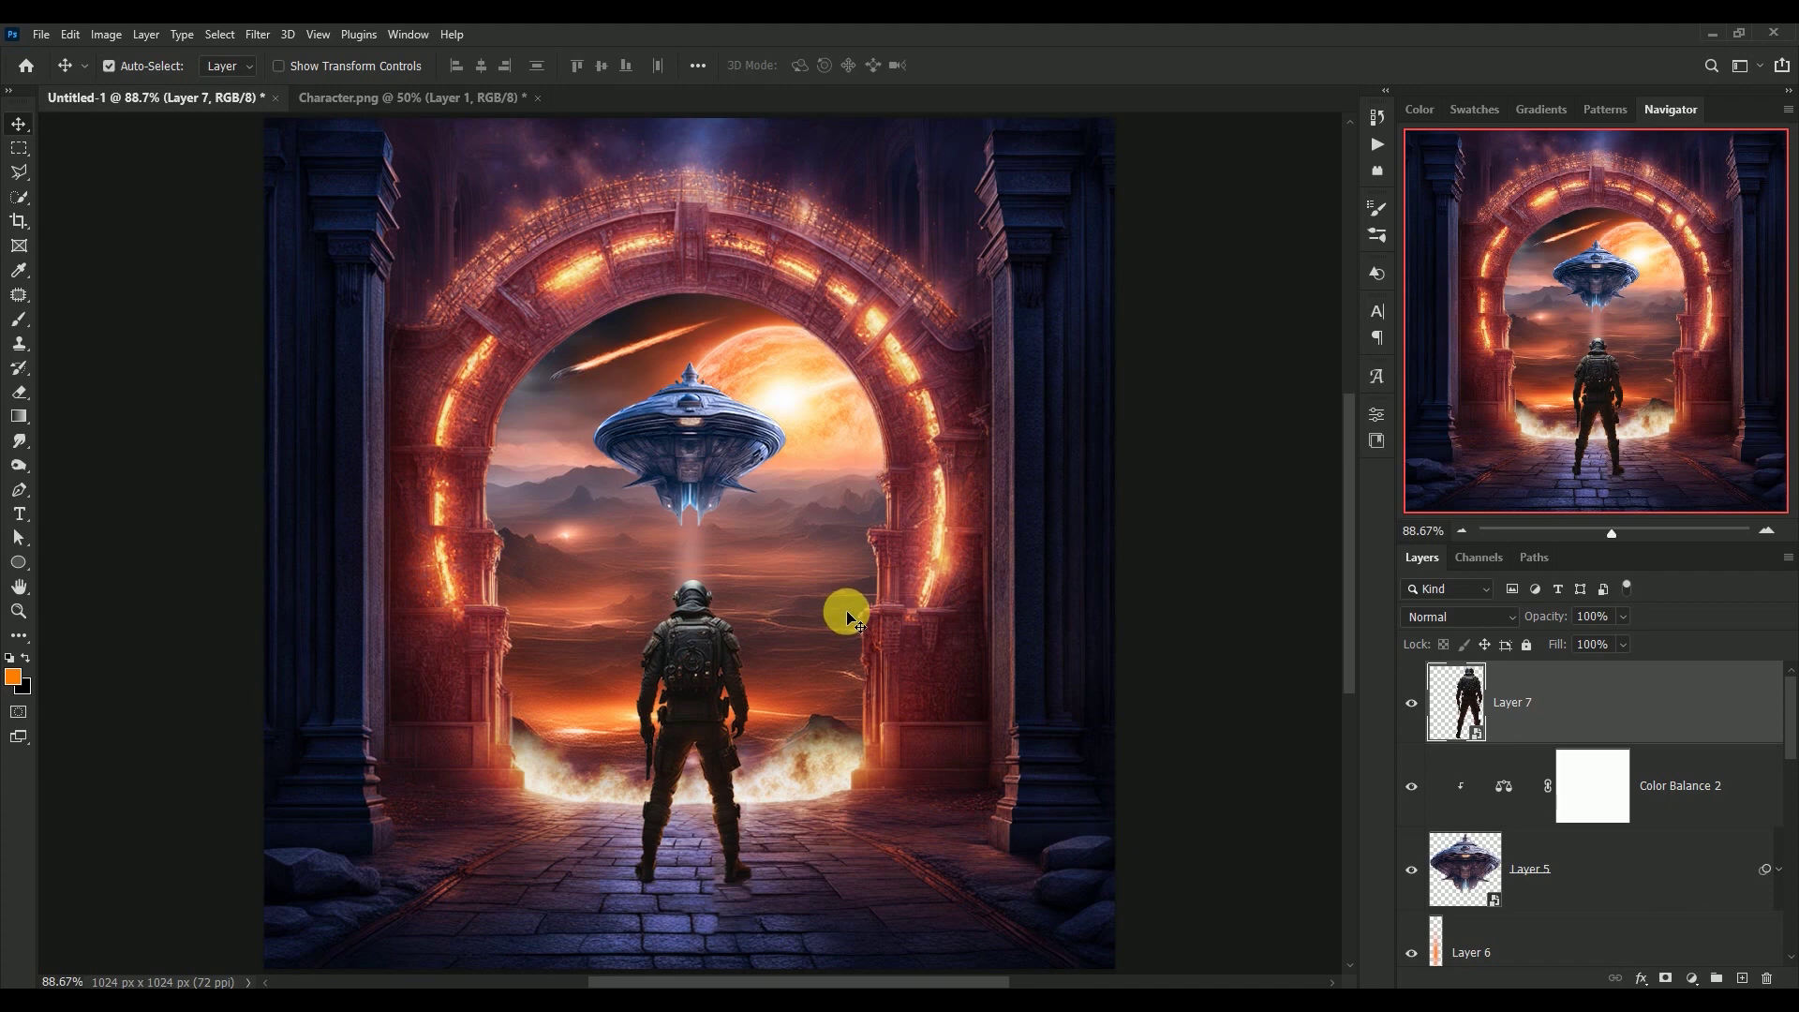
pyautogui.click(1412, 703)
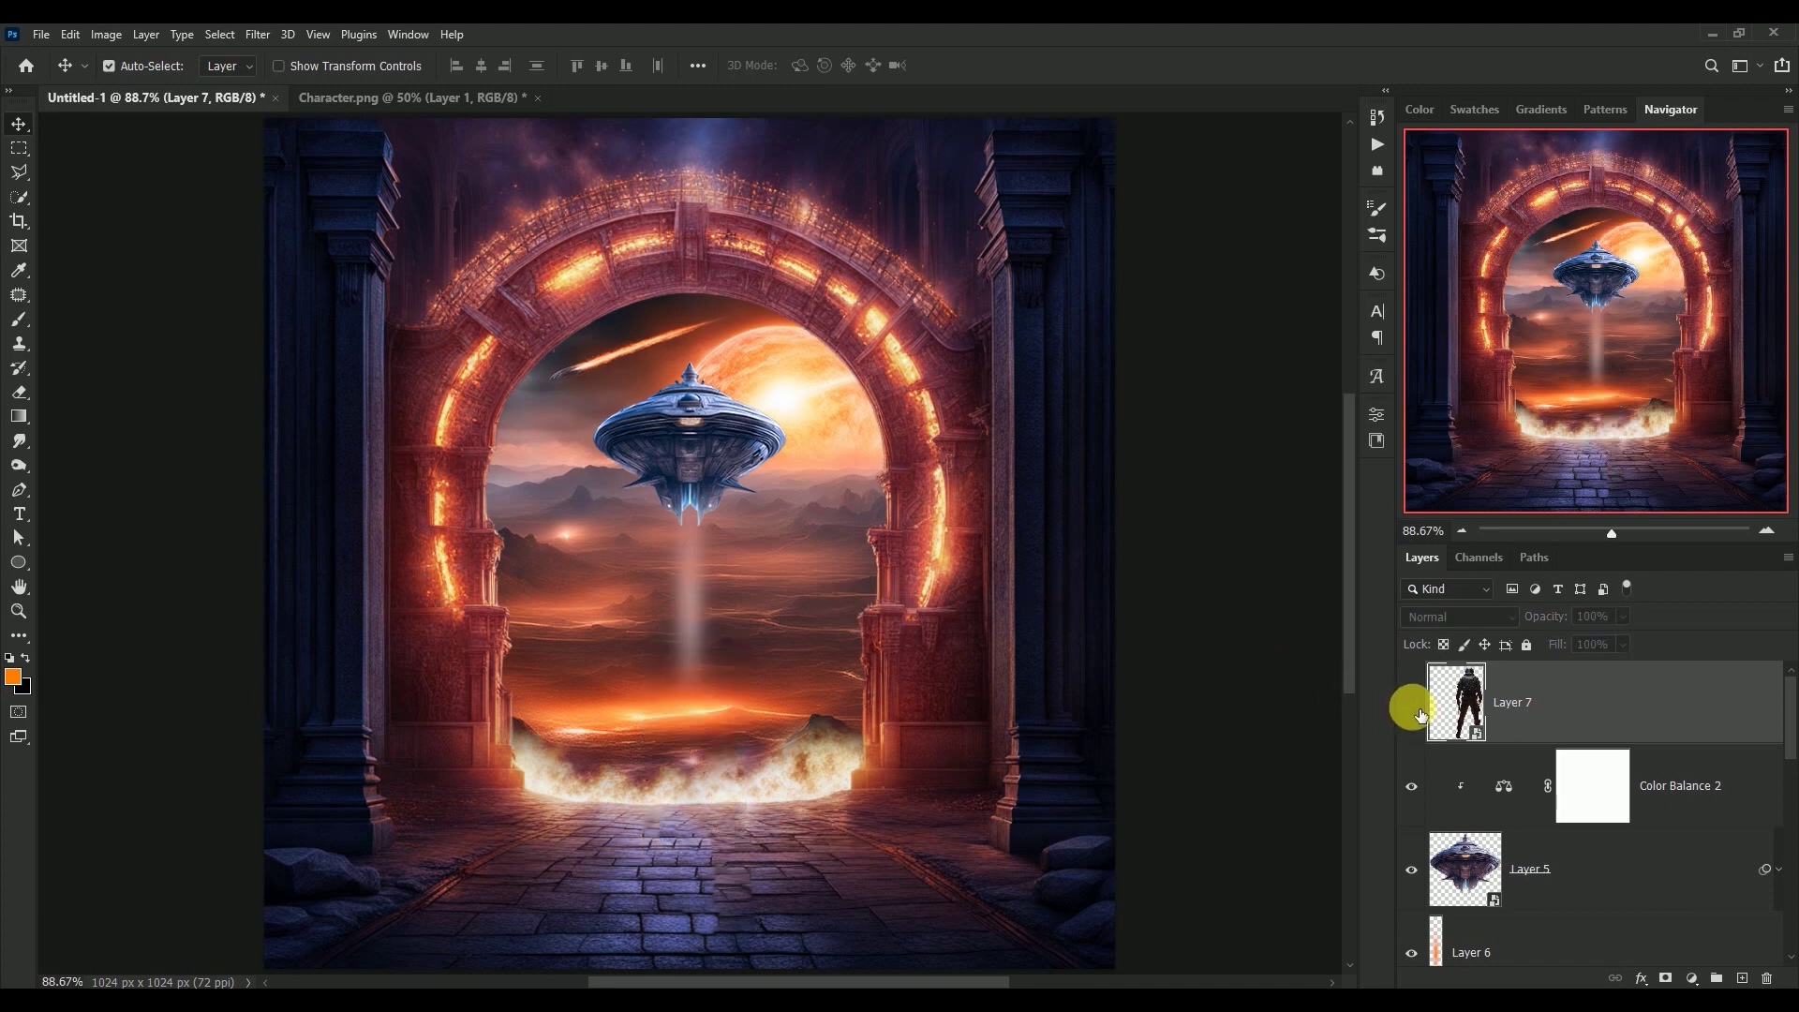
pyautogui.click(1415, 707)
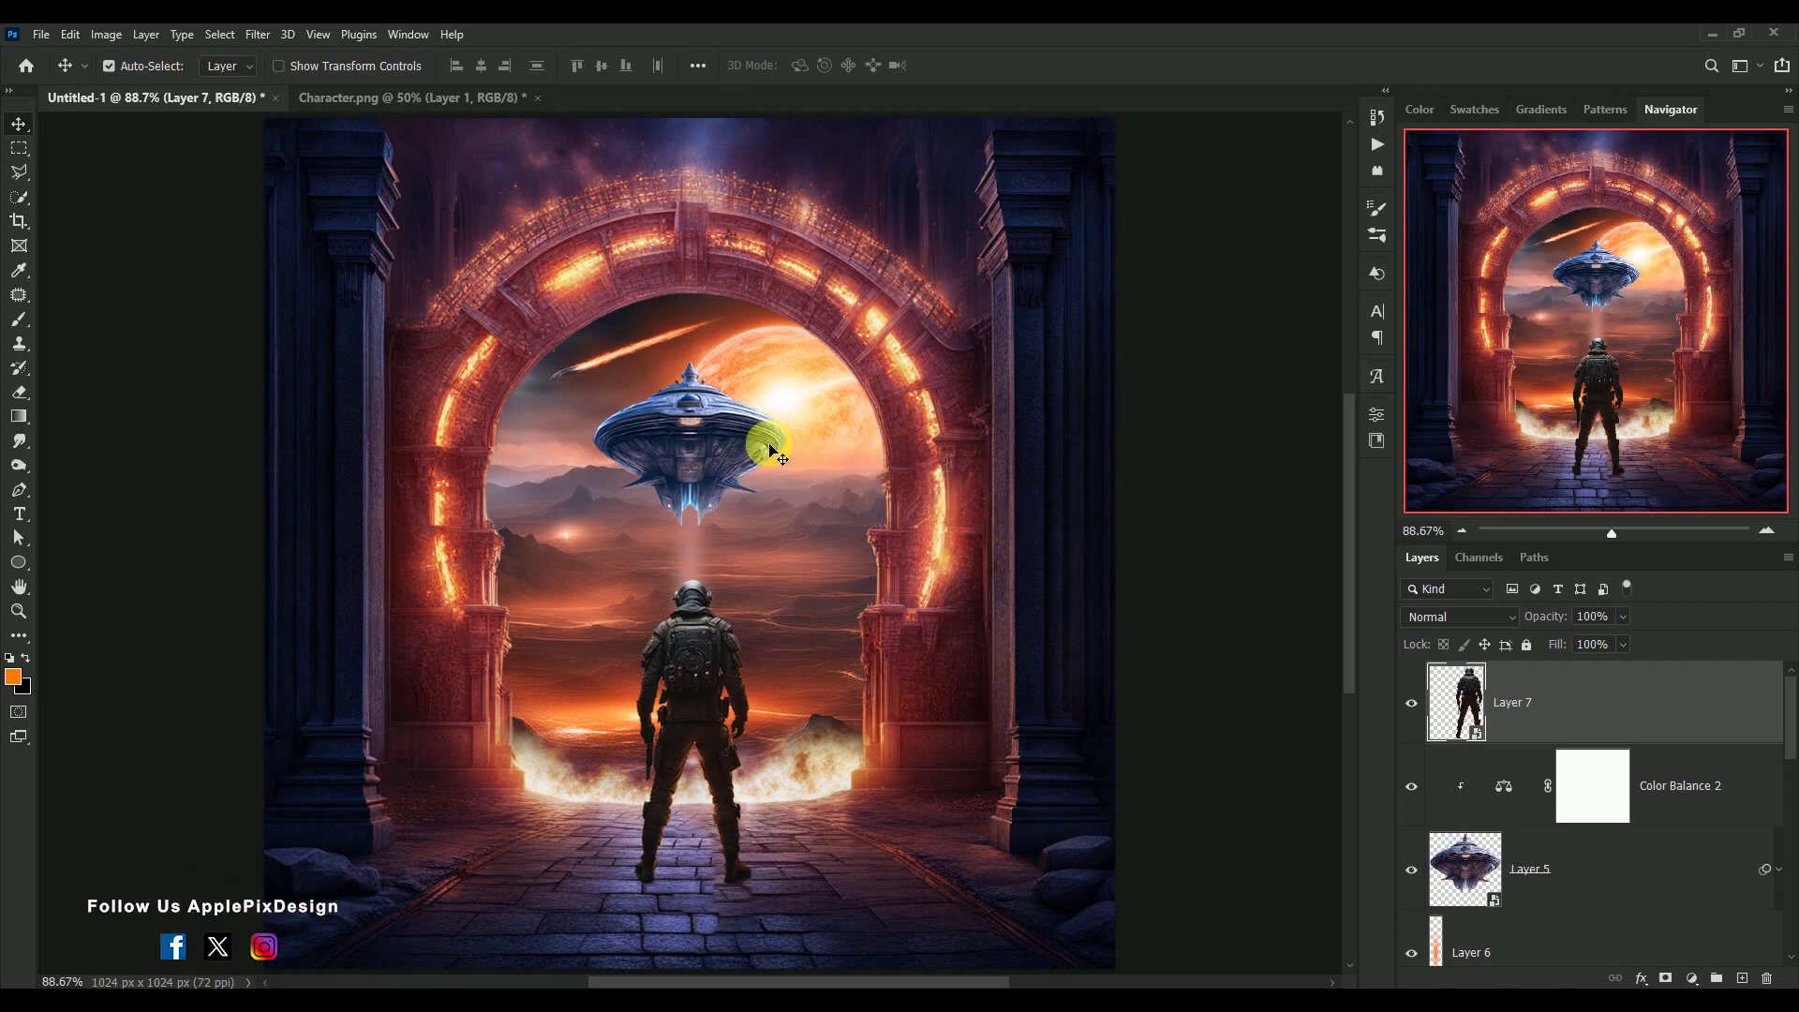
pyautogui.click(259, 35)
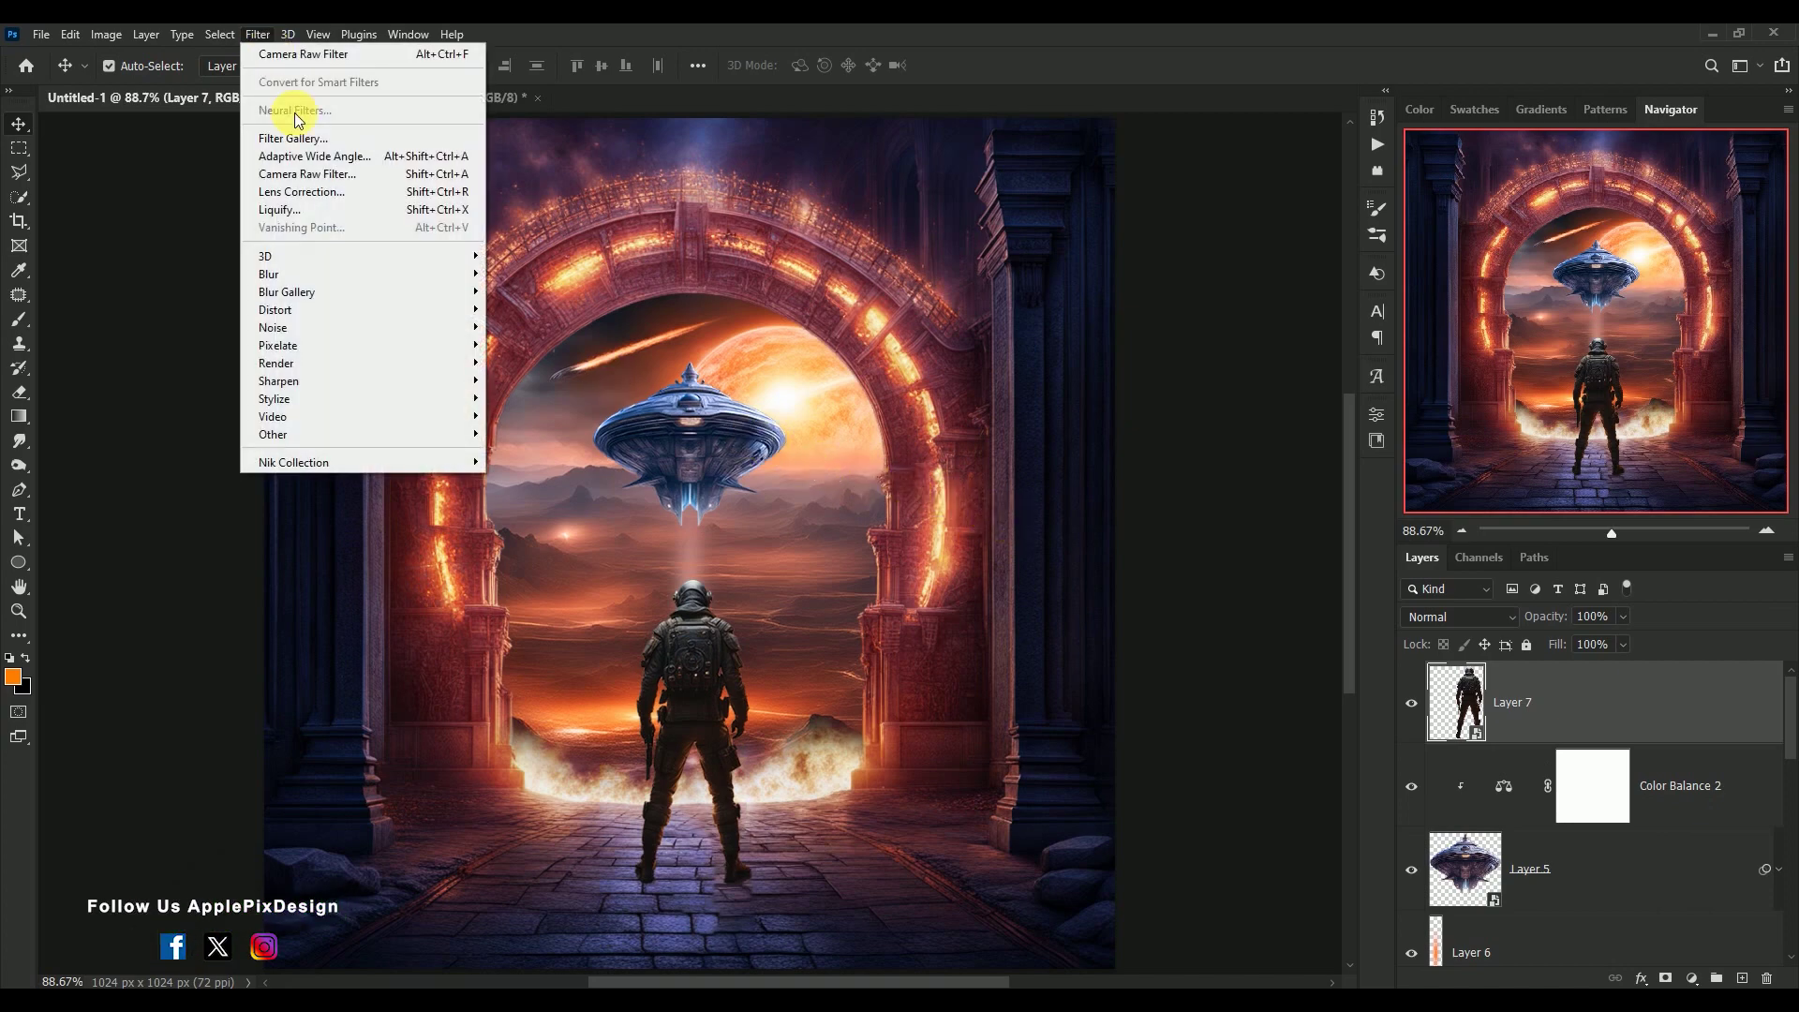
# Step: Camera Raw the soldier: Temperature -37, Highlights -34, Shadows +37, Clarity +30, Vibrance +16, Saturation +17
pyautogui.click(281, 174)
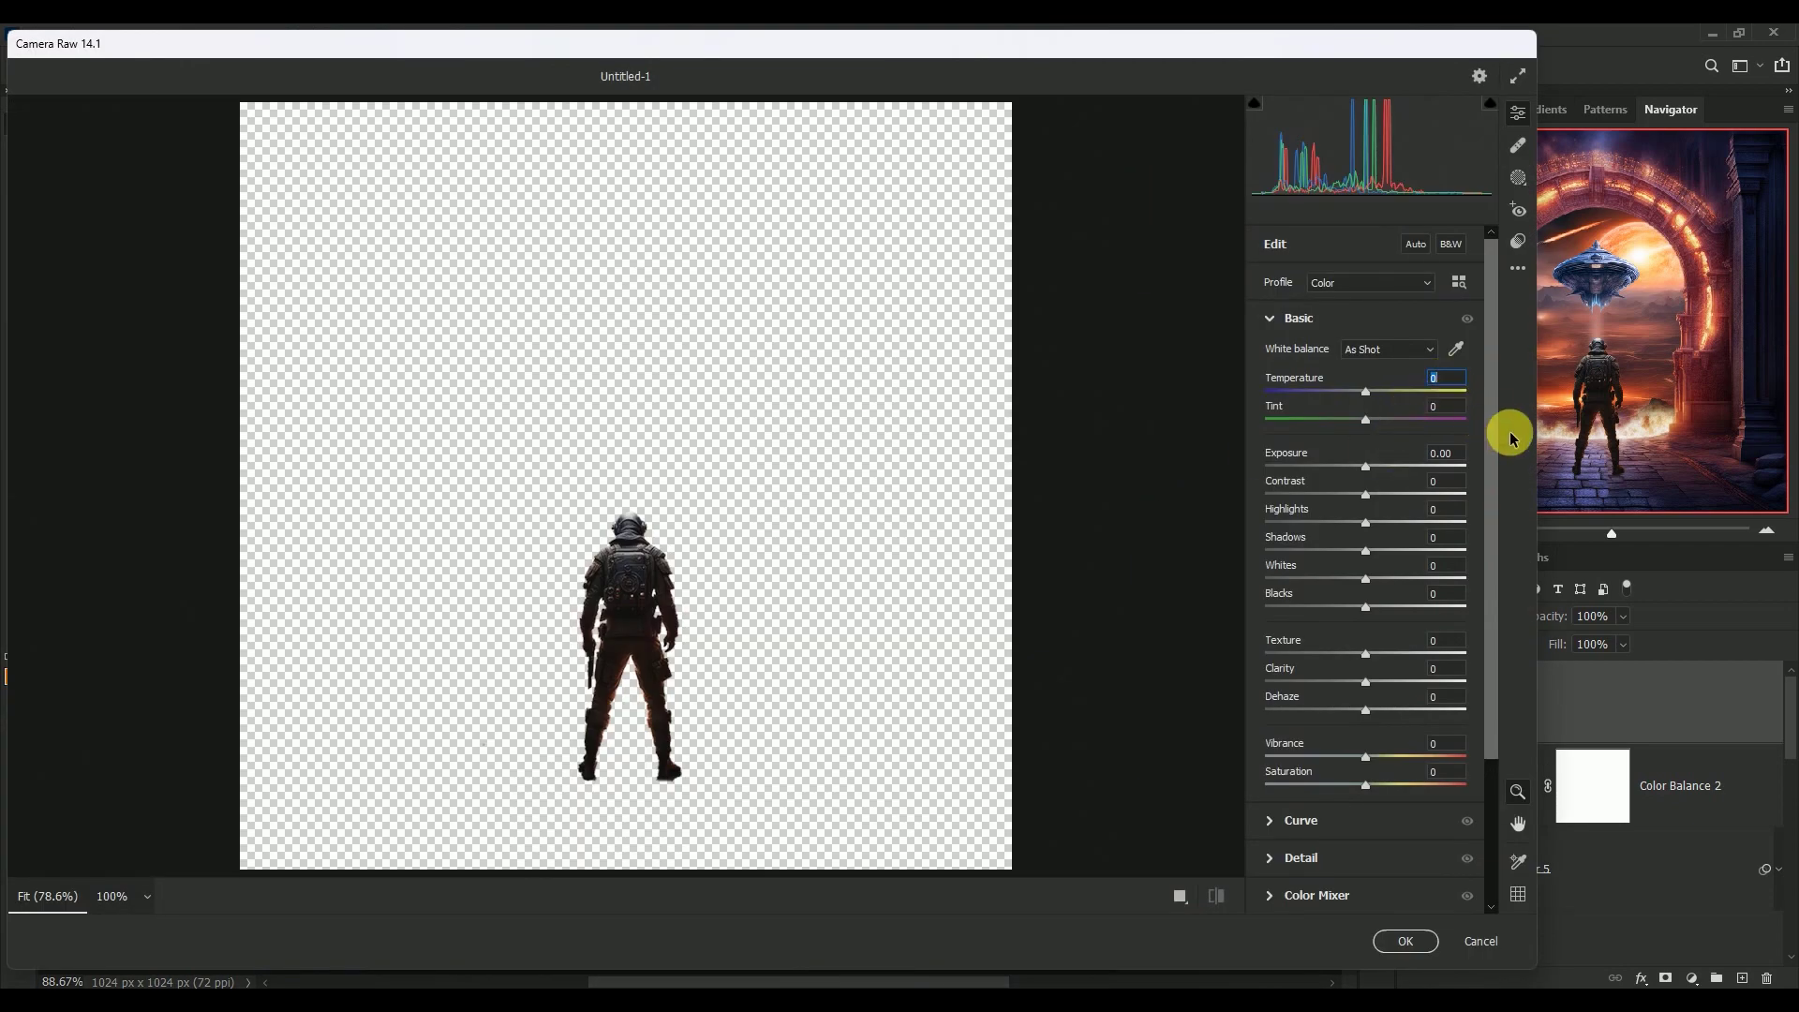
pyautogui.write('37')
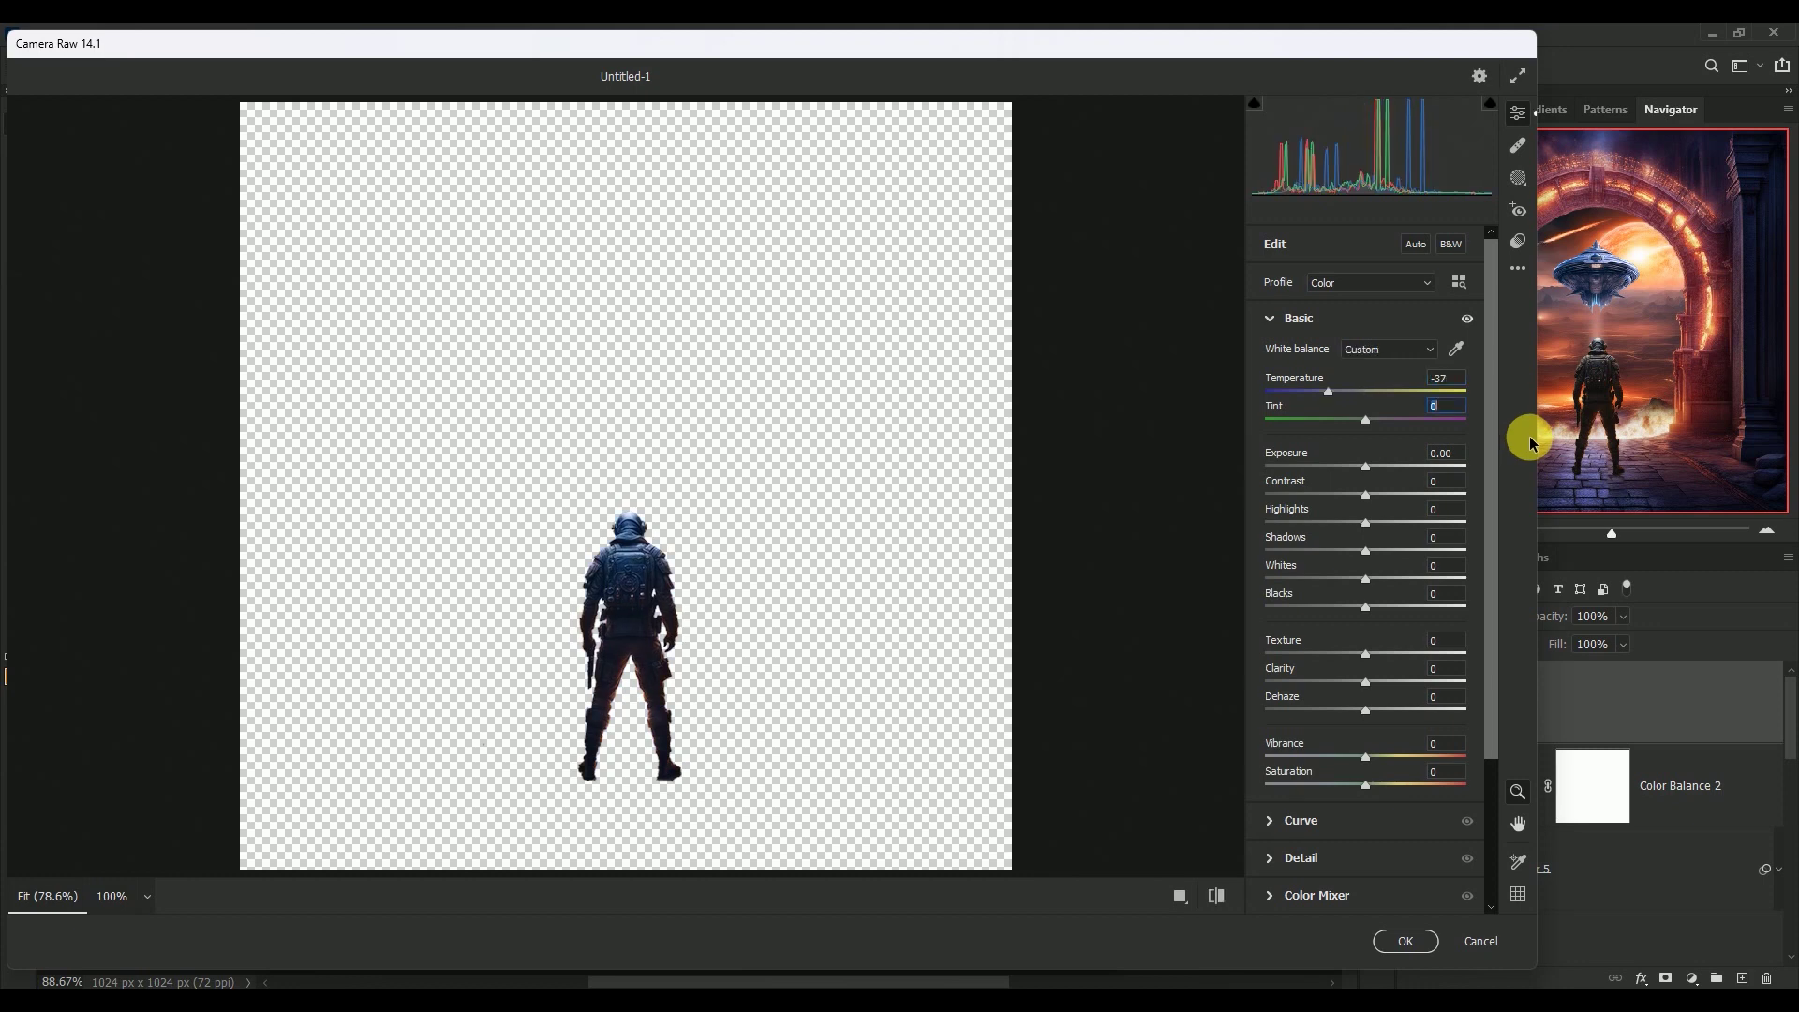
pyautogui.write('4')
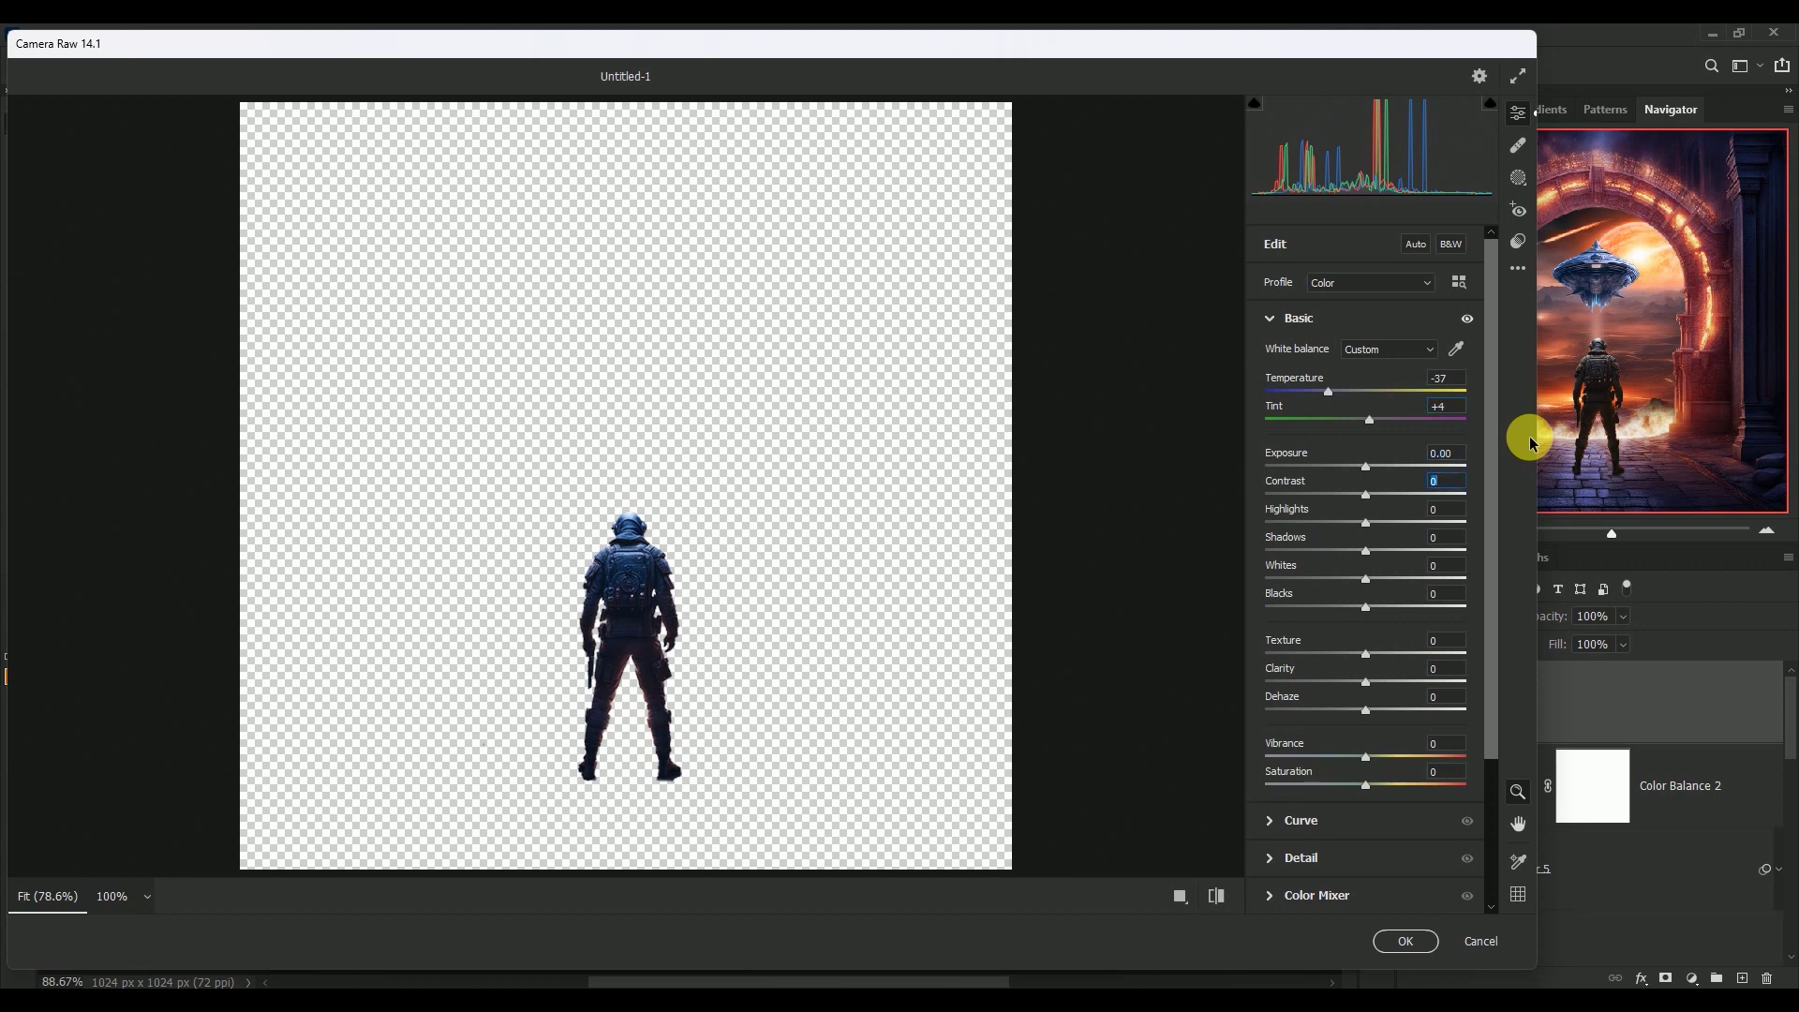
pyautogui.write('4')
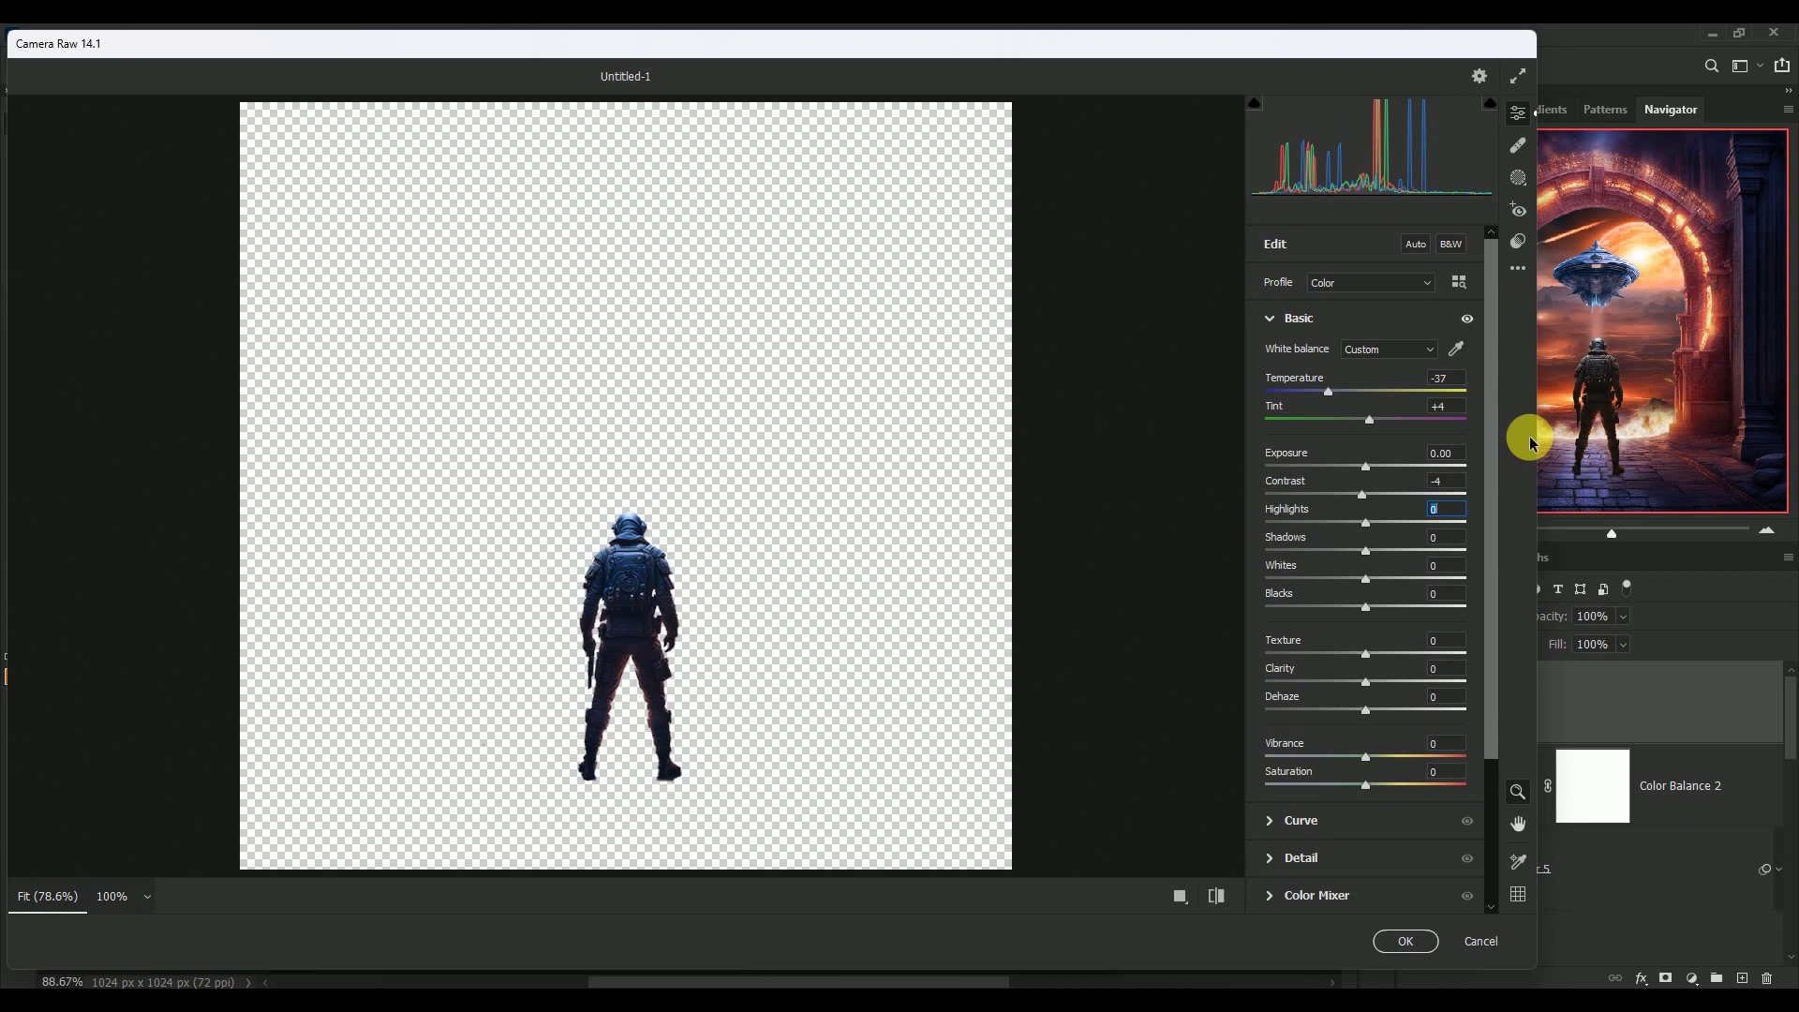
pyautogui.write('34')
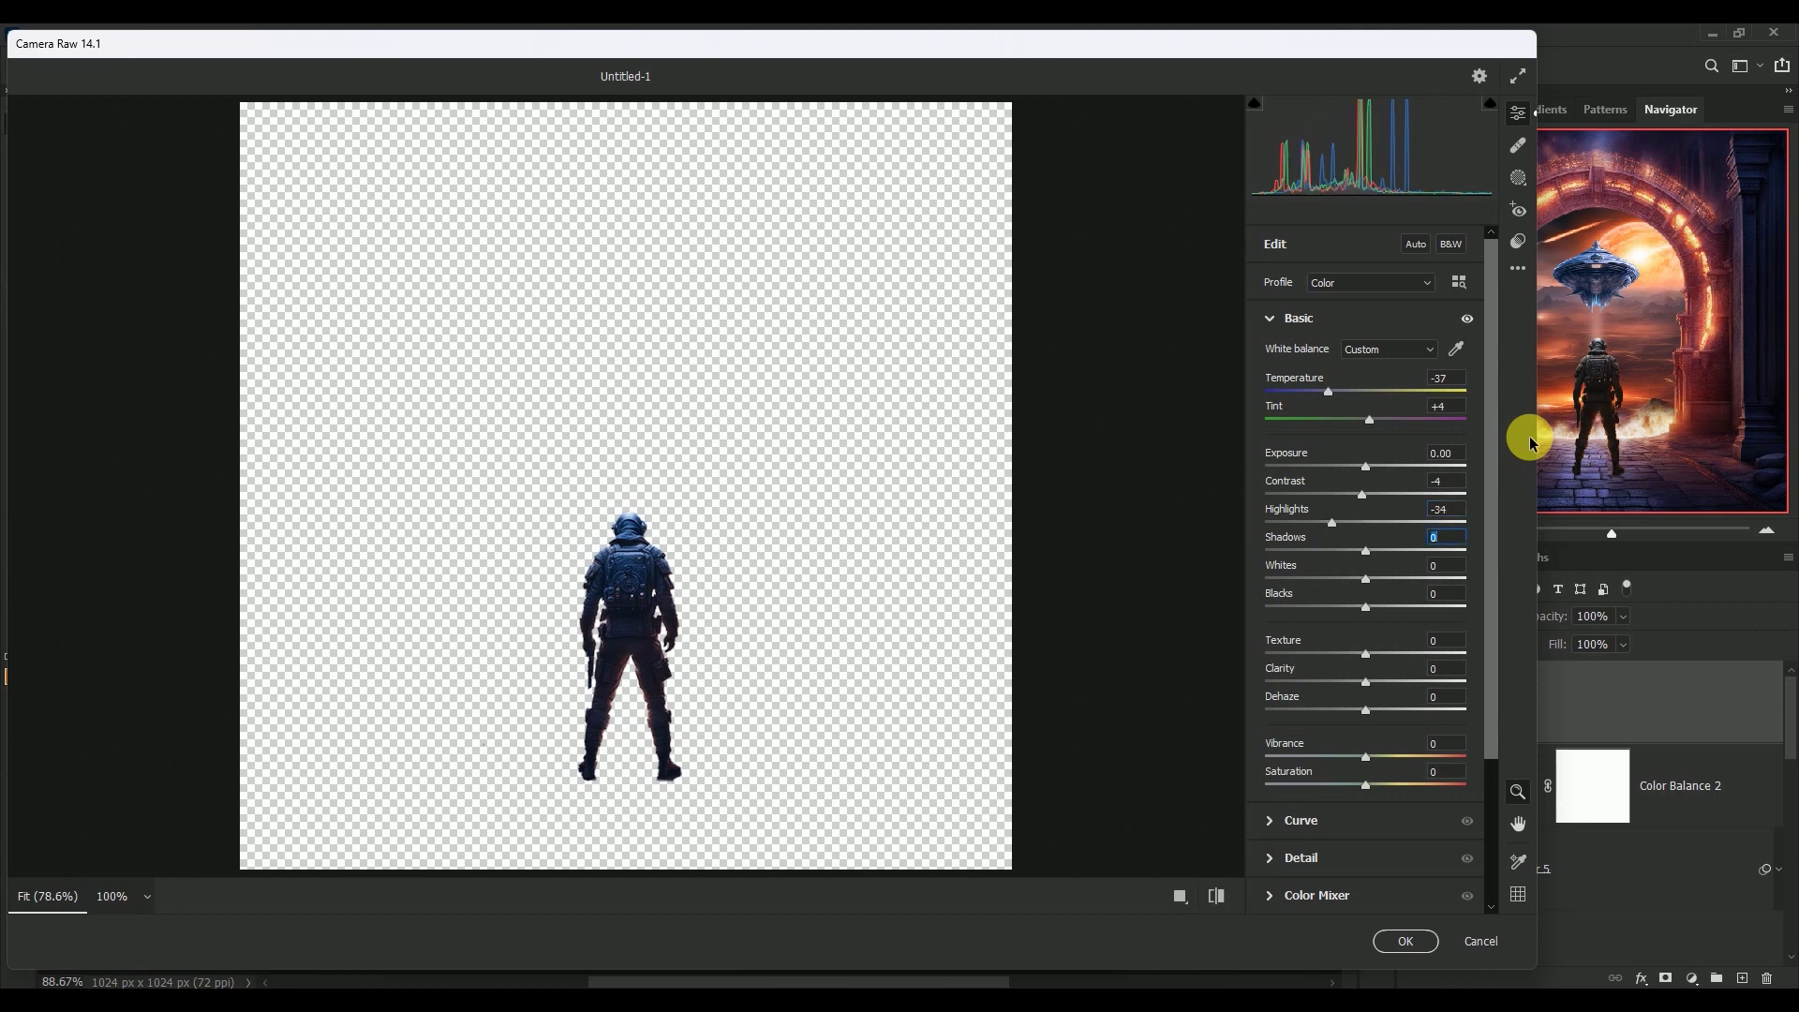
pyautogui.write('7')
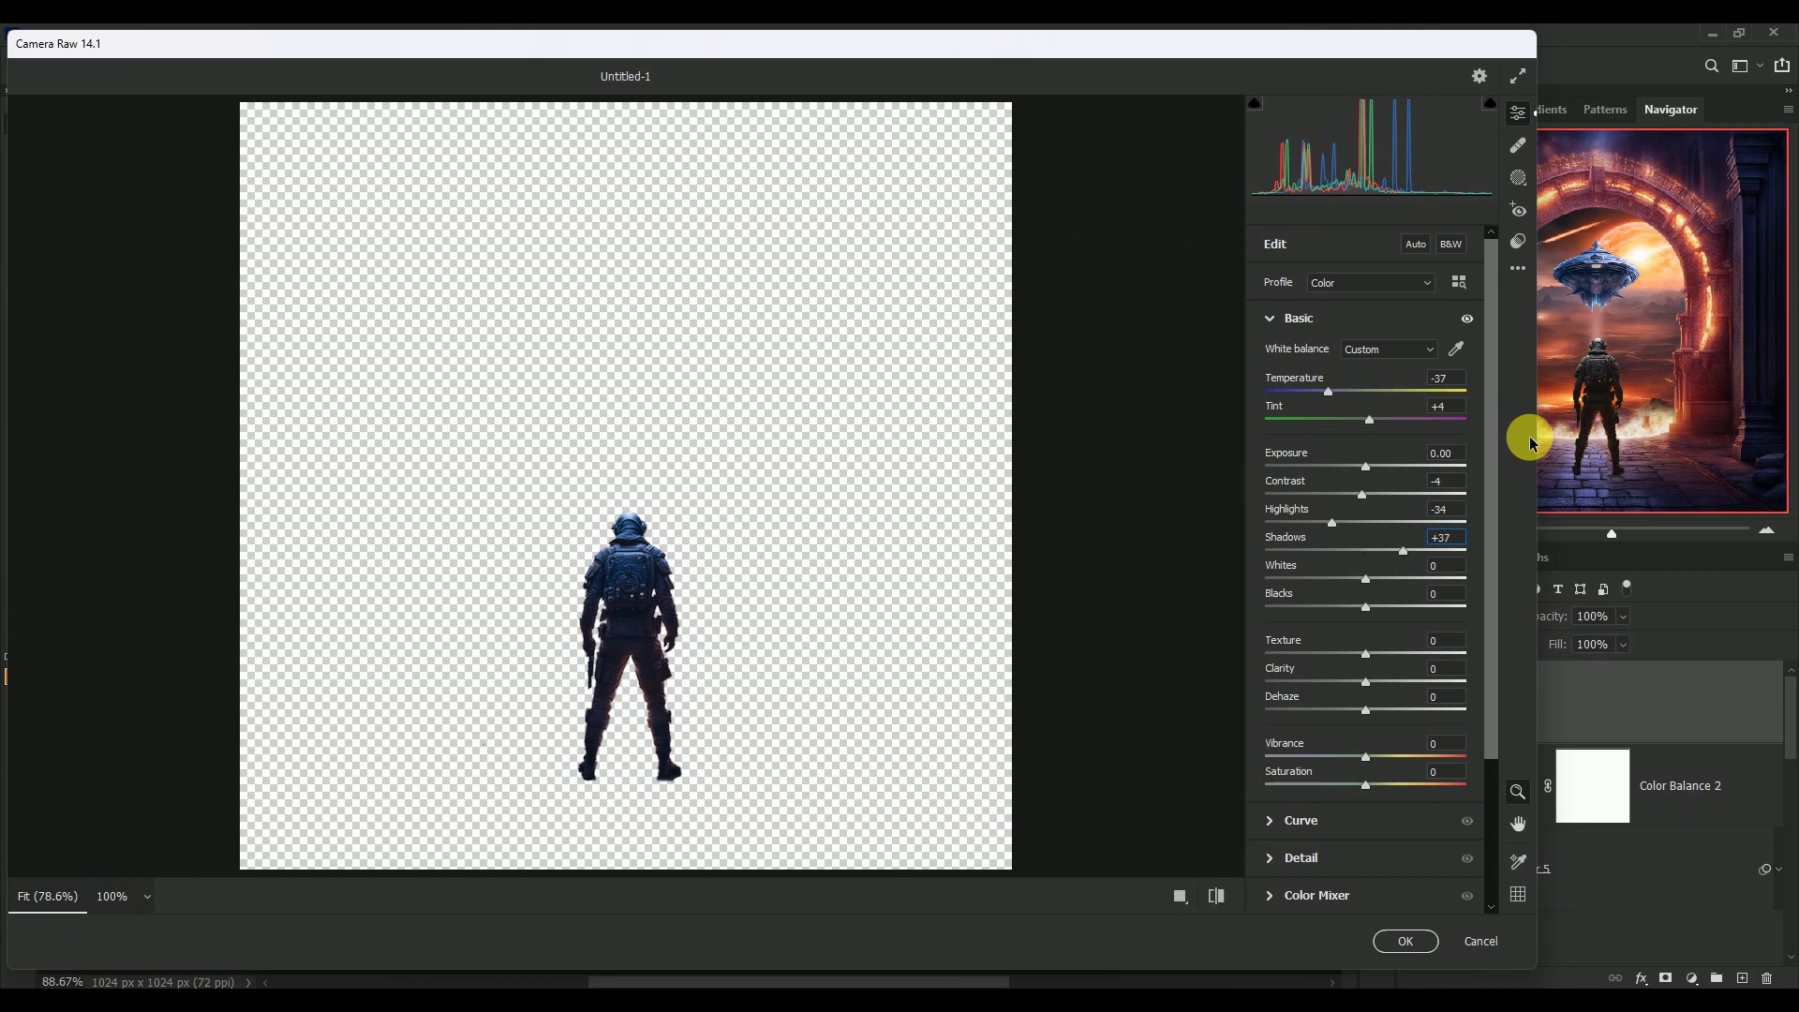
pyautogui.press('Tab')
pyautogui.write('30')
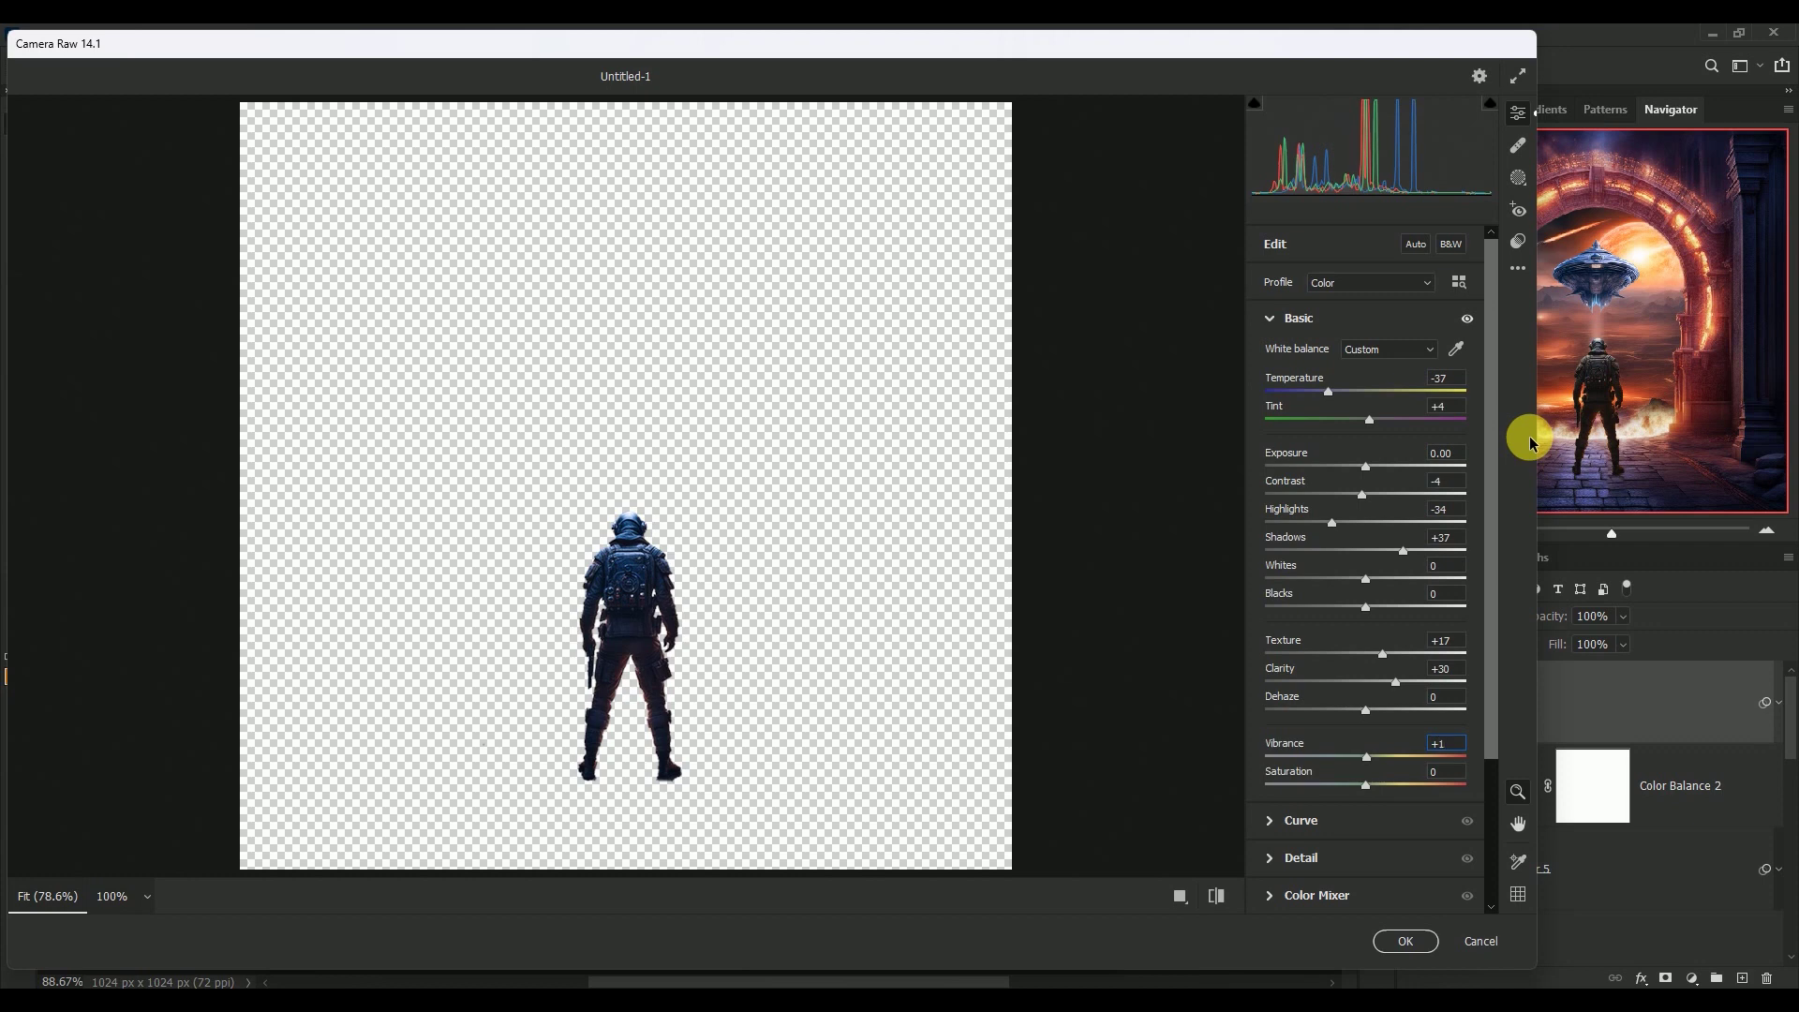
pyautogui.write('6')
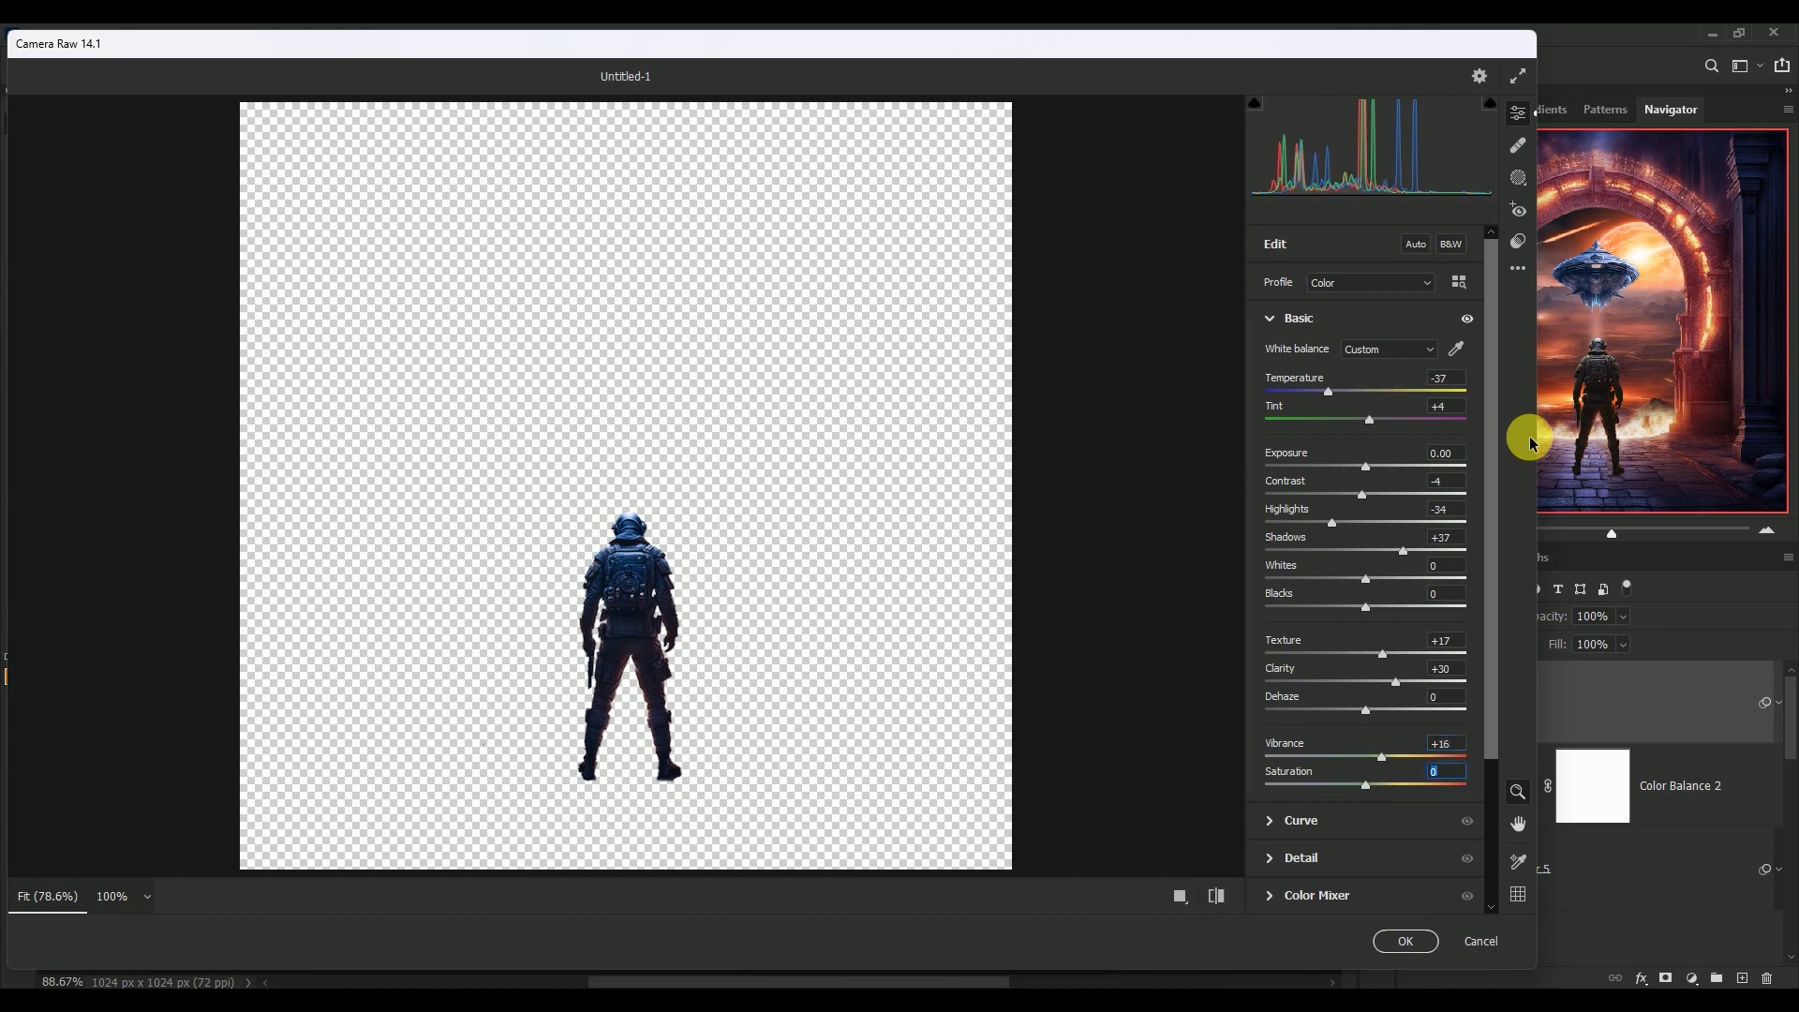
pyautogui.write('7')
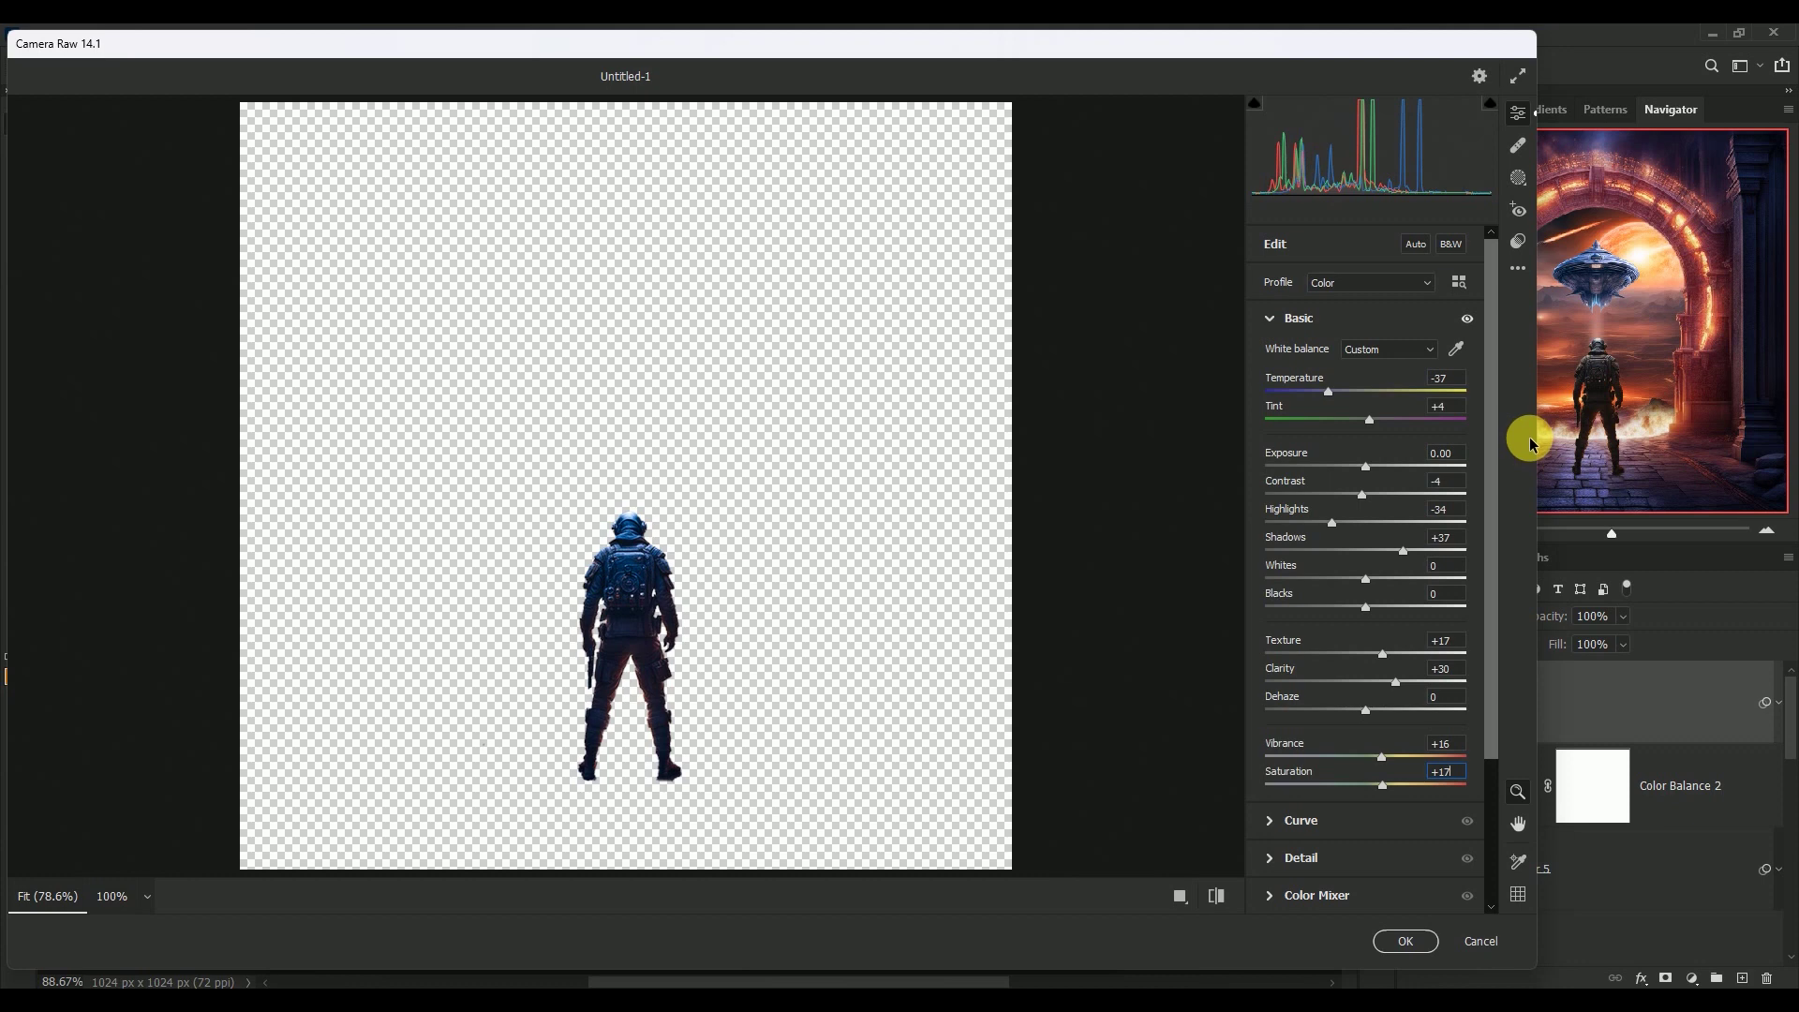
pyautogui.click(1389, 939)
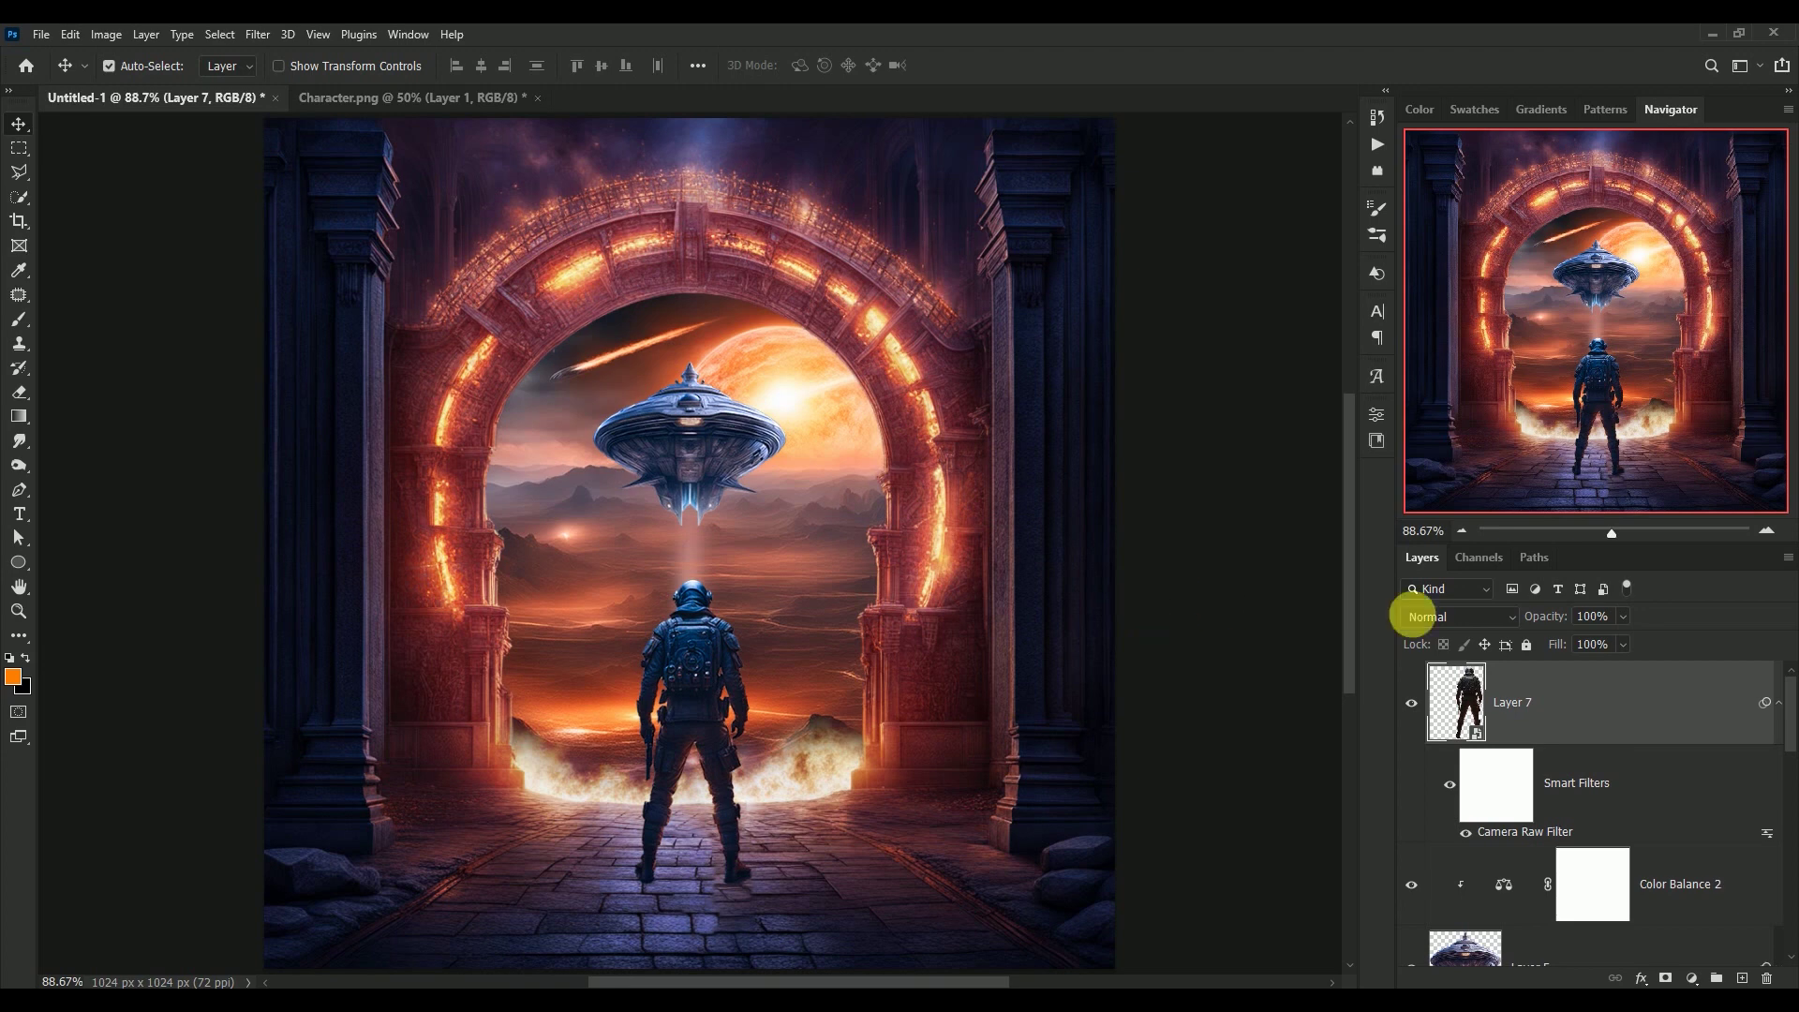
# Step: Duplicate Layer 7 below the original, rasterize it, and give it a black Color Overlay
pyautogui.click(1777, 702)
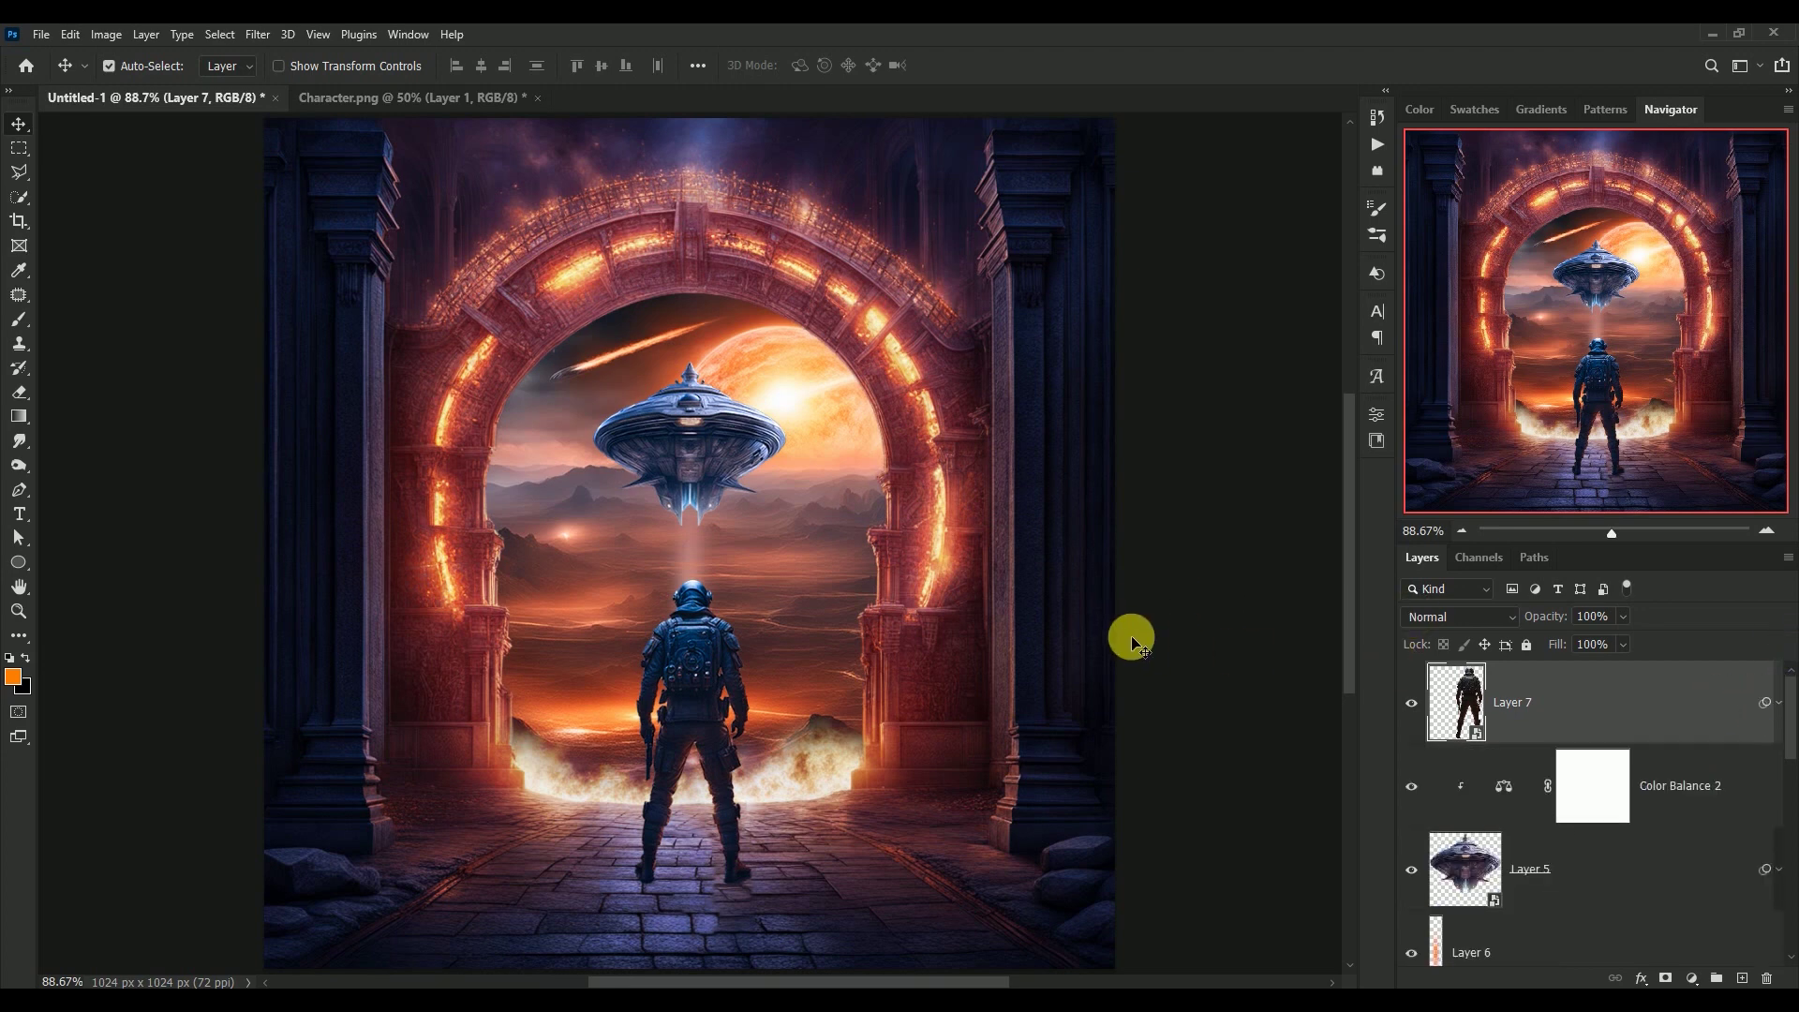
pyautogui.moveTo(1454, 698)
pyautogui.mouseDown()
pyautogui.moveTo(1701, 848)
pyautogui.moveTo(1742, 977)
pyautogui.mouseUp()
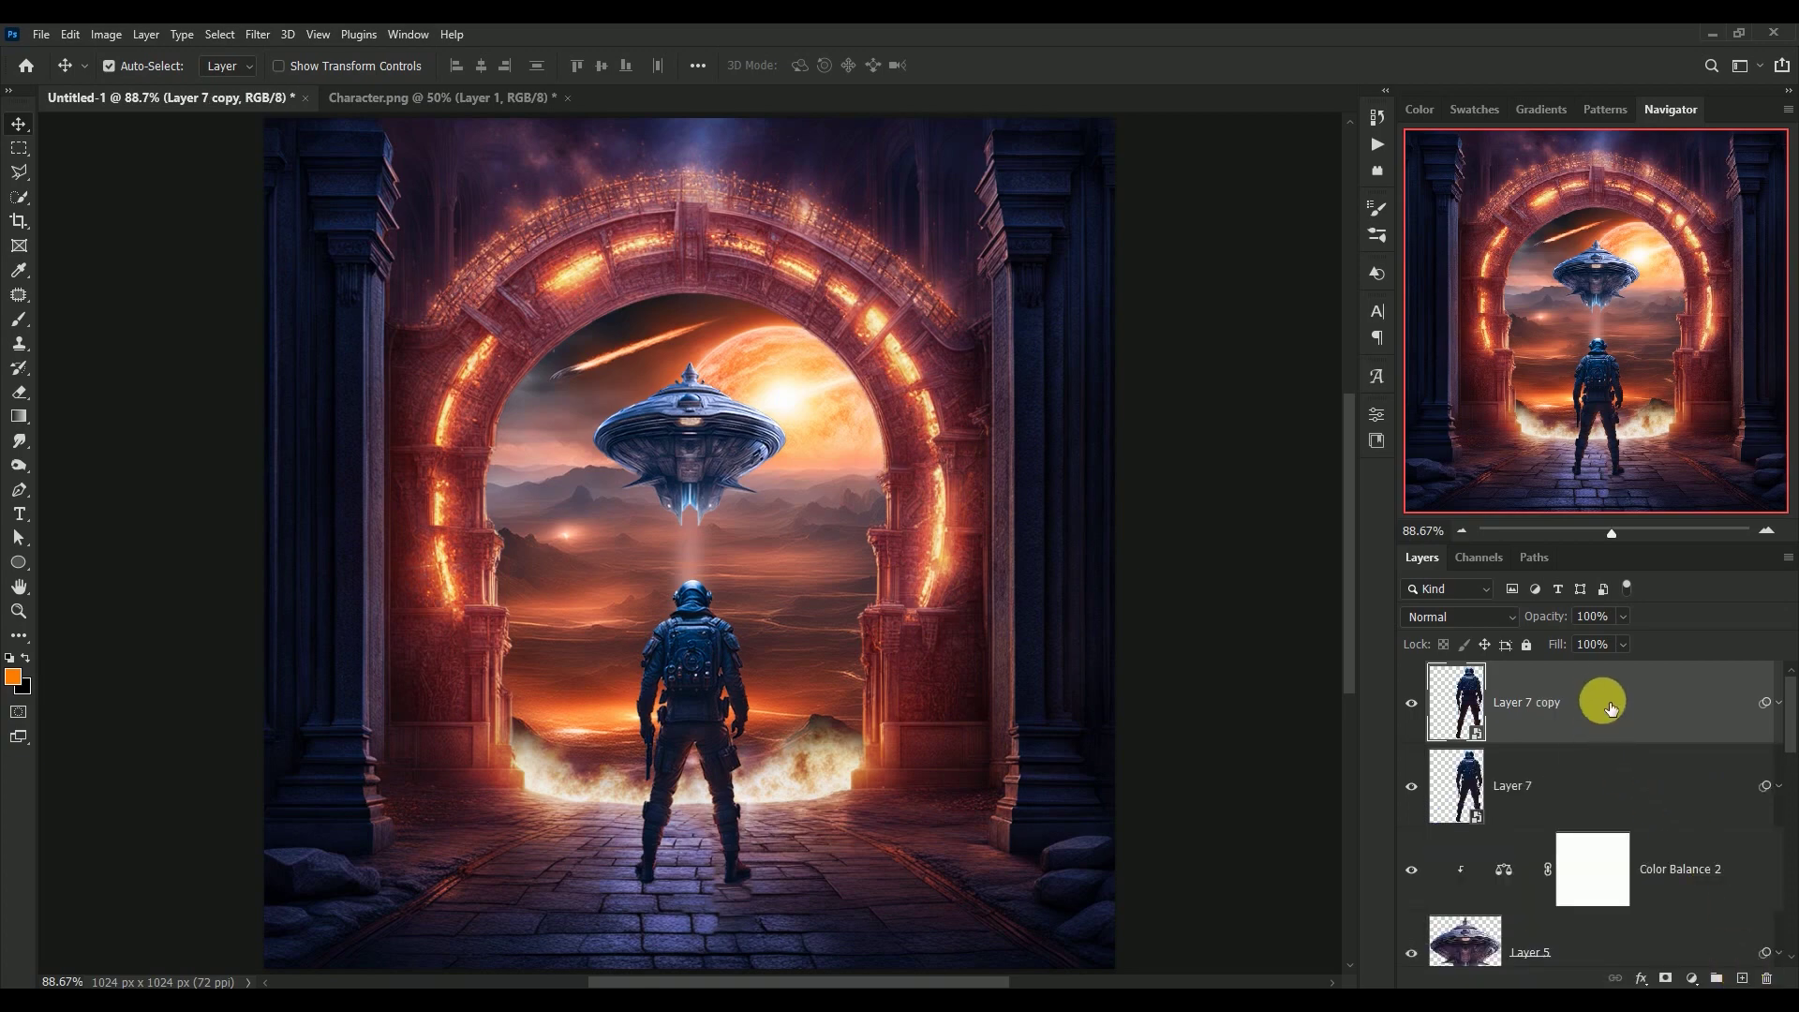
pyautogui.moveTo(1601, 701); pyautogui.dragTo(1619, 790)
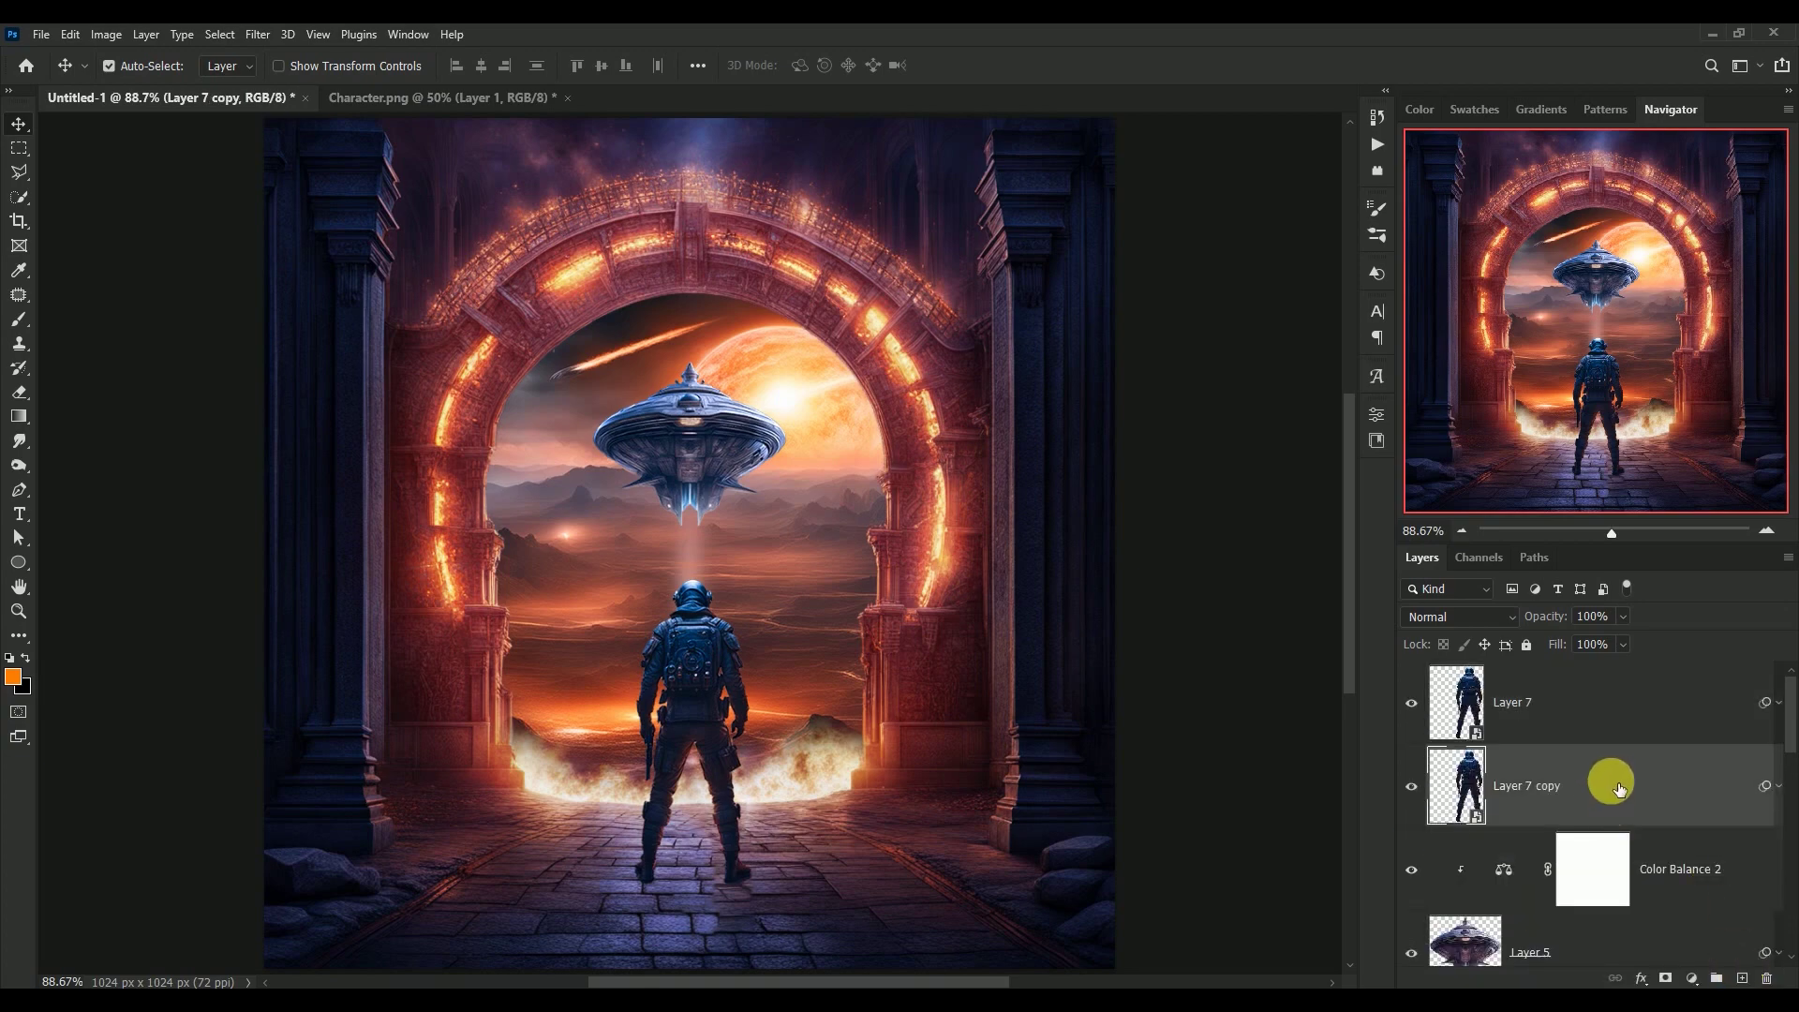
pyautogui.rightClick(1619, 790)
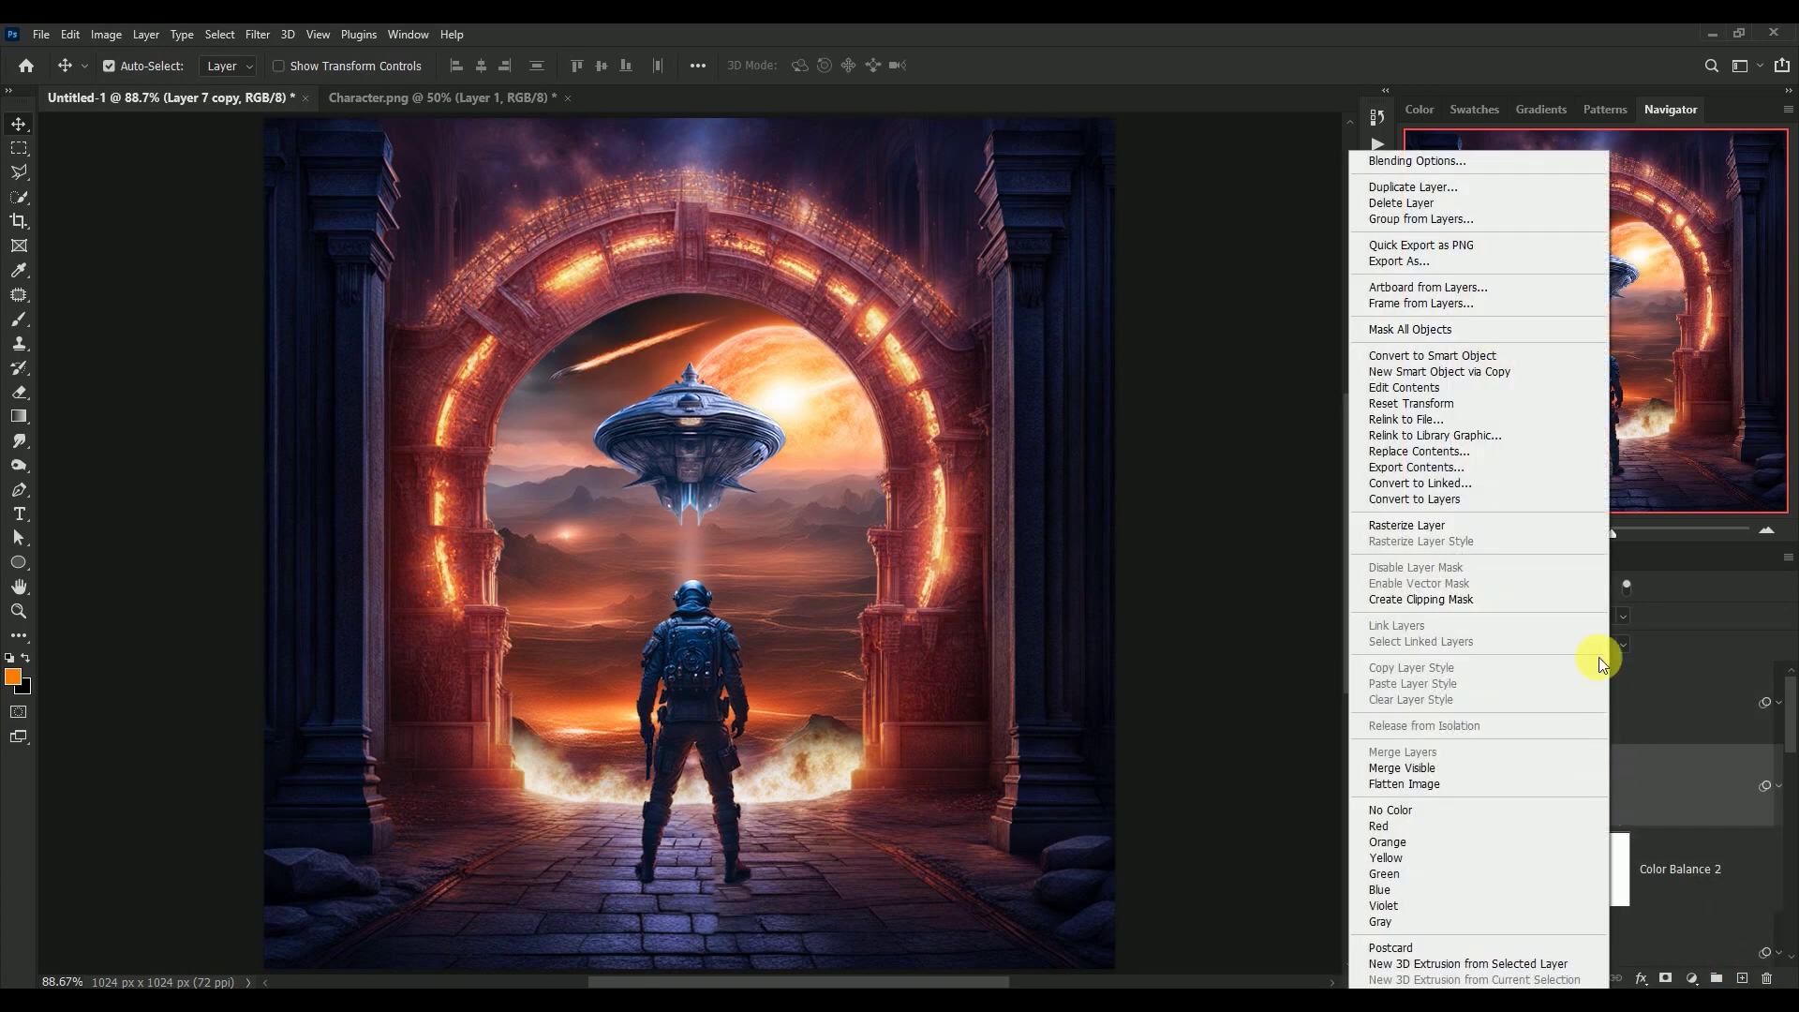
pyautogui.click(1531, 522)
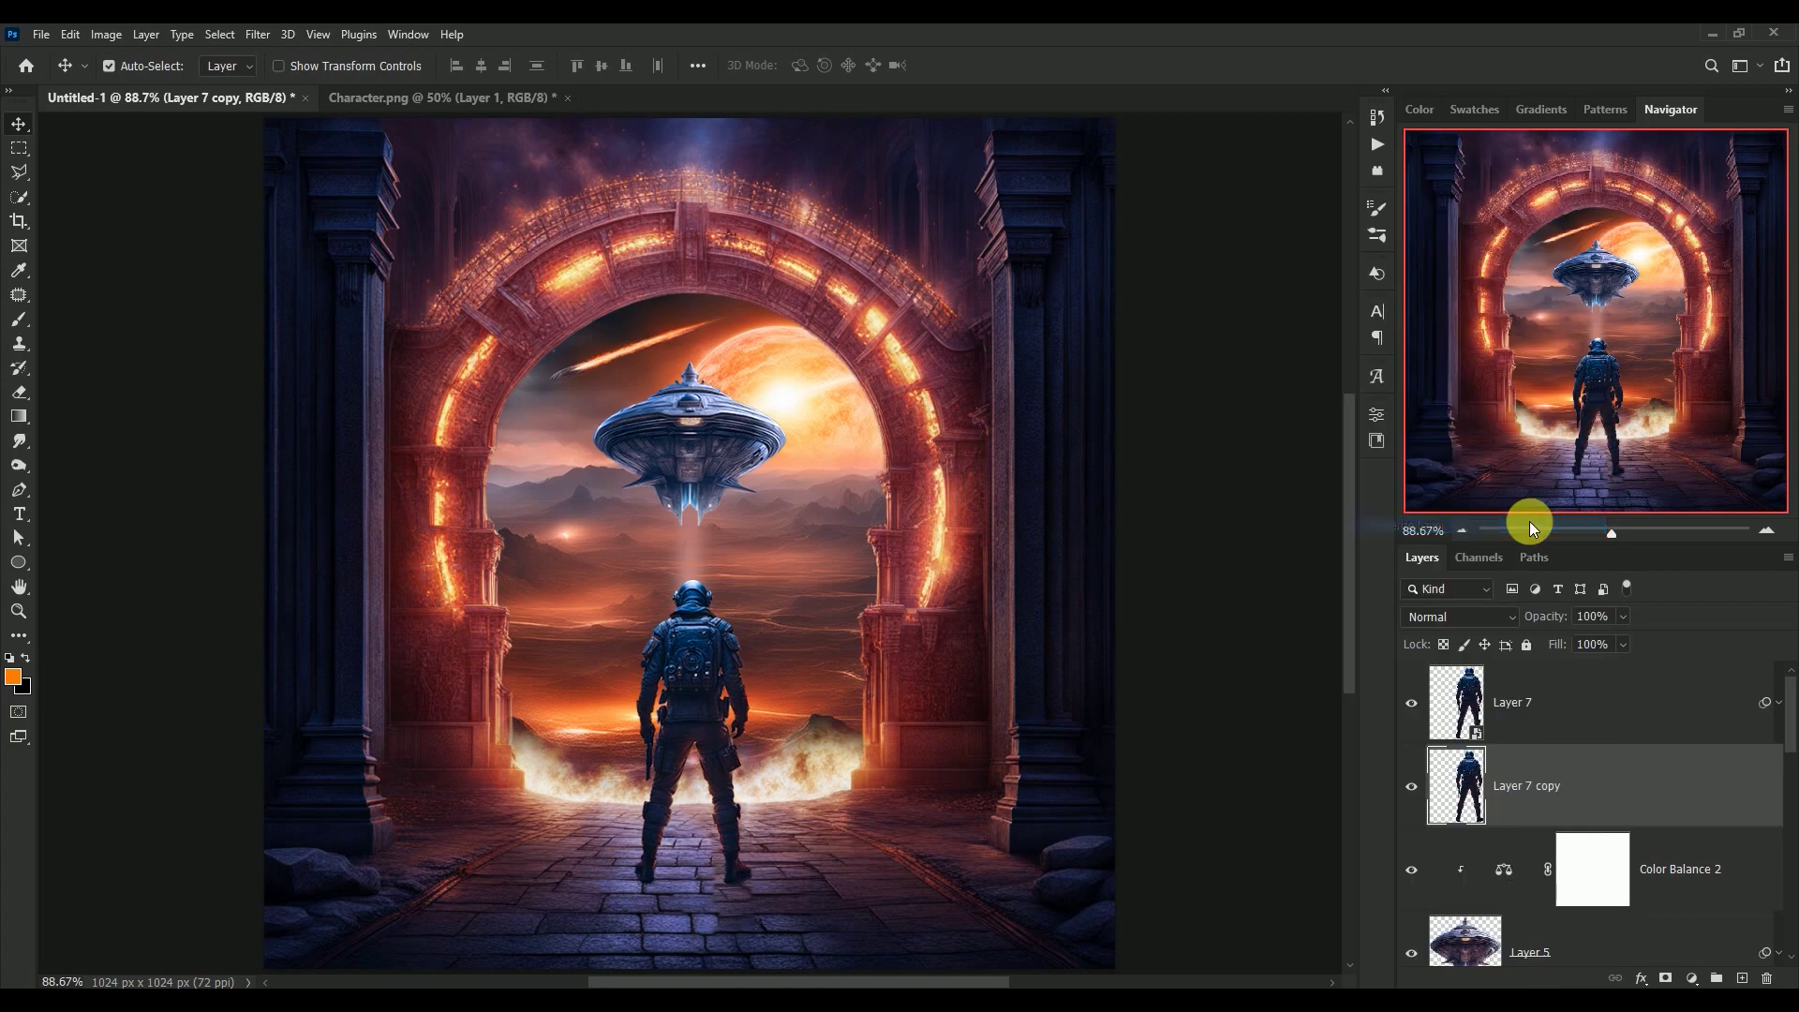
pyautogui.doubleClick(1638, 790)
pyautogui.click(1005, 457)
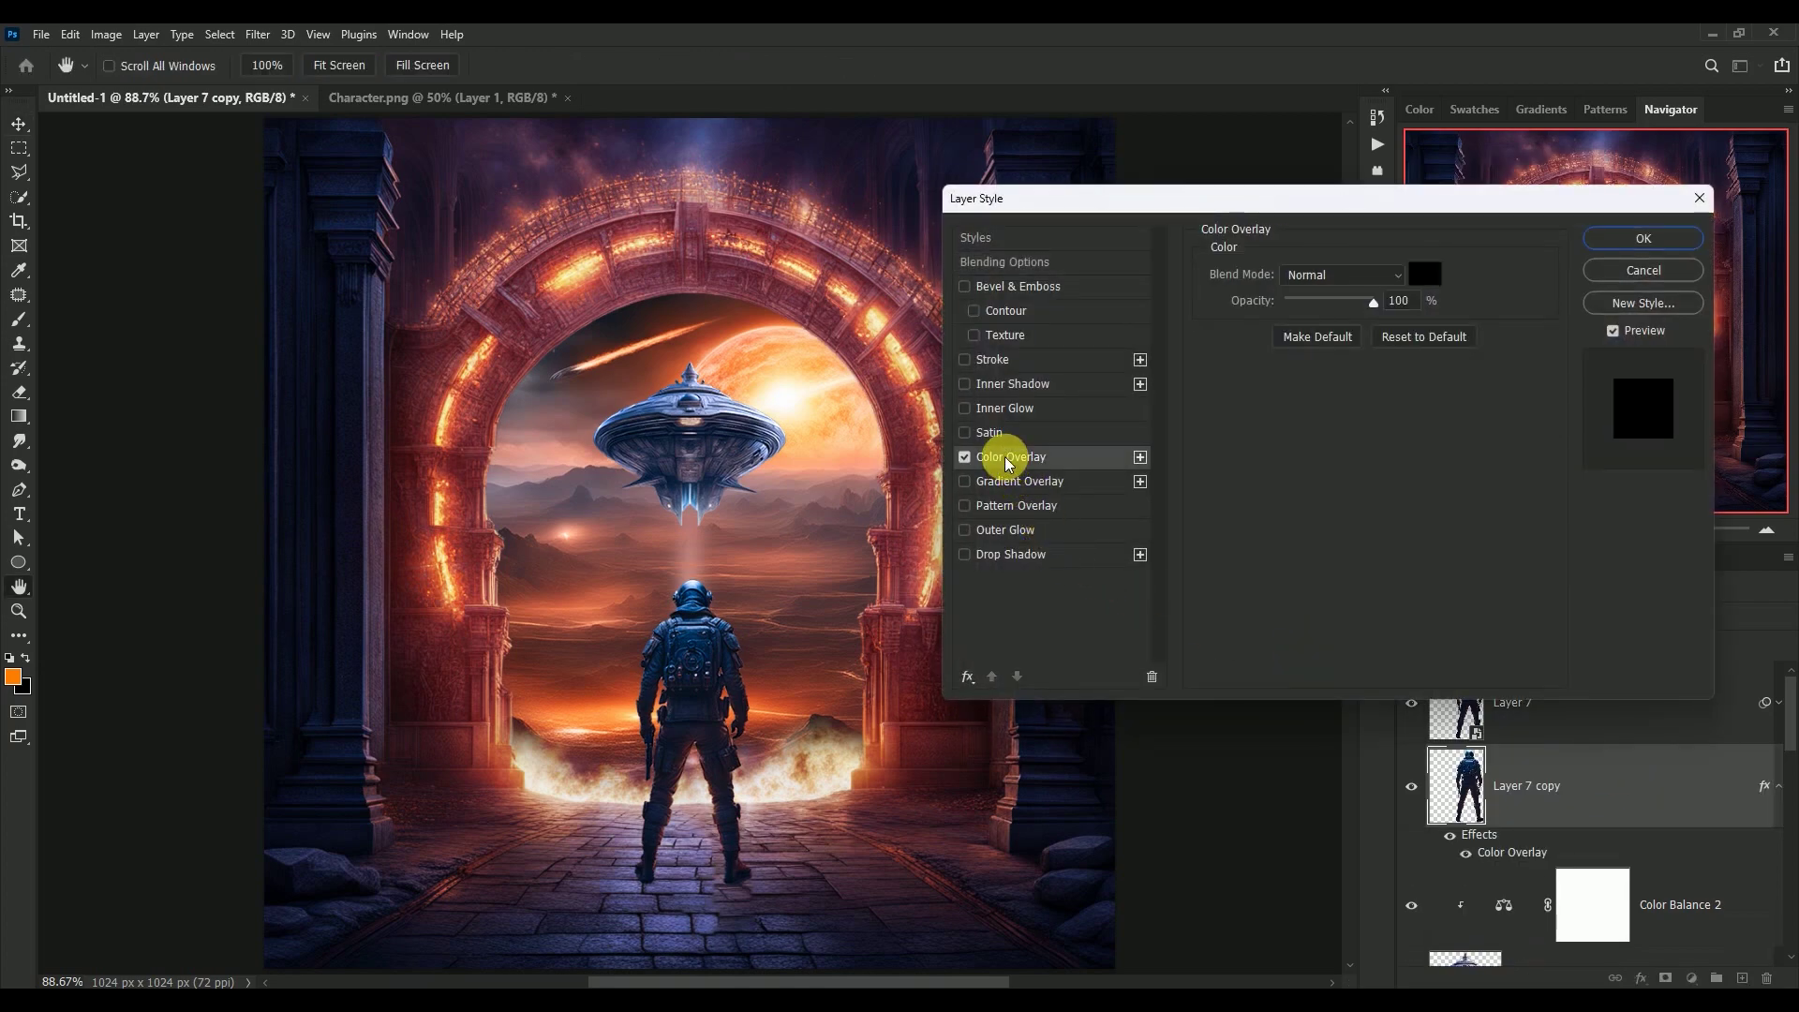
pyautogui.click(1611, 238)
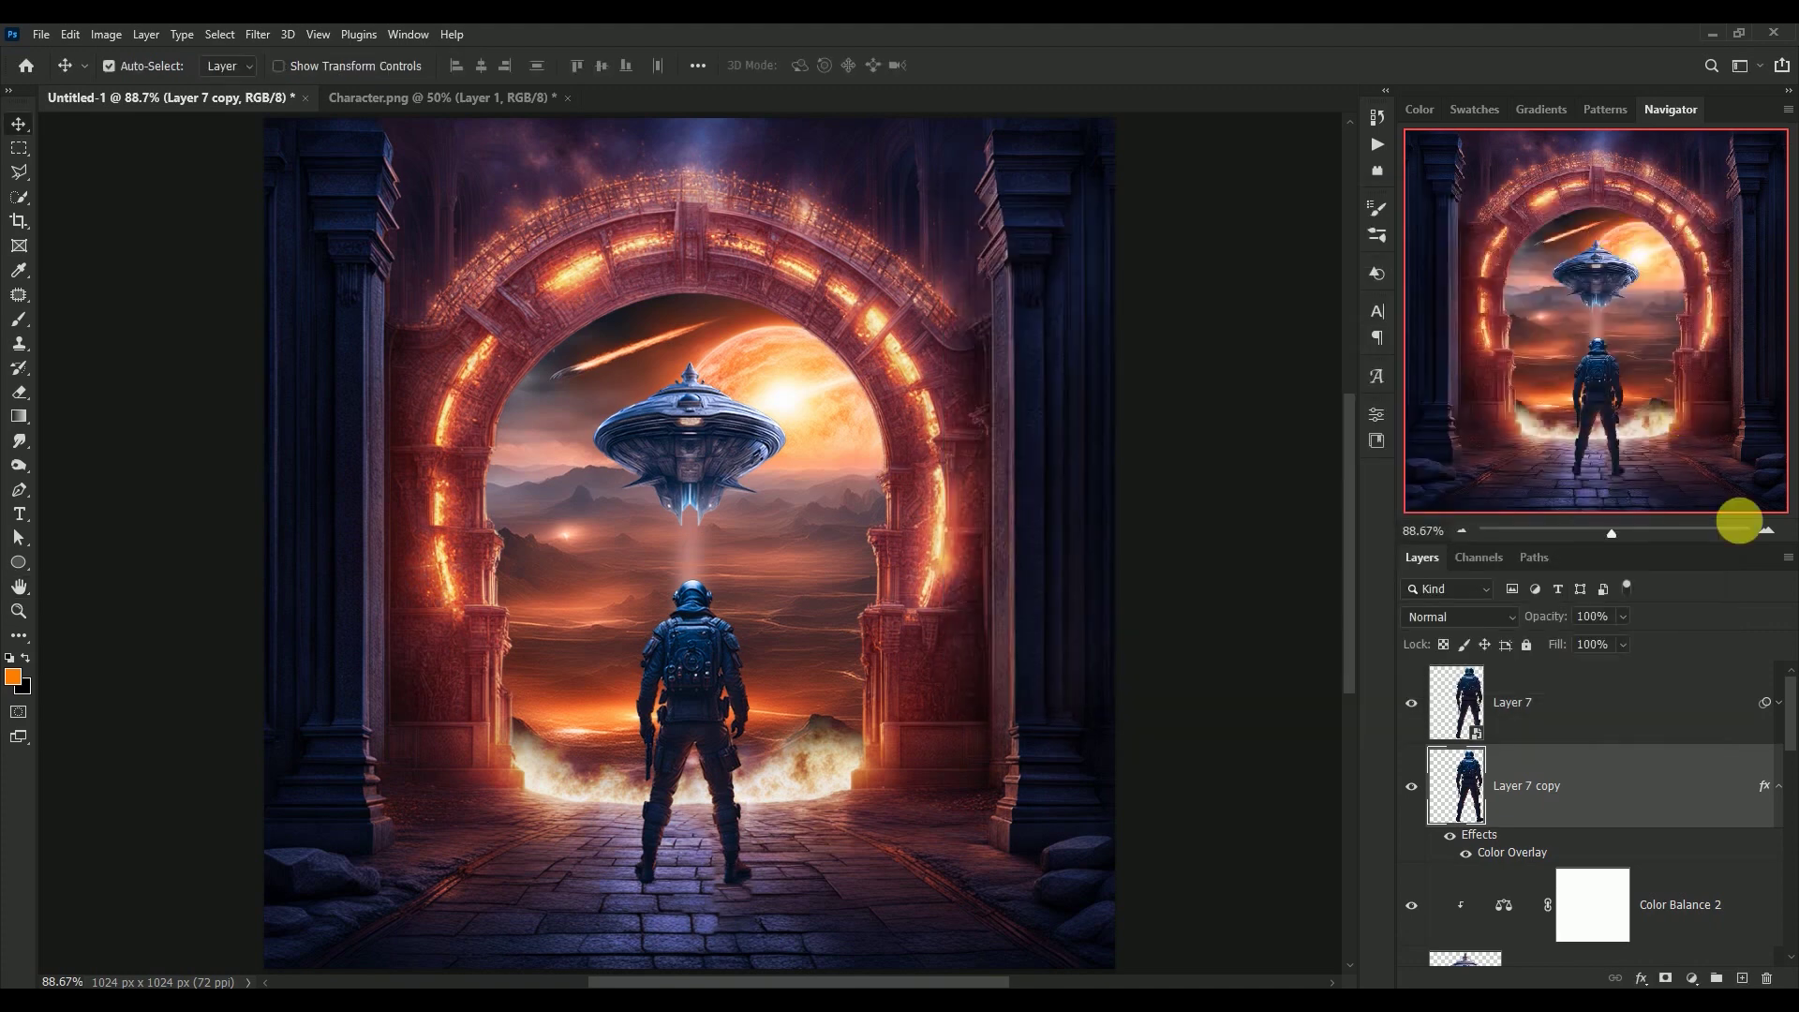
pyautogui.click(1778, 785)
# Step: Flip the black copy vertically and move it down under the soldier's feet
pyautogui.moveTo(834, 529); pyautogui.dragTo(834, 380)
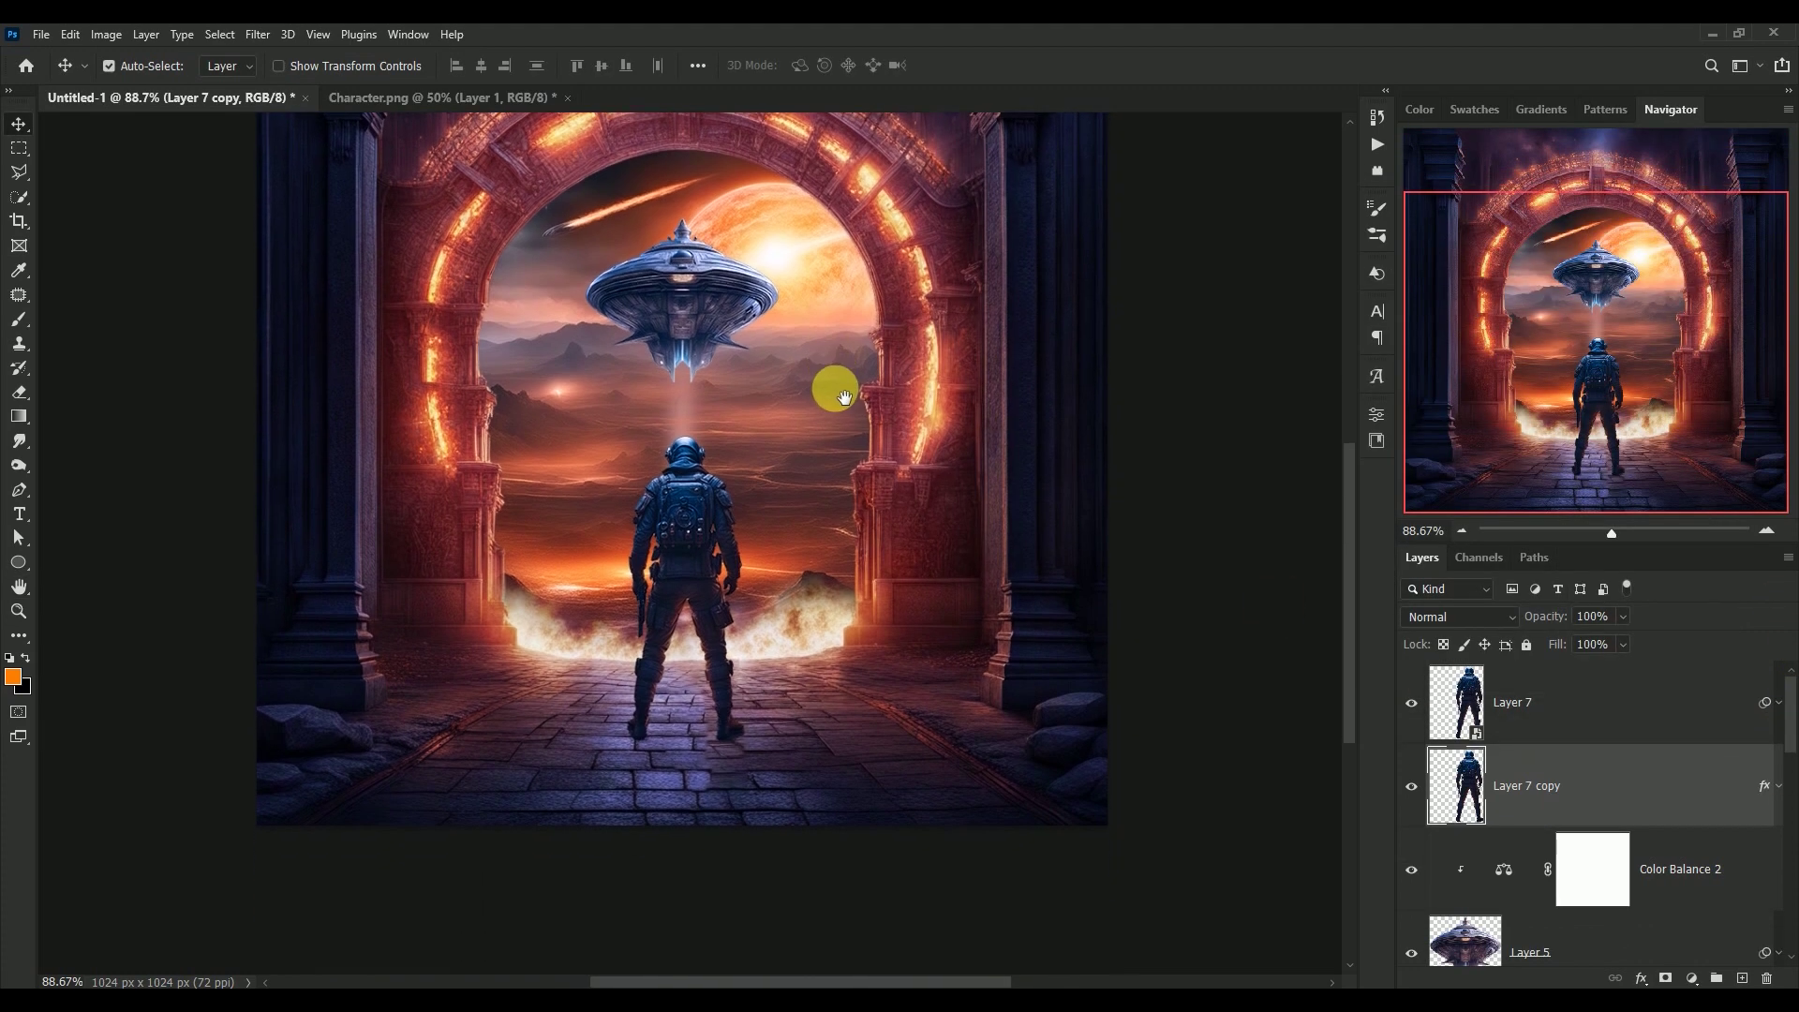
pyautogui.hotkey('ctrl', 't')
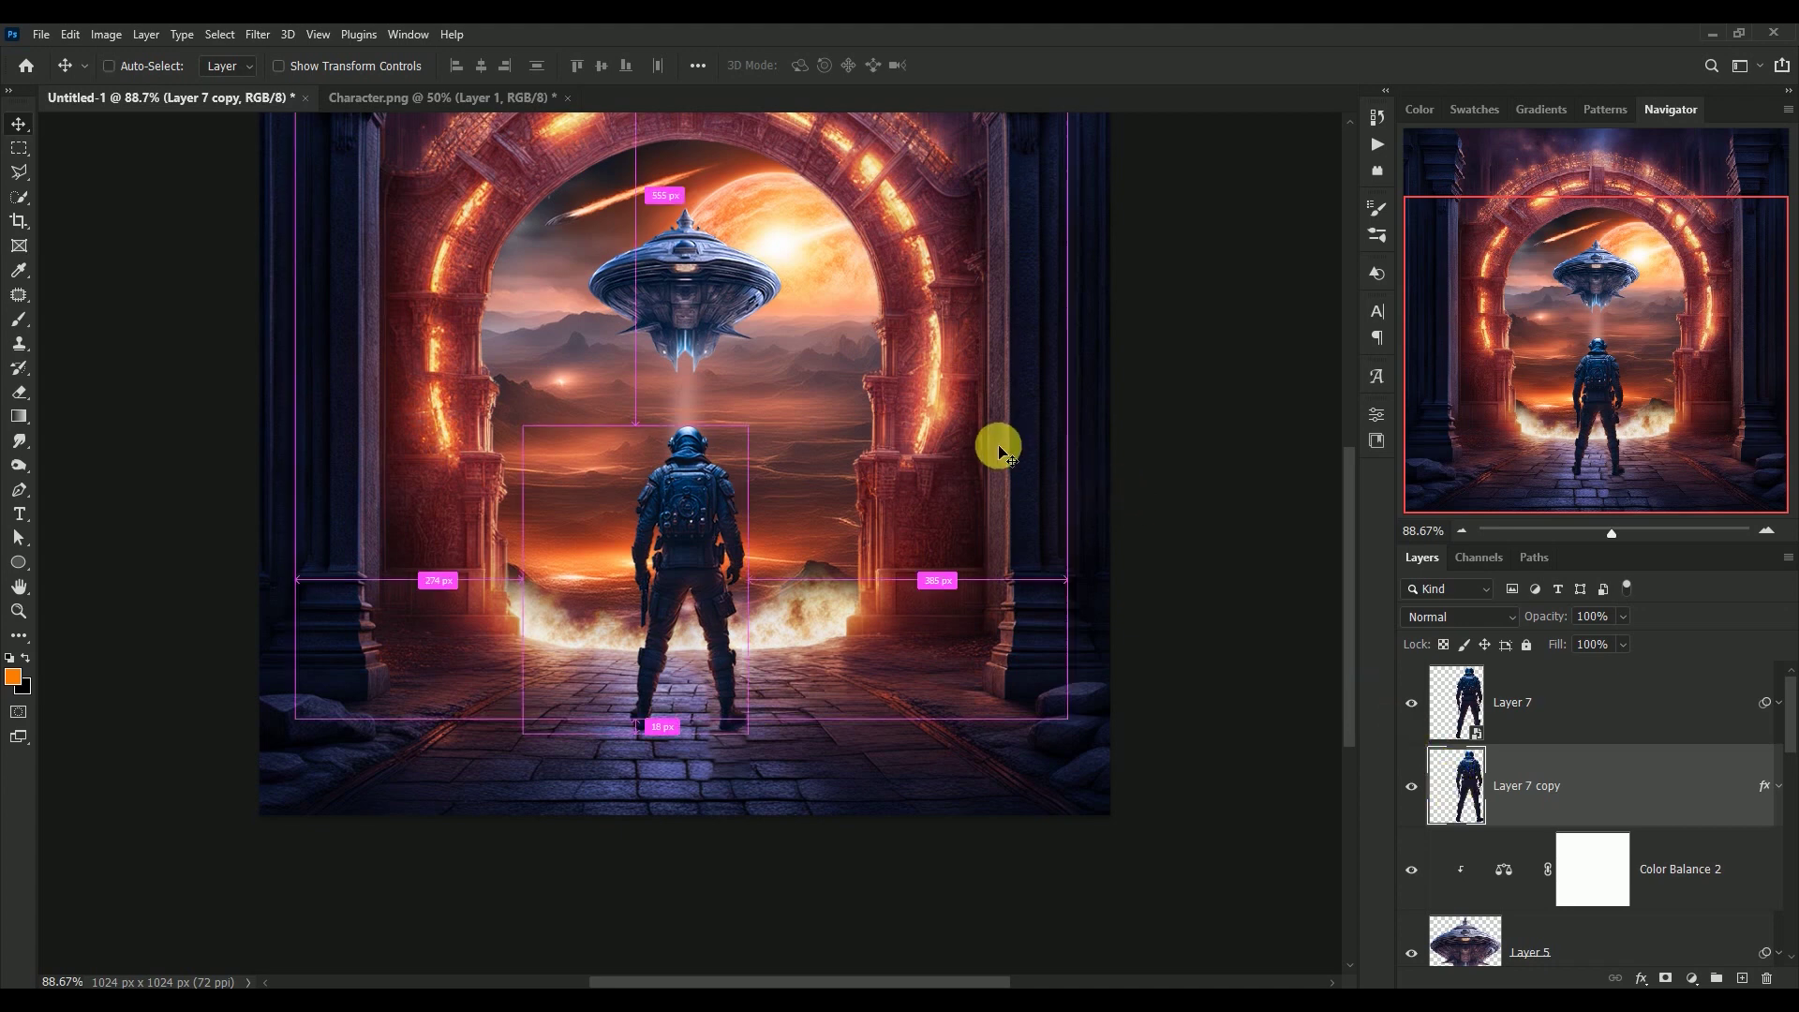
pyautogui.rightClick(703, 495)
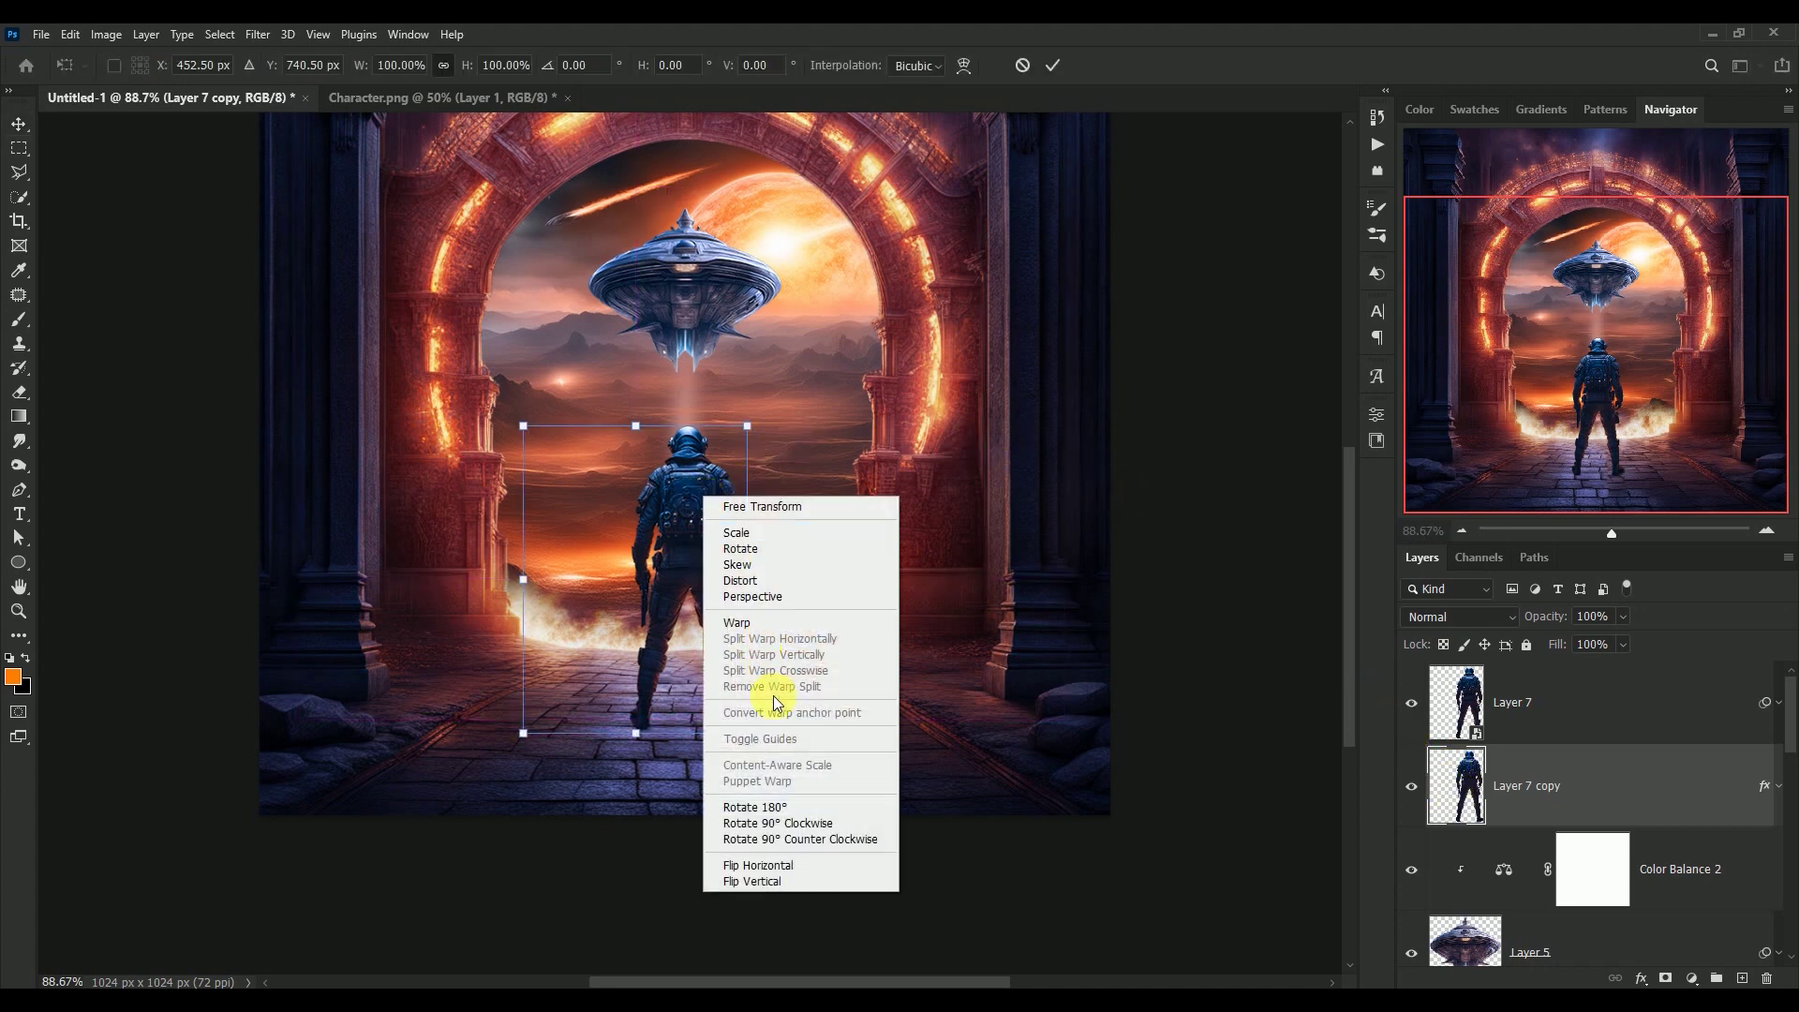
pyautogui.click(781, 802)
pyautogui.rightClick(683, 562)
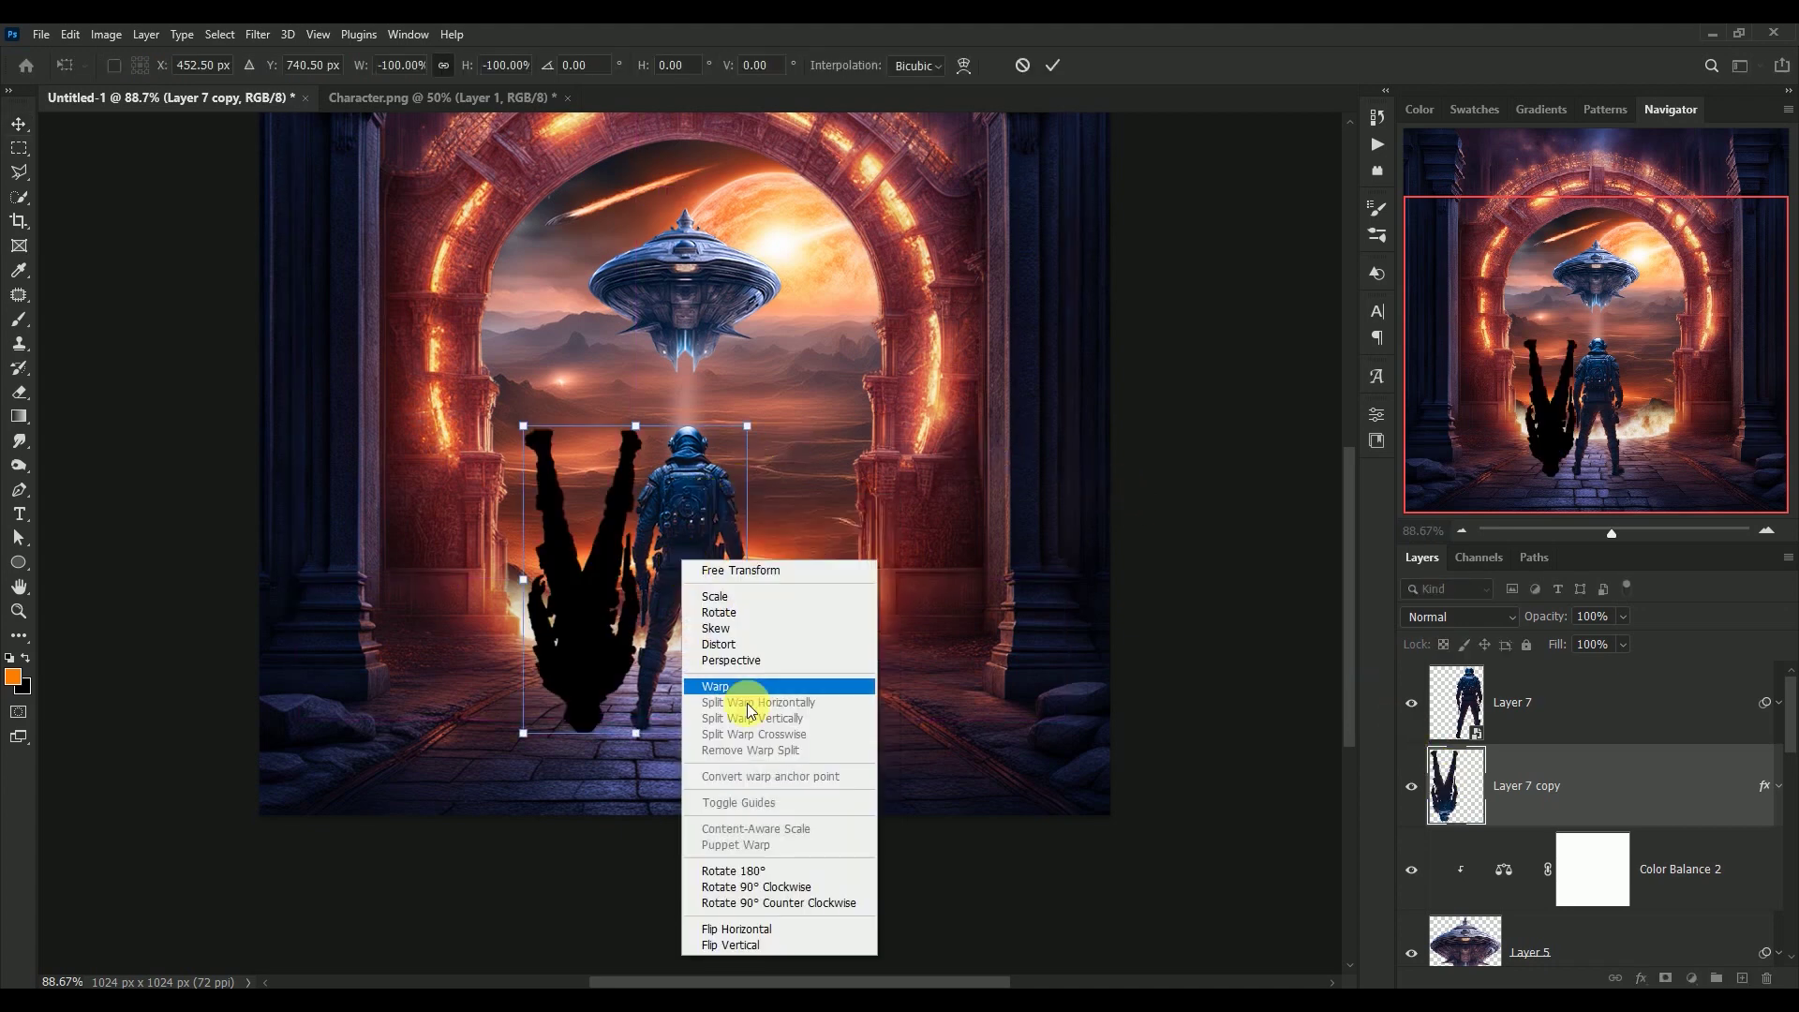
pyautogui.click(768, 945)
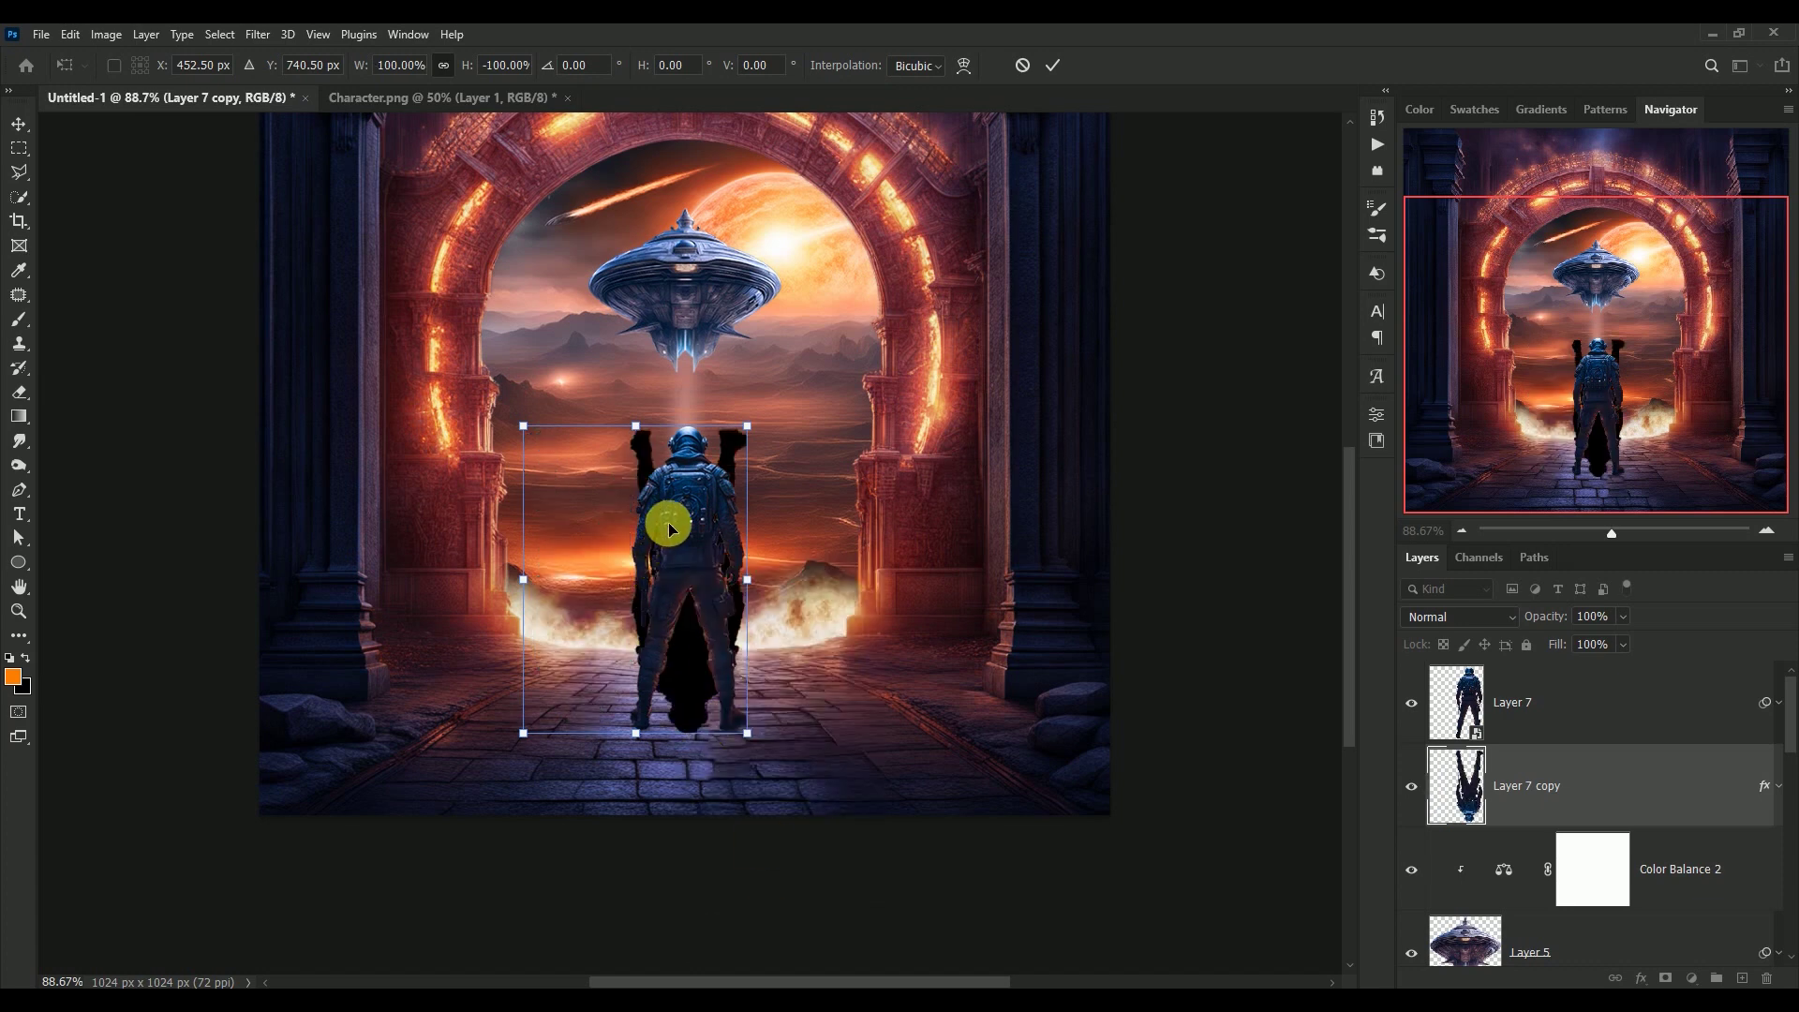
pyautogui.moveTo(667, 524); pyautogui.dragTo(666, 813)
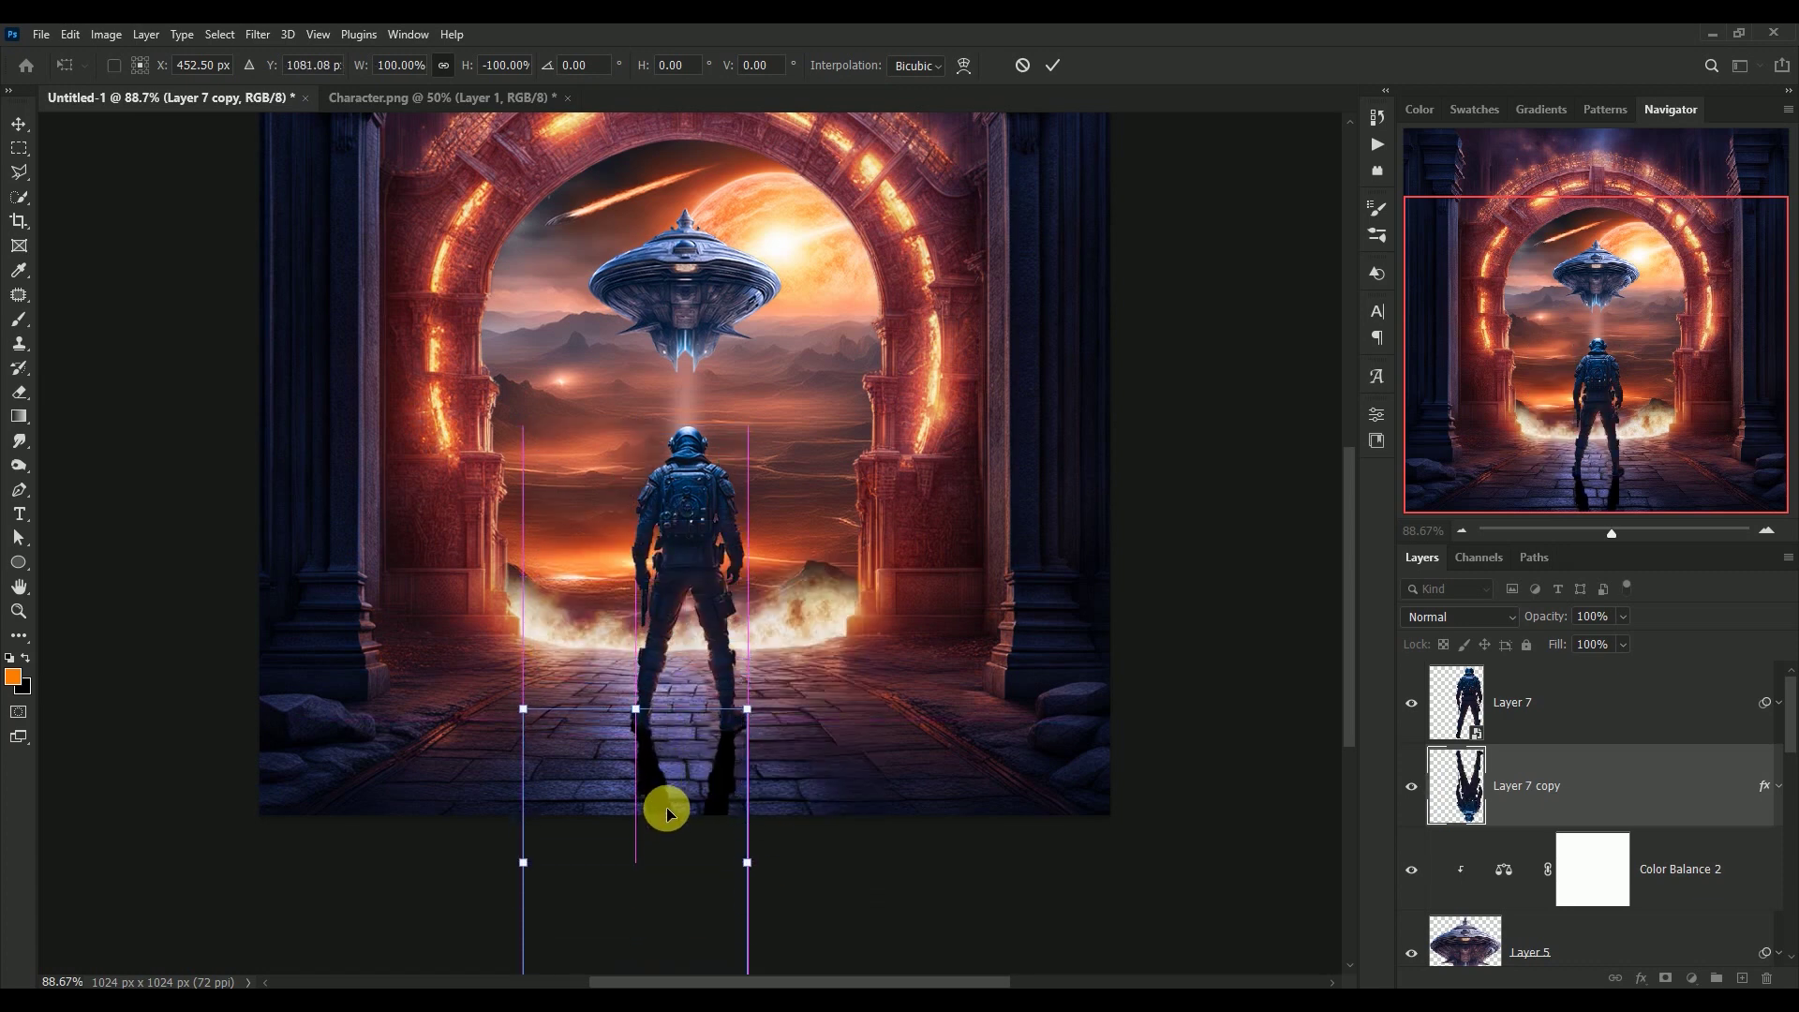
pyautogui.press('Return')
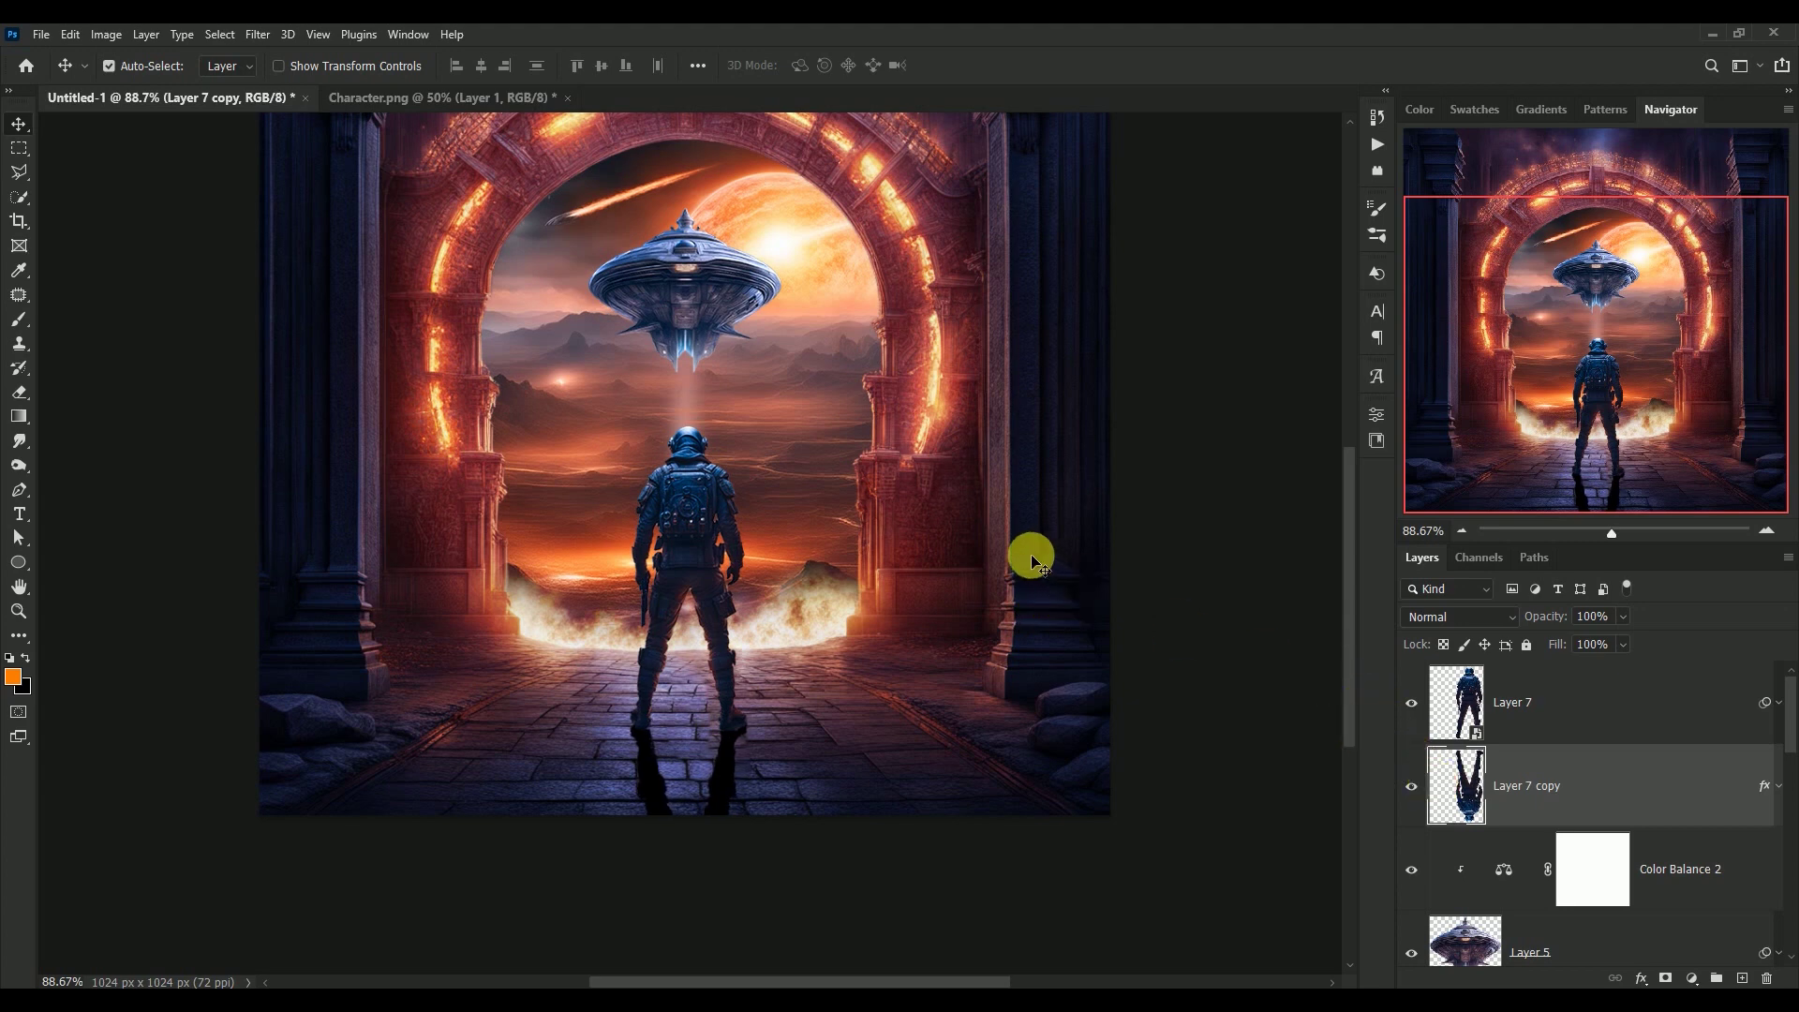
# Step: Soften the soldier's reflection with a 4-pixel Gaussian Blur
pyautogui.click(259, 34)
pyautogui.moveTo(298, 273)
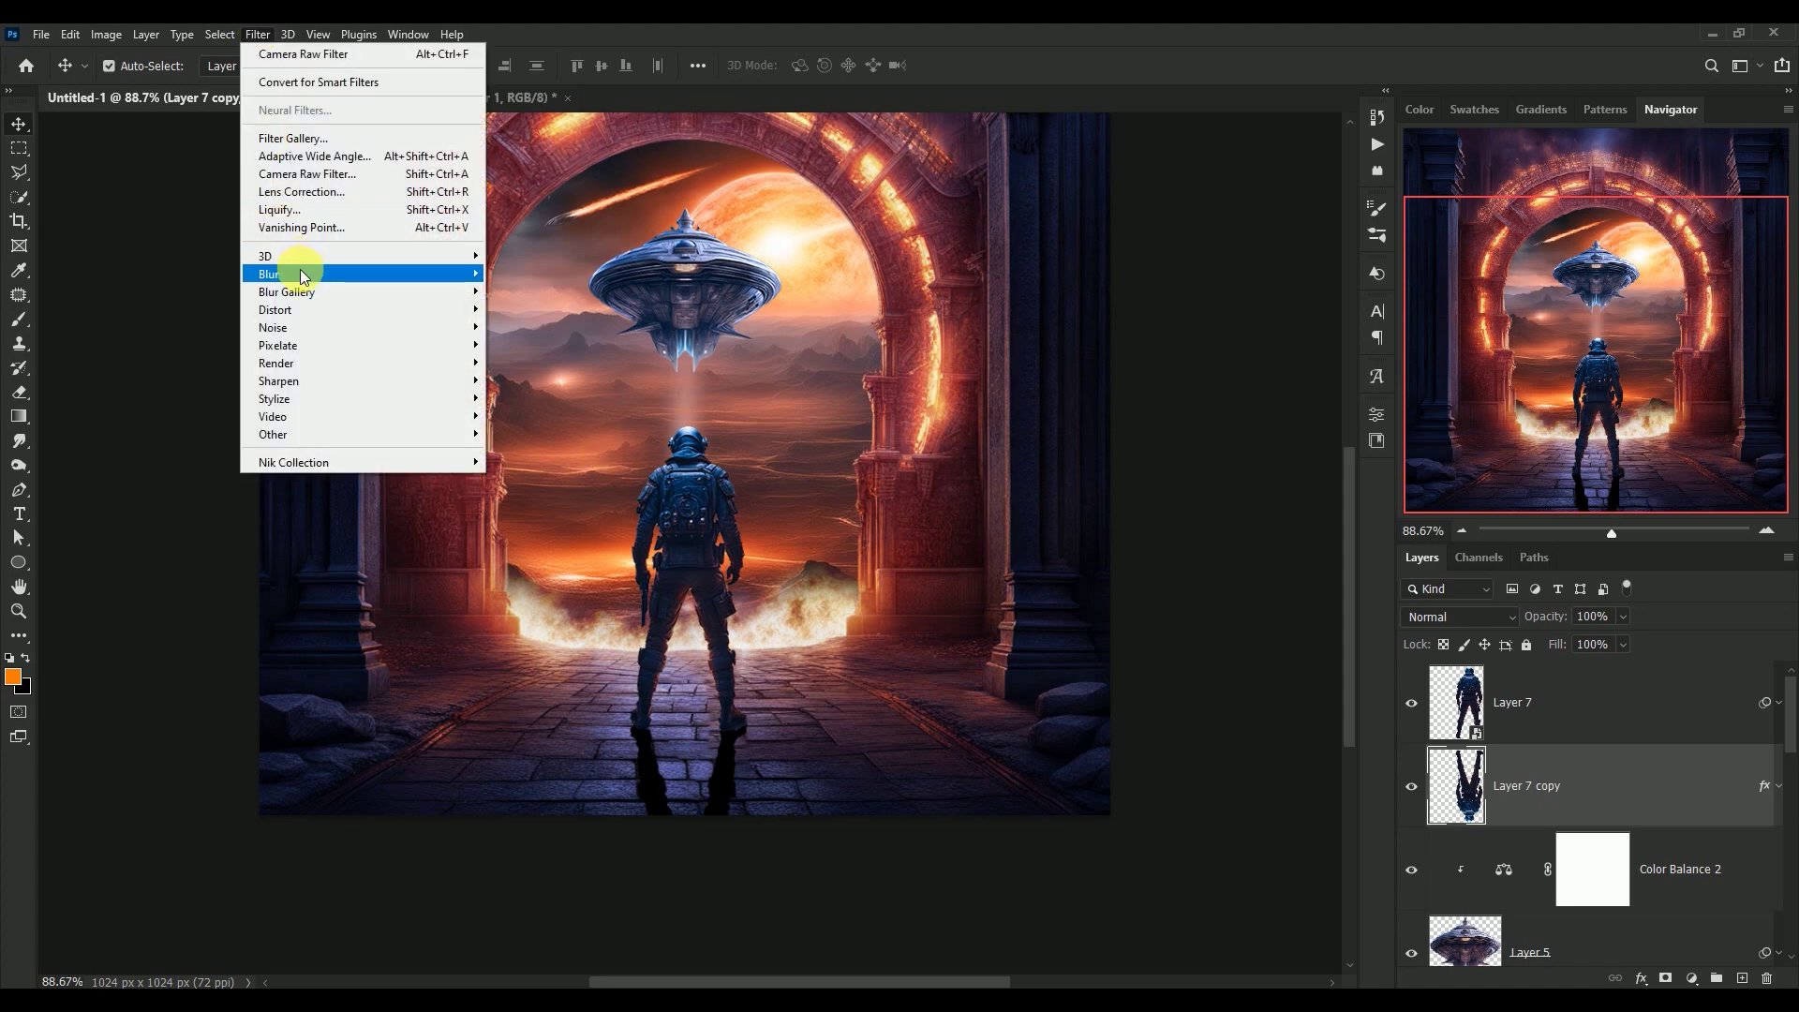
pyautogui.click(532, 344)
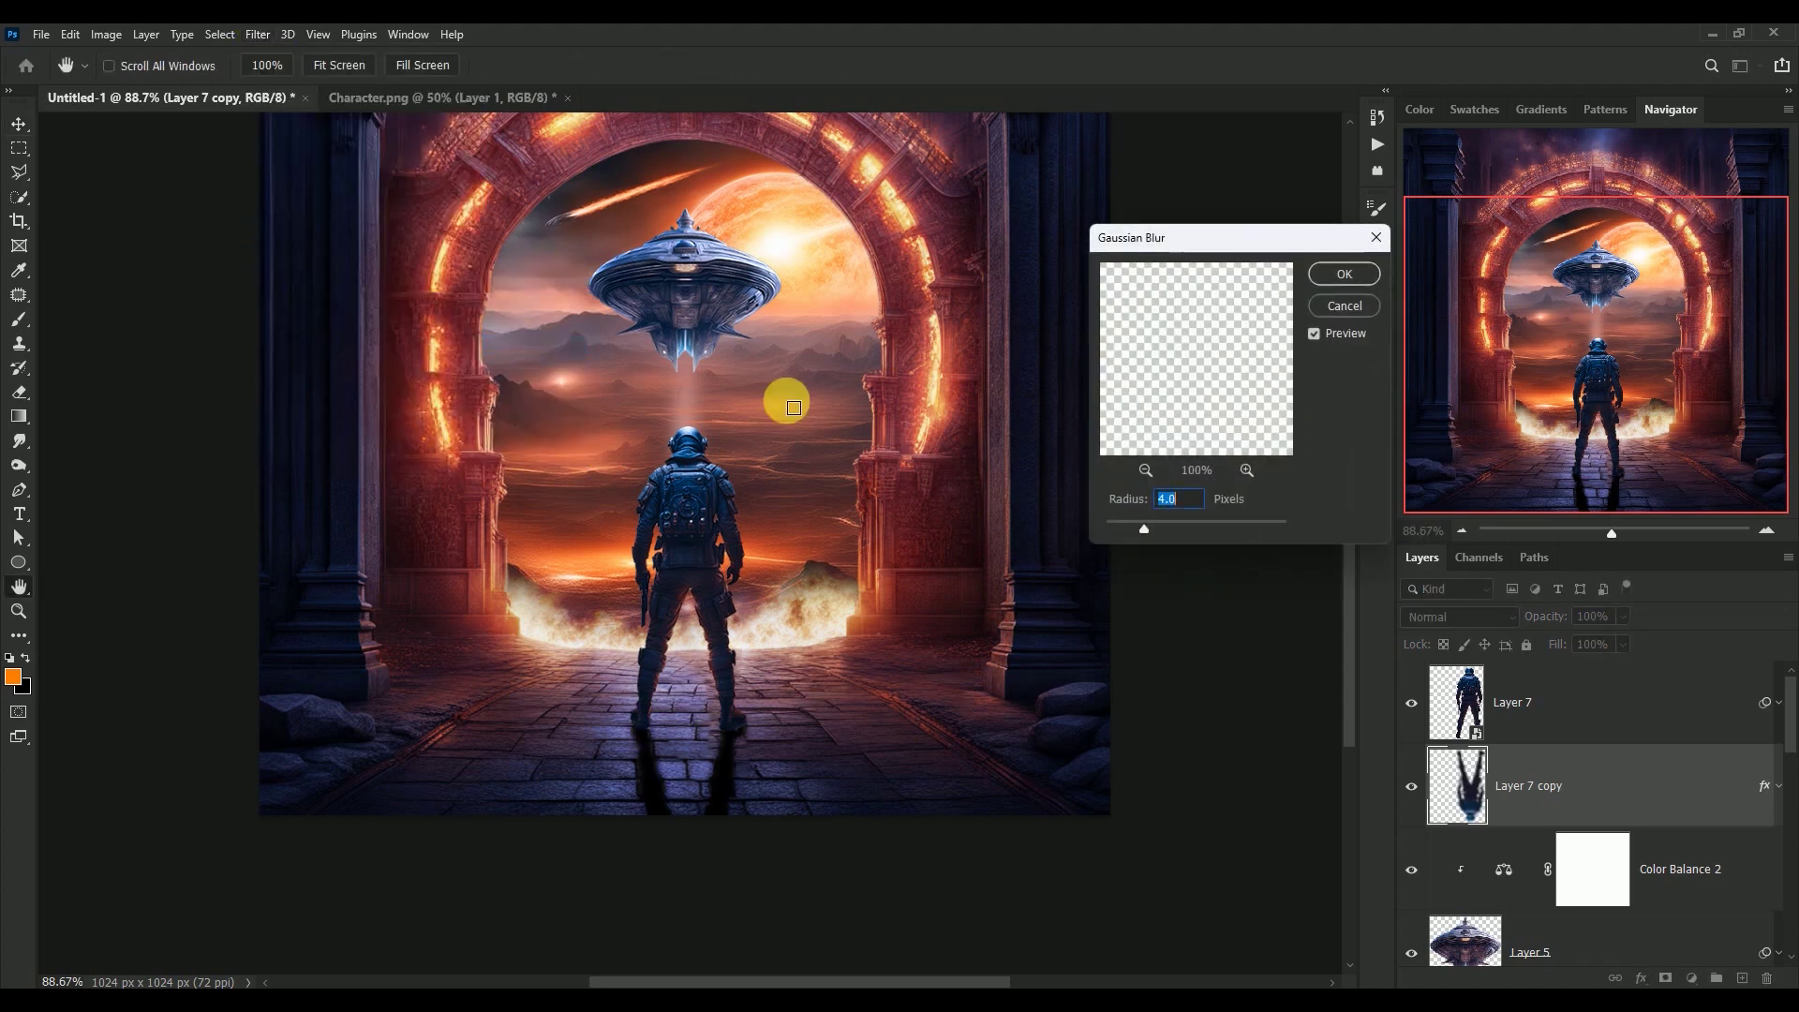
pyautogui.click(1345, 273)
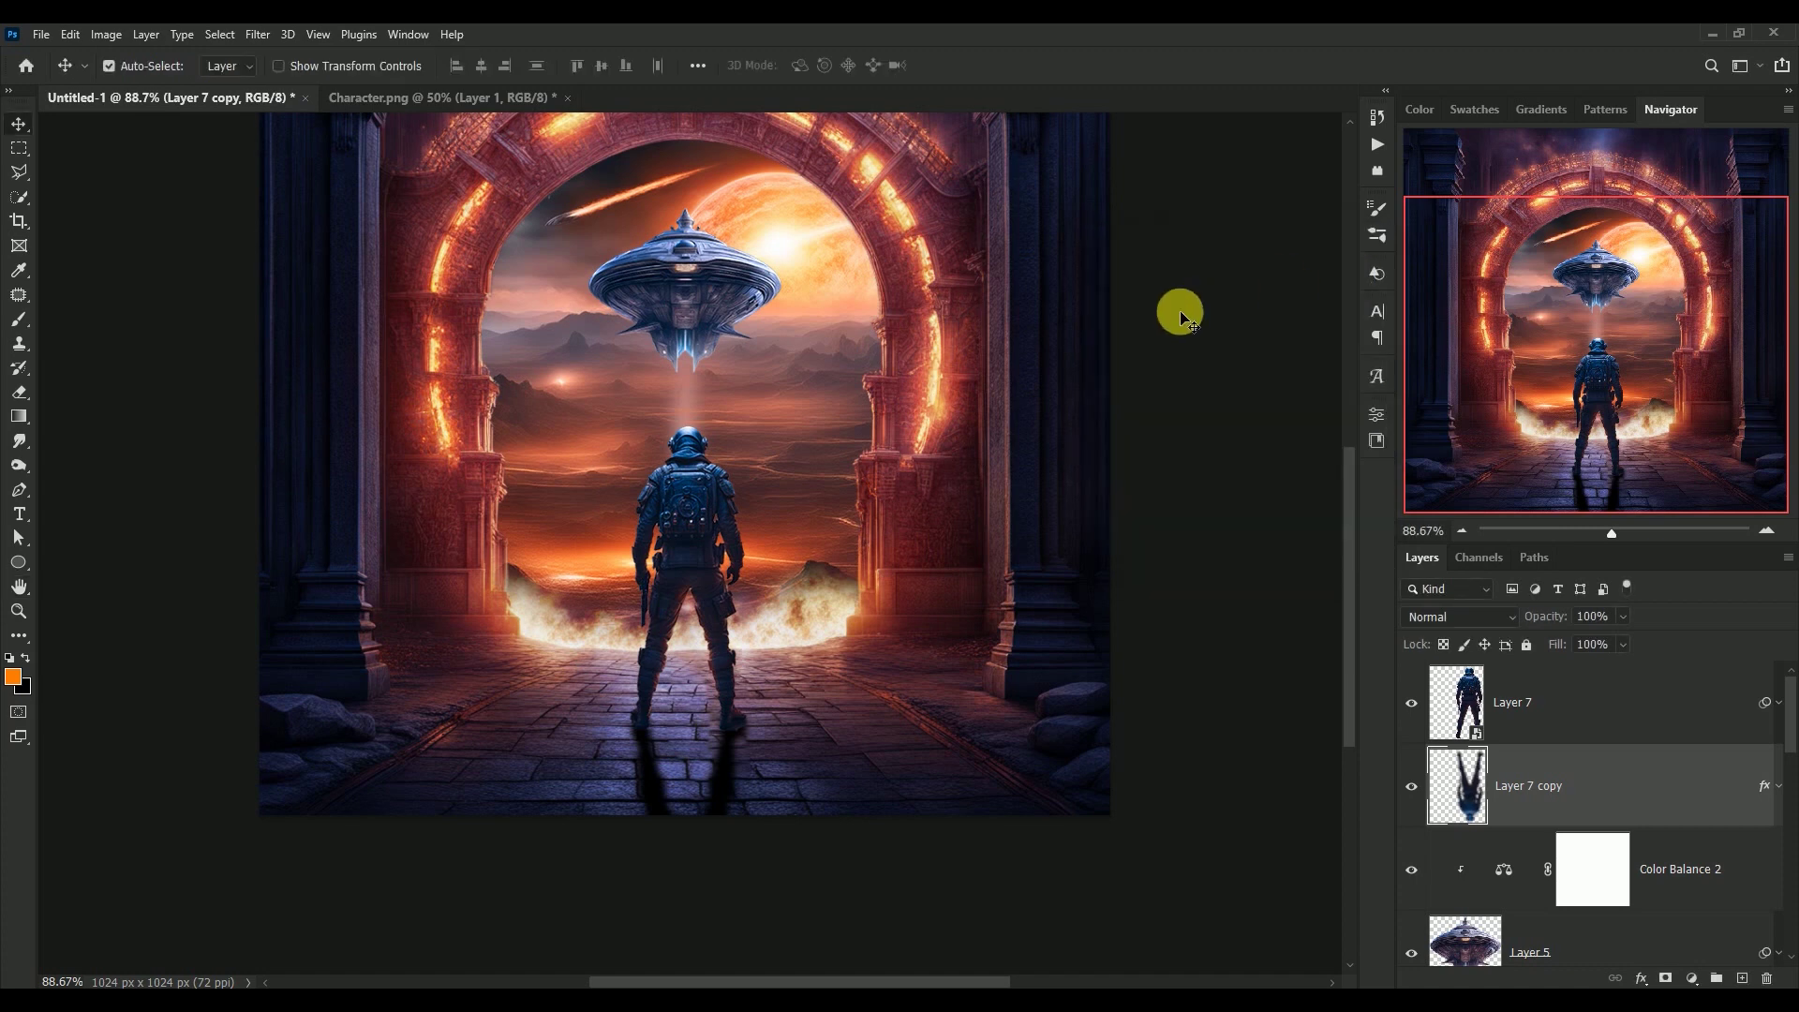
# Step: Blend the reflection in Soft Light at 70% opacity, compare it, then select Layer 7
pyautogui.click(1443, 617)
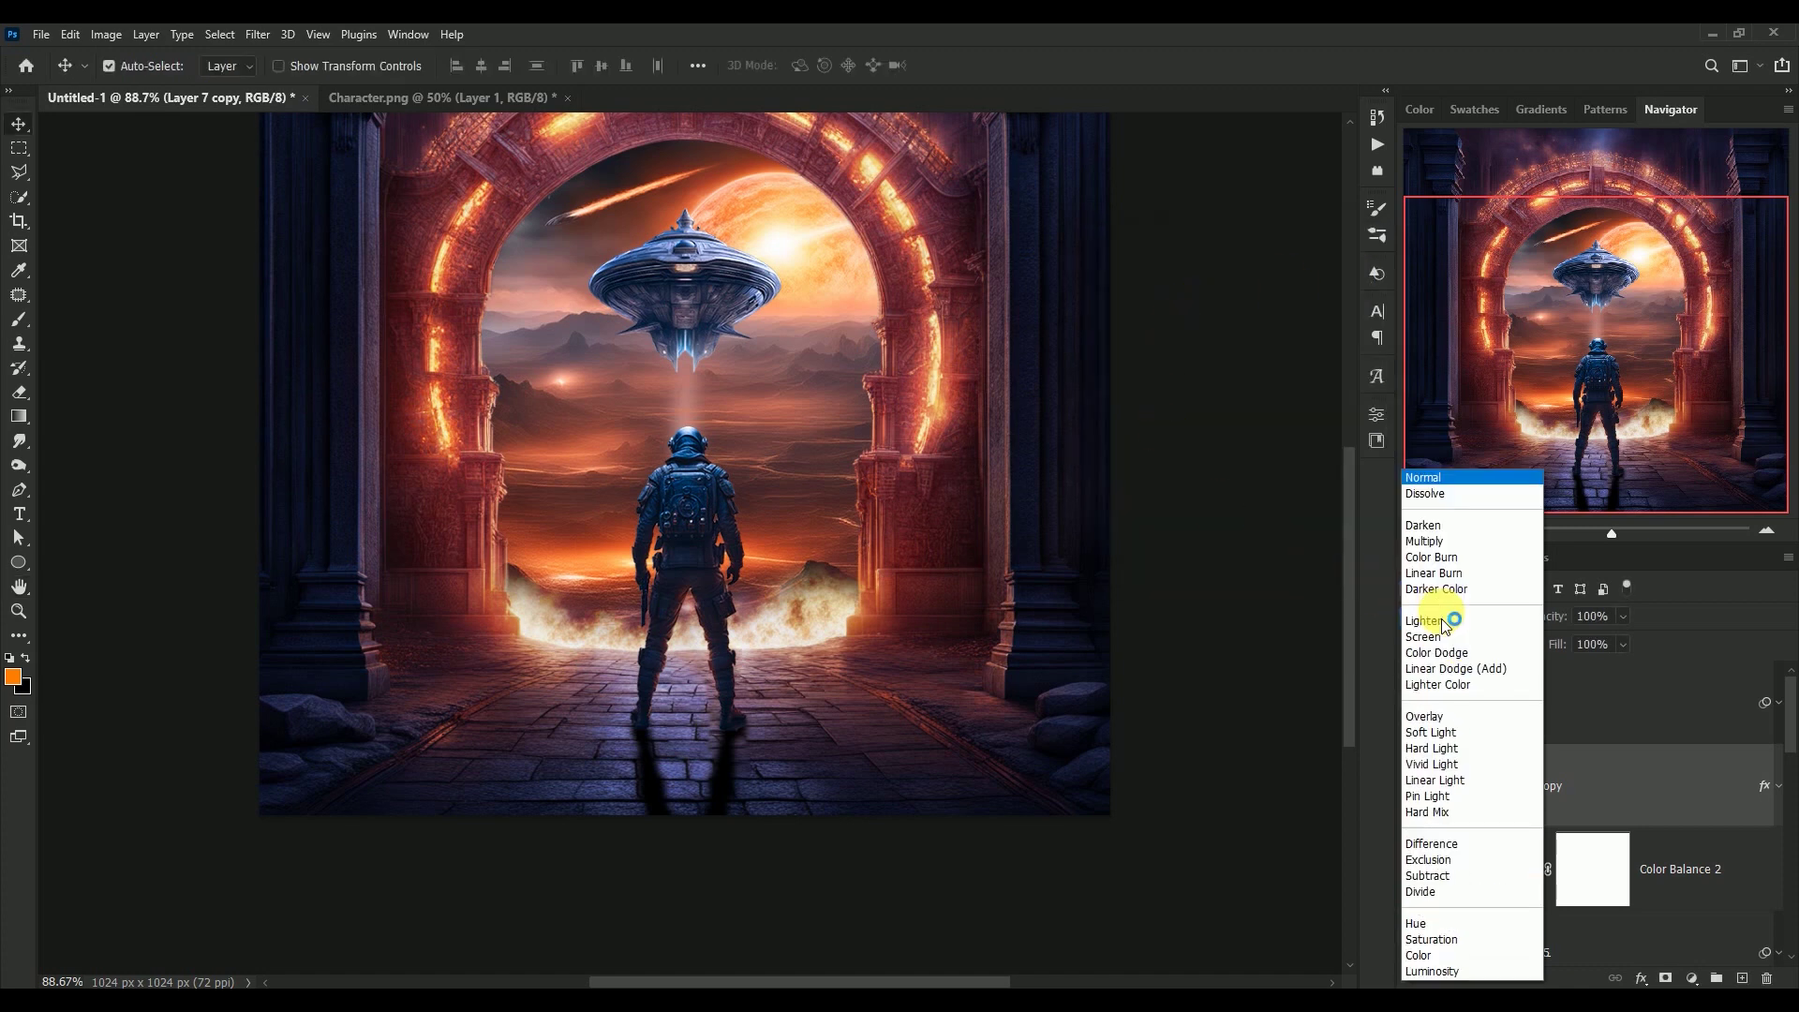
pyautogui.click(1453, 730)
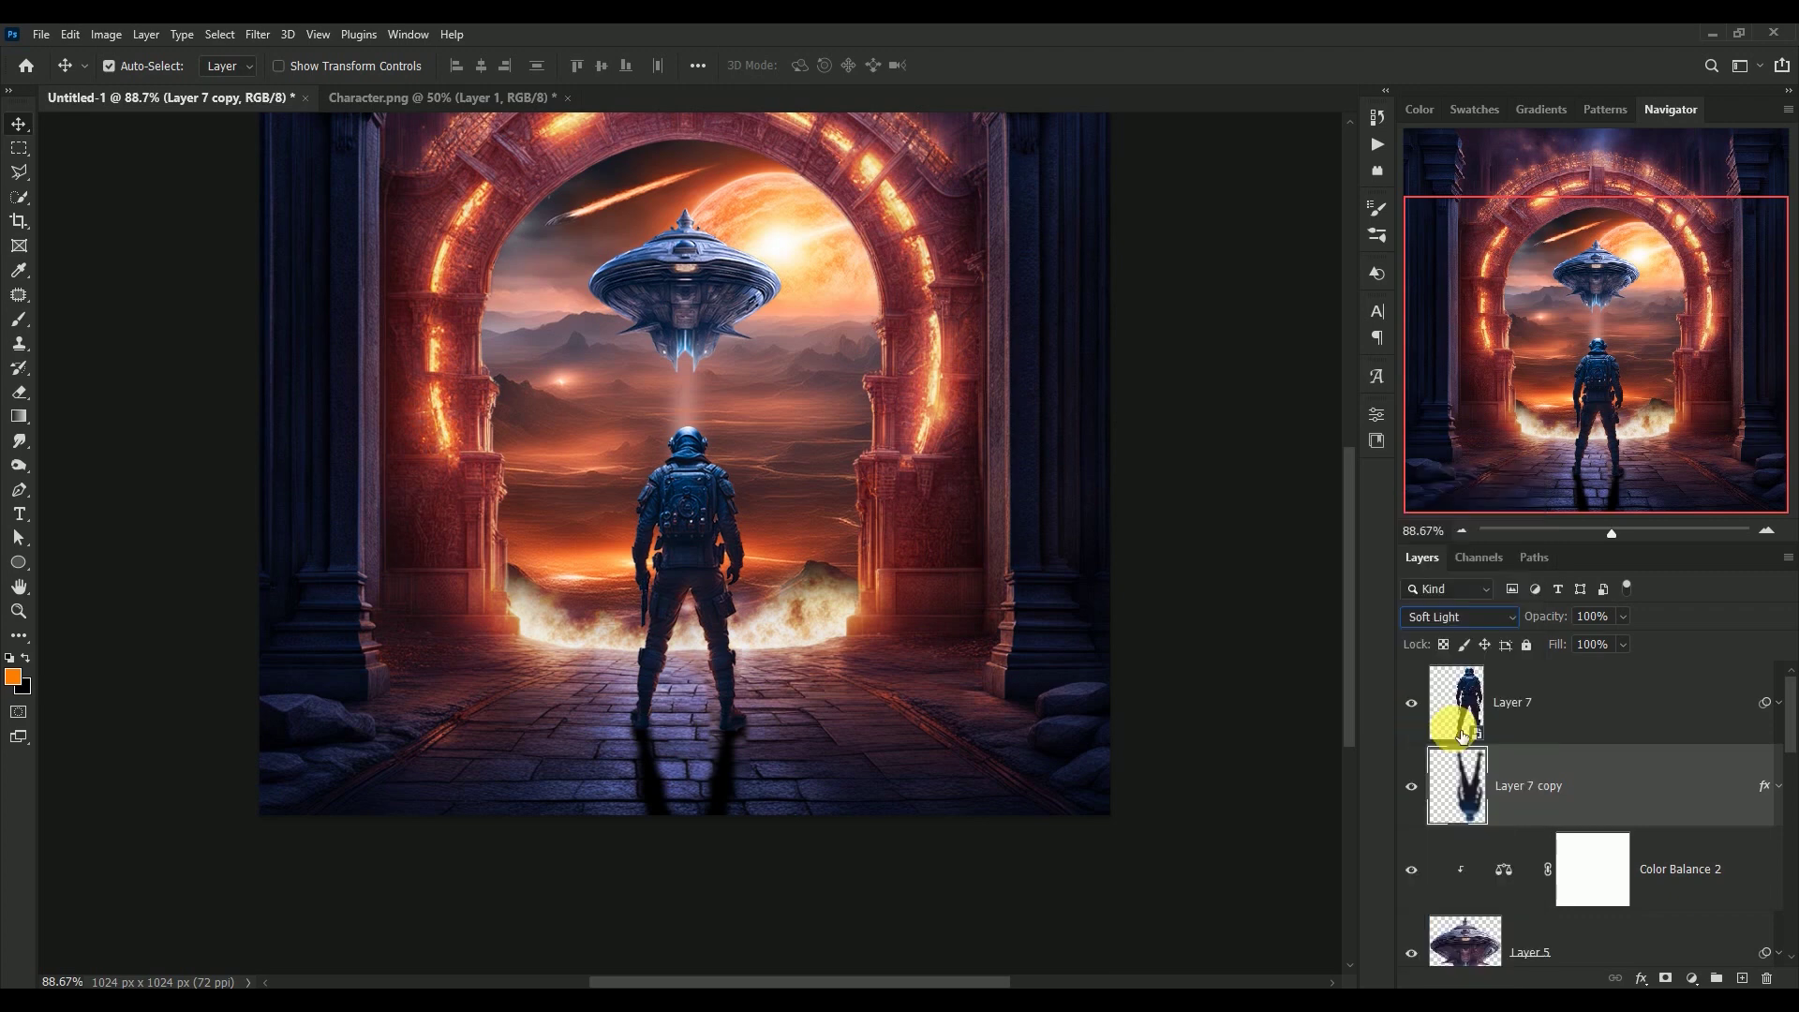
pyautogui.click(1603, 622)
pyautogui.write('70')
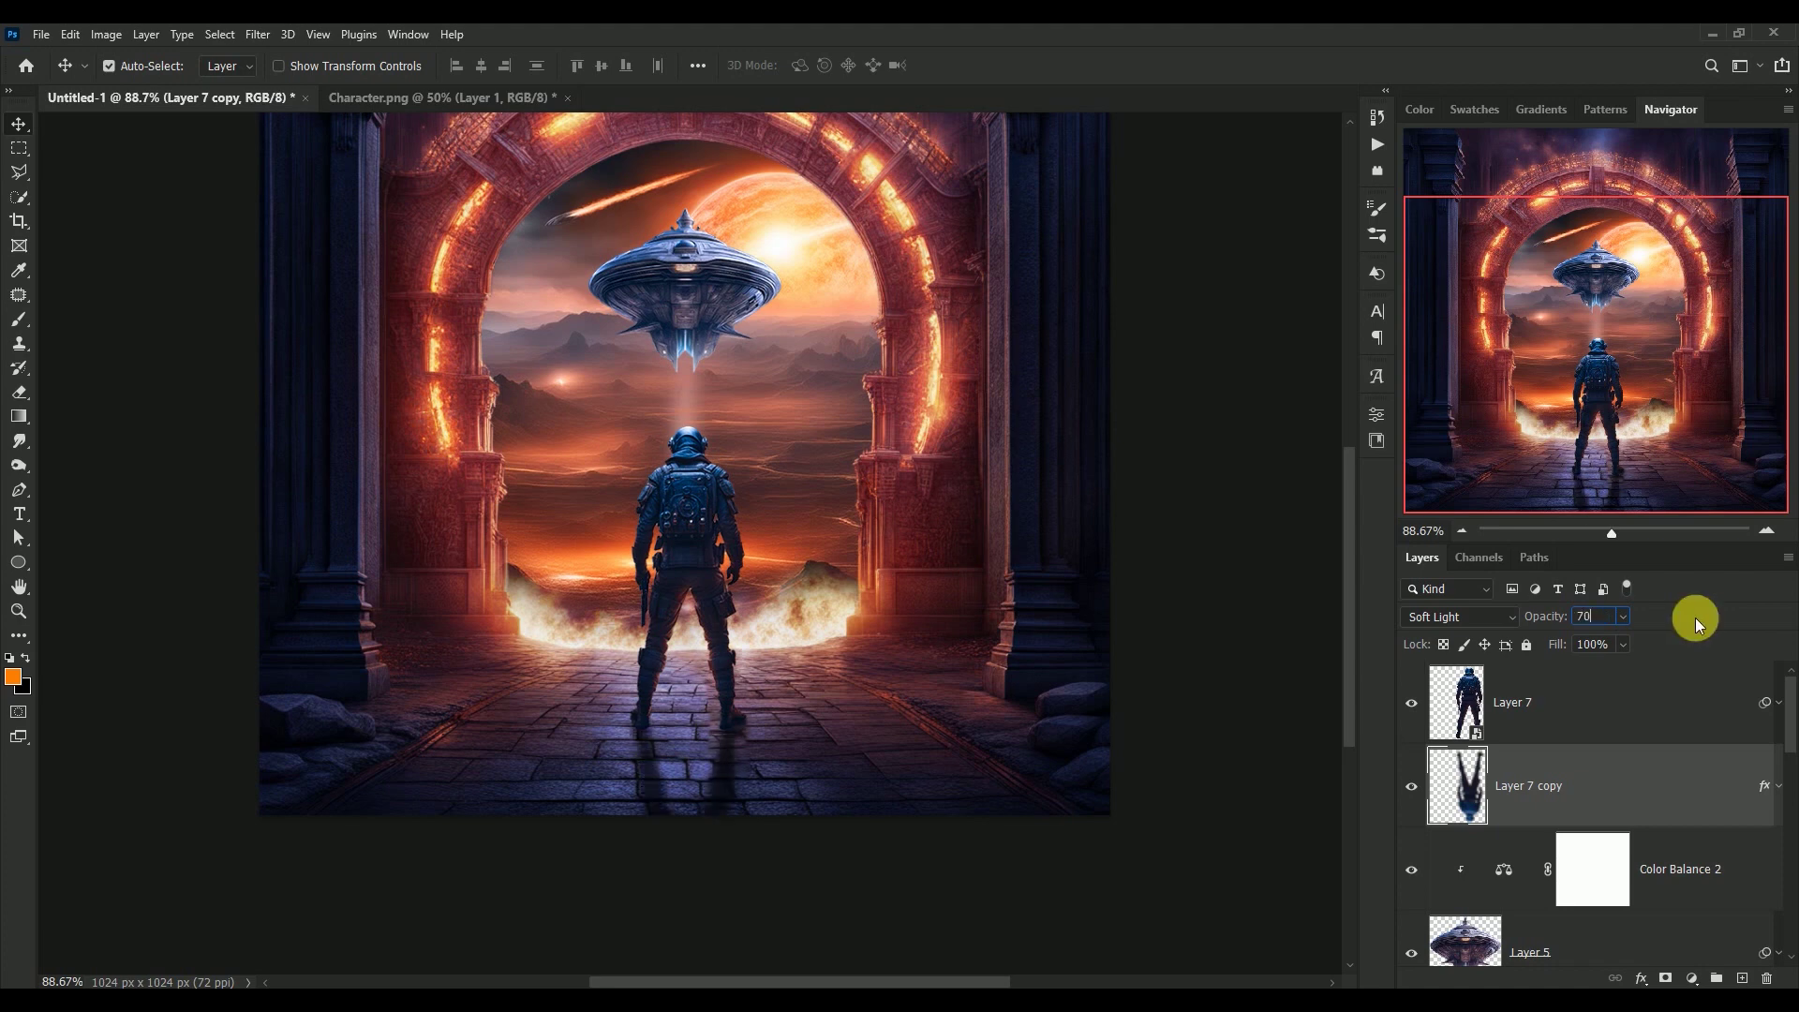
pyautogui.press('Return')
pyautogui.click(1412, 788)
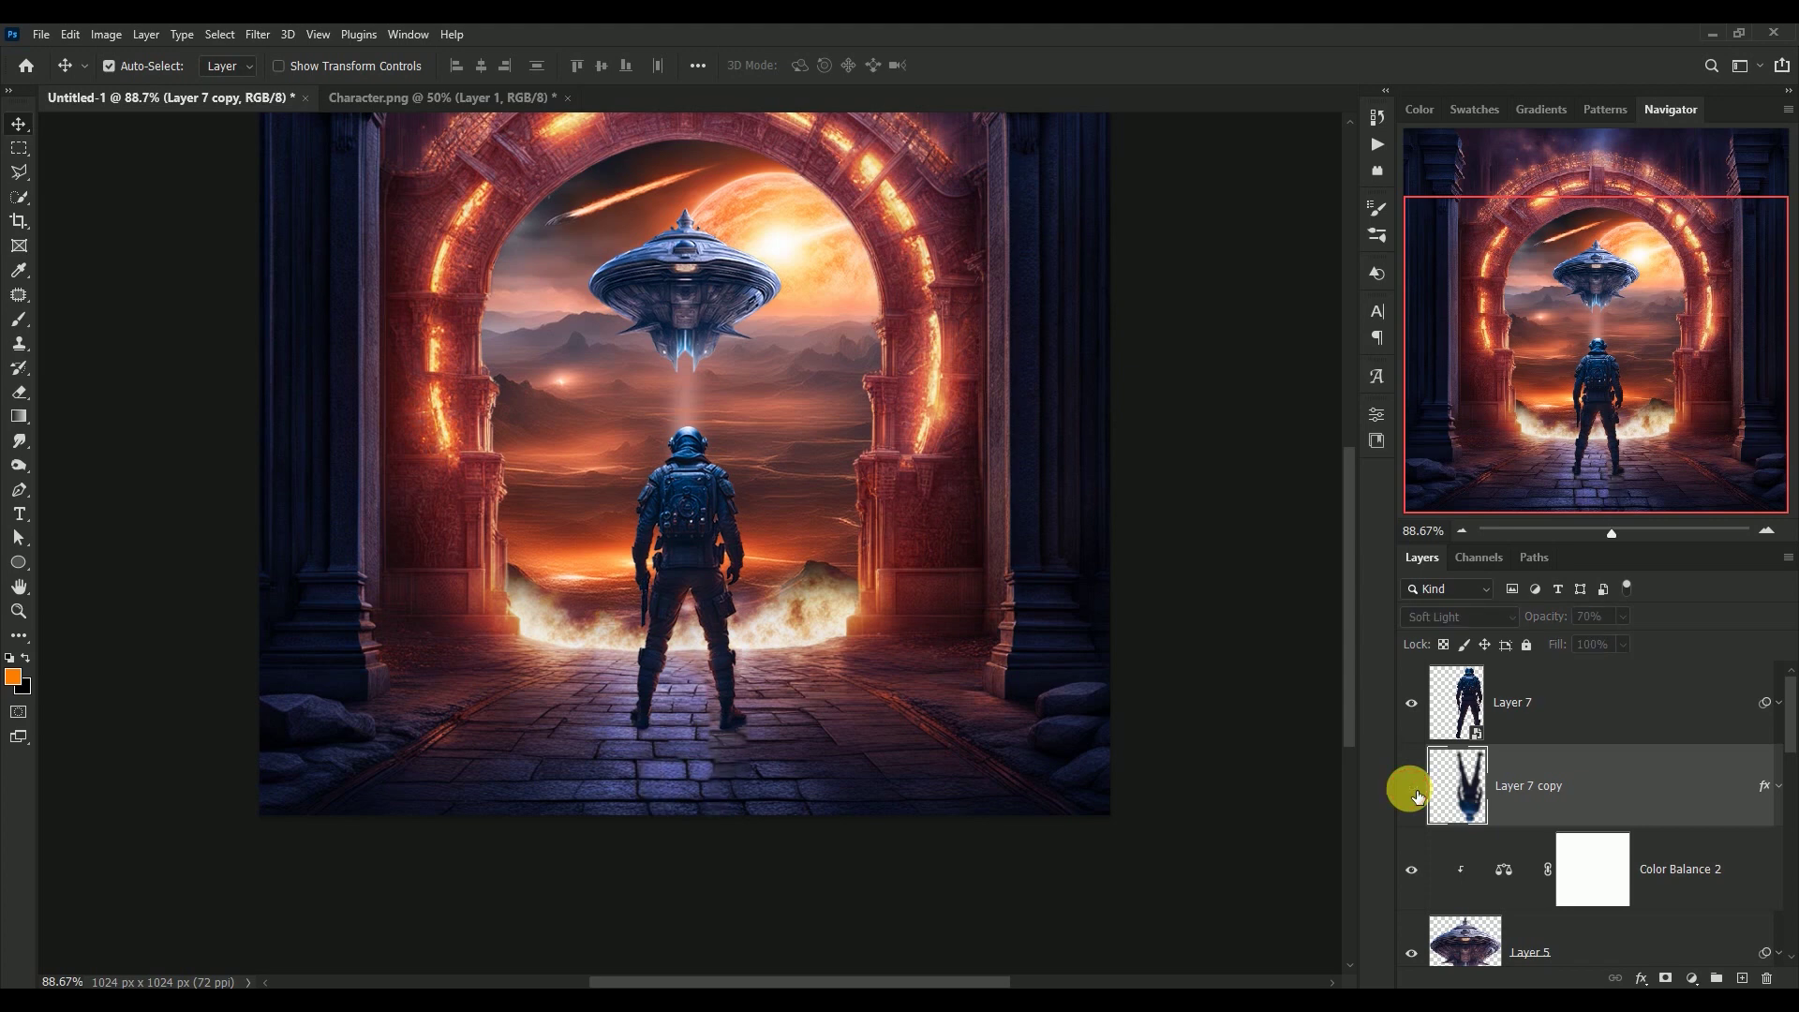
pyautogui.click(1413, 789)
pyautogui.click(1474, 704)
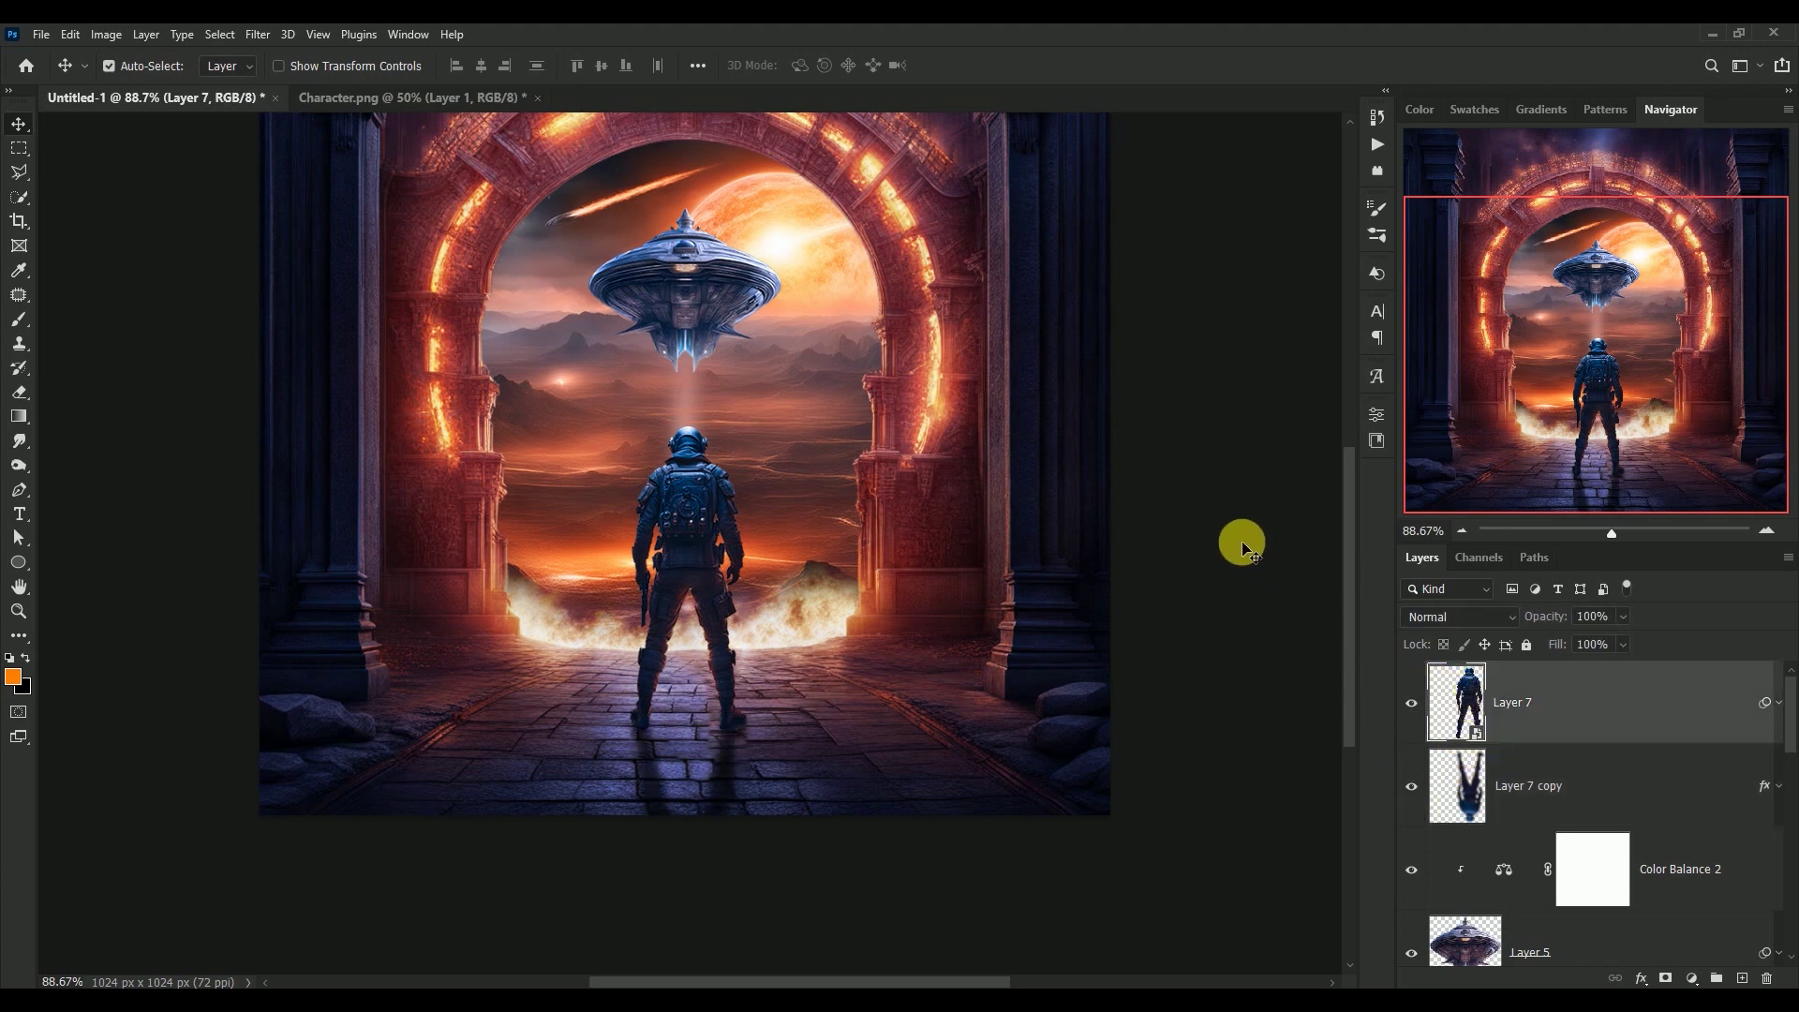
pyautogui.scroll(3, 1243, 545)
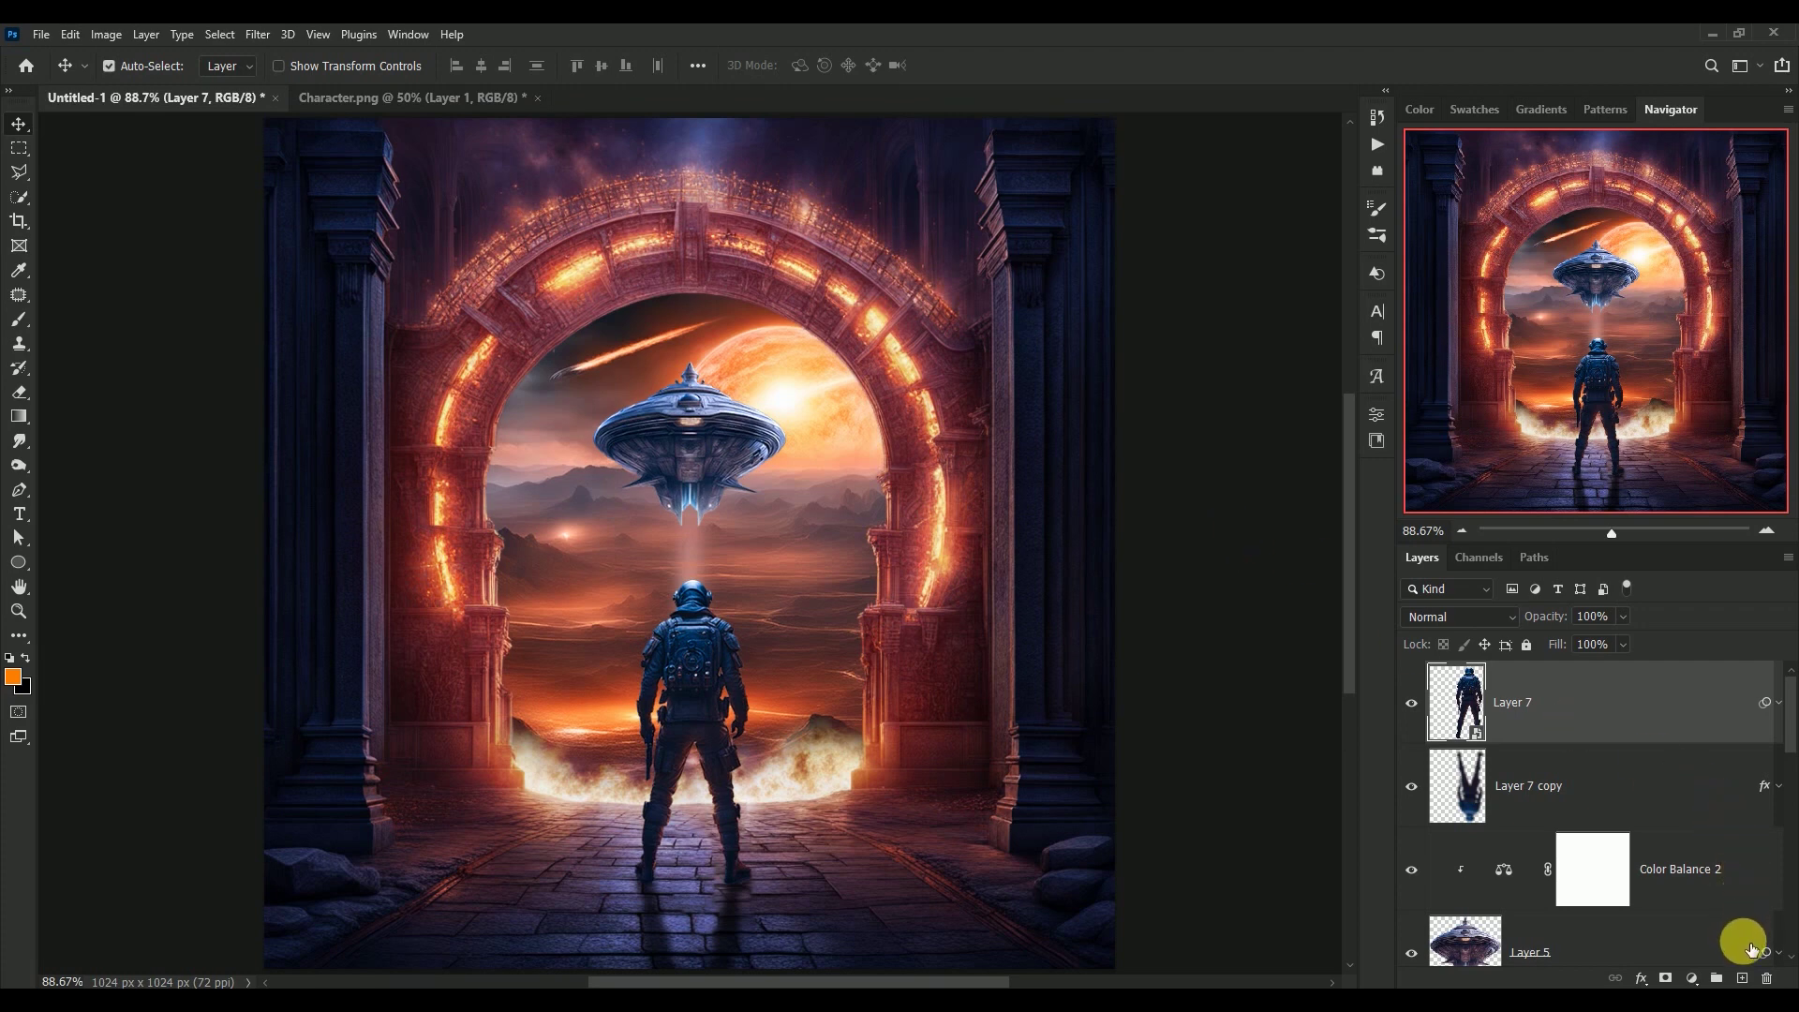
# Step: Add a new layer clipped to Layer 7, filled with 50% Gray and set to Overlay
pyautogui.click(1745, 977)
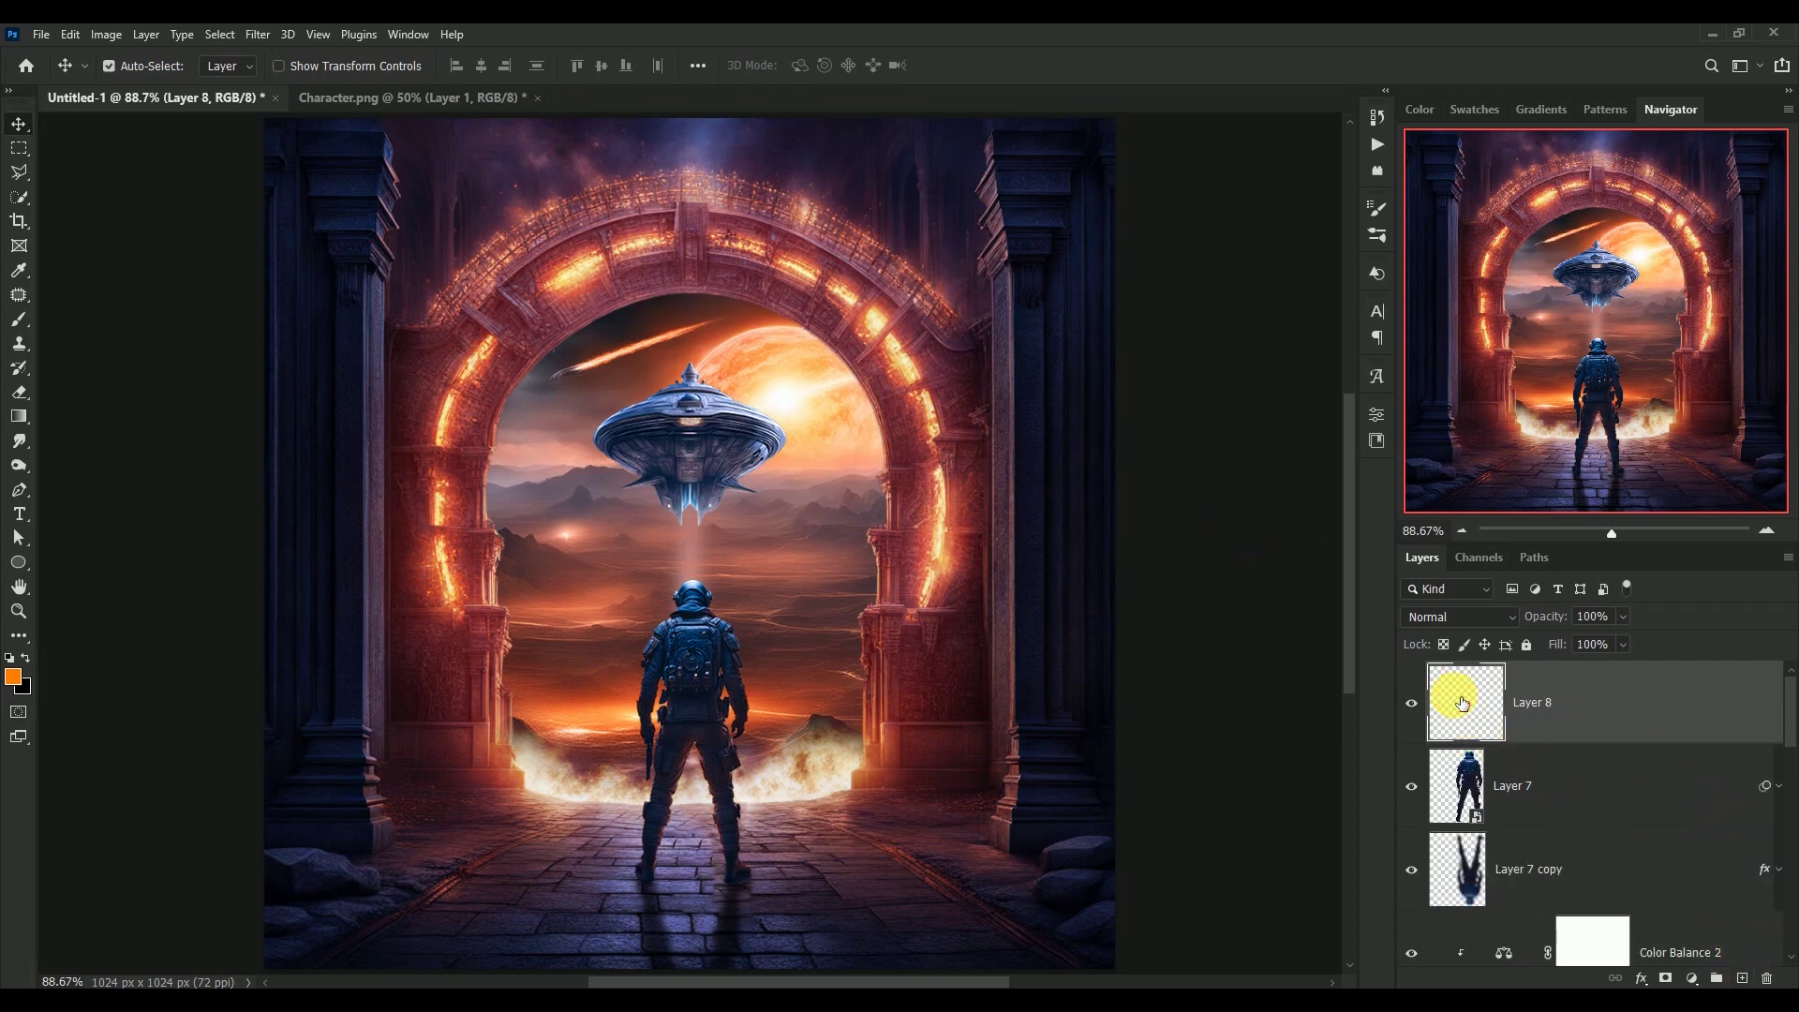
pyautogui.keyDown('alt'); pyautogui.click(1438, 745); pyautogui.keyUp('alt')
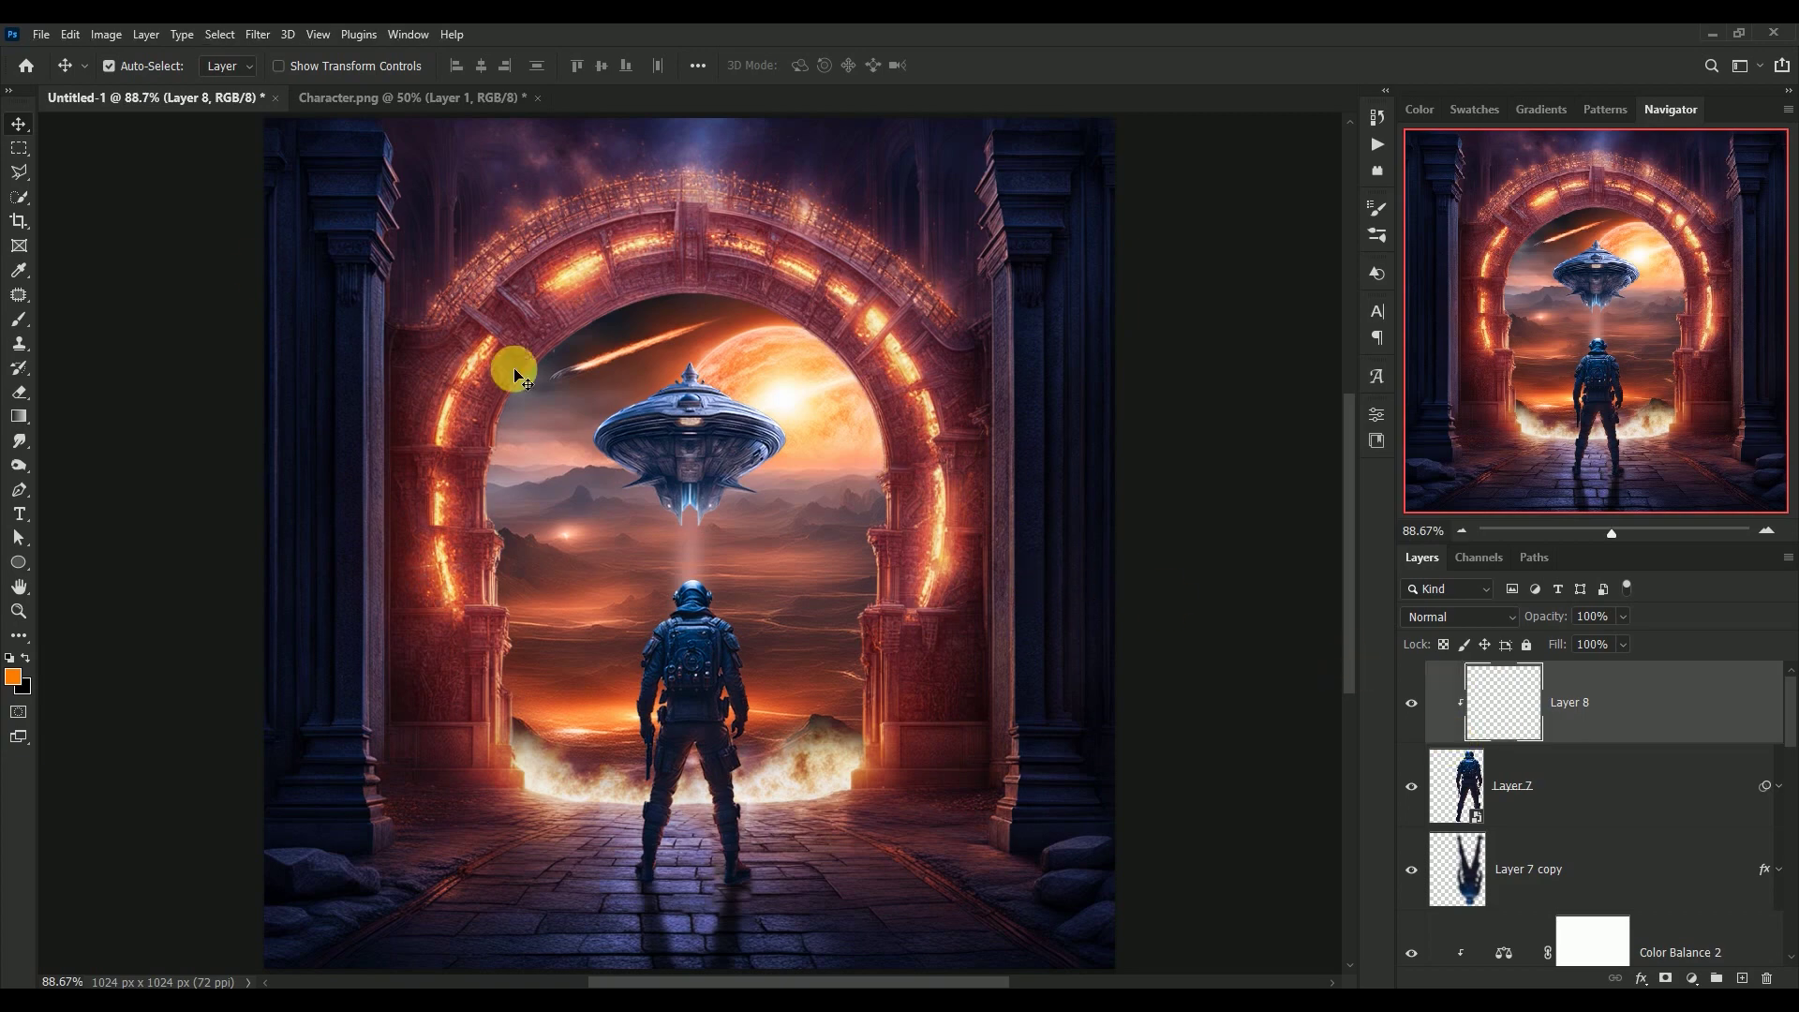
pyautogui.click(70, 34)
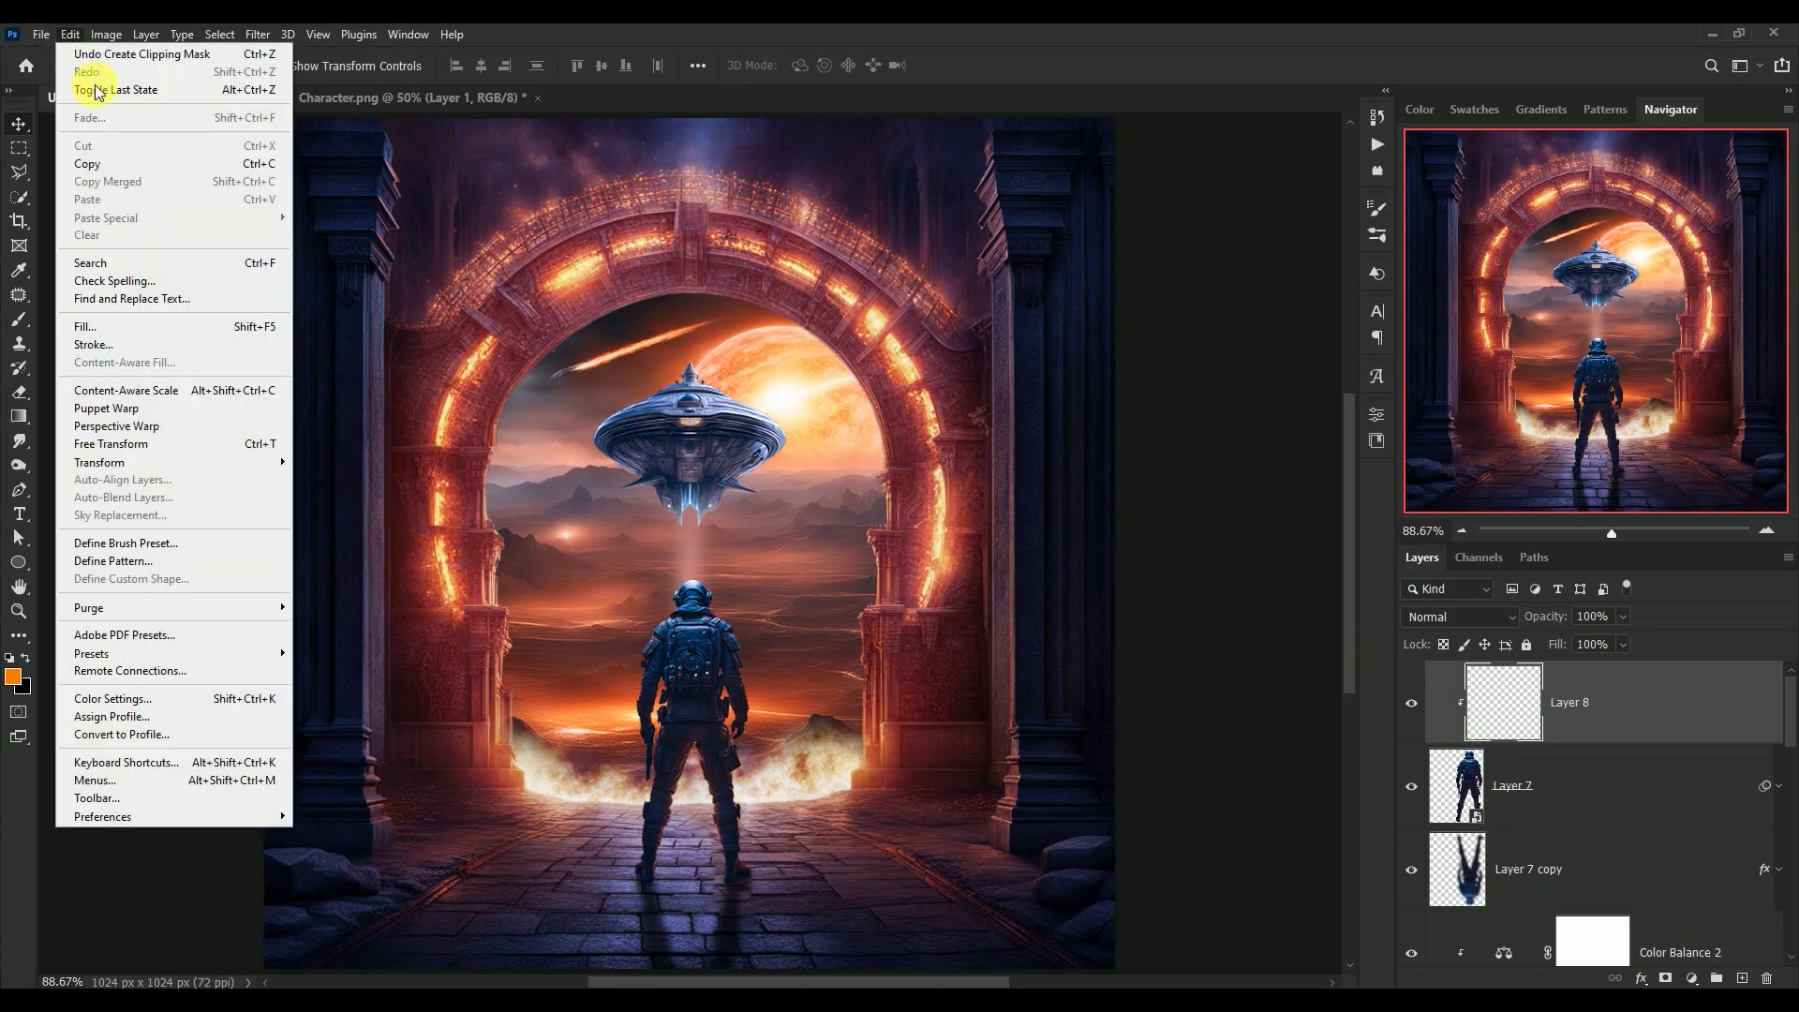
pyautogui.click(143, 324)
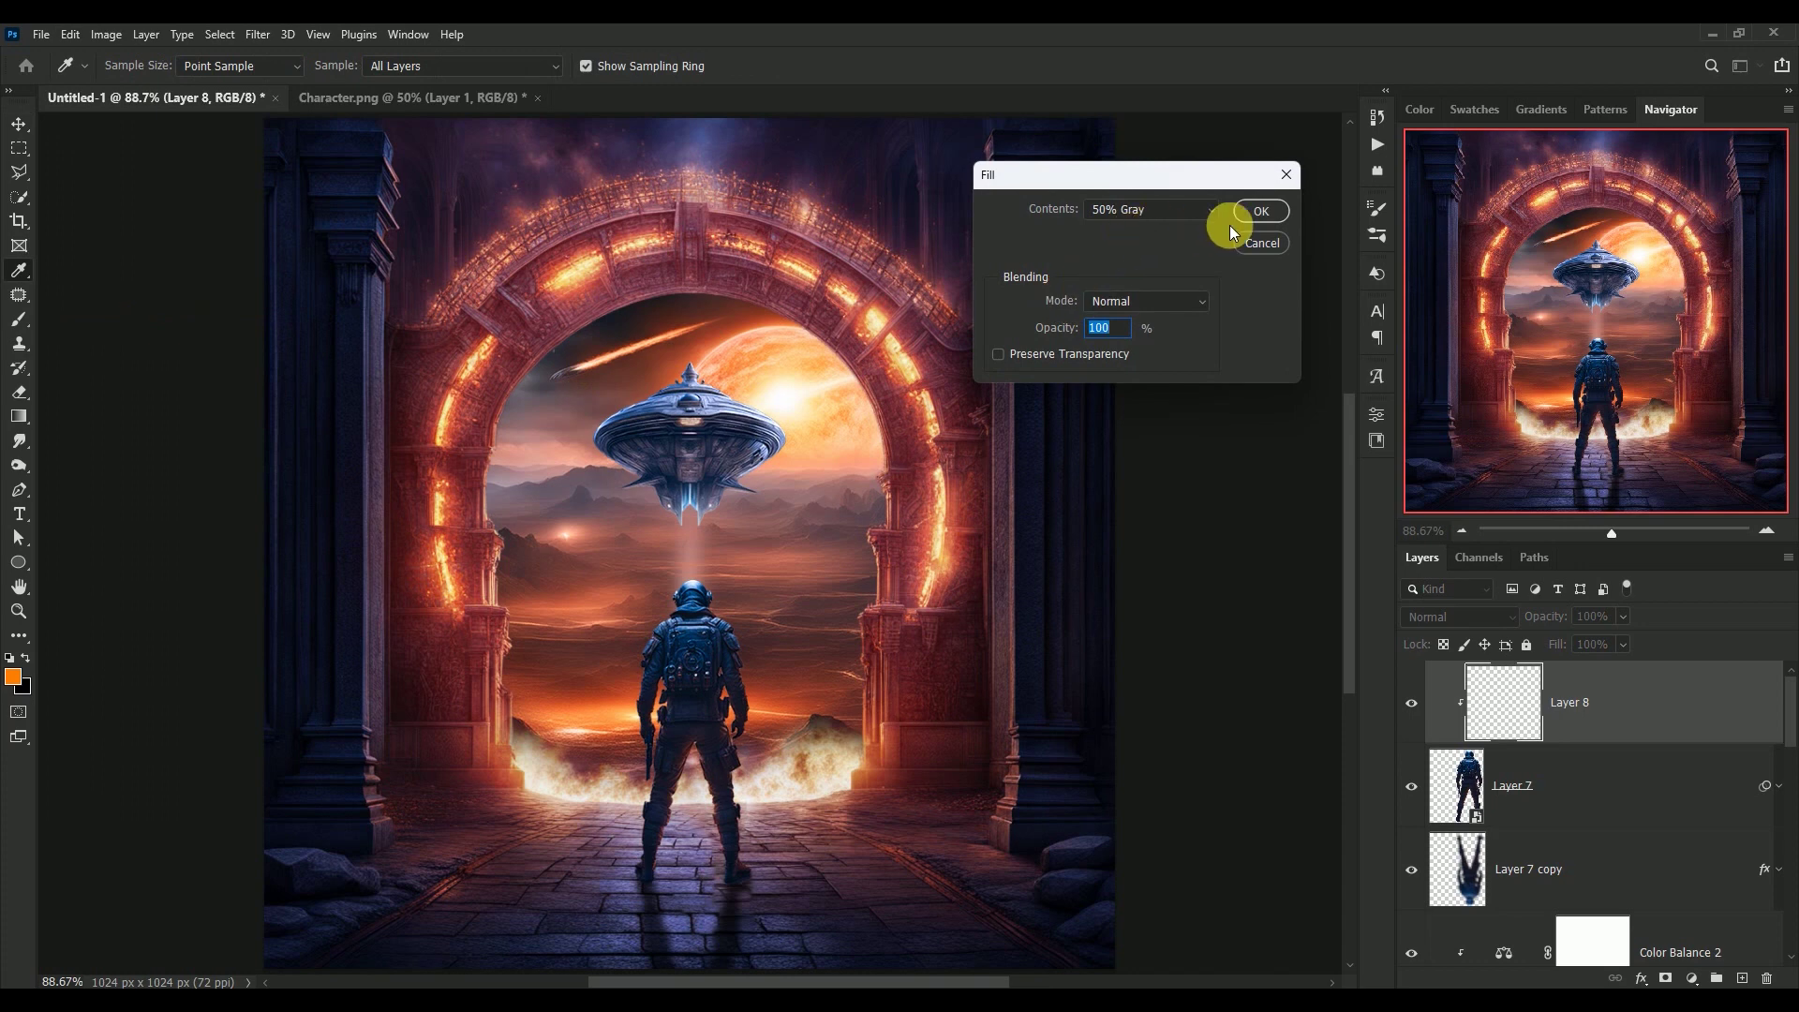
pyautogui.click(1260, 210)
pyautogui.press('v')
pyautogui.click(1424, 617)
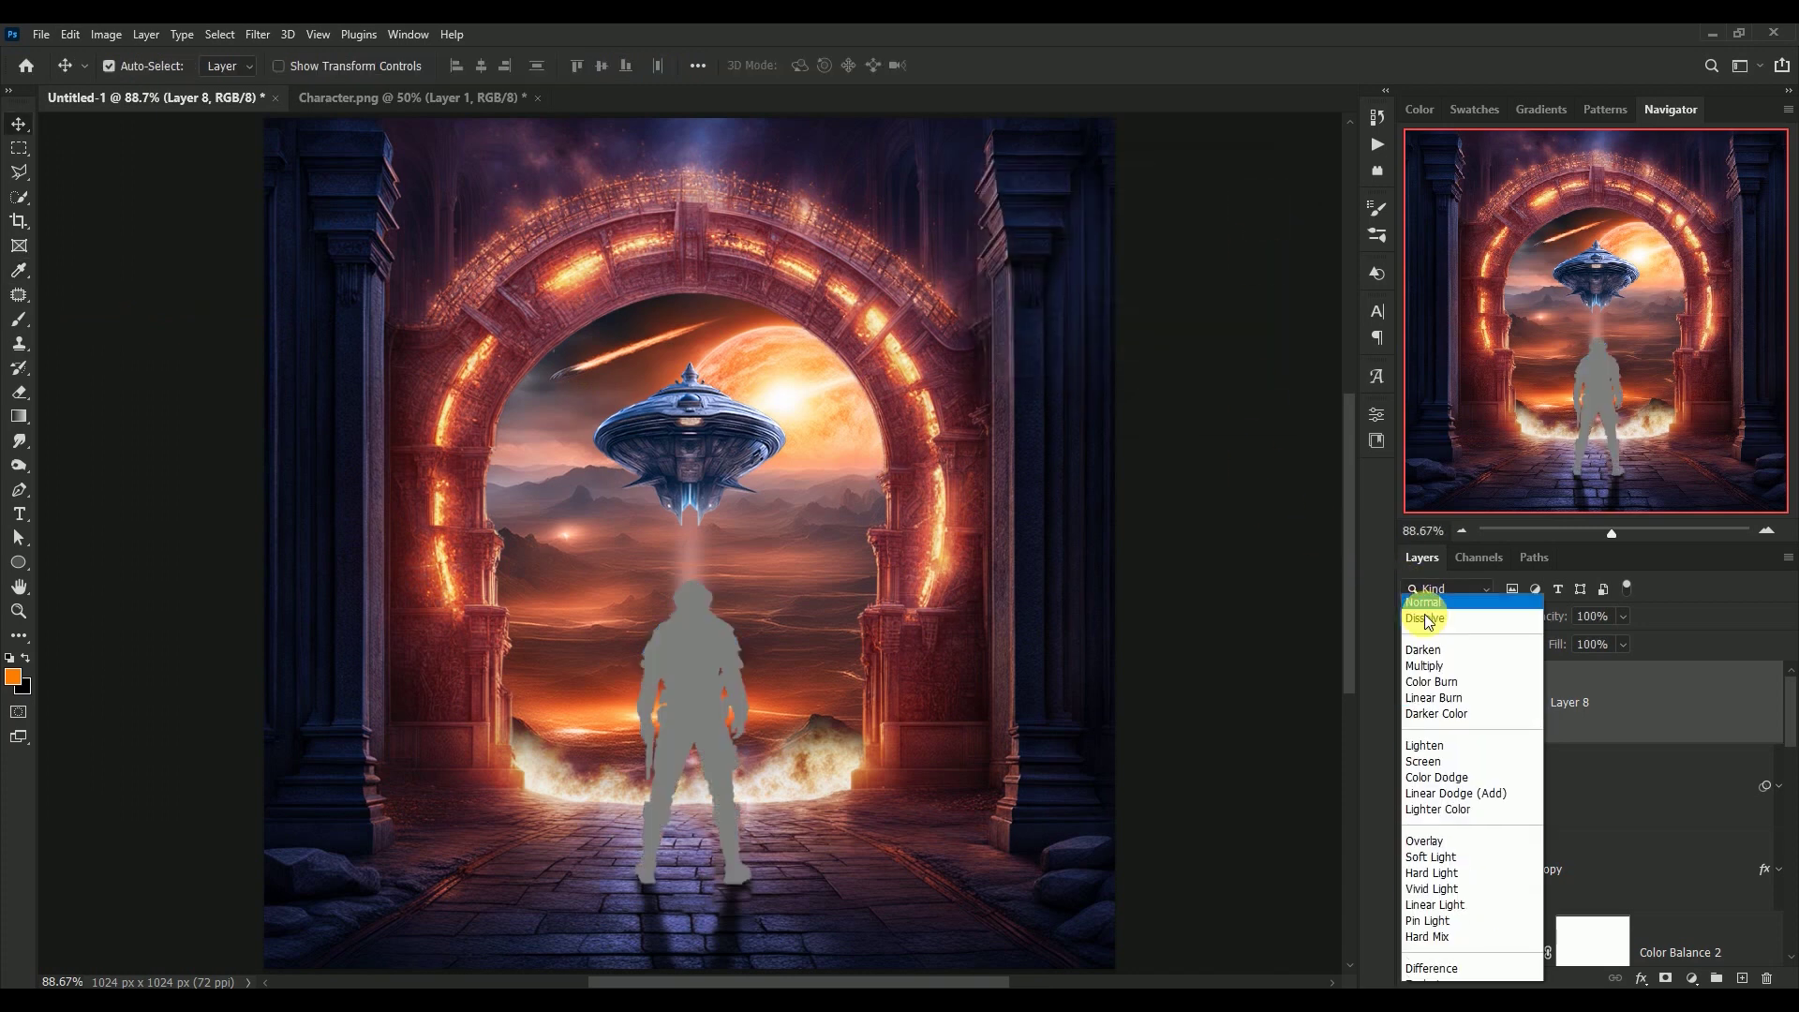
pyautogui.click(1429, 717)
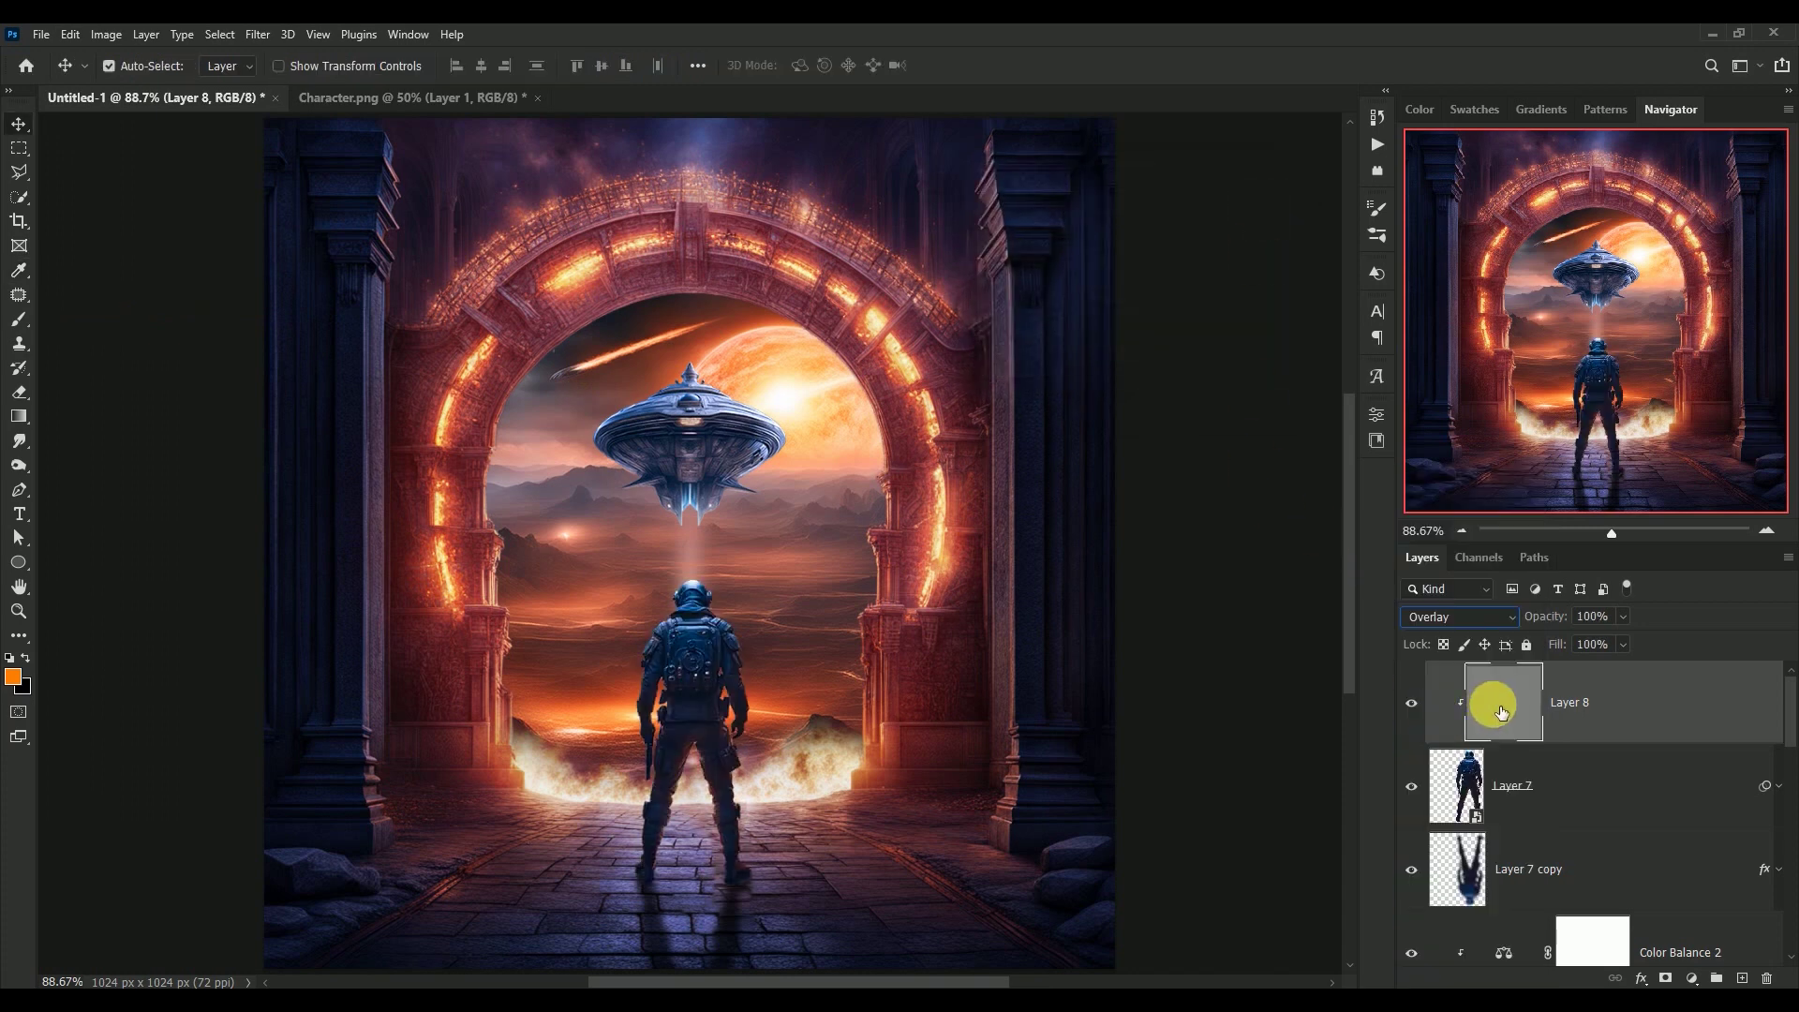
pyautogui.click(19, 465)
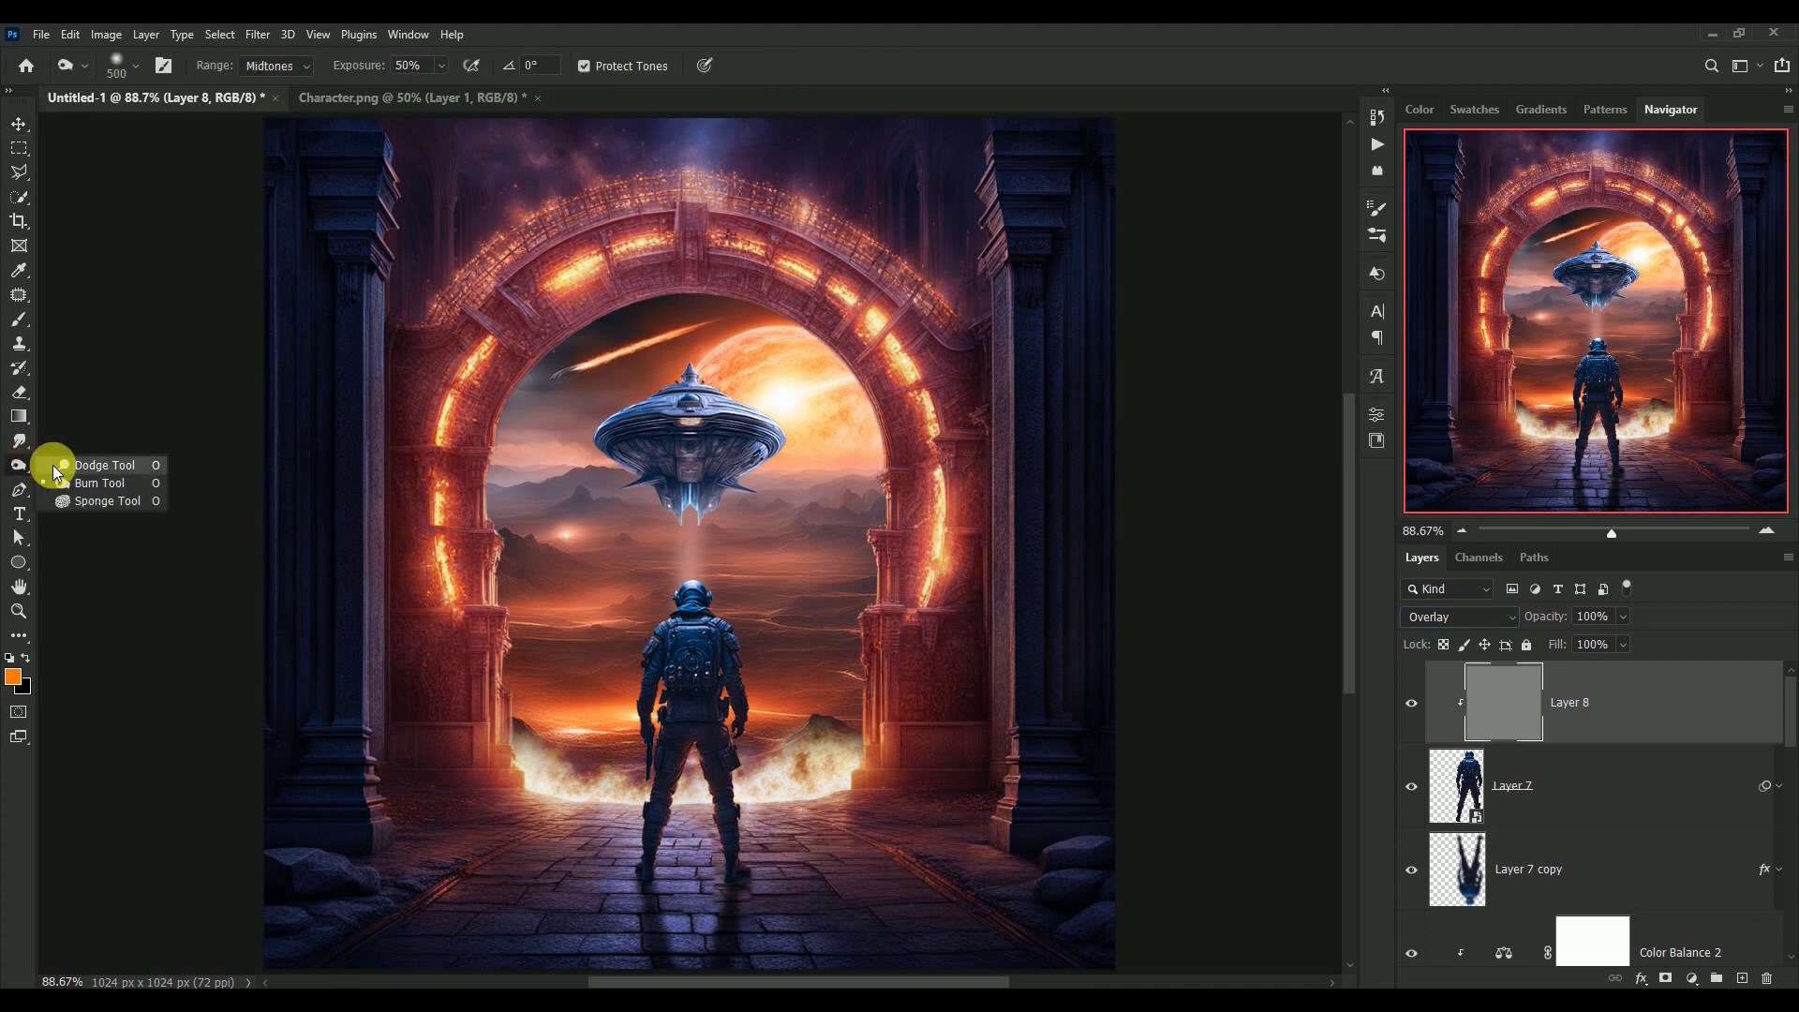
# Step: Dodge highlights onto the soldier's helmet, leg and side with a smaller brush
pyautogui.click(56, 464)
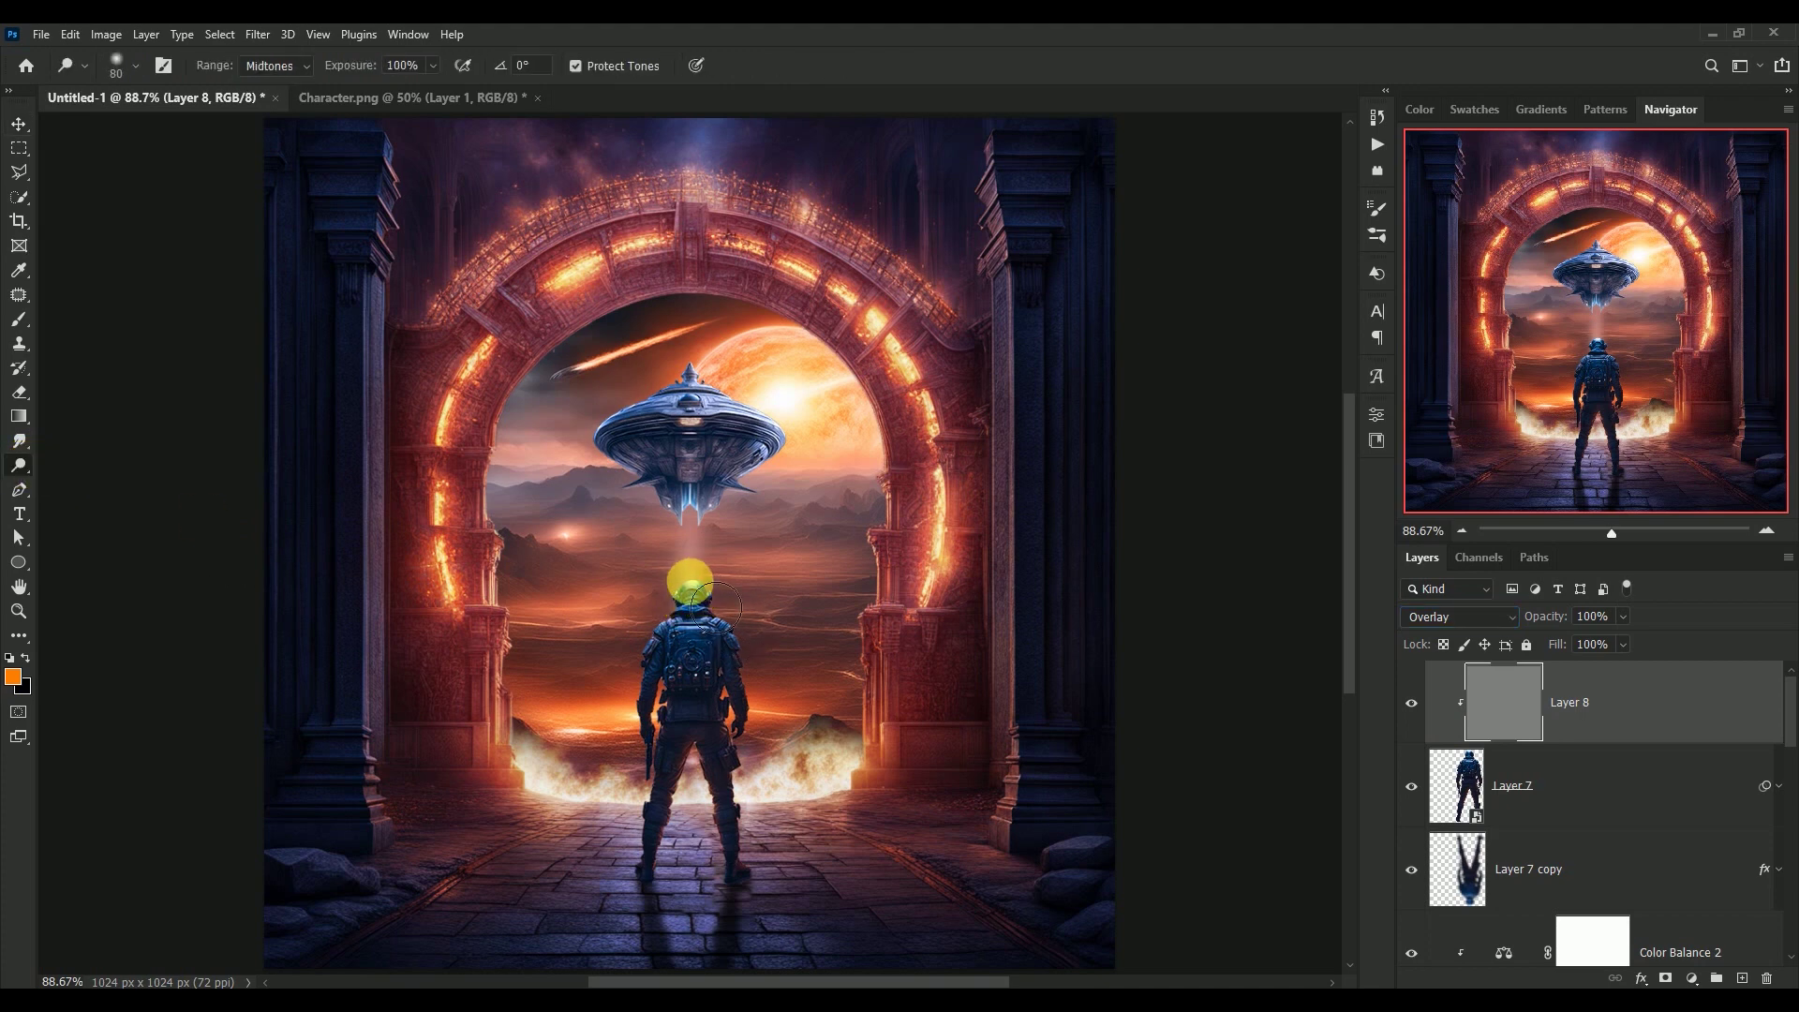
pyautogui.moveTo(715, 609); pyautogui.dragTo(724, 759)
pyautogui.press('[')
pyautogui.press('[')
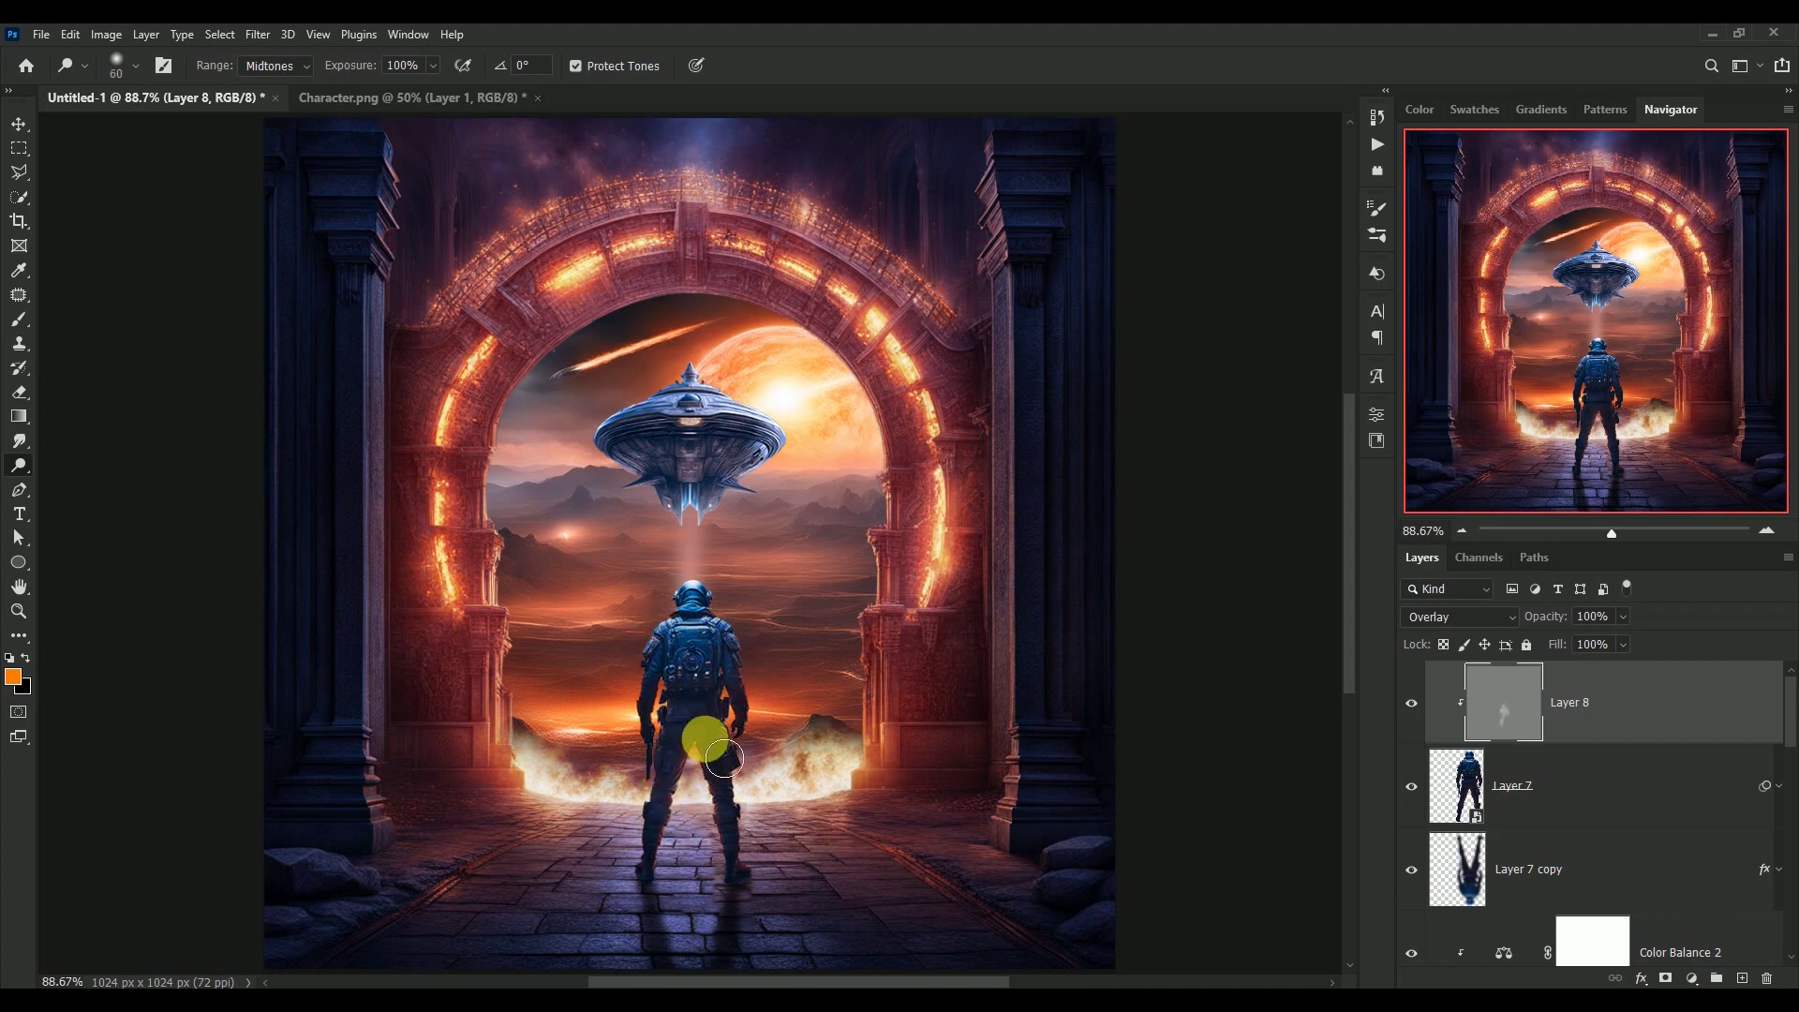
pyautogui.moveTo(724, 758); pyautogui.dragTo(773, 651)
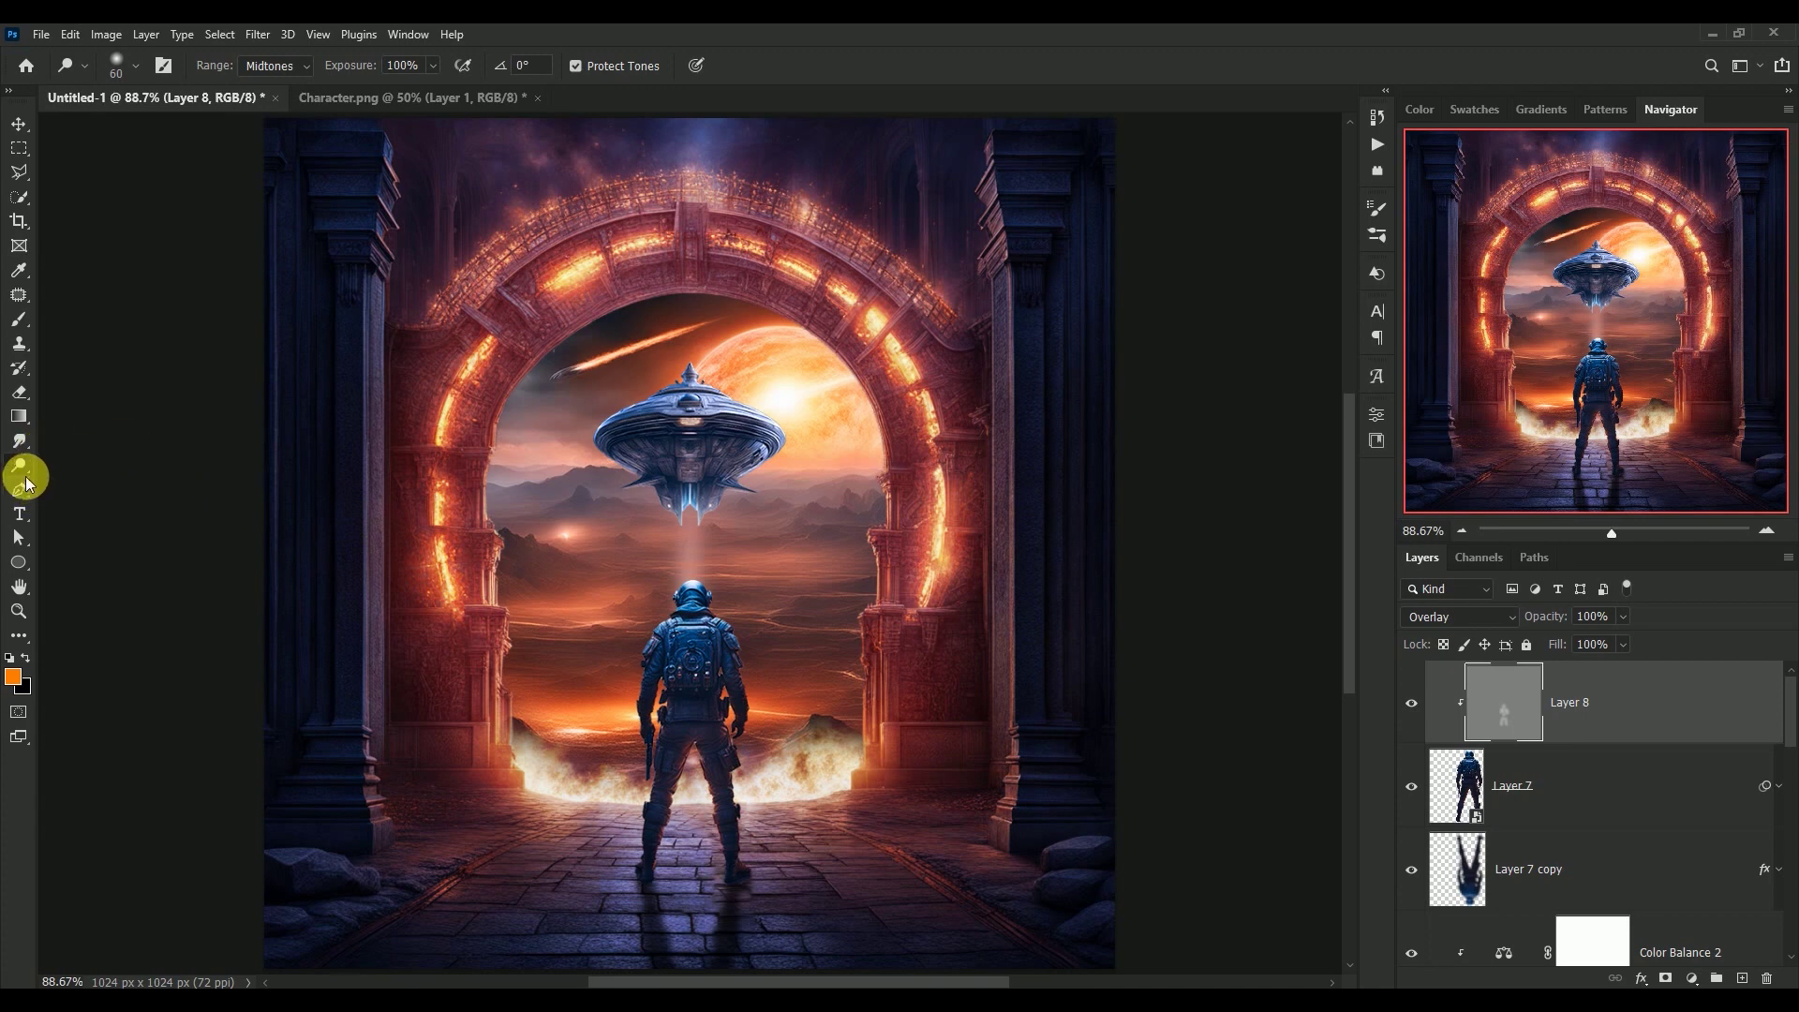
# Step: Burn shadows onto the soldier's leg, back and sides, then toggle Layer 8 to compare
pyautogui.moveTo(26, 483); pyautogui.dragTo(70, 484)
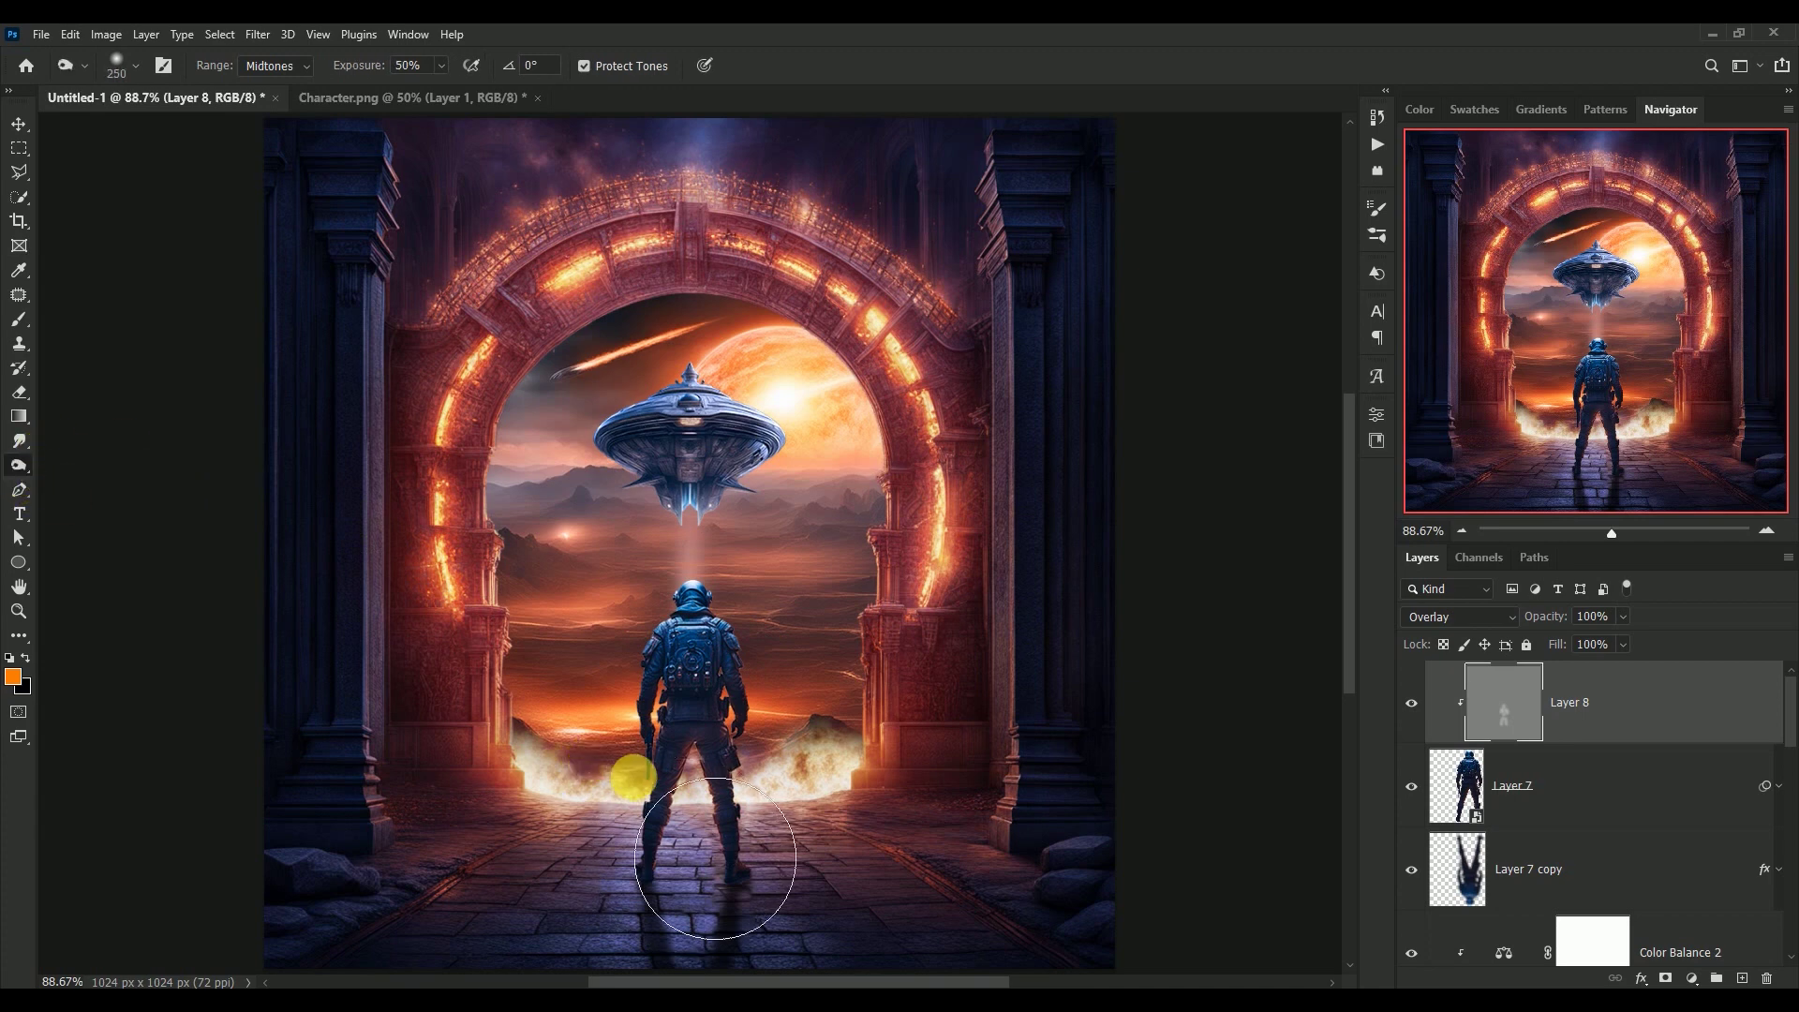
pyautogui.press('[')
pyautogui.press('[')
pyautogui.press('[')
pyautogui.press('[')
pyautogui.press('[')
pyautogui.moveTo(643, 843)
pyautogui.mouseDown()
pyautogui.moveTo(728, 813)
pyautogui.moveTo(734, 856)
pyautogui.mouseUp()
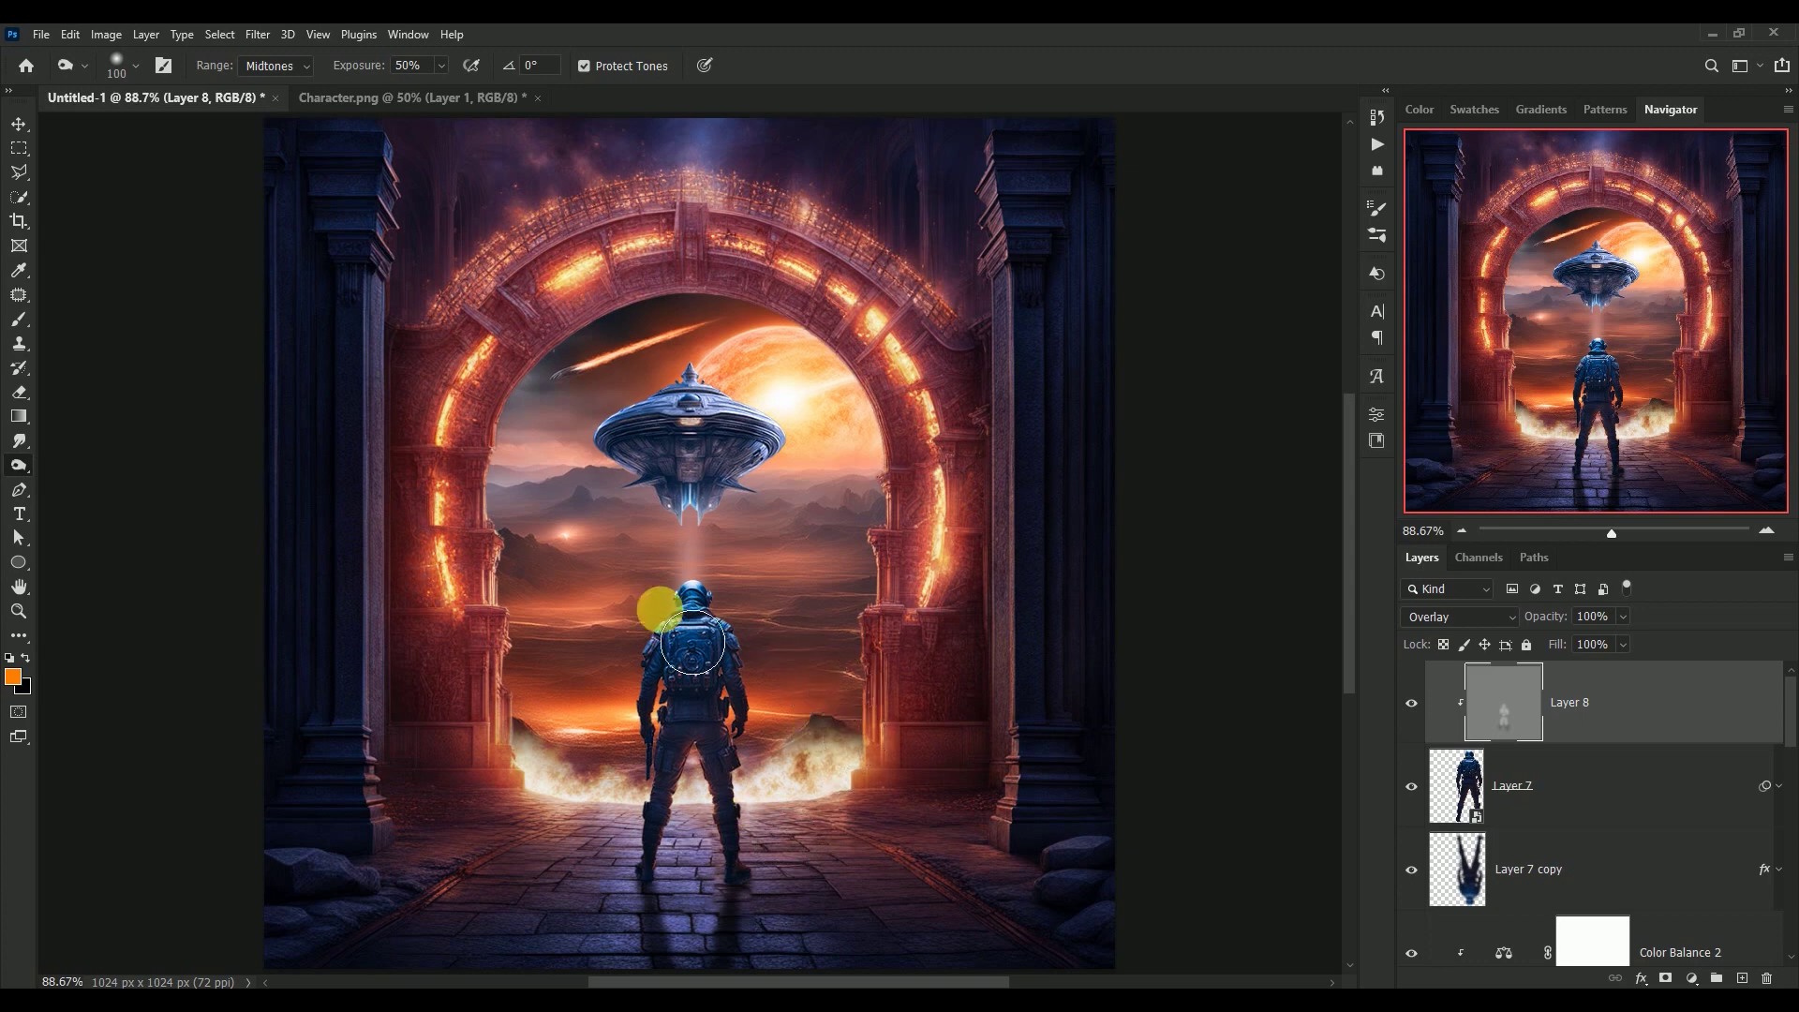
pyautogui.press('[')
pyautogui.press('[')
pyautogui.press('[')
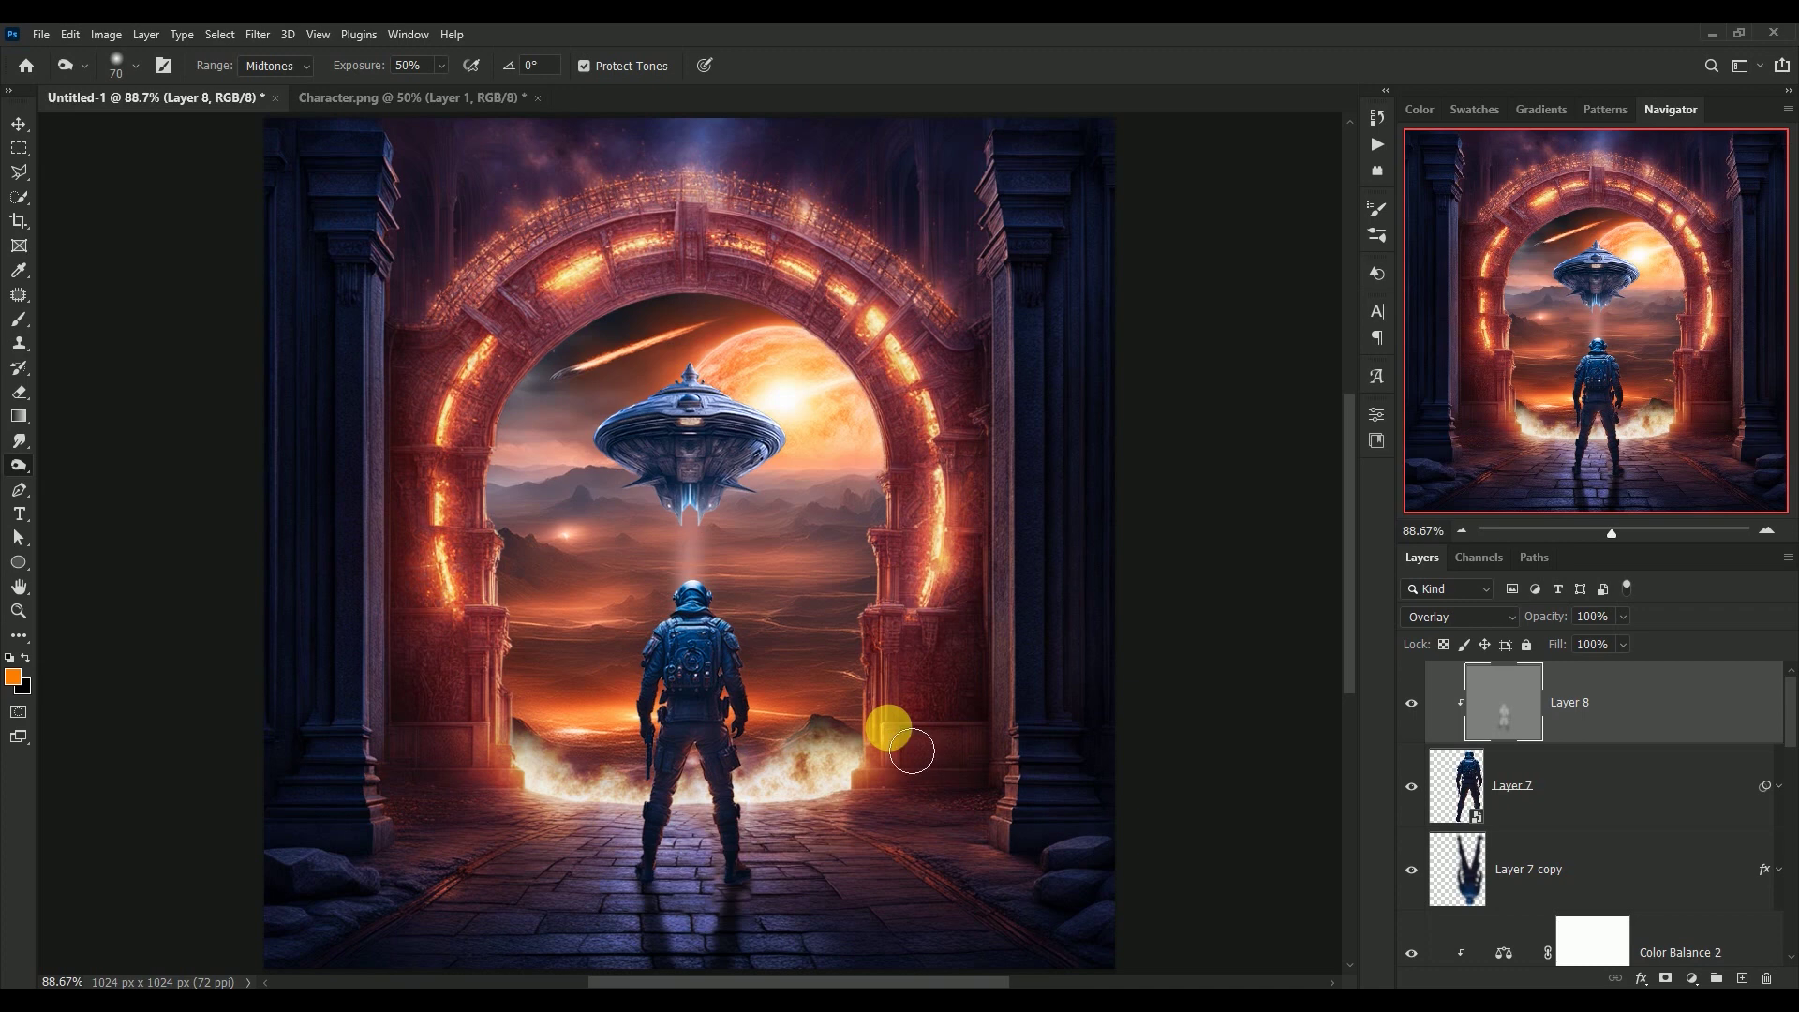
pyautogui.moveTo(912, 750); pyautogui.dragTo(712, 690)
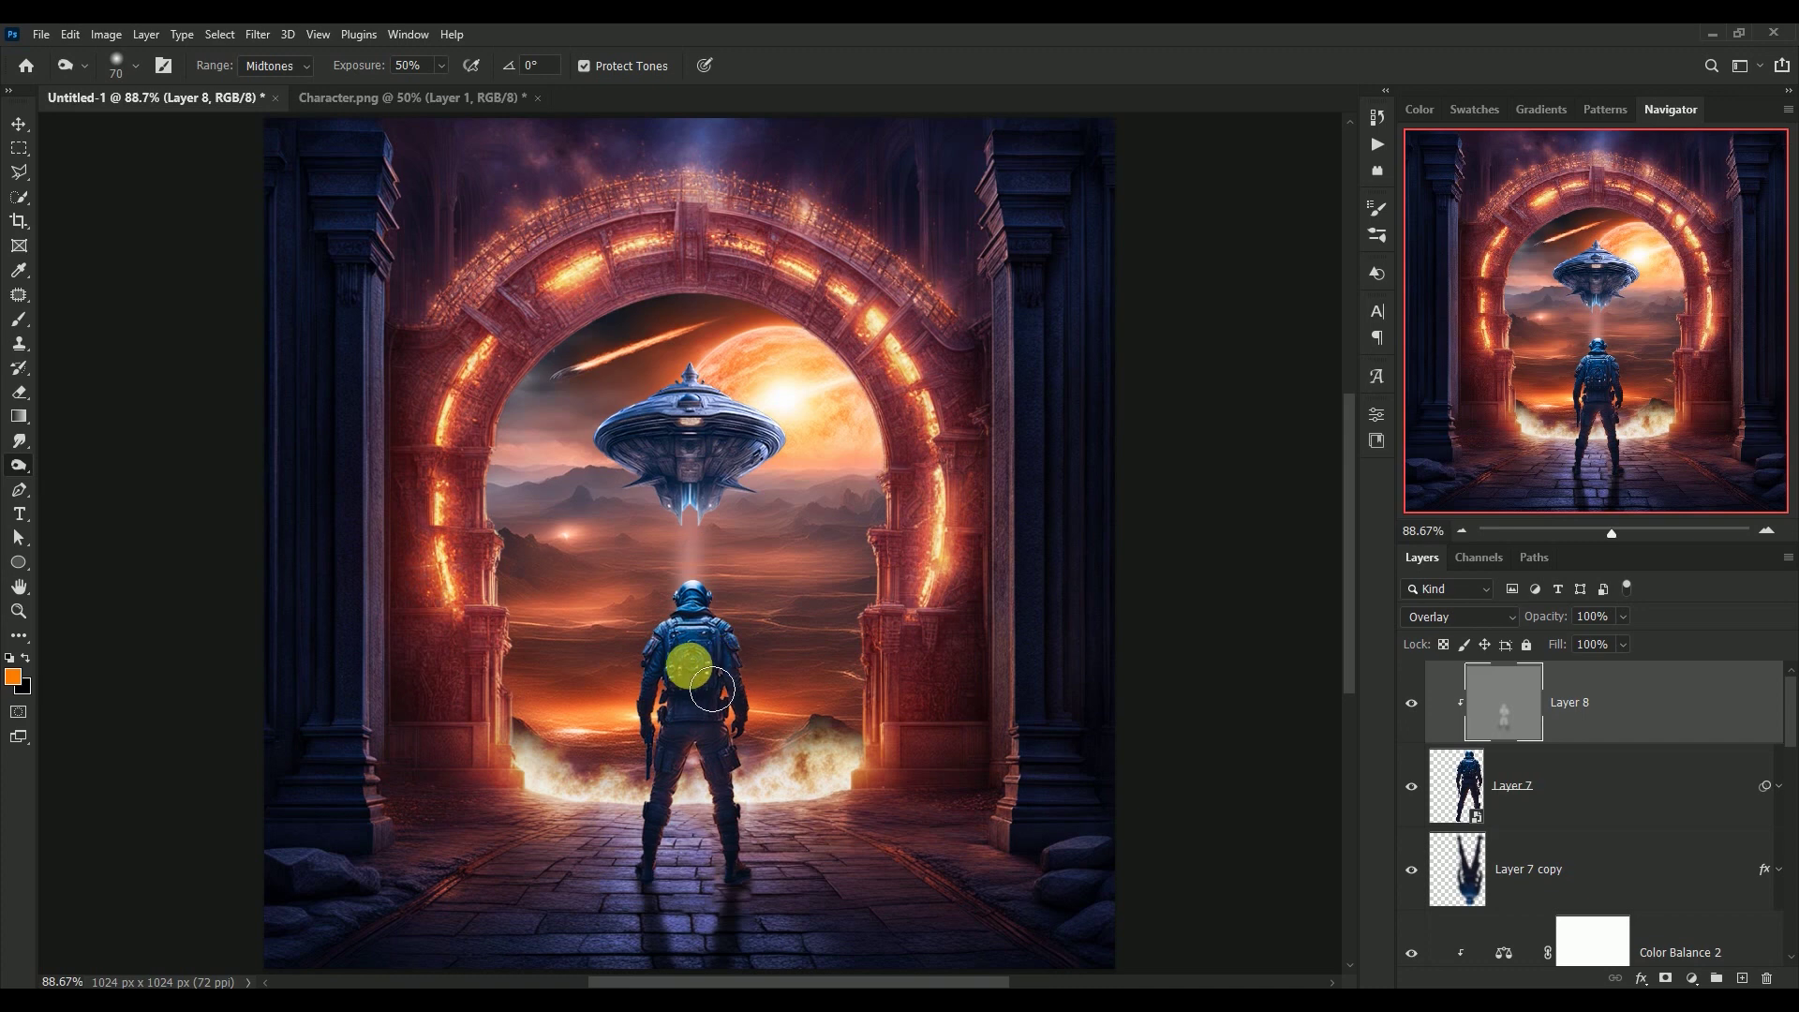
pyautogui.moveTo(712, 691); pyautogui.dragTo(1118, 660)
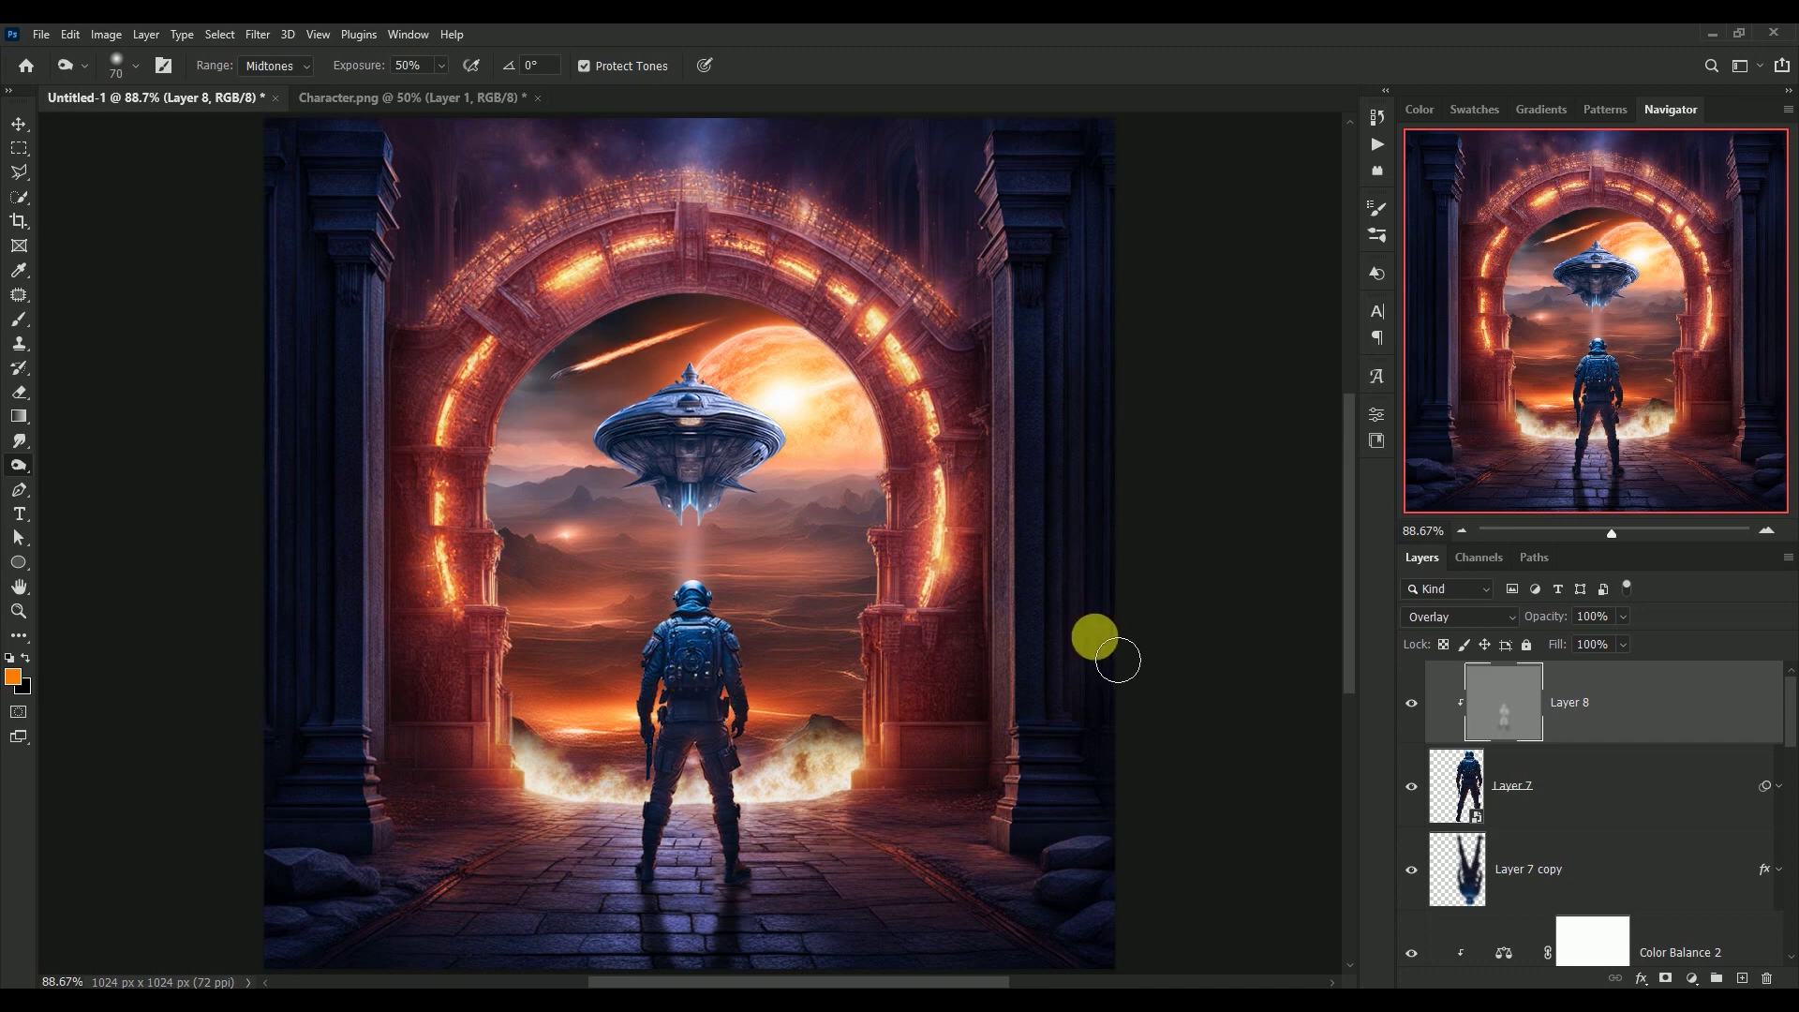
pyautogui.click(1411, 703)
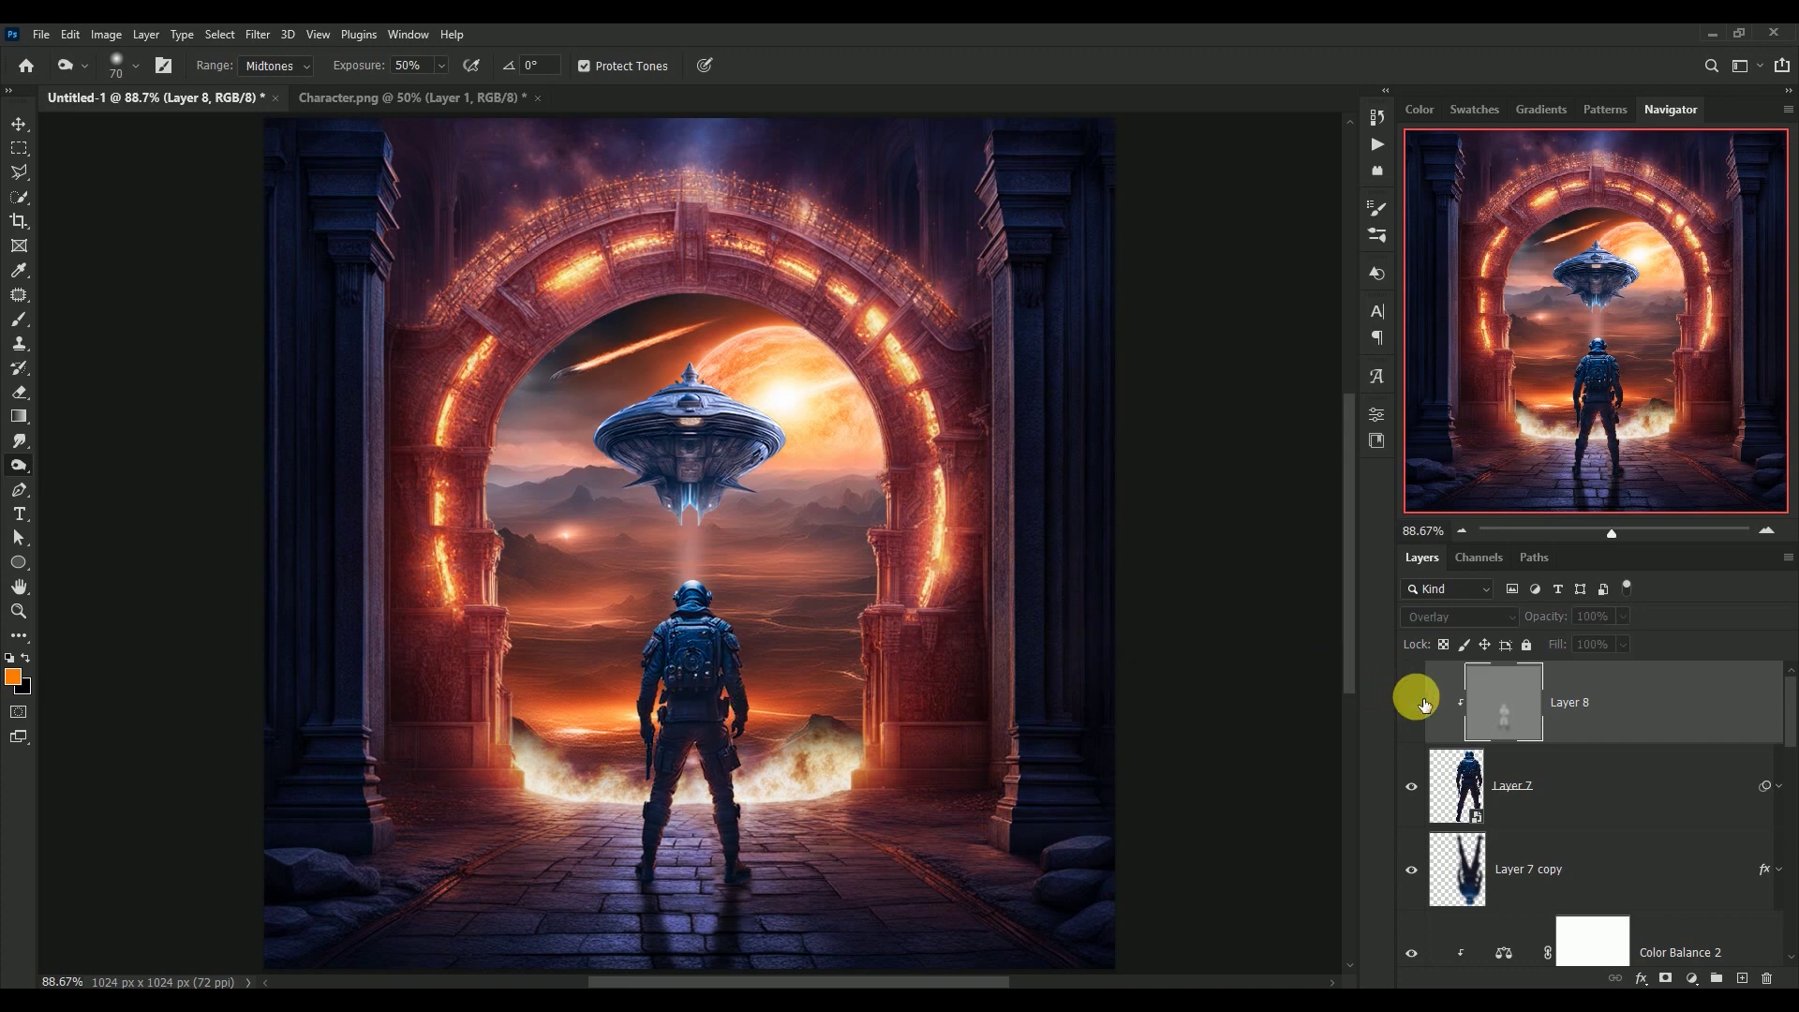
pyautogui.click(1415, 703)
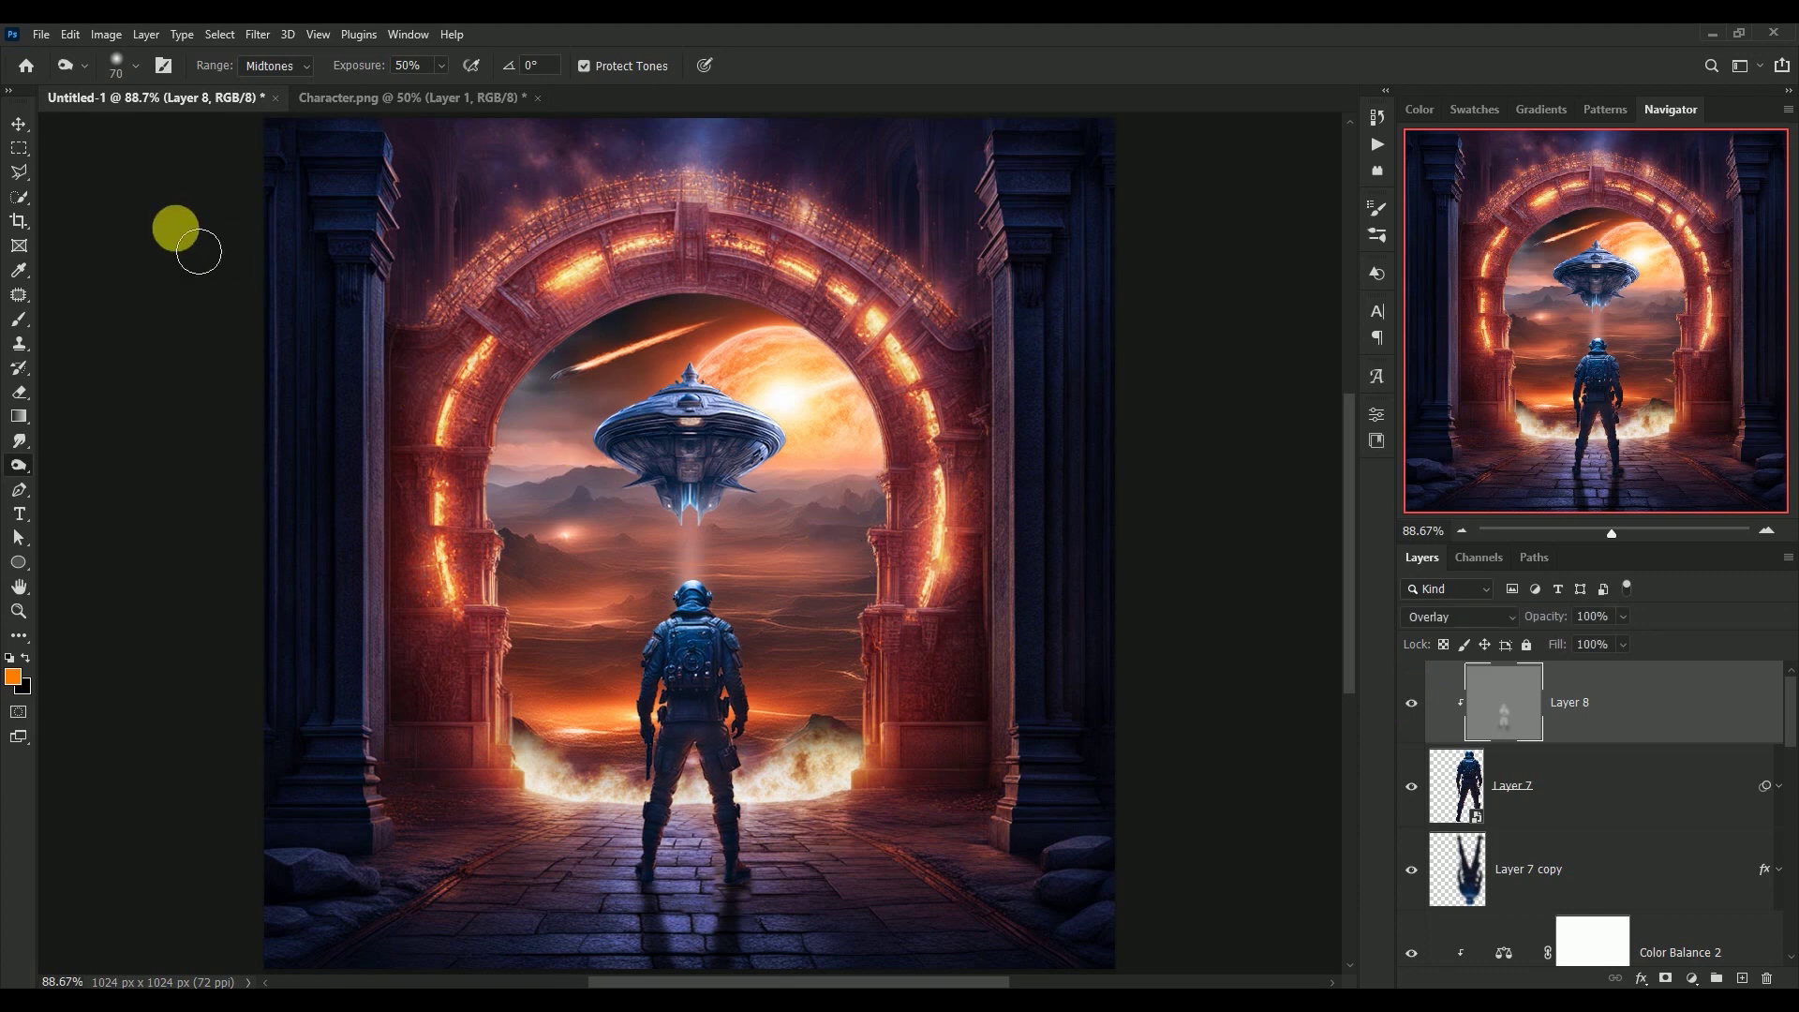
# Step: Close Character.png without saving, then set the soldier slightly lower in Untitled-1
pyautogui.click(19, 123)
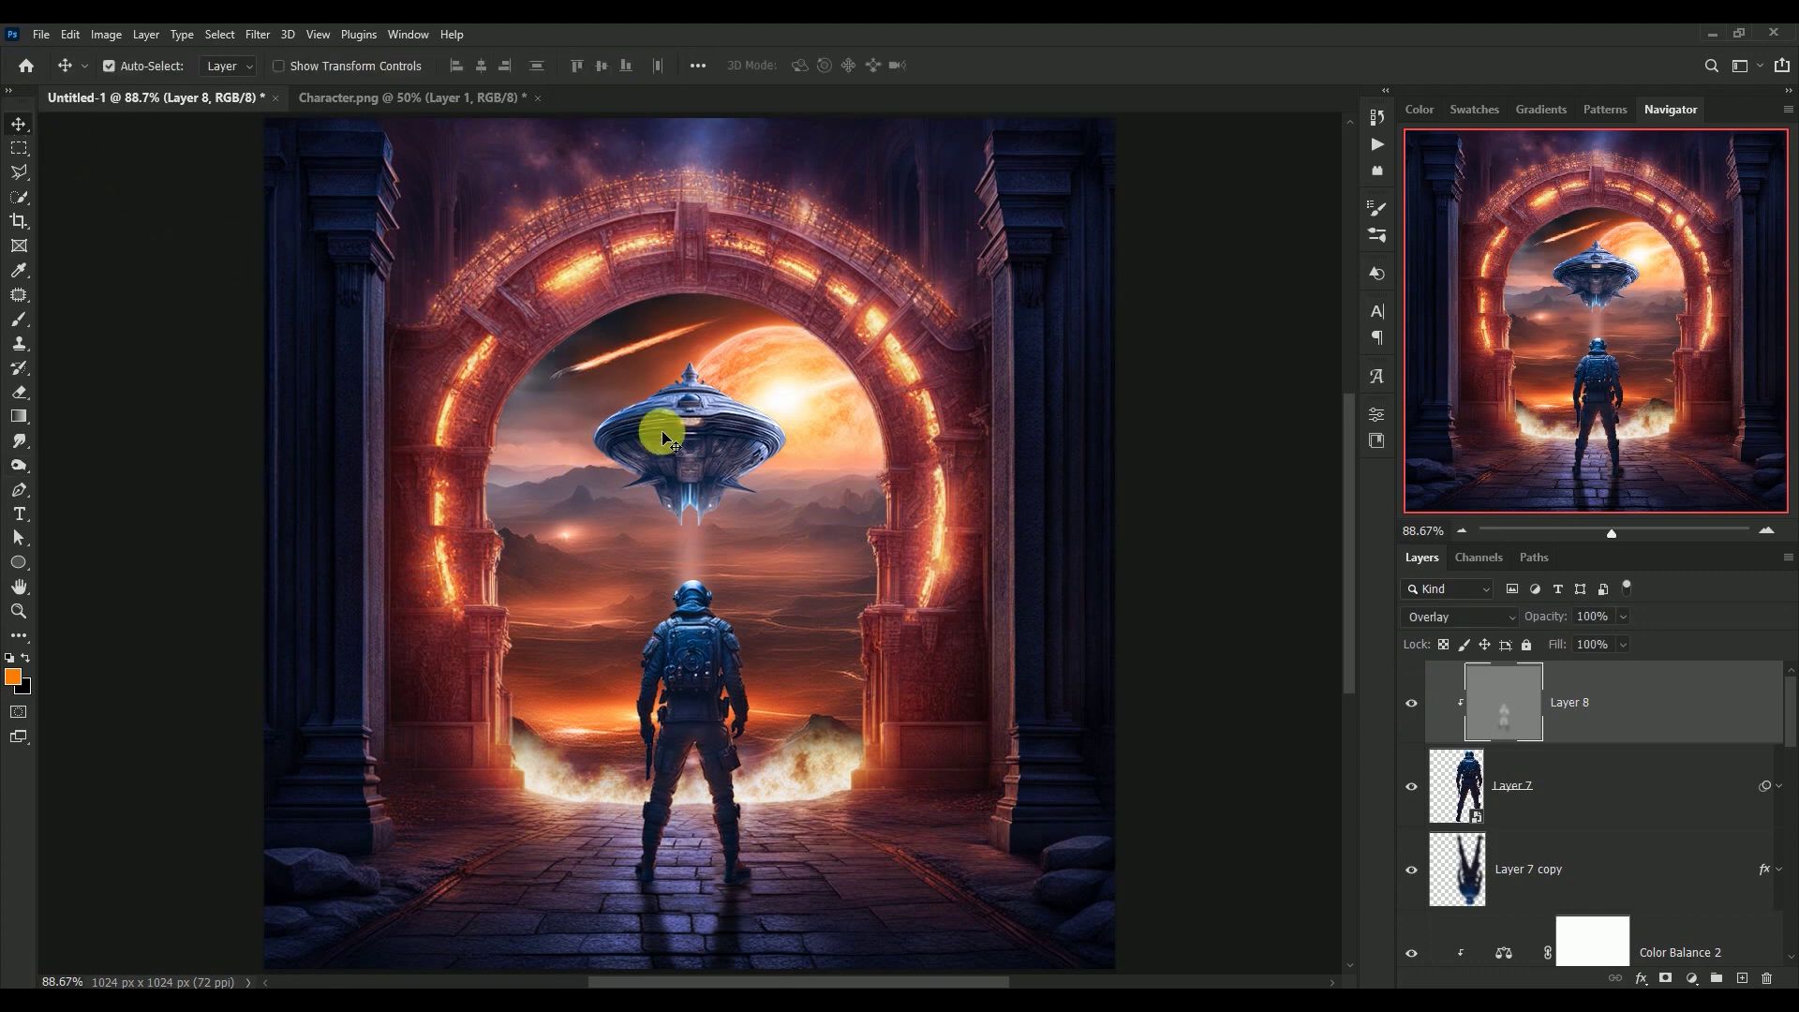
pyautogui.click(419, 105)
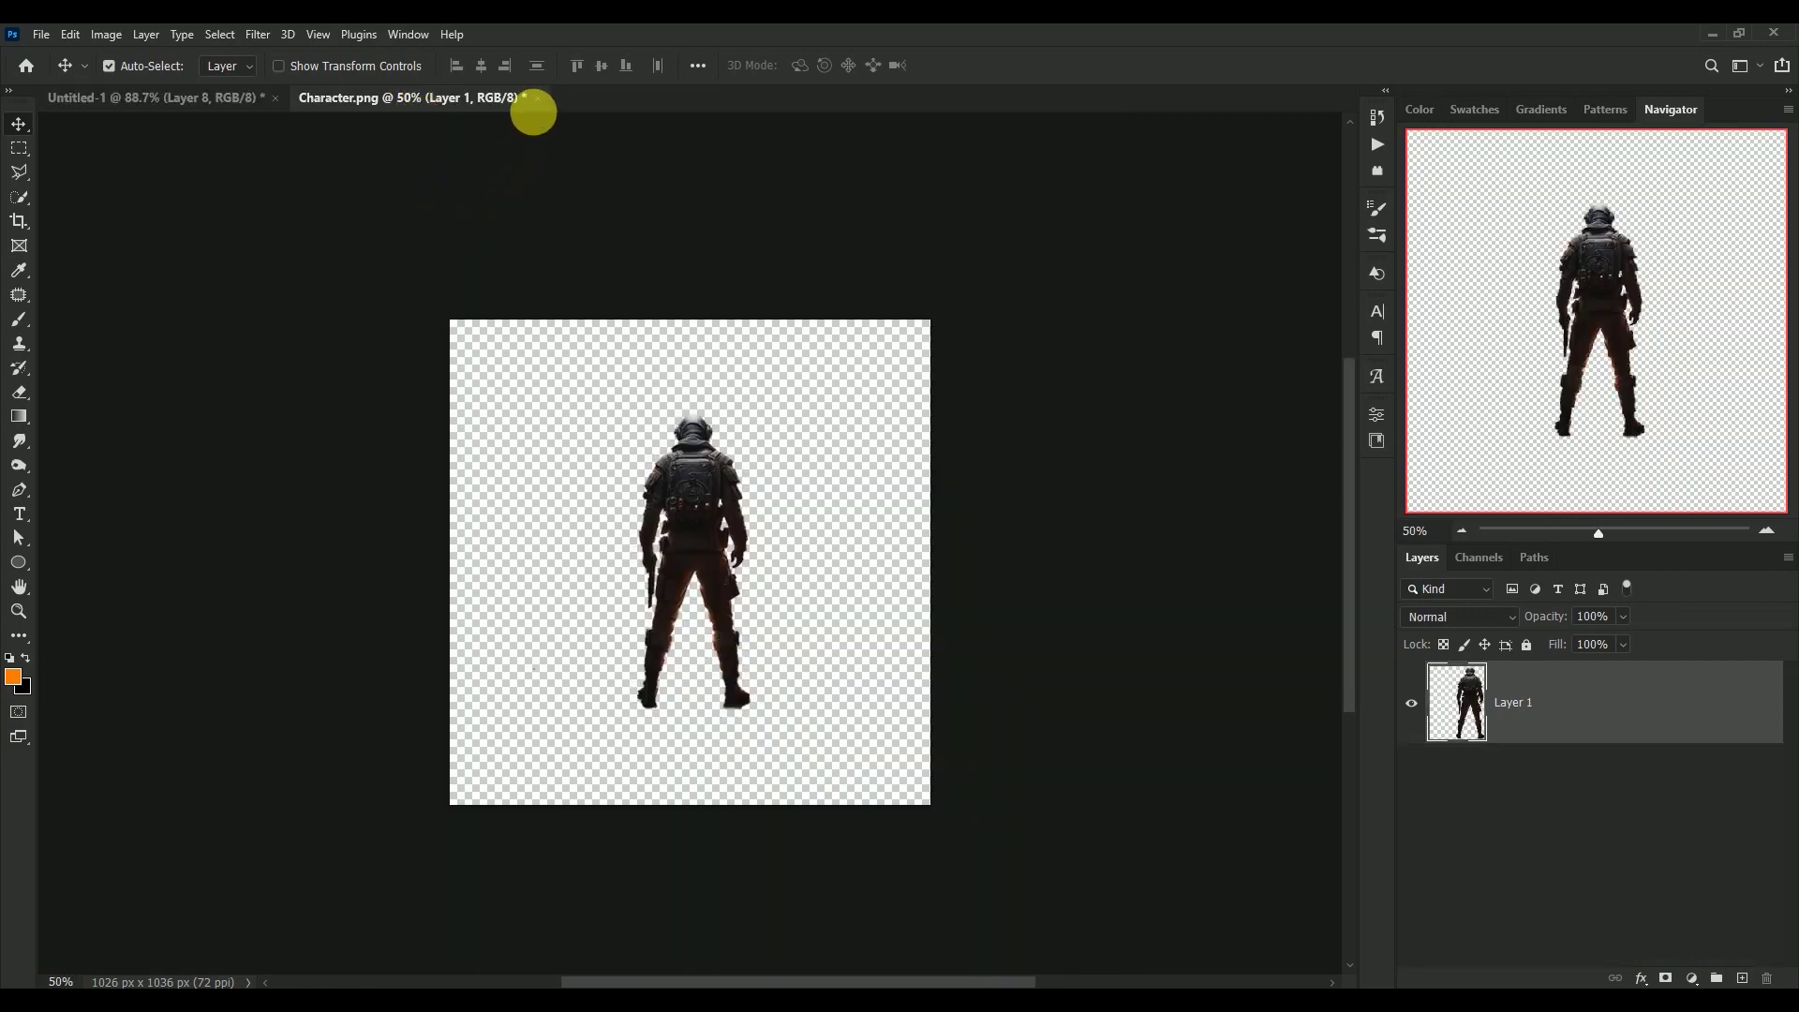
pyautogui.click(535, 98)
pyautogui.click(869, 390)
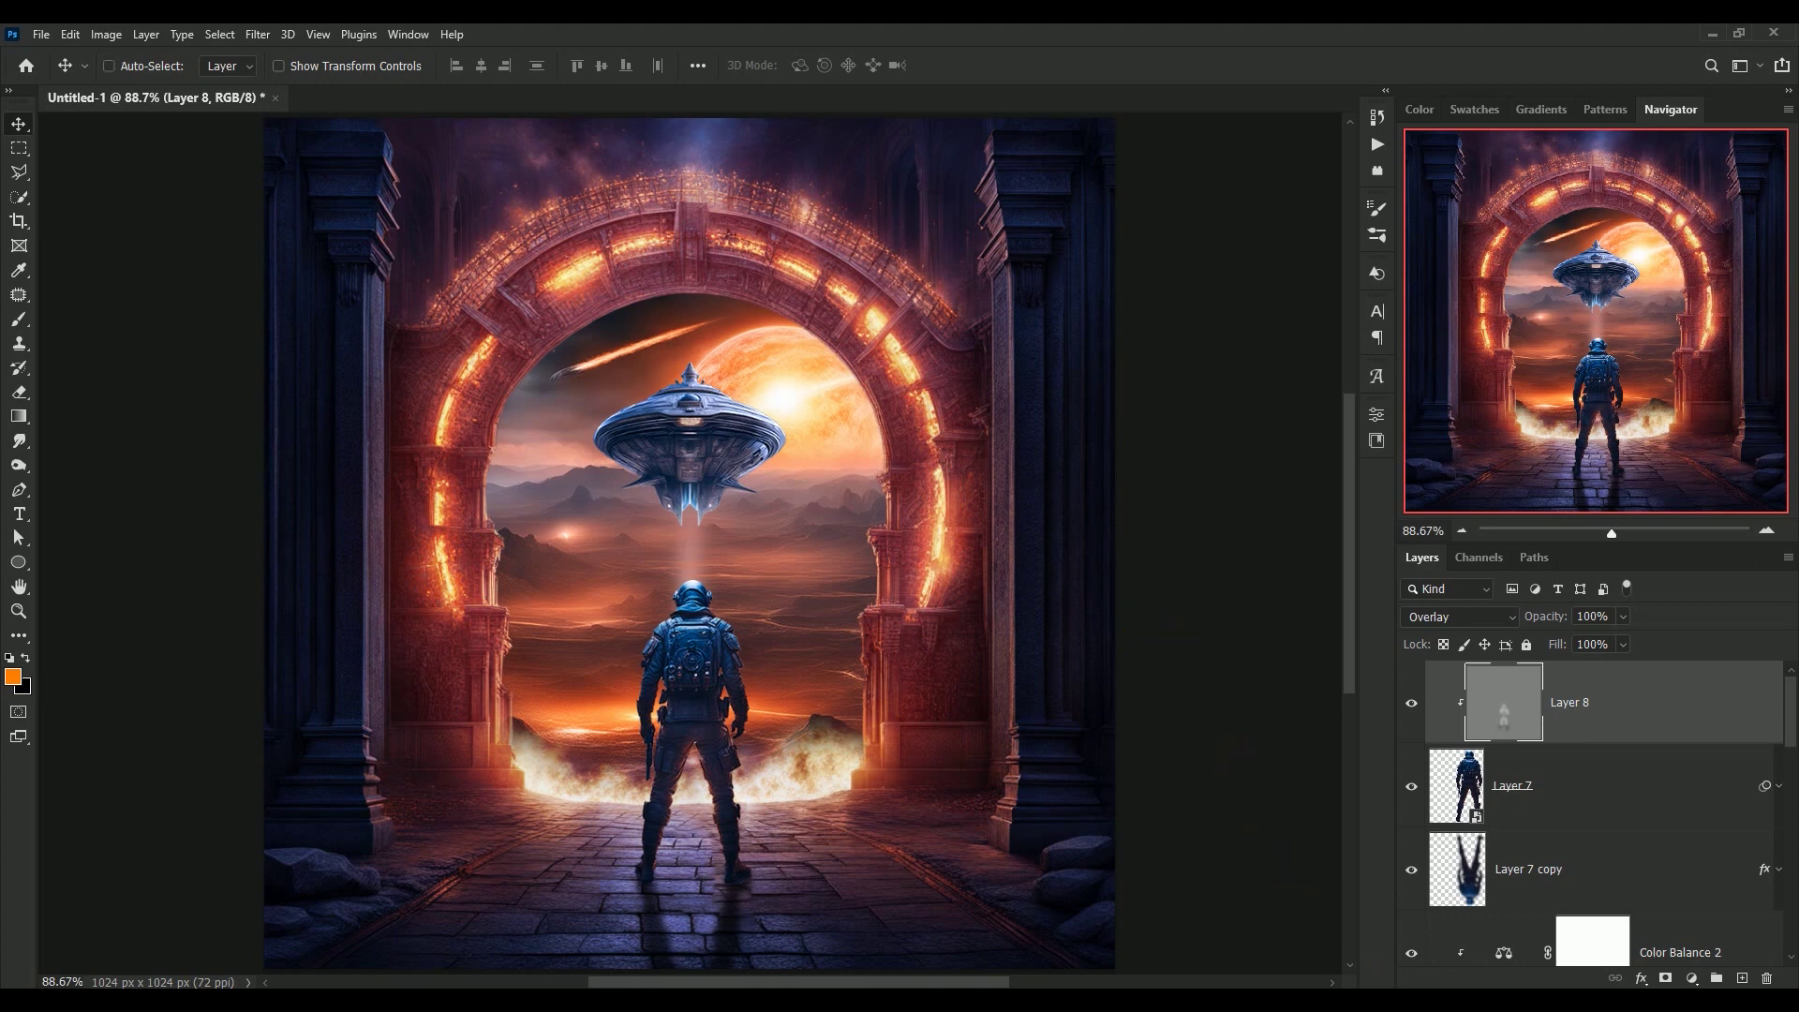
pyautogui.hotkey('ctrl', 'z')
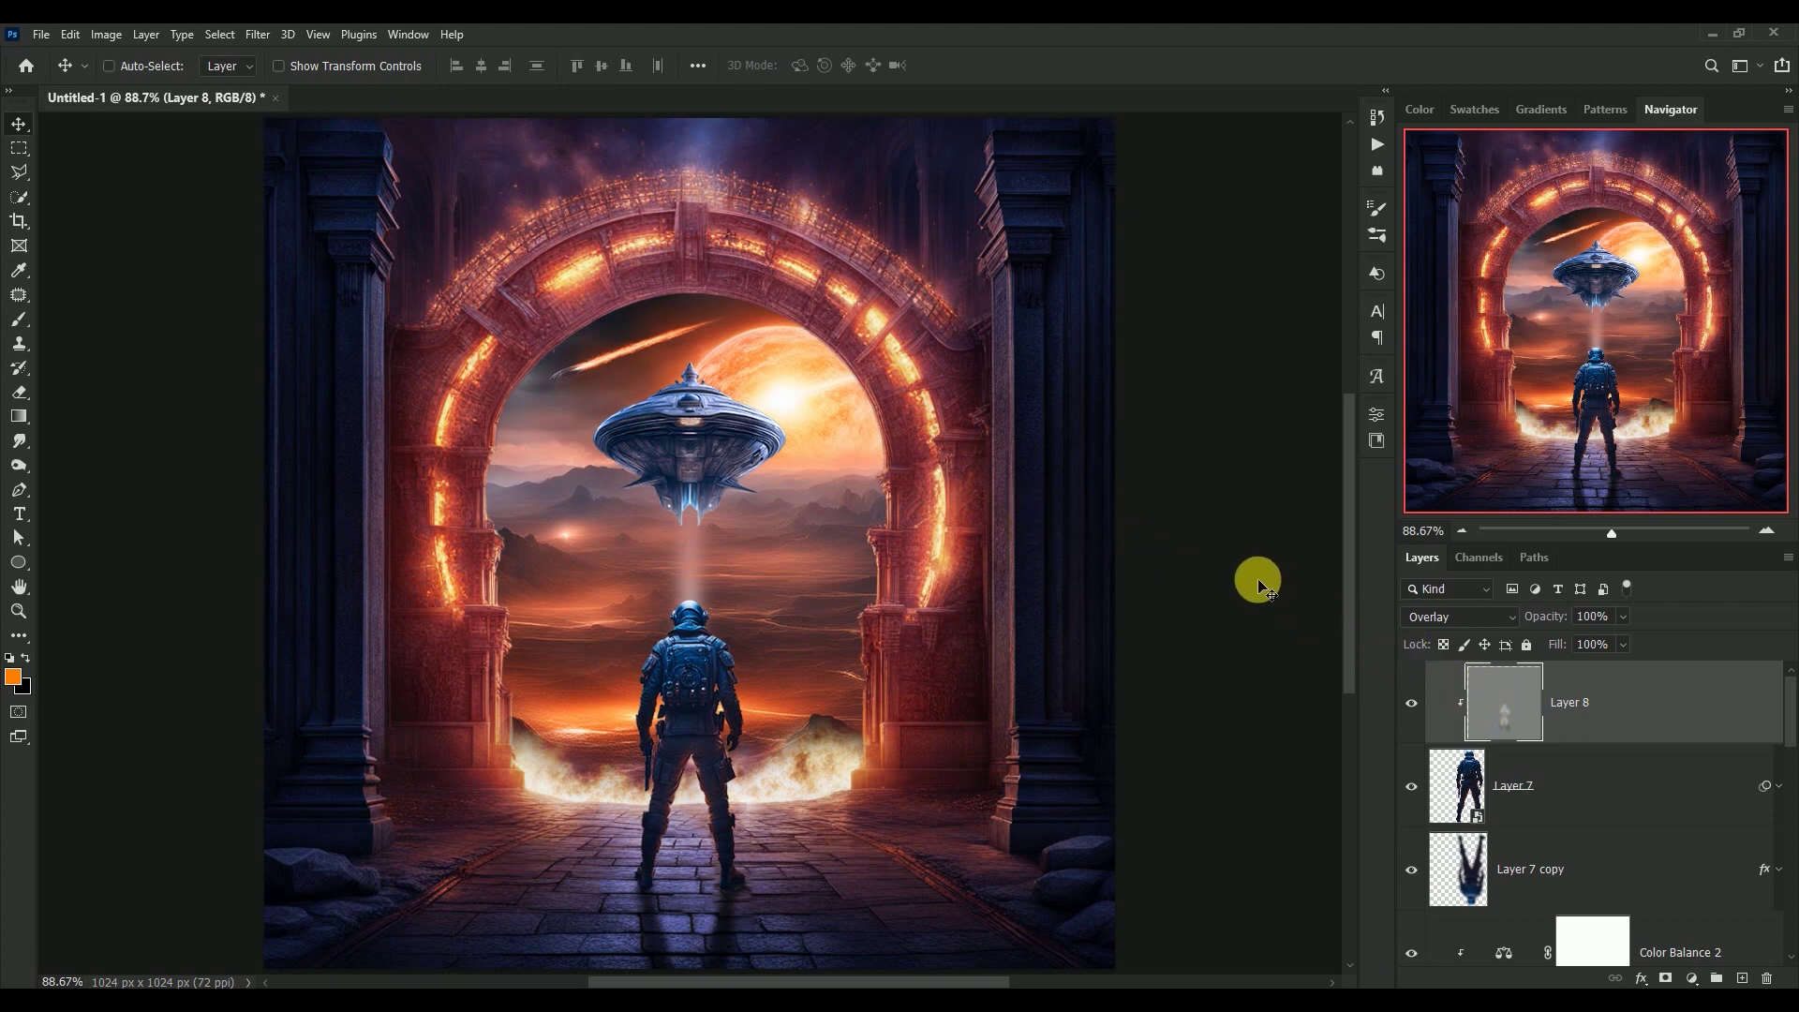
# Step: Stamp all visible layers into Layer 9 and convert it to a smart object
pyautogui.hotkey('ctrl', 'alt', 'shift', 'e')
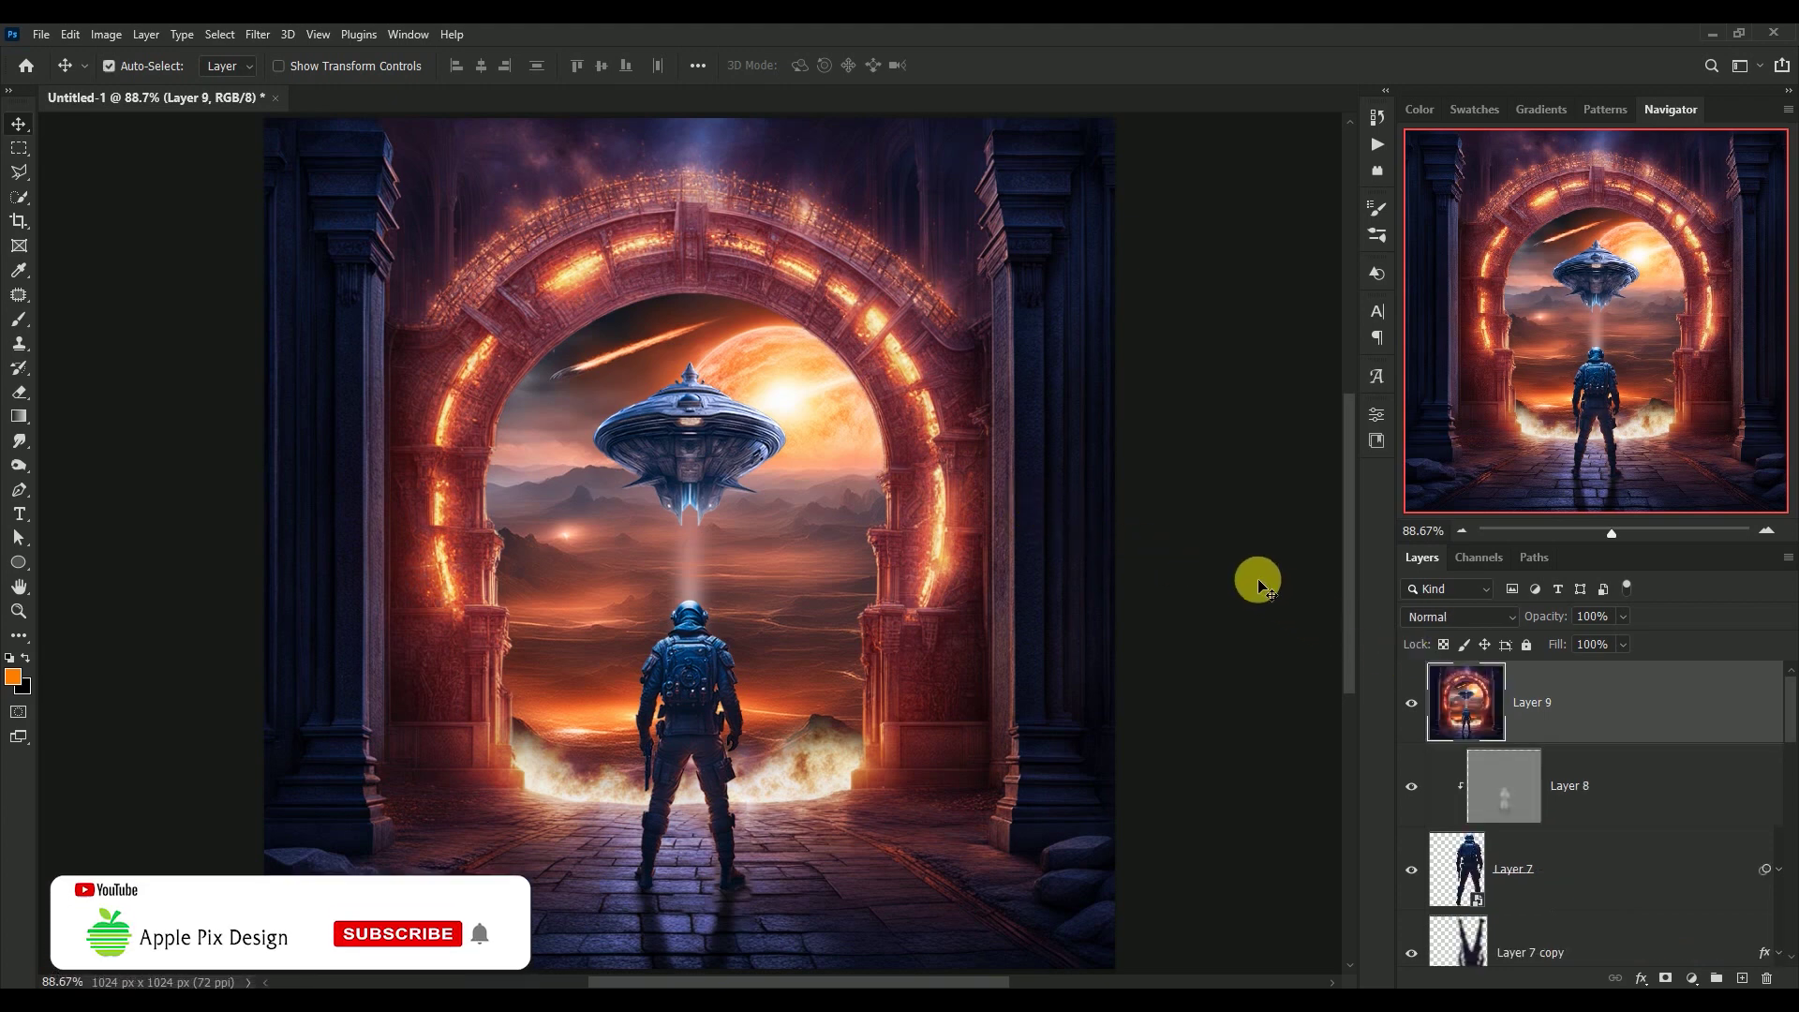
pyautogui.rightClick(1604, 711)
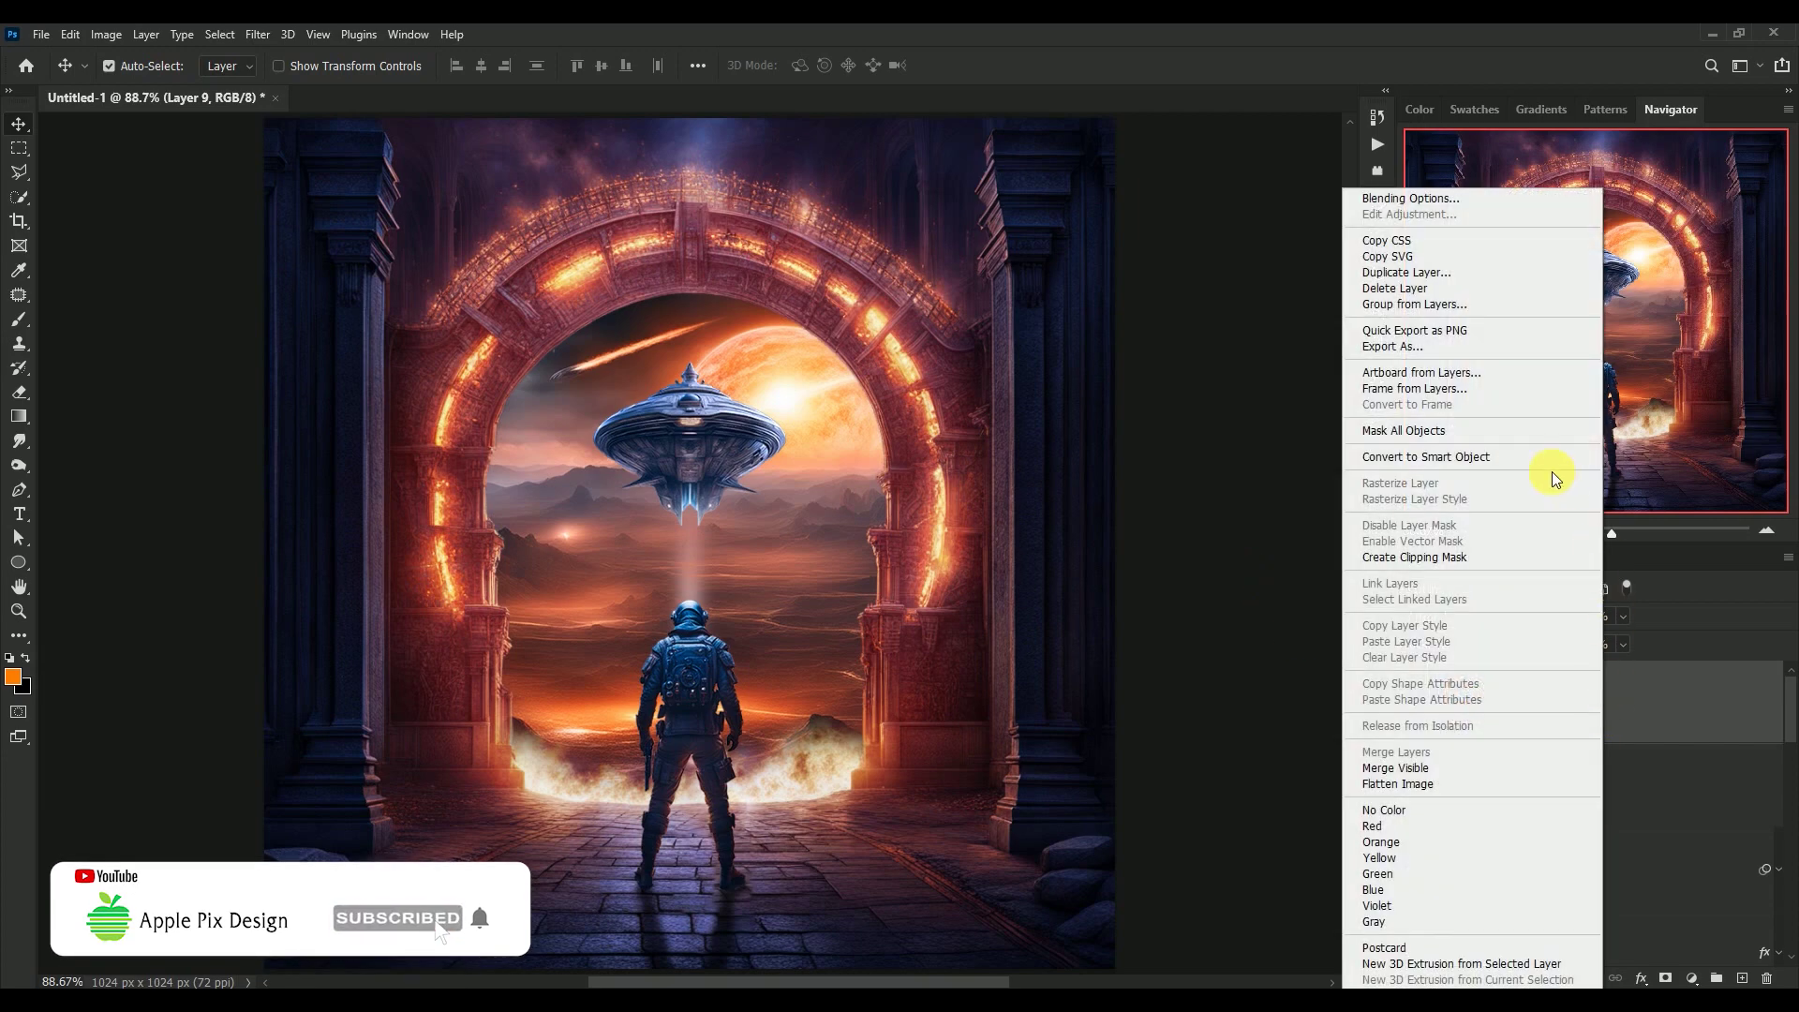
pyautogui.click(1519, 456)
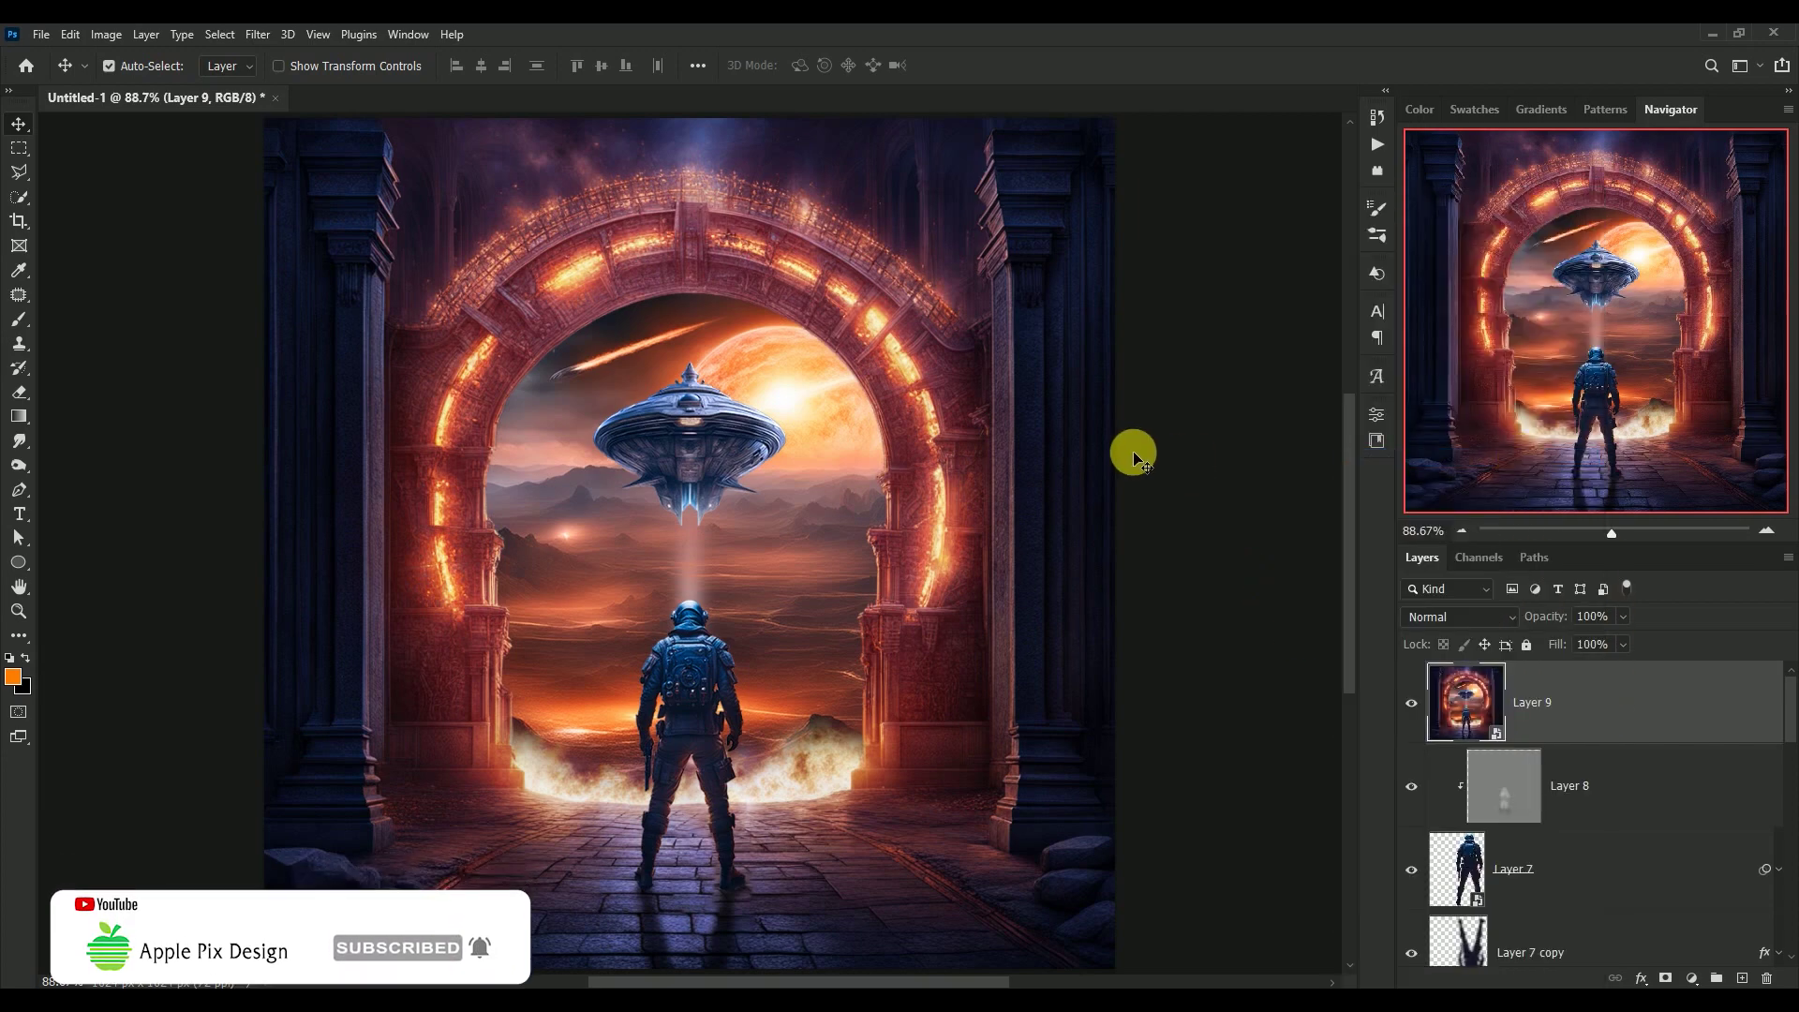
pyautogui.click(261, 36)
pyautogui.moveTo(295, 461)
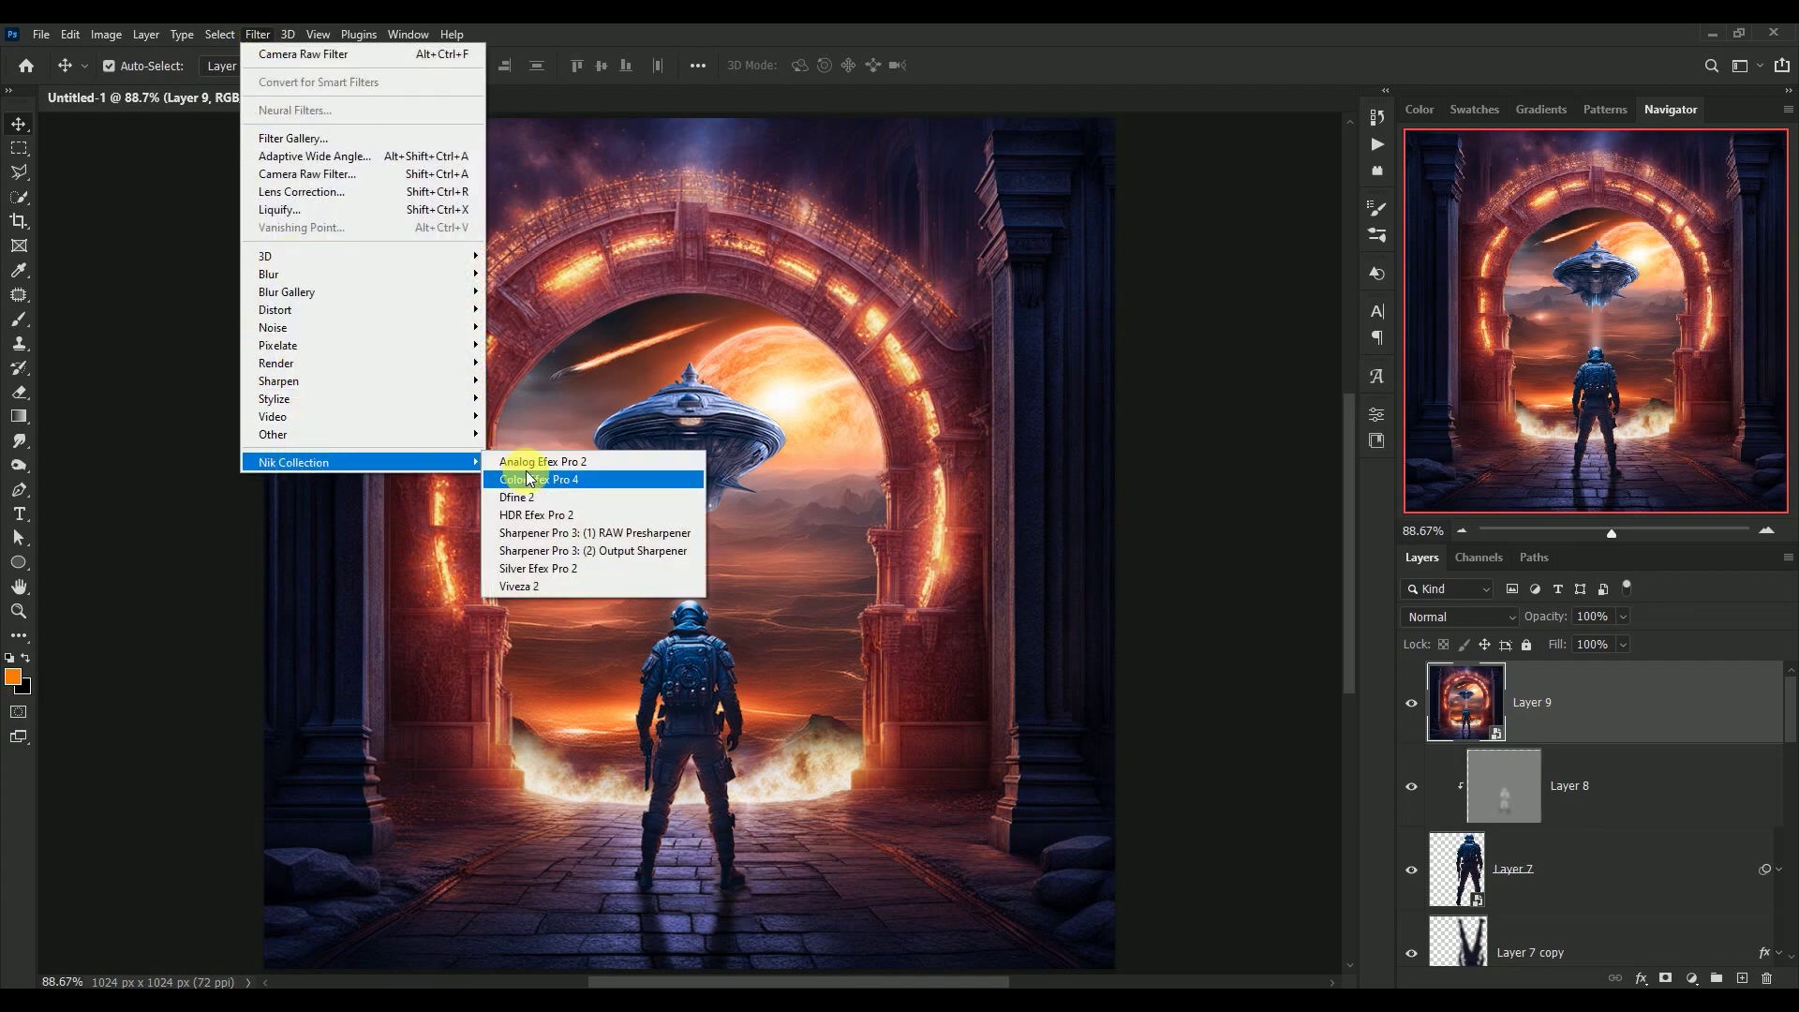
# Step: Launch Color Efex Pro 4 and keep Cross Processing on method T01
pyautogui.click(514, 479)
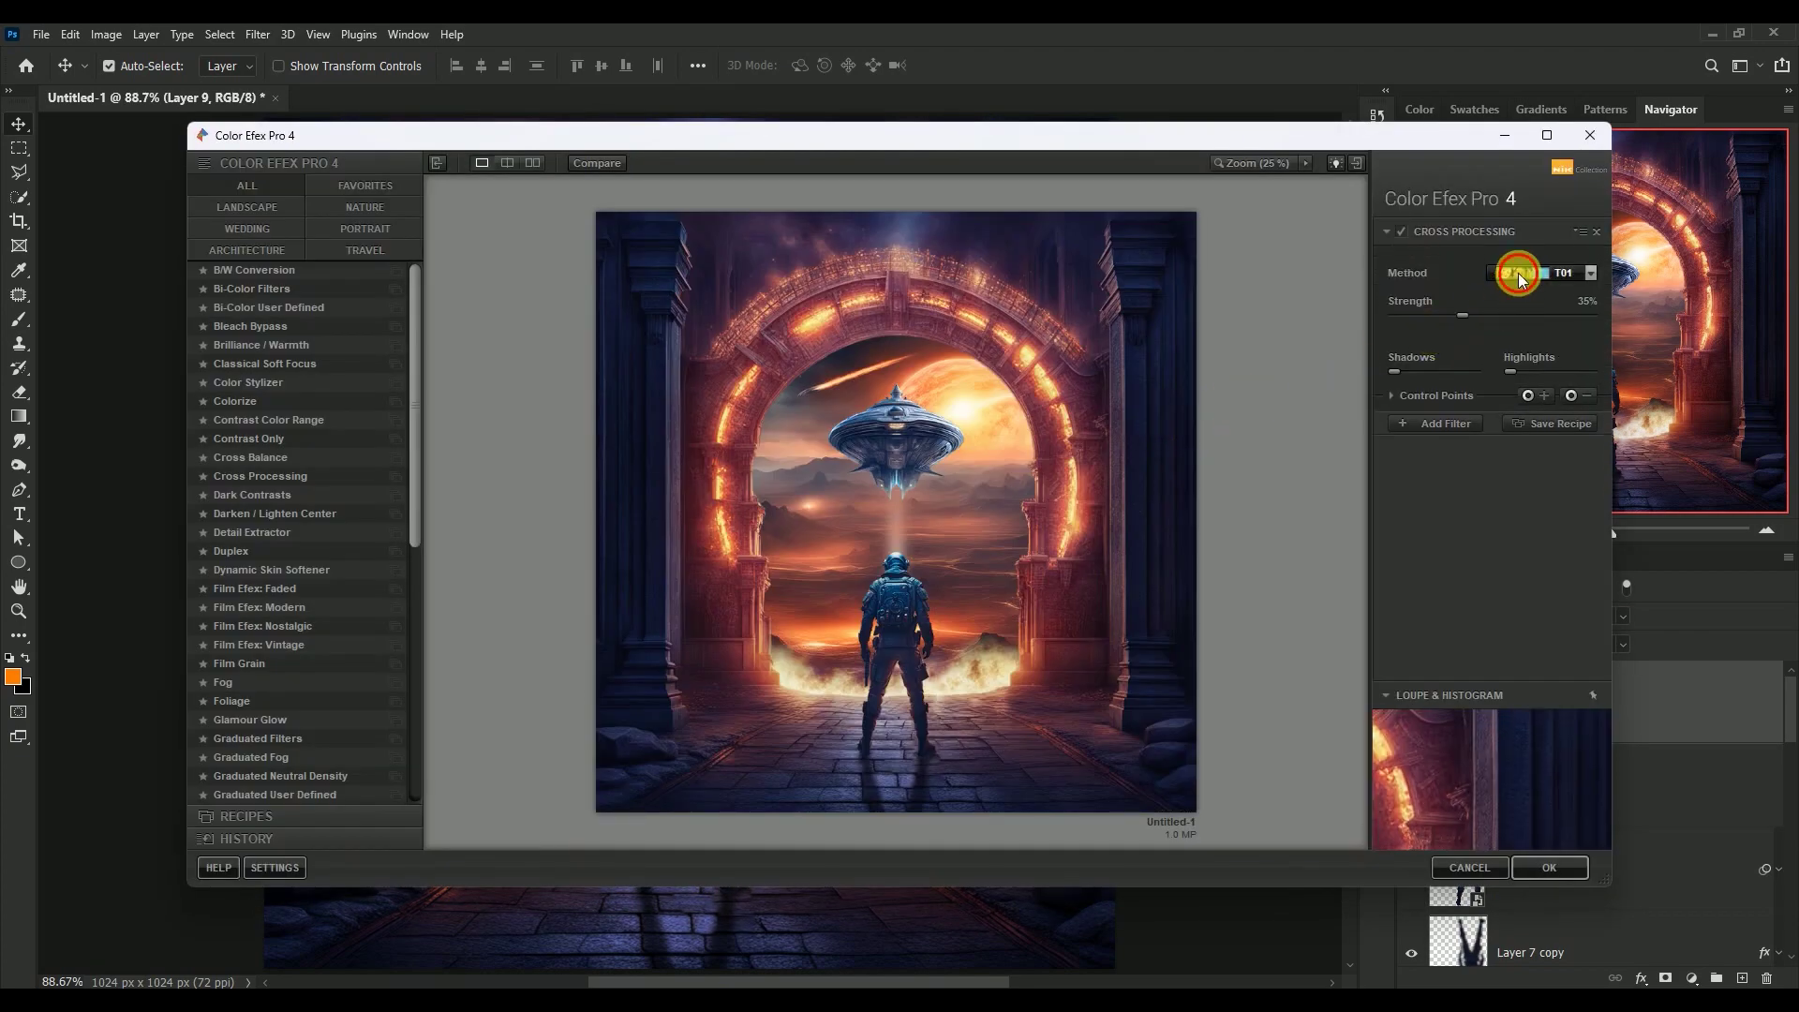
pyautogui.click(1518, 273)
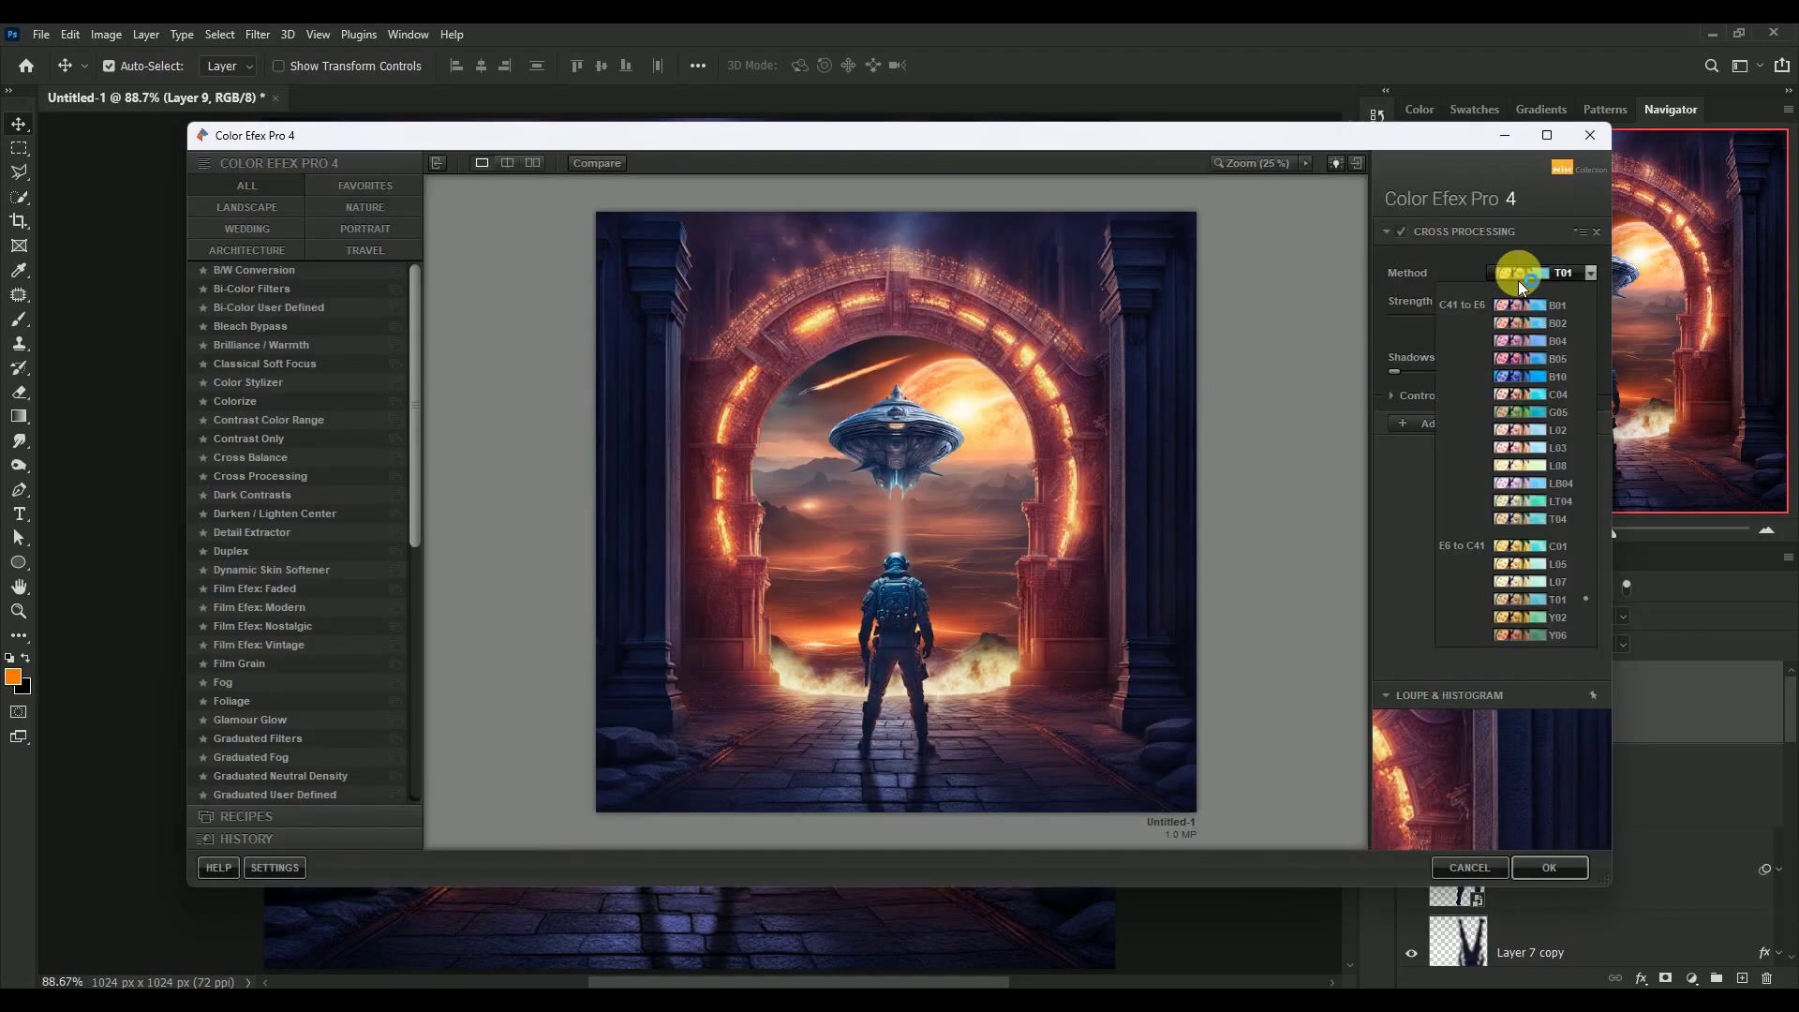
pyautogui.click(1531, 597)
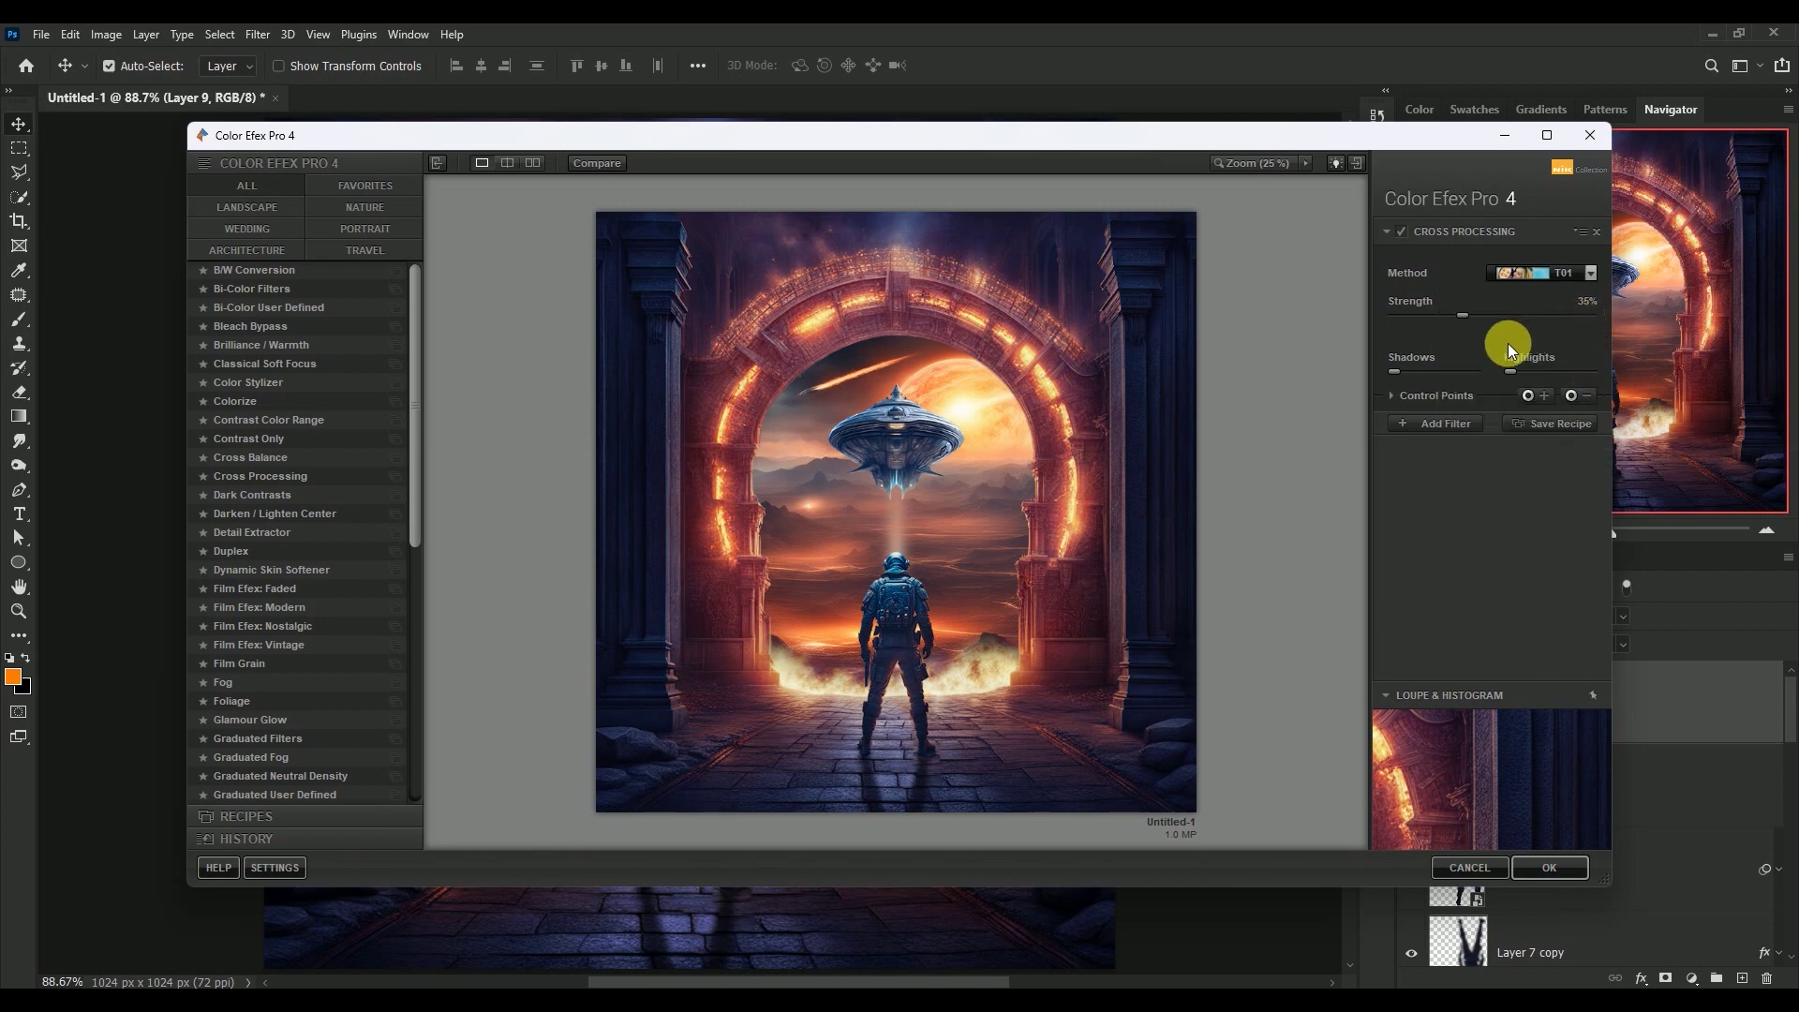
# Step: Stack a Detail Extractor filter at 7% after Cross Processing
pyautogui.click(1440, 423)
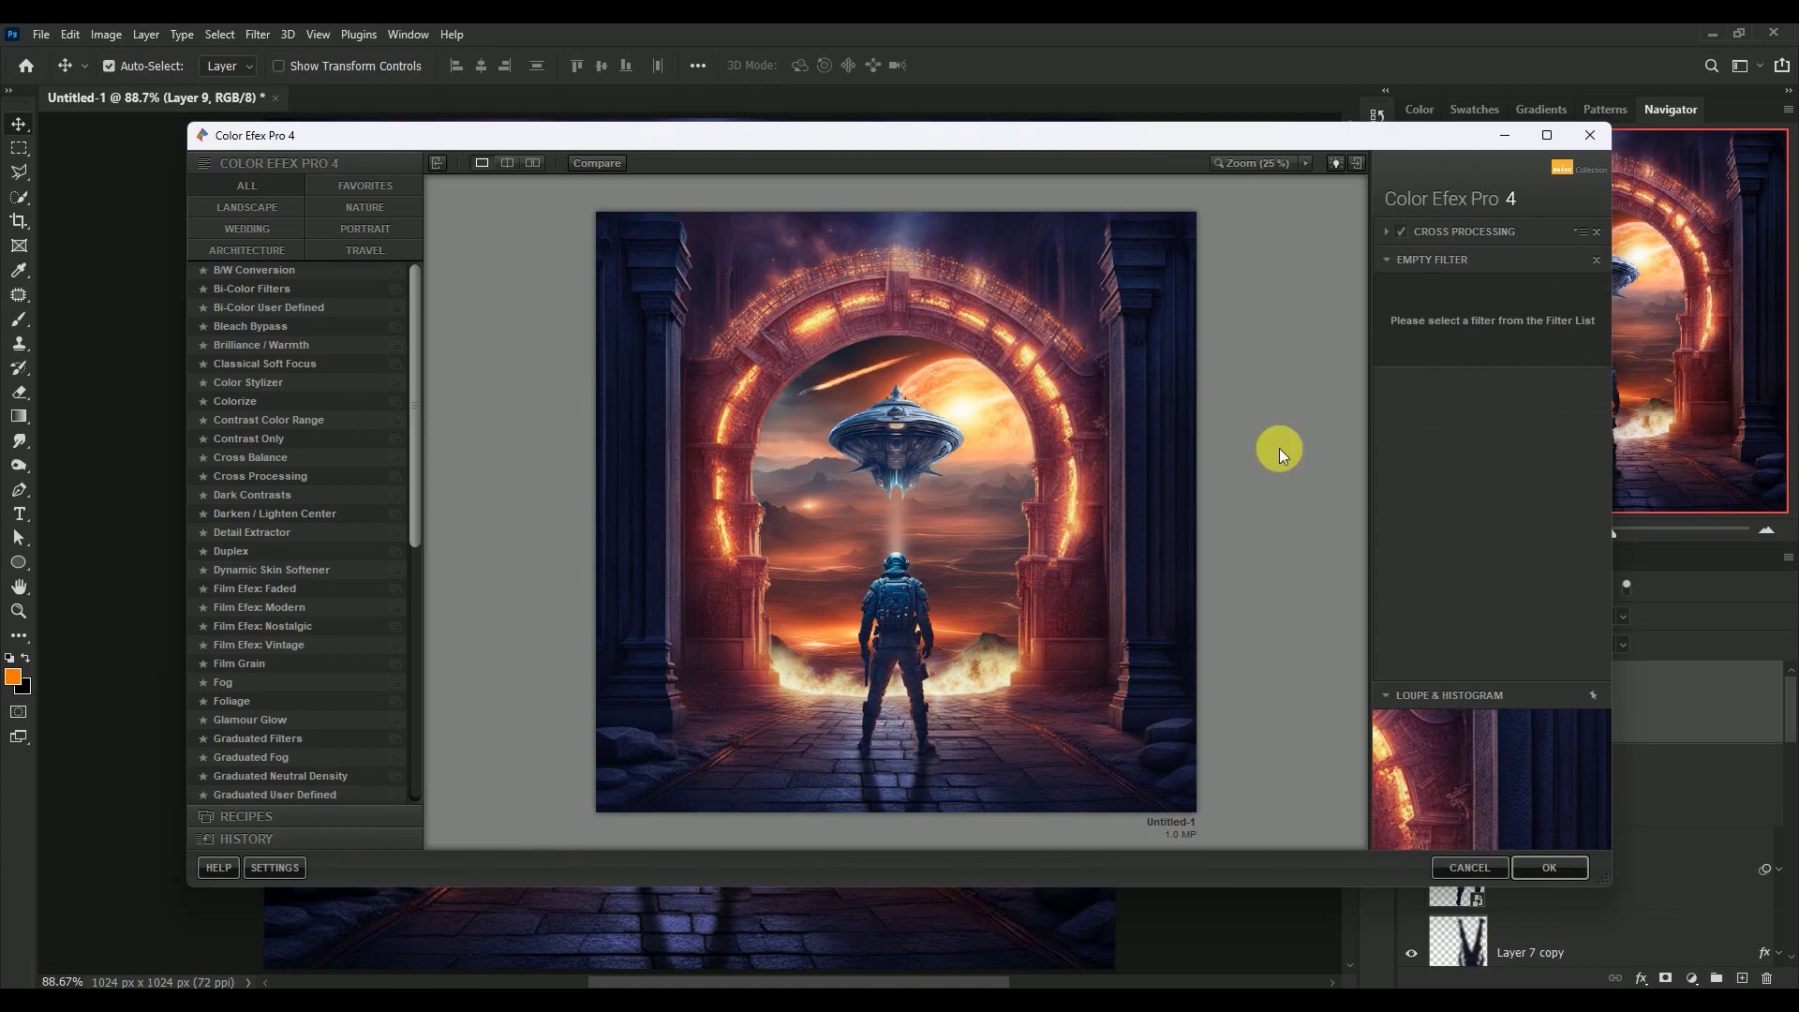
pyautogui.click(263, 534)
pyautogui.click(1581, 291)
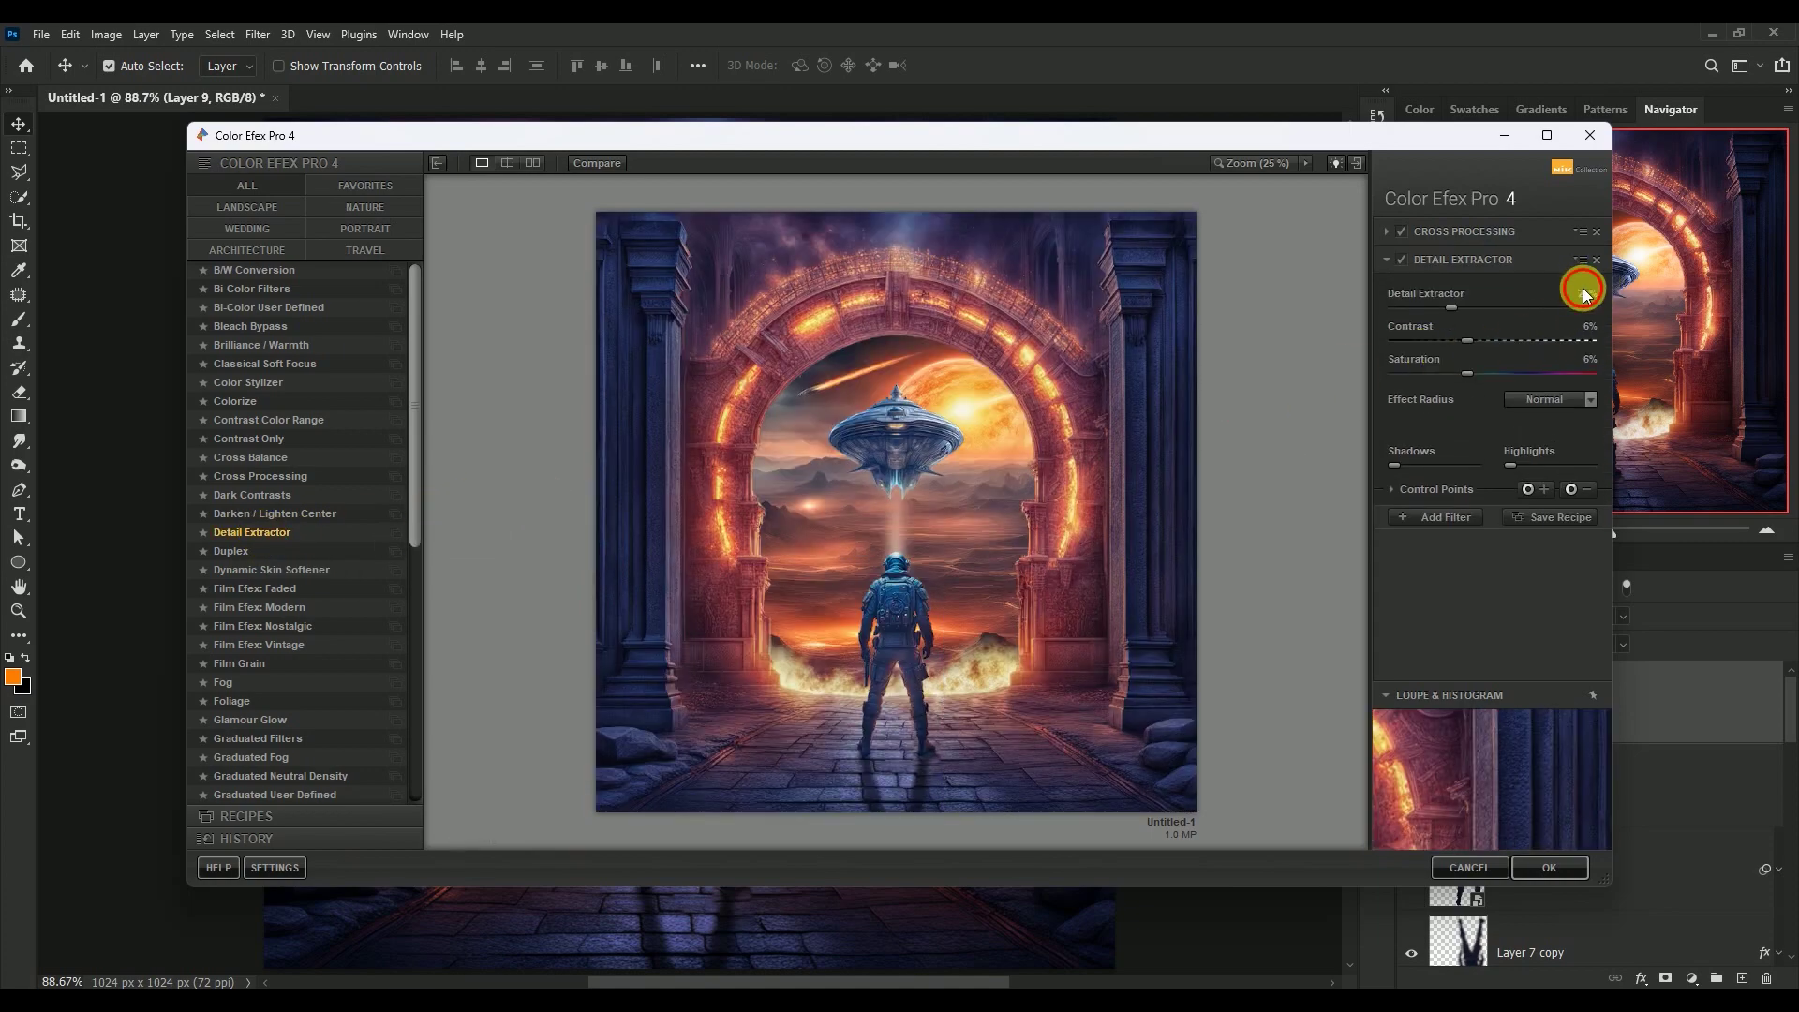
pyautogui.write('7')
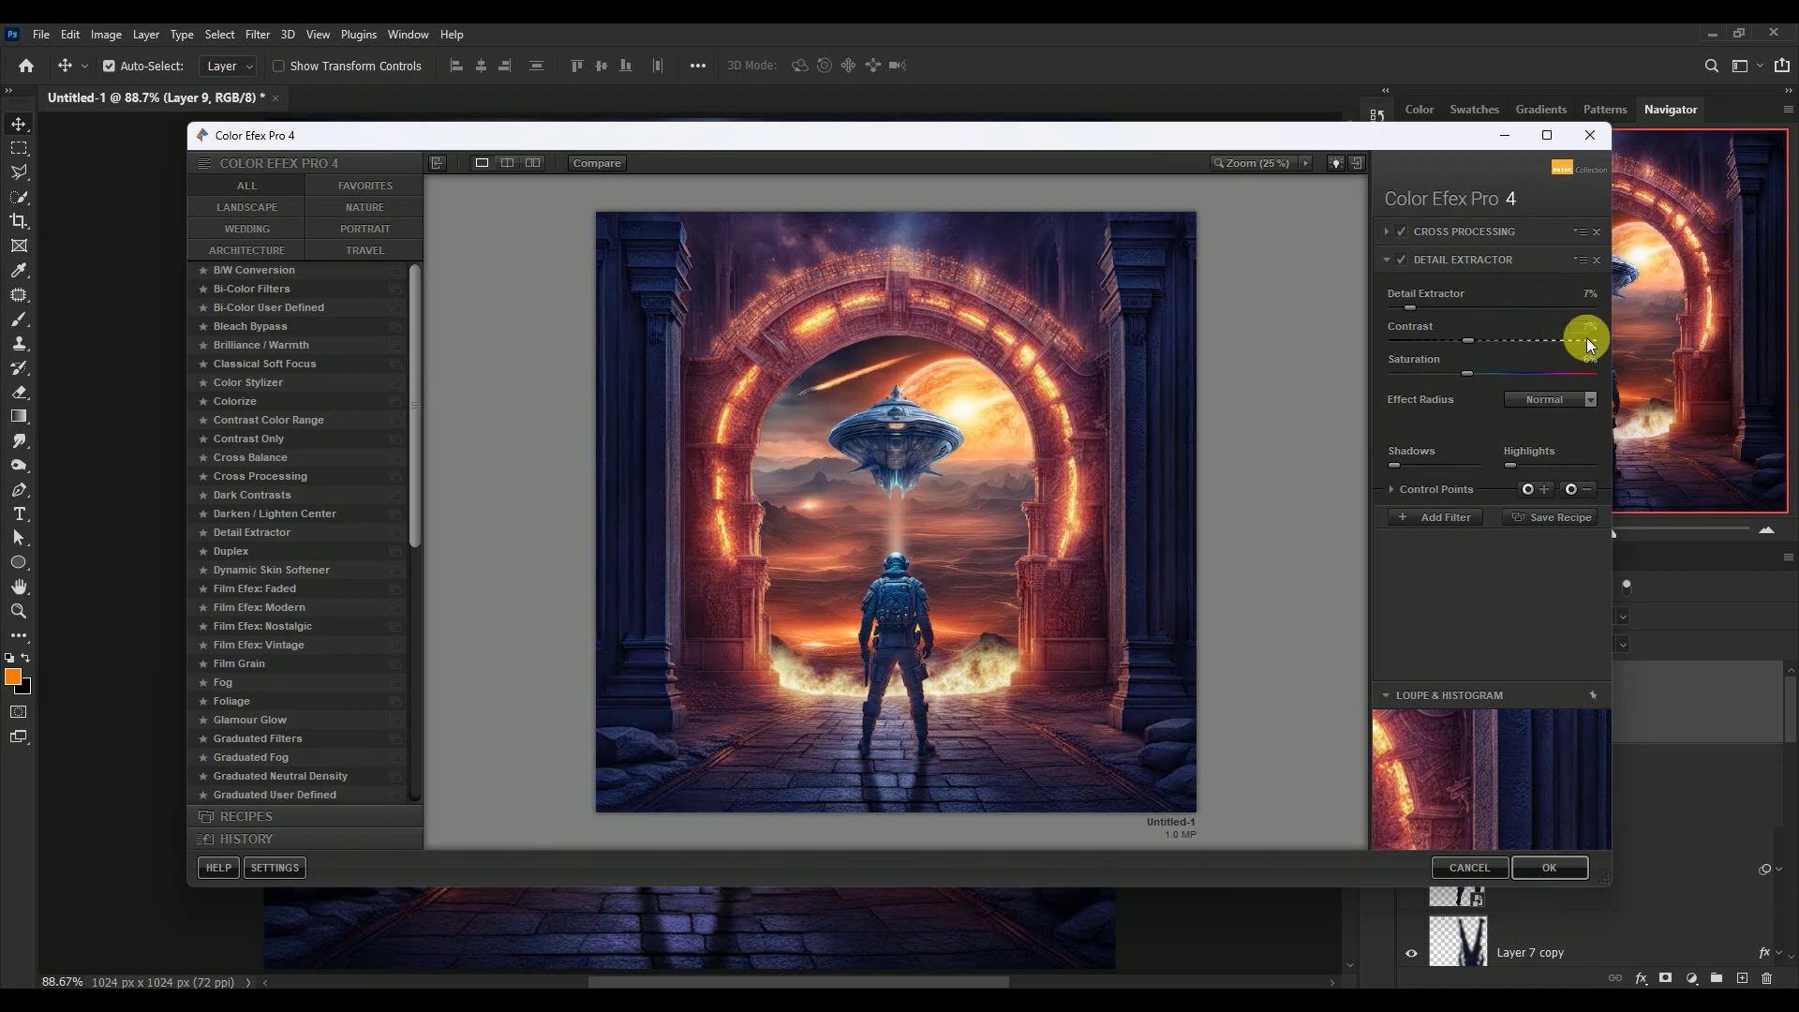
pyautogui.press('Tab')
pyautogui.click(1444, 521)
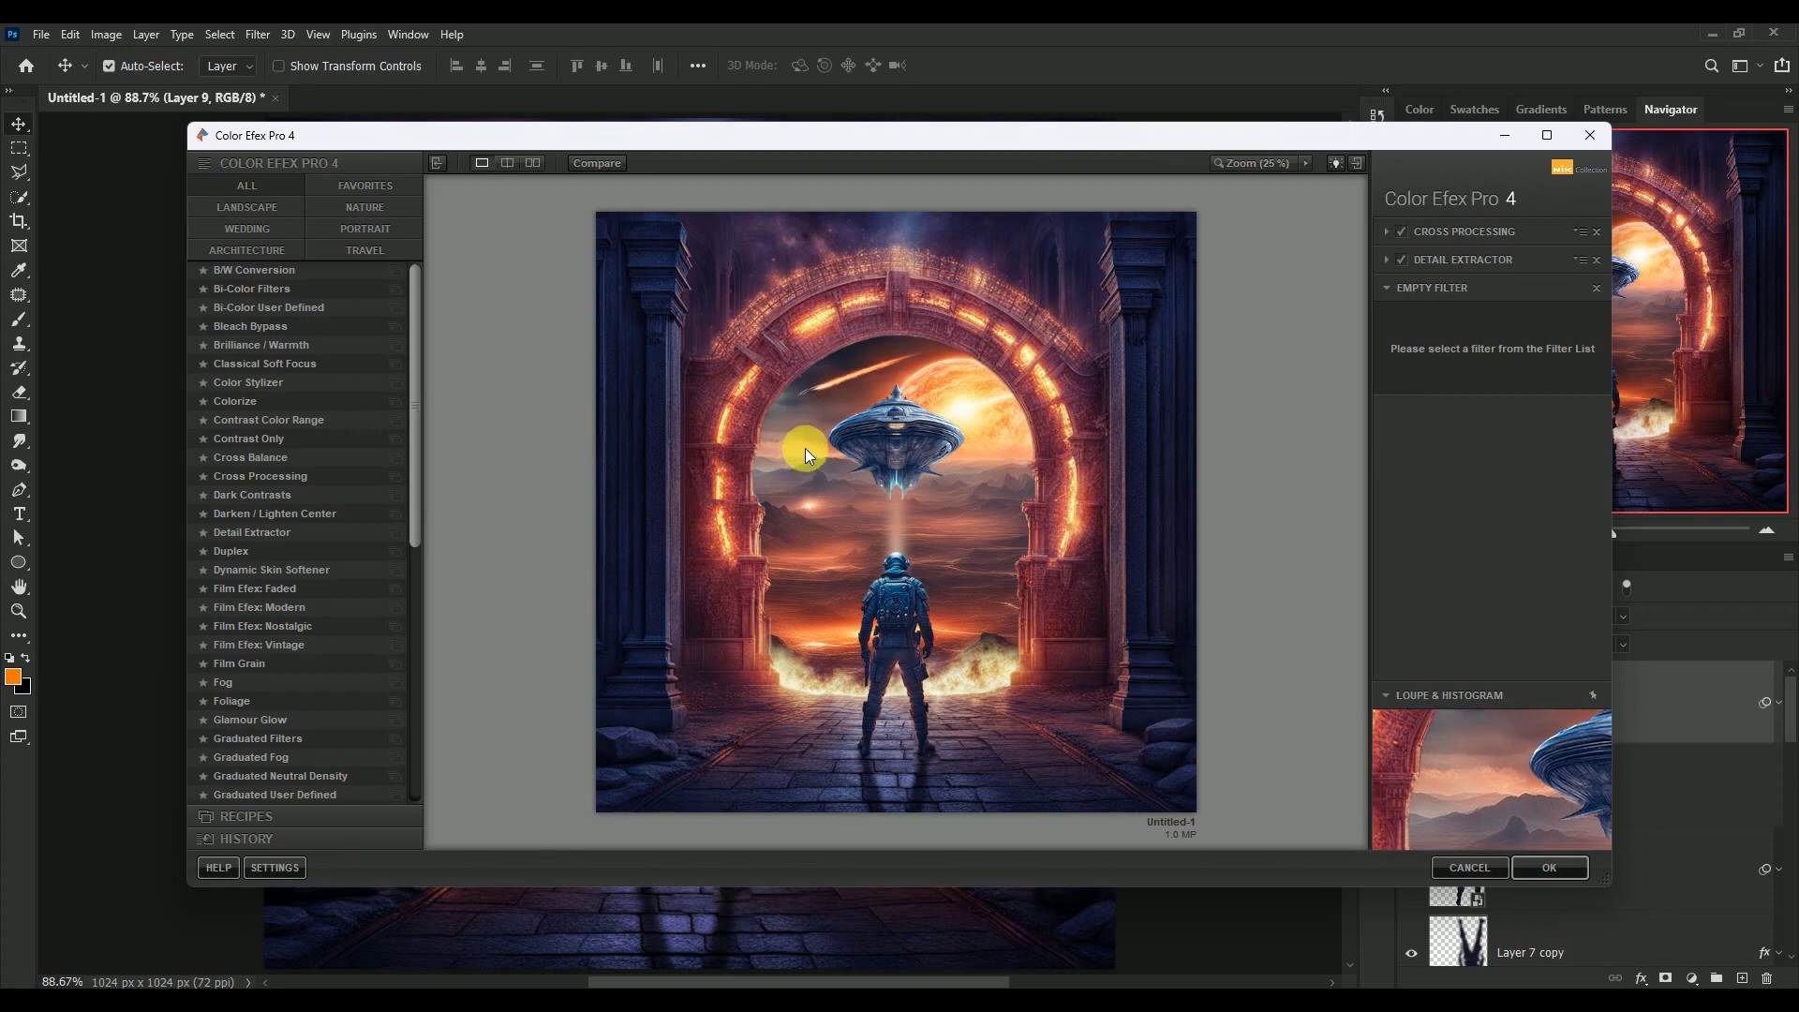
# Step: Add a Violet/Pink 3 Bi-Color Filter at 17% opacity, 3% blend, and apply the stack
pyautogui.click(271, 291)
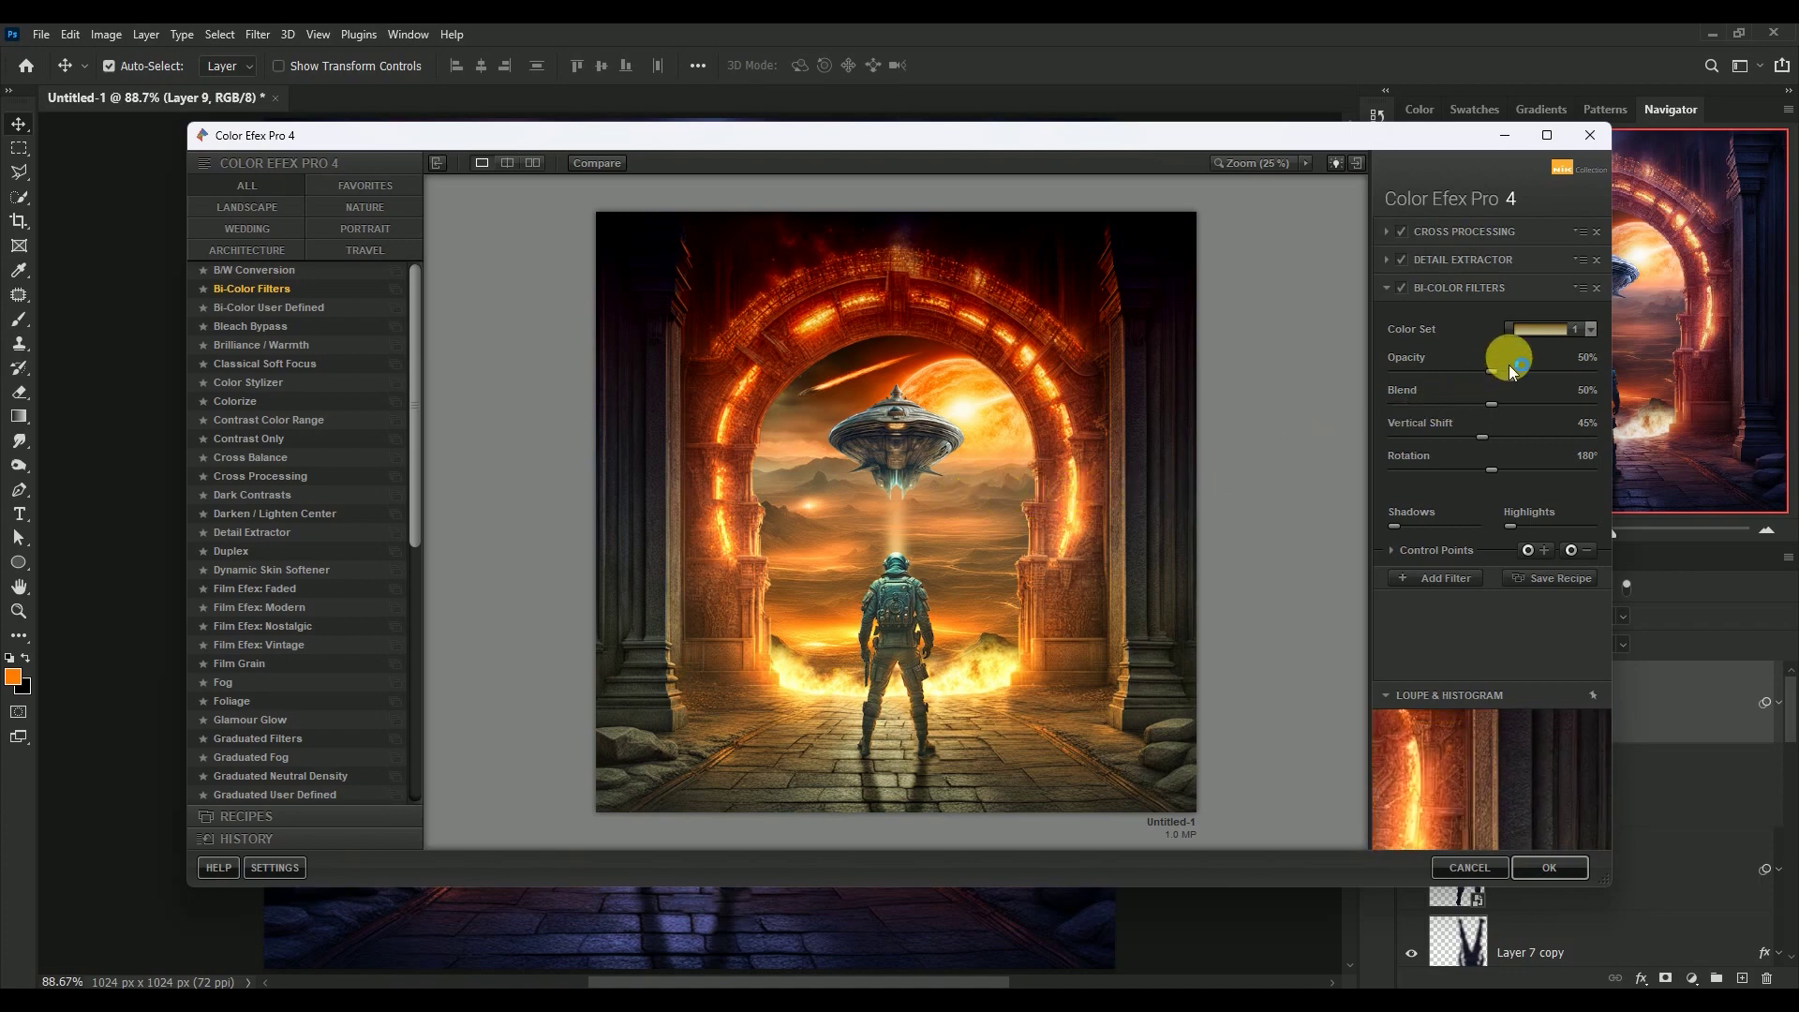
pyautogui.click(1525, 333)
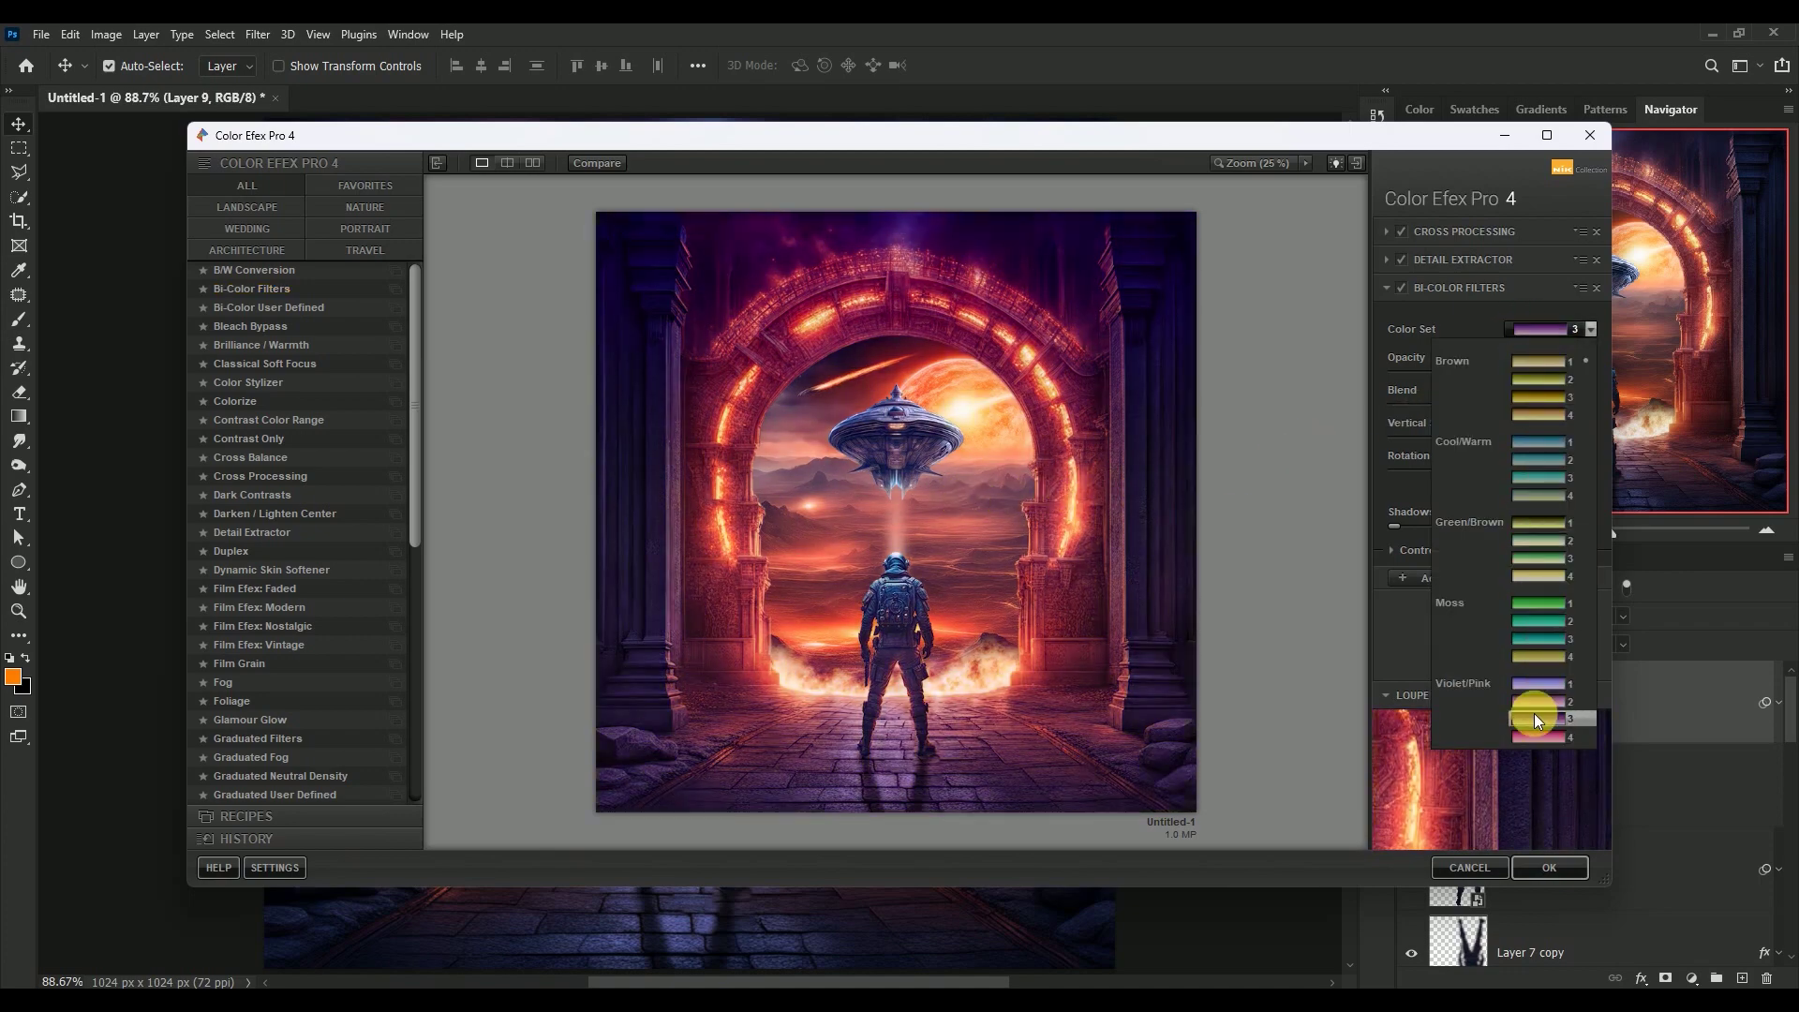
pyautogui.click(1533, 720)
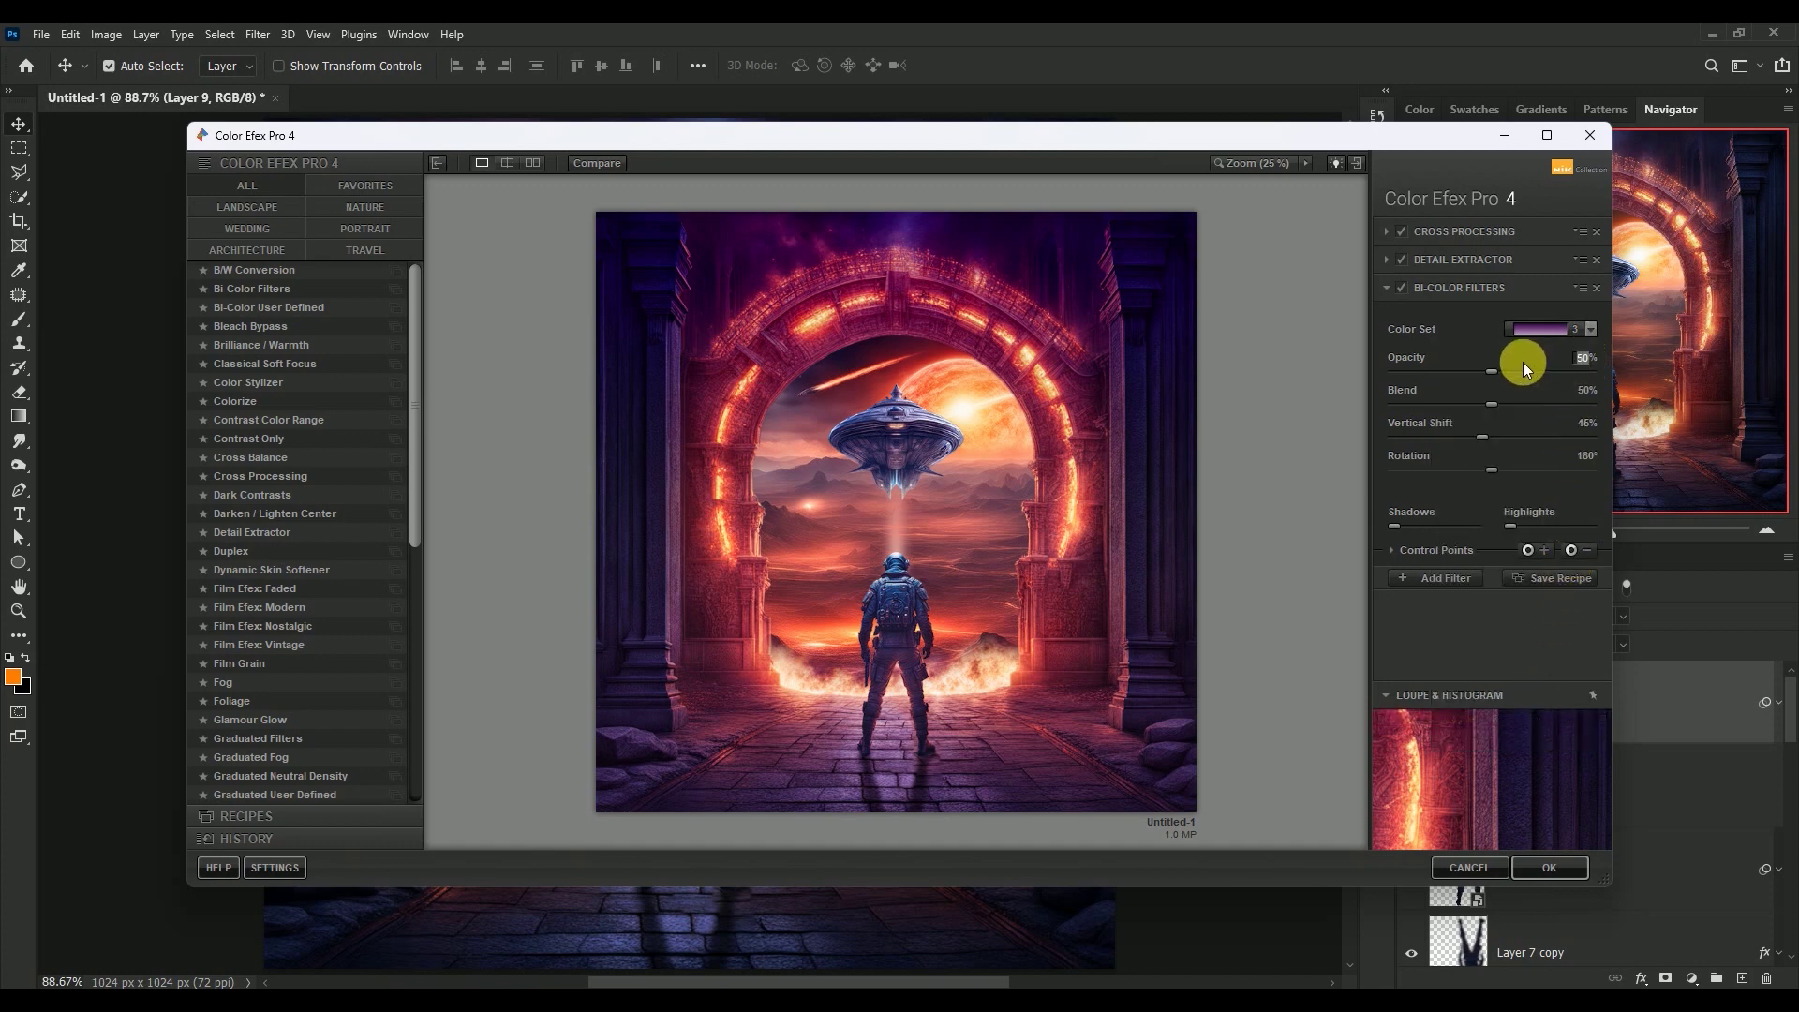
pyautogui.write('17')
pyautogui.press('Return')
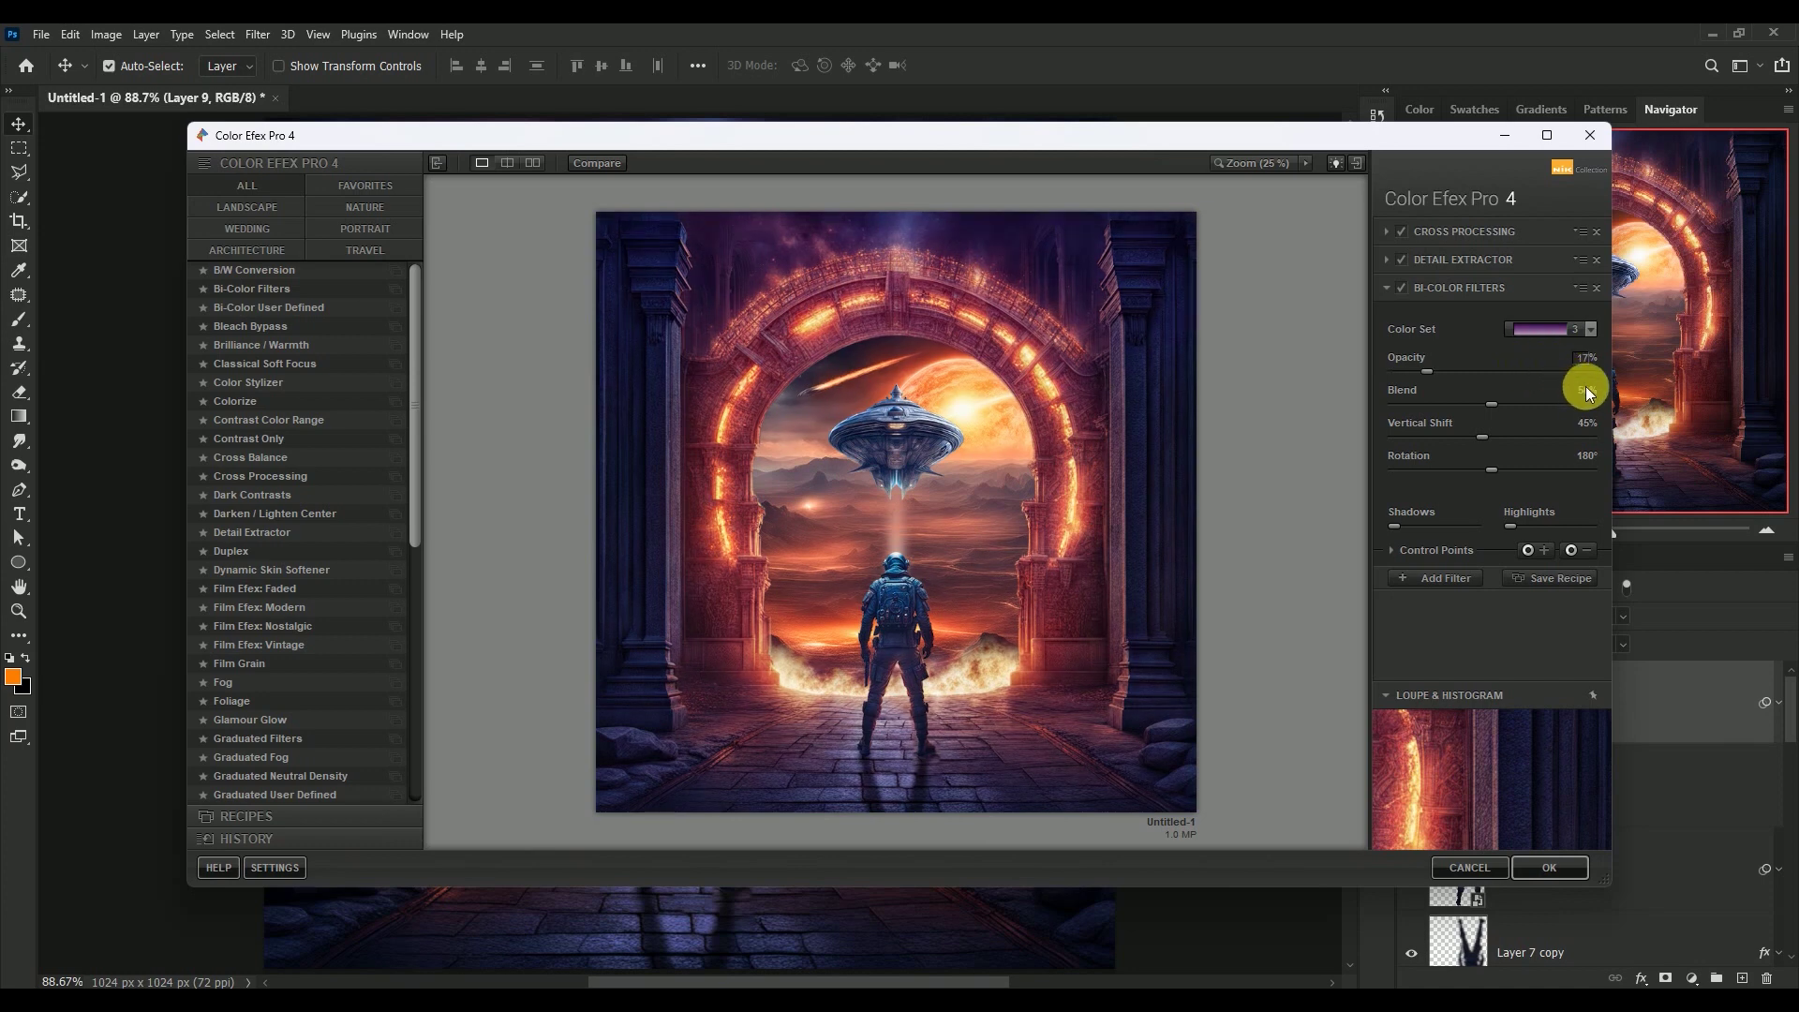
pyautogui.write('3')
pyautogui.press('Return')
pyautogui.click(1461, 580)
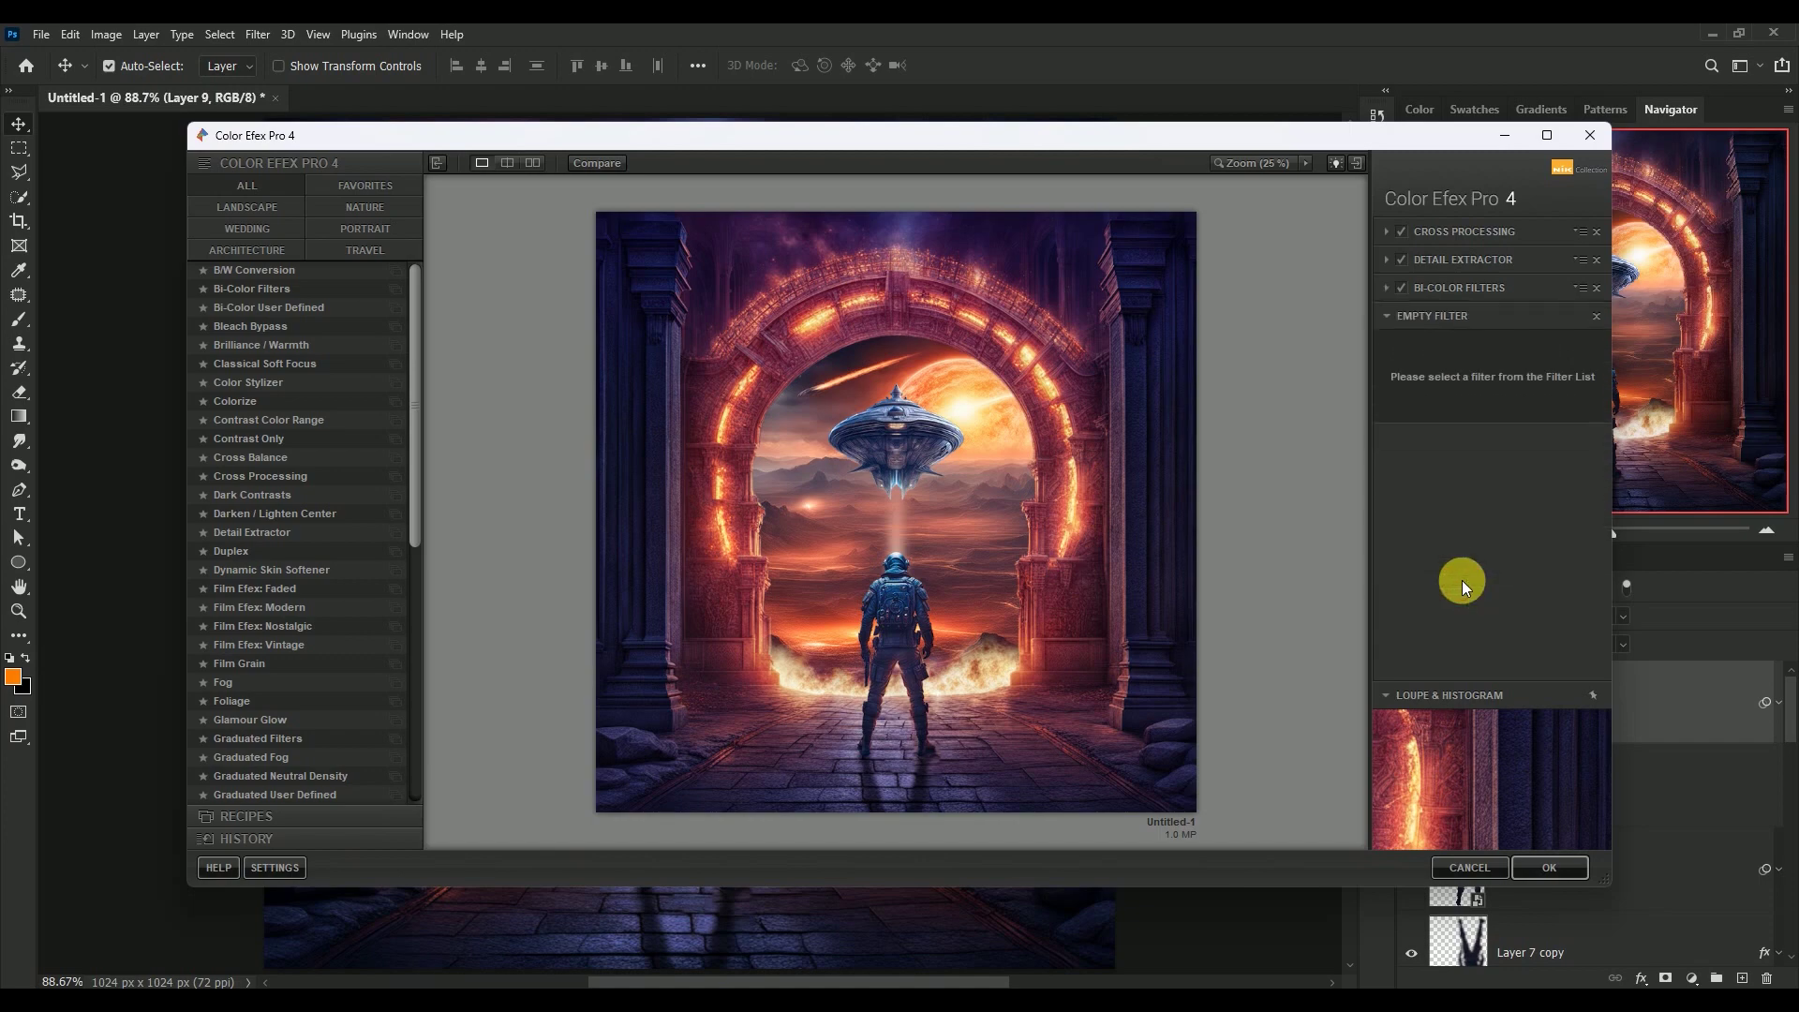
pyautogui.click(1555, 864)
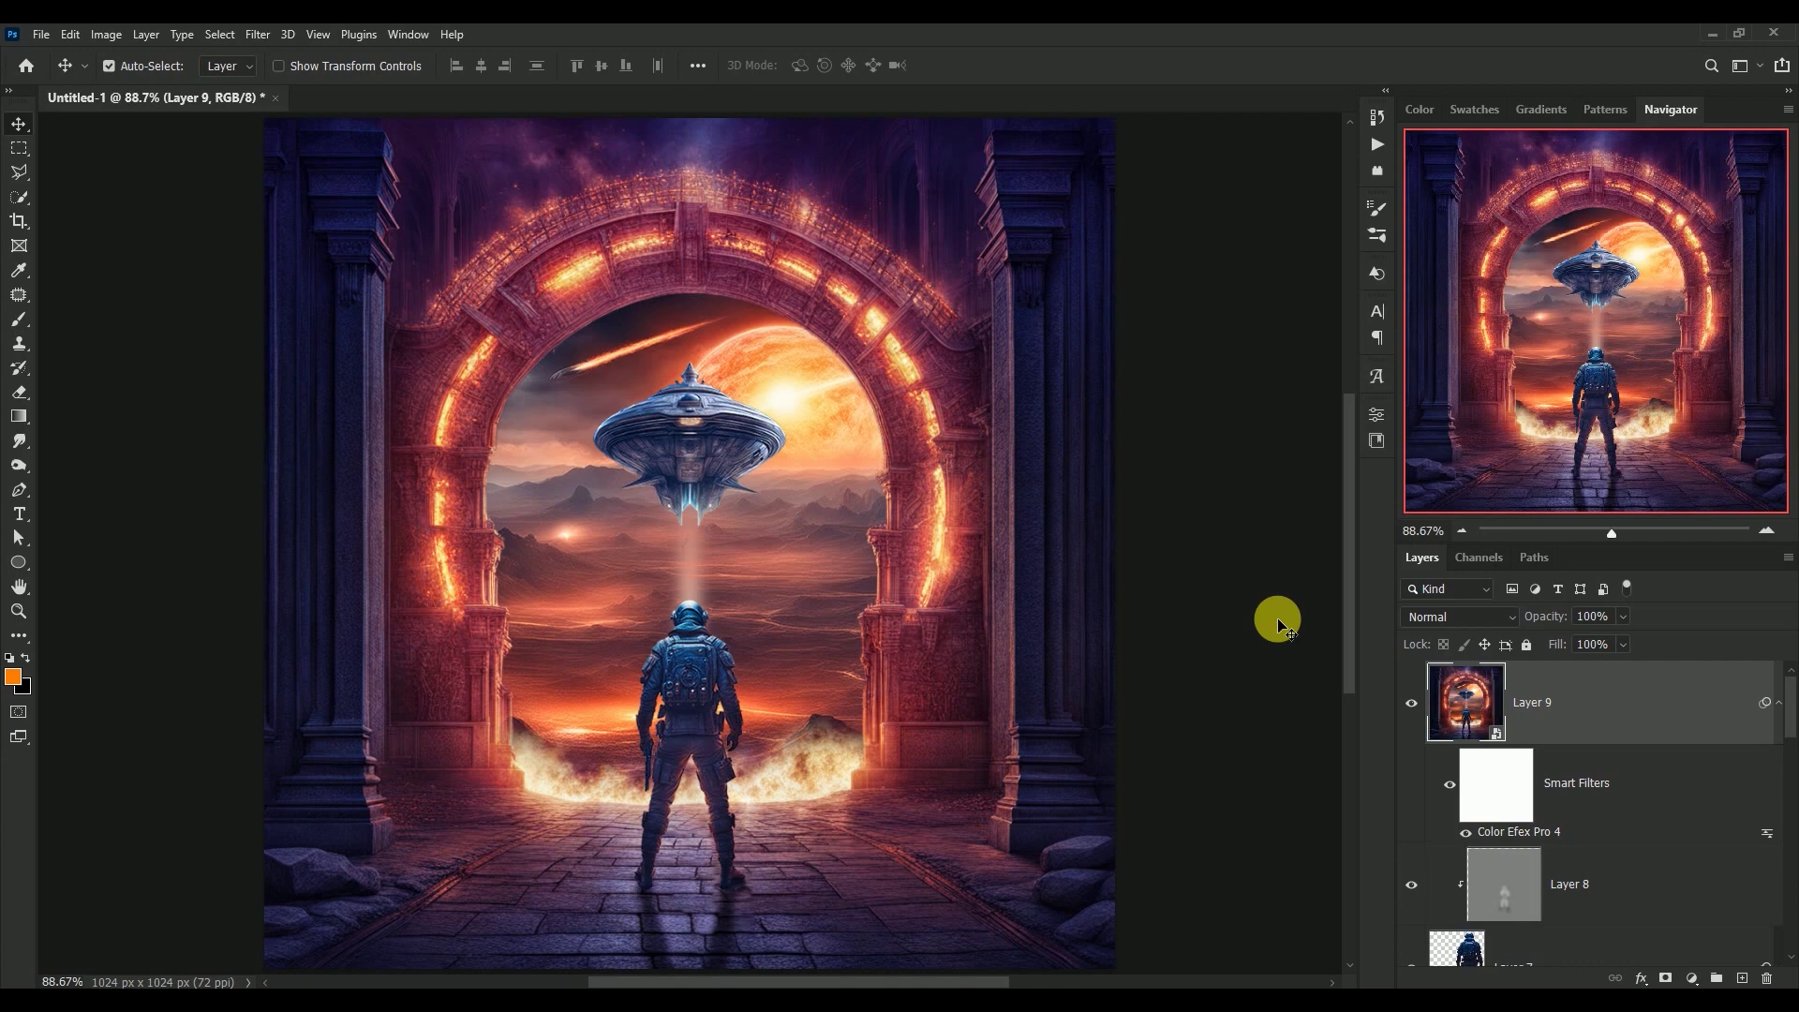
# Step: Compare Layer 9 on and off, then stamp visible into Layer 10 as a smart object
pyautogui.click(1777, 703)
pyautogui.click(1423, 707)
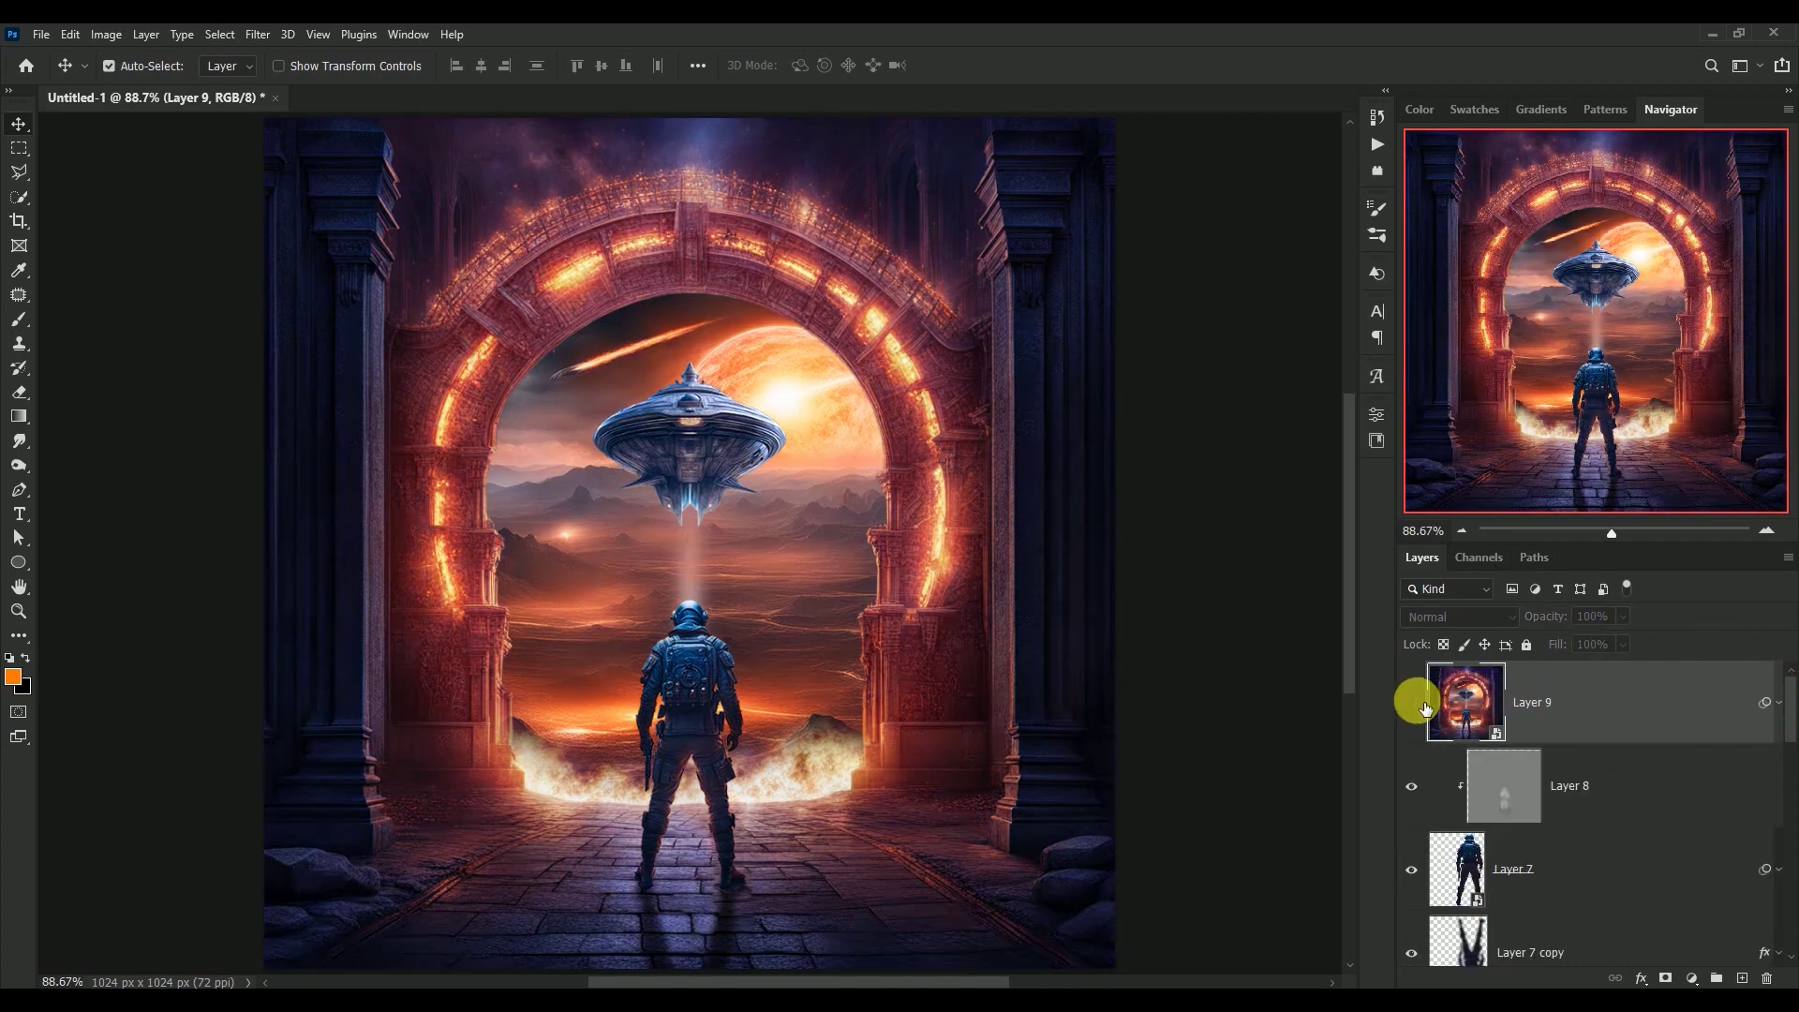
pyautogui.click(1423, 705)
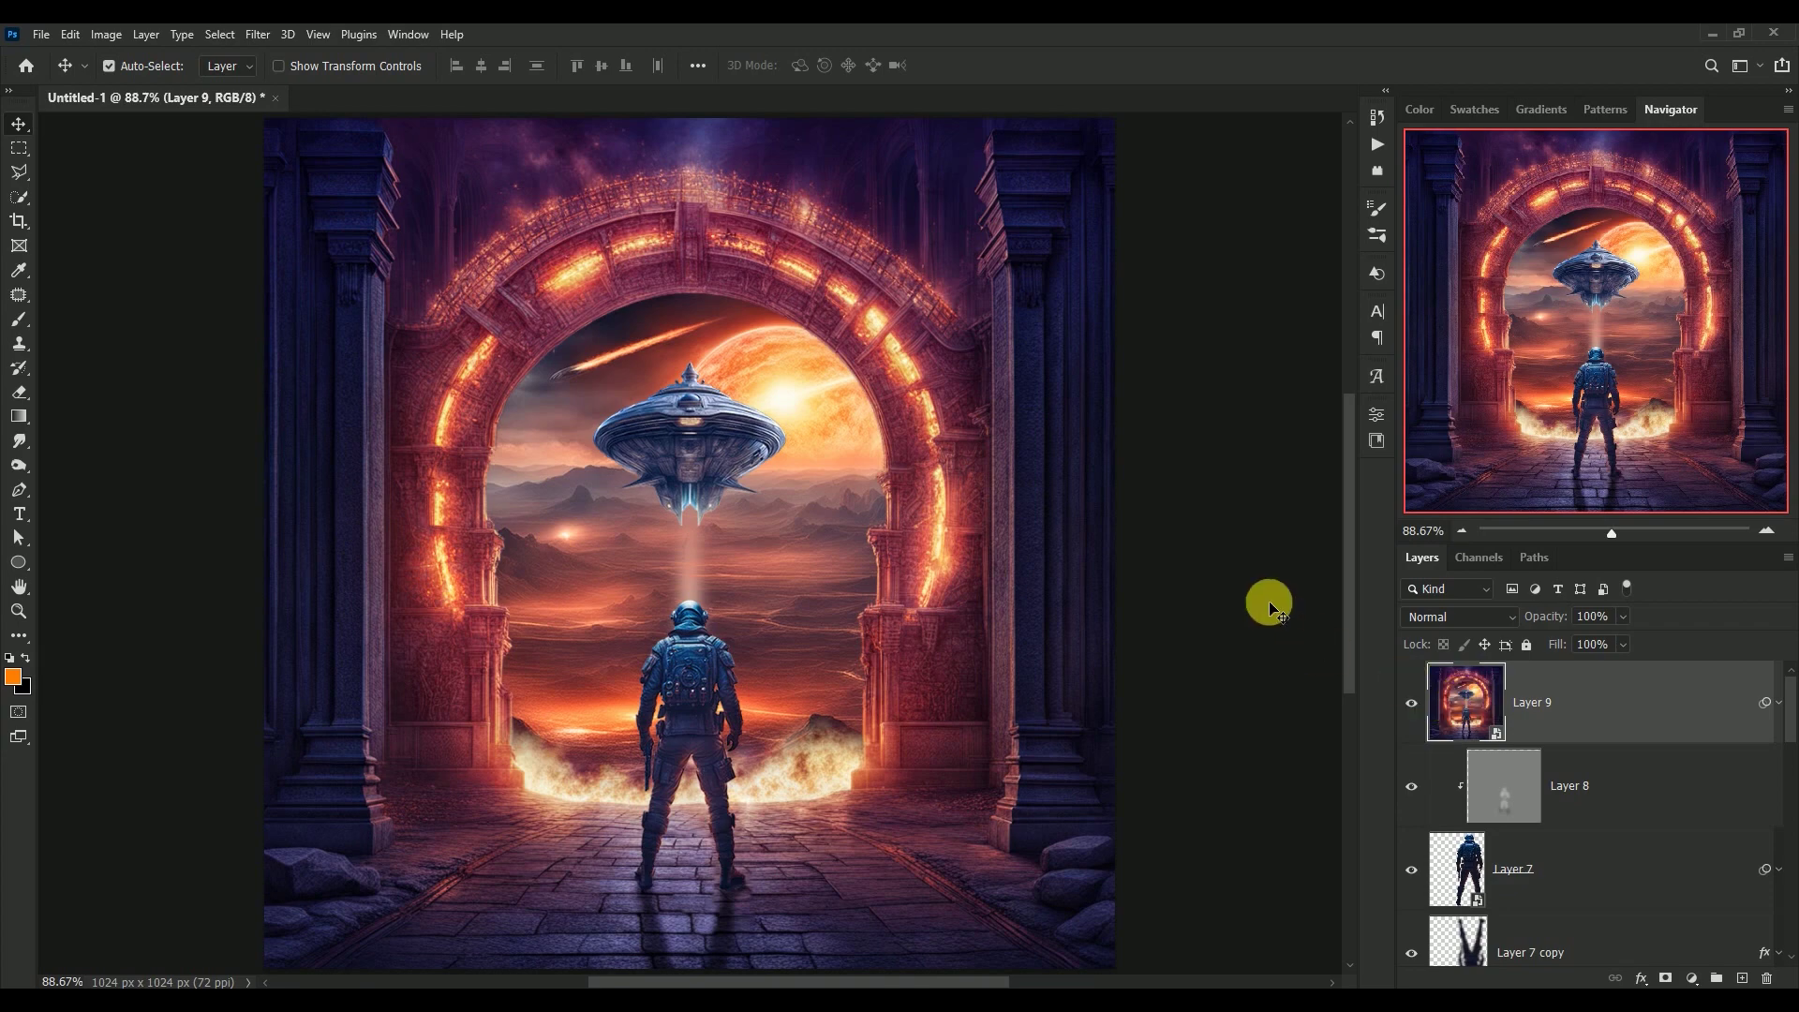
pyautogui.hotkey('ctrl', 'shift', 'alt', 'e')
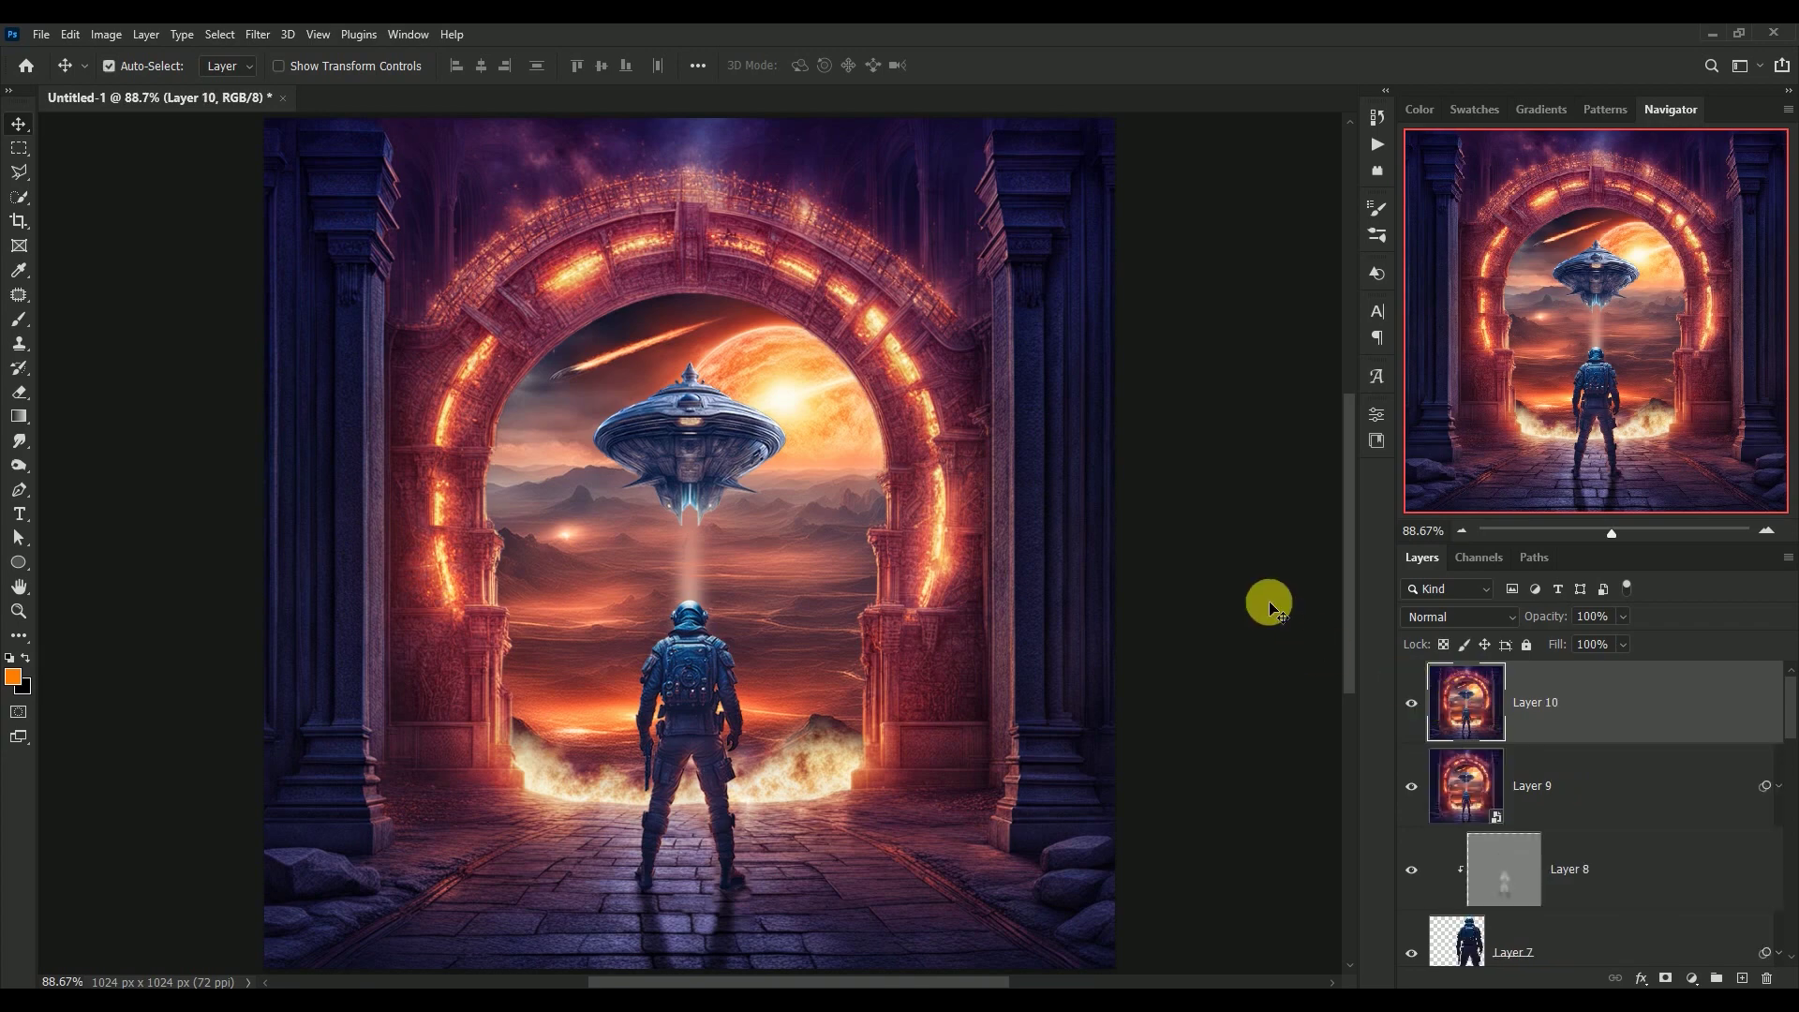
pyautogui.rightClick(1600, 708)
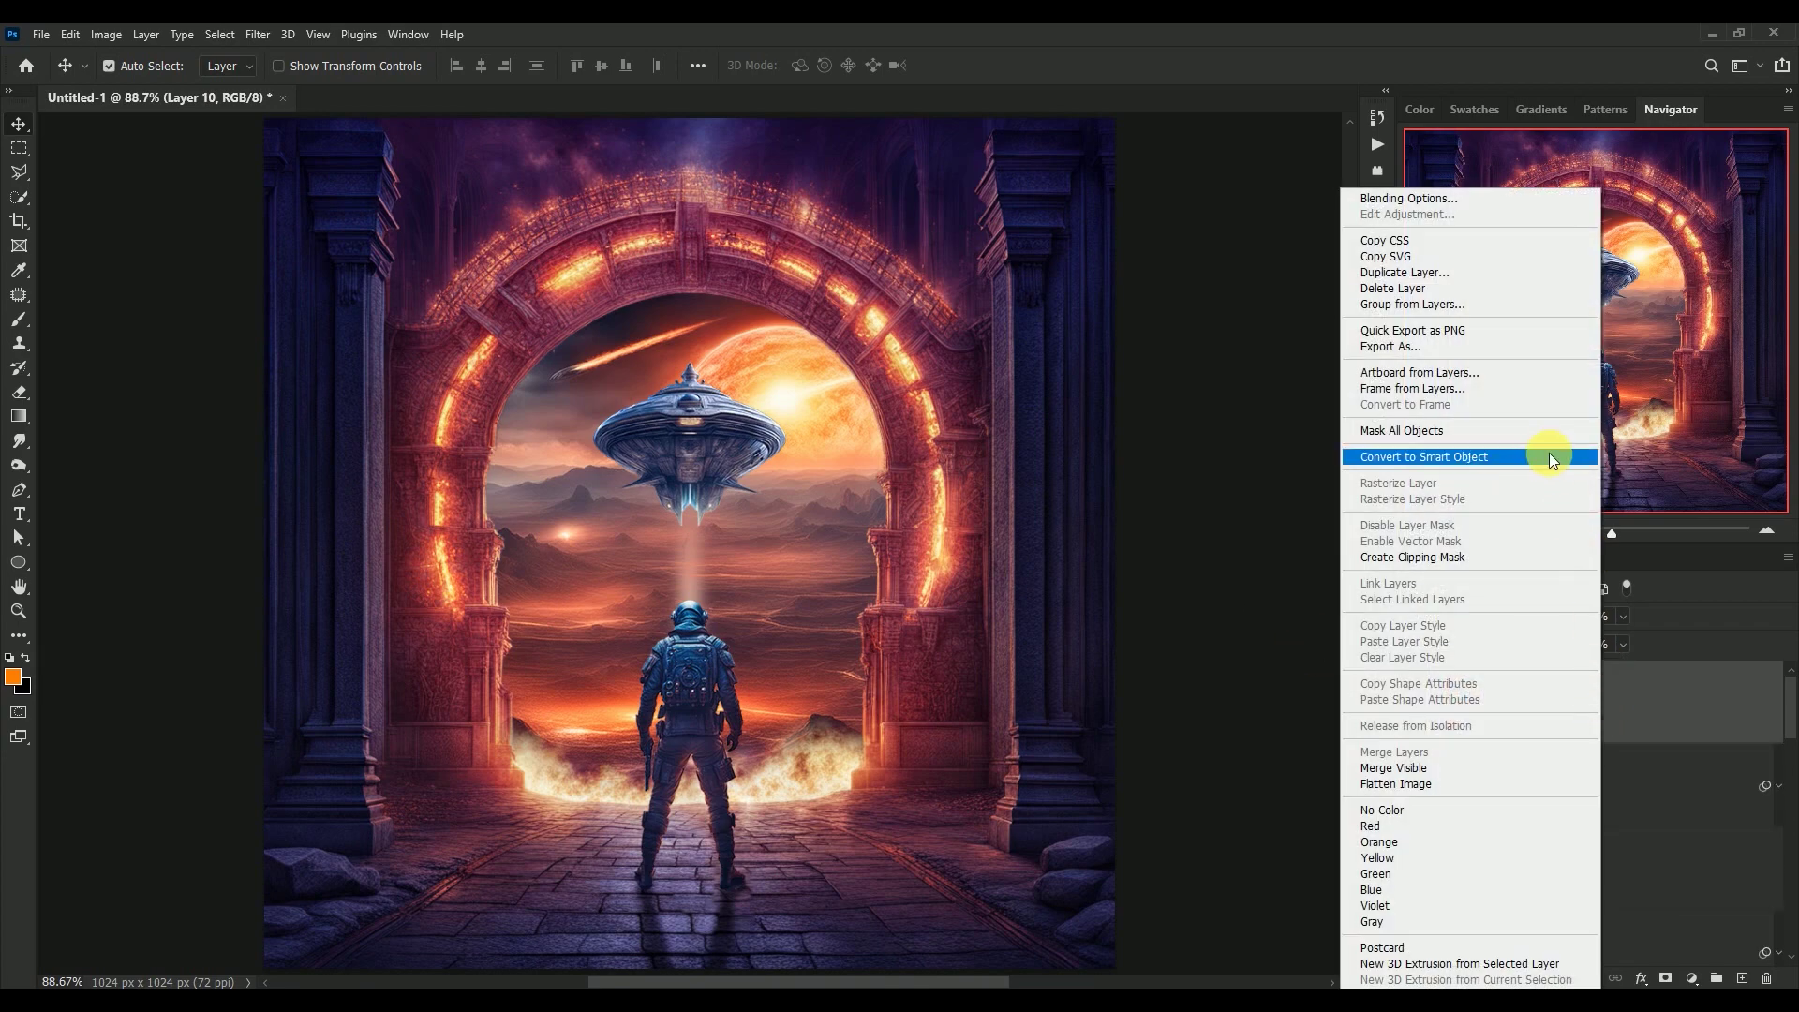
pyautogui.click(1526, 456)
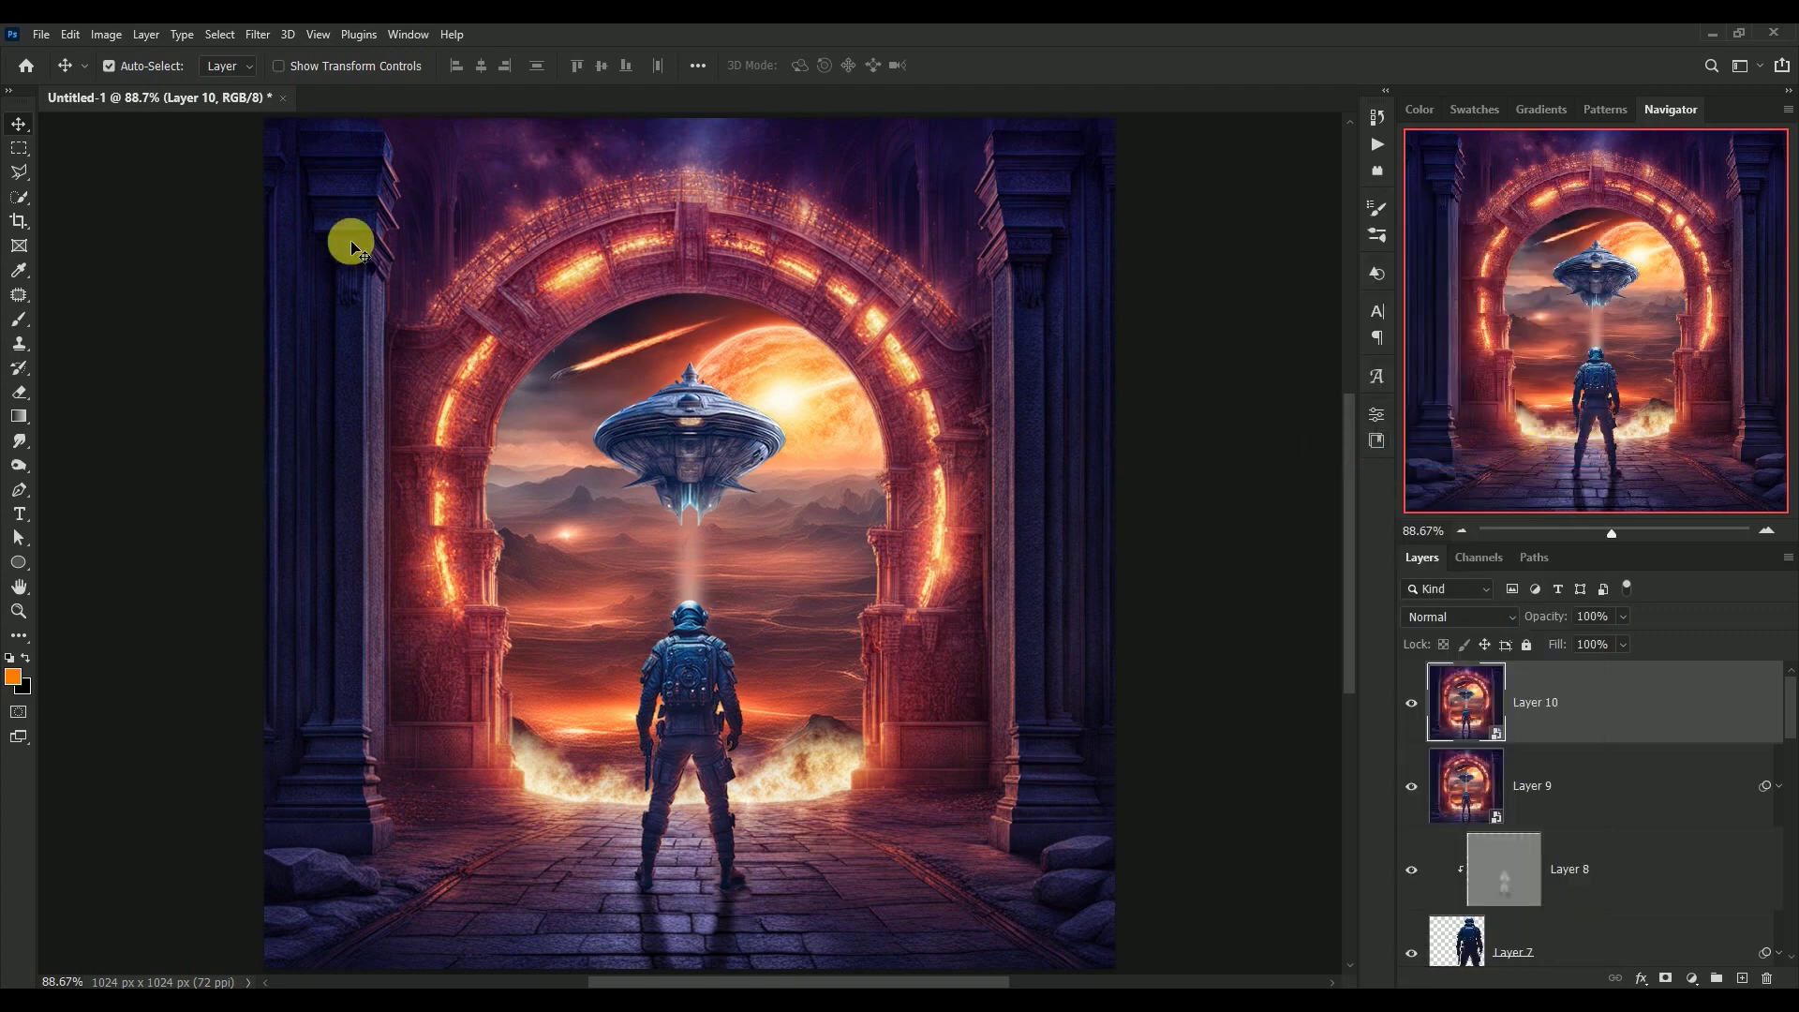
pyautogui.click(255, 35)
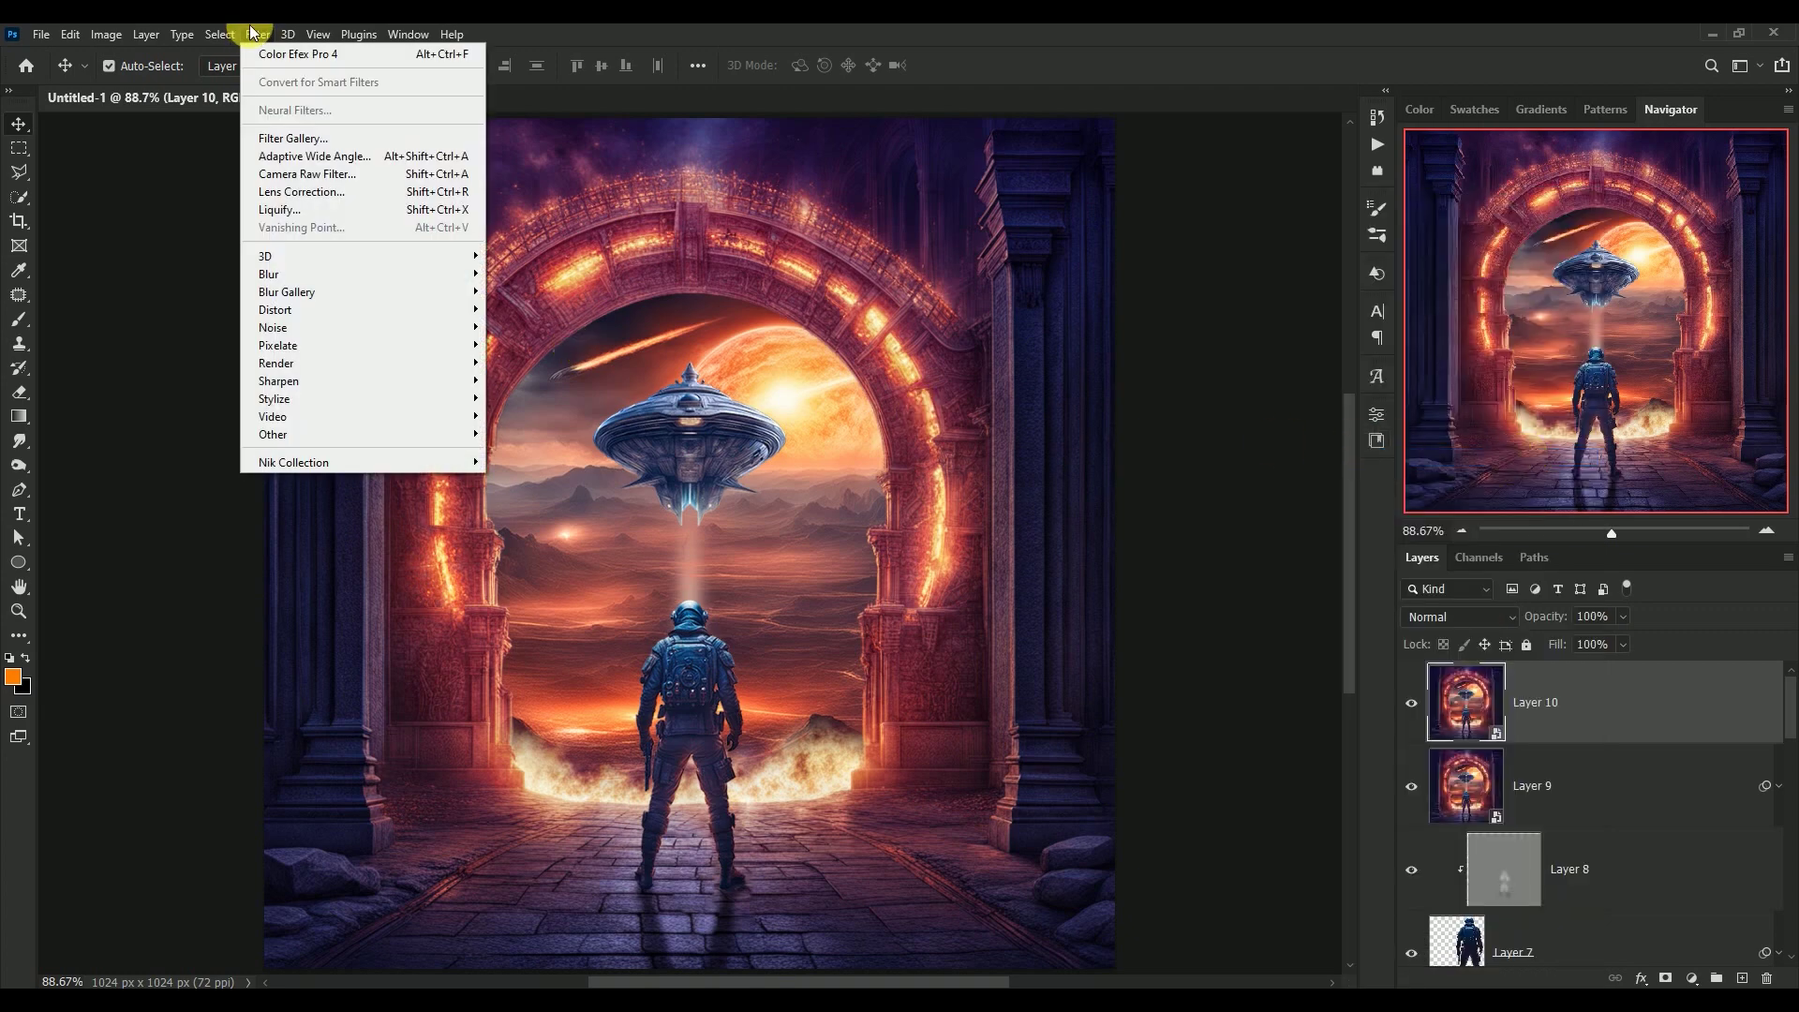
# Step: Open Camera Raw on Layer 10 and apply the Creative - Warm Shadows preset at amount 45
pyautogui.click(270, 178)
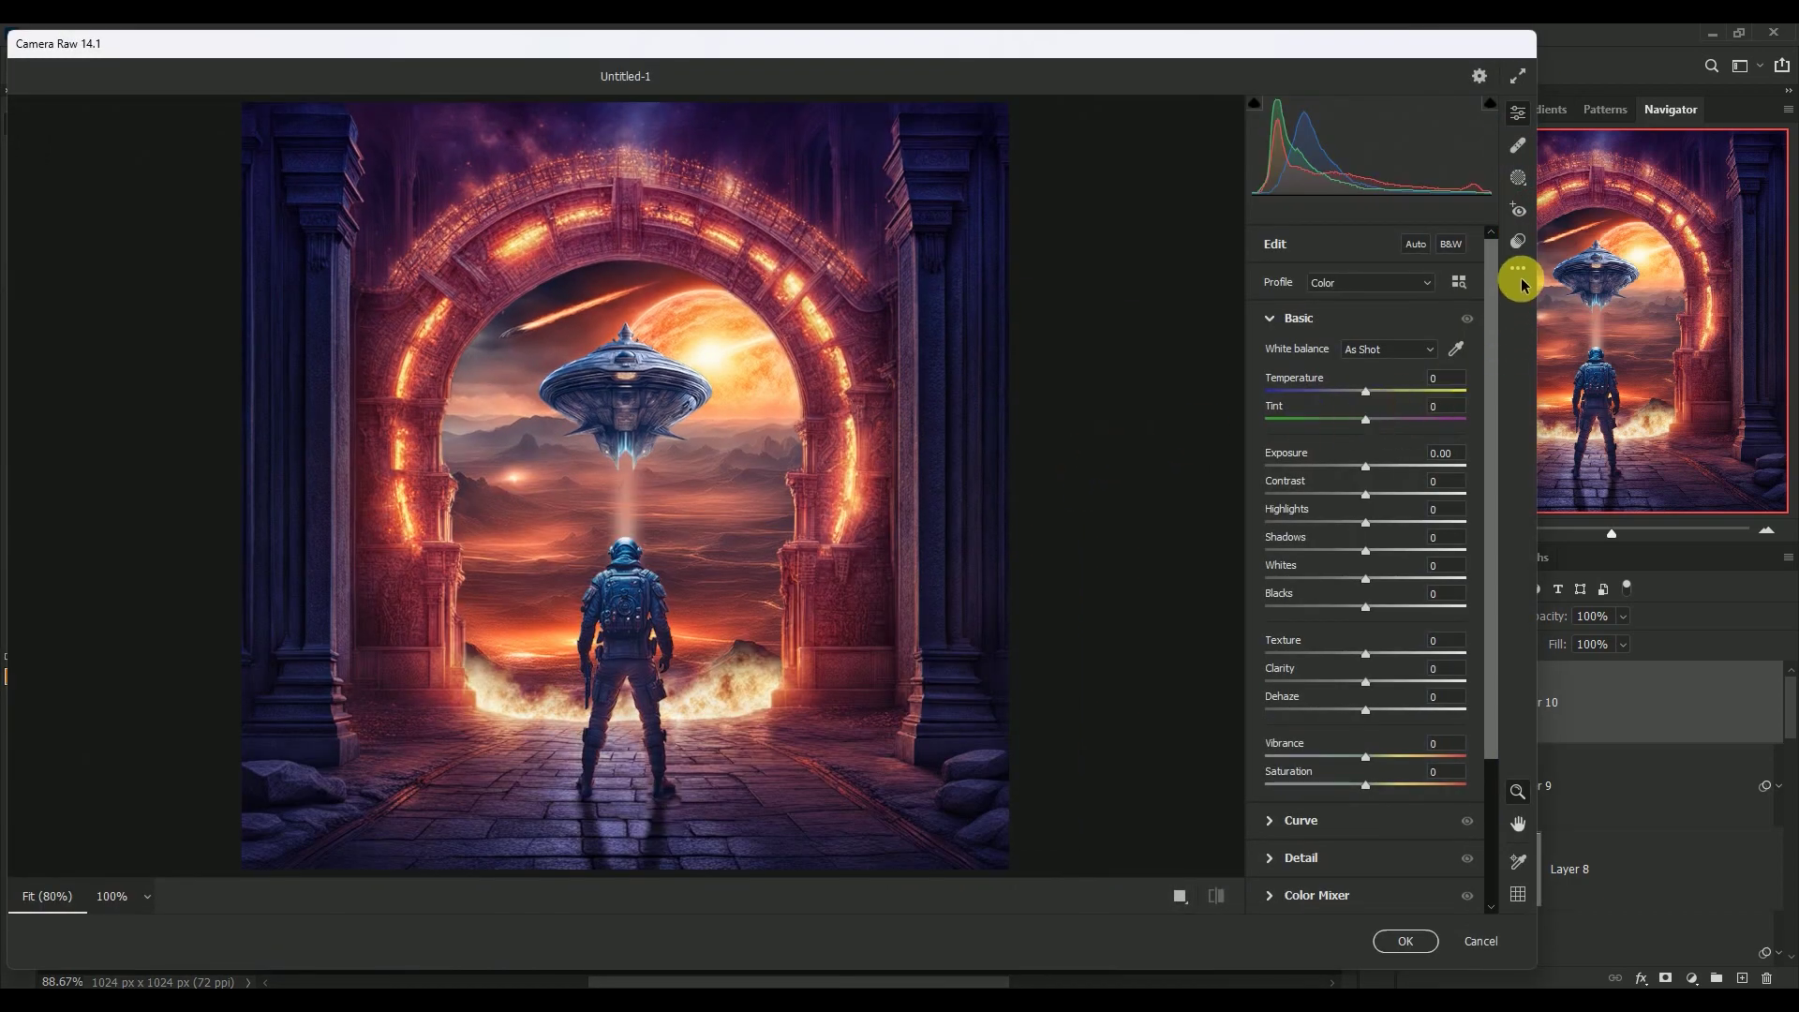
pyautogui.click(1517, 241)
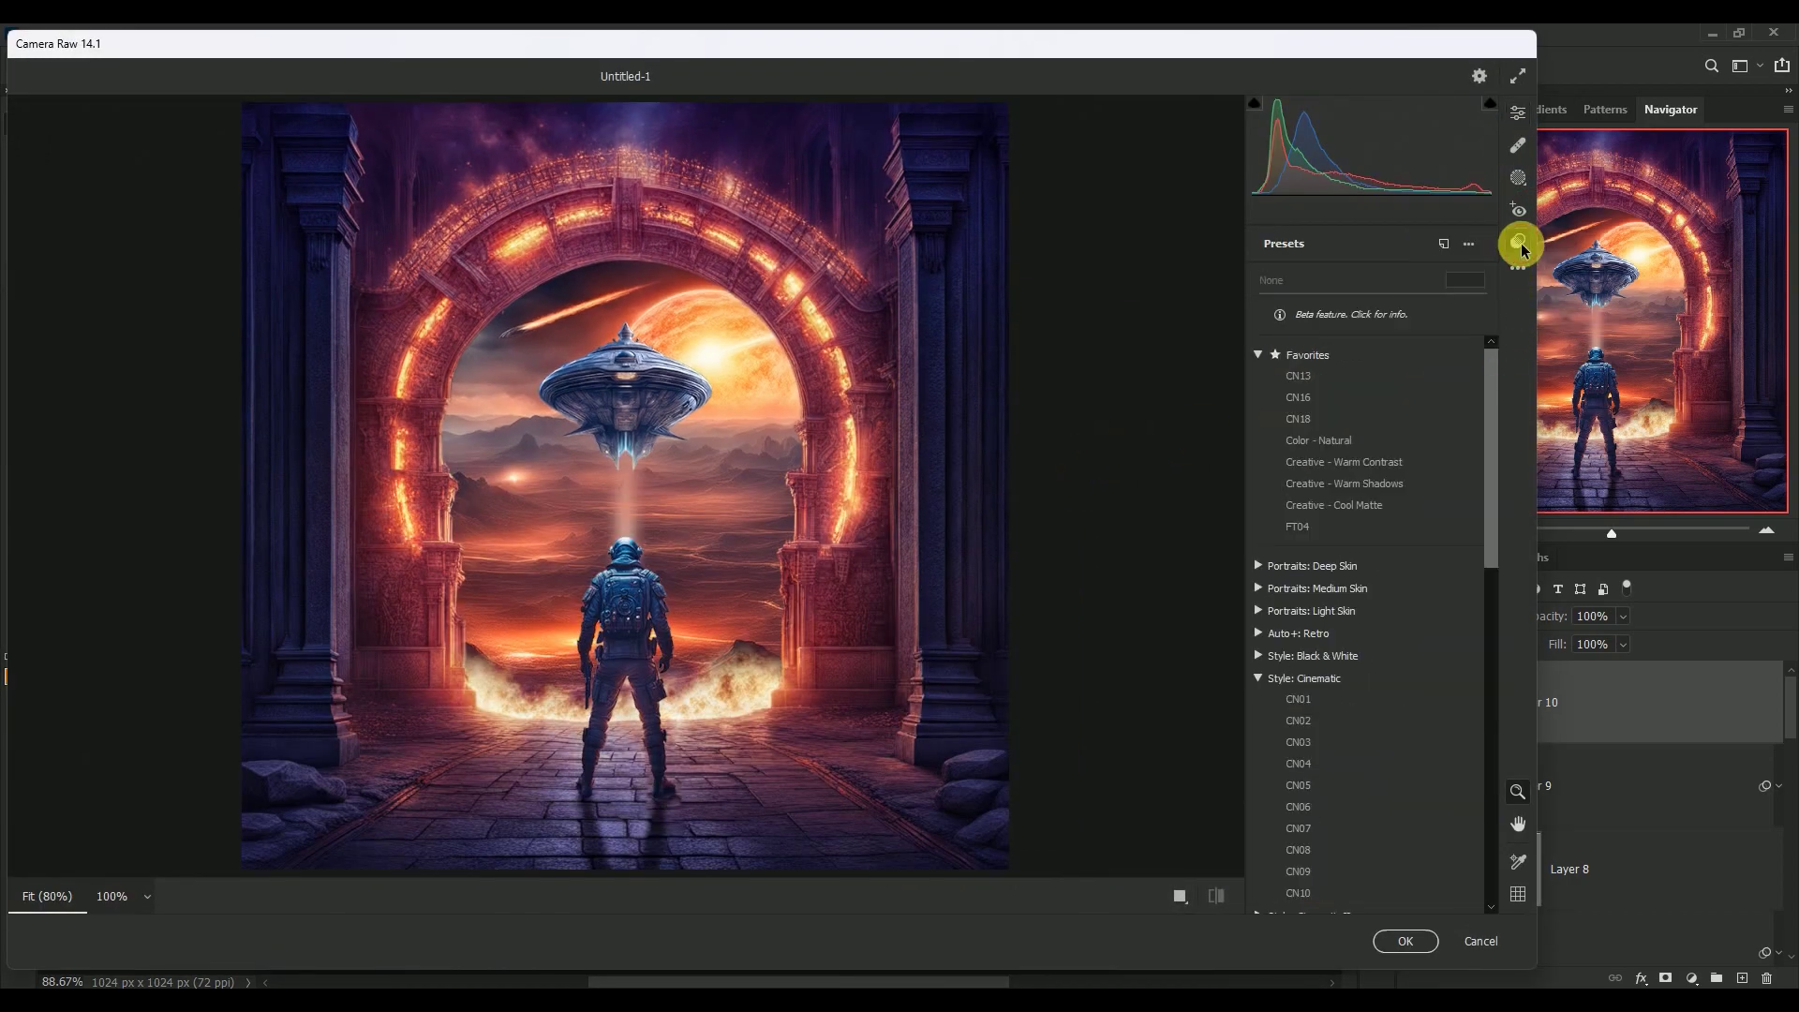
pyautogui.click(1421, 485)
pyautogui.click(1466, 280)
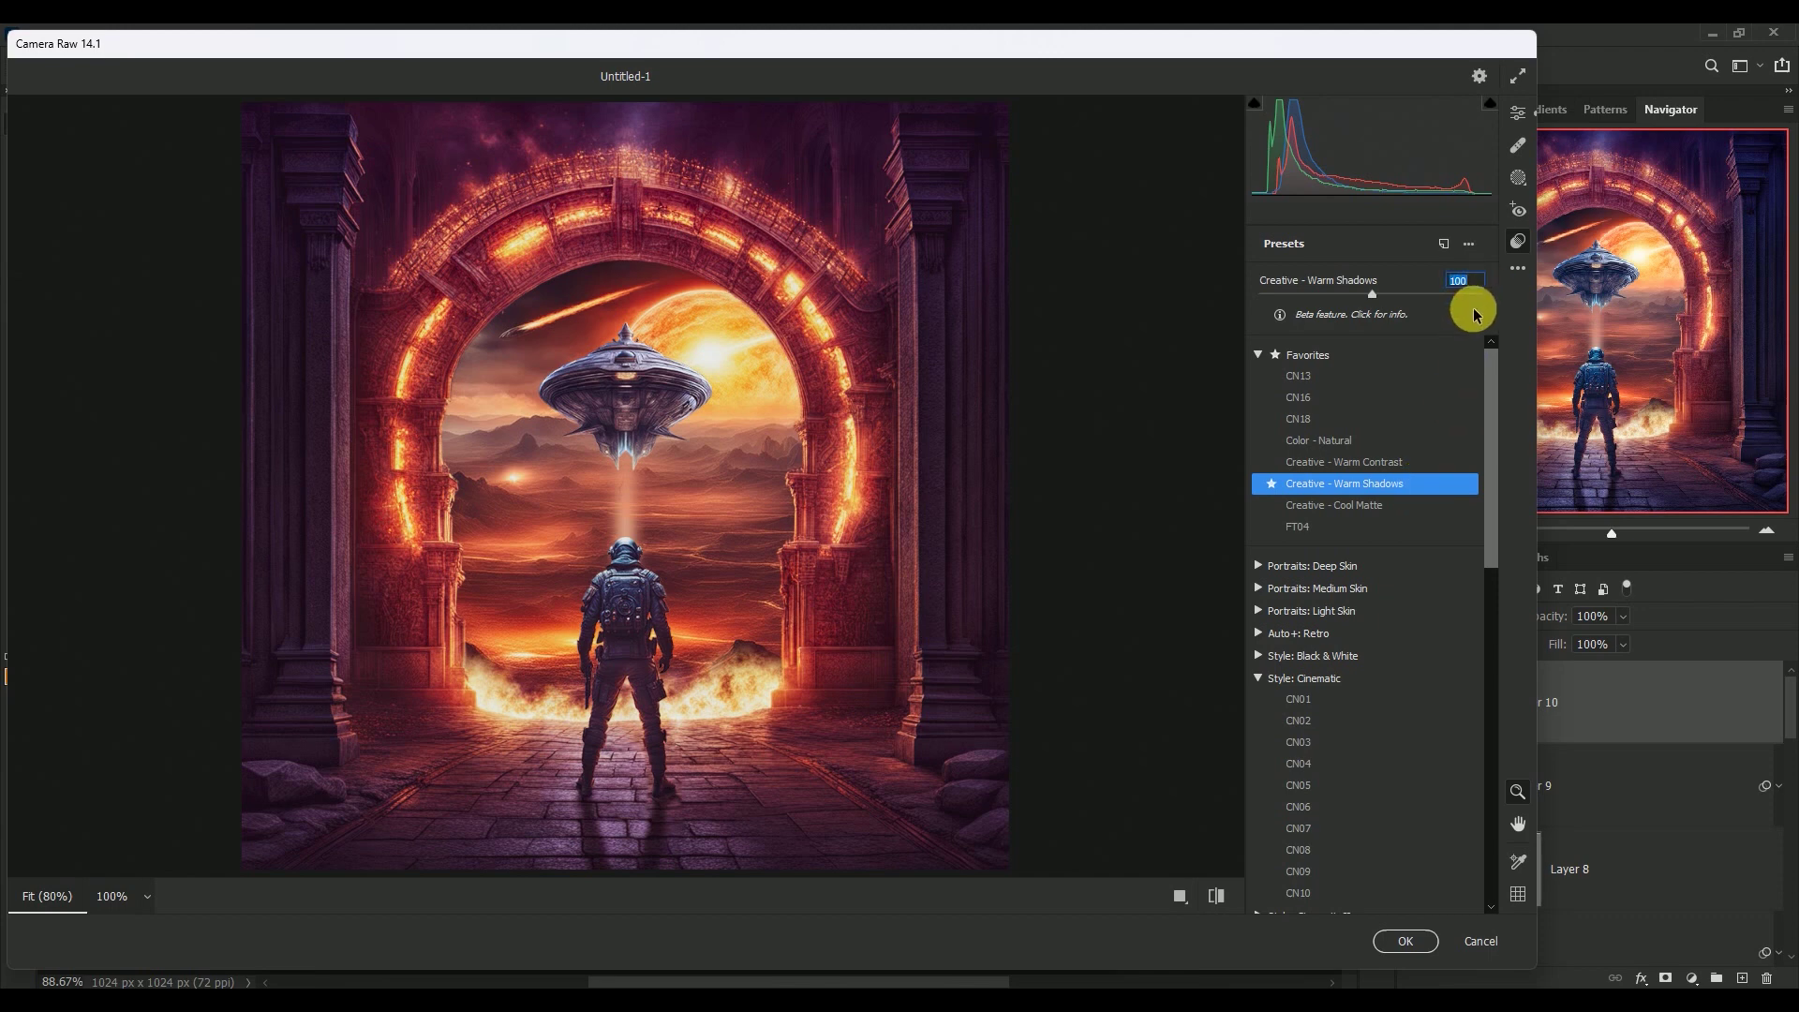
pyautogui.write('45')
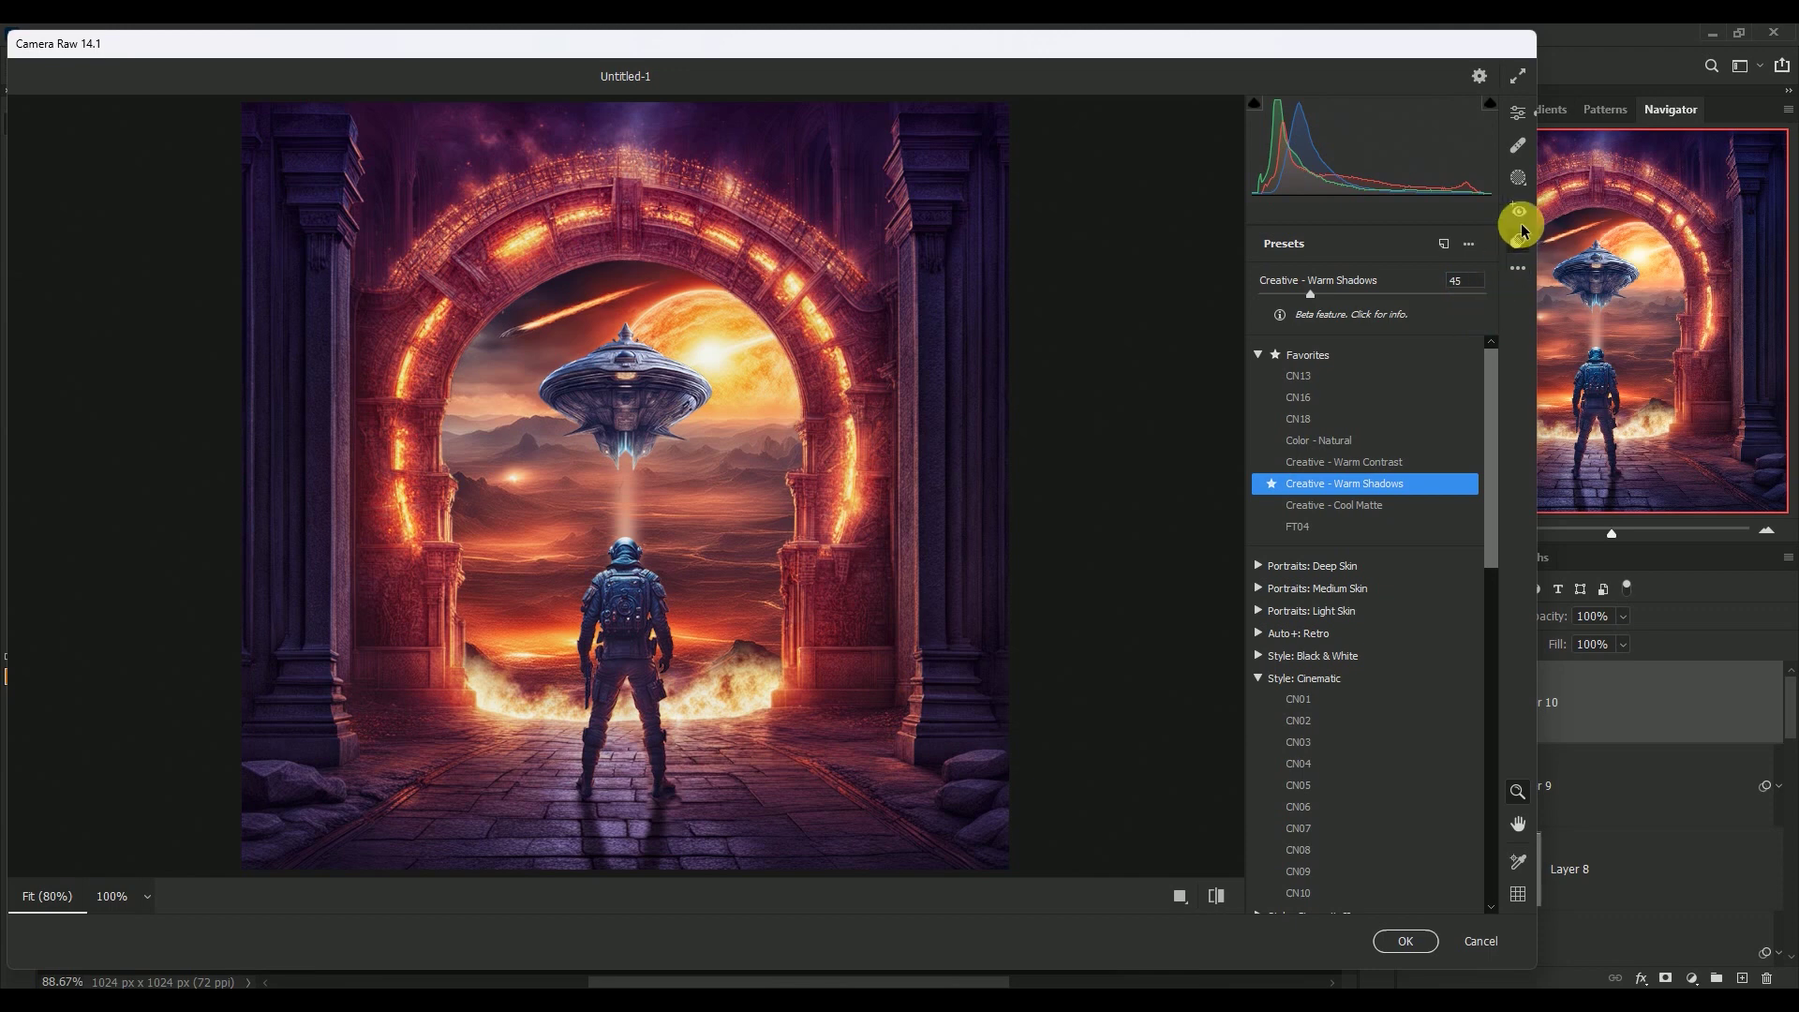
# Step: Set the Camera Raw white balance to temperature -4 and tint +10
pyautogui.click(1518, 113)
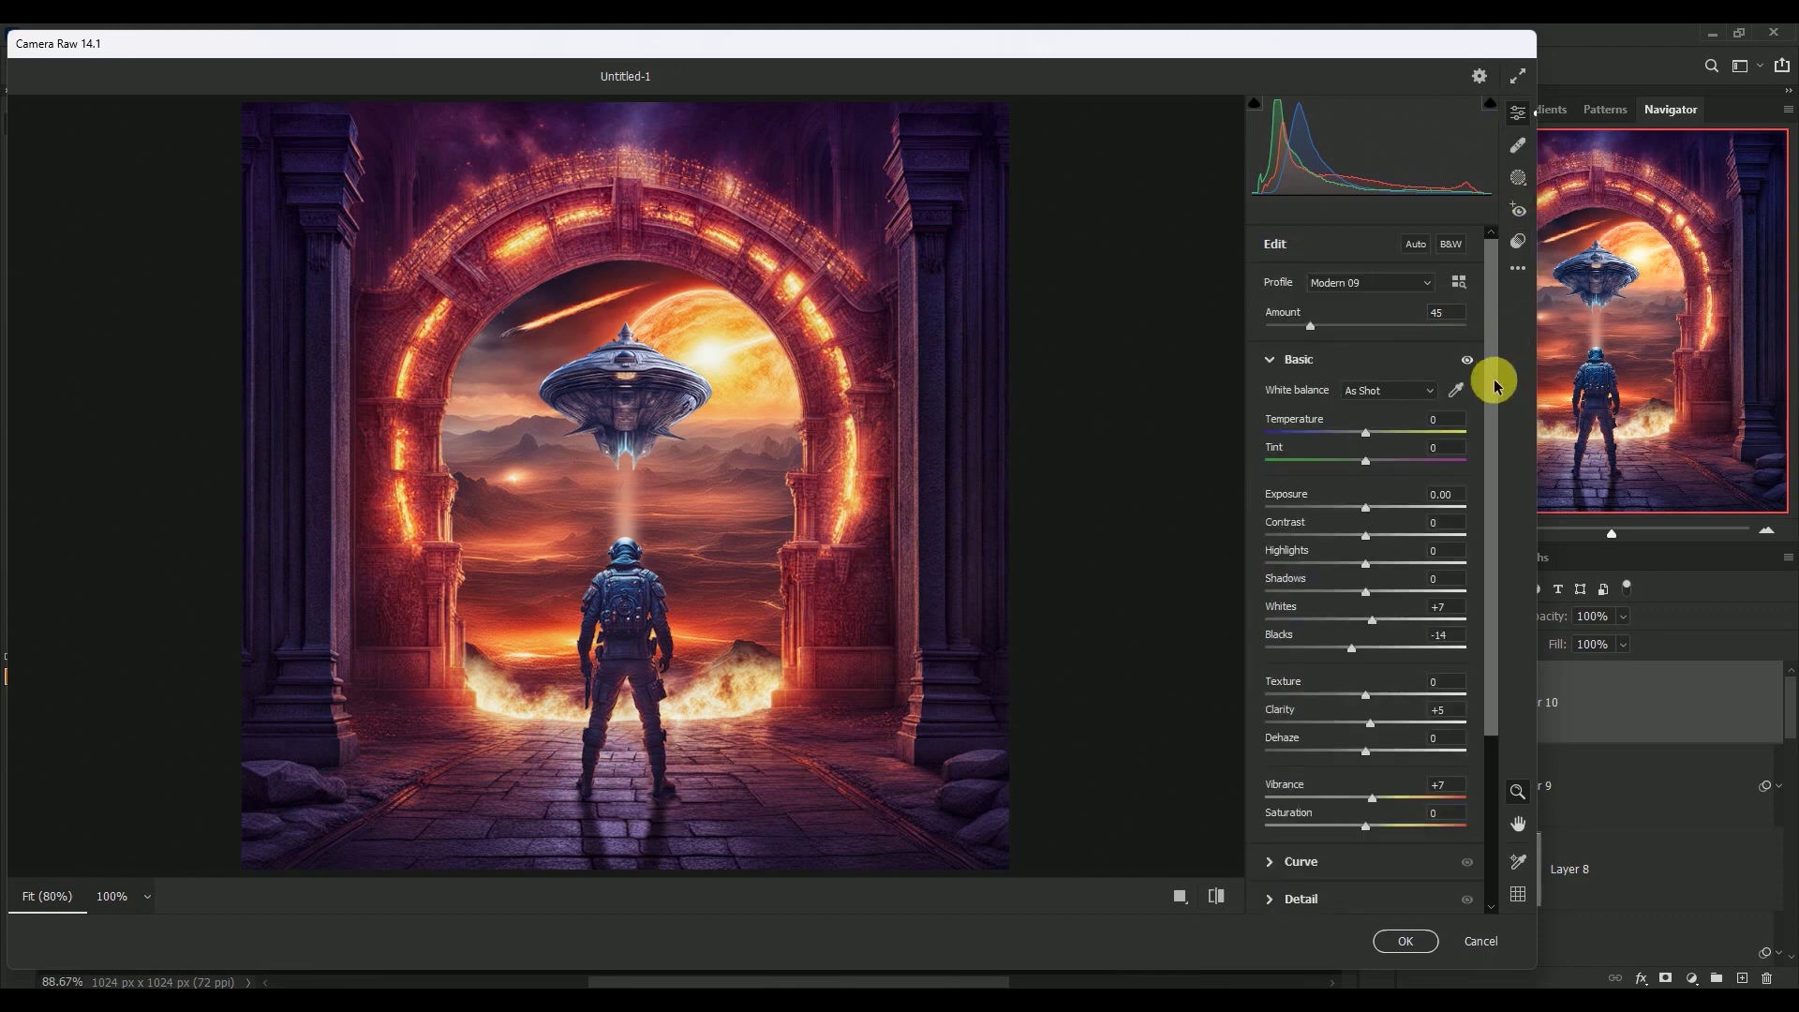
pyautogui.click(1443, 419)
pyautogui.write('-')
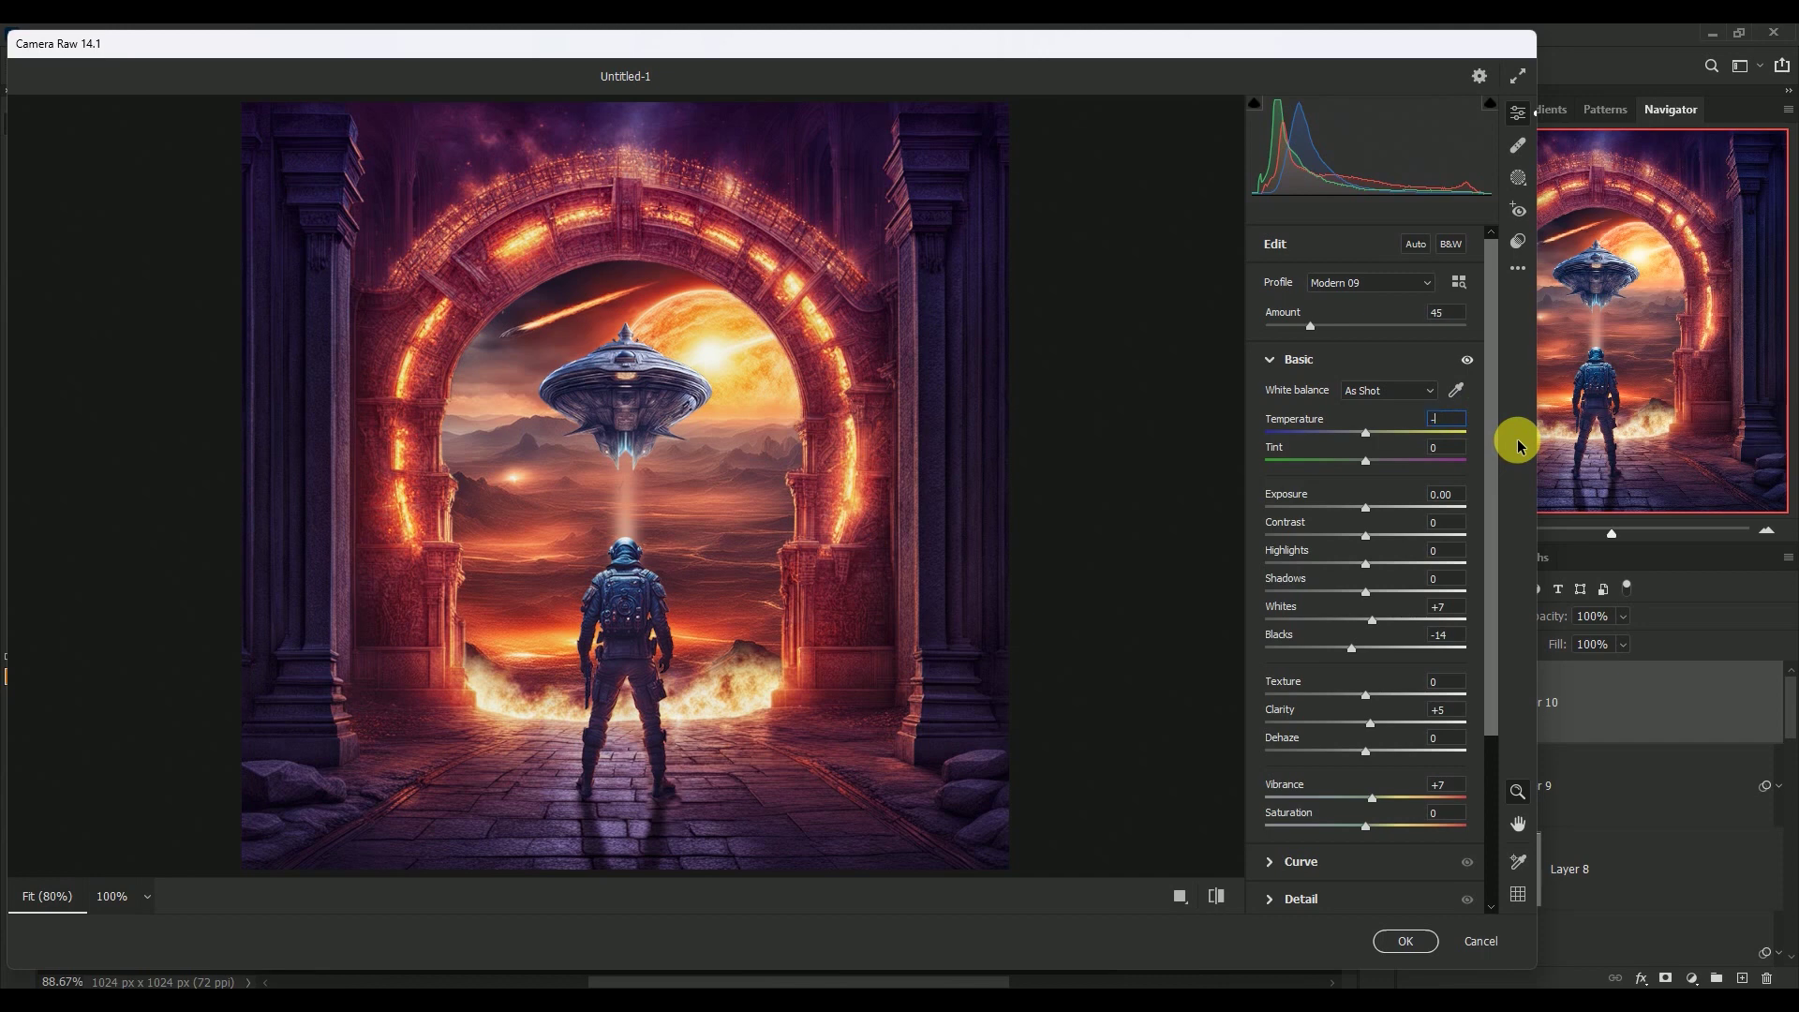
pyautogui.write('4')
pyautogui.press('Tab')
pyautogui.write('0')
pyautogui.press('Tab')
# Step: Set highlights +27, shadows +24, whites -7 and blacks -22
pyautogui.press('Tab')
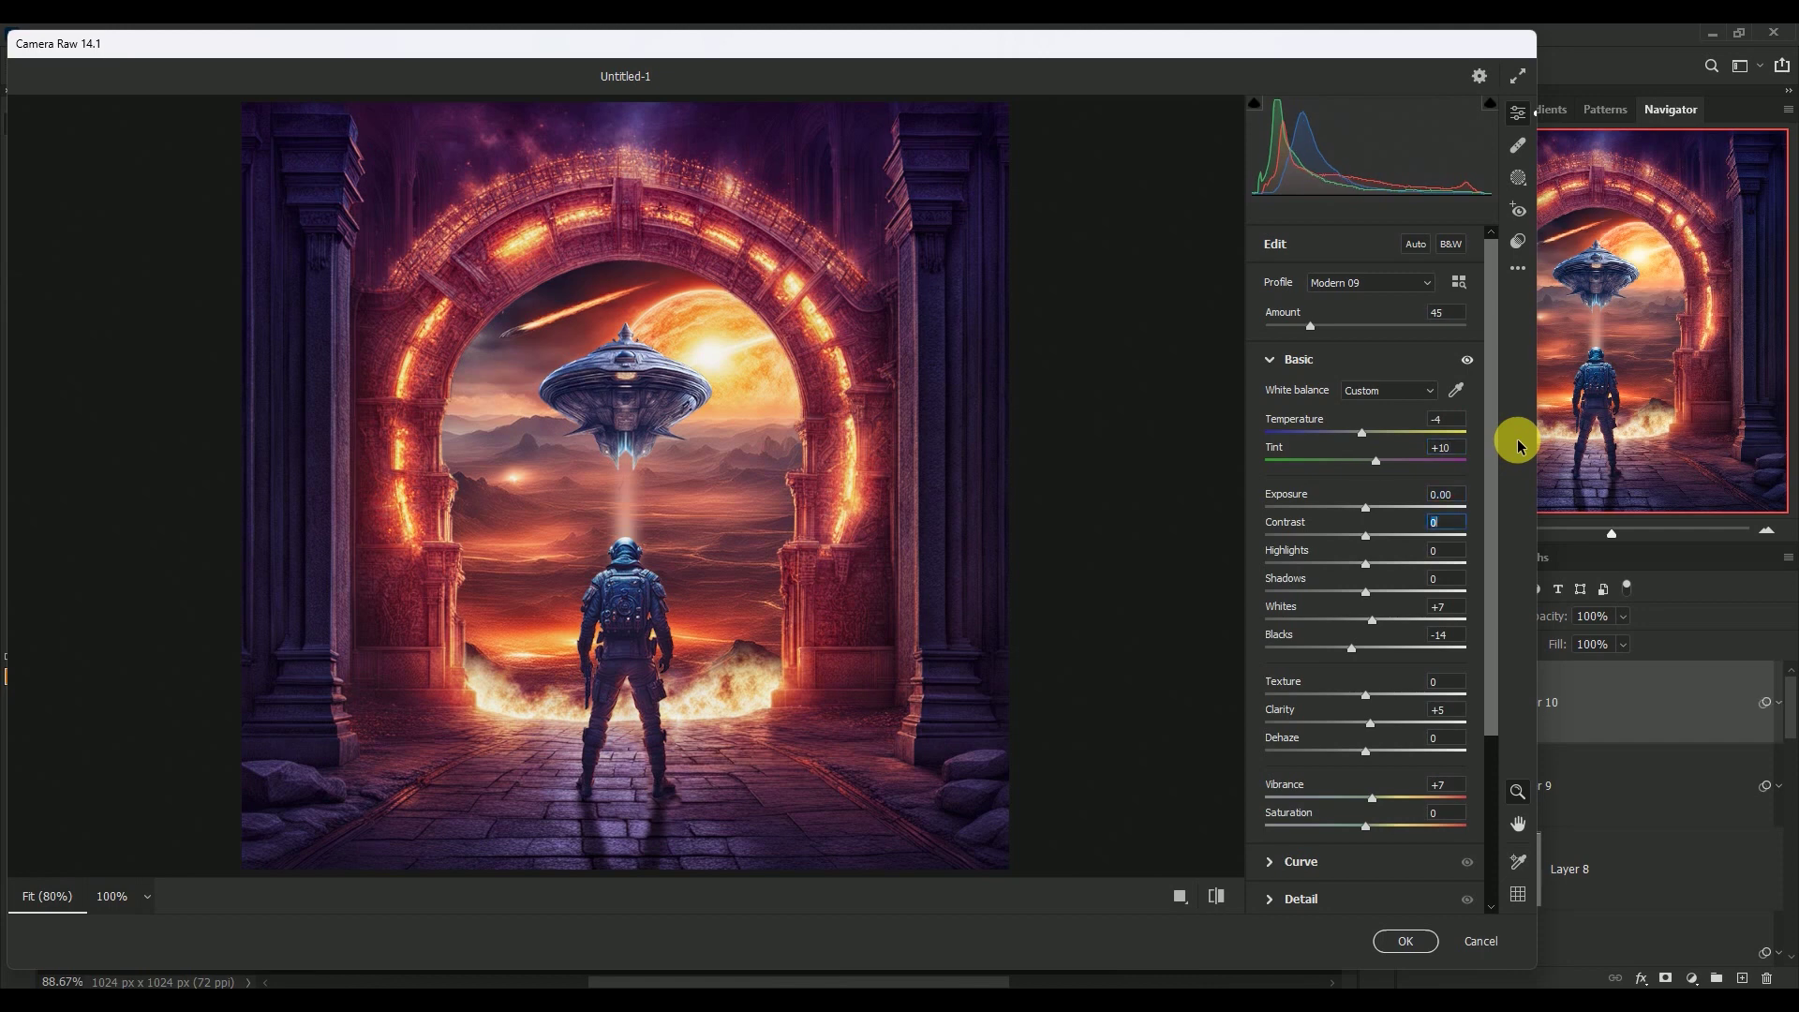
pyautogui.press('Tab')
pyautogui.write('+27')
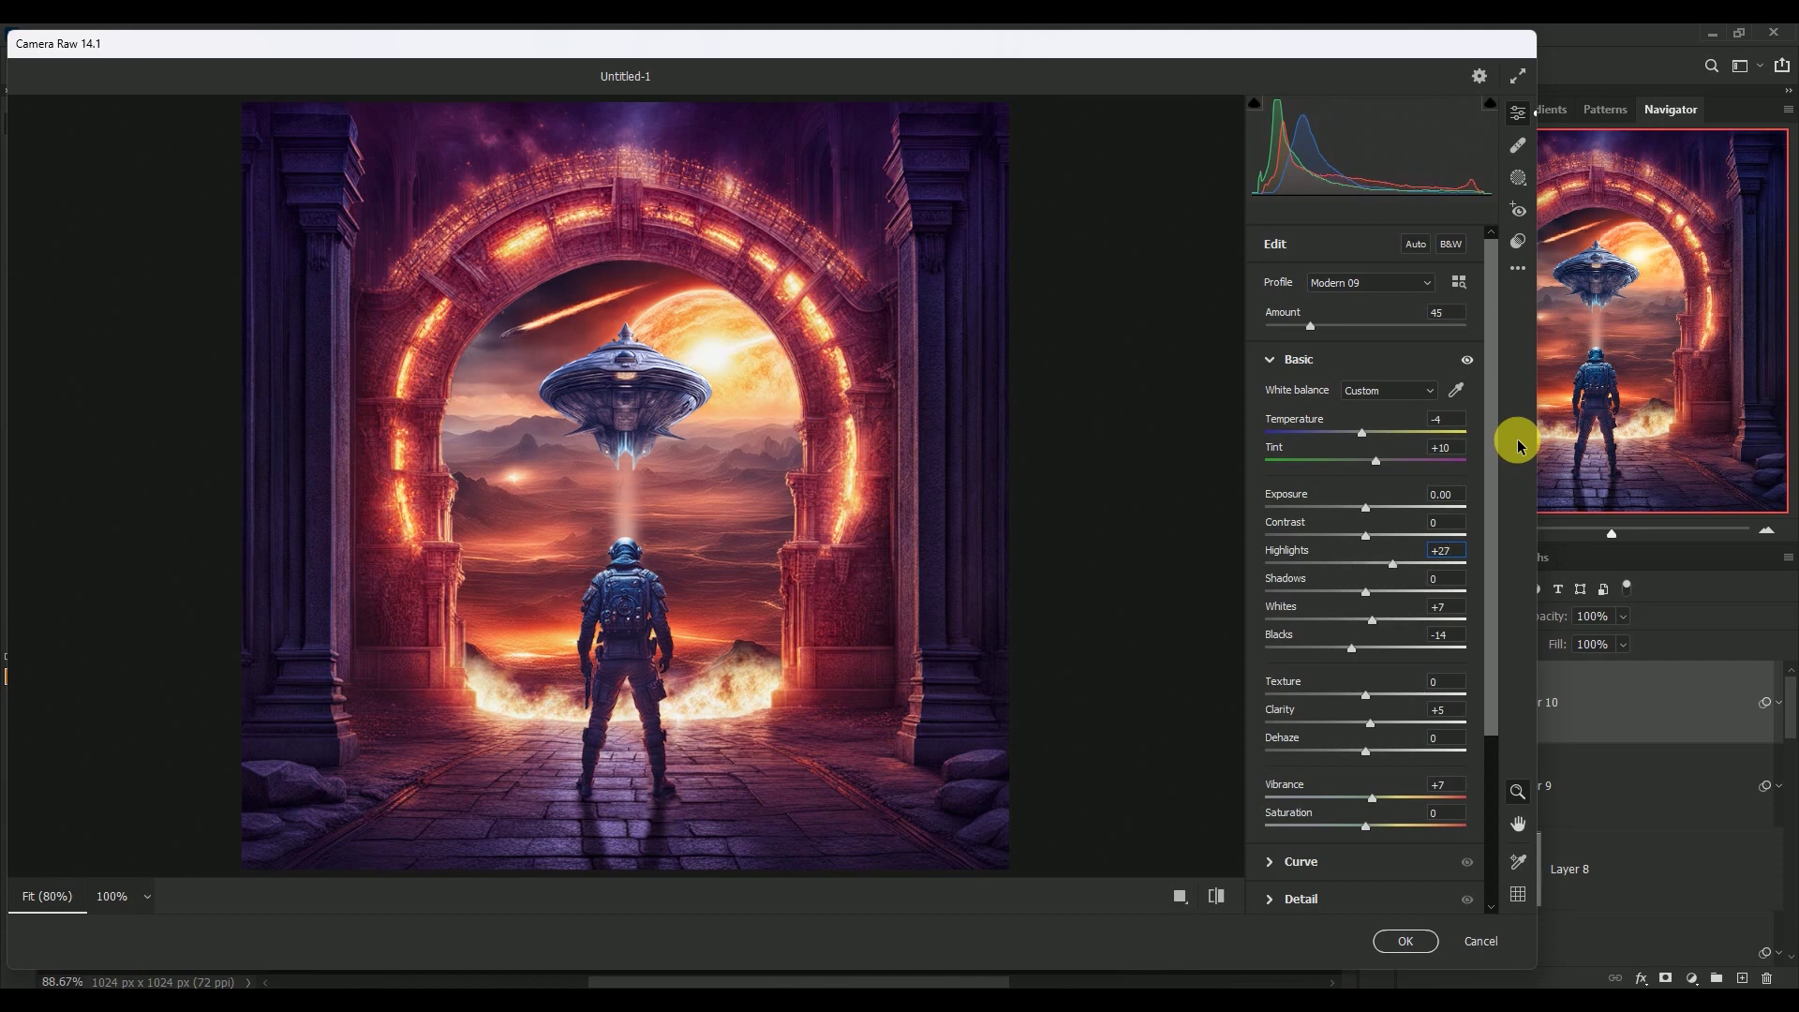
pyautogui.press('Tab')
pyautogui.write('+2')
pyautogui.write('4')
pyautogui.press('Tab')
pyautogui.write('-7')
pyautogui.press('Tab')
pyautogui.write('-')
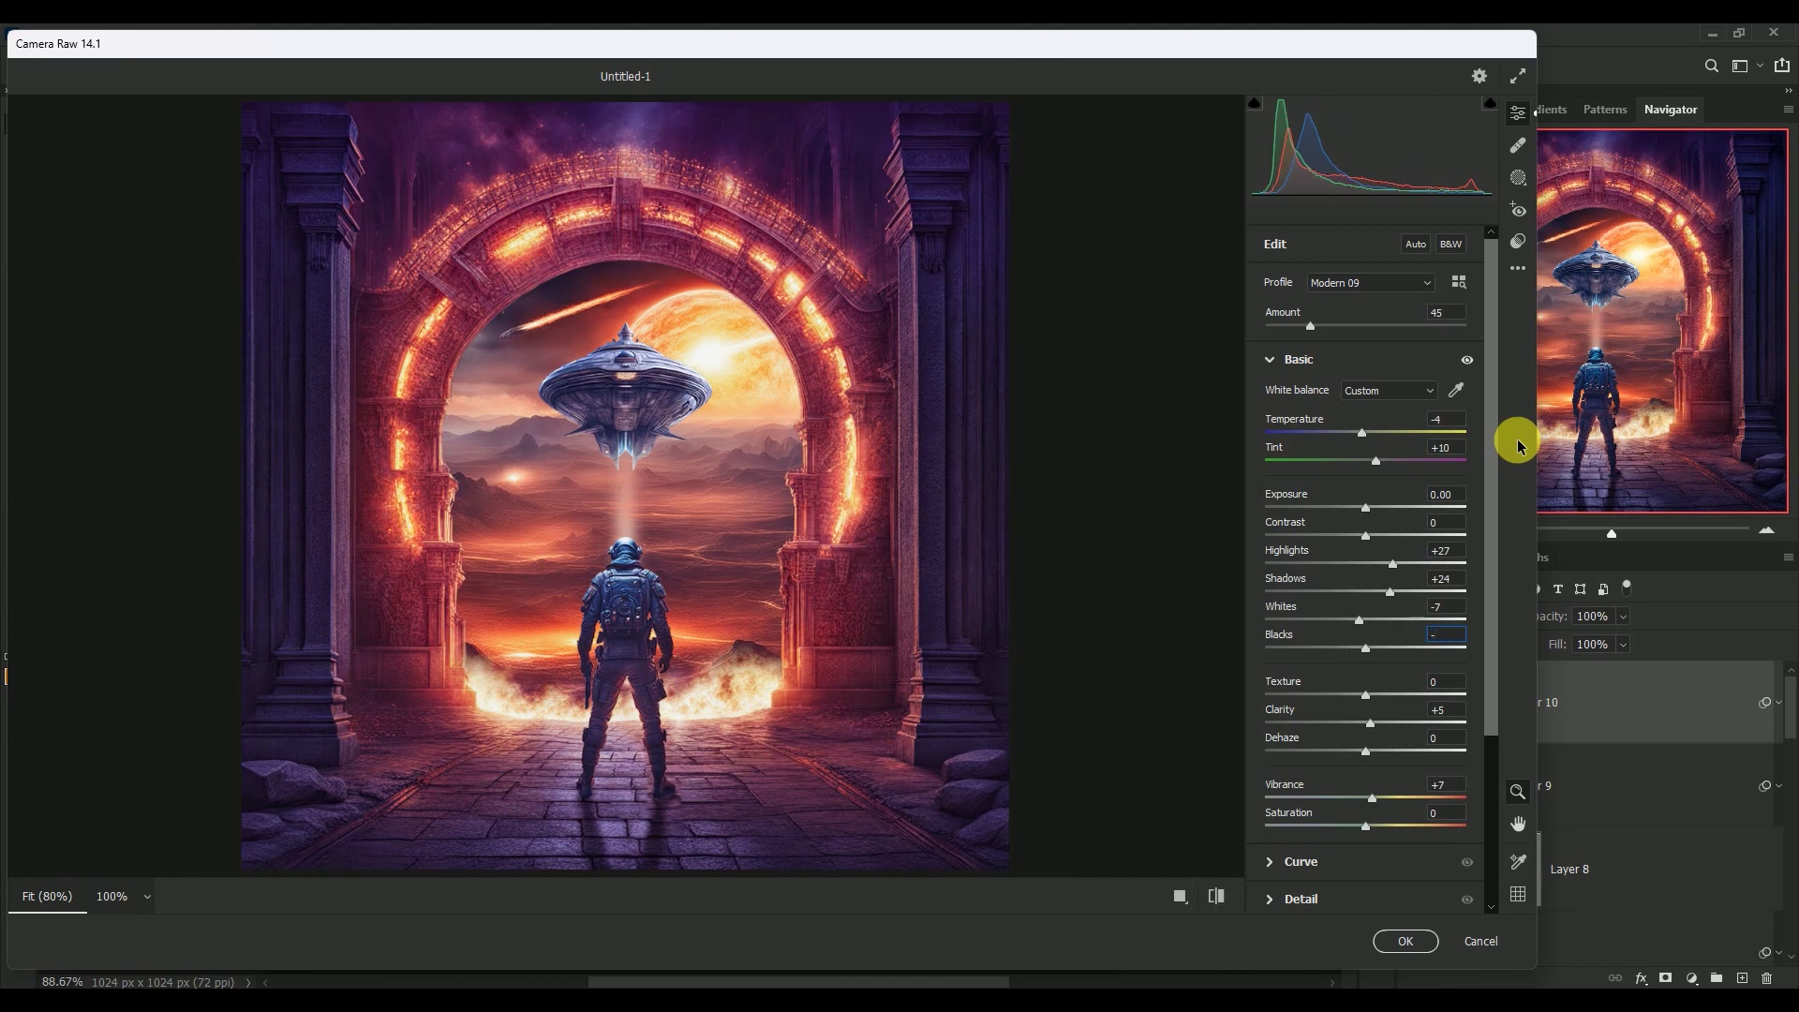
pyautogui.write('22')
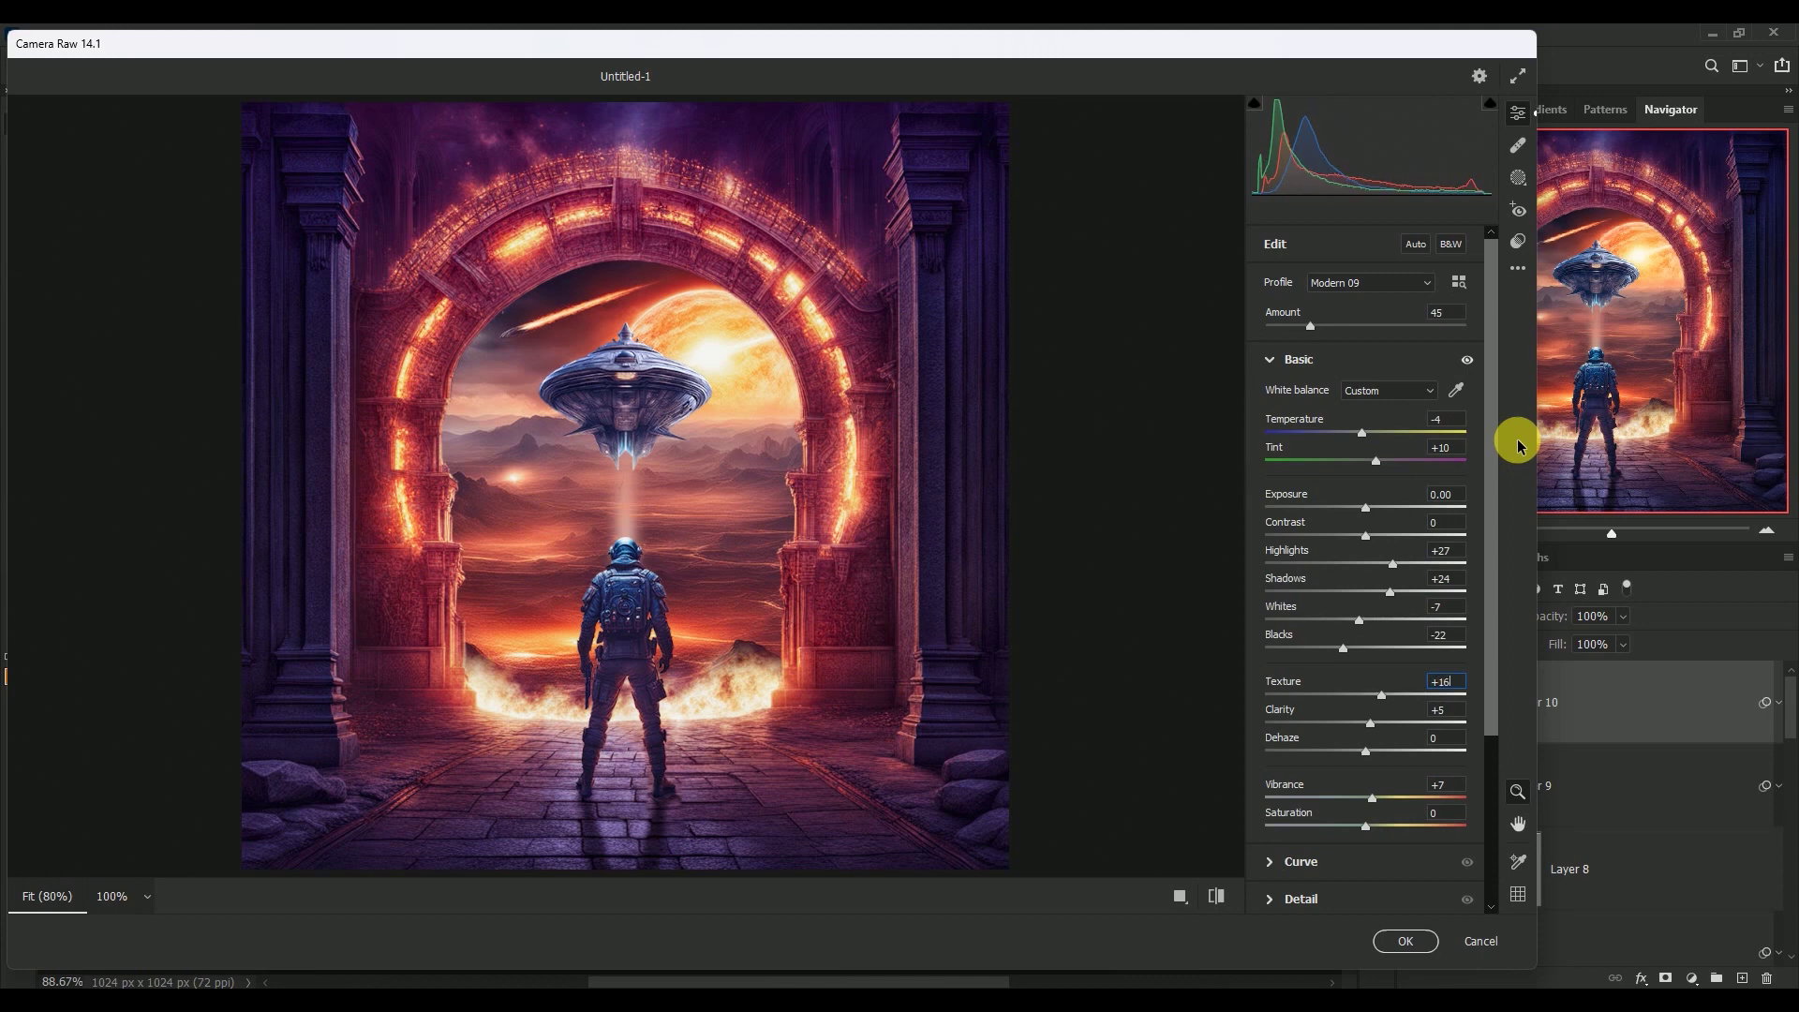
# Step: Set Clarity to +24 in the Camera Raw Basic panel
pyautogui.press('Tab')
pyautogui.write('+24')
pyautogui.press('Tab')
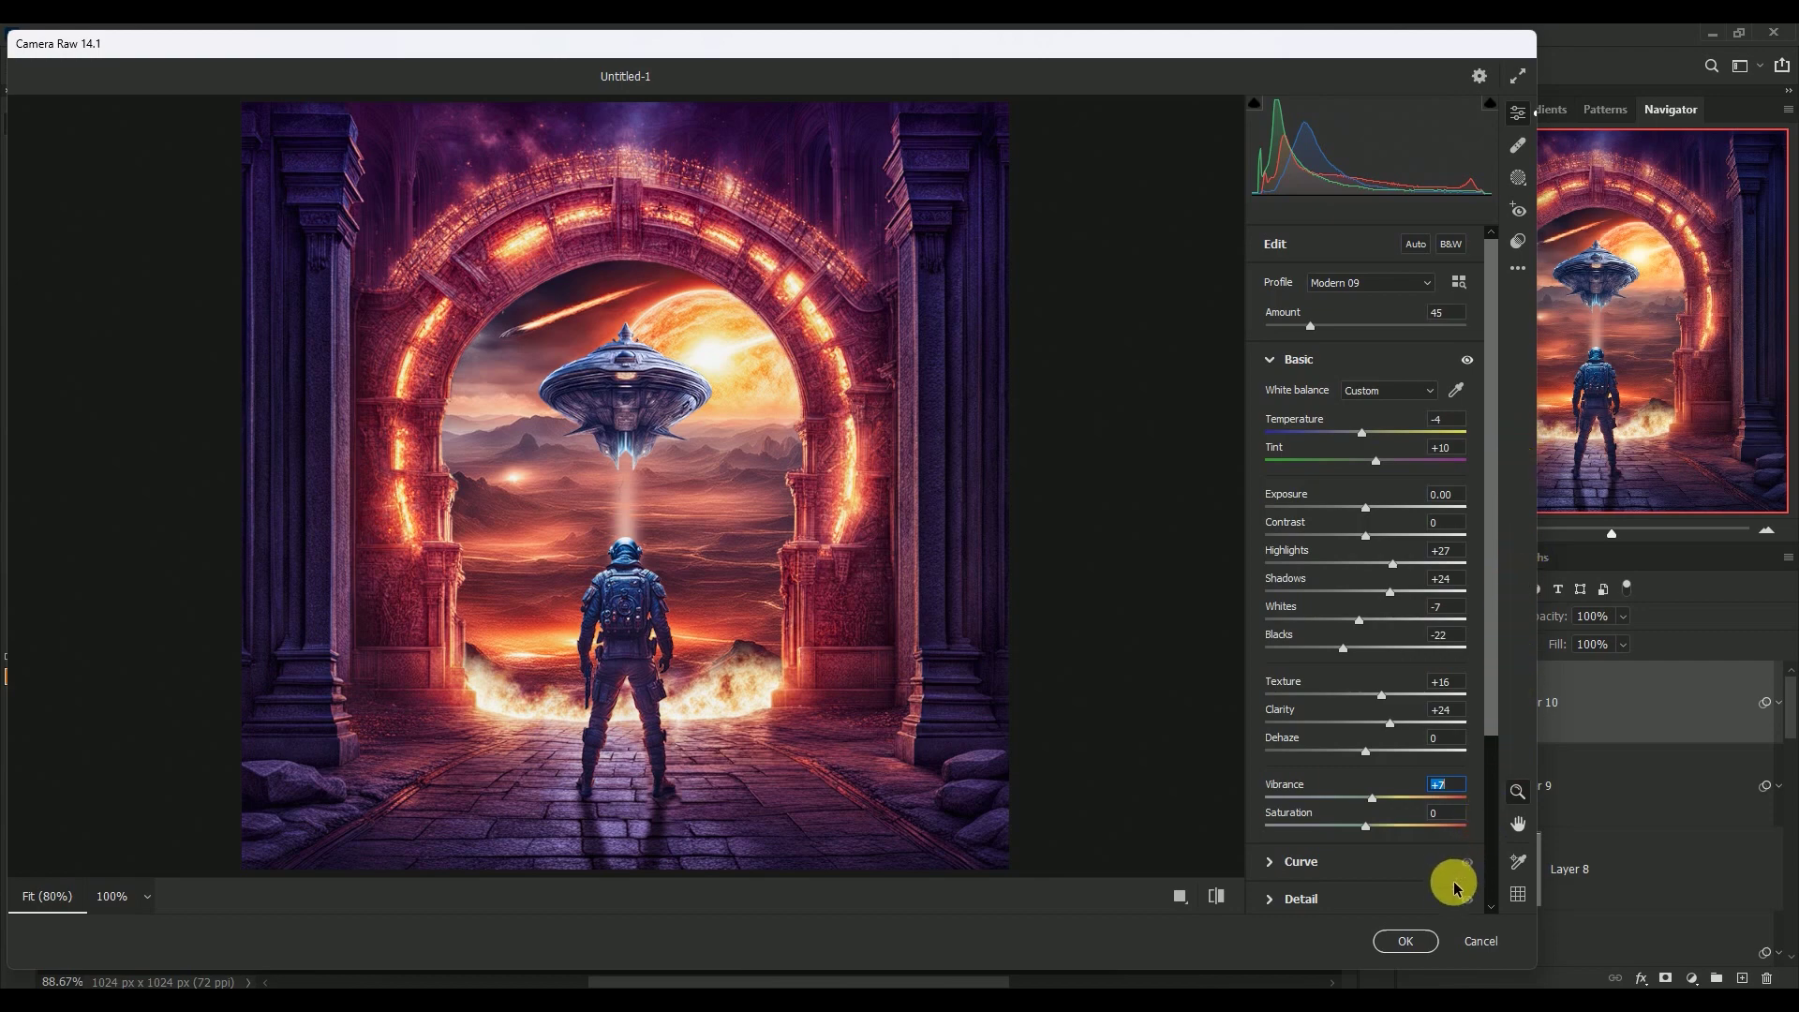
# Step: Apply the Camera Raw grading to Layer 10 and toggle the layer off and on to compare
pyautogui.click(1402, 942)
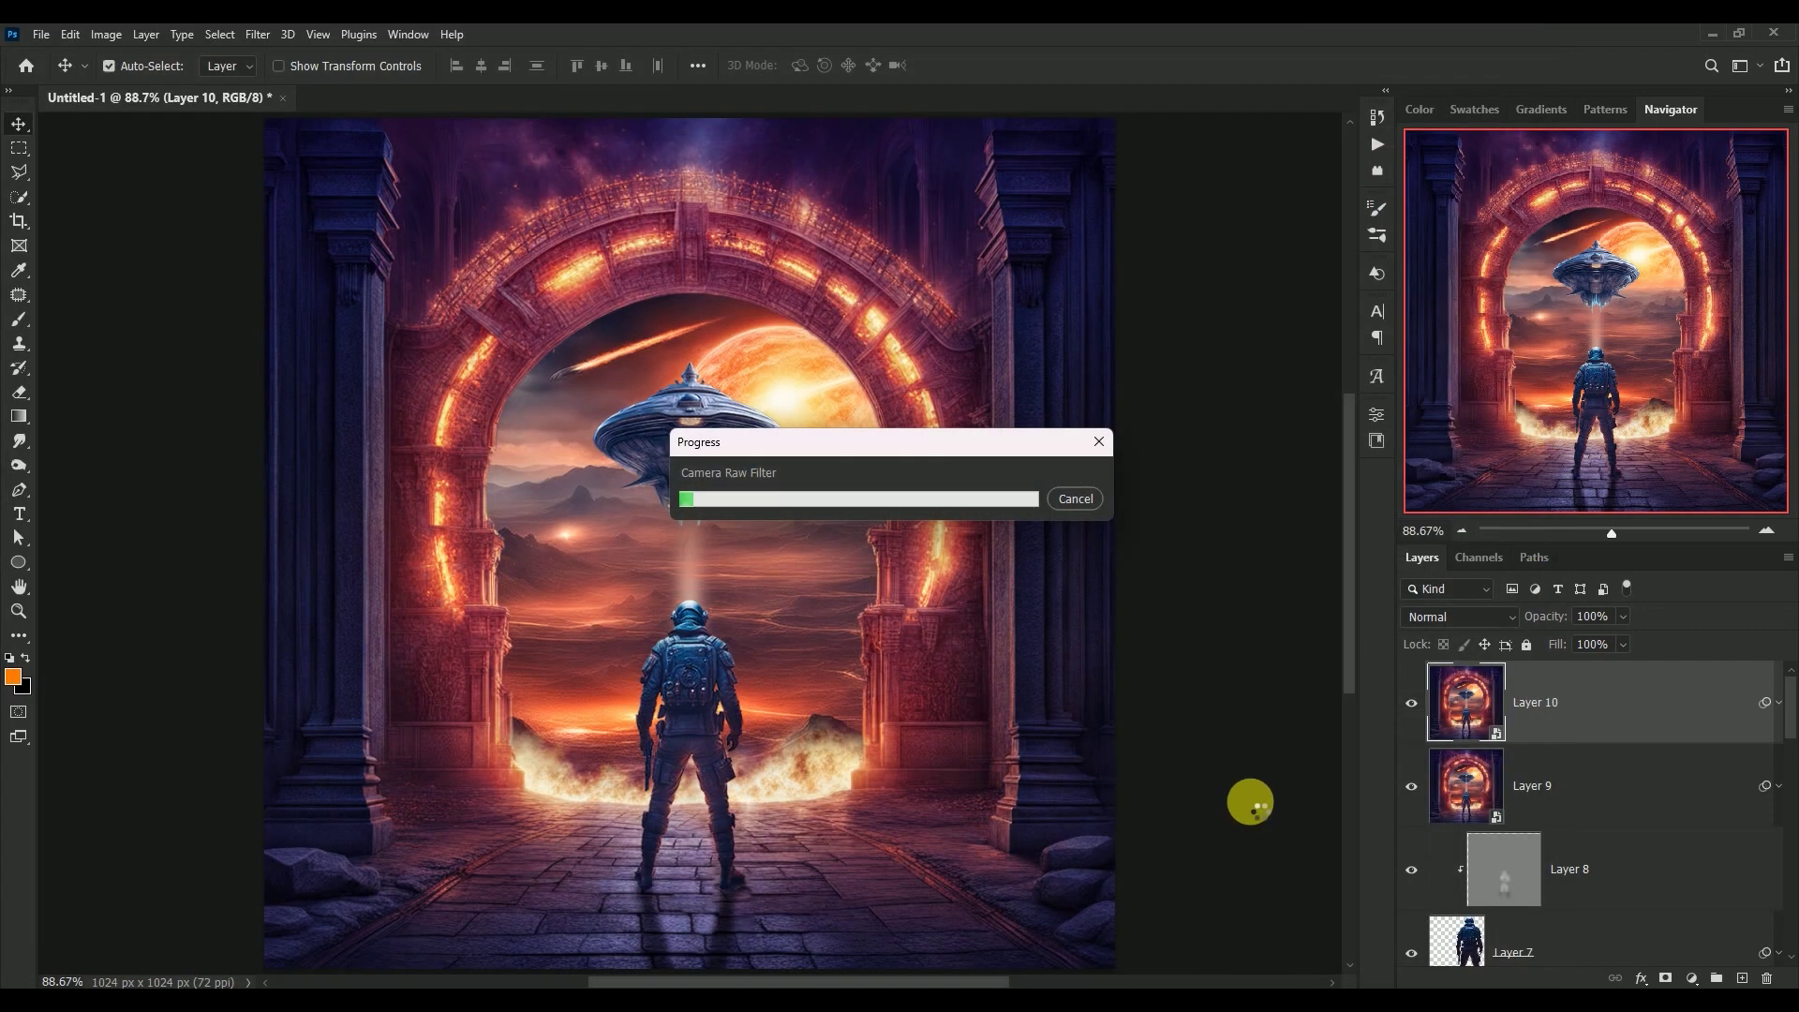
pyautogui.click(1778, 703)
pyautogui.click(1412, 703)
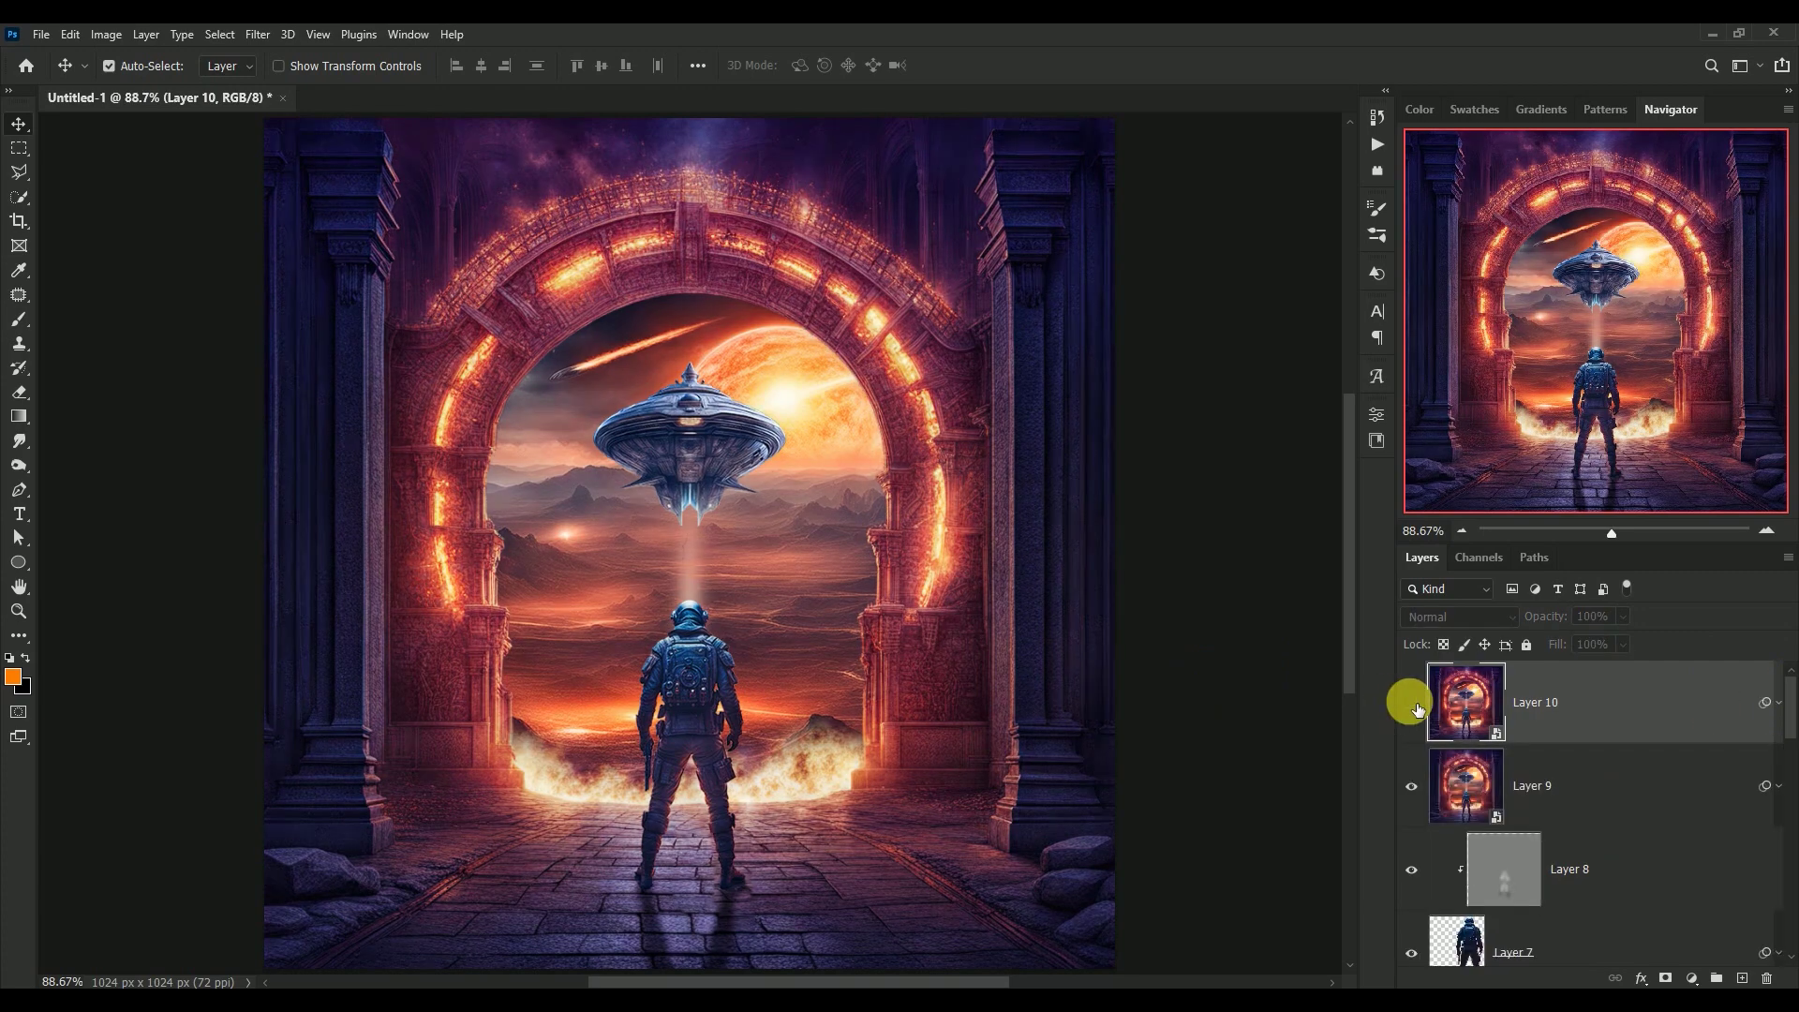
pyautogui.click(1412, 703)
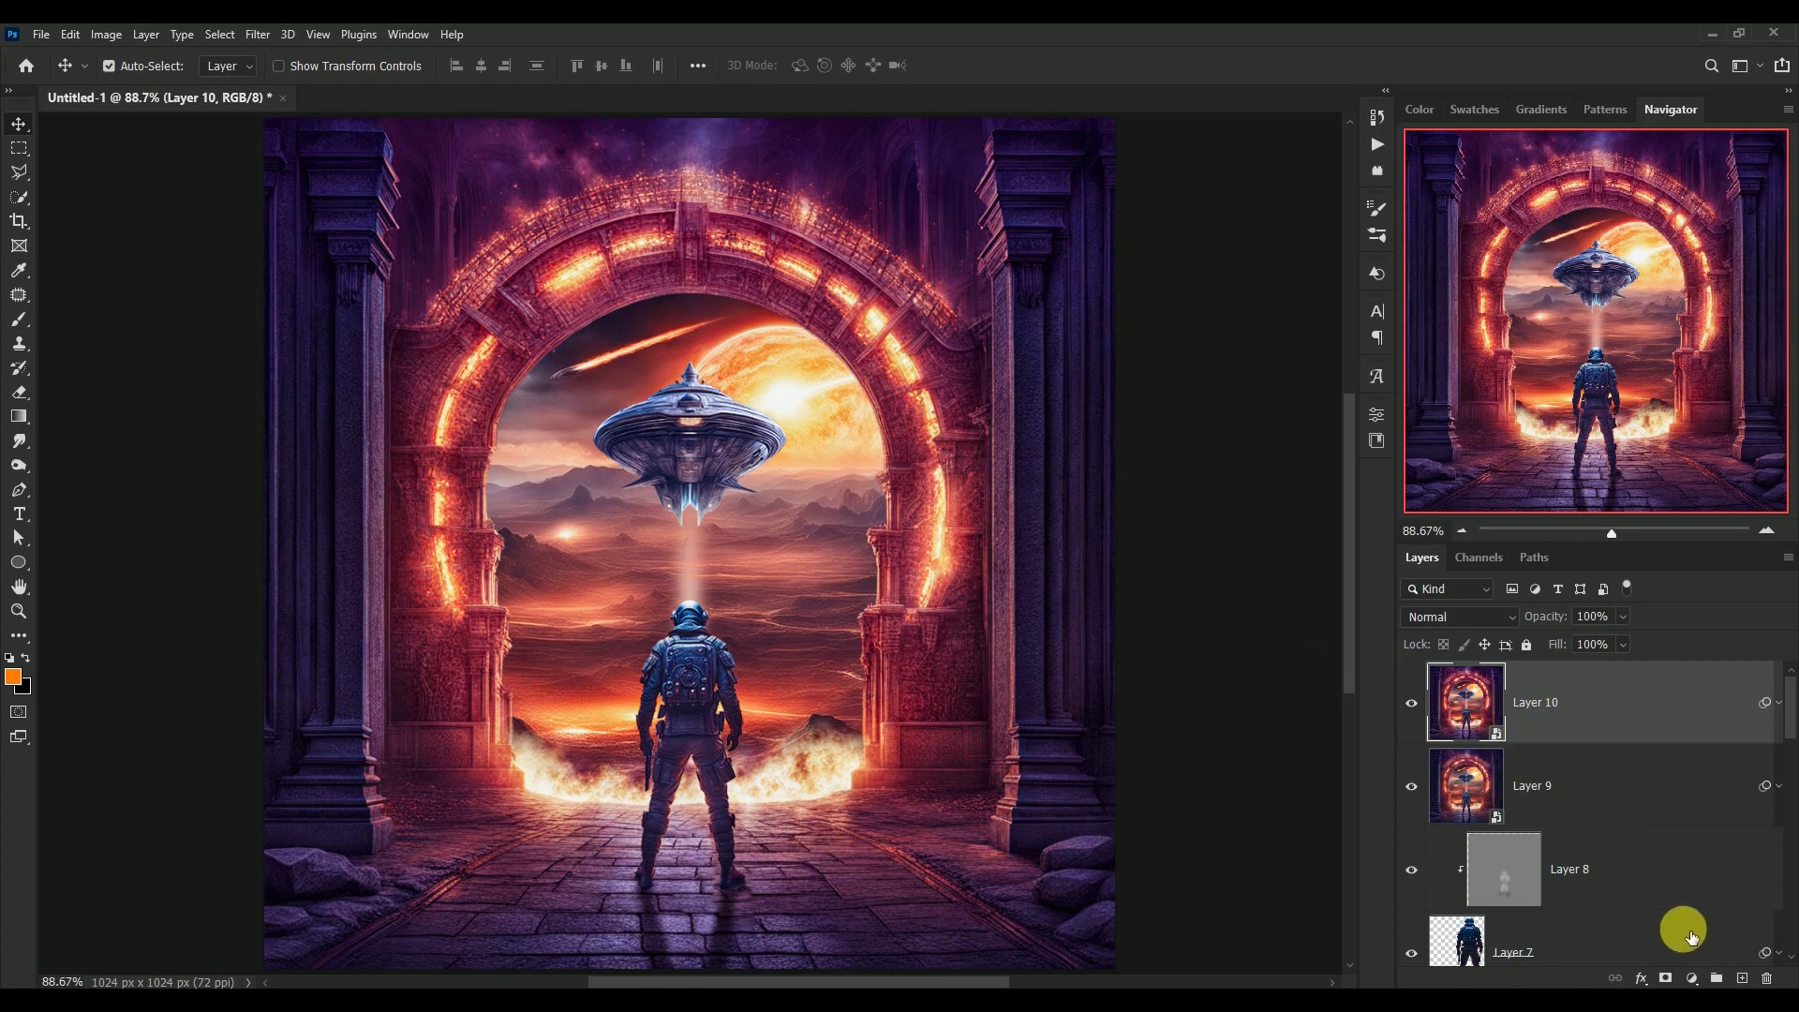
# Step: Add a Color Lookup layer clipped to Layer 10 using the FallColors.look 3D LUT
pyautogui.click(1692, 977)
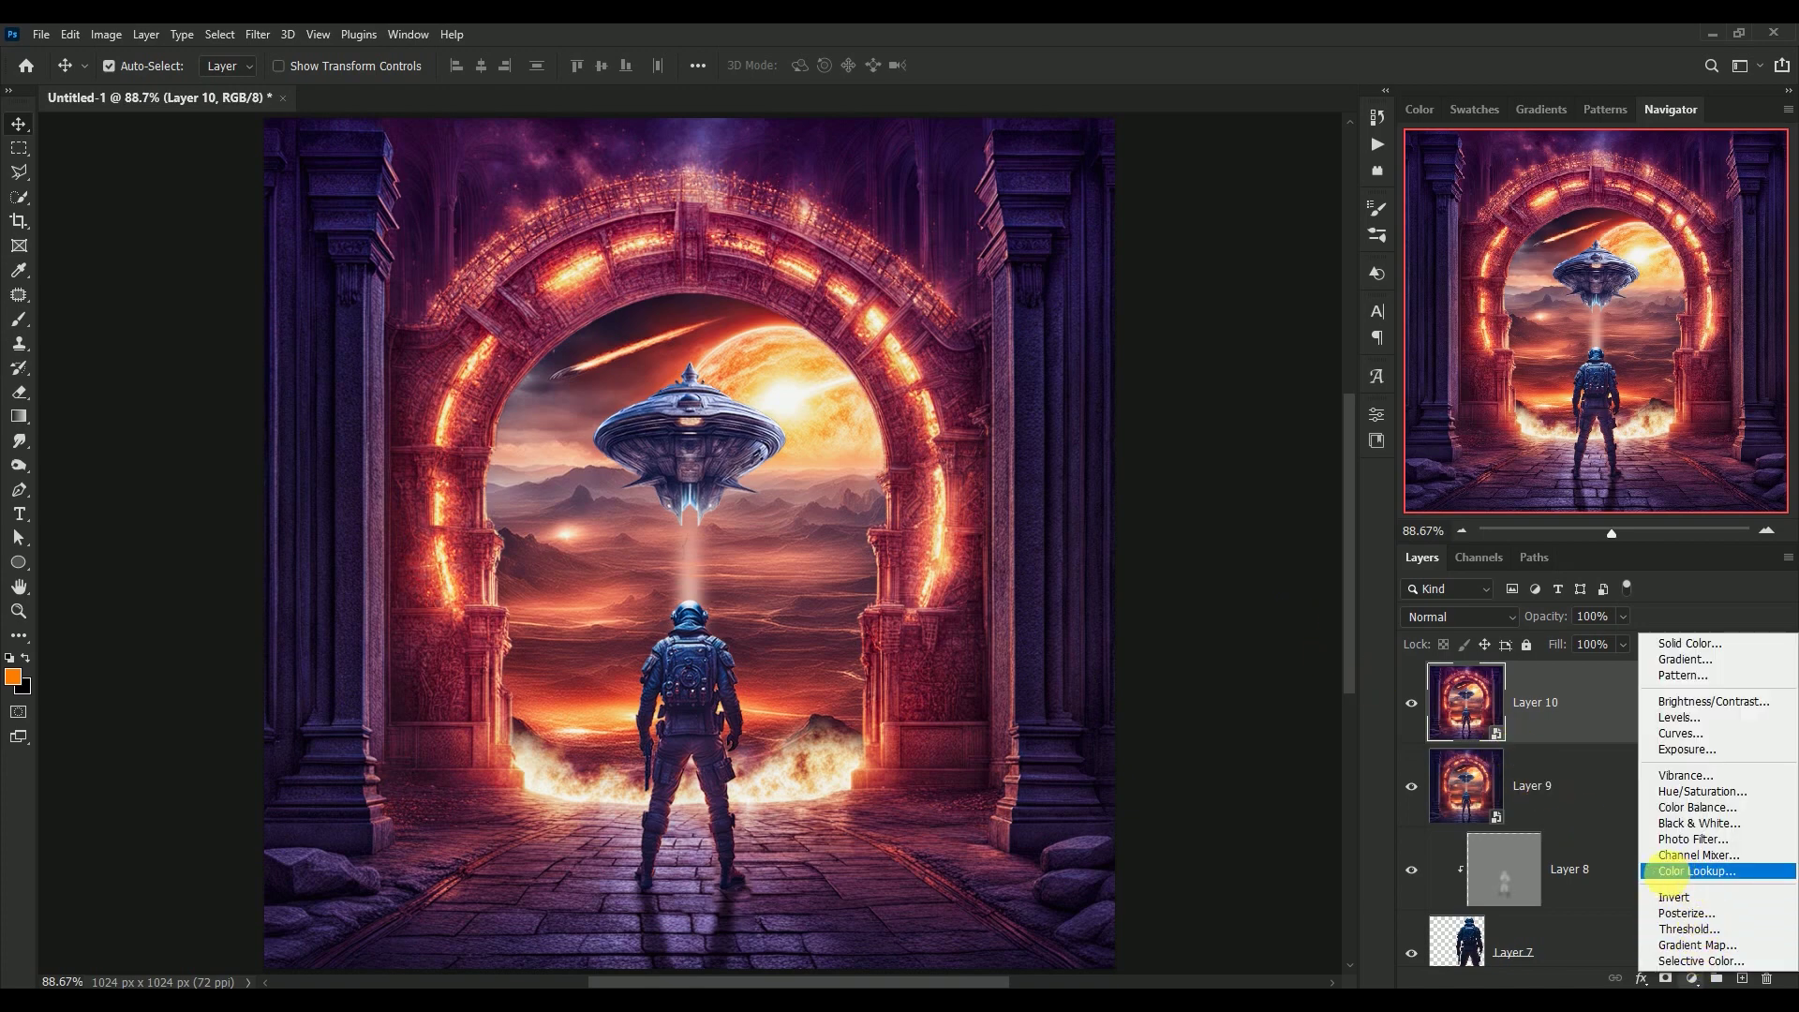
pyautogui.click(1670, 871)
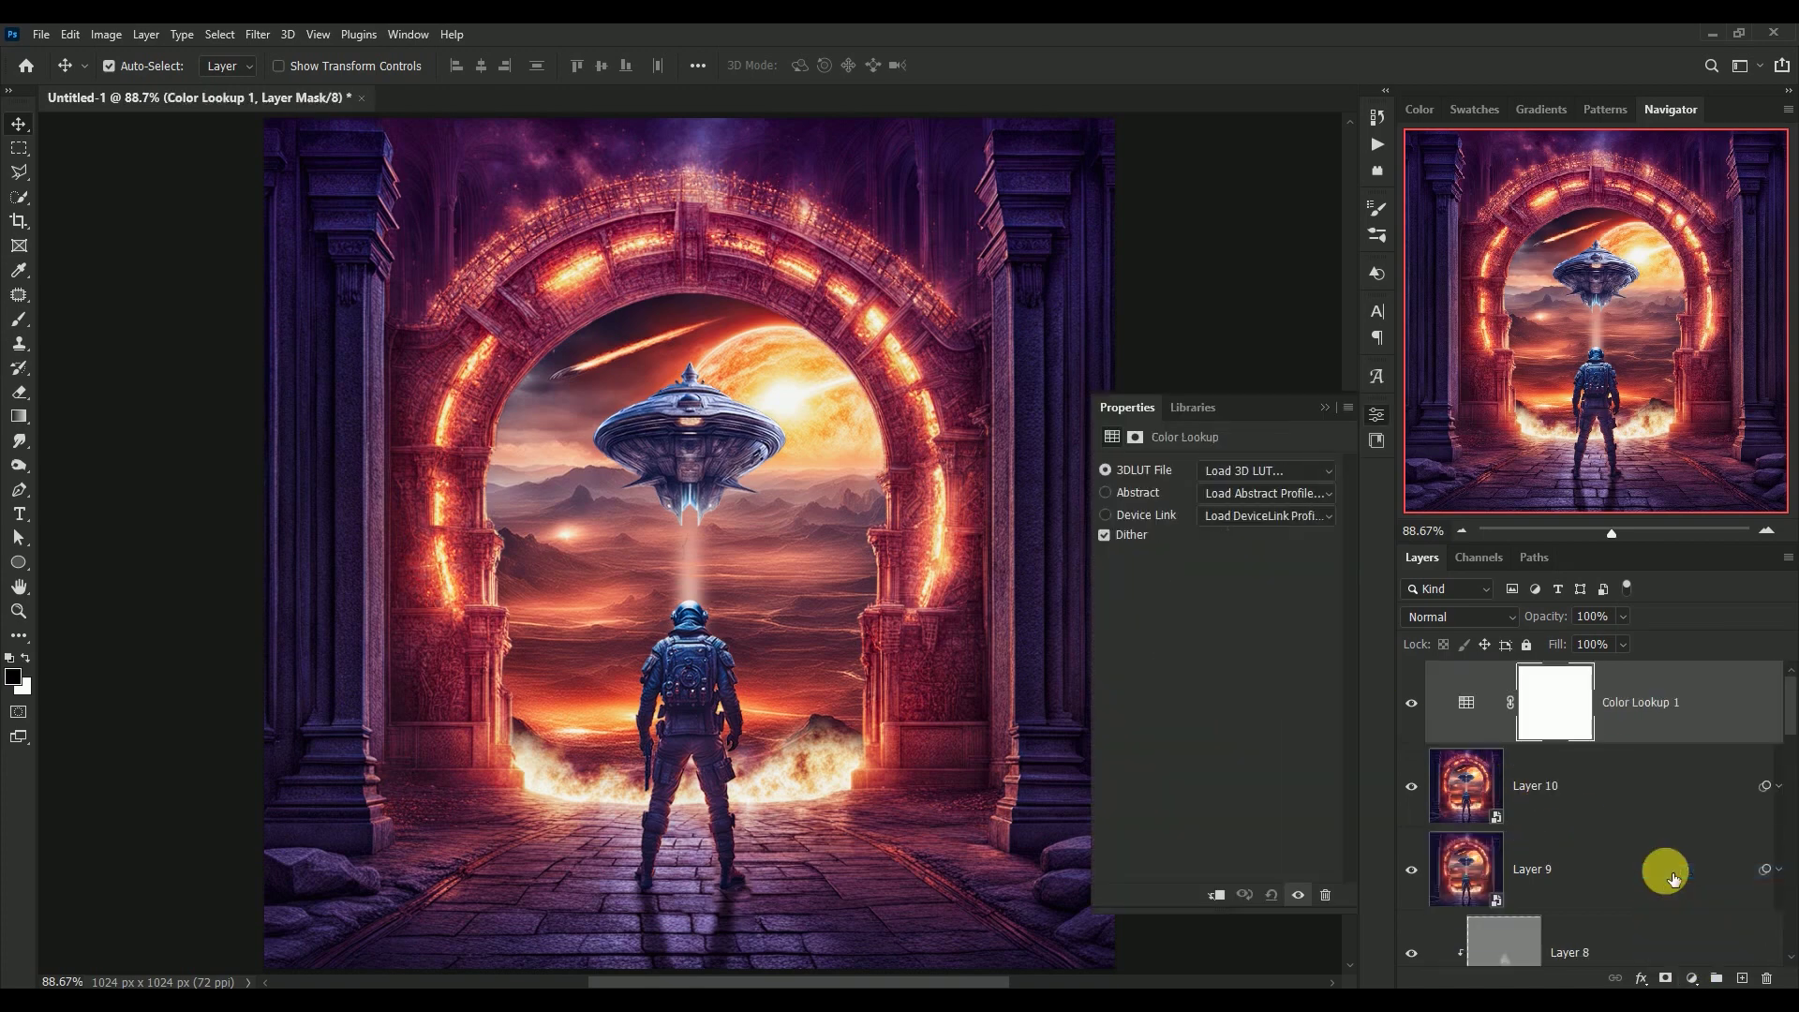
pyautogui.click(1215, 893)
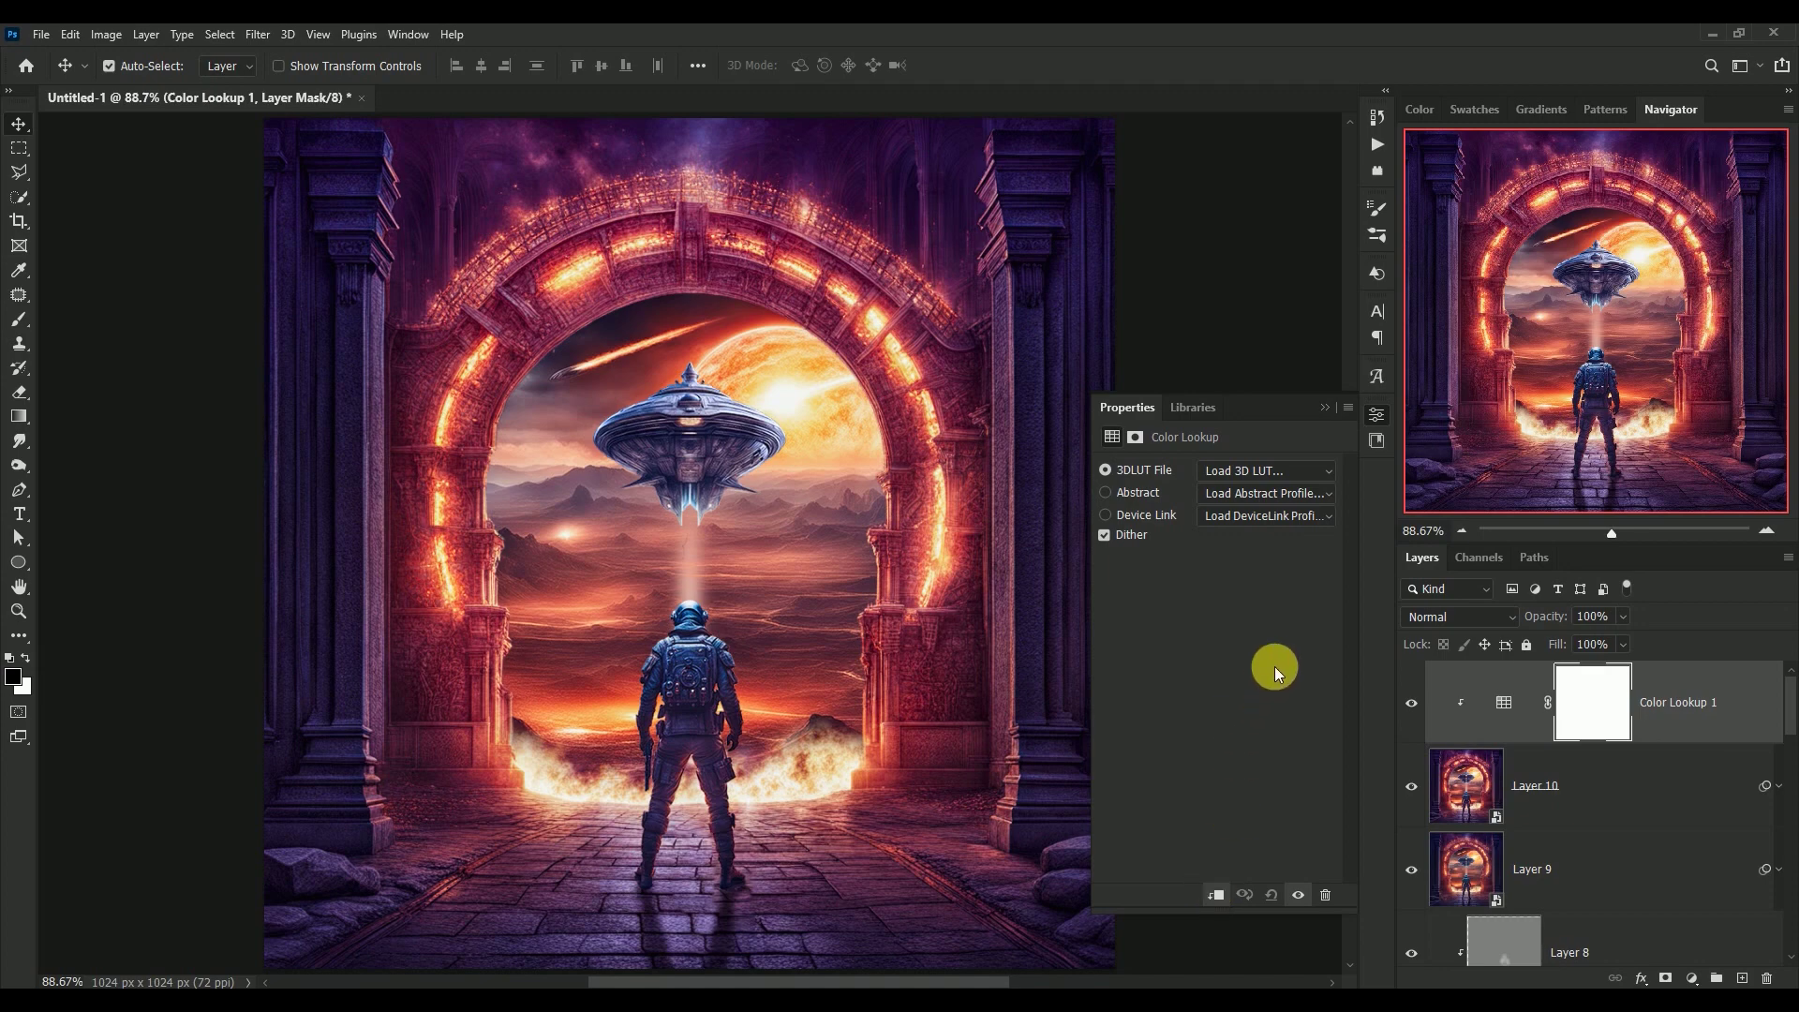
pyautogui.click(1259, 468)
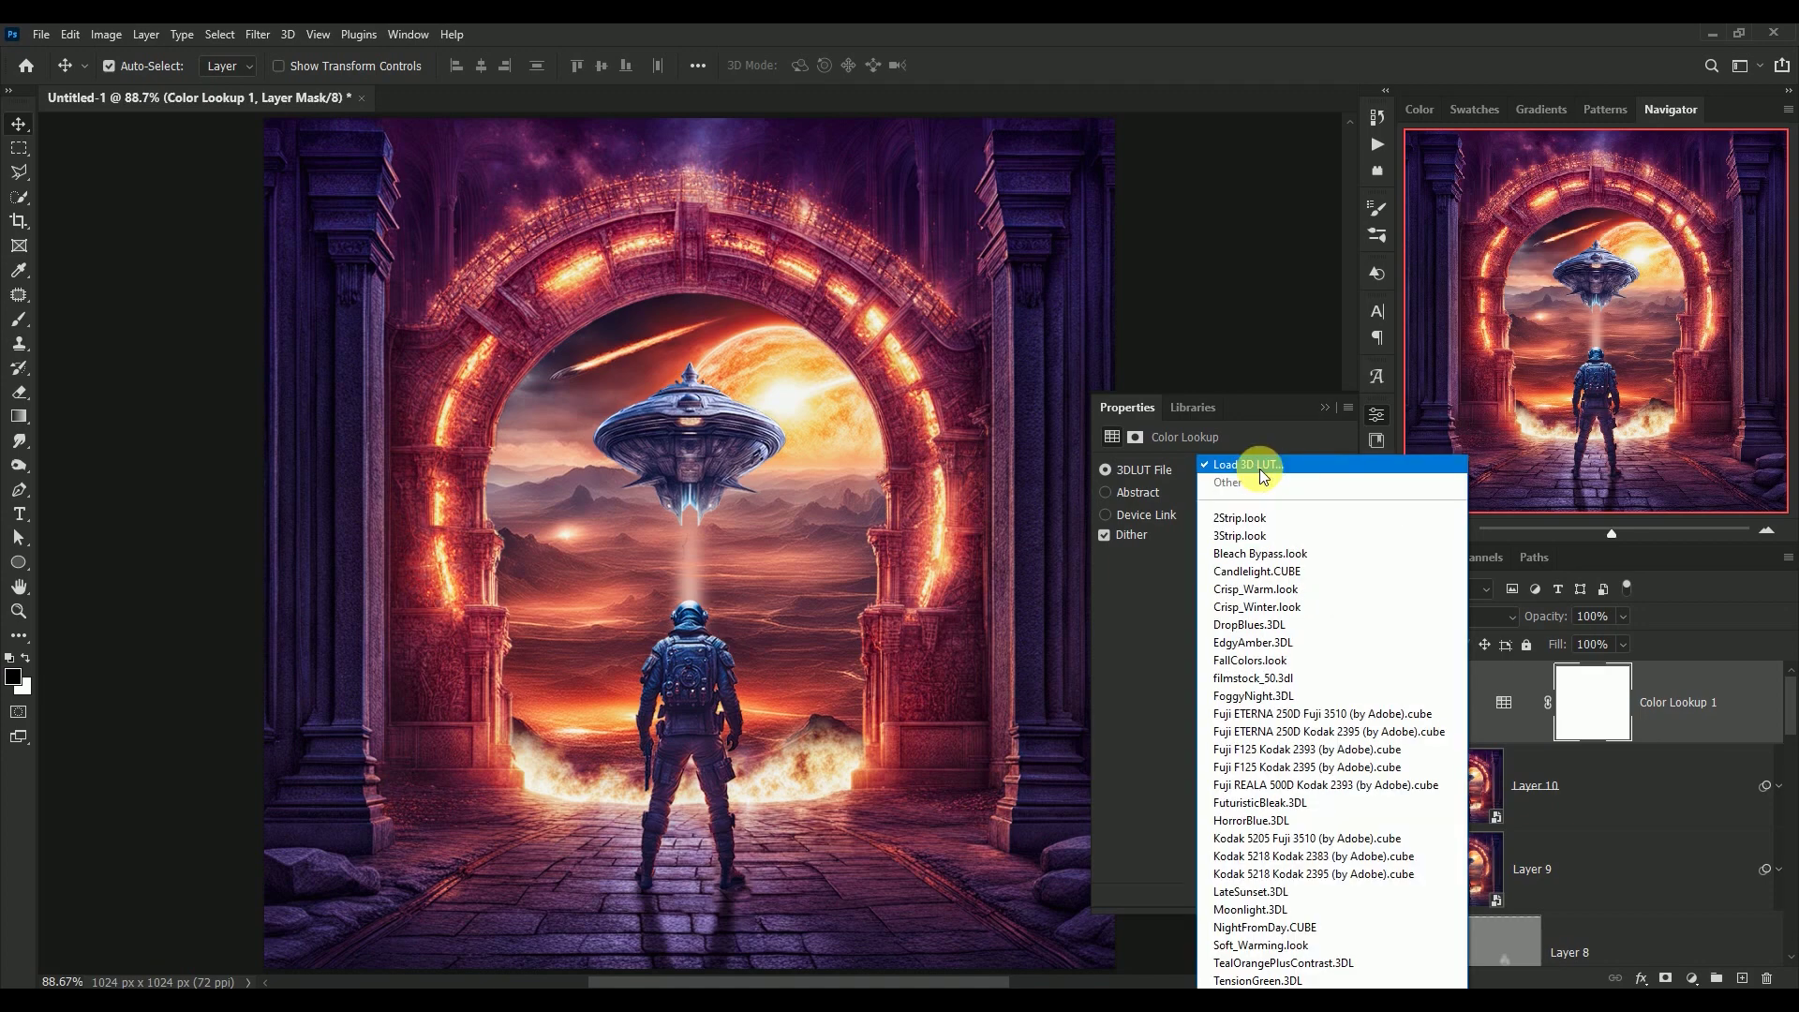
pyautogui.click(1338, 659)
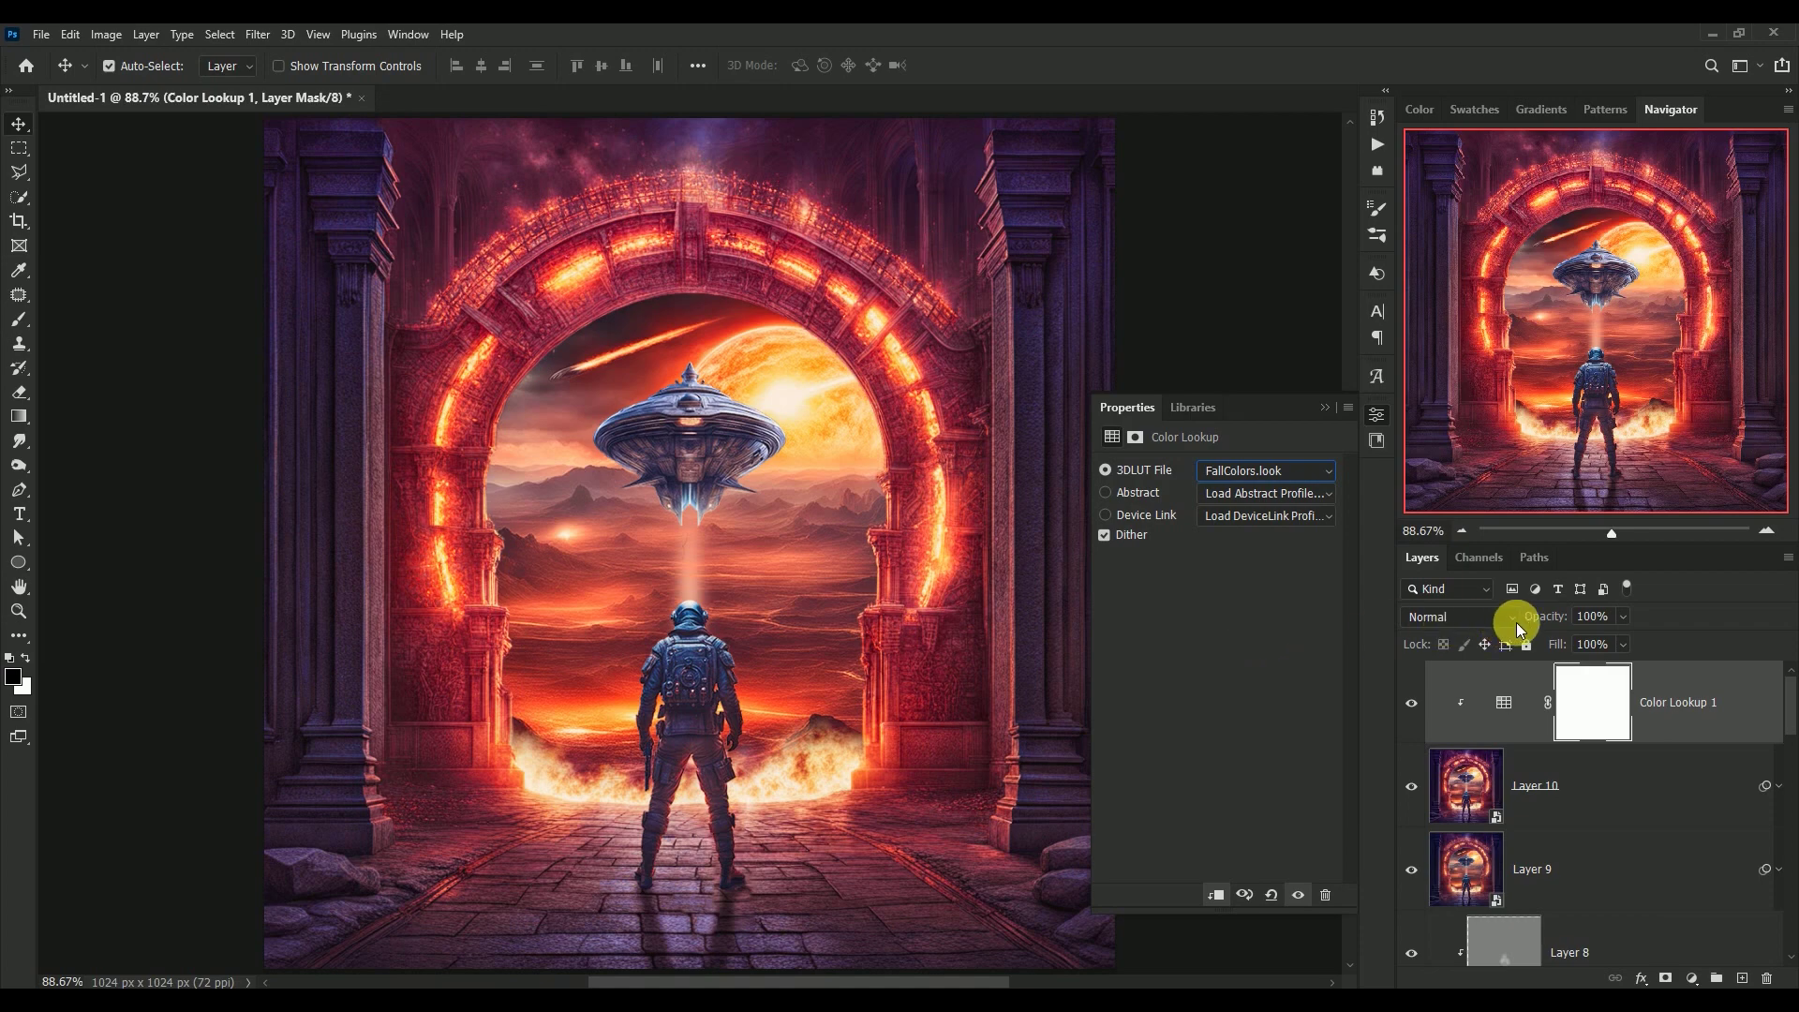
# Step: Set the Color Lookup layer to 22% opacity and toggle it off and on to compare
pyautogui.click(1602, 620)
pyautogui.write('22')
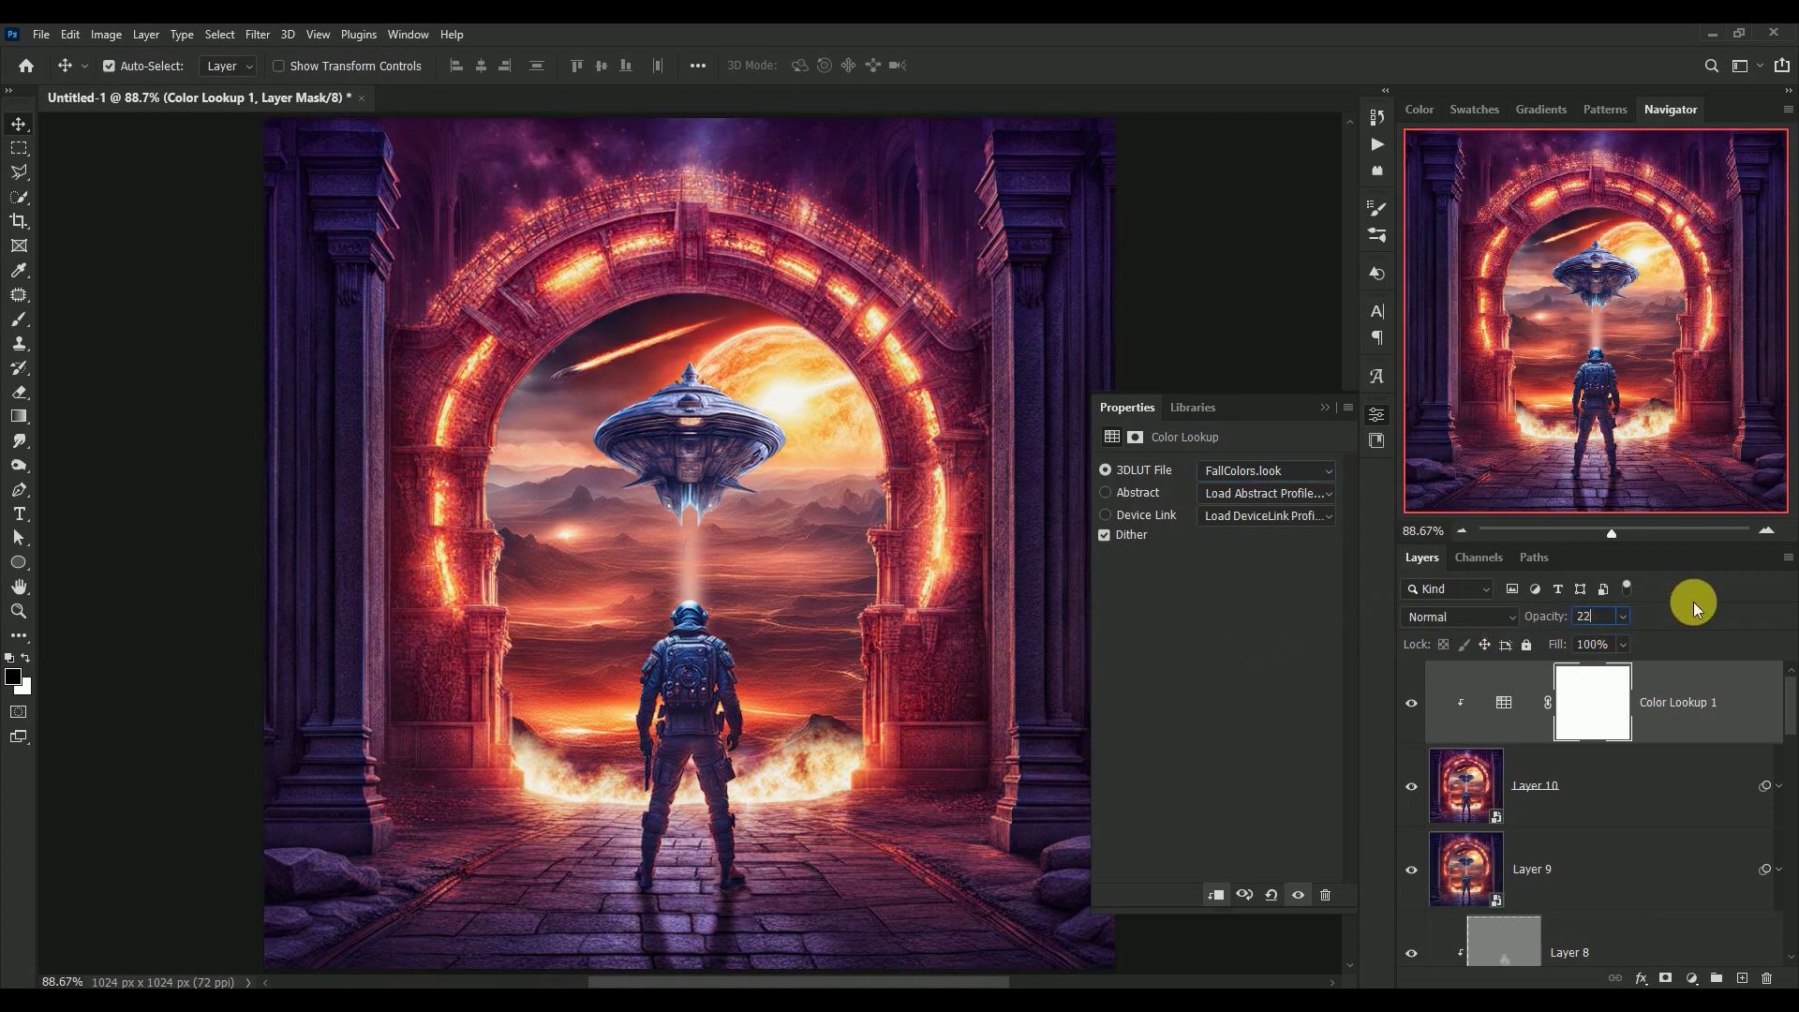
pyautogui.press('Return')
pyautogui.click(1328, 407)
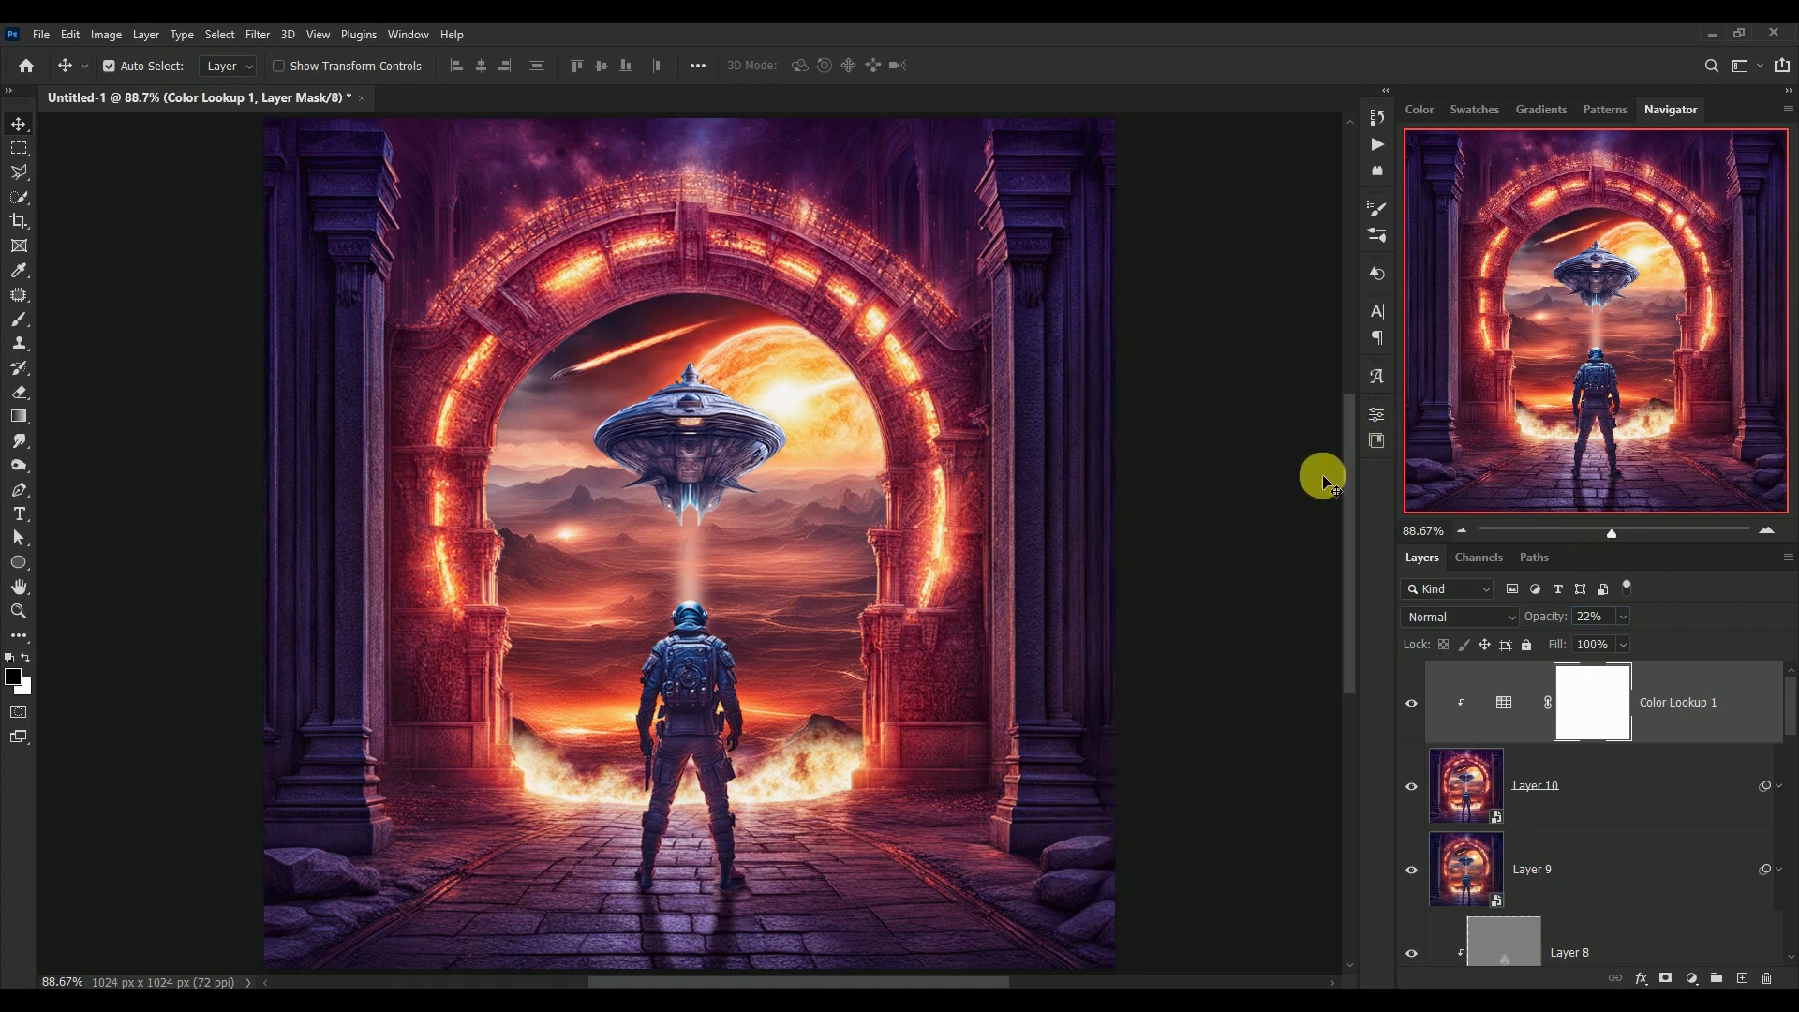
pyautogui.click(1410, 702)
pyautogui.click(1410, 702)
pyautogui.press('ctrl')
pyautogui.hotkey('ctrl', '-')
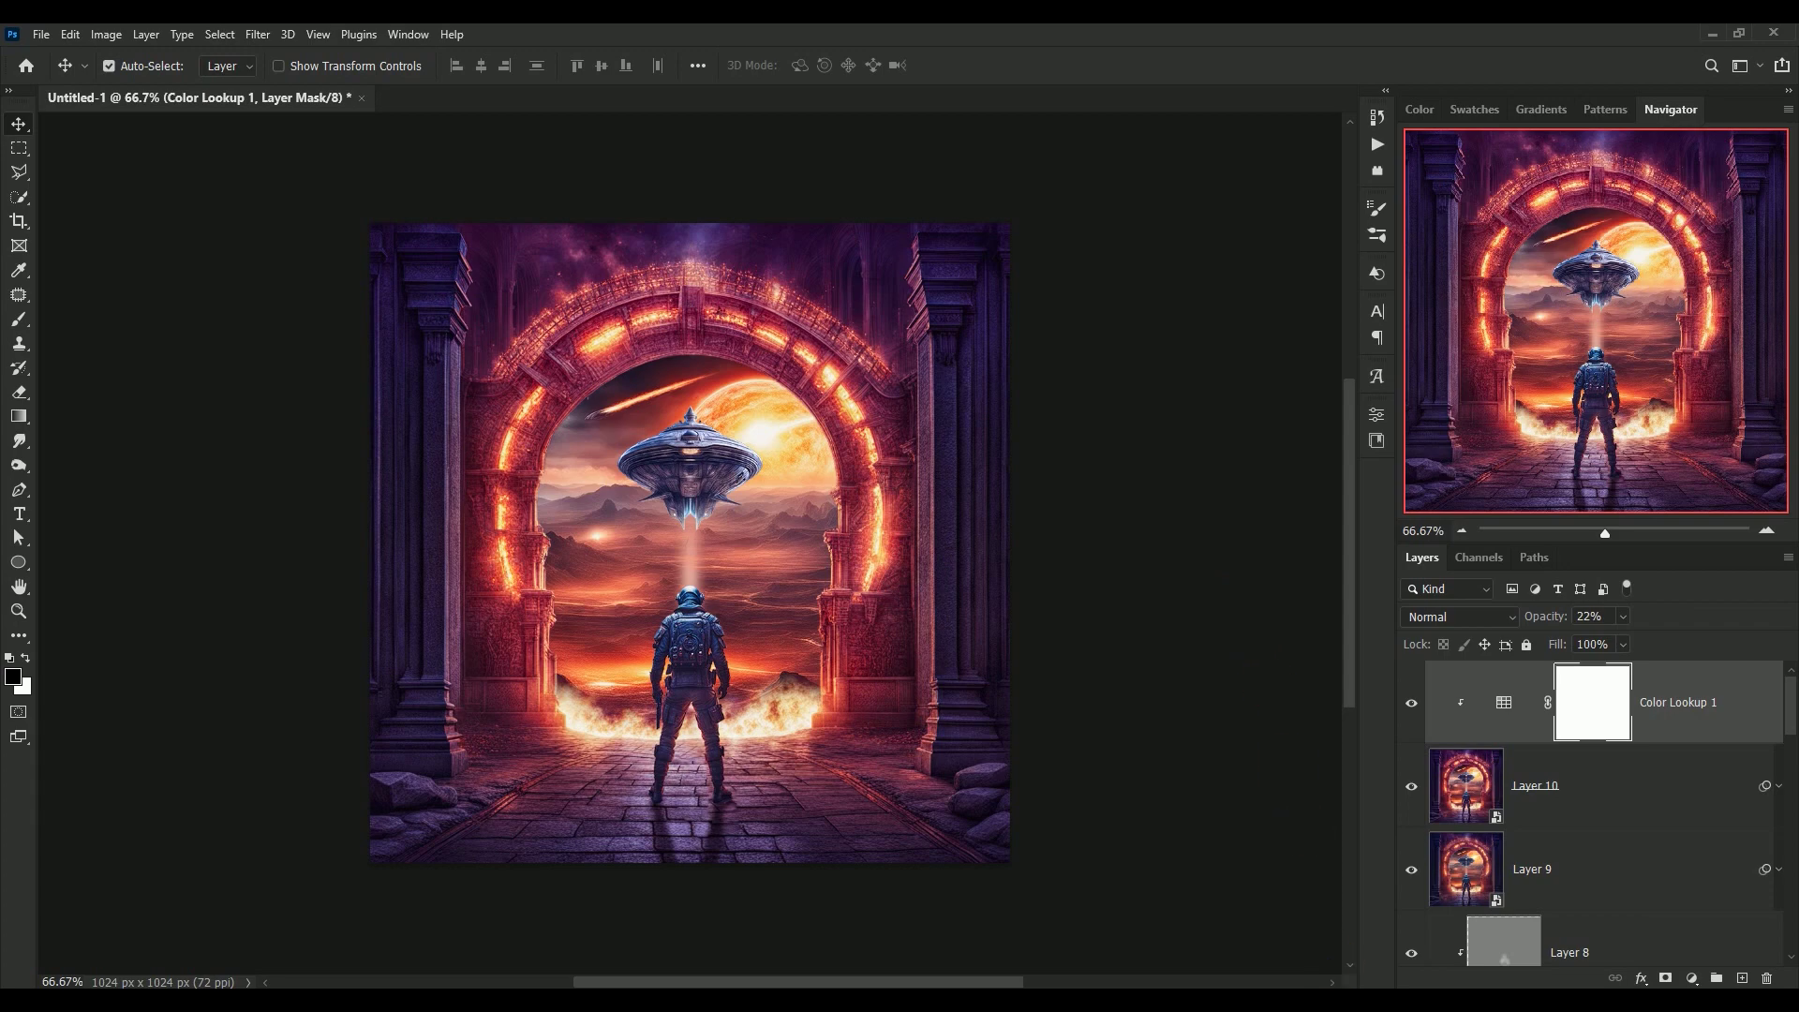
pyautogui.press('ctrl')
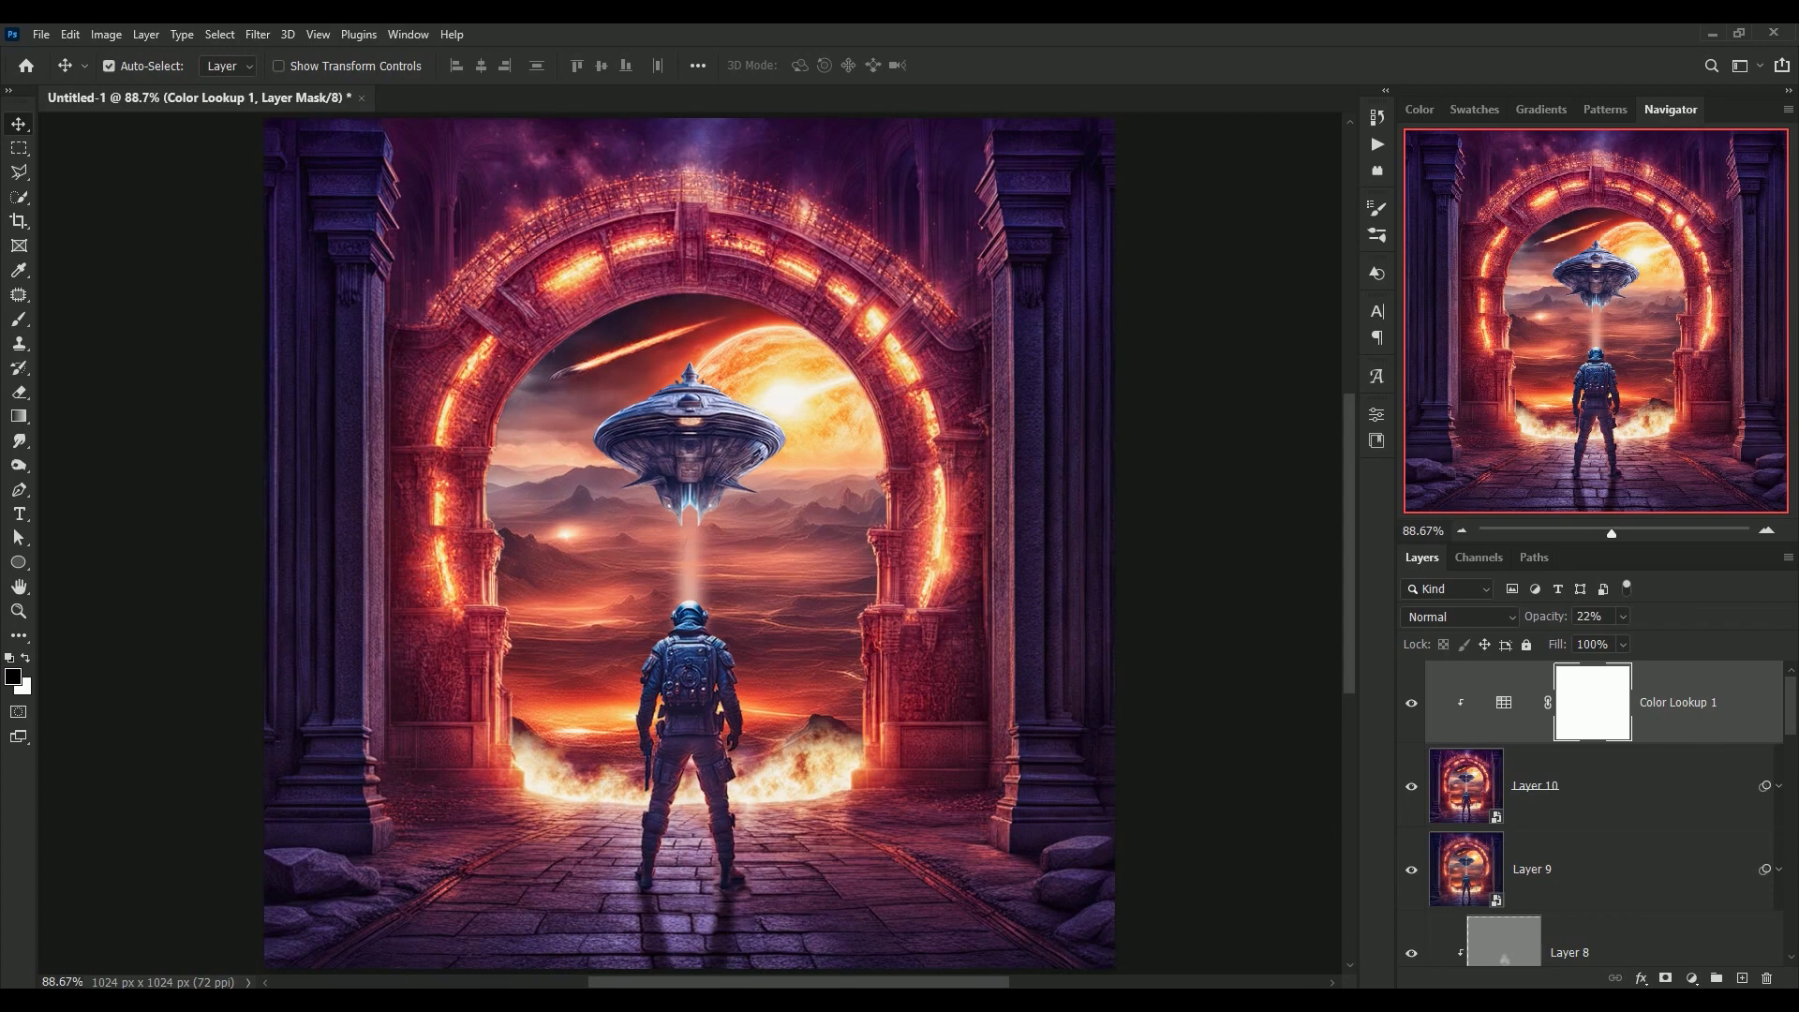